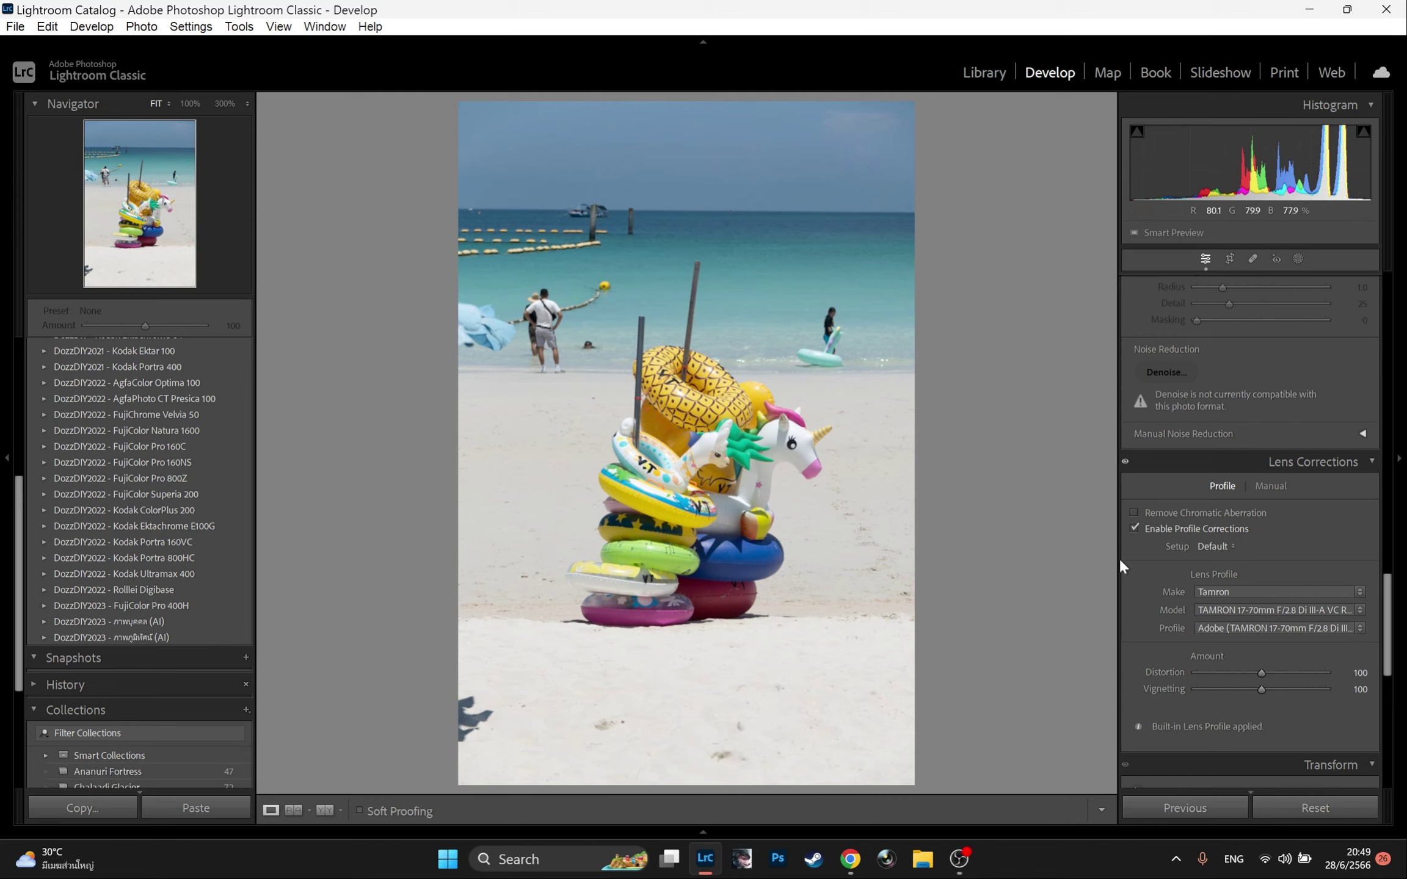
- Turn on Remove Chromatic Aberration and compare the photo without and with the lens profile corrections, leaving both options enabled
{"action": "left_click", "coordinate": [1135, 513]}
{"action": "left_click", "coordinate": [1129, 527]}
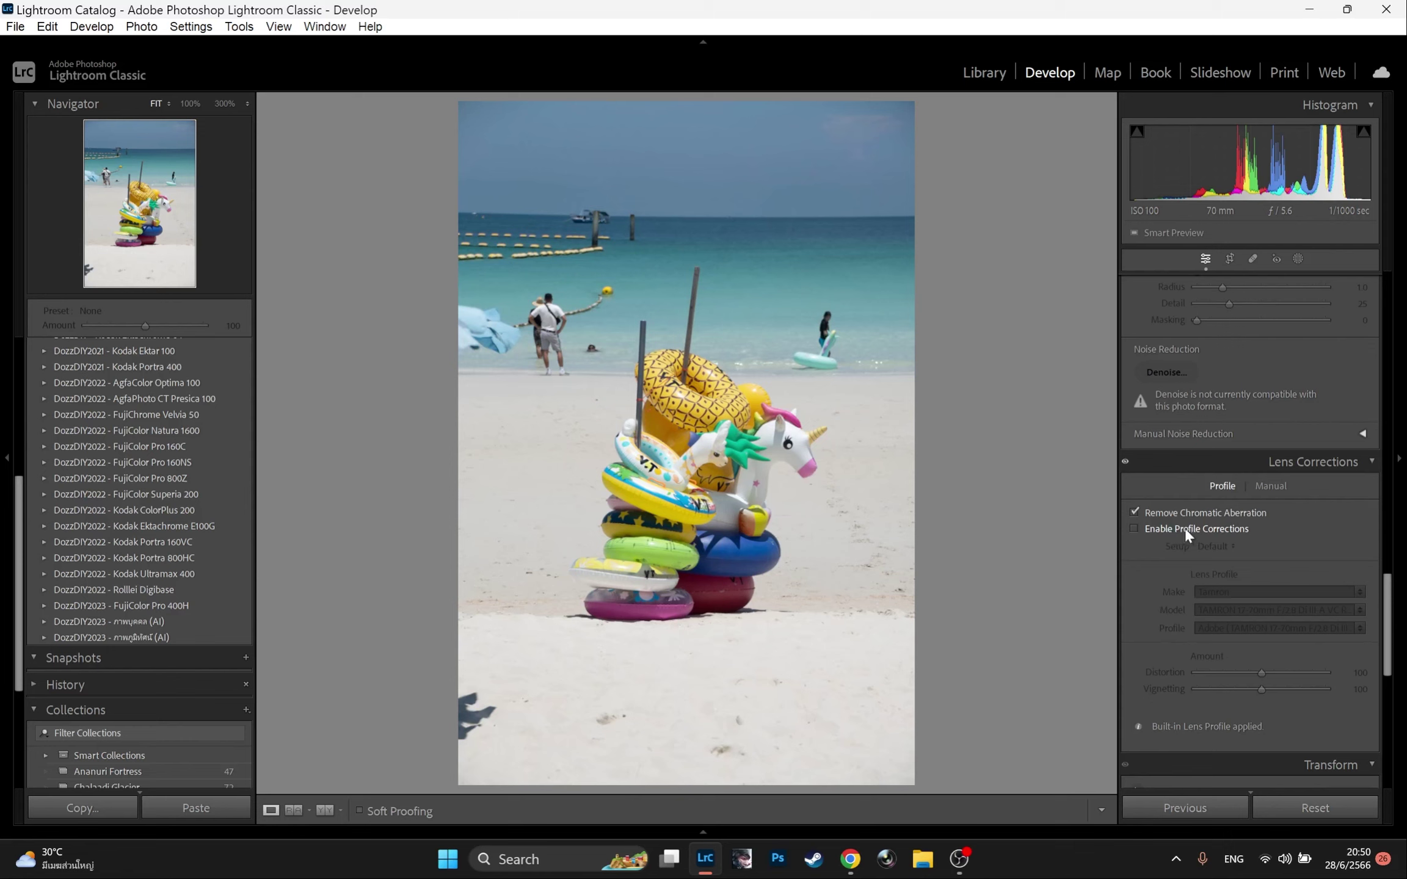
{"action": "left_click", "coordinate": [1135, 529]}
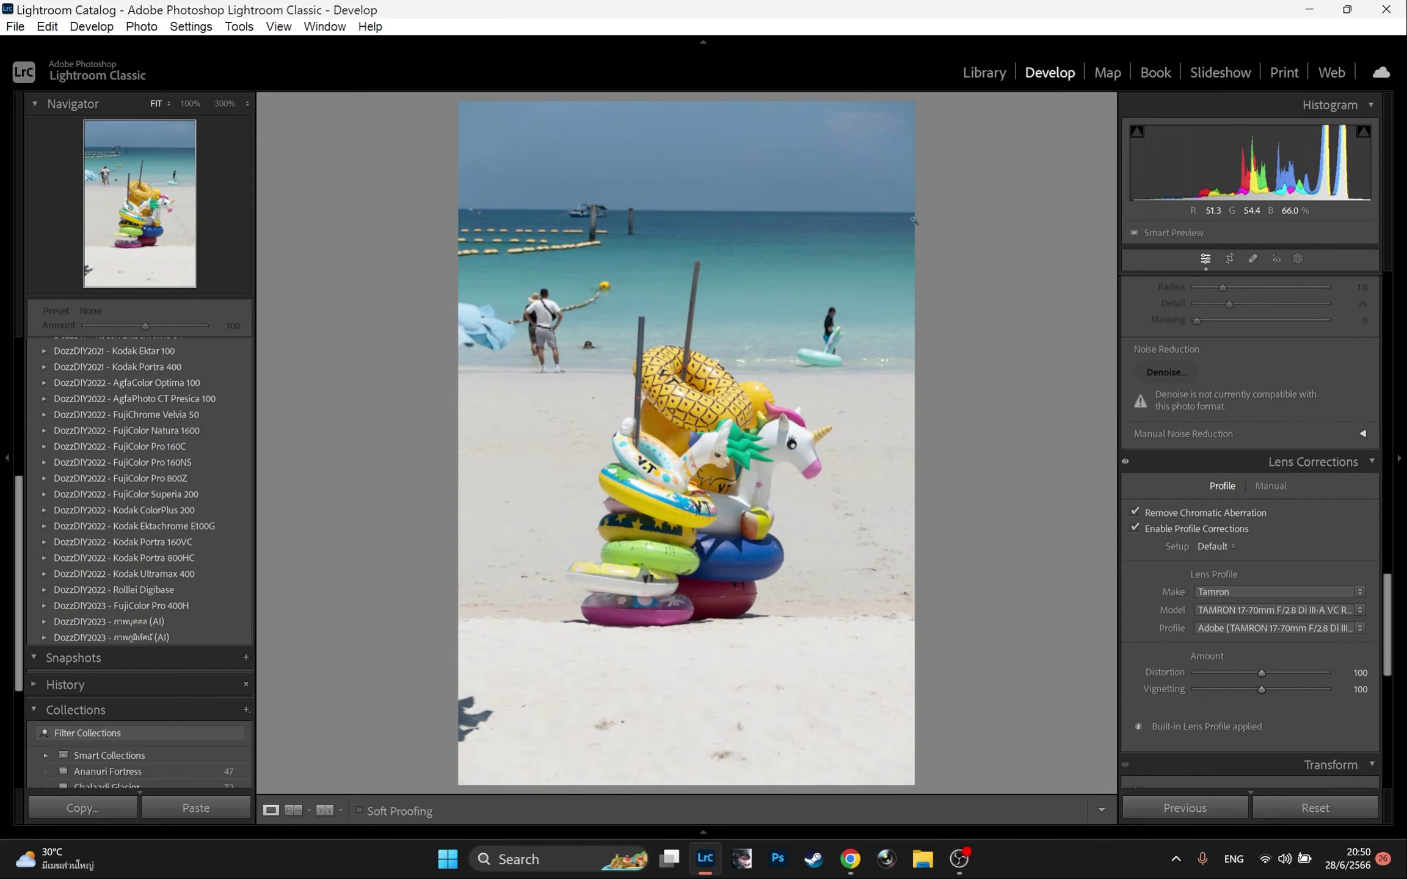
{"action": "left_click", "coordinate": [1130, 527]}
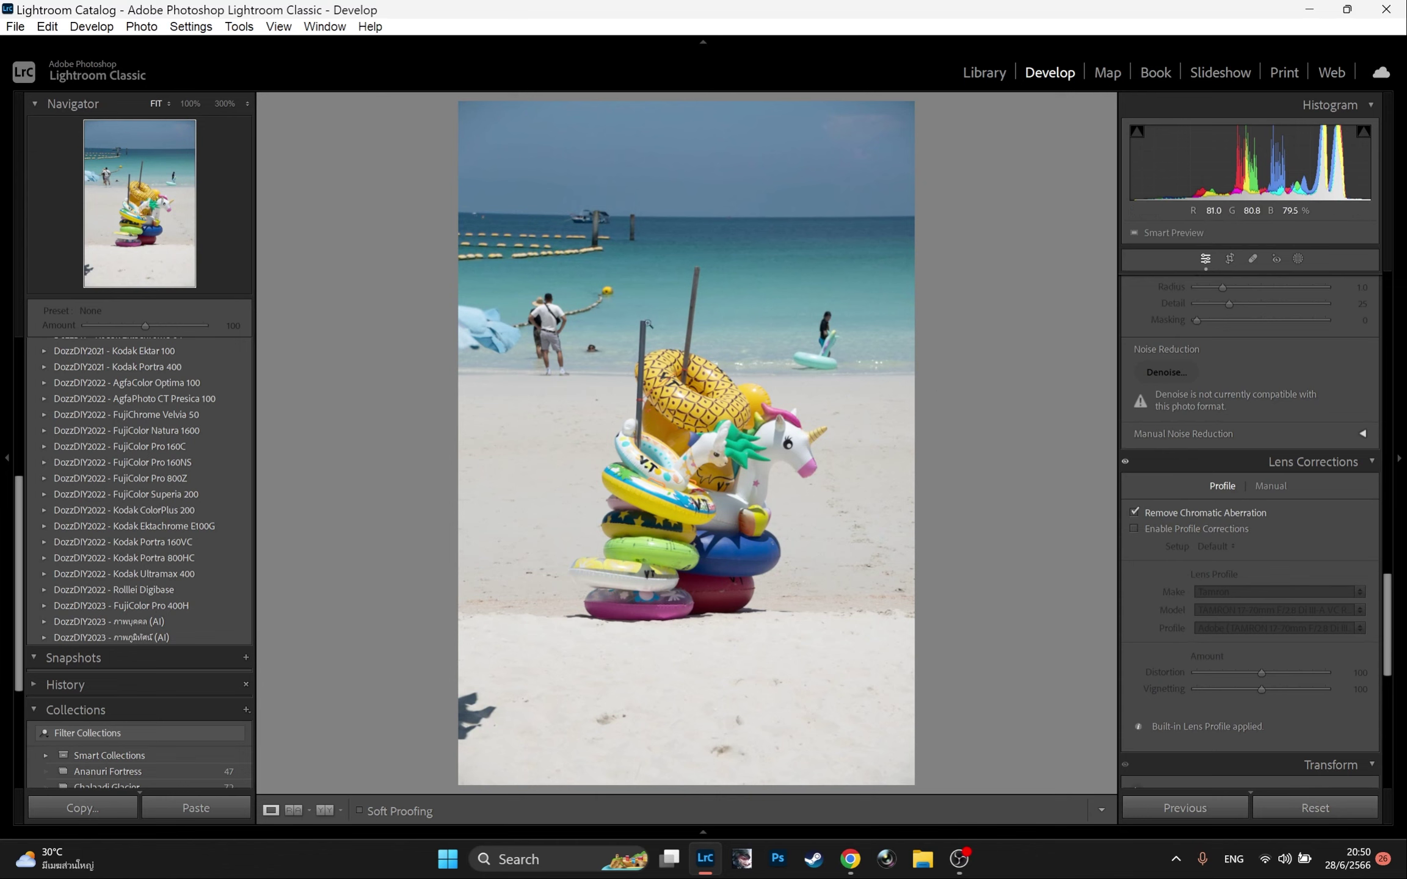
{"action": "left_click", "coordinate": [643, 347]}
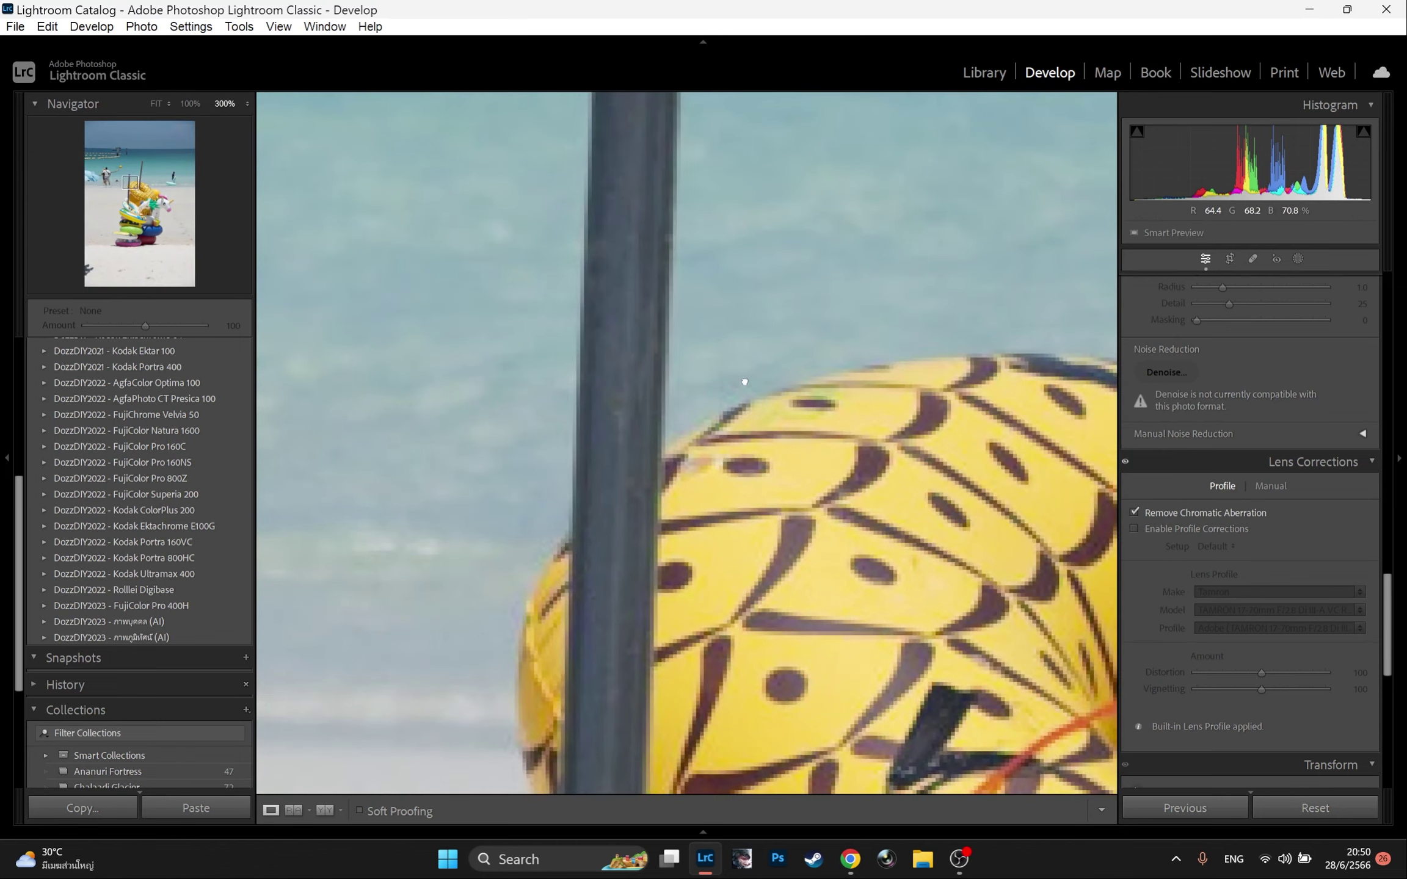
{"action": "left_click", "coordinate": [650, 380]}
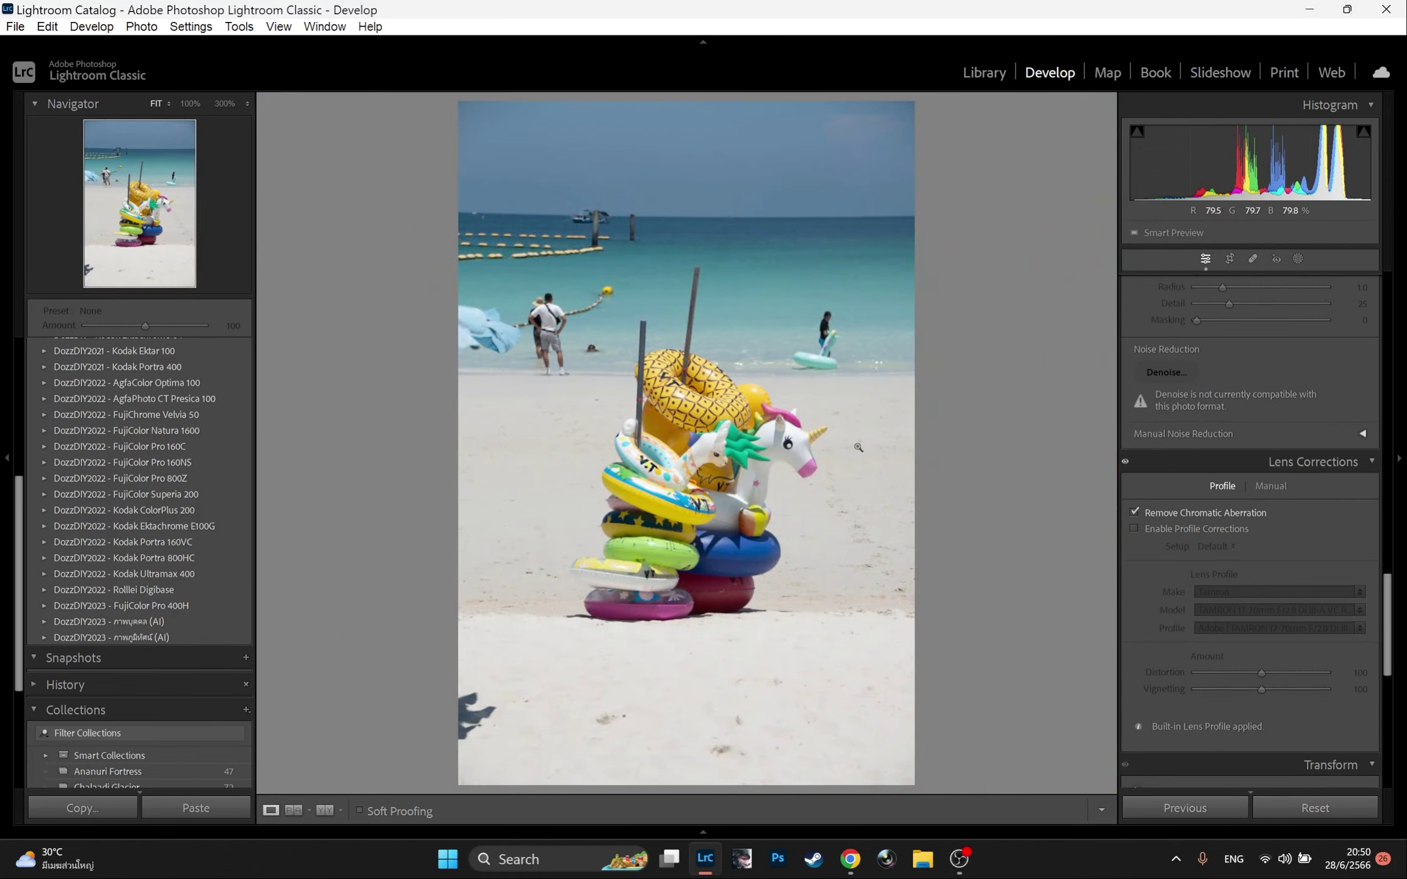
{"action": "left_click", "coordinate": [1134, 528]}
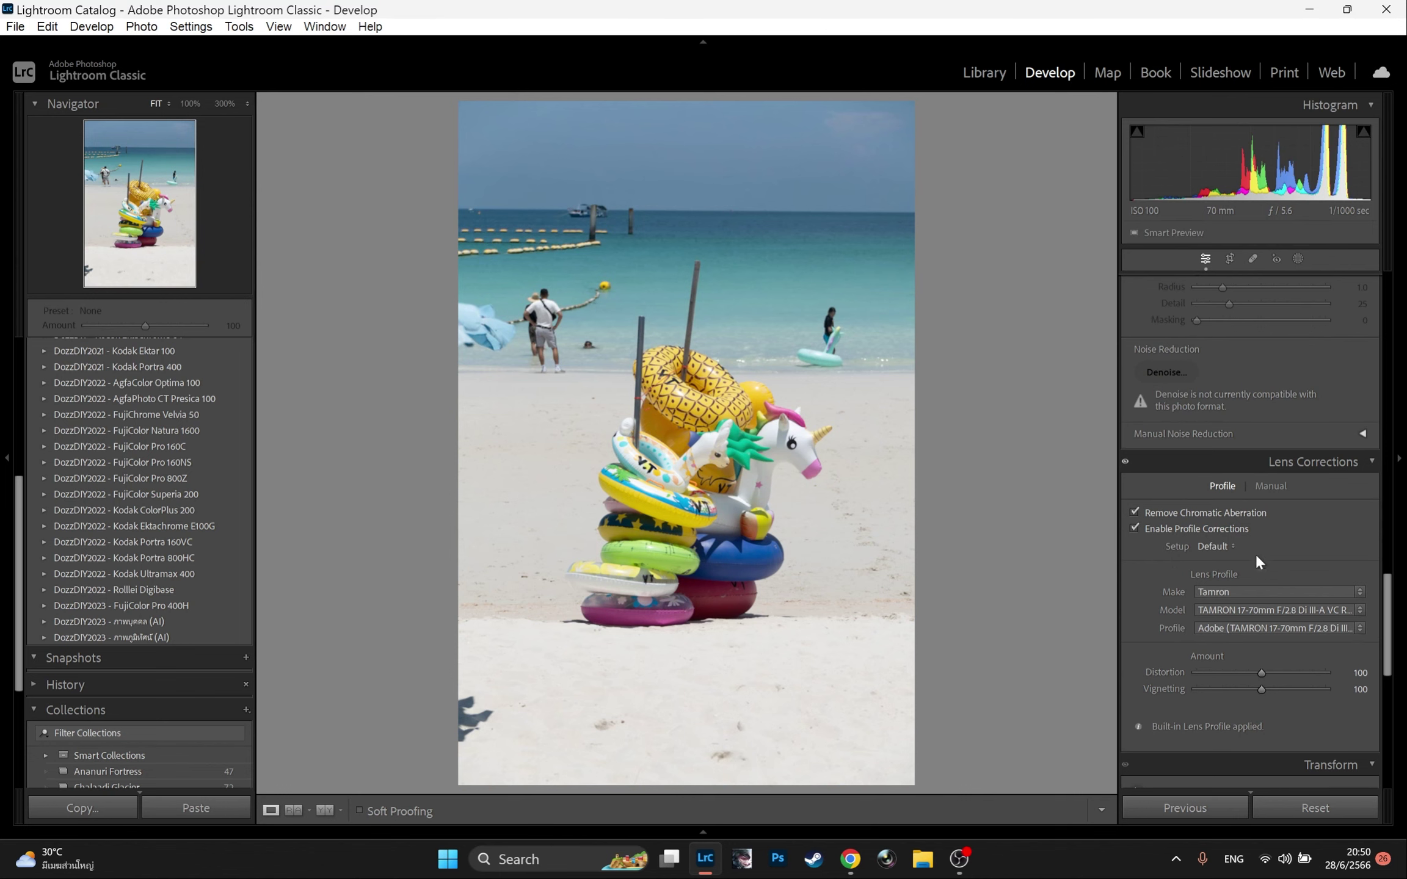
- Lock the crop at the Original aspect ratio and trim the photo slightly inward from its left edge
{"action": "left_click", "coordinate": [1231, 259]}
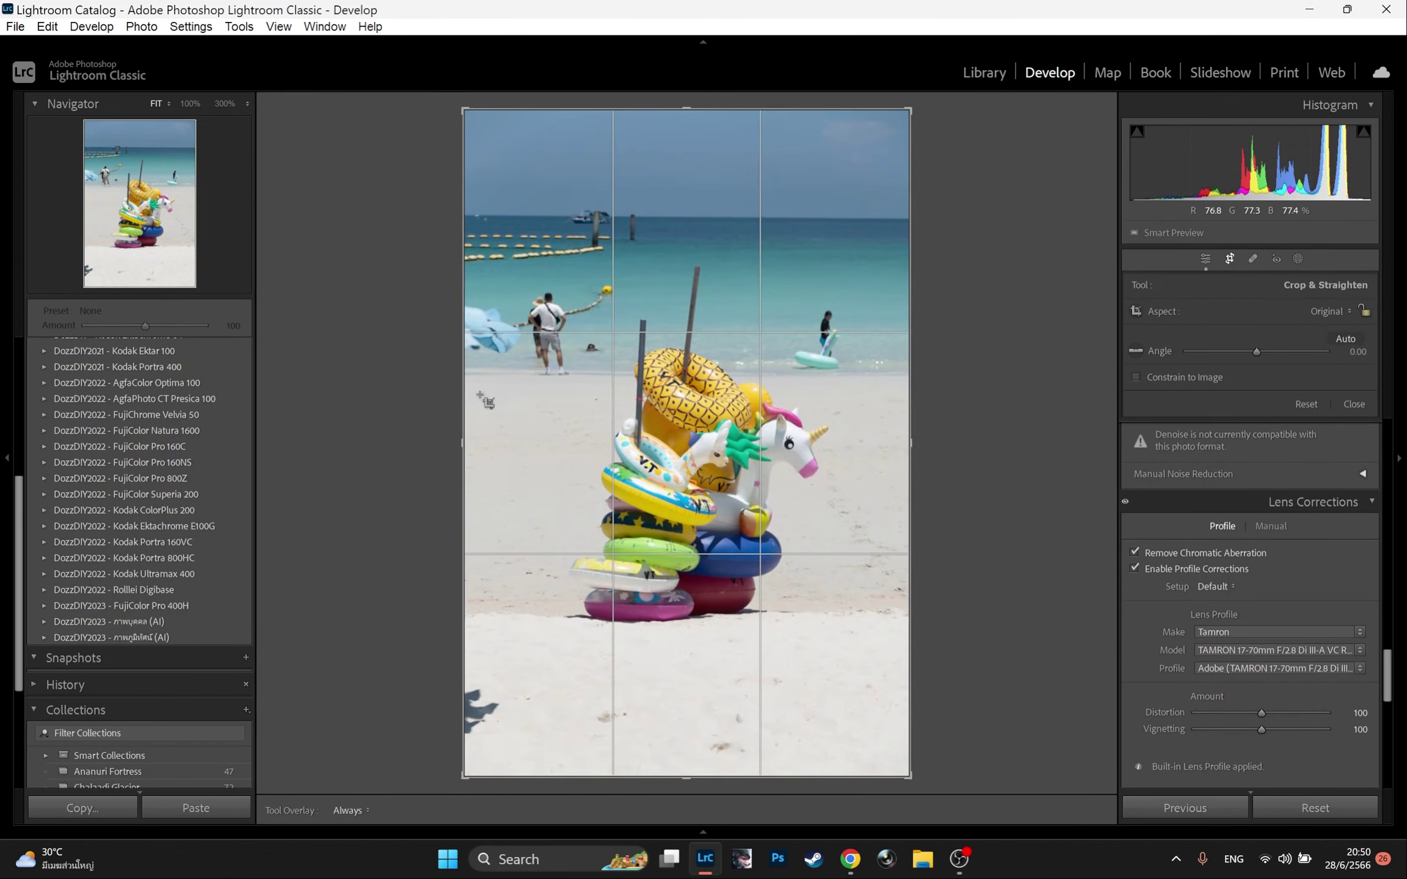
{"action": "left_click_drag", "start_coordinate": [458, 437], "coordinate": [468, 437]}
{"action": "key", "text": "ctrl+z"}
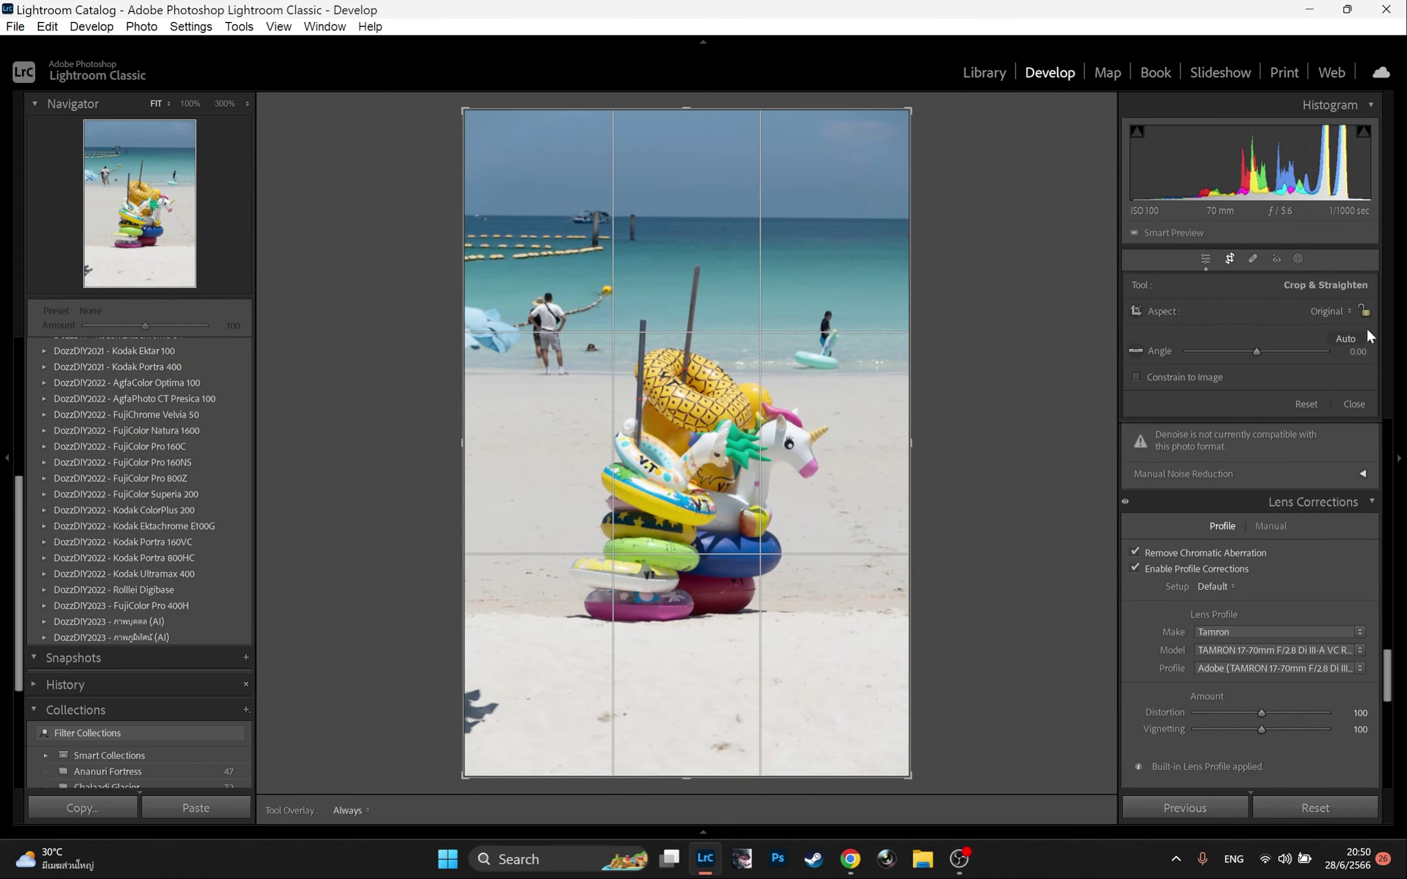
{"action": "left_click_drag", "start_coordinate": [462, 447], "coordinate": [469, 447]}
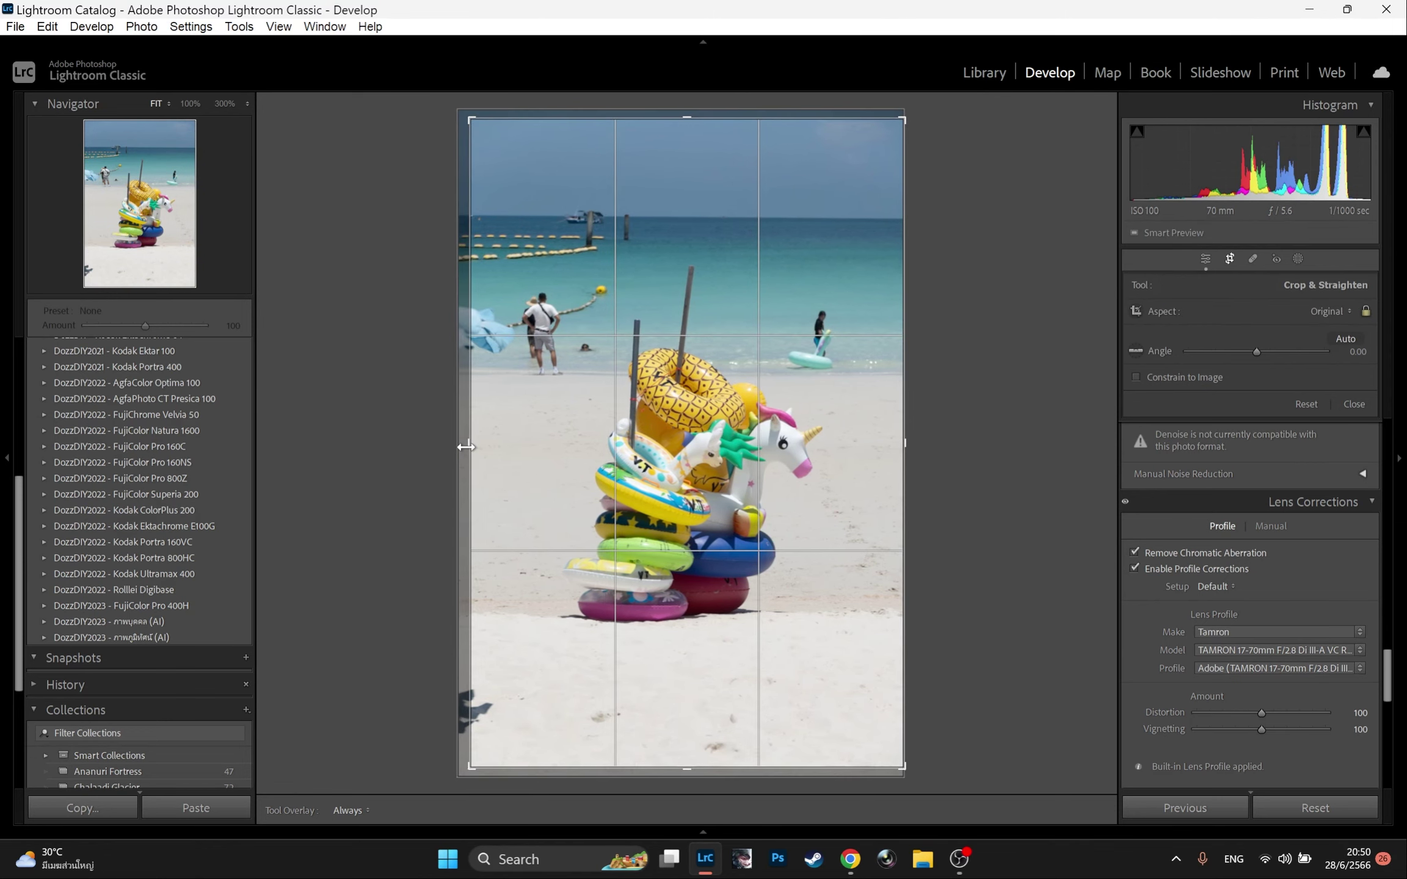
{"action": "key", "text": "Return"}
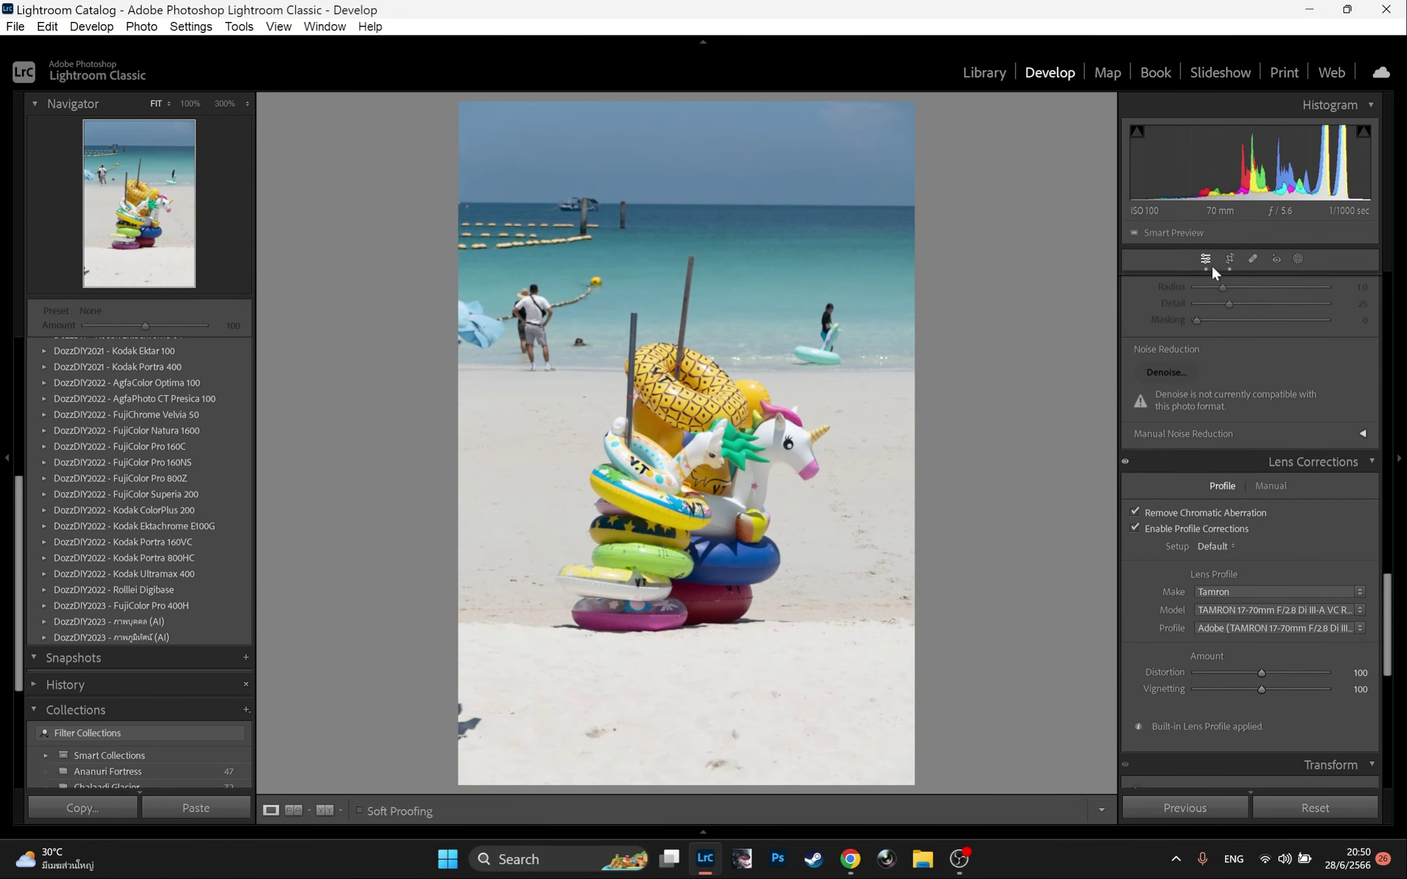
- Change the crop aspect ratio to 4 x 3 and tighten the frame slightly around the stack of inflatables
{"action": "left_click", "coordinate": [1229, 259]}
{"action": "left_click", "coordinate": [1326, 311]}
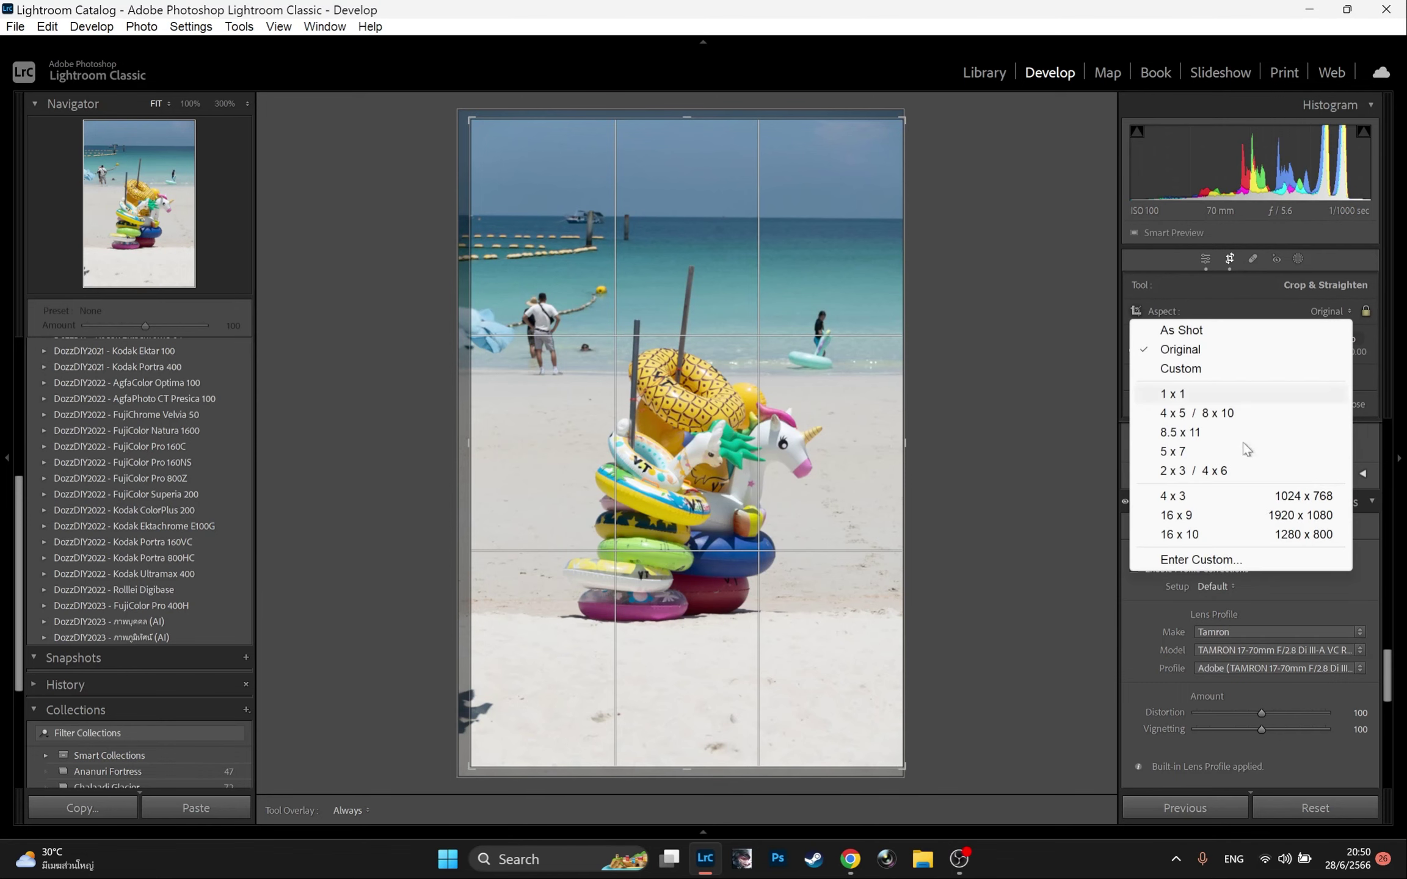
{"action": "left_click", "coordinate": [1173, 495]}
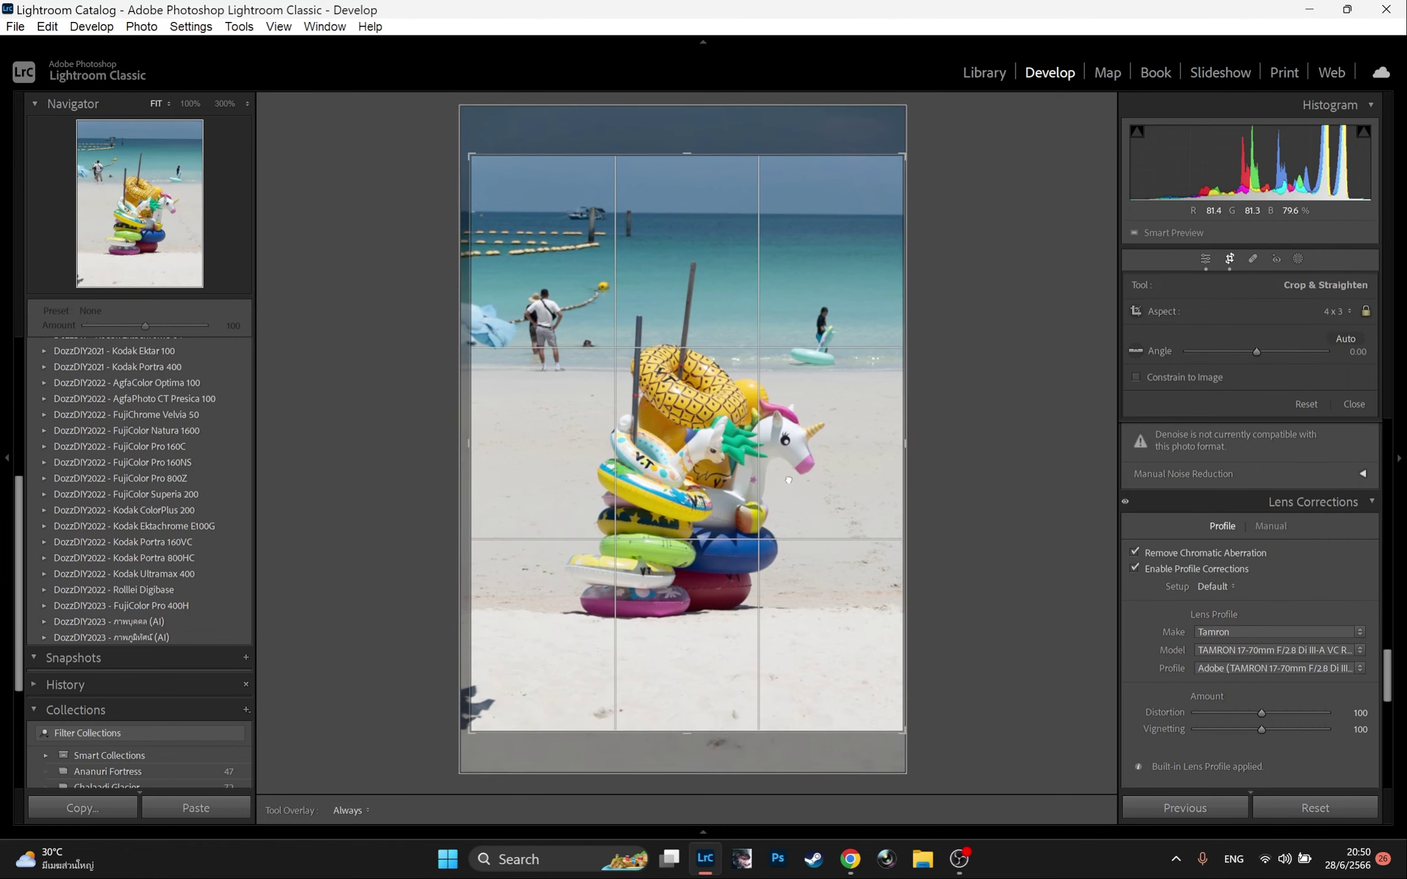
{"action": "key", "text": "Return"}
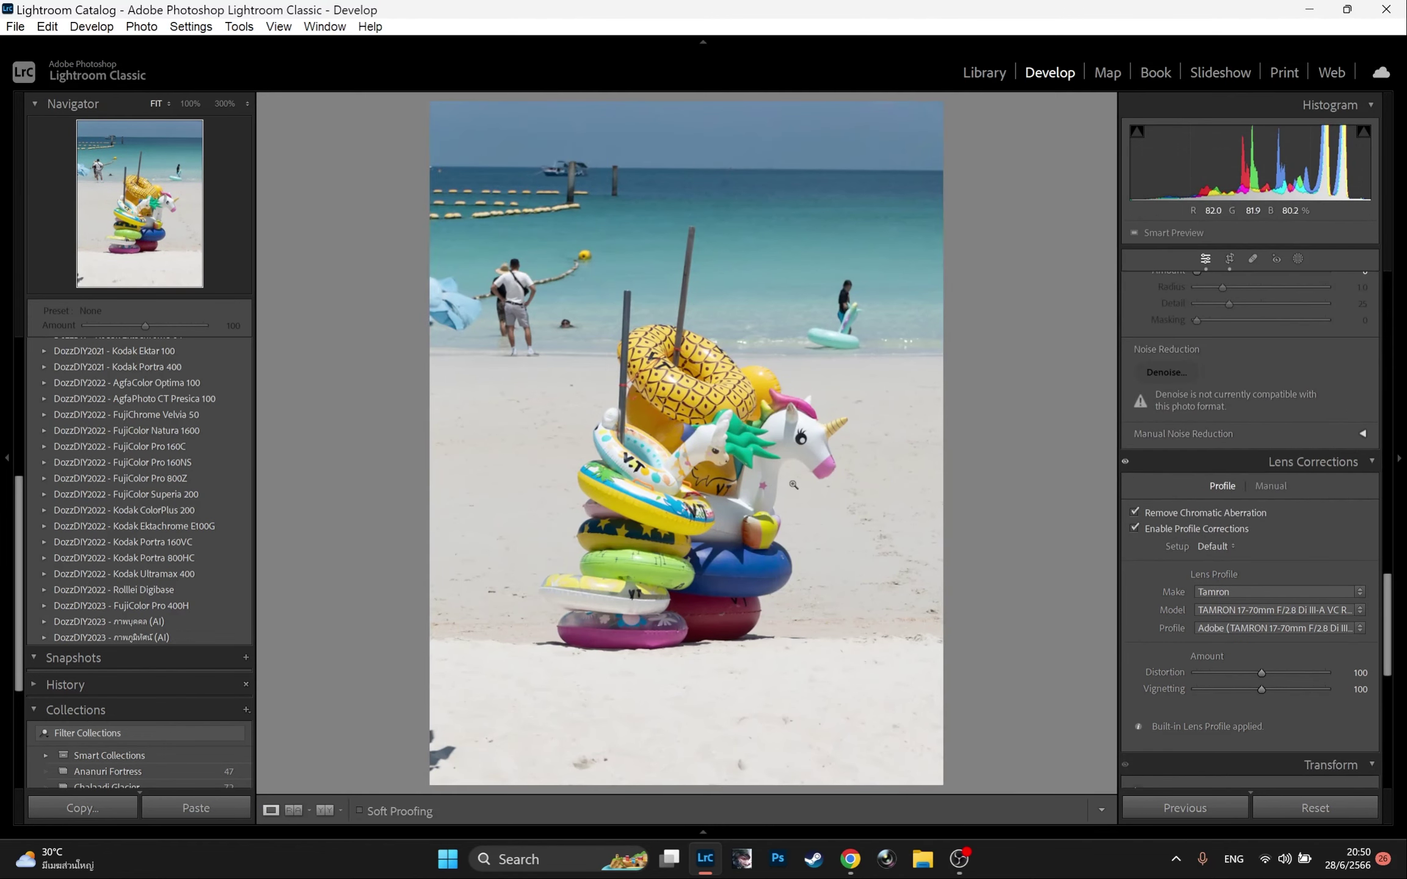
{"action": "left_click", "coordinate": [1229, 256]}
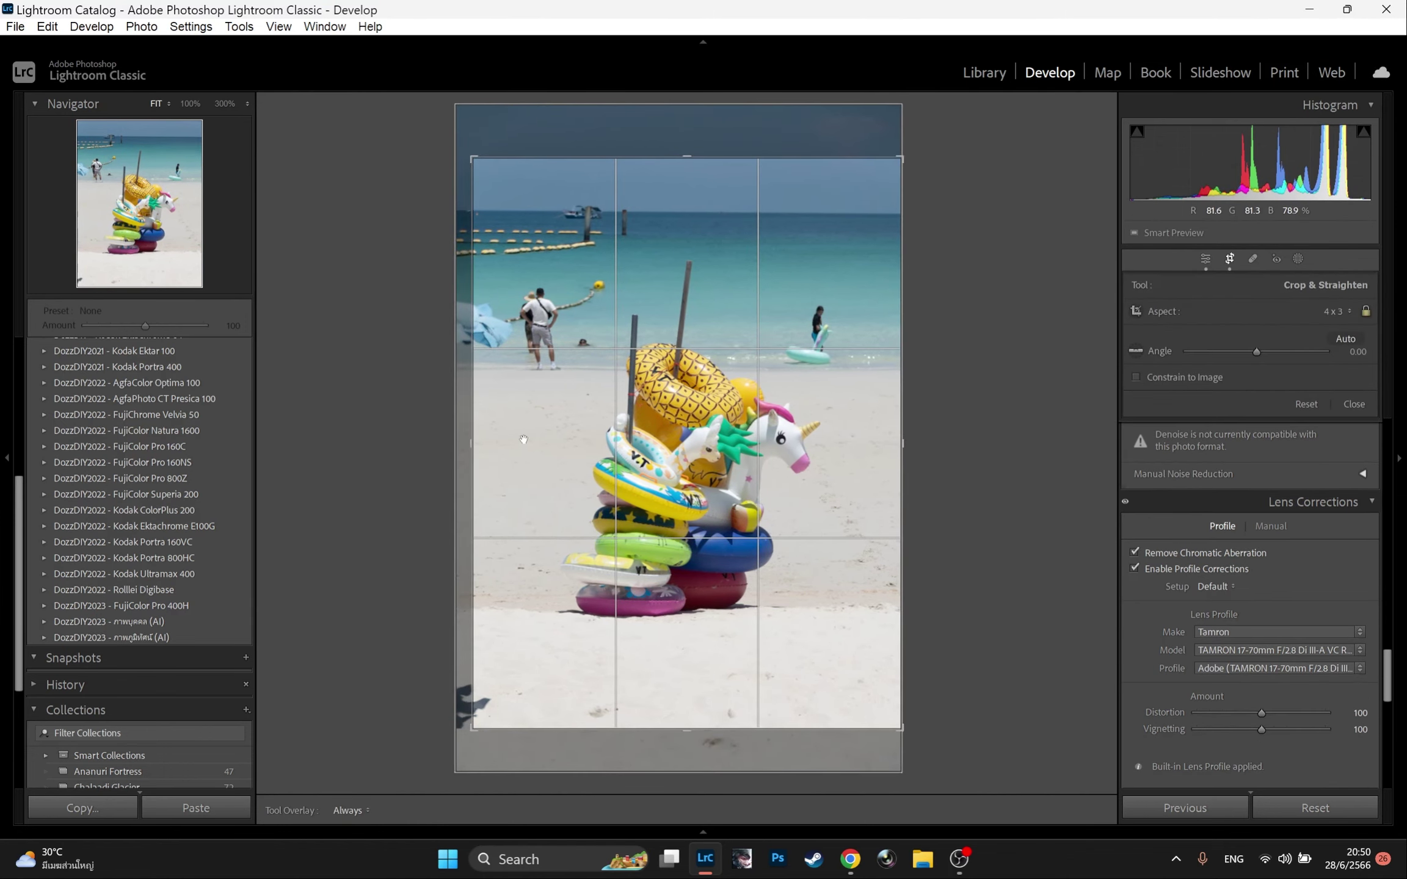
{"action": "key", "text": "Return"}
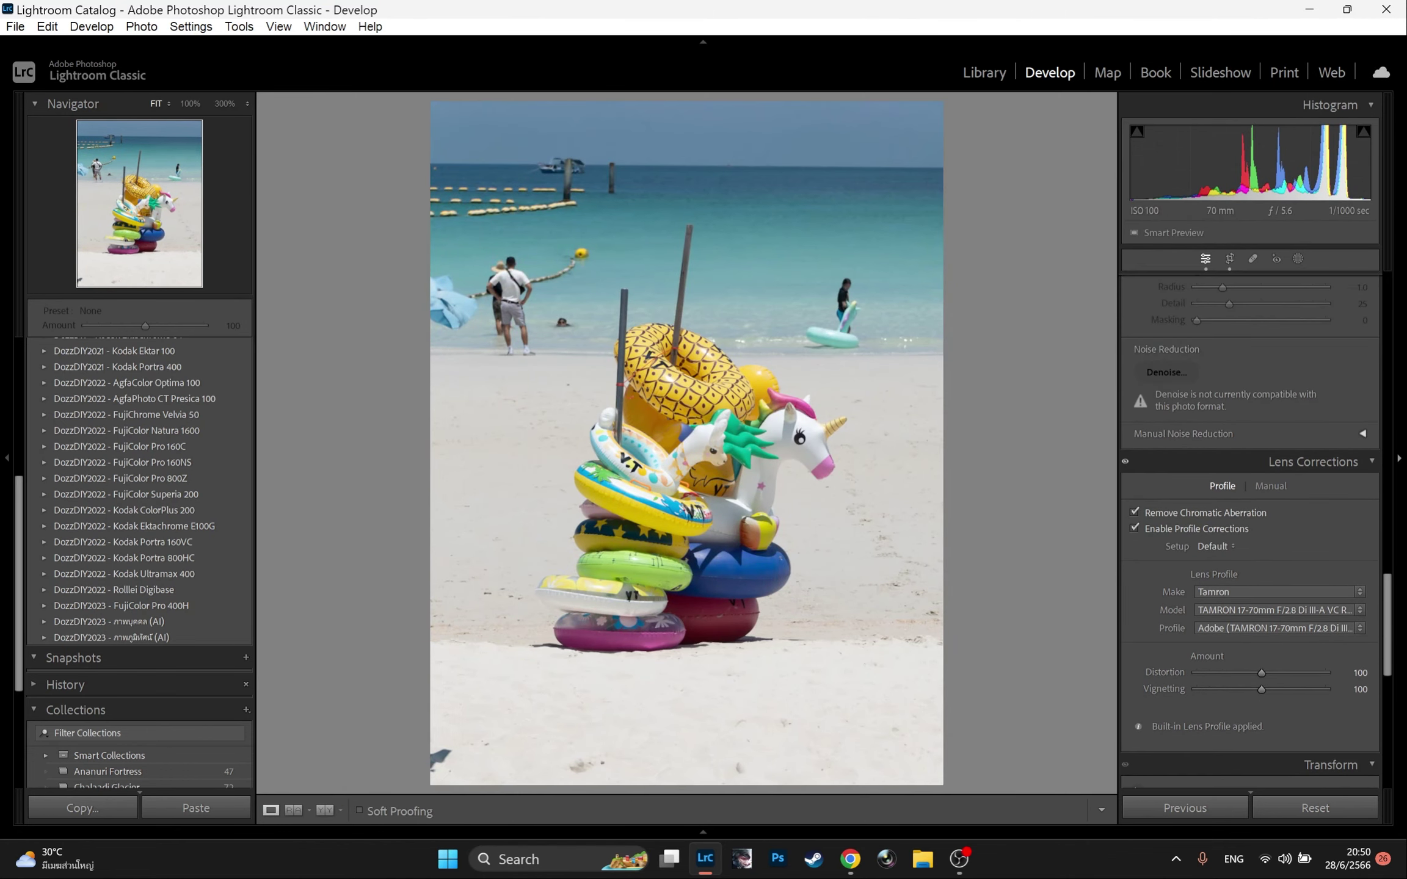
- Set the photo's Highlights to -100 and reset Exposure to 0 after a slight trial adjustment
{"action": "left_click_drag", "start_coordinate": [1393, 626], "coordinate": [1394, 275]}
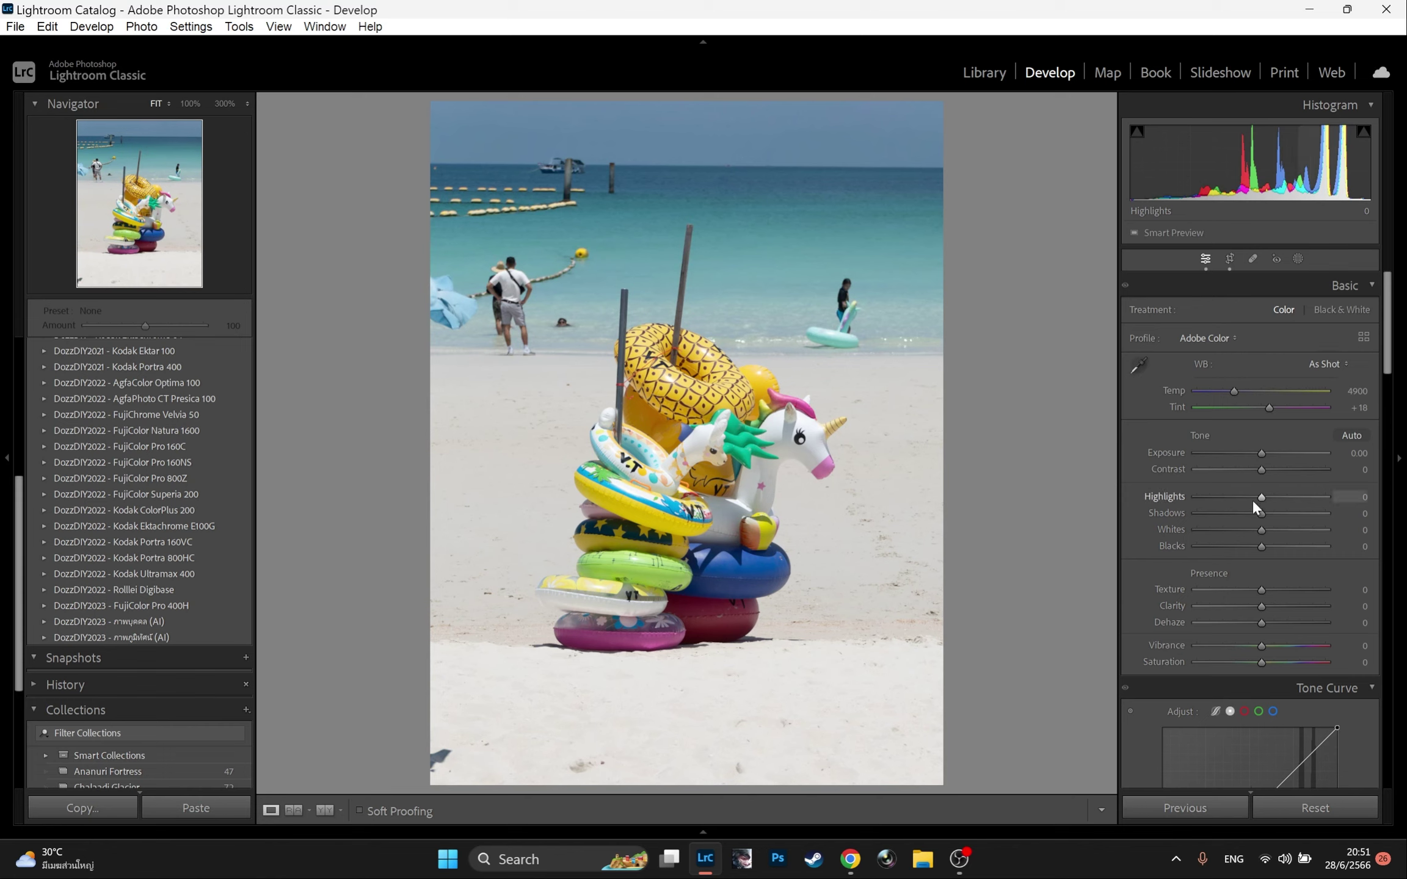
{"action": "left_click_drag", "start_coordinate": [1249, 500], "coordinate": [1166, 502]}
{"action": "mouse_move", "coordinate": [1261, 454]}
{"action": "left_mouse_down"}
{"action": "mouse_move", "coordinate": [1234, 449]}
{"action": "mouse_move", "coordinate": [1258, 458]}
{"action": "left_mouse_up"}
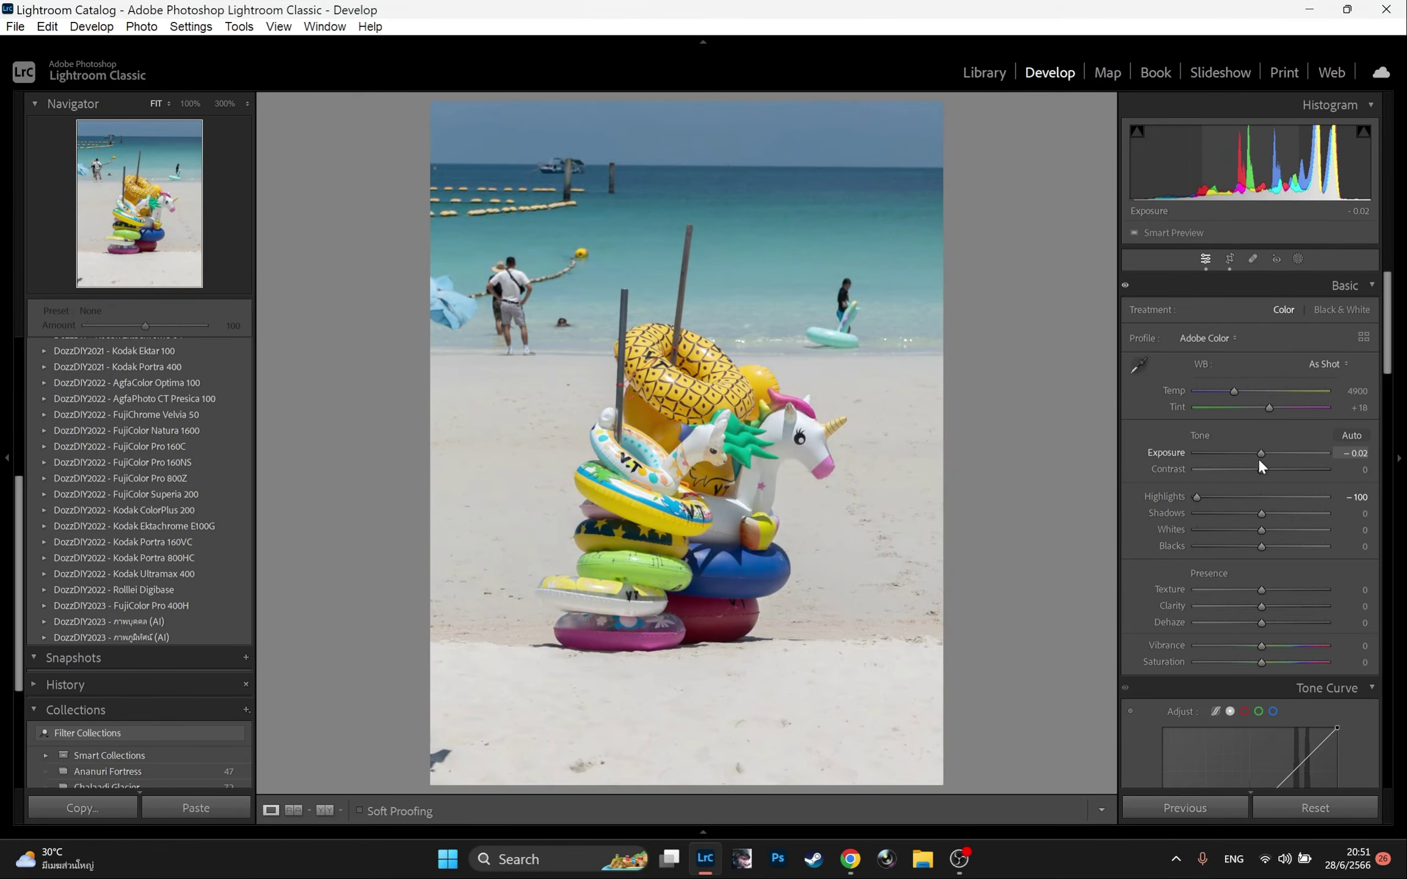
{"action": "double_click", "coordinate": [1152, 452]}
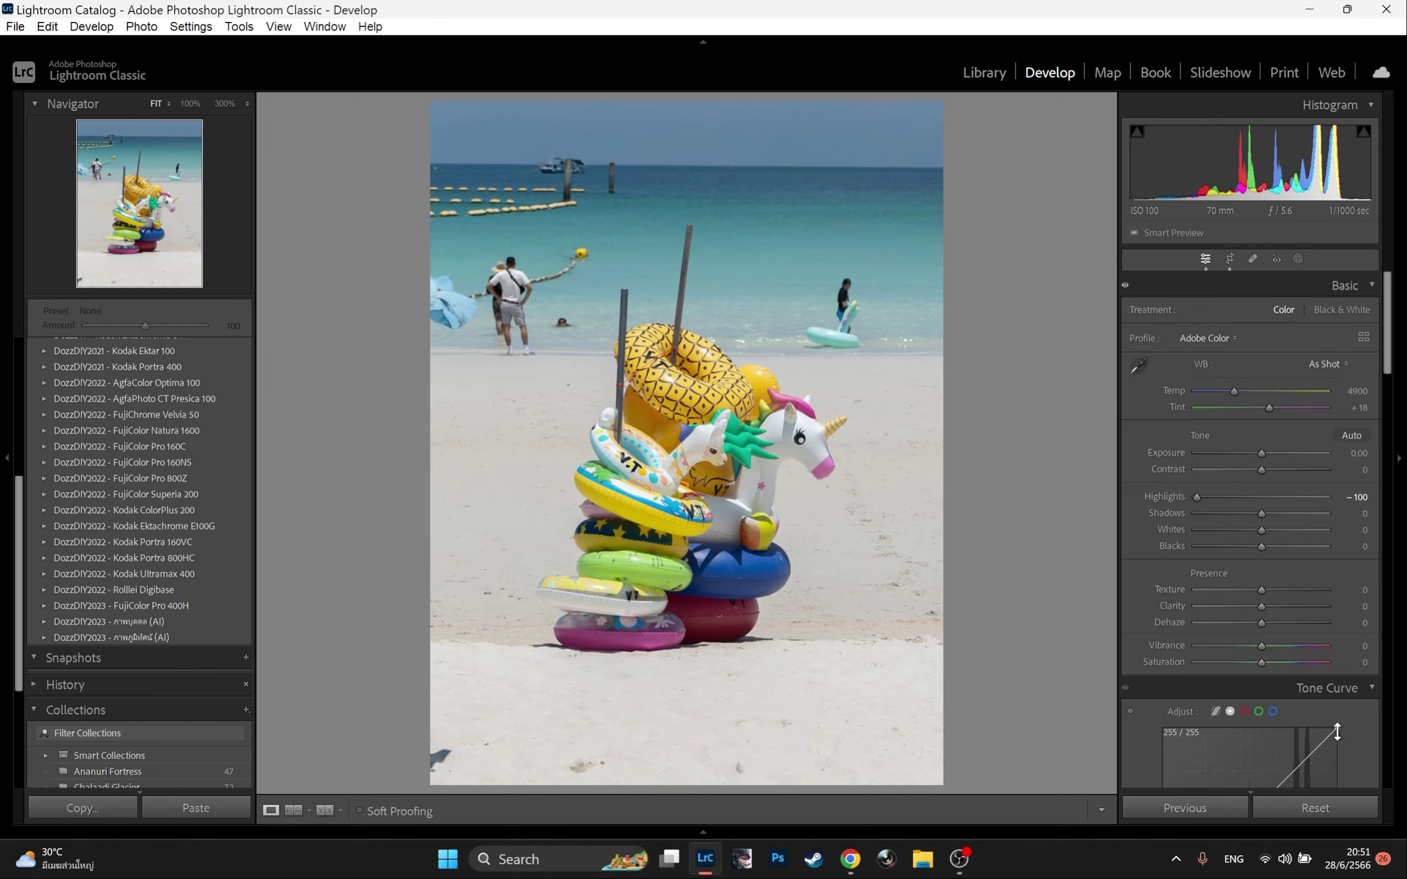
- Lower the tone curve's white point to input 253, output 247, and lift its black point to output 5
{"action": "left_click_drag", "start_coordinate": [1335, 728], "coordinate": [1337, 731]}
{"action": "scroll", "coordinate": [1288, 721], "scroll_direction": "down", "scroll_amount": 5}
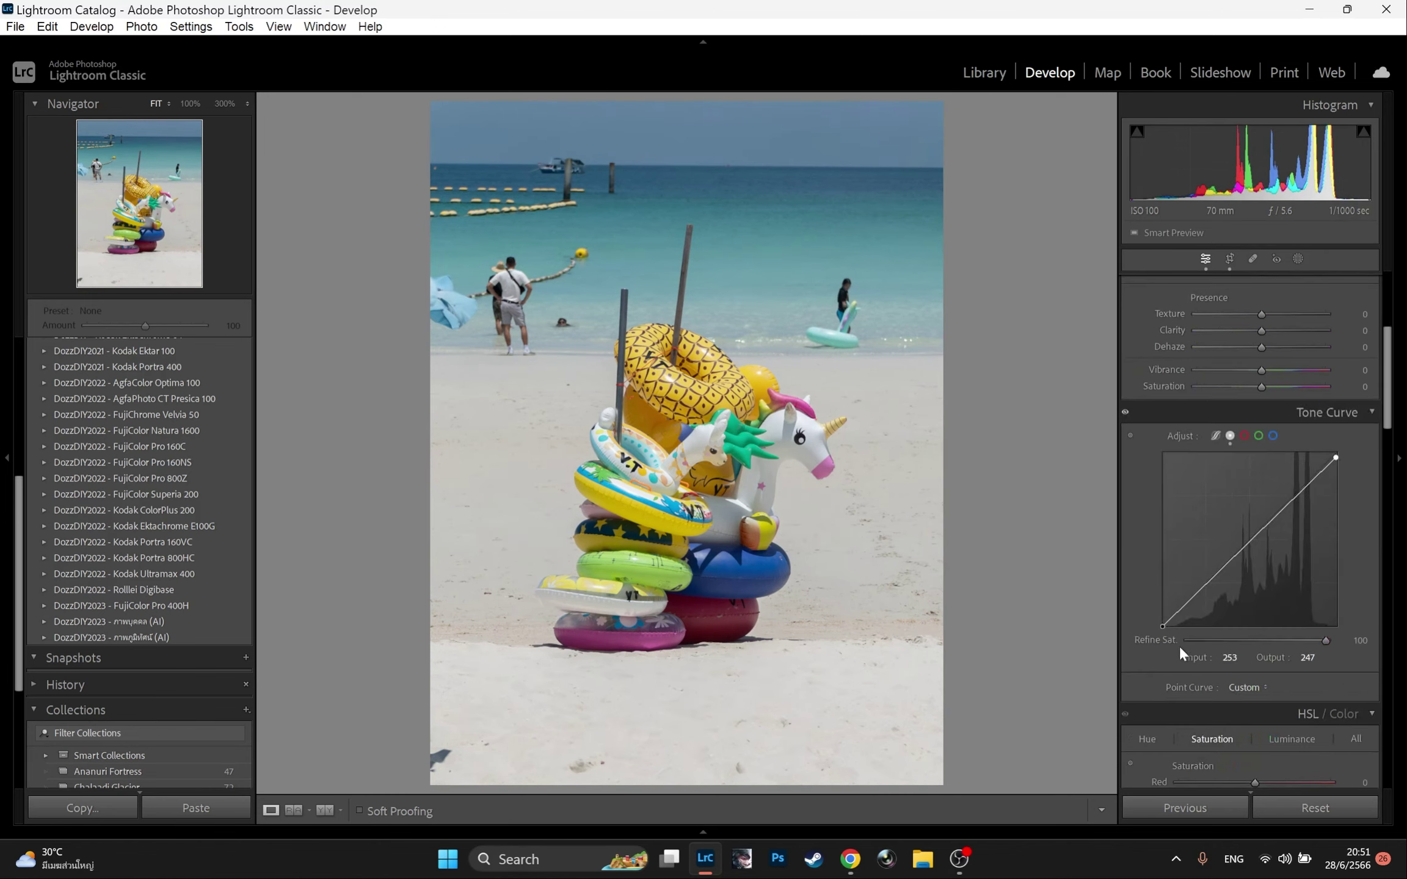
{"action": "left_click_drag", "start_coordinate": [1161, 628], "coordinate": [1158, 624]}
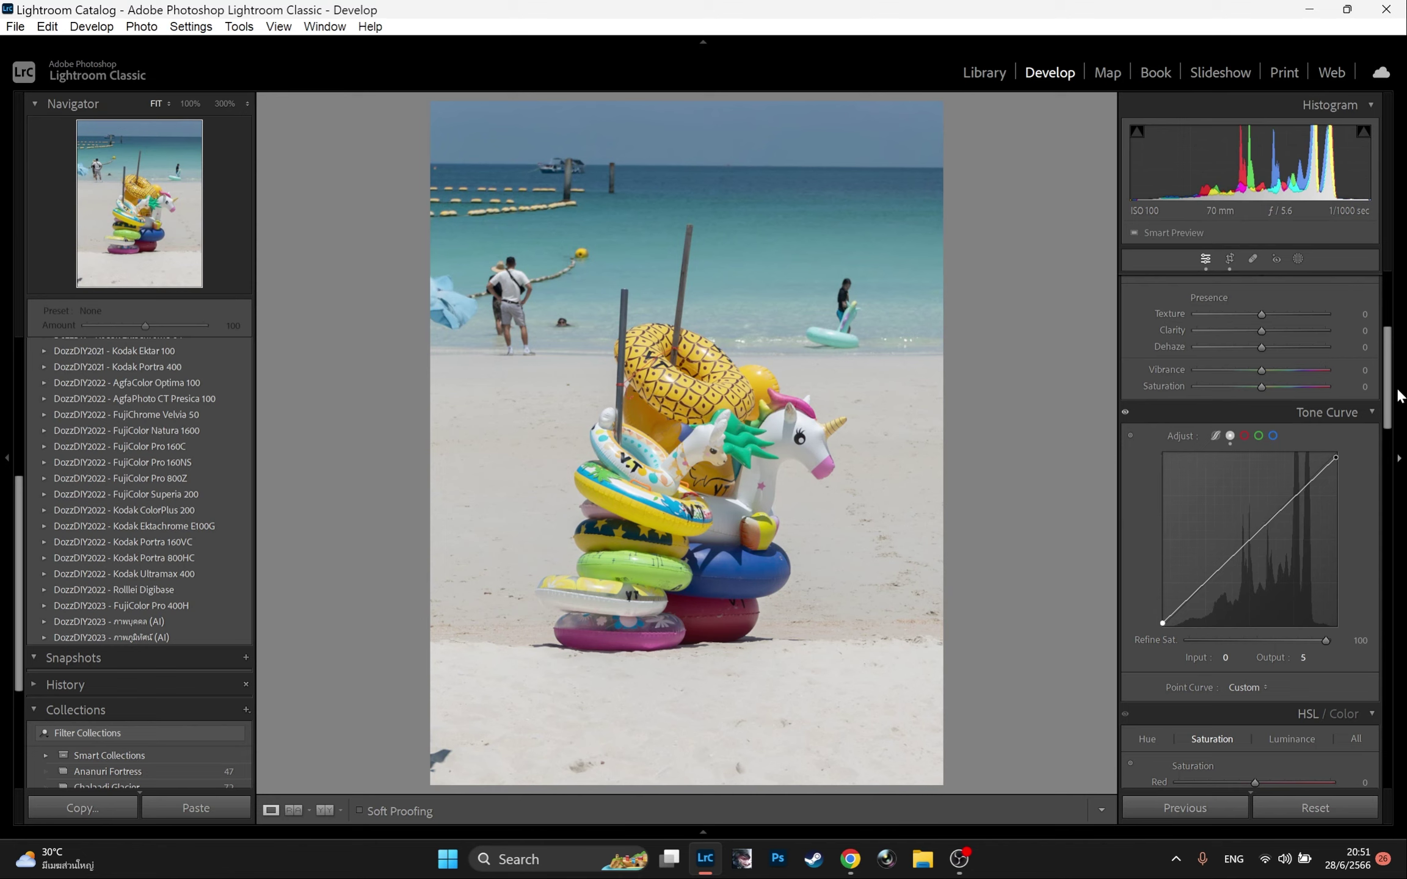
{"action": "left_click_drag", "start_coordinate": [1398, 394], "coordinate": [1397, 384]}
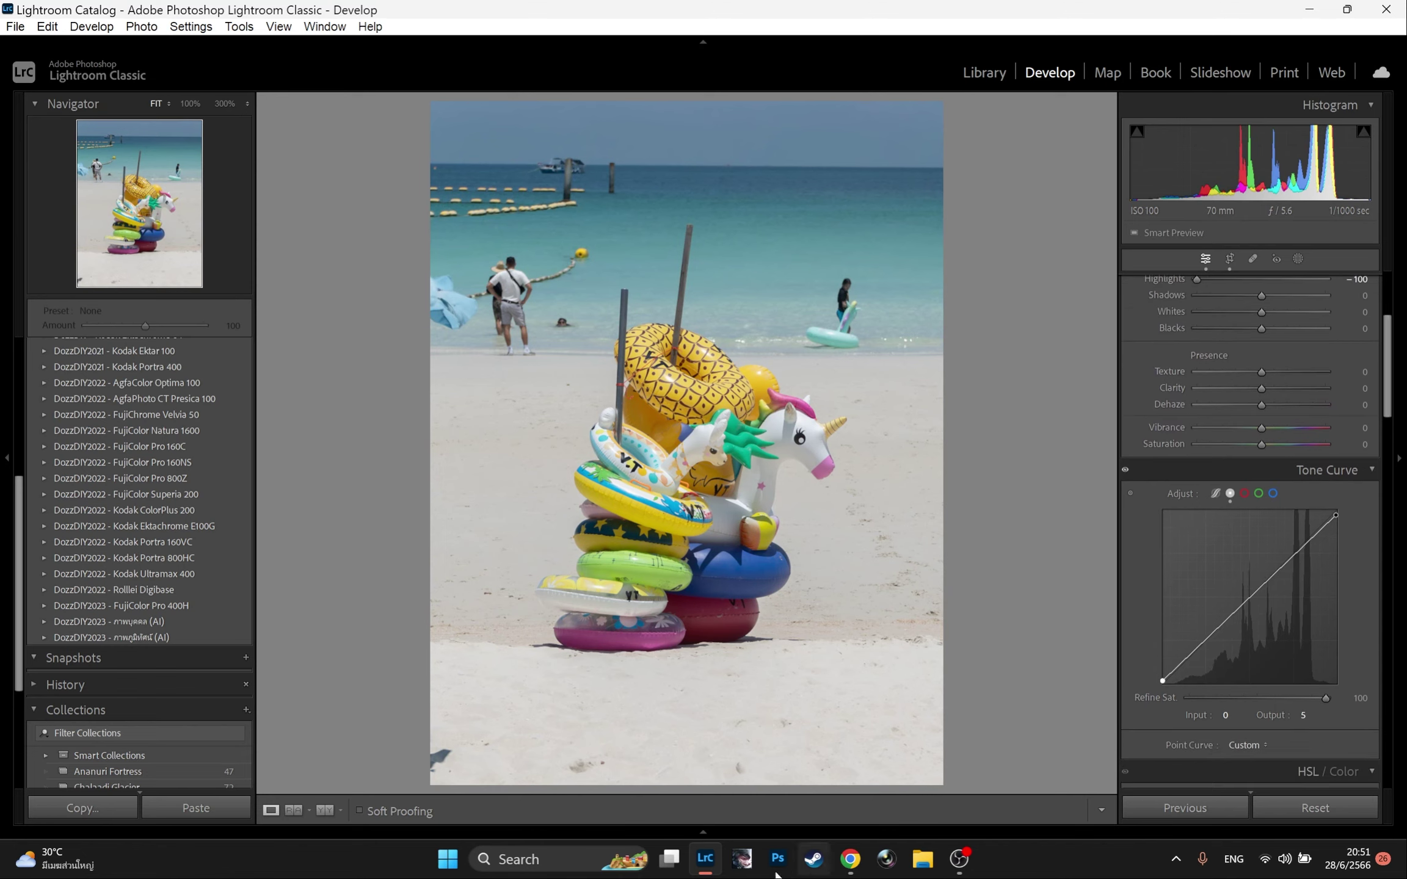
- Look through the photos of the Quick Collection in the filmstrip and hide the filmstrip again
{"action": "left_click", "coordinate": [703, 832]}
{"action": "scroll", "coordinate": [794, 751], "scroll_direction": "down", "scroll_amount": 3}
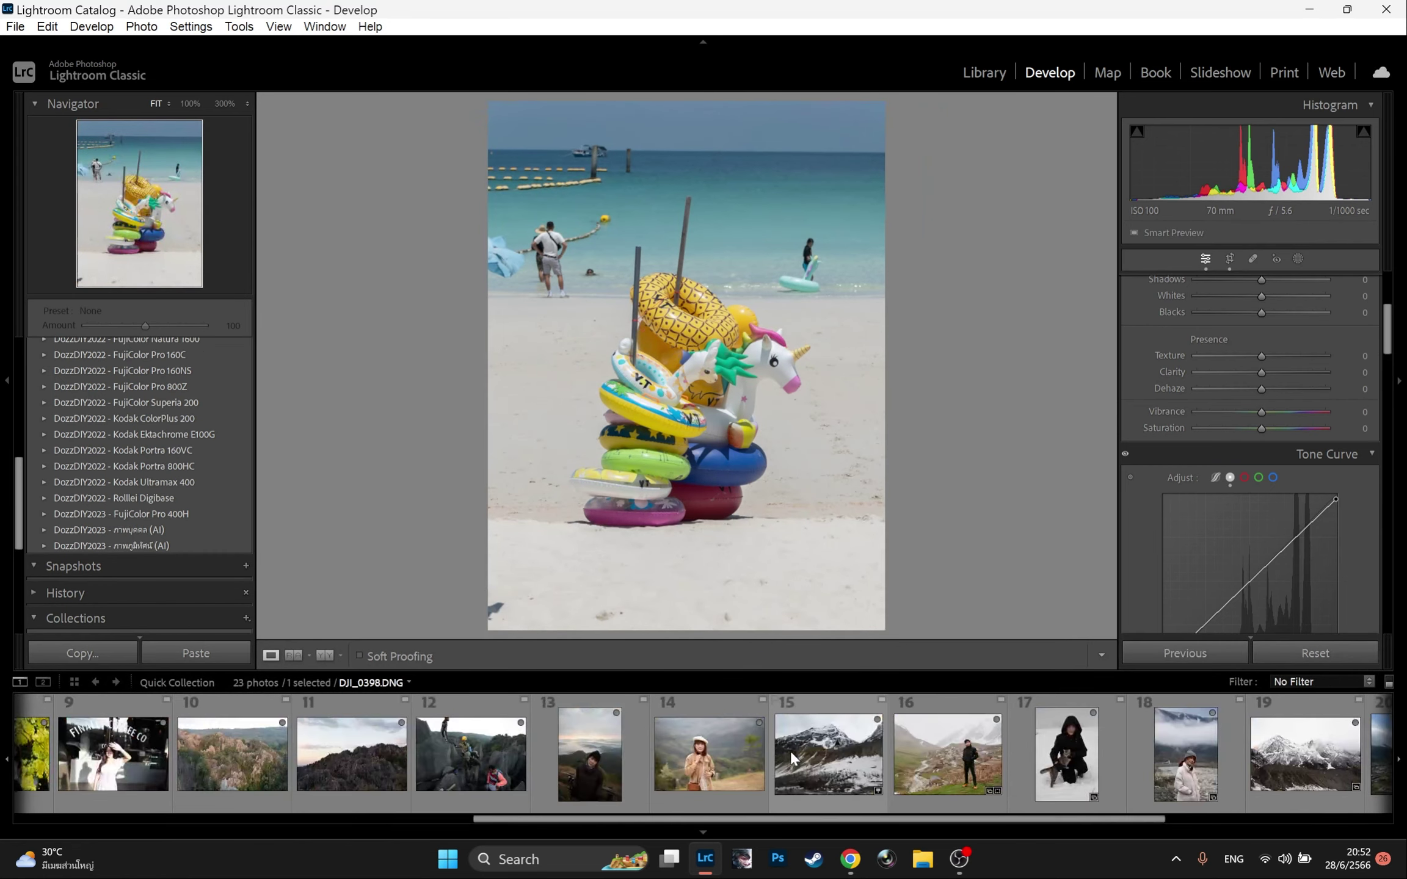
{"action": "scroll", "coordinate": [794, 751], "scroll_direction": "up", "scroll_amount": 3}
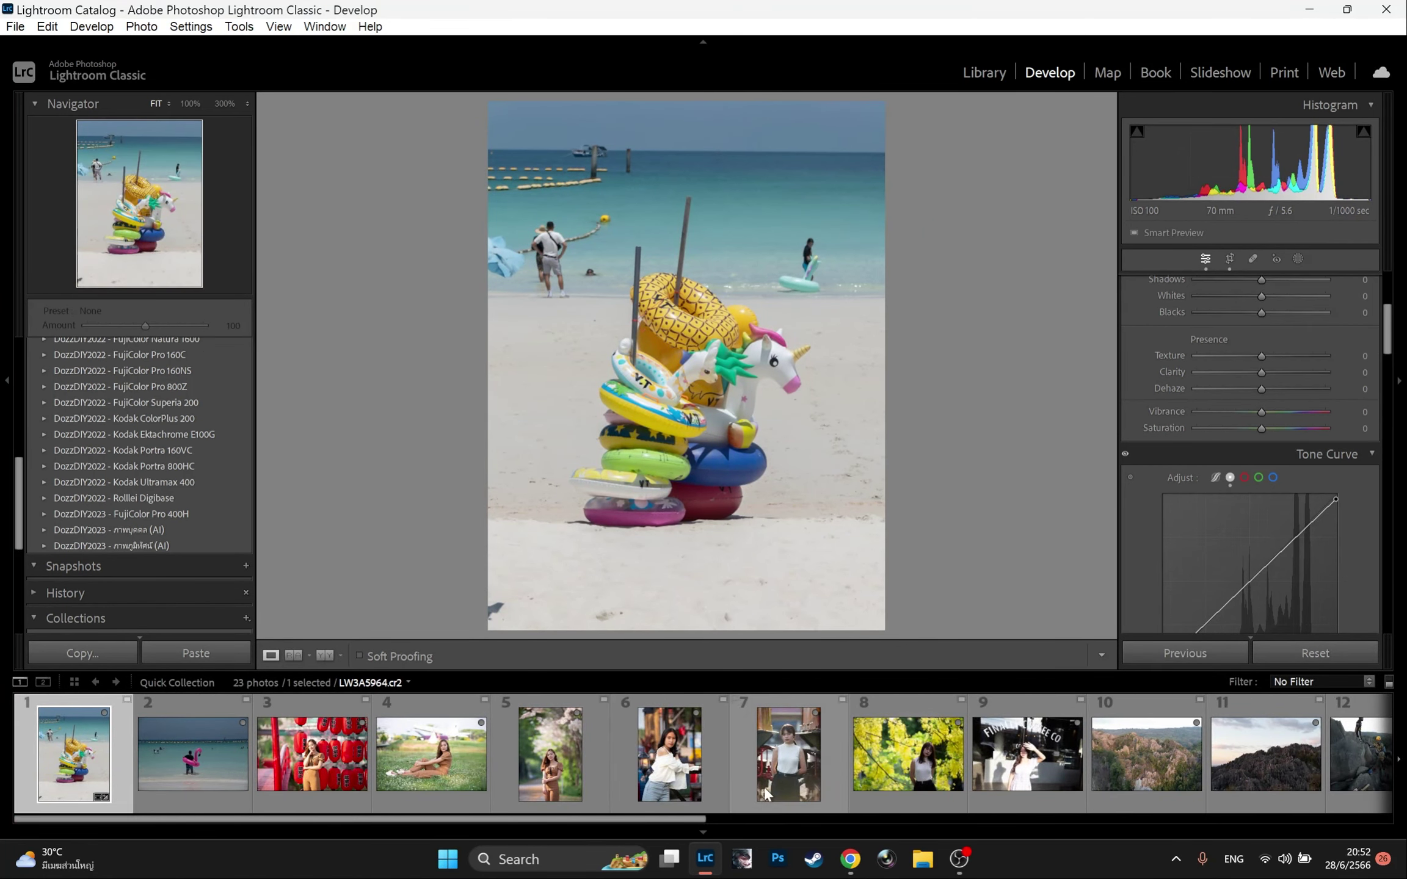
{"action": "left_click", "coordinate": [701, 832]}
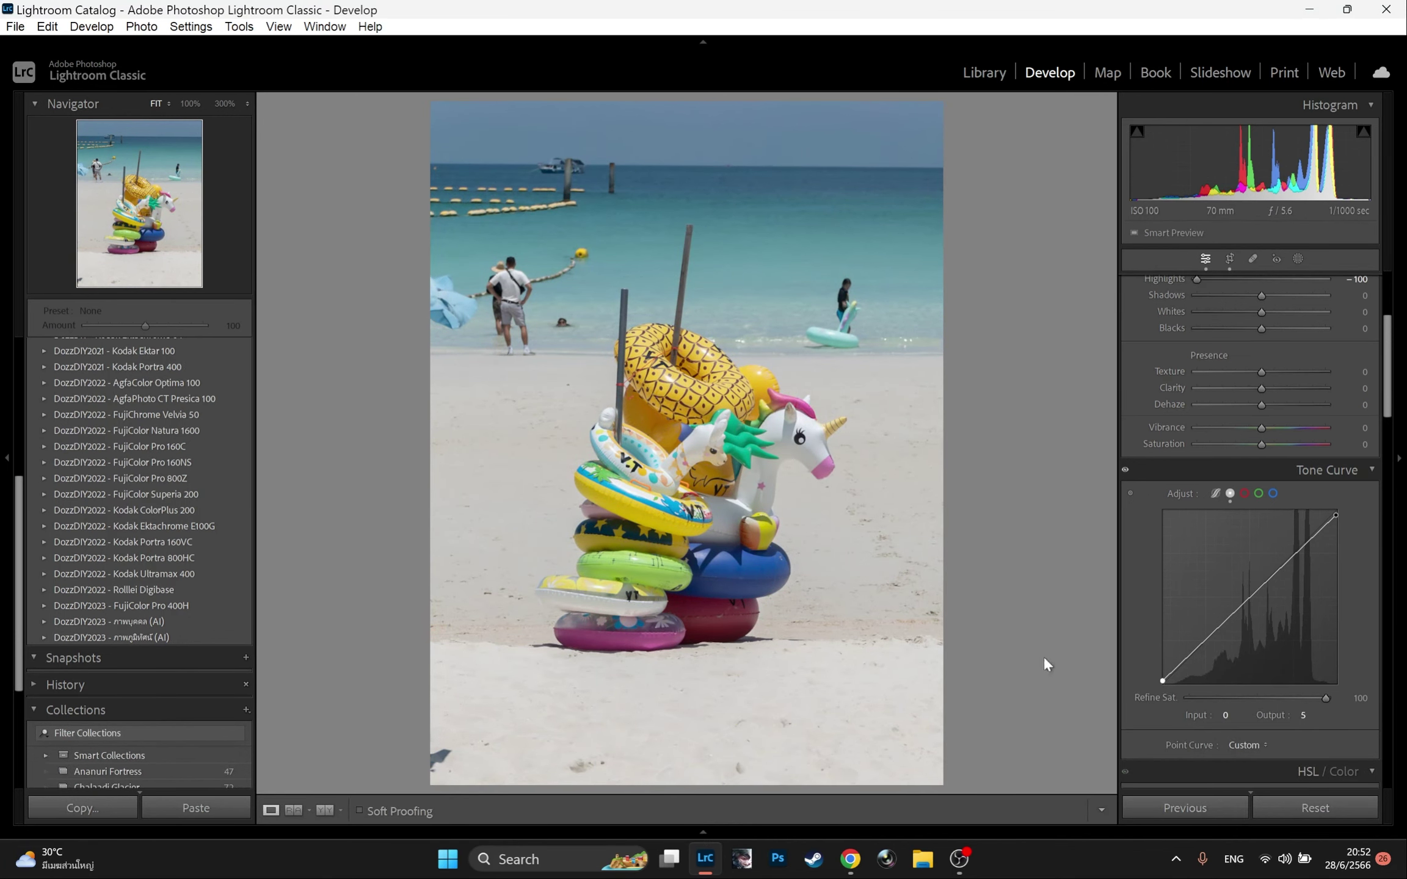
- Expand the DozzDIY2023 AI preset groups for people and landscapes to view the presets they contain
{"action": "scroll", "coordinate": [1183, 553], "scroll_direction": "up", "scroll_amount": 3}
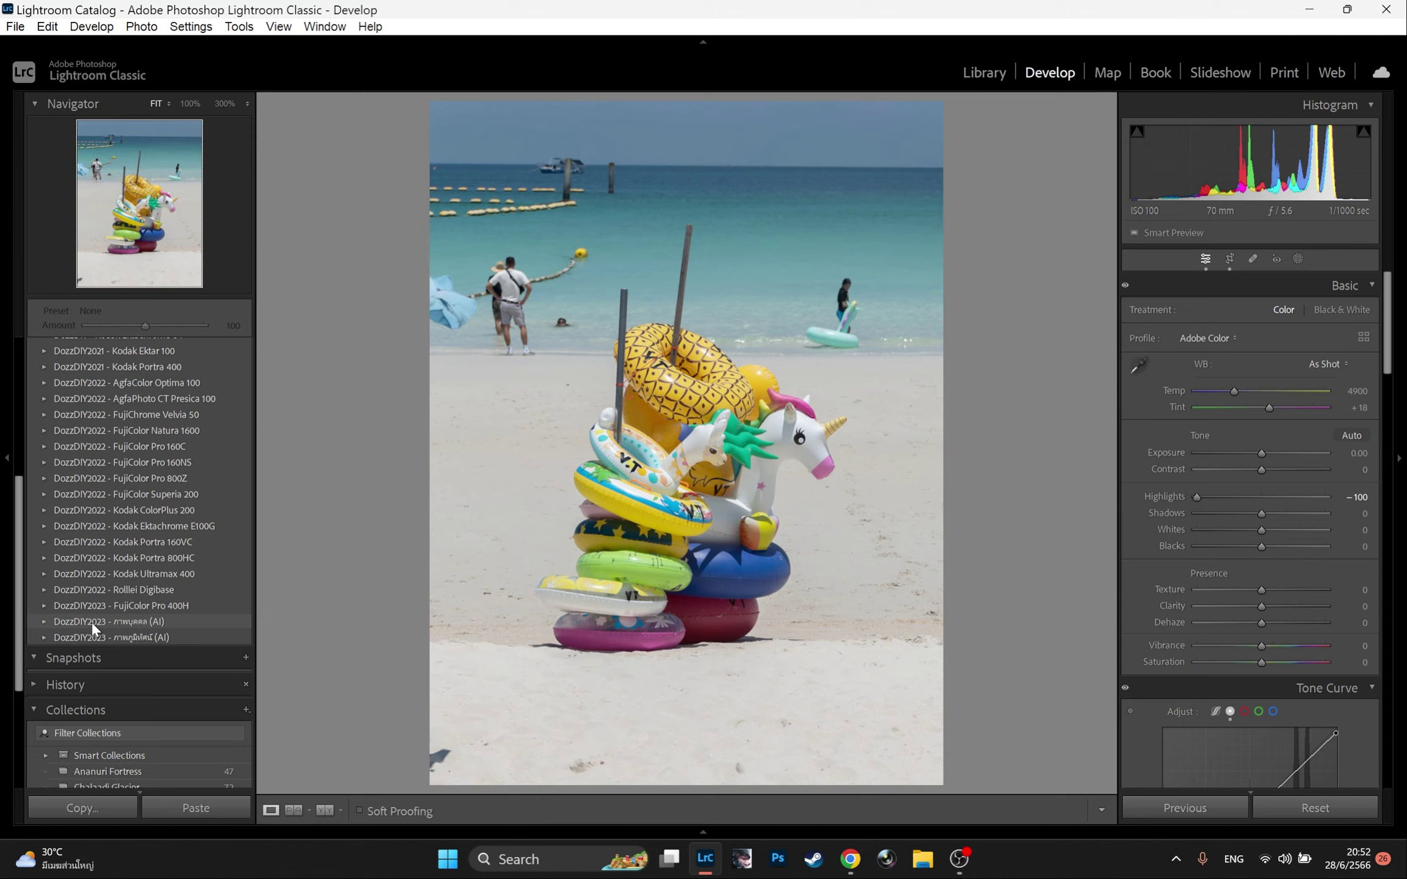
{"action": "left_click", "coordinate": [44, 622]}
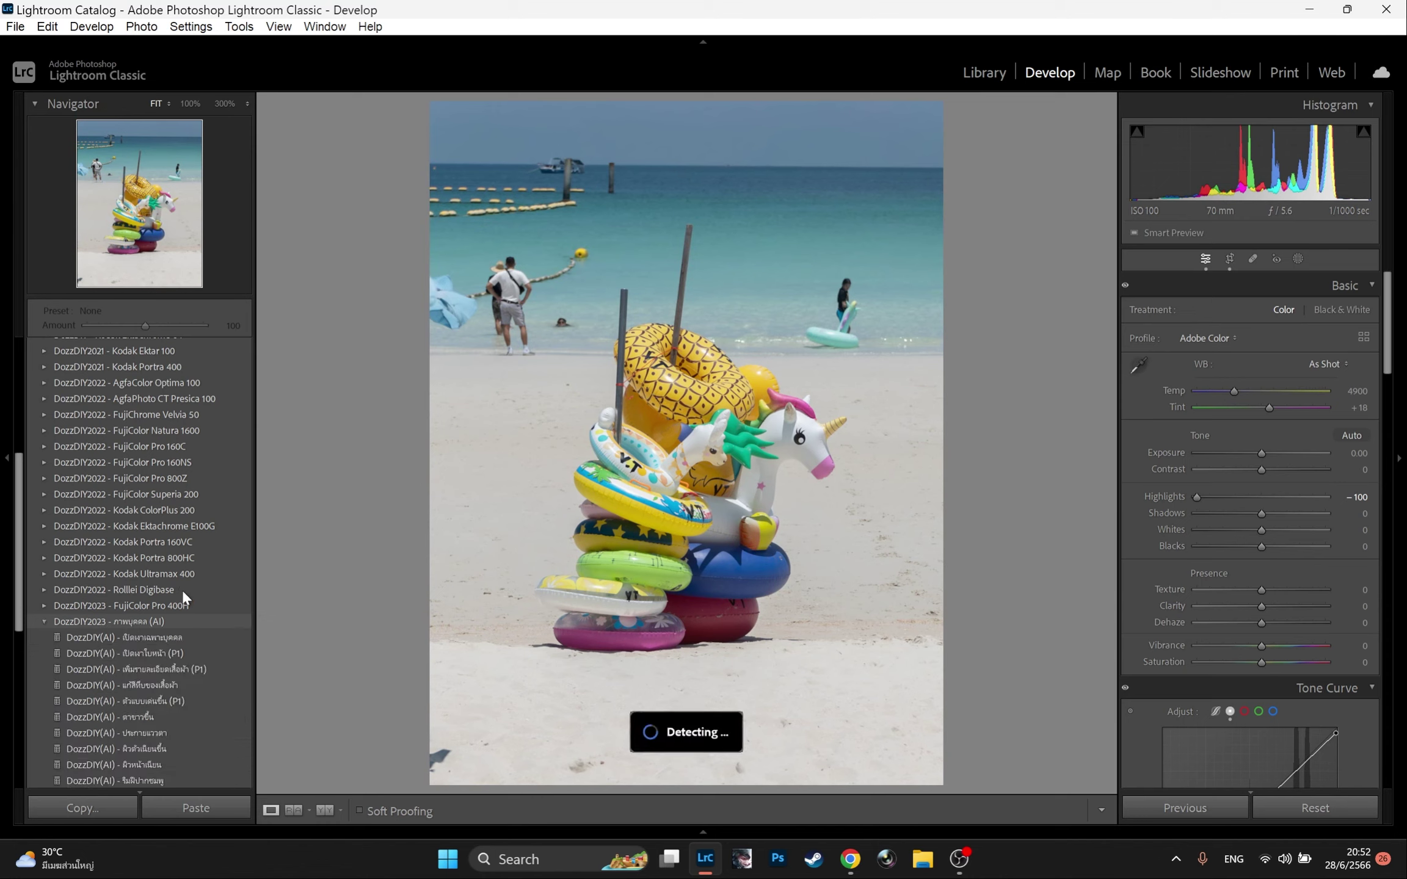
{"action": "scroll", "coordinate": [183, 590], "scroll_direction": "down", "scroll_amount": 3}
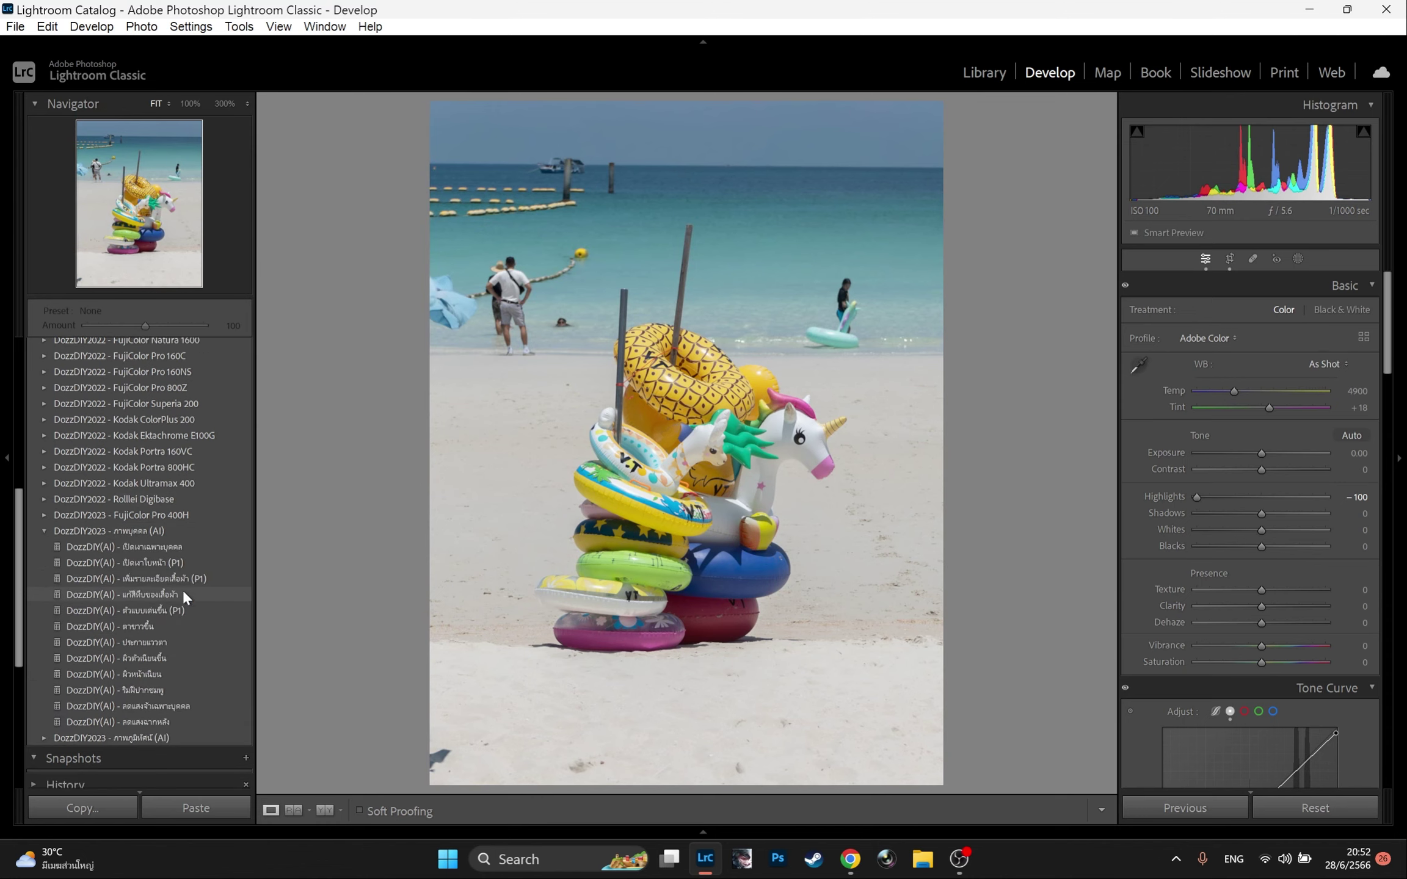
{"action": "left_click", "coordinate": [42, 737]}
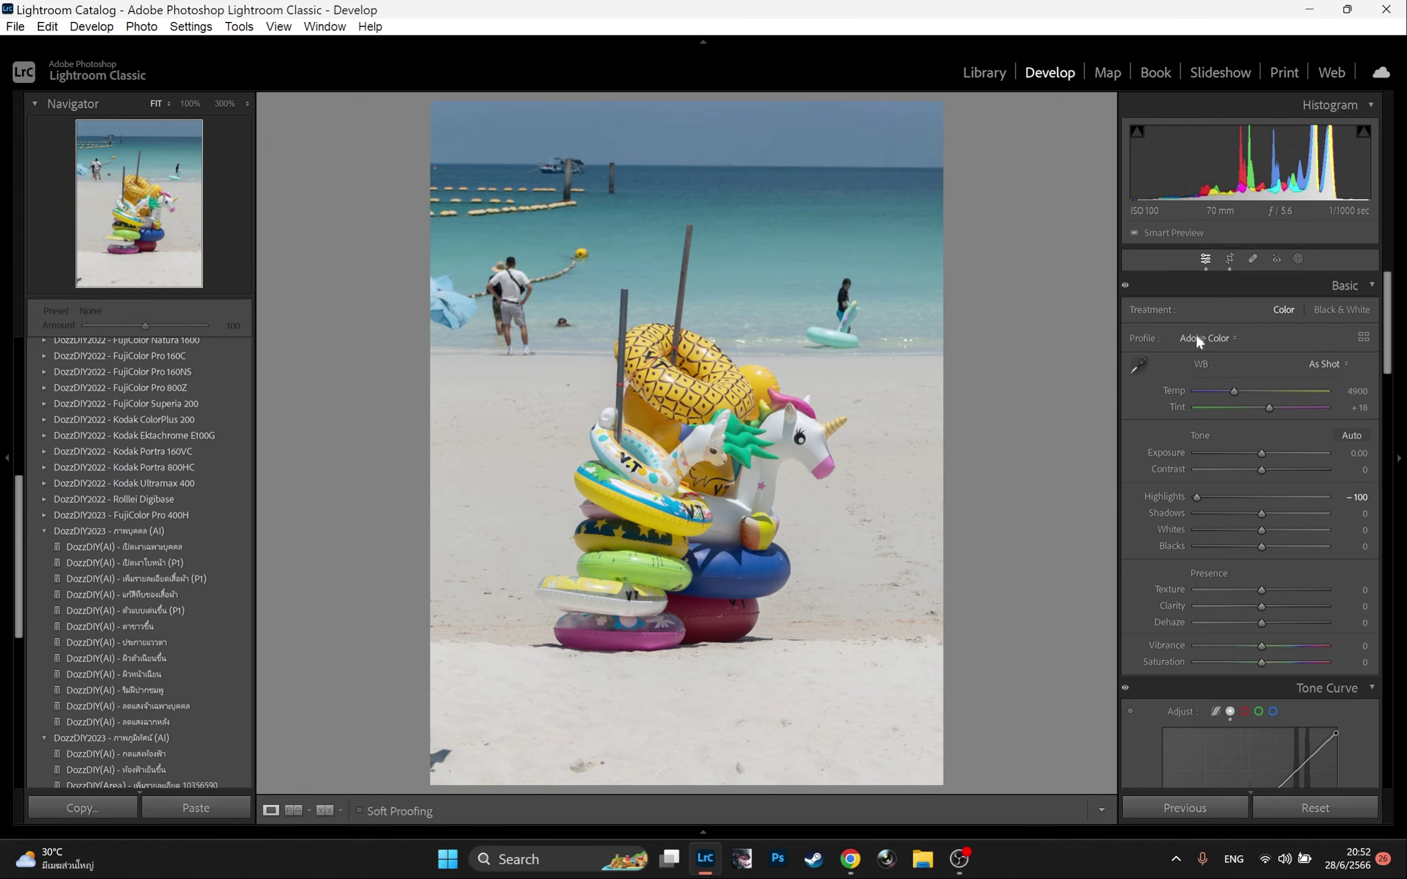
- Create a Subject mask and subtract the people in the background with a size 10 brush, keeping the stack of inflatables masked
{"action": "left_click", "coordinate": [1297, 259]}
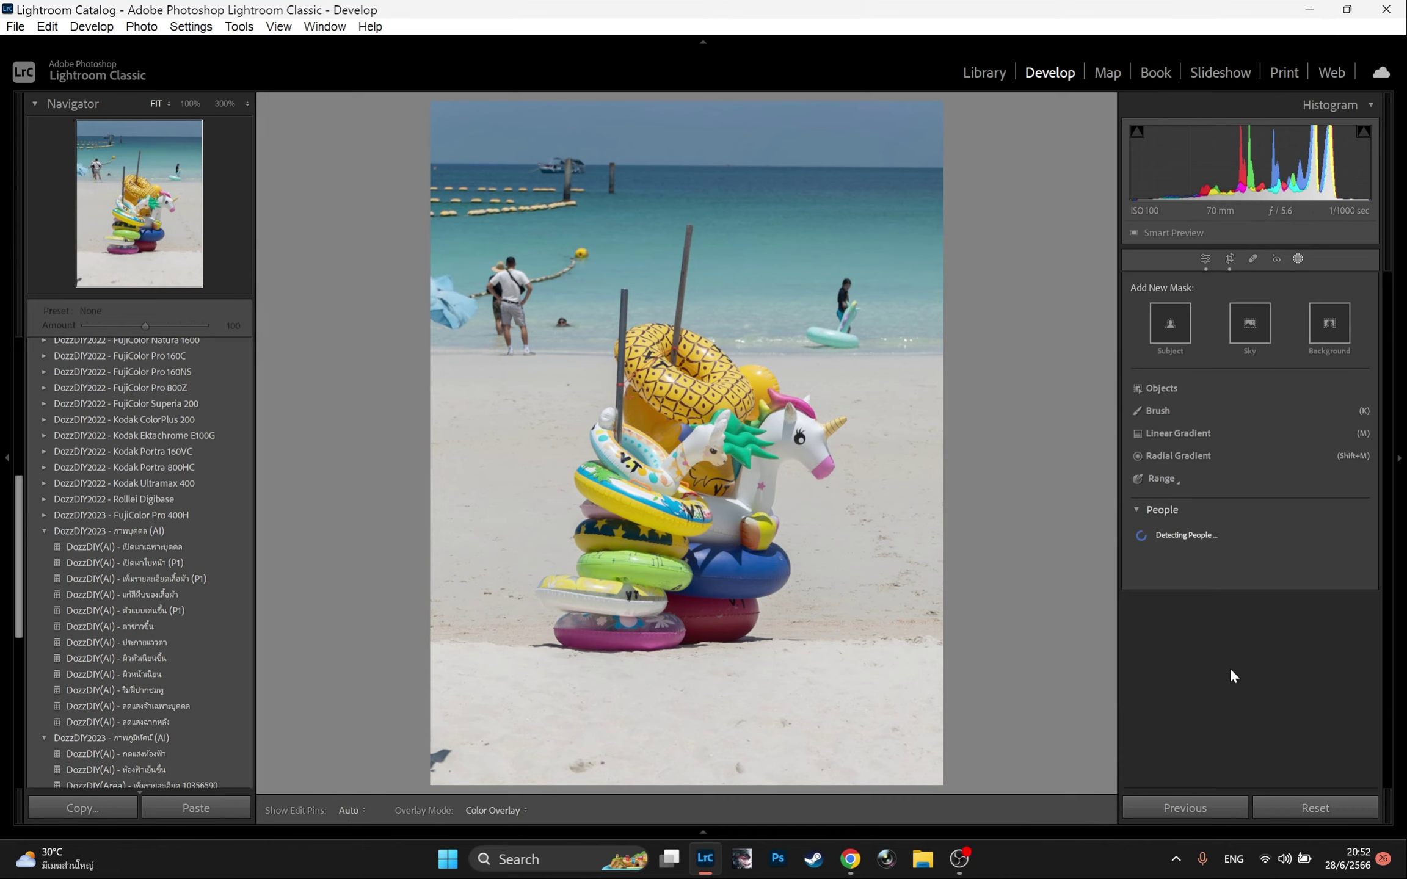
{"action": "left_click", "coordinate": [1164, 341]}
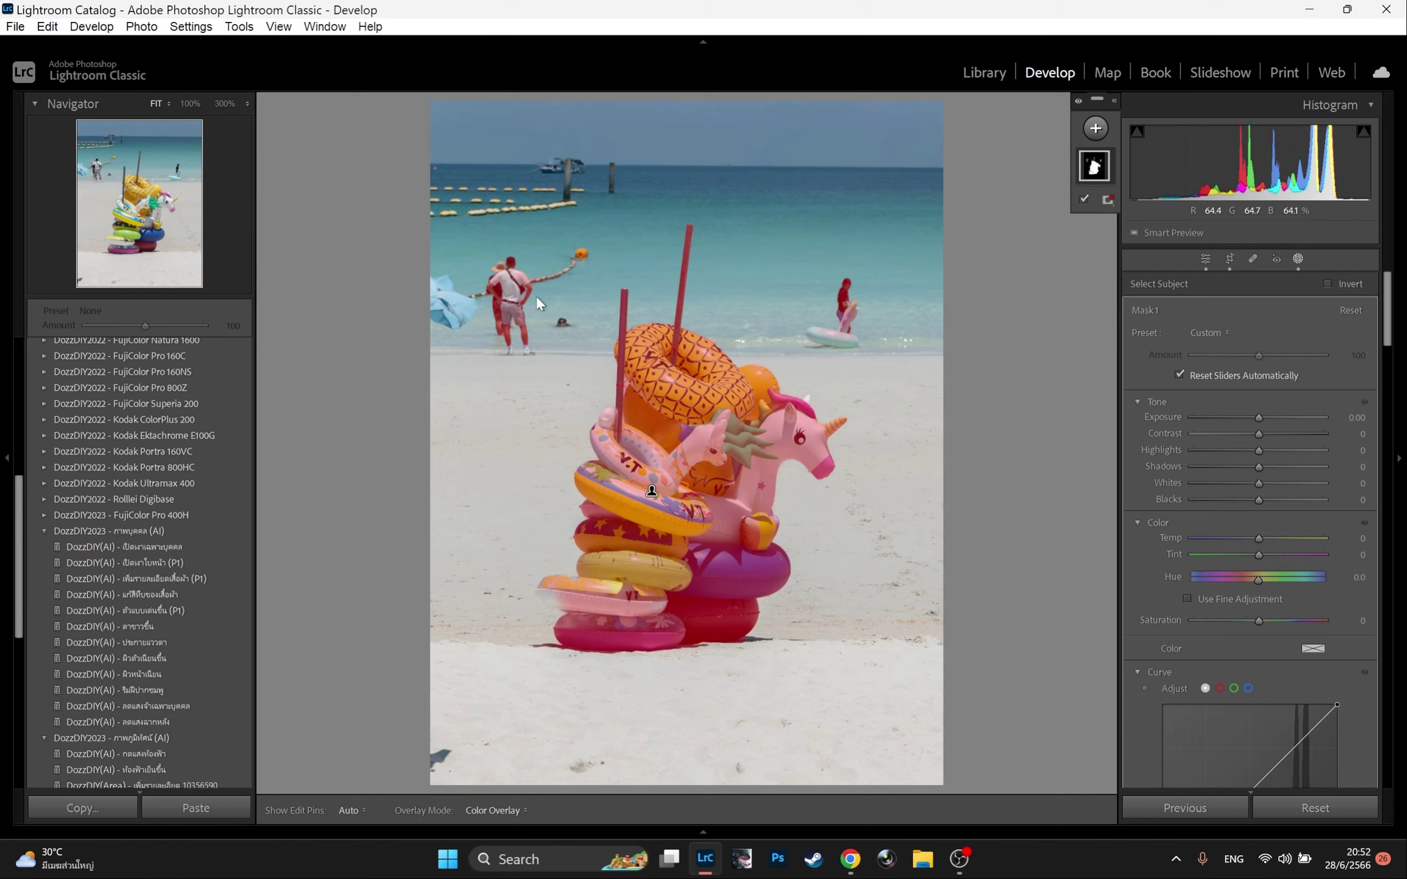
{"action": "mouse_move", "coordinate": [1095, 165]}
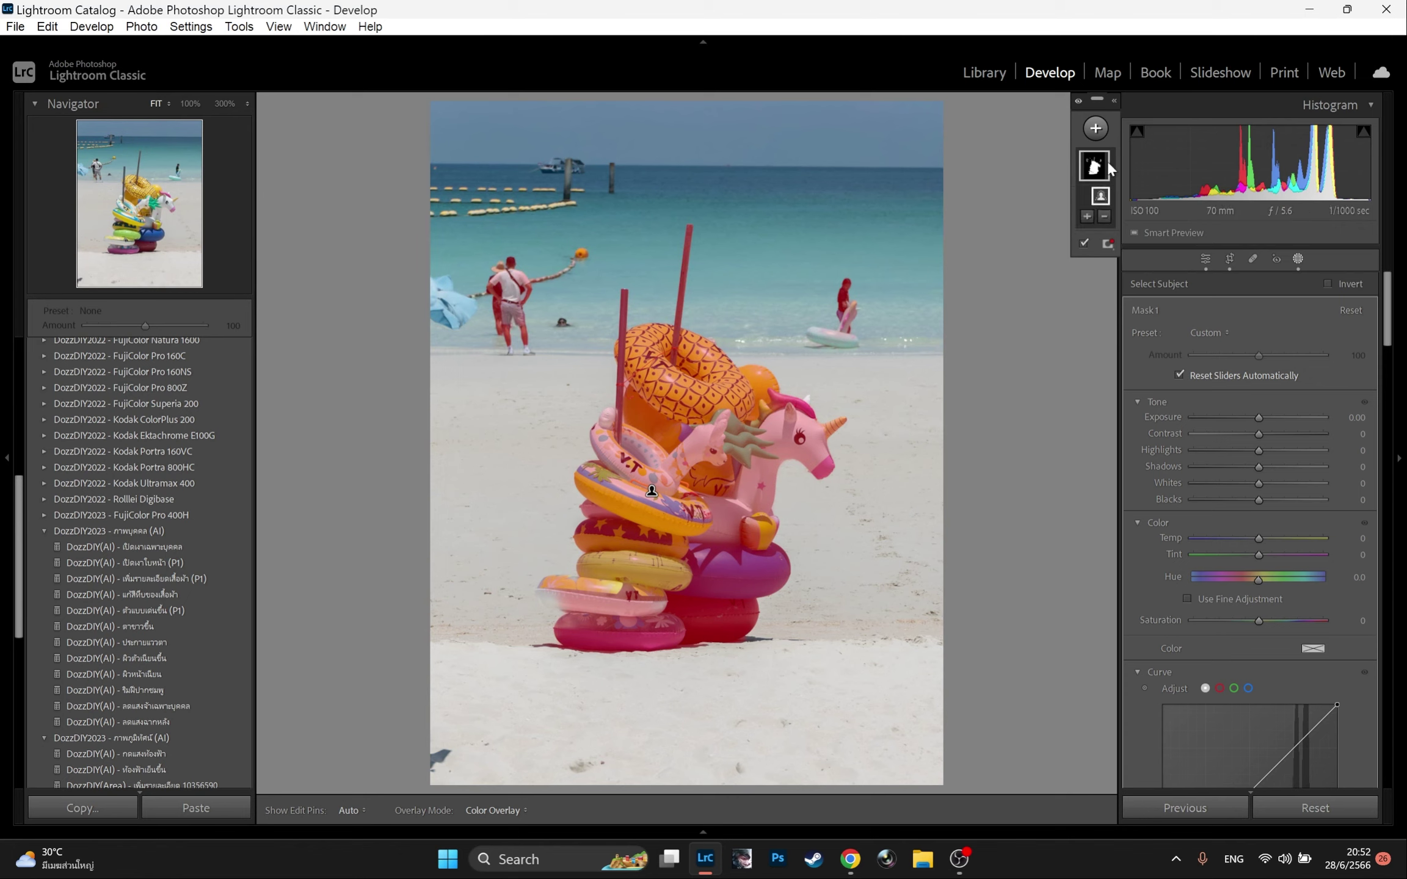
{"action": "left_click", "coordinate": [1105, 216]}
{"action": "left_click", "coordinate": [1109, 373]}
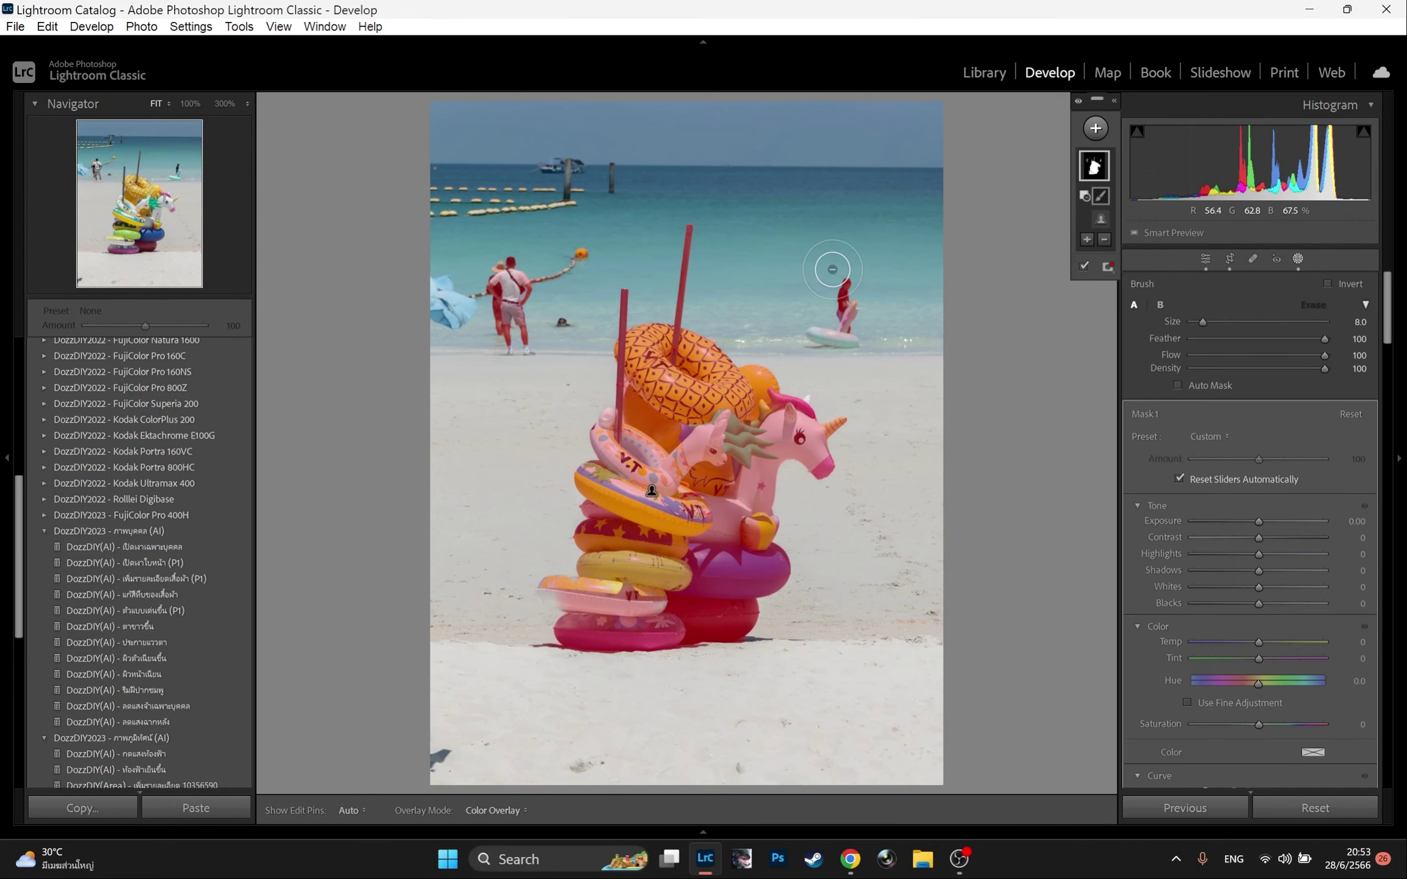
{"action": "key", "text": "h"}
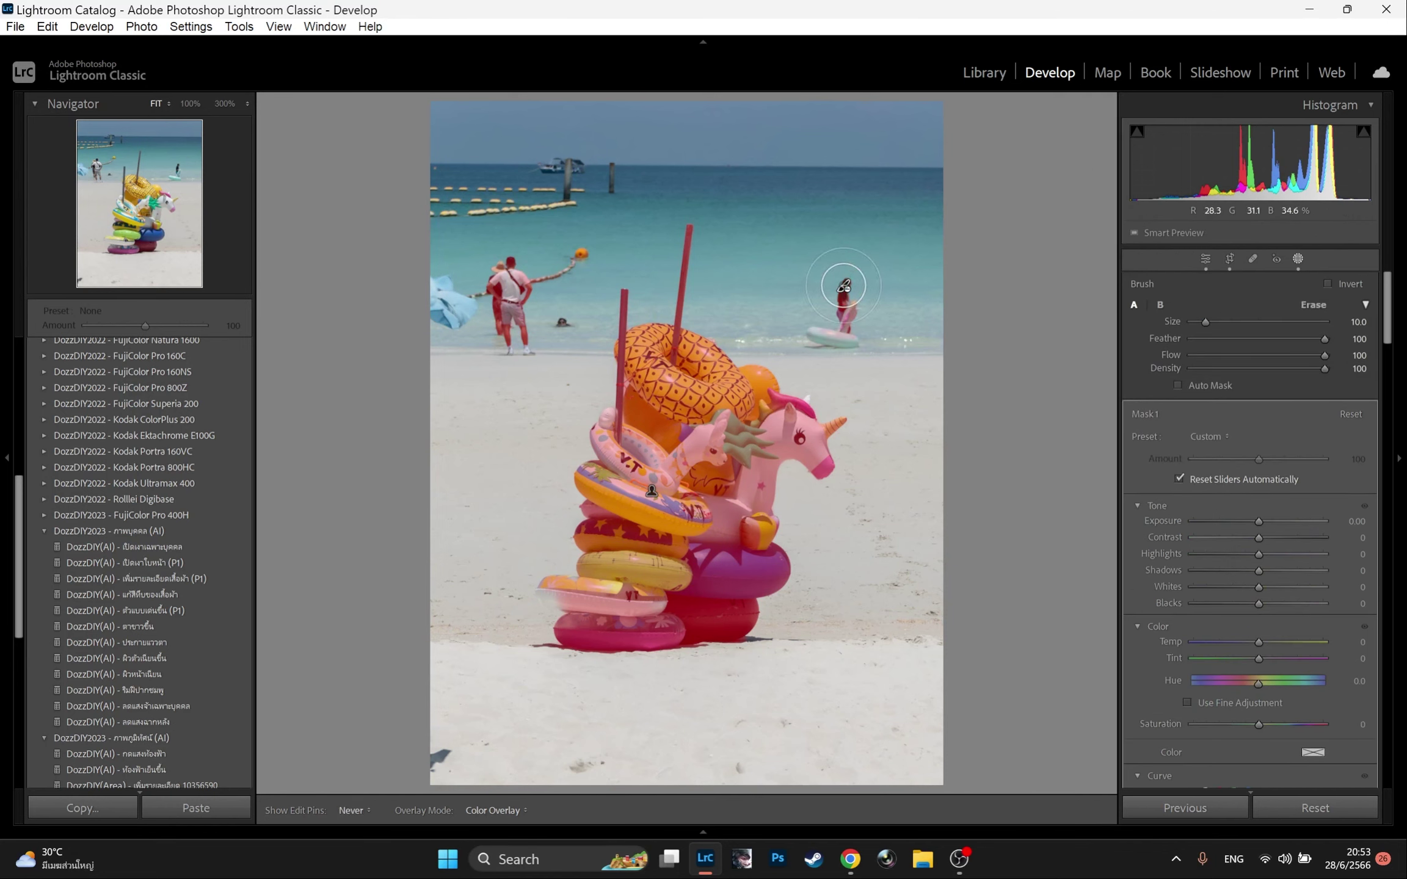
{"action": "left_click_drag", "start_coordinate": [843, 287], "coordinate": [831, 330]}
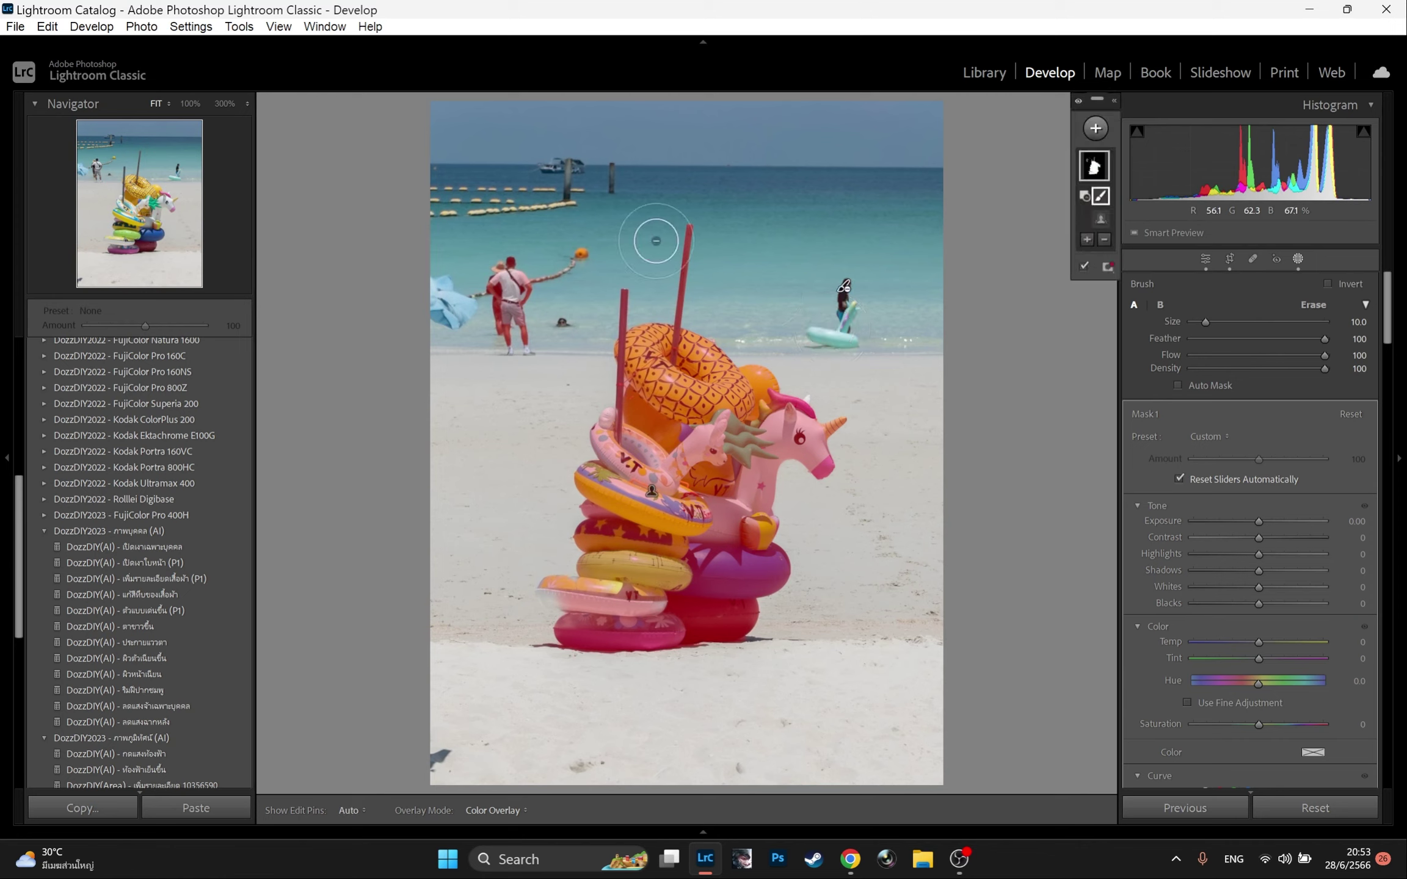
{"action": "mouse_move", "coordinate": [512, 291]}
{"action": "left_mouse_down"}
{"action": "mouse_move", "coordinate": [512, 344]}
{"action": "mouse_move", "coordinate": [523, 333]}
{"action": "mouse_move", "coordinate": [492, 340]}
{"action": "mouse_move", "coordinate": [459, 269]}
{"action": "mouse_move", "coordinate": [538, 206]}
{"action": "mouse_move", "coordinate": [457, 197]}
{"action": "mouse_move", "coordinate": [539, 166]}
{"action": "mouse_move", "coordinate": [593, 149]}
{"action": "mouse_move", "coordinate": [710, 180]}
{"action": "mouse_move", "coordinate": [755, 226]}
{"action": "left_mouse_up"}
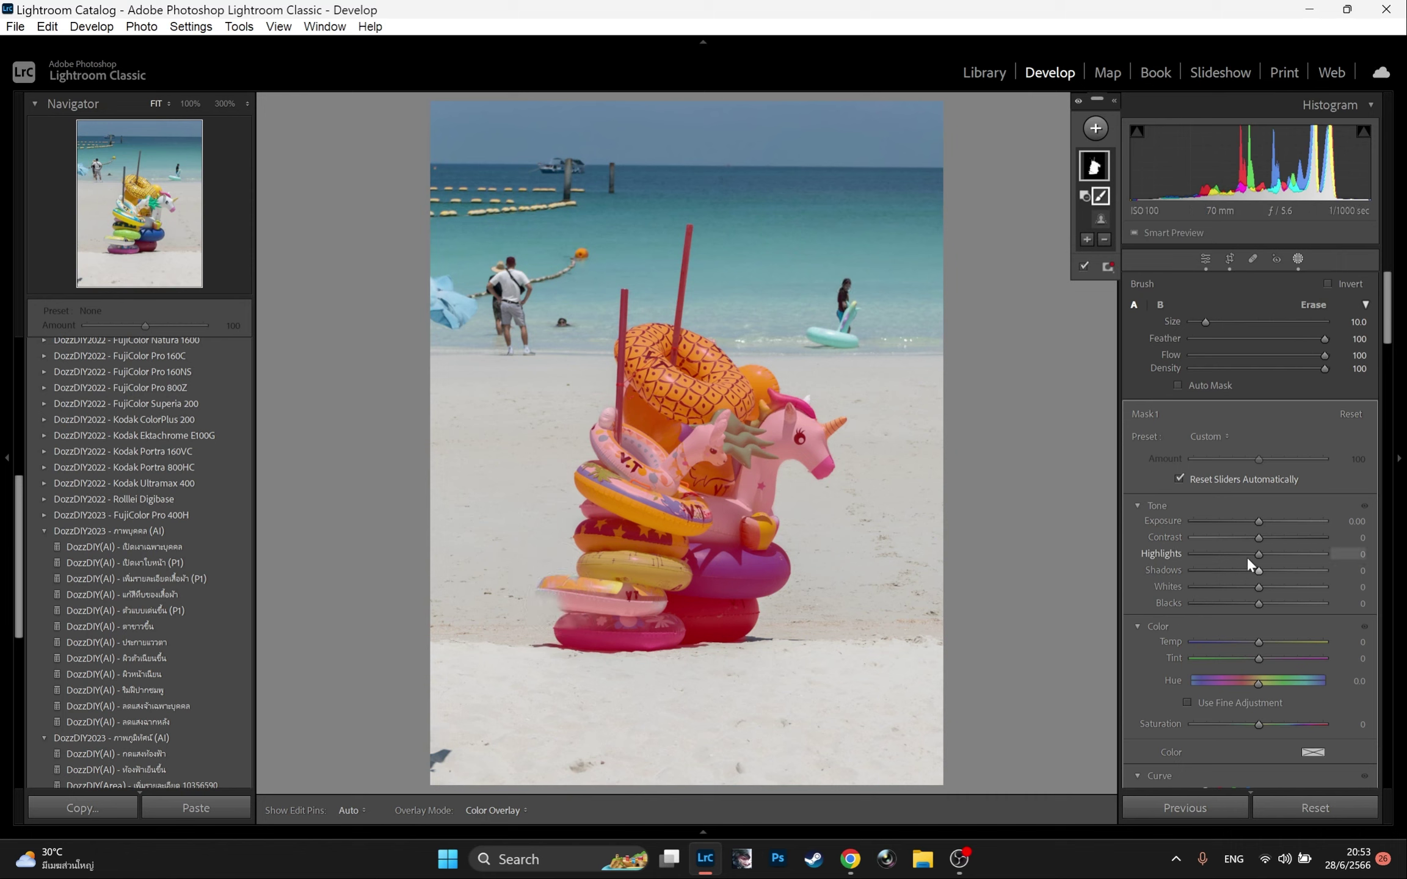
- Adjust the inflatables' mask to Exposure −0.05, Highlights −100, Whites 11 and Saturation 14
{"action": "mouse_move", "coordinate": [1256, 554]}
{"action": "left_mouse_down"}
{"action": "mouse_move", "coordinate": [1197, 554]}
{"action": "mouse_move", "coordinate": [1252, 520]}
{"action": "mouse_move", "coordinate": [1265, 534]}
{"action": "left_mouse_up"}
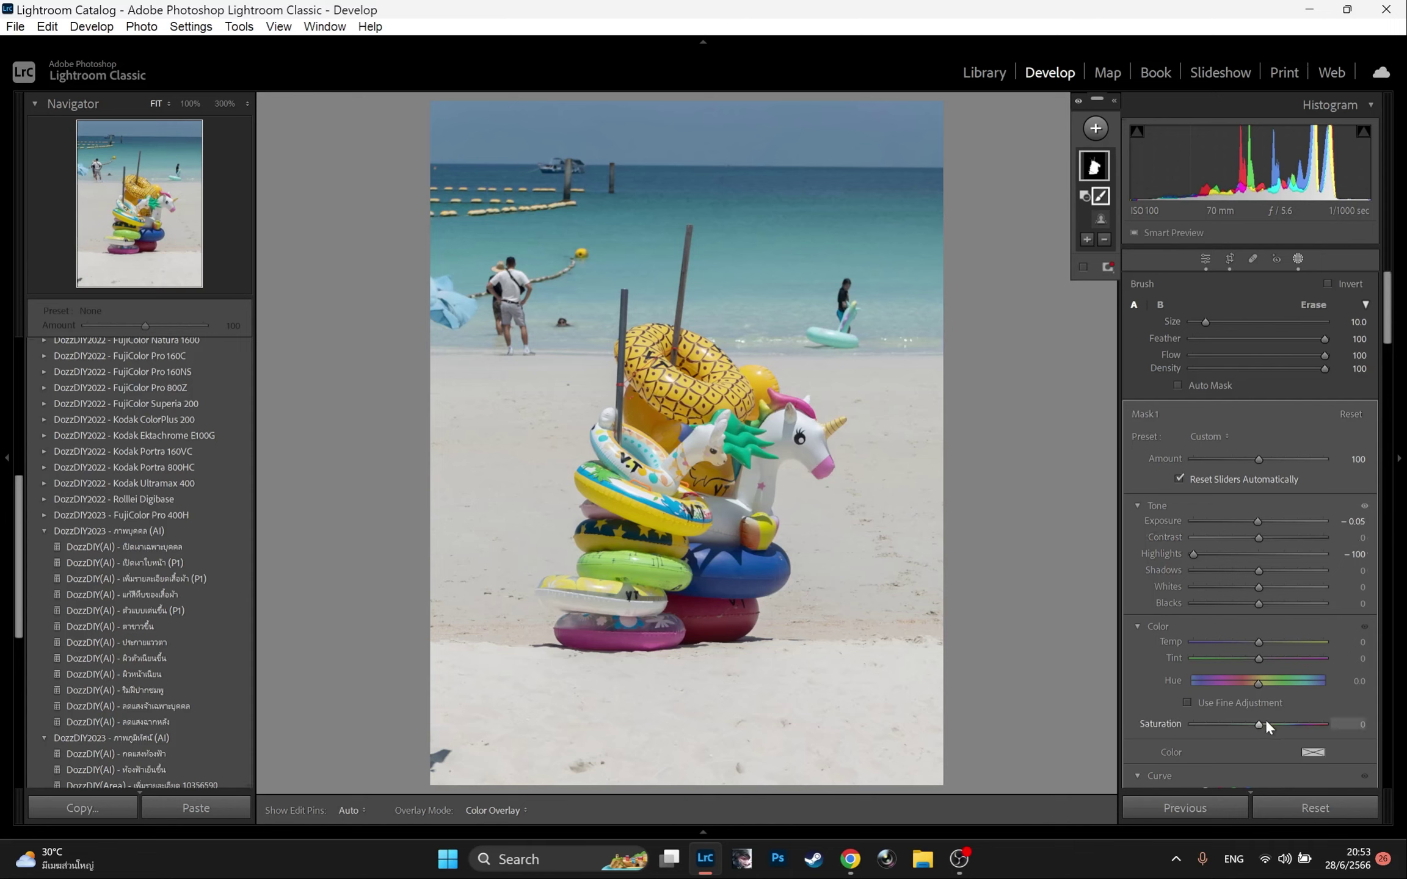
{"action": "left_click_drag", "start_coordinate": [1264, 725], "coordinate": [1268, 724]}
{"action": "left_click_drag", "start_coordinate": [1258, 587], "coordinate": [1265, 587]}
{"action": "left_click", "coordinate": [1101, 160]}
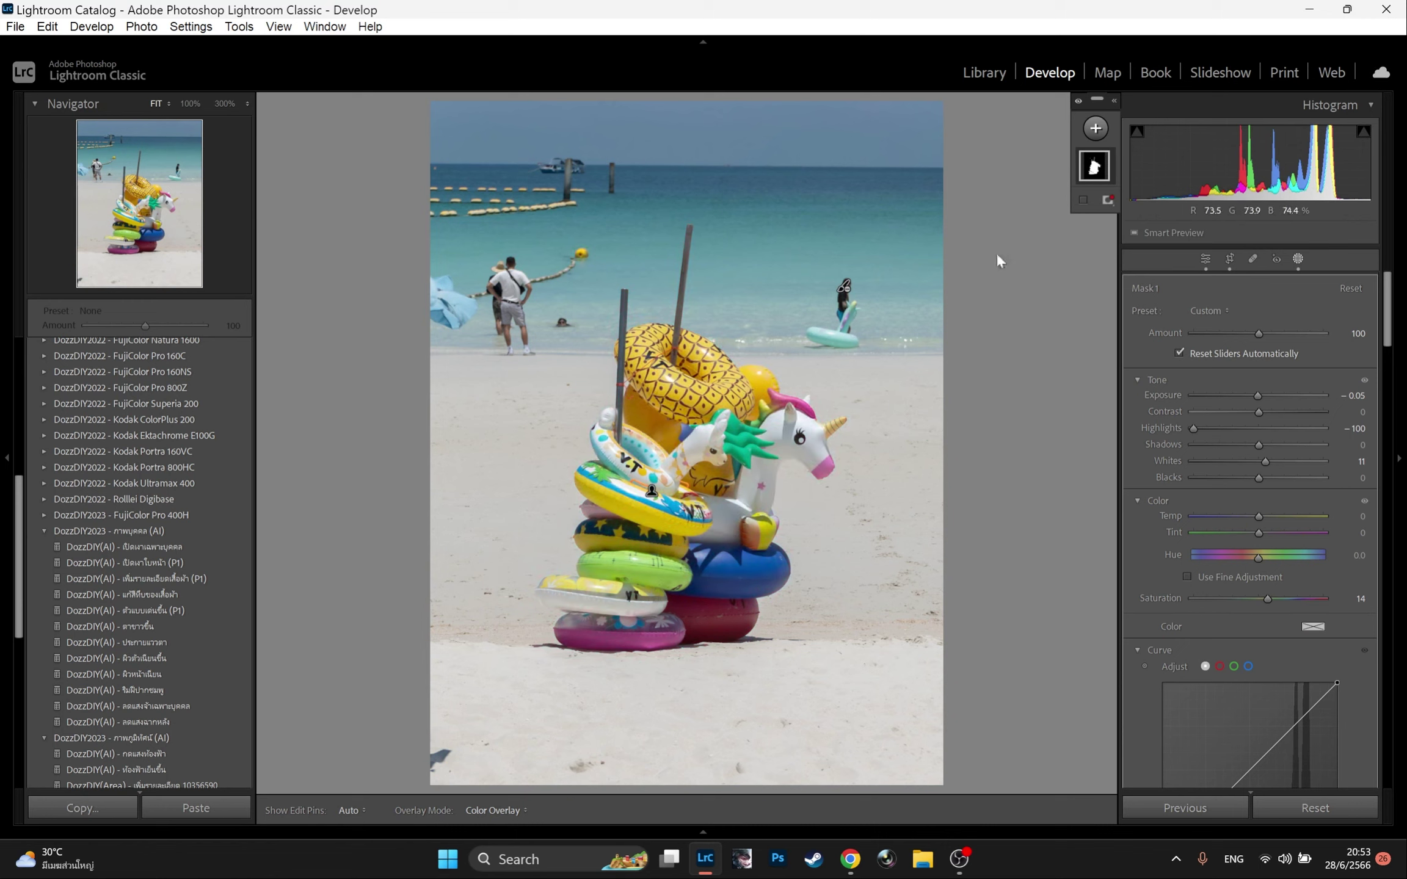
- Duplicate and invert the inflatables' mask, and set the background's Highlights to −100 and Exposure to −0.19
{"action": "right_click", "coordinate": [1094, 169]}
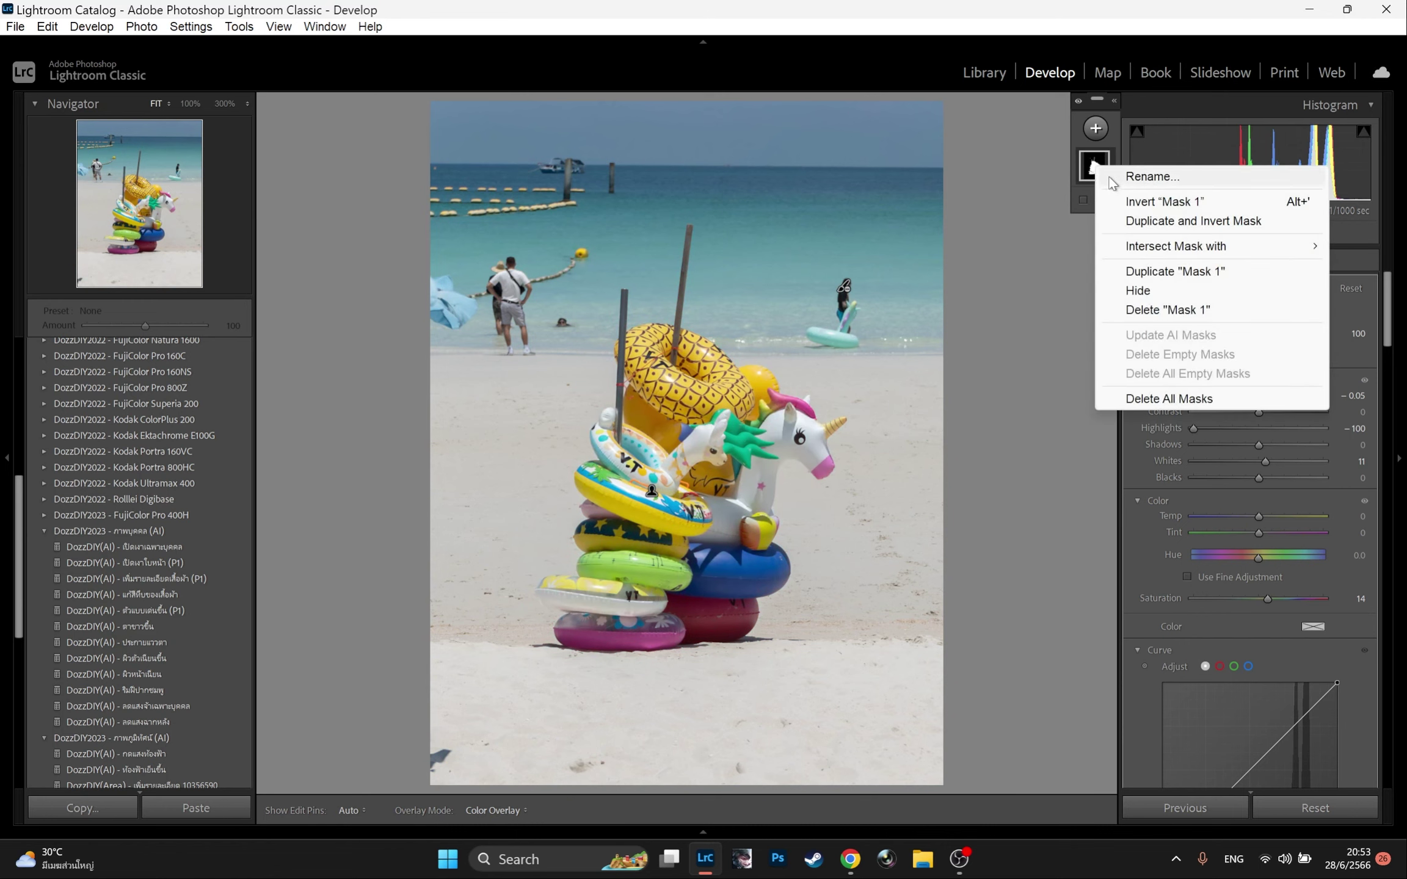
{"action": "left_click", "coordinate": [1140, 223]}
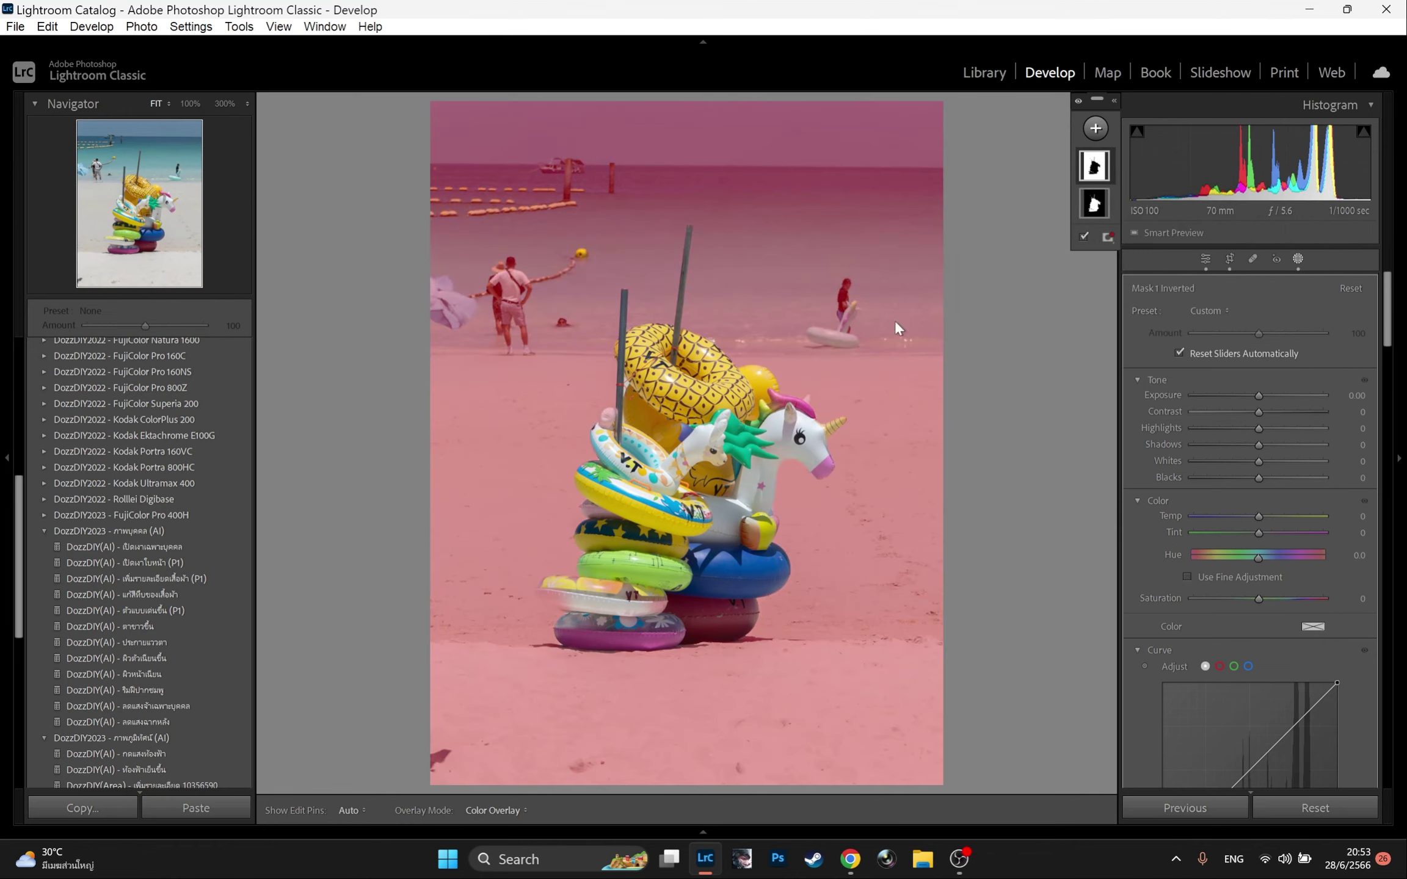
{"action": "left_click_drag", "start_coordinate": [1227, 425], "coordinate": [1254, 393]}
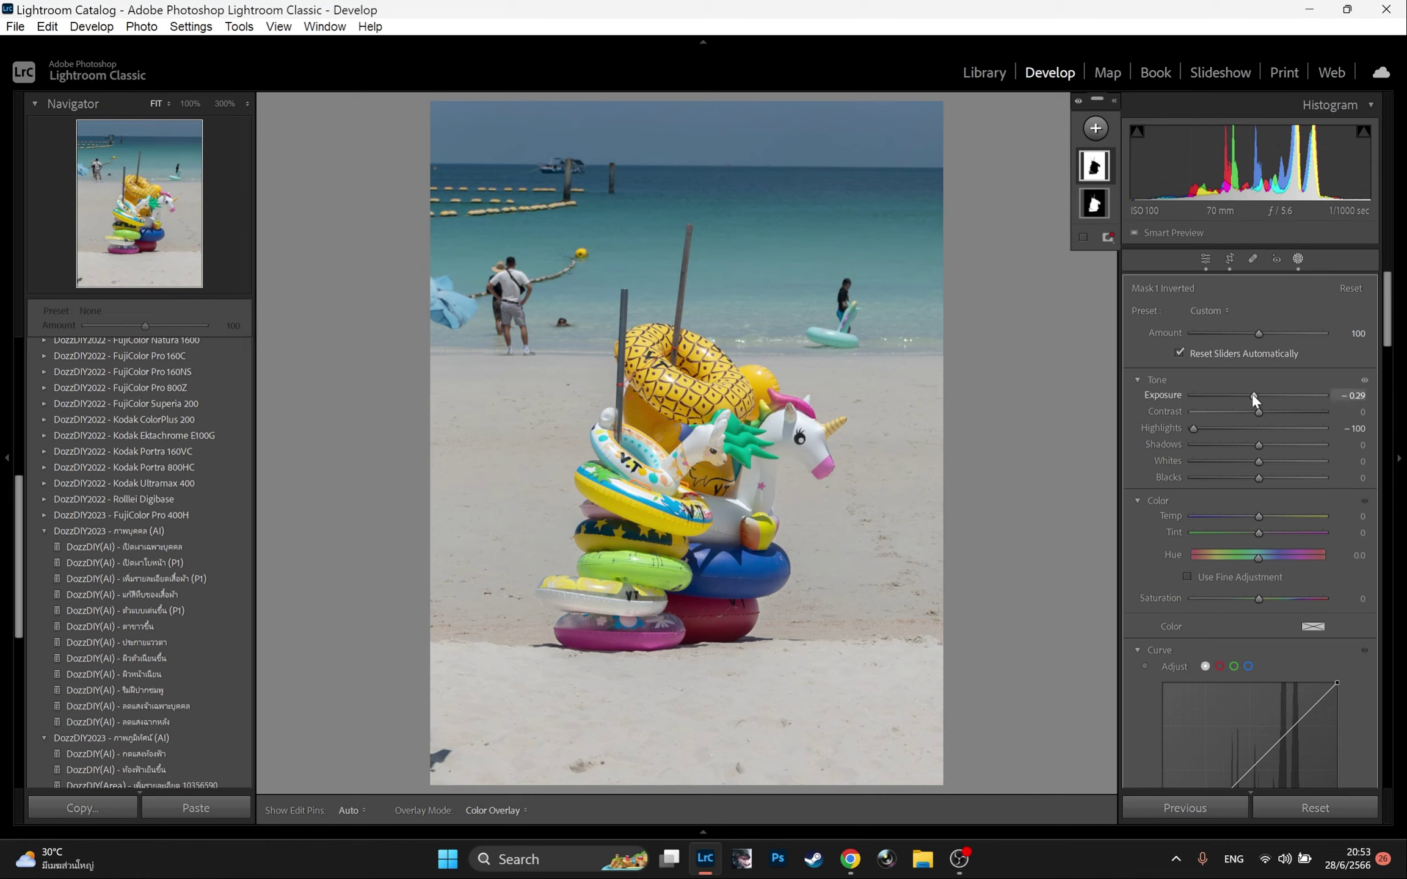
{"action": "left_click_drag", "start_coordinate": [1252, 394], "coordinate": [1252, 392]}
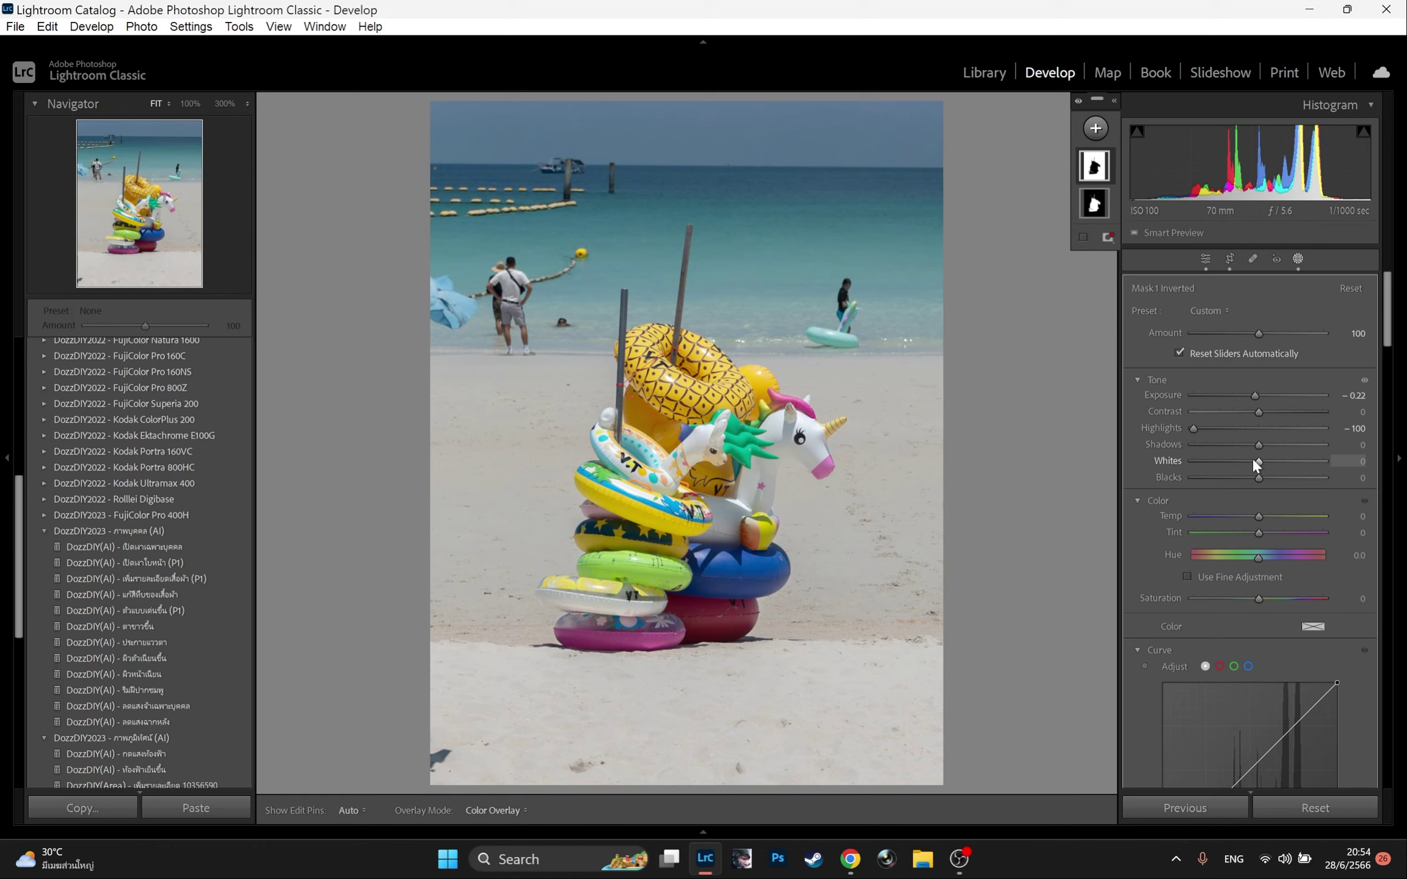
{"action": "left_click", "coordinate": [1253, 396]}
{"action": "left_click_drag", "start_coordinate": [1252, 393], "coordinate": [1254, 394]}
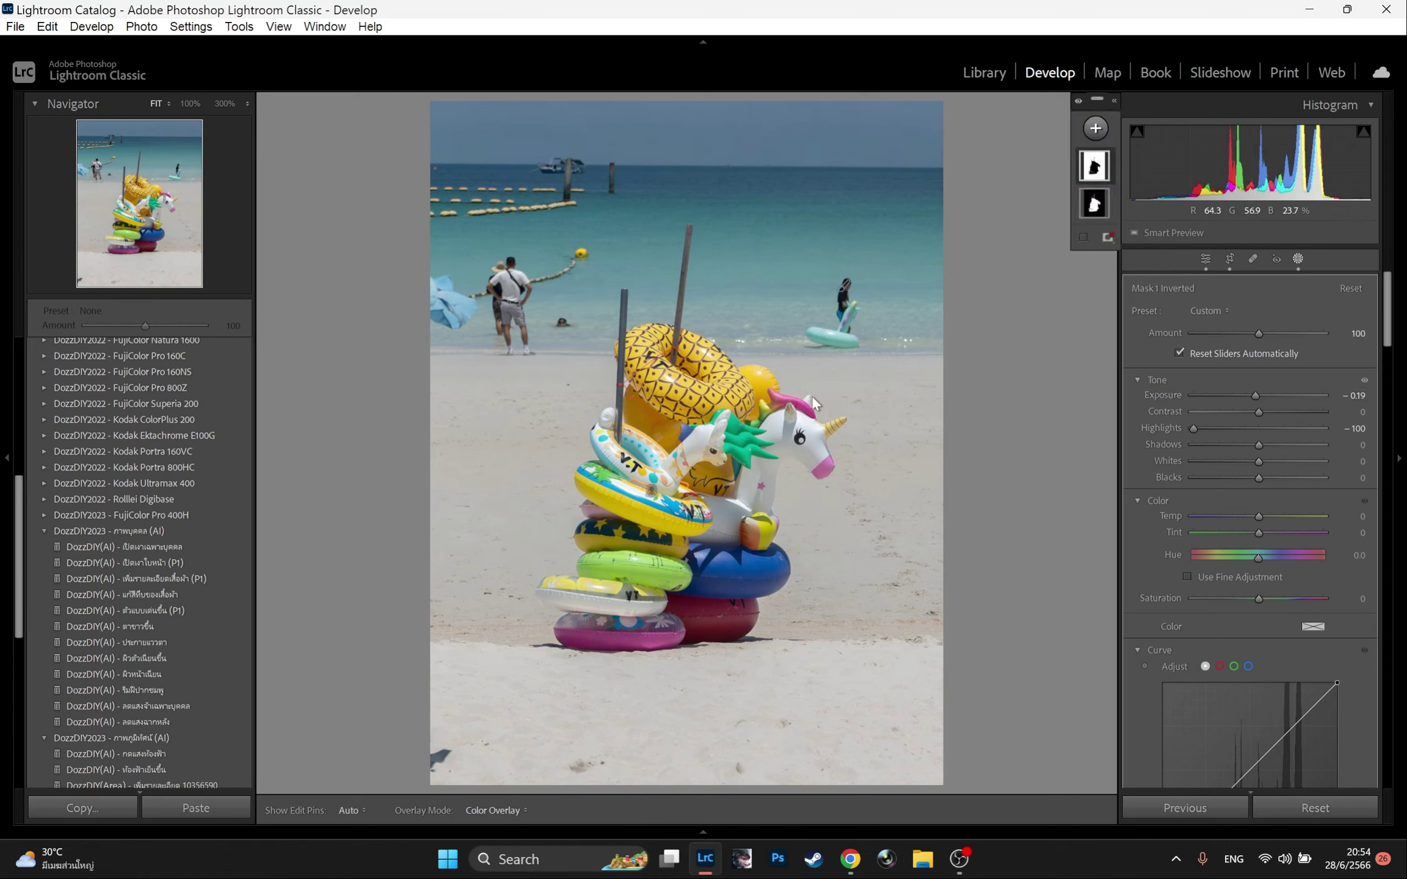
- Open the photo of the man with the pink flamingo float from the filmstrip and return to the global edit settings
{"action": "left_click", "coordinate": [731, 835]}
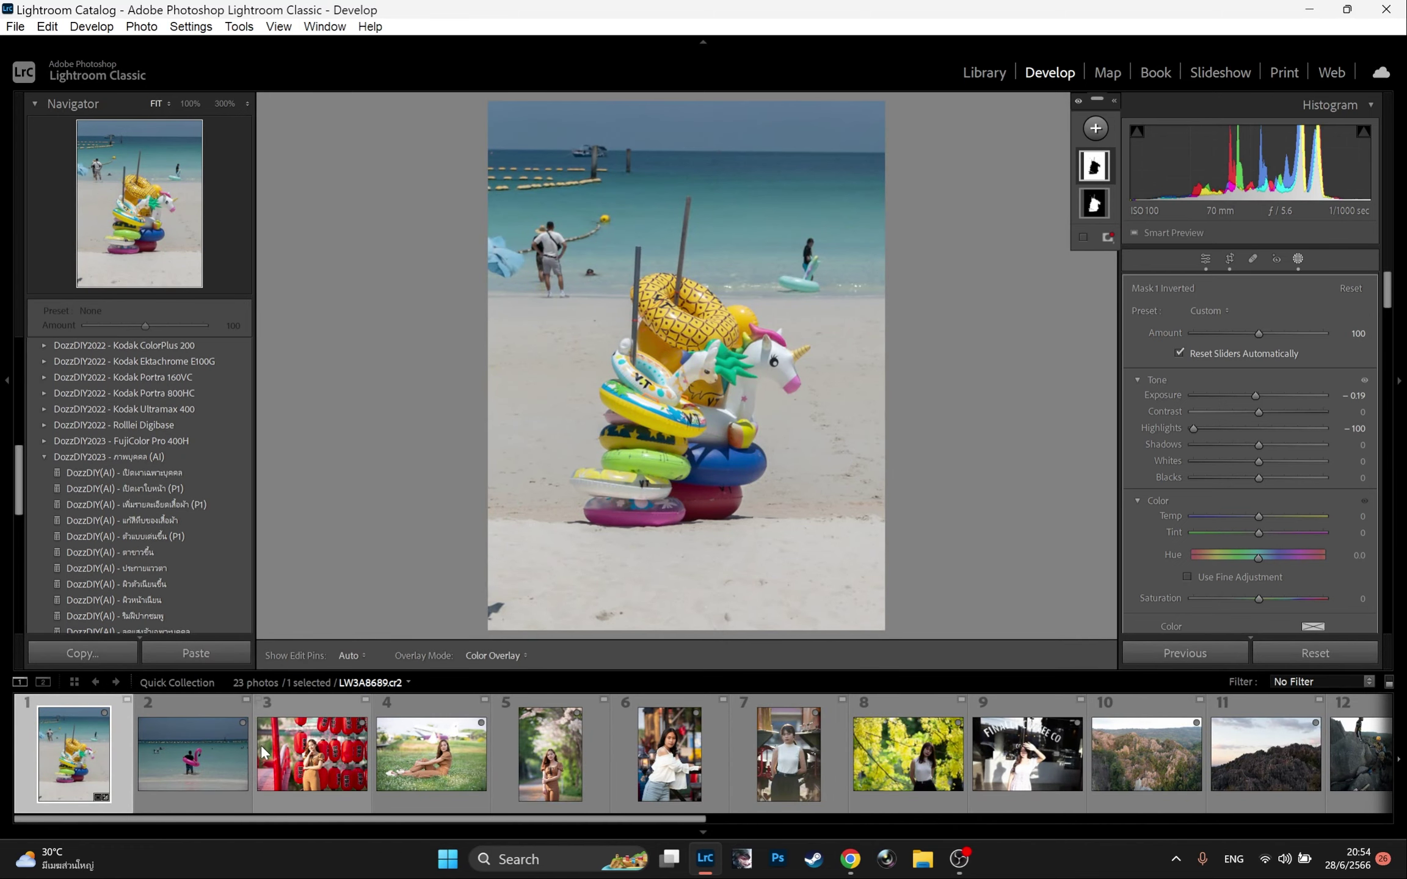
{"action": "left_click", "coordinate": [214, 760]}
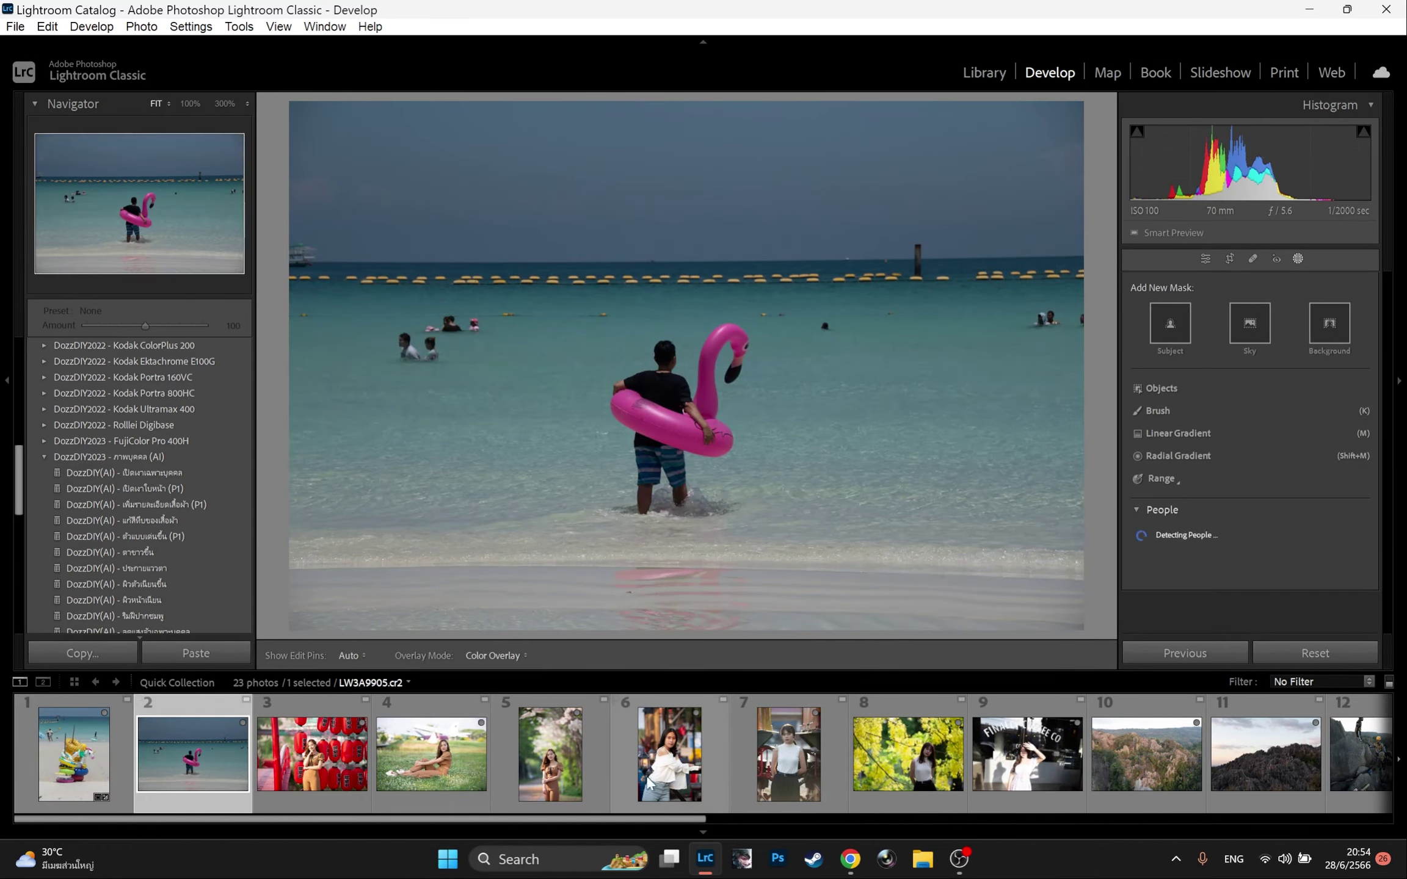
{"action": "left_click", "coordinate": [703, 833]}
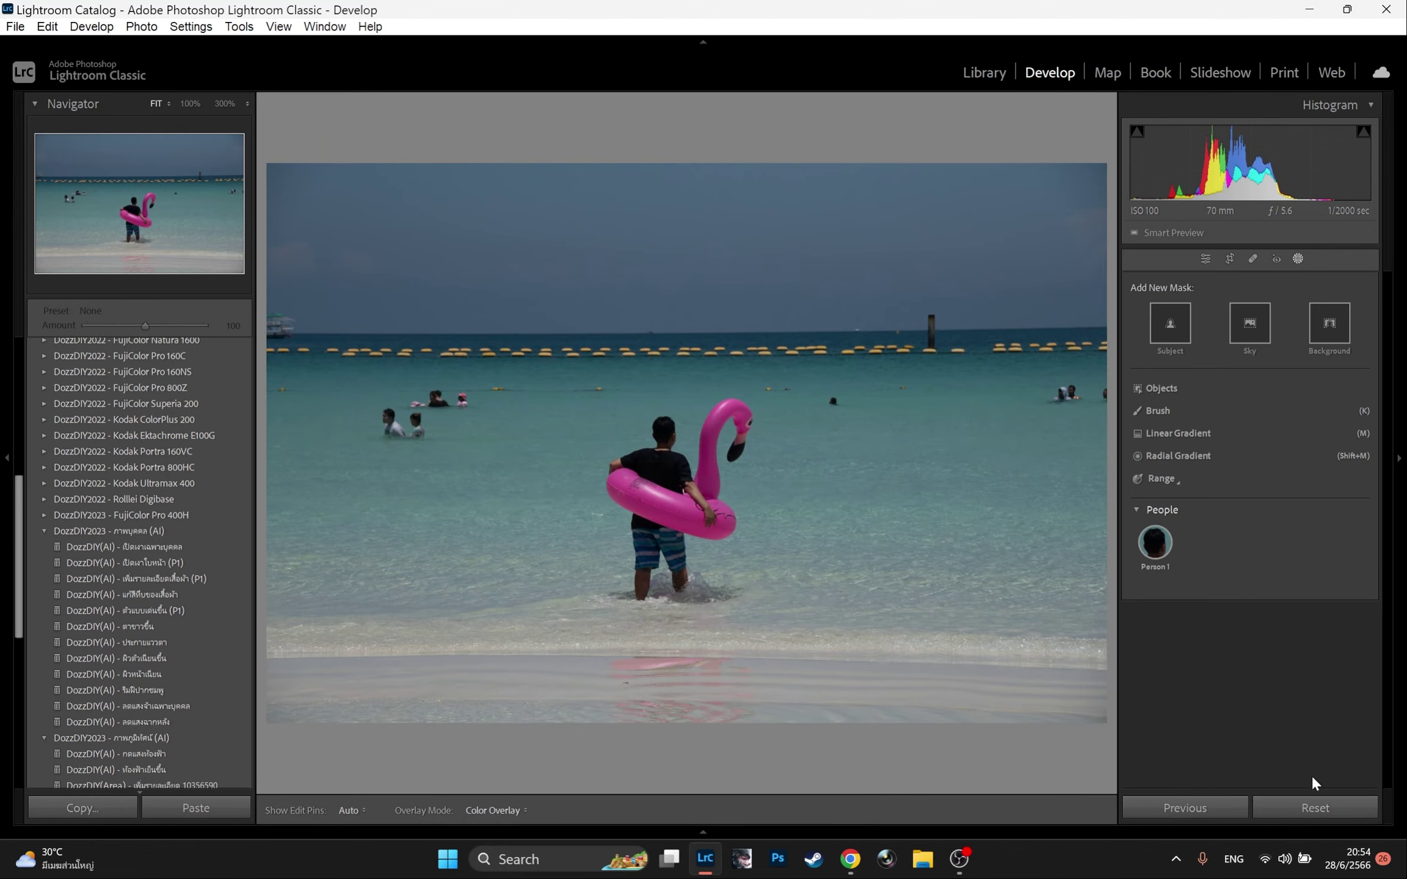
{"action": "left_click", "coordinate": [1205, 259]}
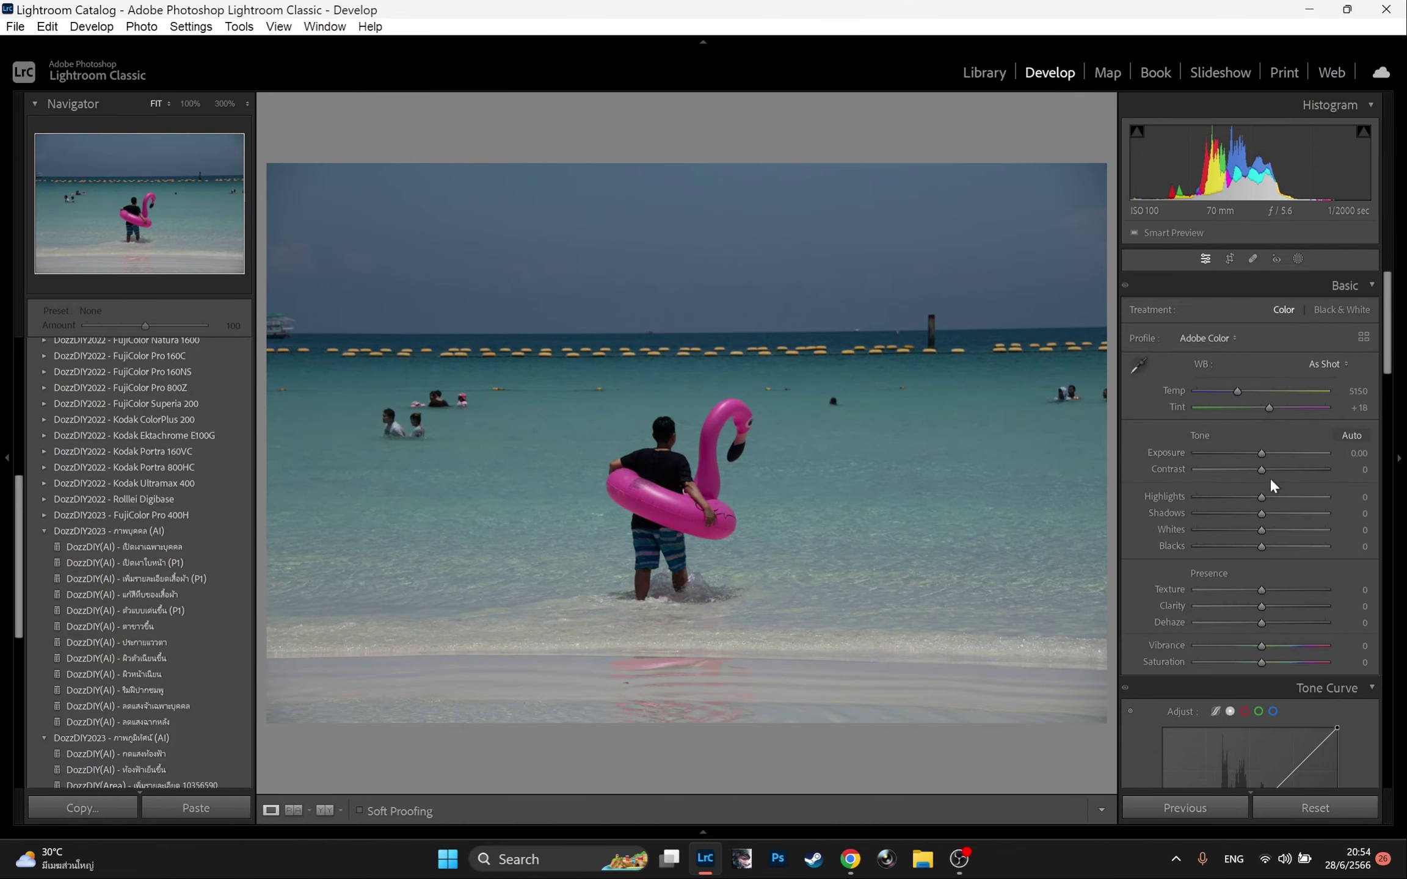
- Set the flamingo photo's sharpening amount to 0, and enable chromatic aberration removal and lens profile corrections
{"action": "scroll", "coordinate": [1269, 477], "scroll_direction": "down", "scroll_amount": 10}
{"action": "scroll", "coordinate": [1272, 479], "scroll_direction": "down", "scroll_amount": 5}
{"action": "scroll", "coordinate": [1219, 534], "scroll_direction": "up", "scroll_amount": 3}
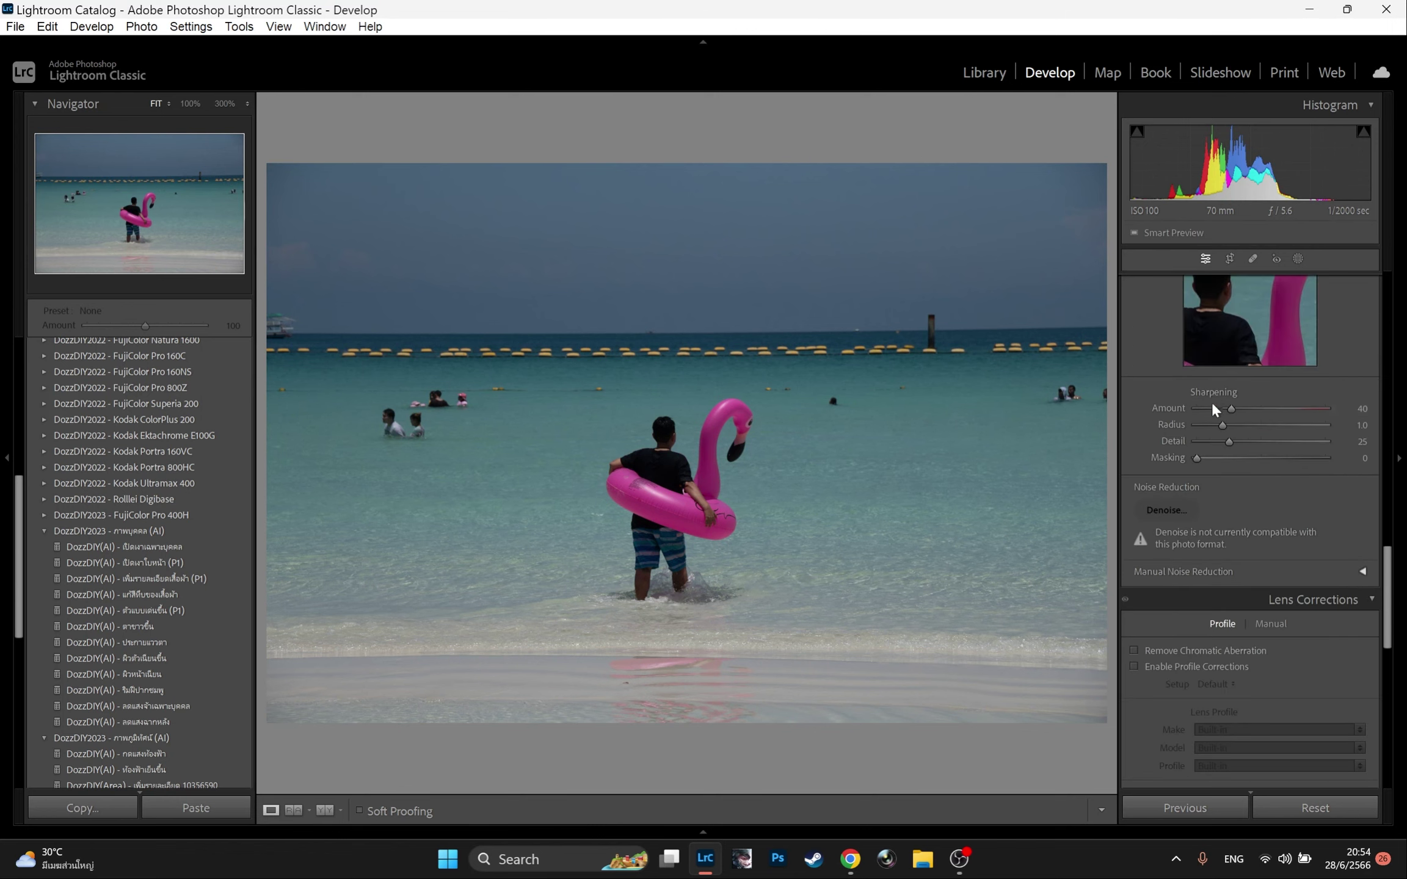
{"action": "left_click_drag", "start_coordinate": [1212, 408], "coordinate": [1179, 407]}
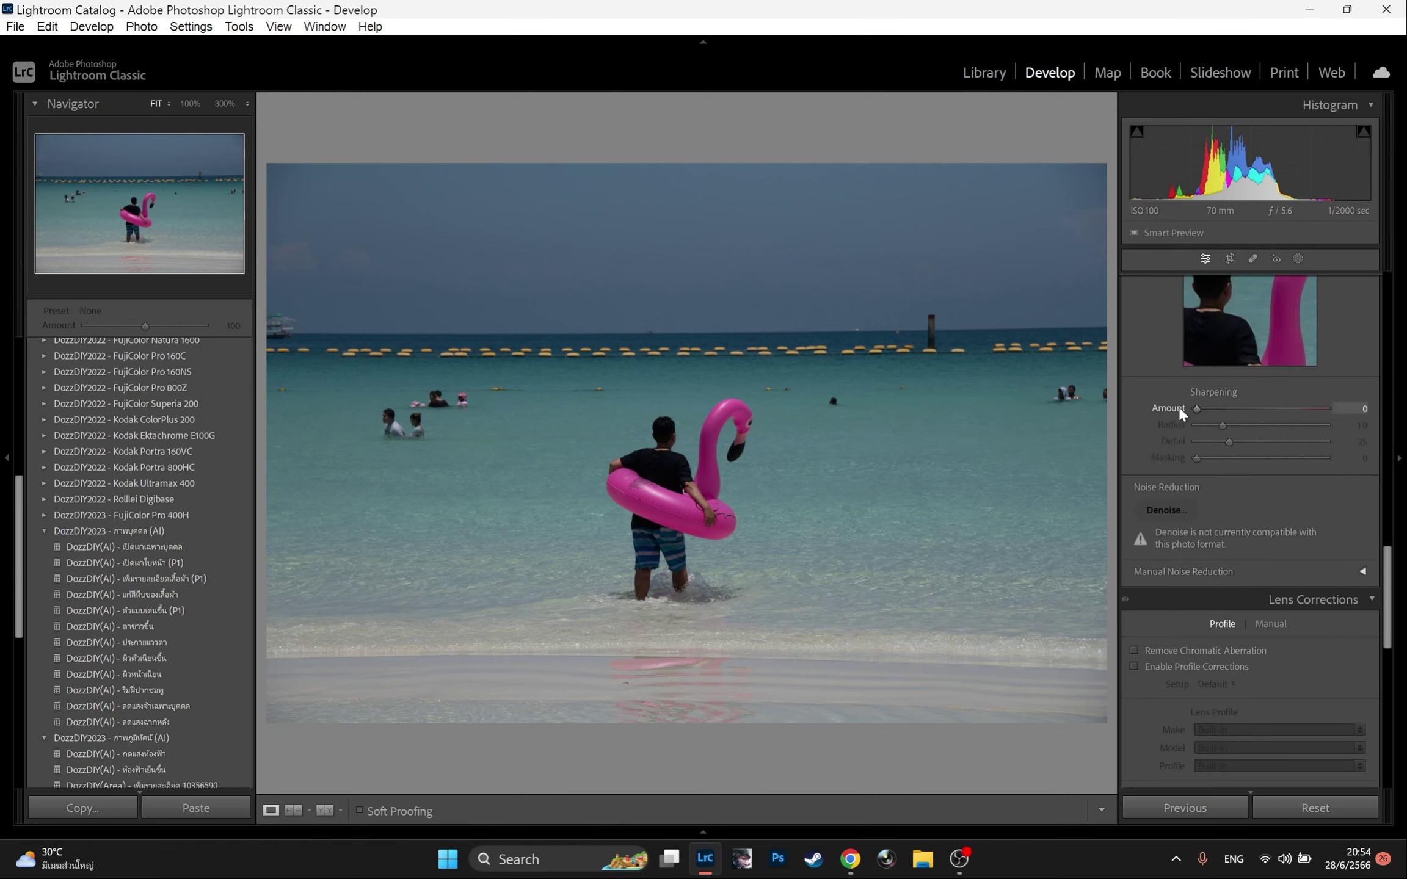
{"action": "left_click", "coordinate": [1133, 651]}
{"action": "left_click", "coordinate": [1135, 665]}
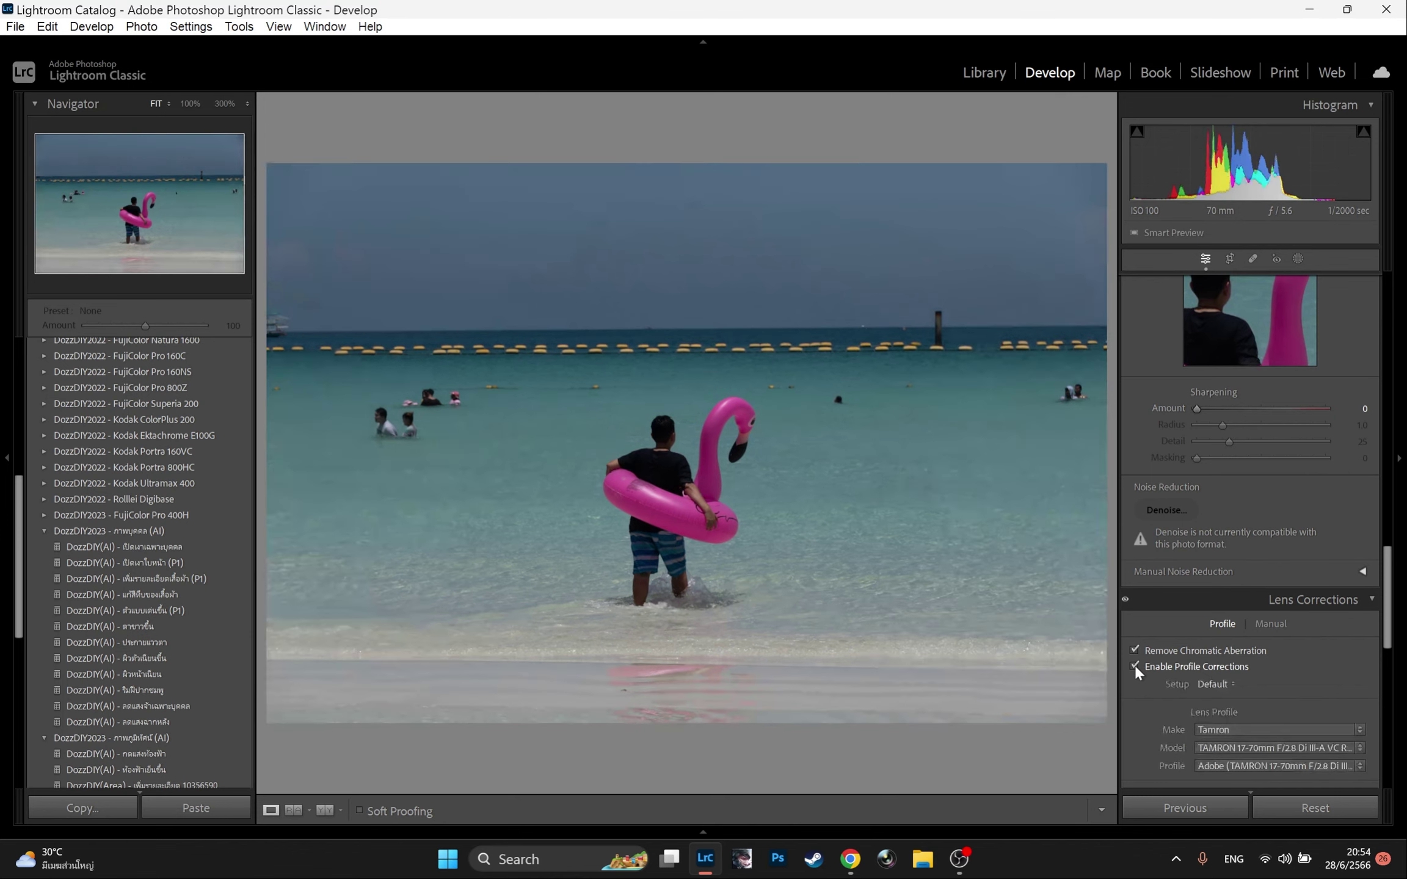
- Set the tone curve's white point to input 221, output 255, and raise a midtone point to input 131, output 194
{"action": "scroll", "coordinate": [1251, 518], "scroll_direction": "up", "scroll_amount": 15}
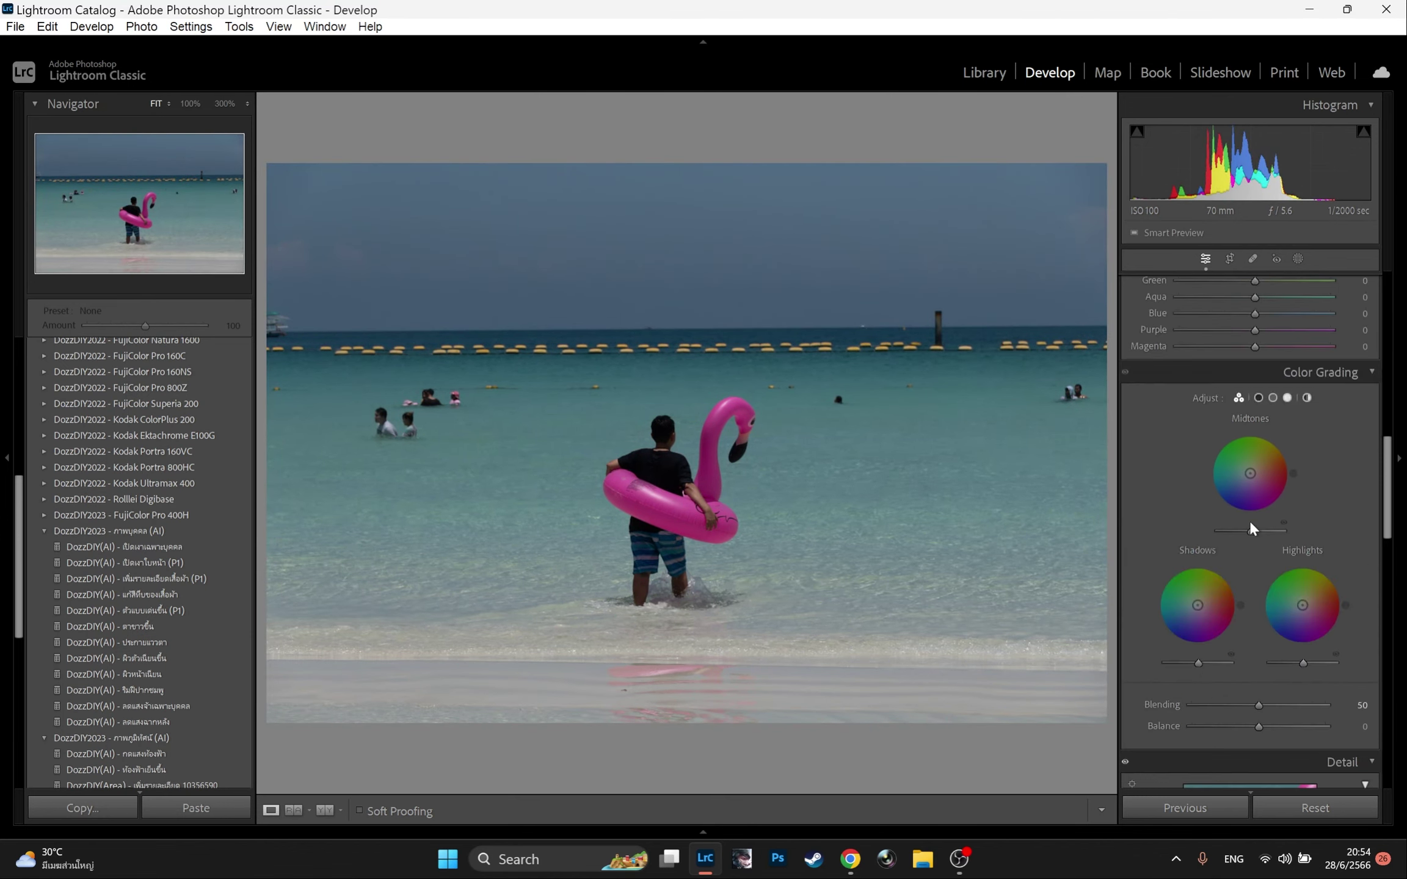
{"action": "scroll", "coordinate": [1223, 518], "scroll_direction": "down", "scroll_amount": 3}
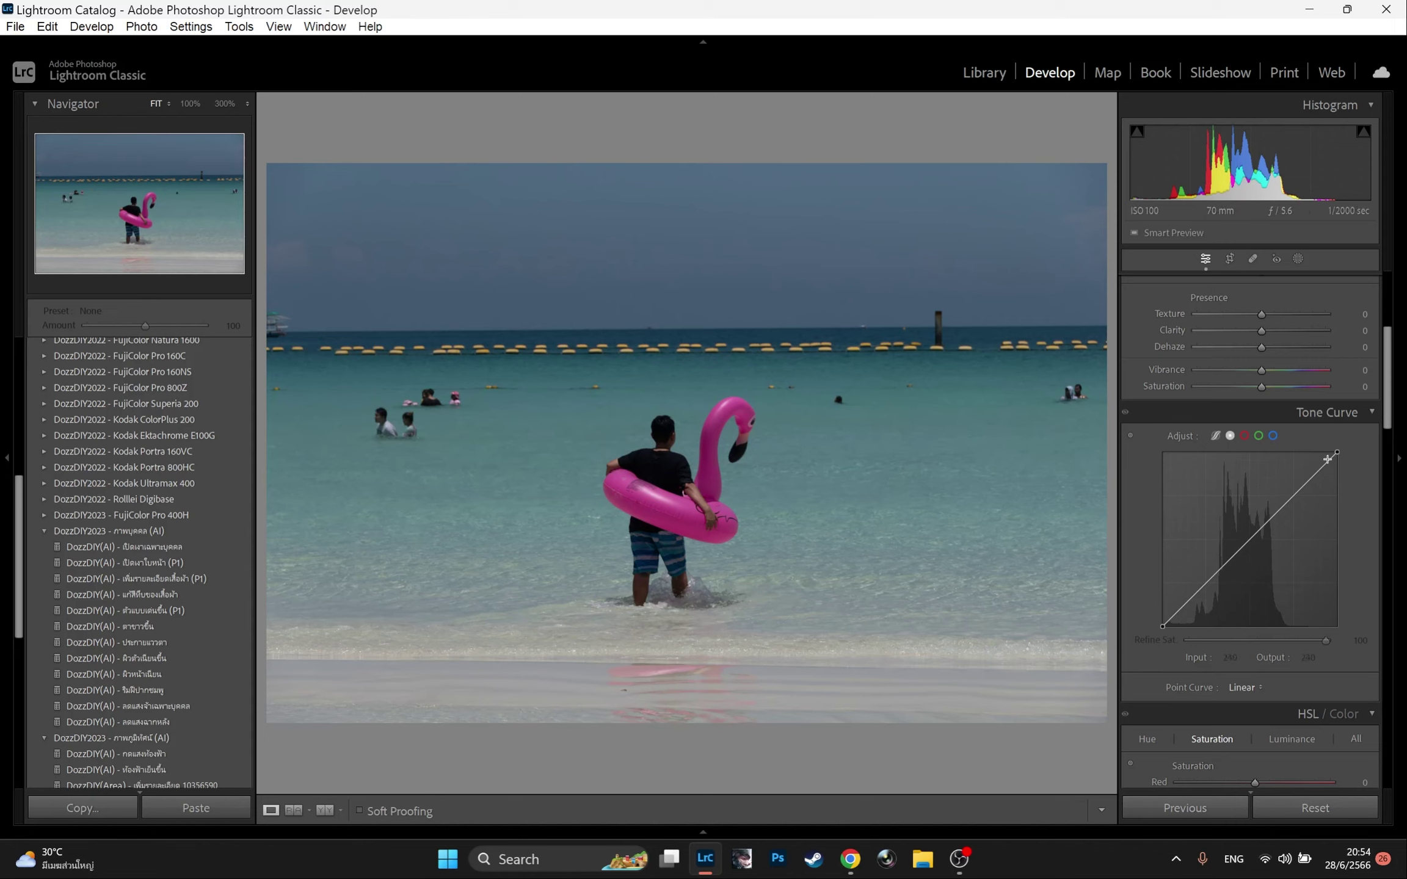
{"action": "left_click_drag", "start_coordinate": [1337, 454], "coordinate": [1313, 453]}
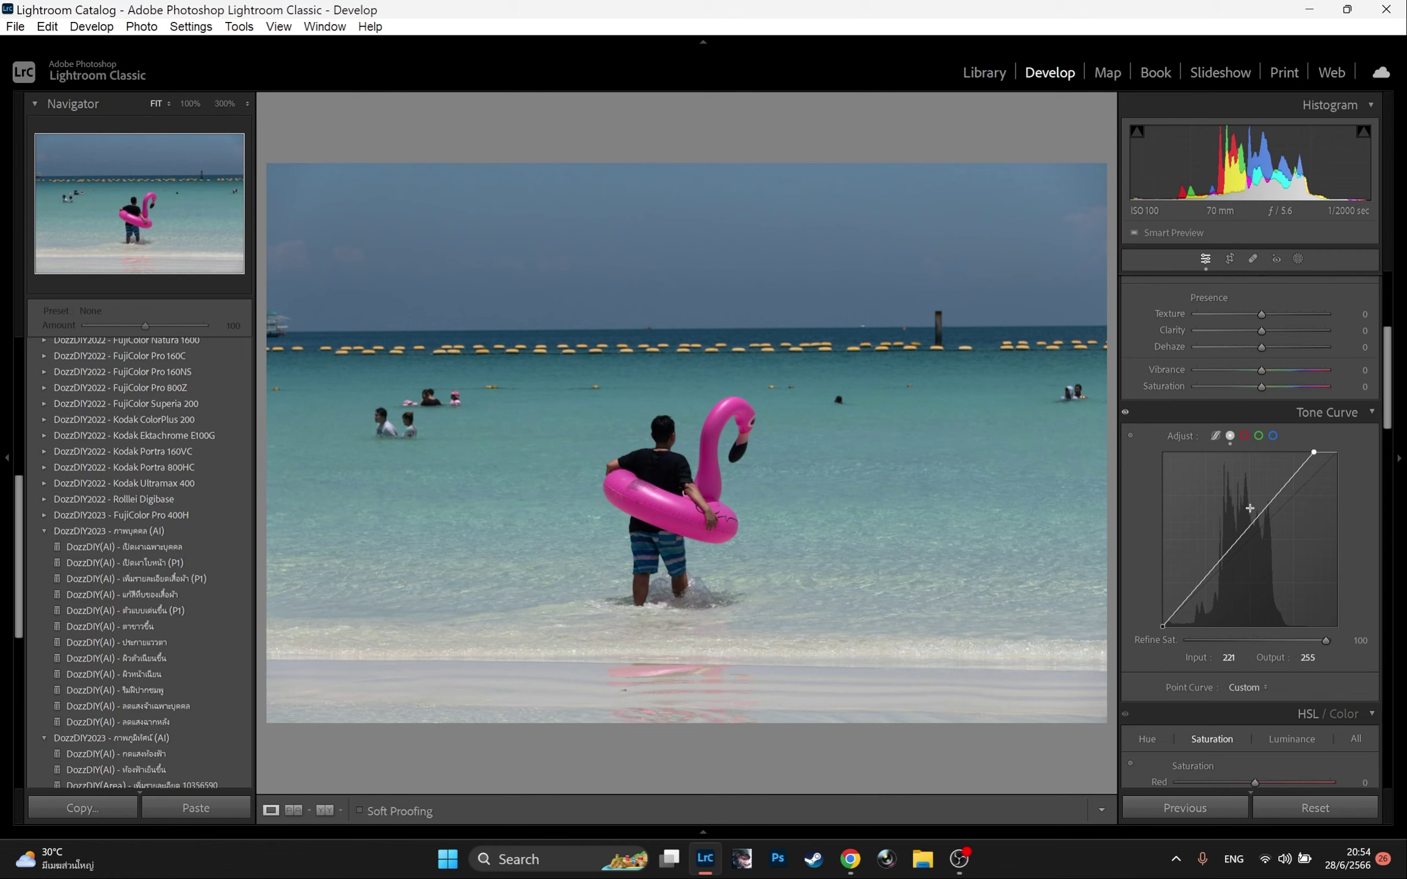
{"action": "left_click_drag", "start_coordinate": [1252, 504], "coordinate": [1252, 492]}
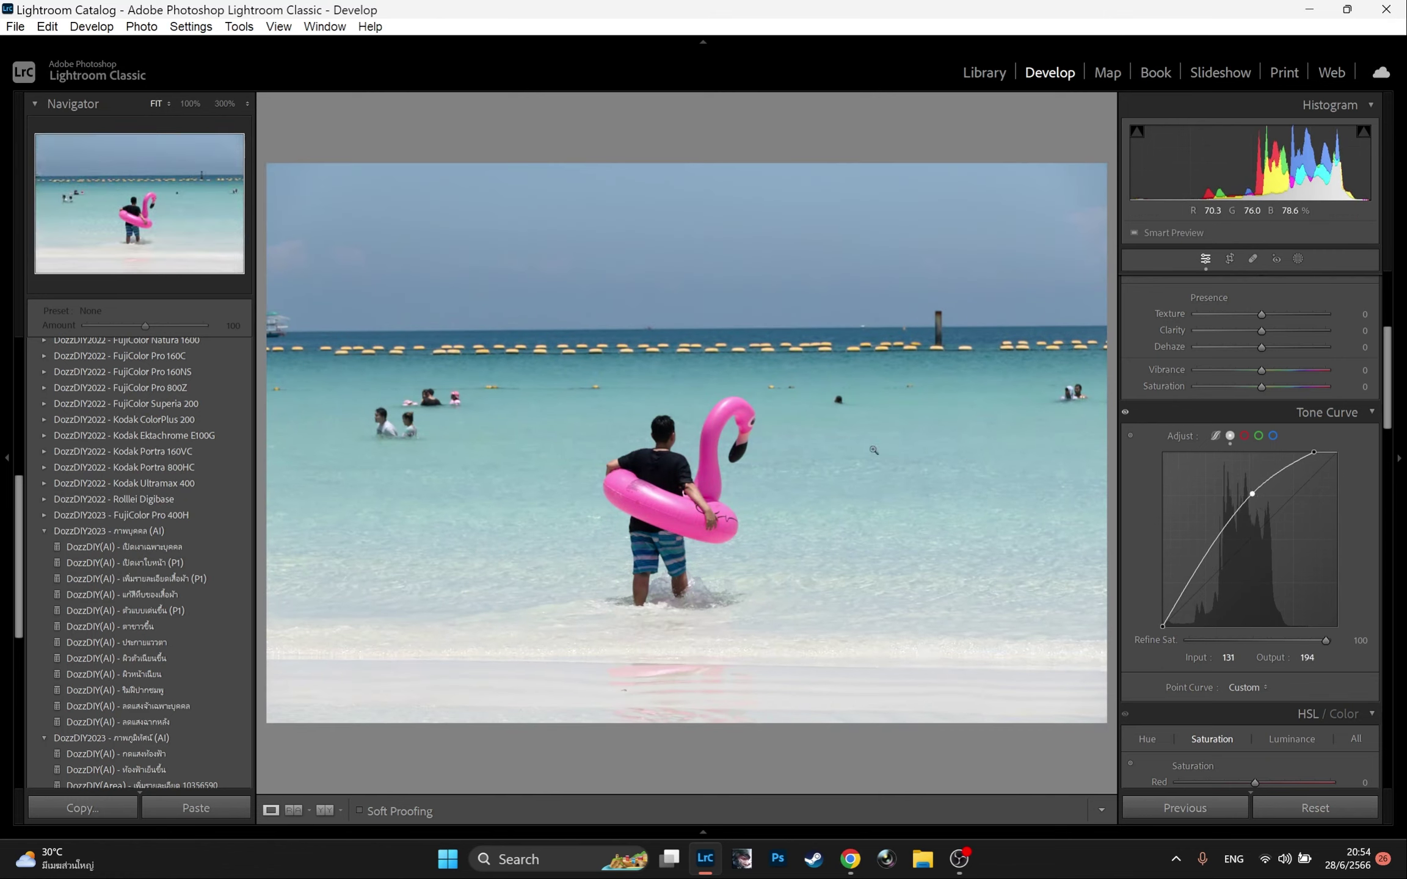
- Create a Subject mask on the man with Contrast −46 and Shadows 11, and compare the photo before and after editing
{"action": "left_click", "coordinate": [1297, 259]}
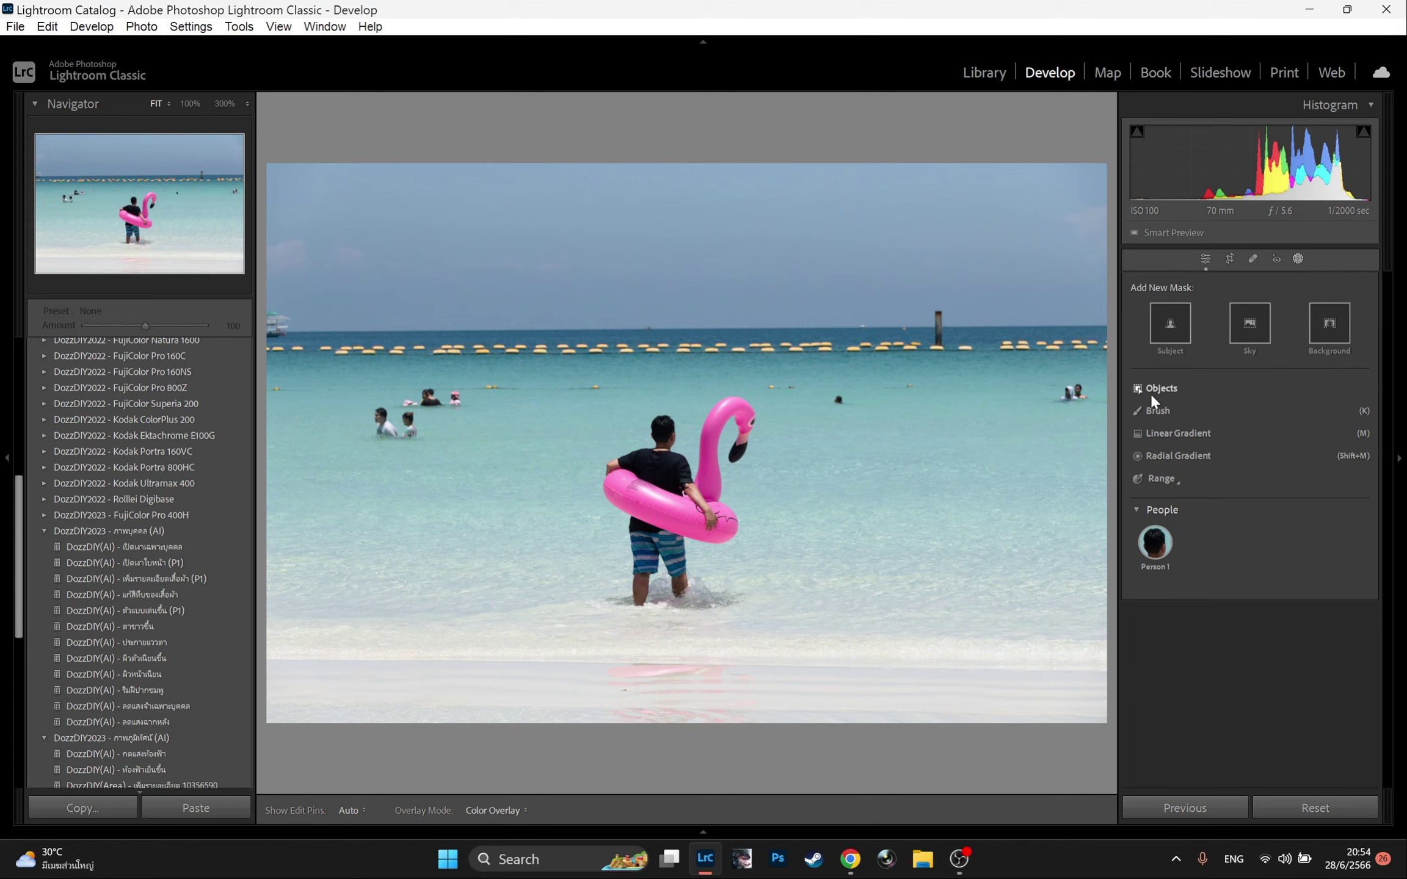
{"action": "left_click", "coordinate": [1163, 322]}
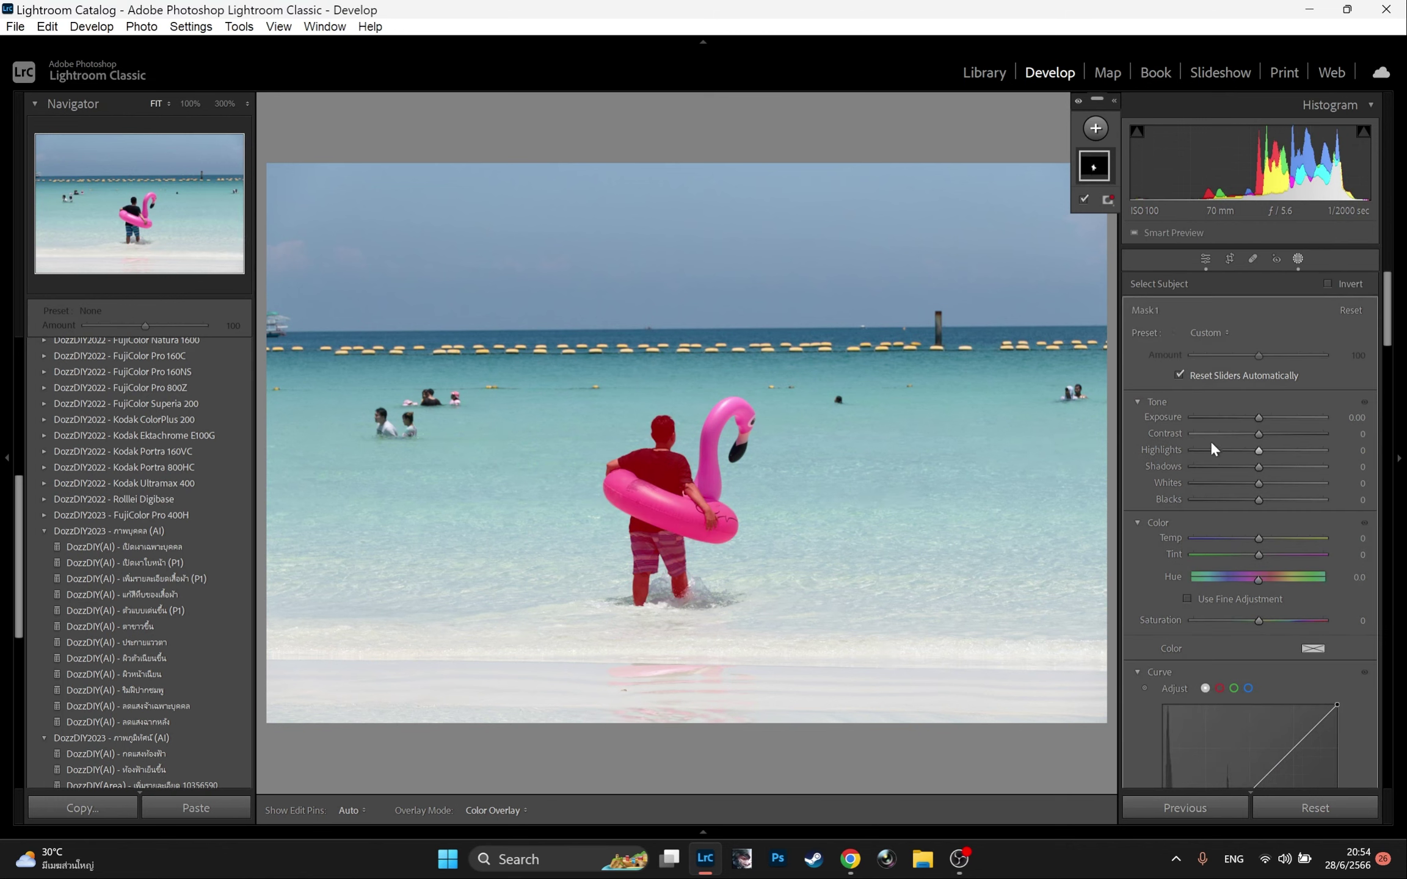
{"action": "left_click", "coordinate": [1229, 434]}
{"action": "left_click_drag", "start_coordinate": [1268, 465], "coordinate": [1266, 465]}
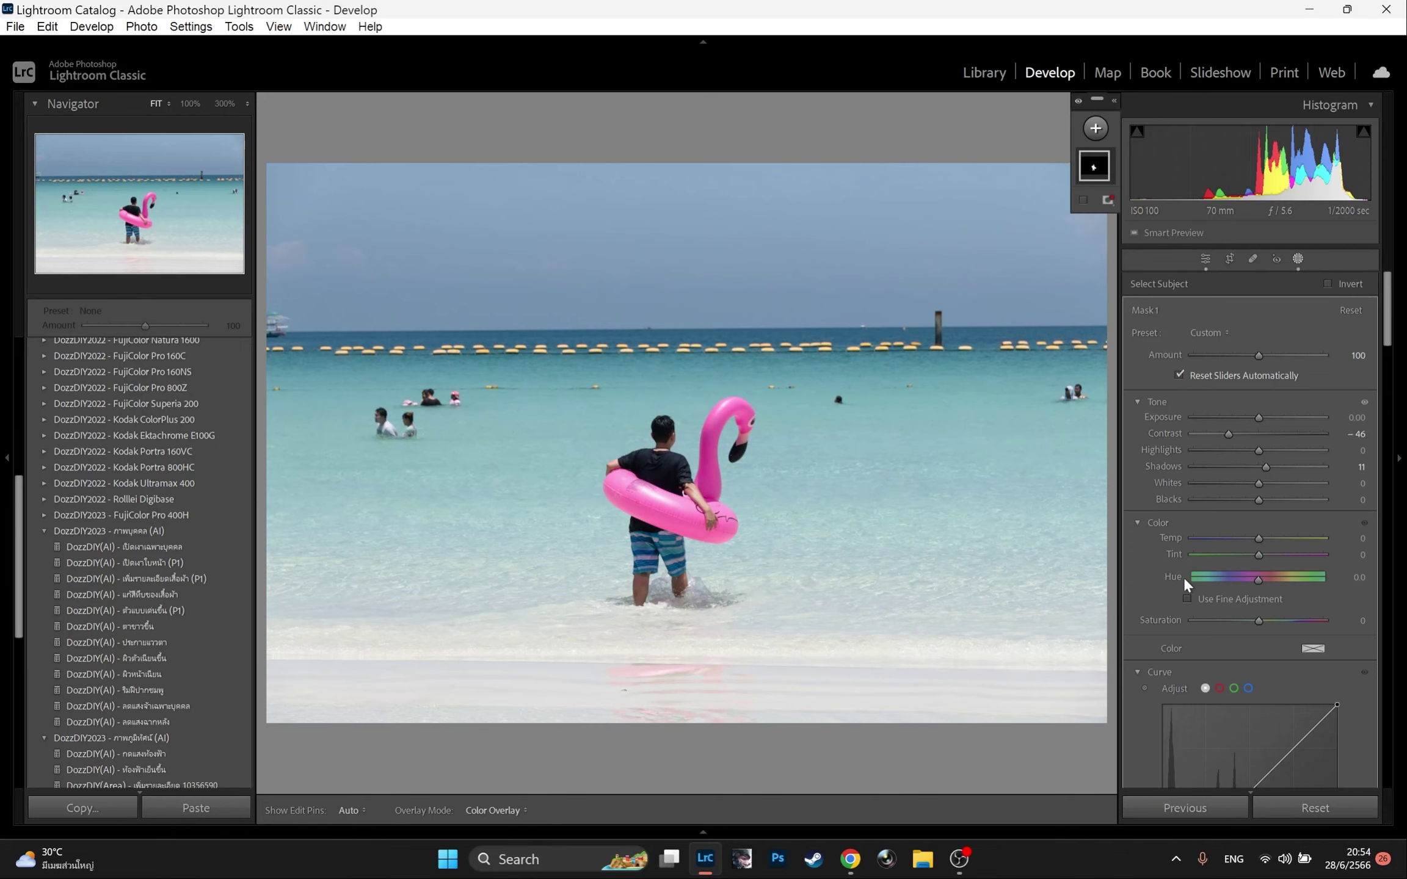
{"action": "key", "text": "backslash"}
{"action": "key", "text": "backslash"}
- Select the three photos of the woman in the brown outfit and view them side by side in Survey view
{"action": "left_click", "coordinate": [703, 831]}
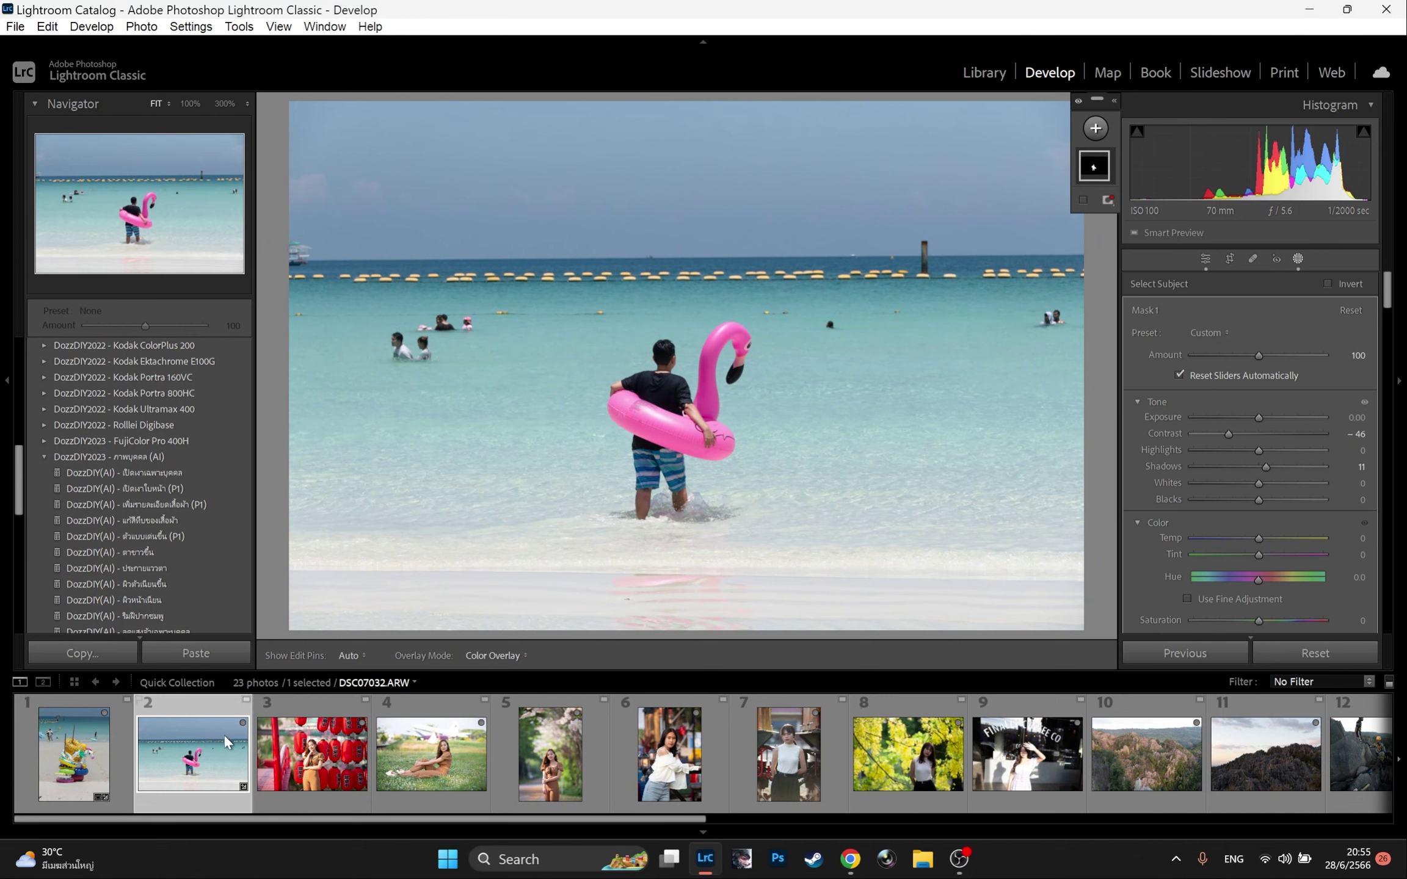
{"action": "left_click", "coordinate": [299, 755]}
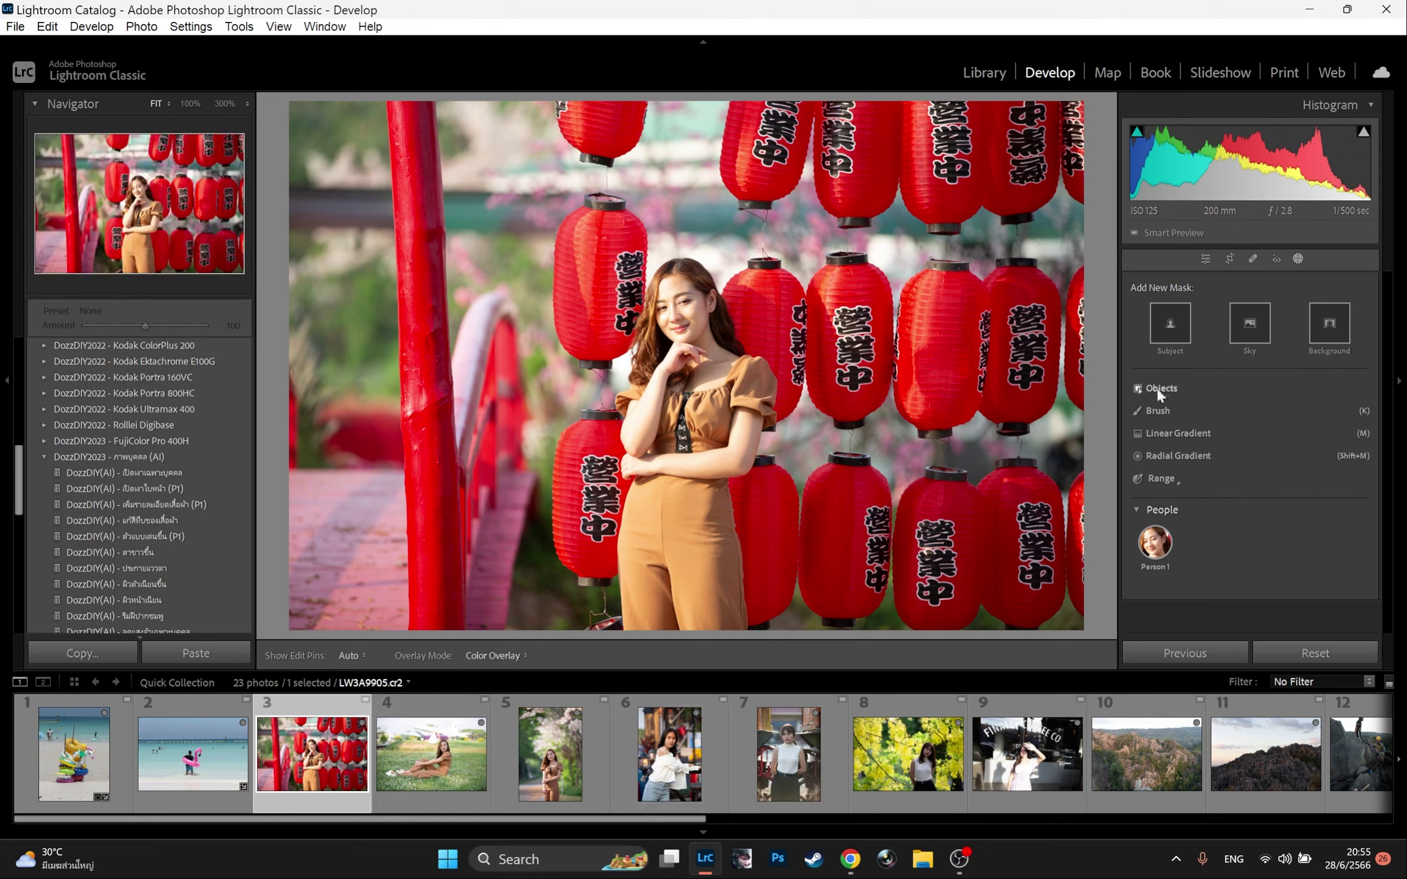
{"action": "left_click", "coordinate": [1208, 256]}
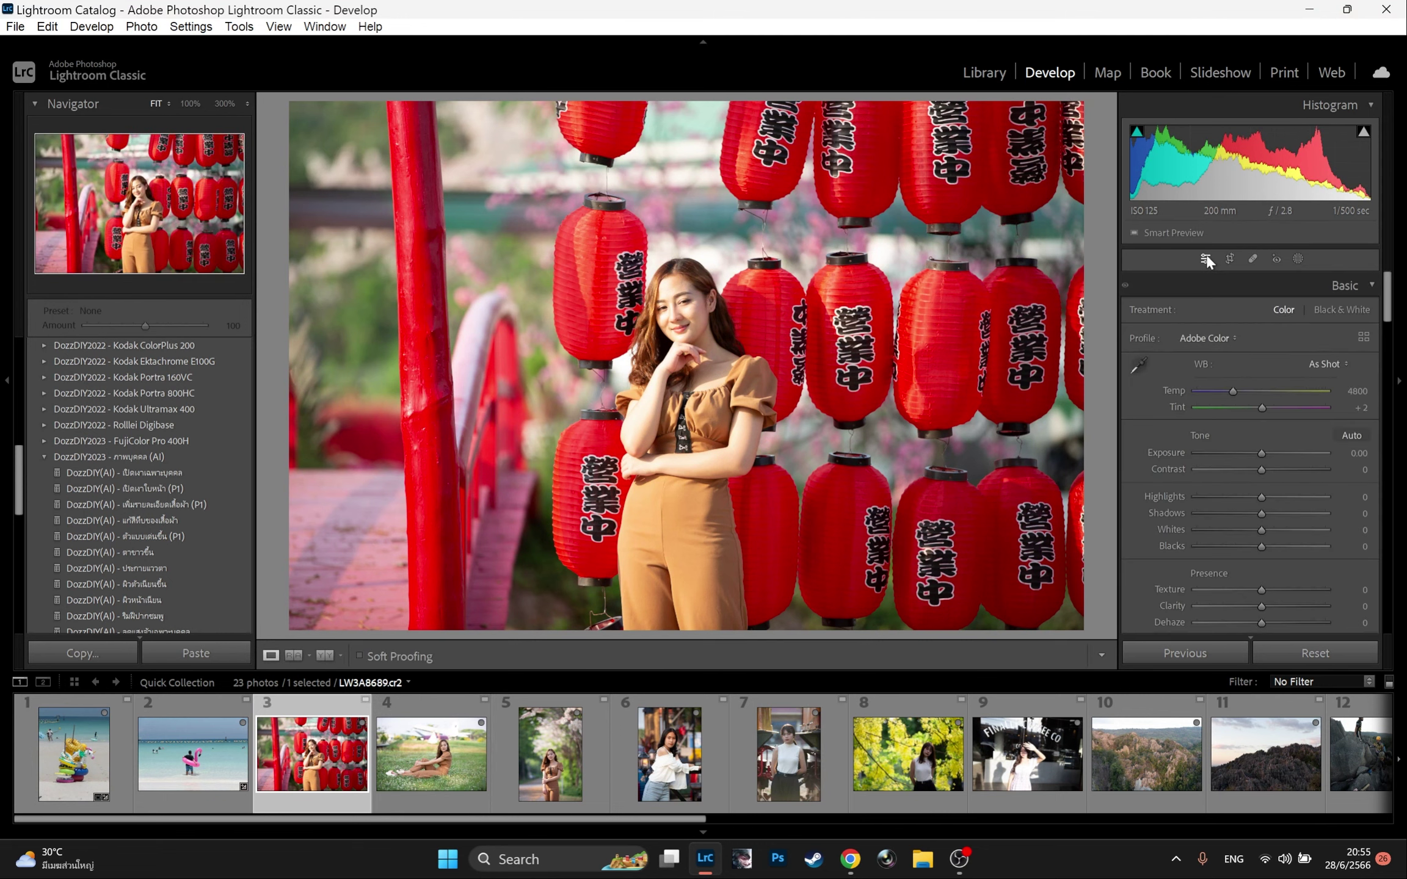
{"action": "left_click", "coordinate": [553, 788], "text": "shift"}
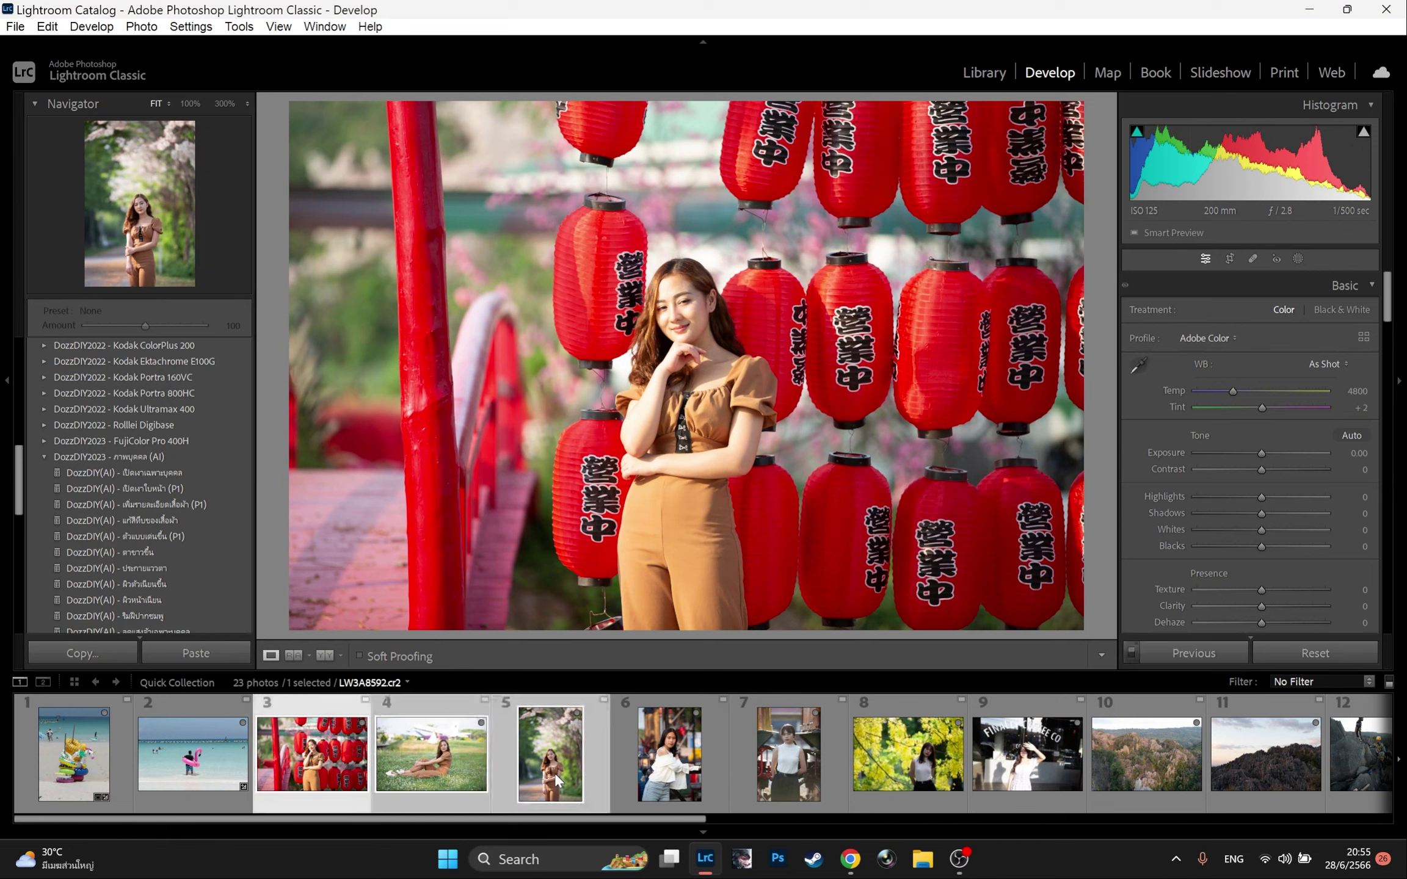
{"action": "key", "text": "n"}
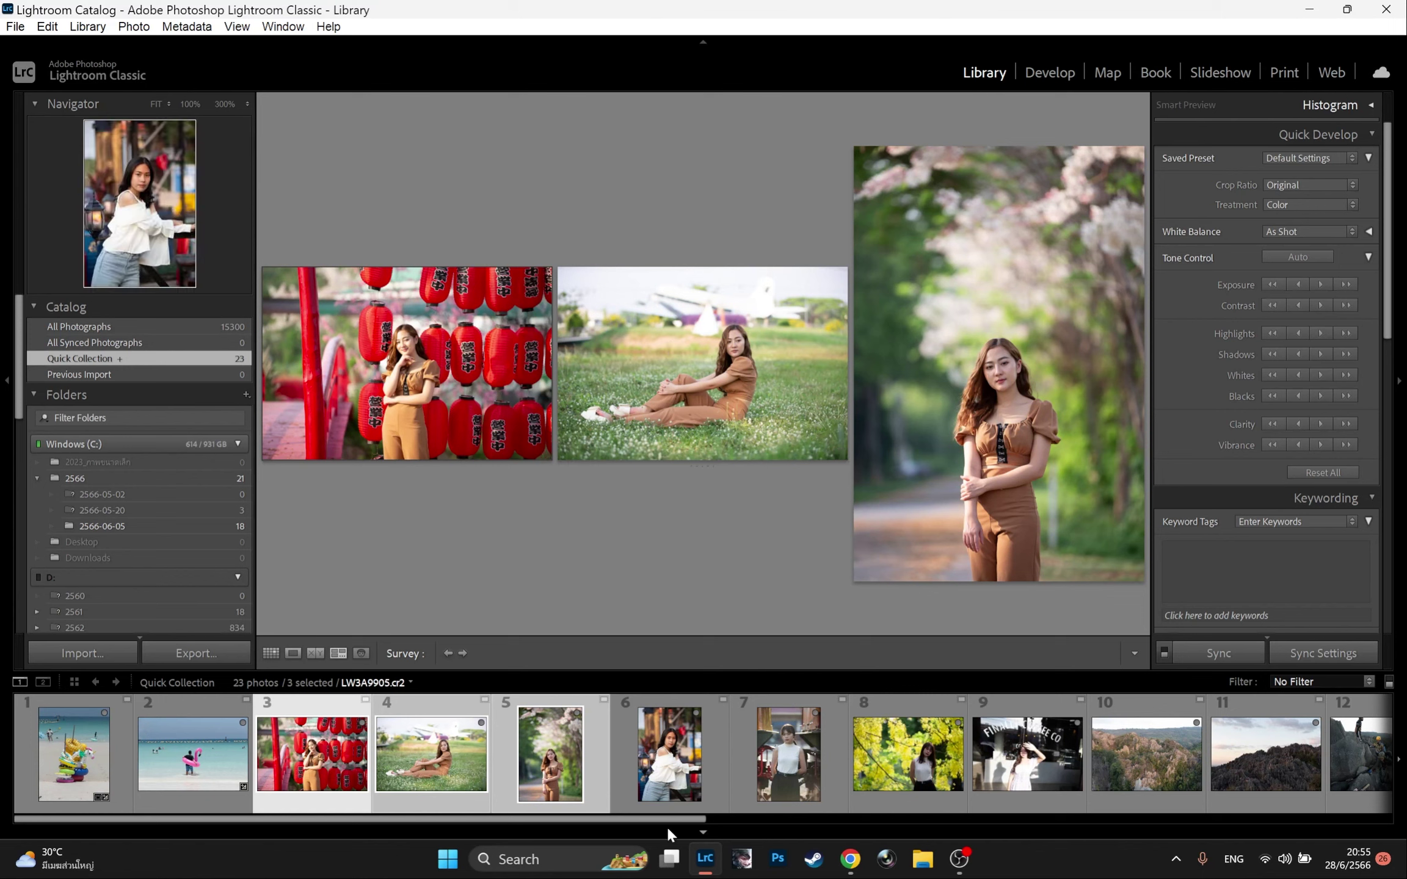
{"action": "left_click", "coordinate": [701, 828]}
{"action": "left_click", "coordinate": [700, 828]}
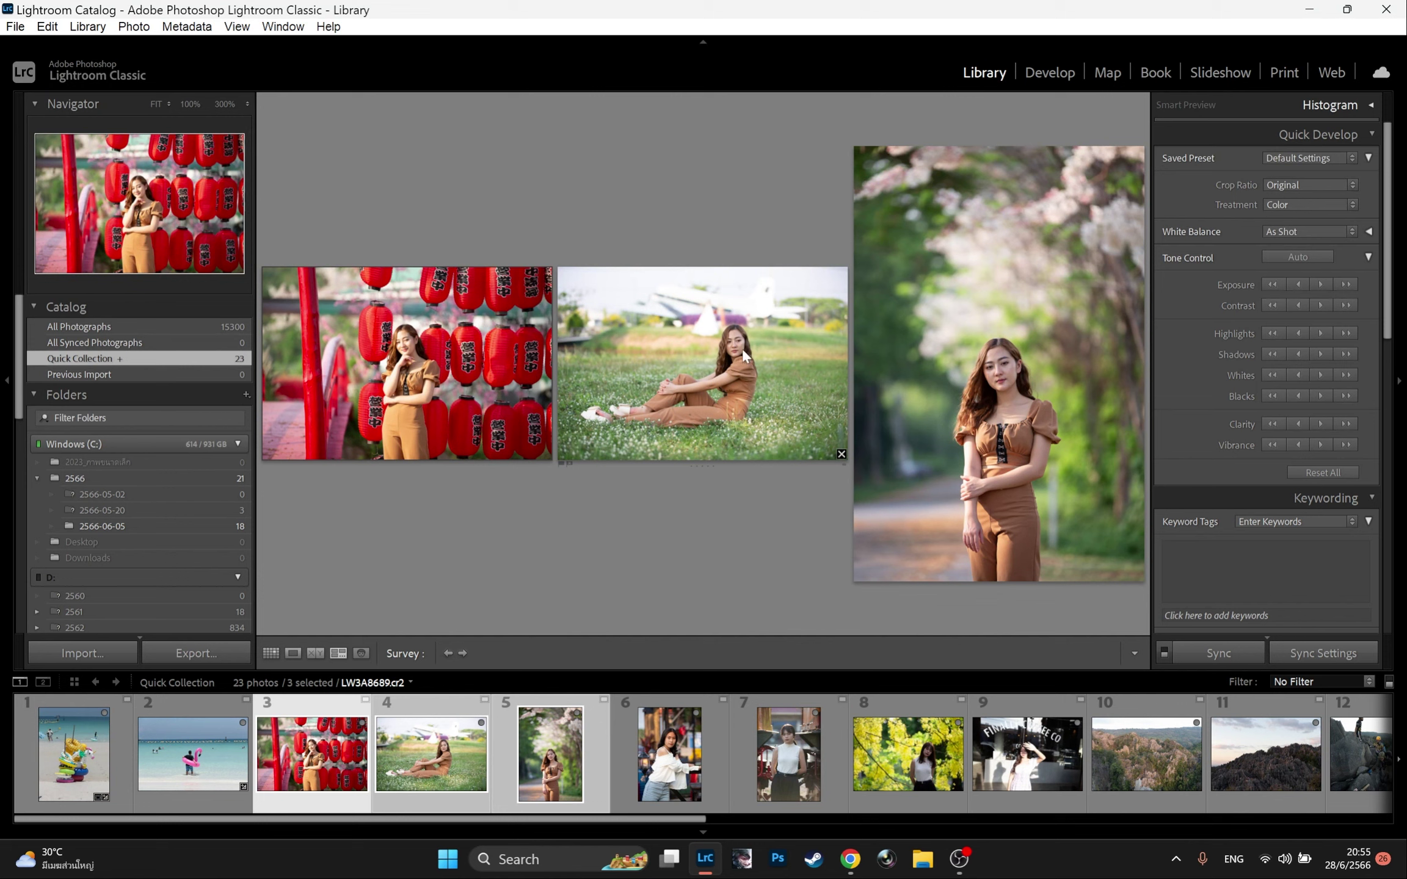
{"action": "left_click", "coordinate": [701, 832]}
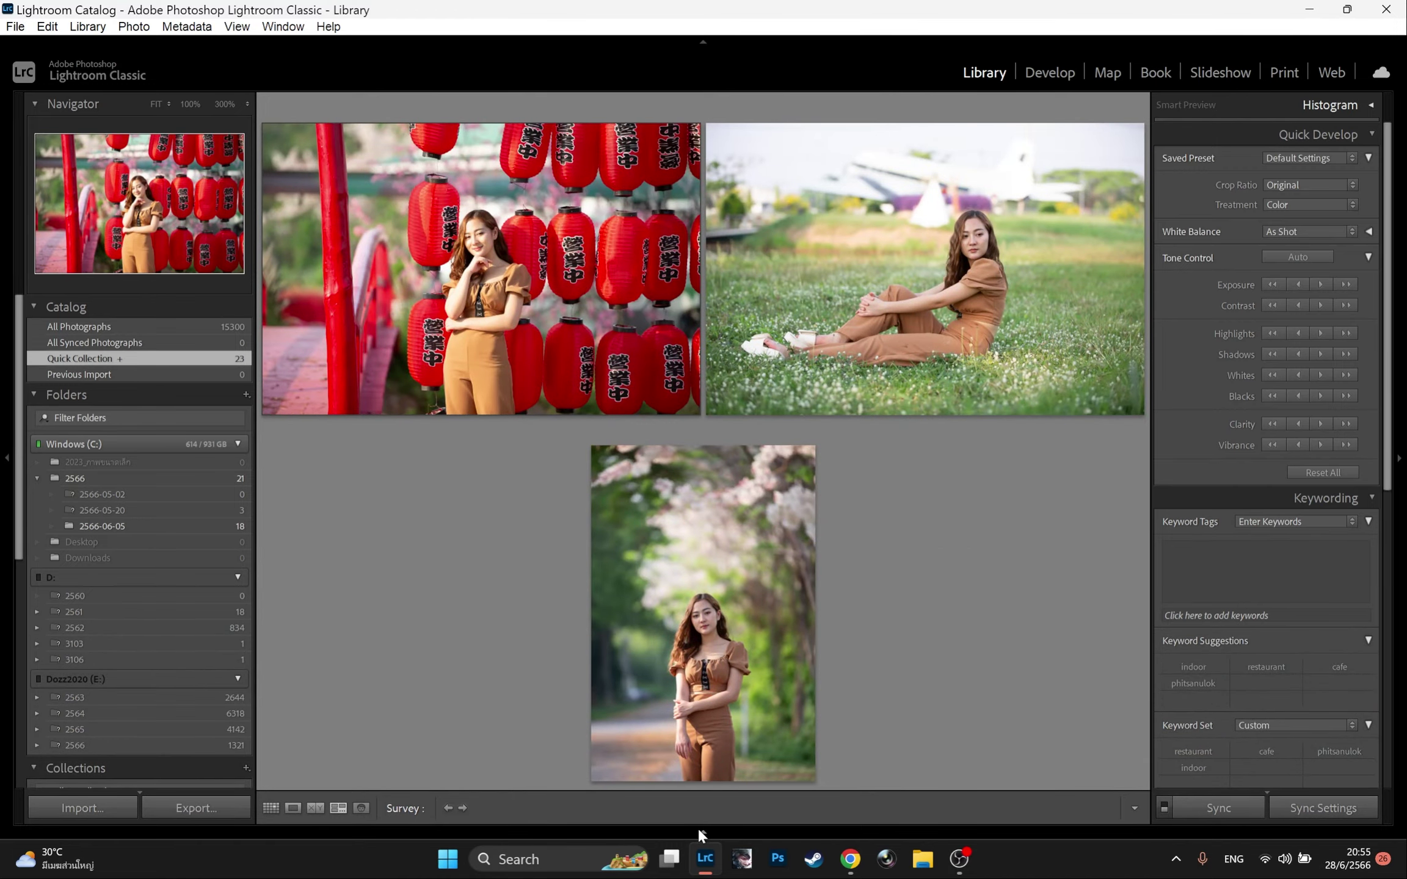
- Return to Develop with the three photos selected, and enable lens profile corrections and chromatic aberration removal for them
{"action": "left_click", "coordinate": [1049, 73]}
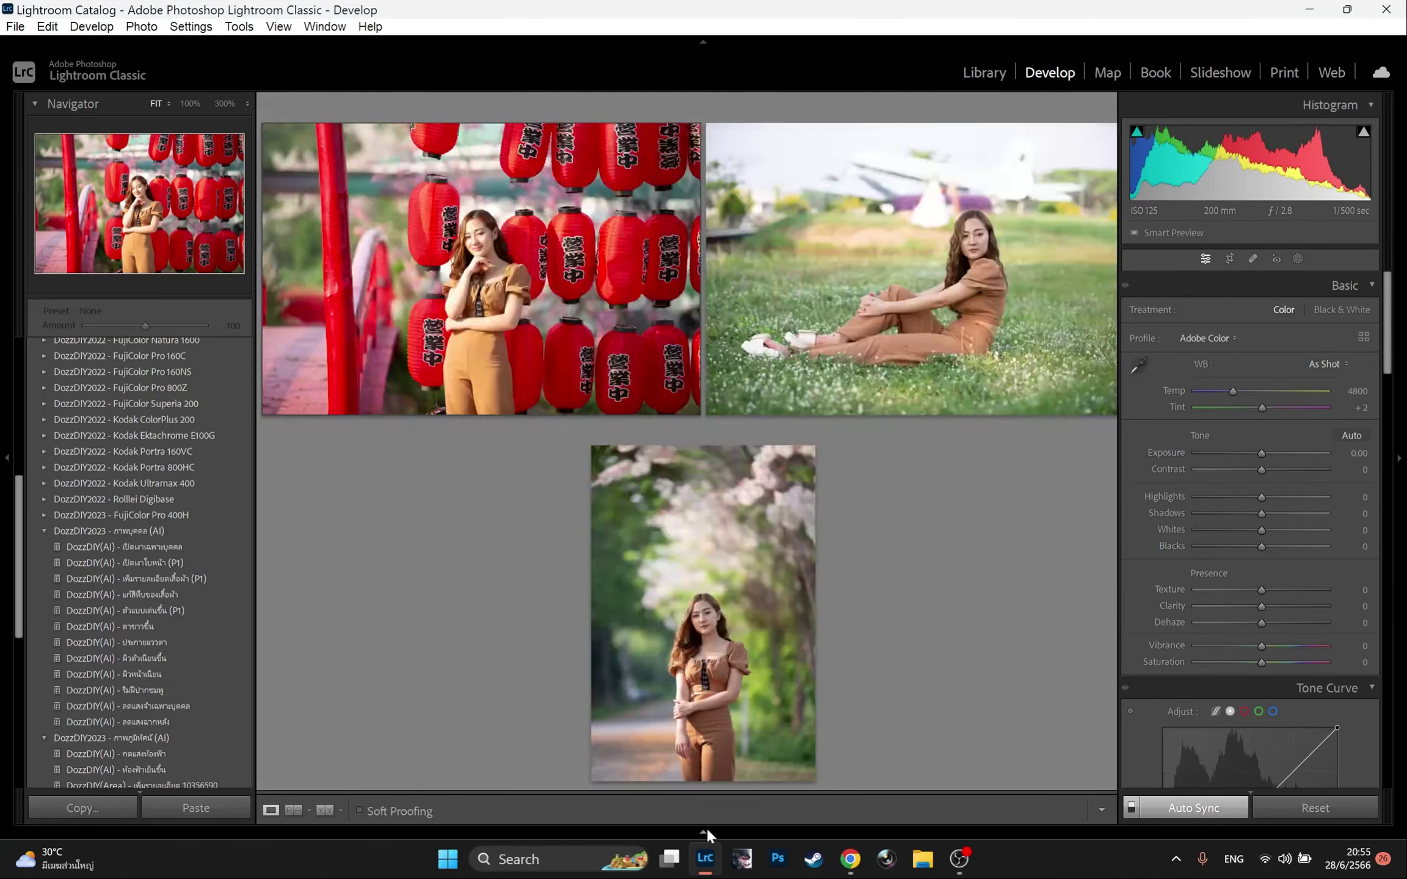
{"action": "left_click", "coordinate": [704, 830]}
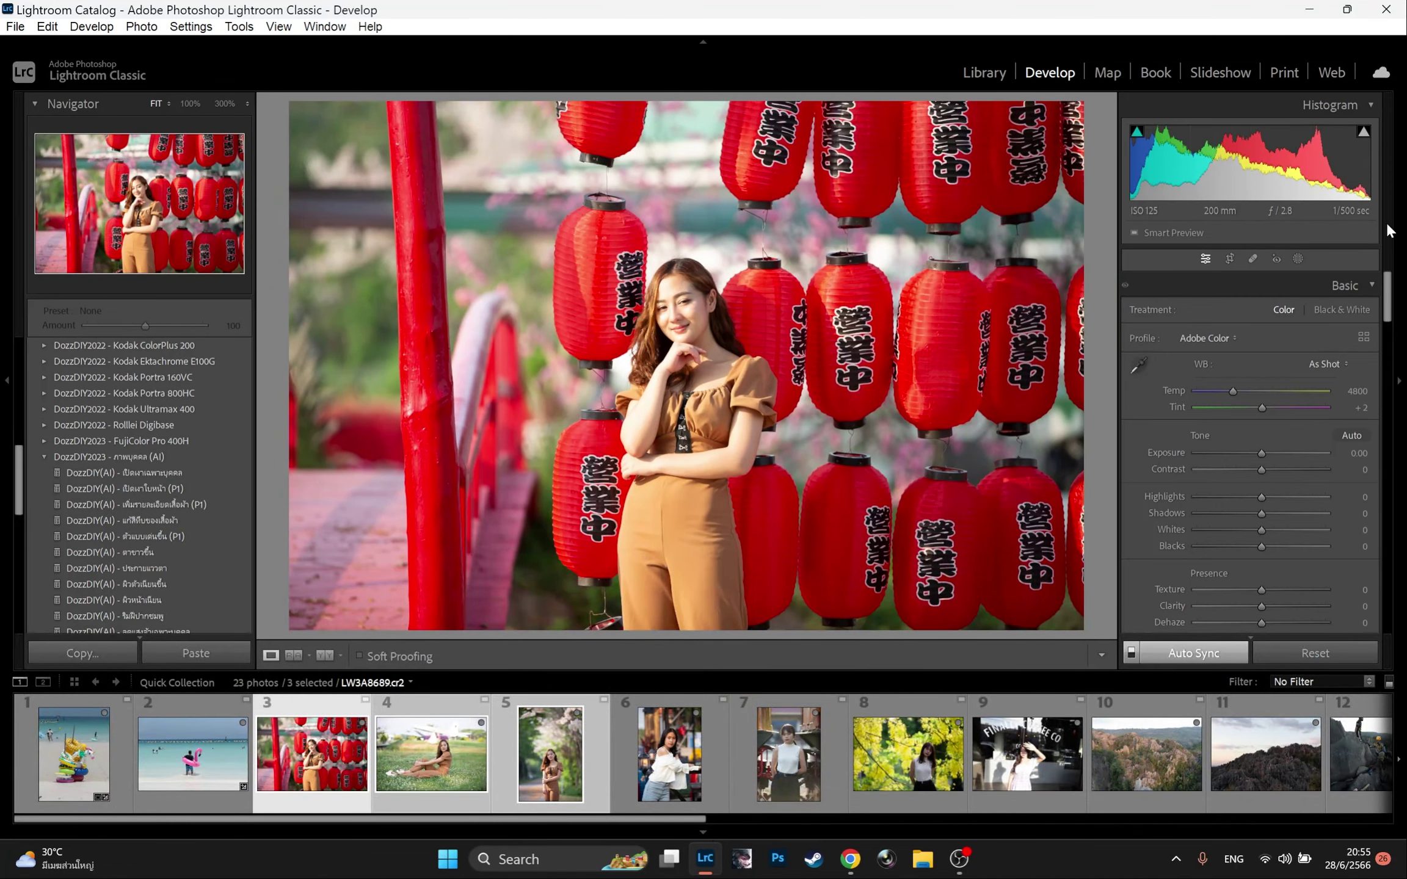
{"action": "left_click_drag", "start_coordinate": [1387, 299], "coordinate": [1392, 515]}
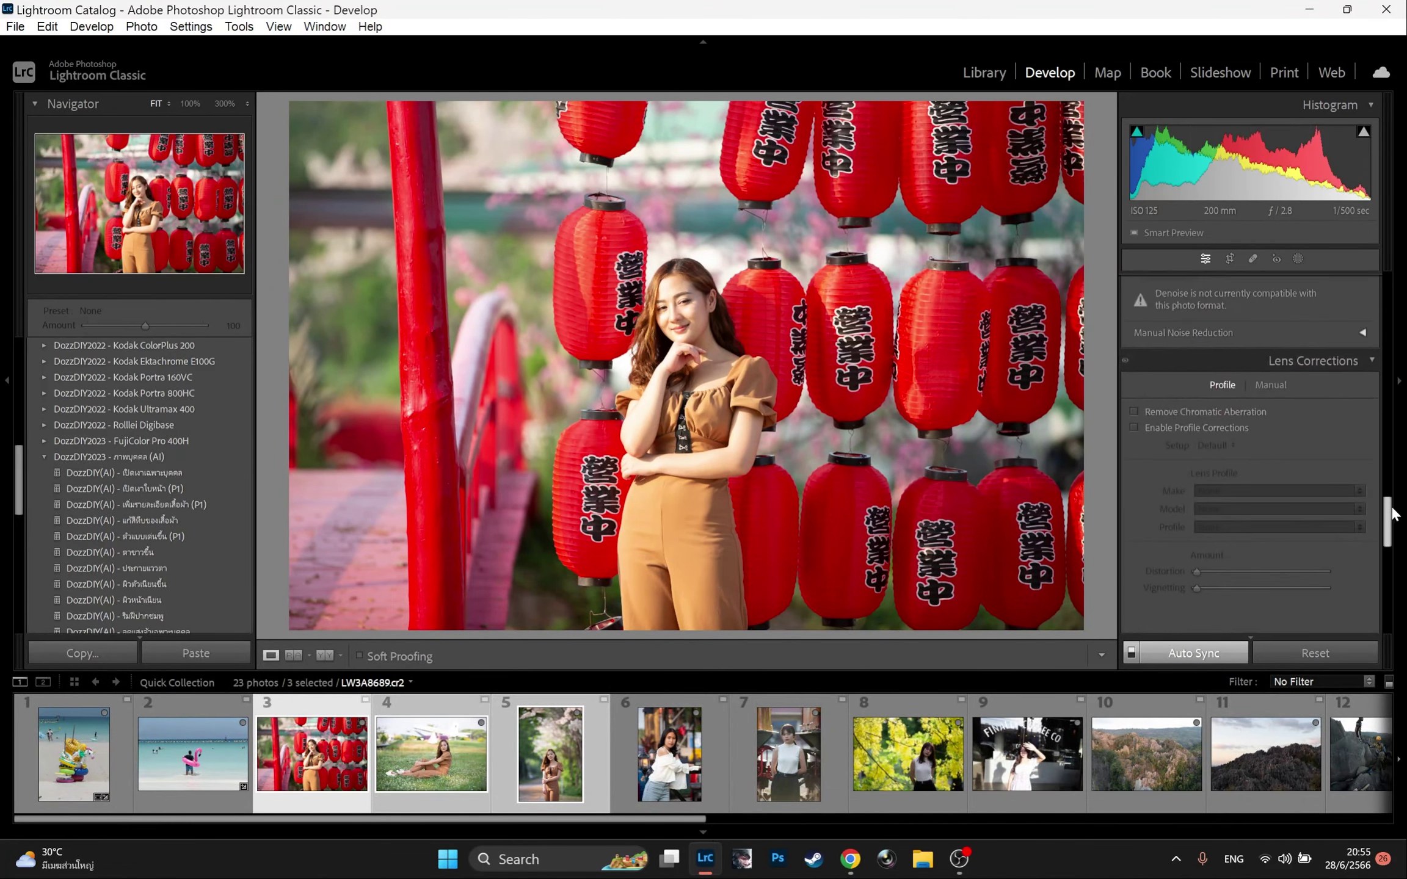
{"action": "left_click", "coordinate": [1134, 427]}
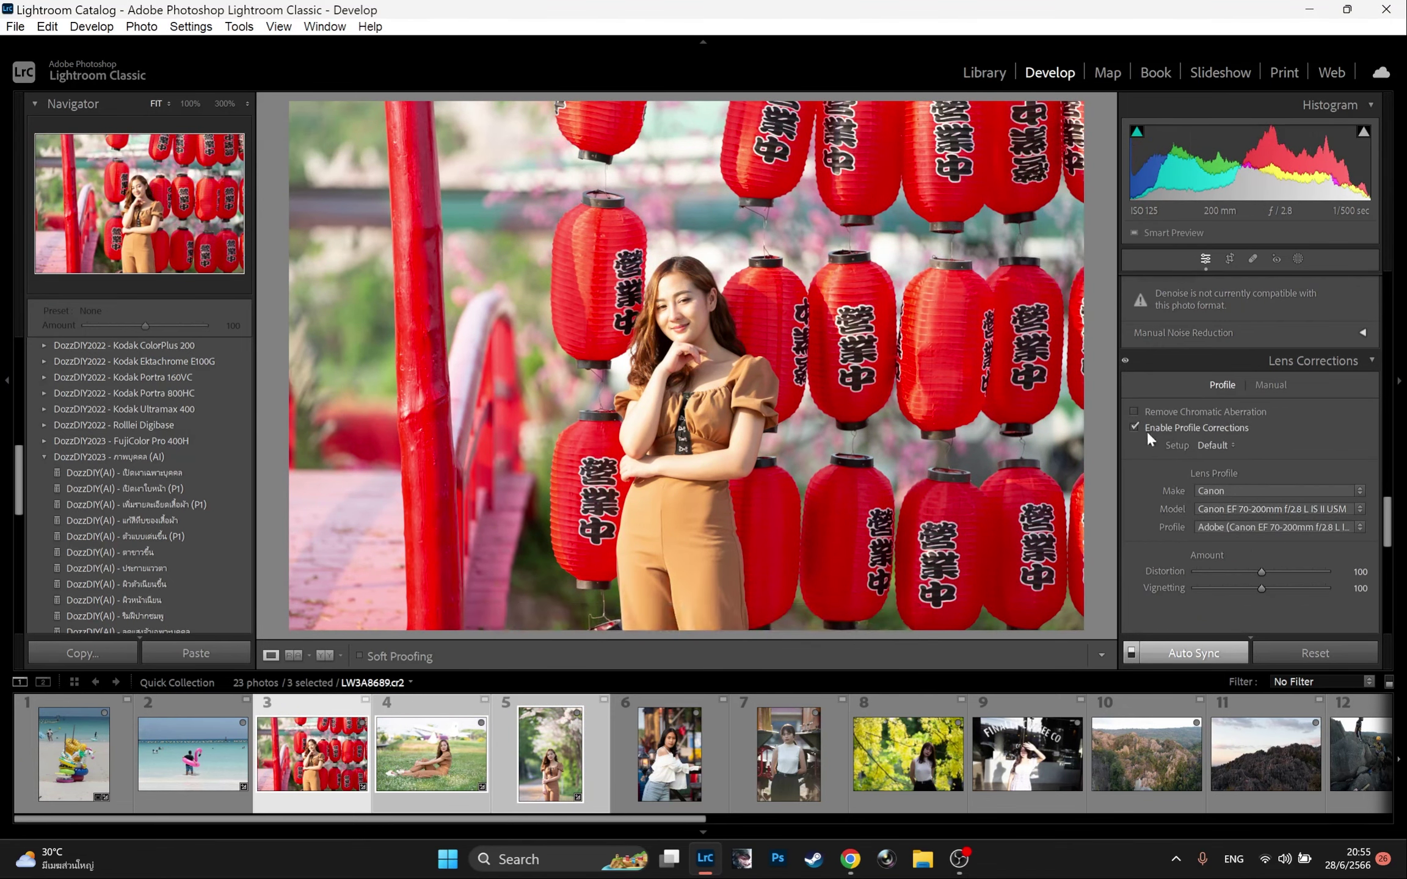
{"action": "left_click", "coordinate": [1131, 408]}
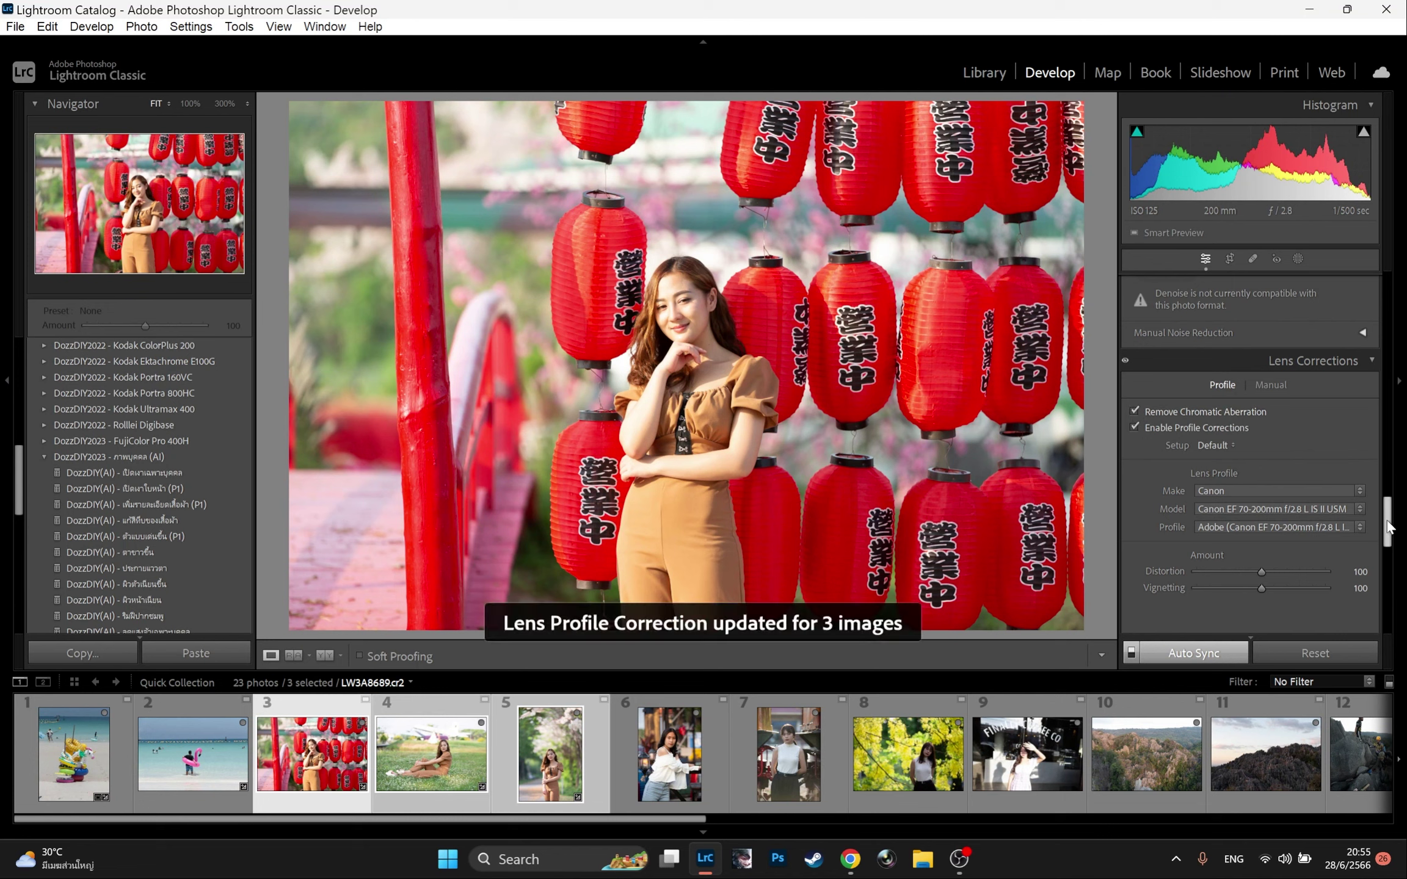
- Set the sharpening amount to 0 for the three selected portraits
{"action": "scroll", "coordinate": [1387, 526], "scroll_direction": "up", "scroll_amount": 1}
{"action": "scroll", "coordinate": [1387, 525], "scroll_direction": "up", "scroll_amount": 5}
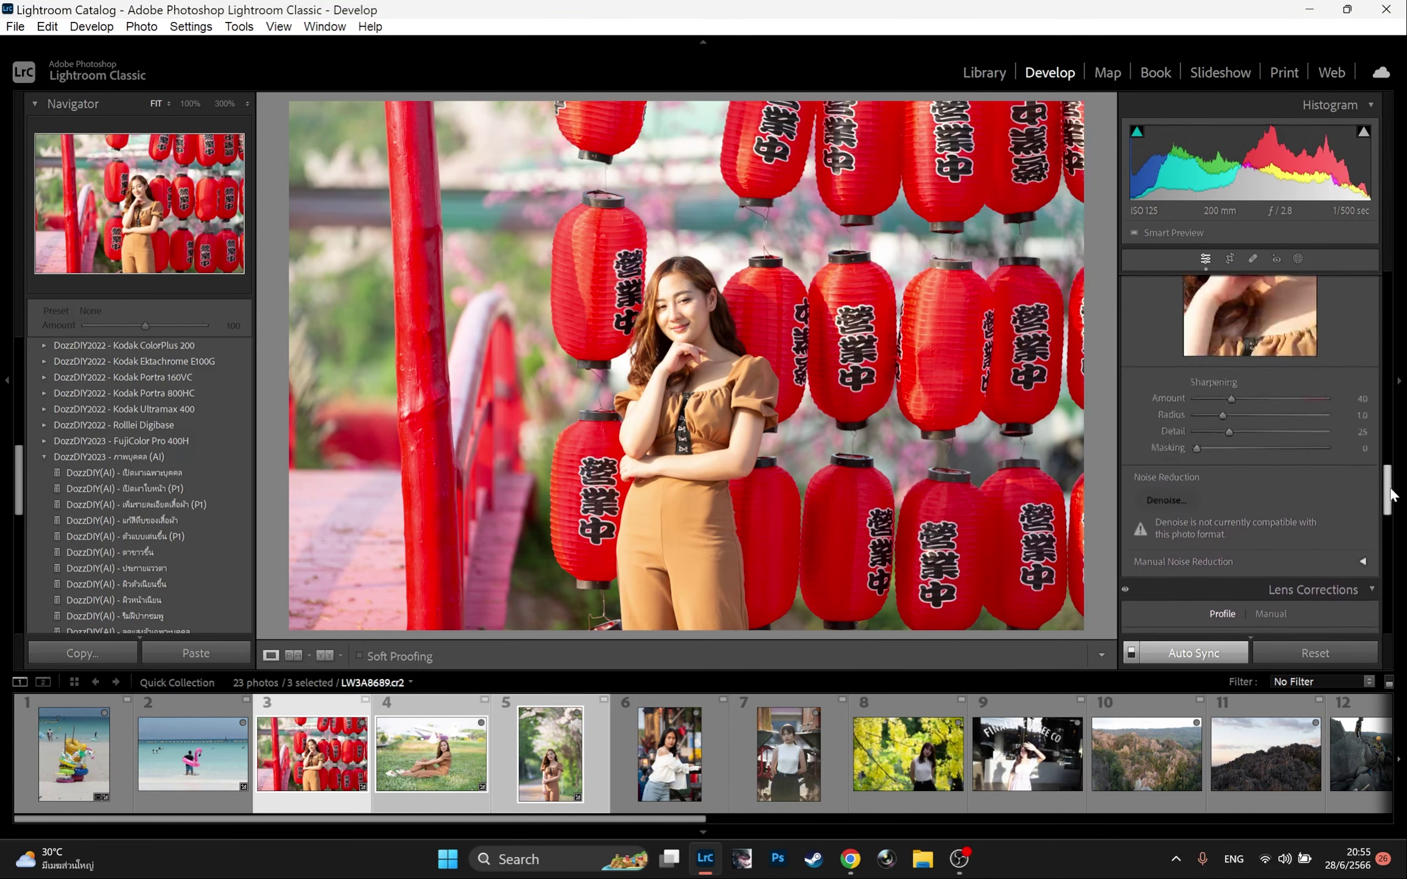
{"action": "left_click_drag", "start_coordinate": [1223, 409], "coordinate": [1154, 400]}
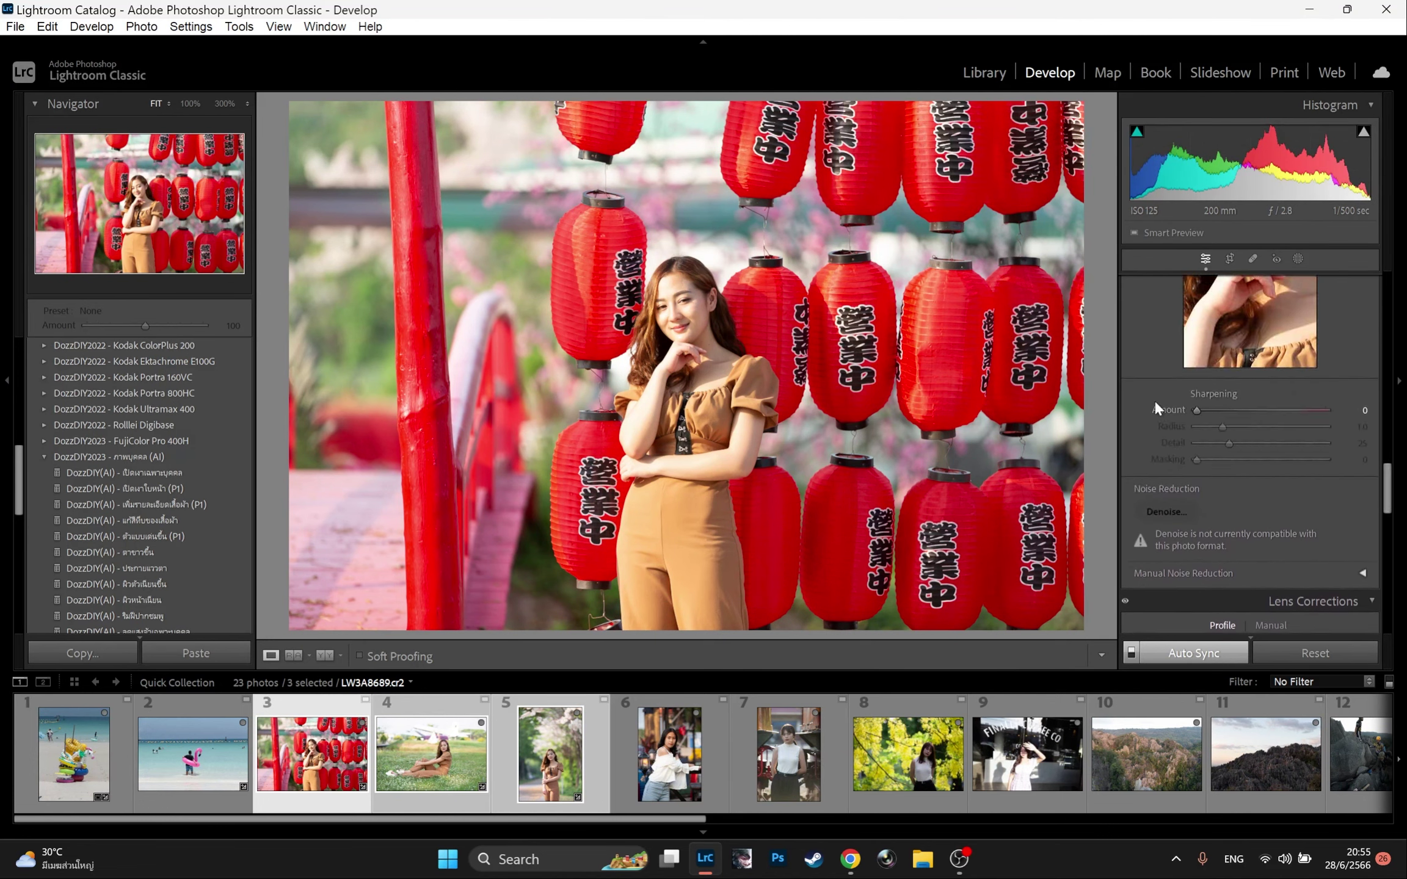
- Apply the third Agfa Optima 400 preset from the DozzDIY - AgfaColor Optima 400 group to the three selected portraits
{"action": "scroll", "coordinate": [1368, 506], "scroll_direction": "up", "scroll_amount": 3}
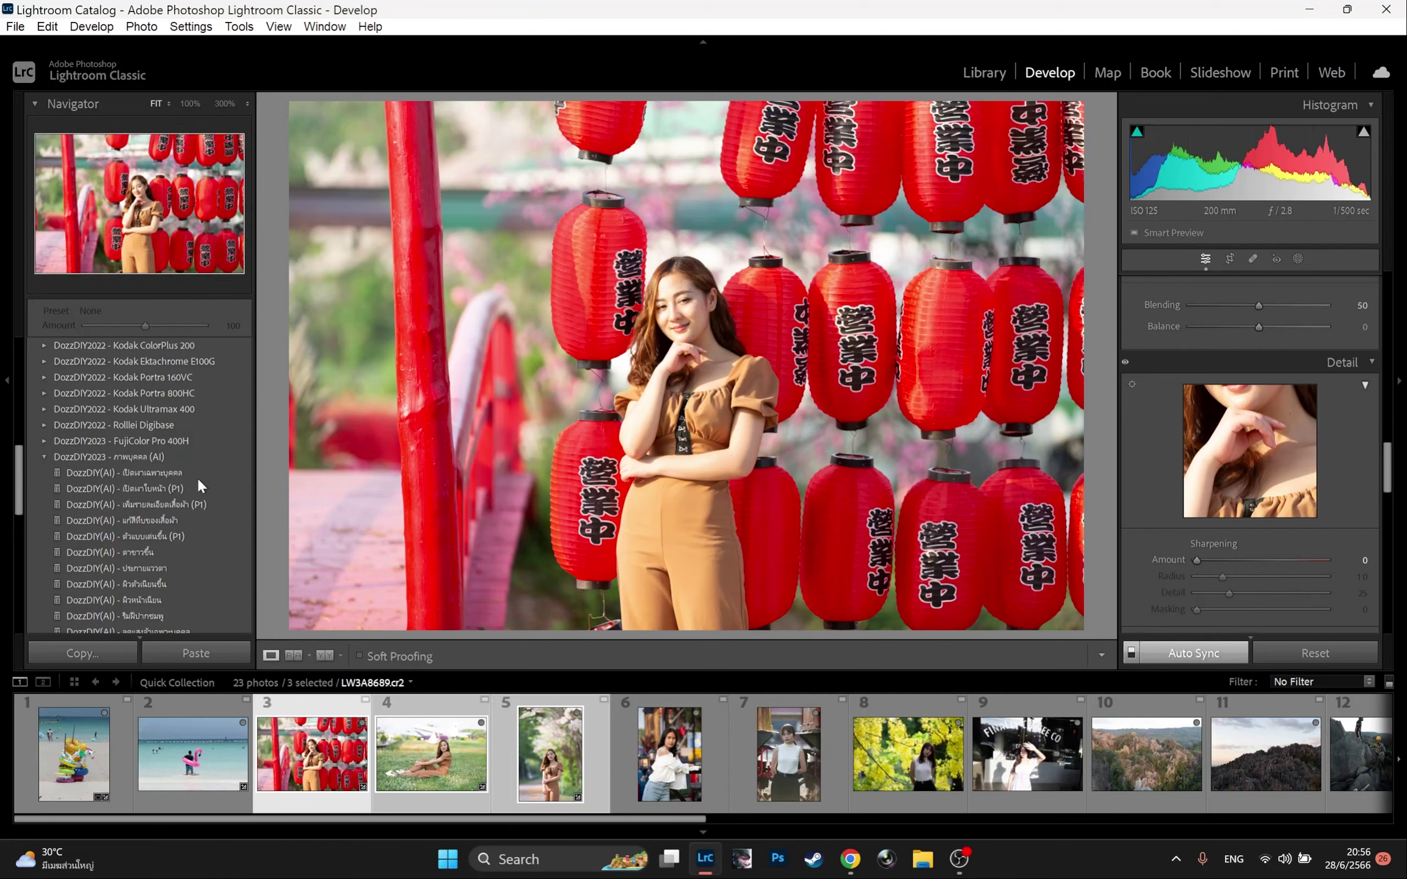
{"action": "left_click", "coordinate": [43, 456]}
{"action": "scroll", "coordinate": [63, 419], "scroll_direction": "up", "scroll_amount": 3}
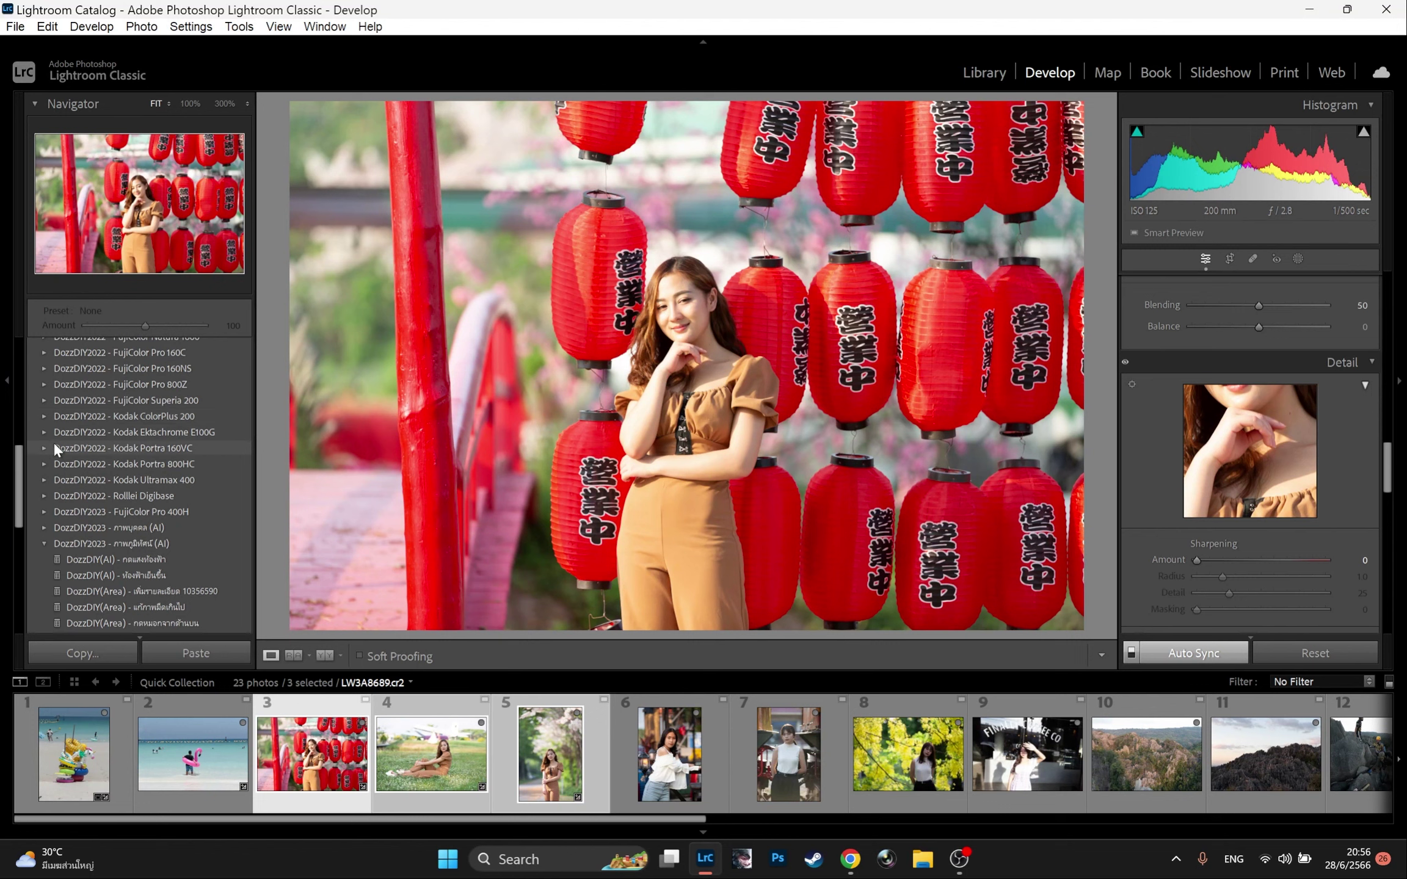
{"action": "scroll", "coordinate": [48, 443], "scroll_direction": "up", "scroll_amount": 10}
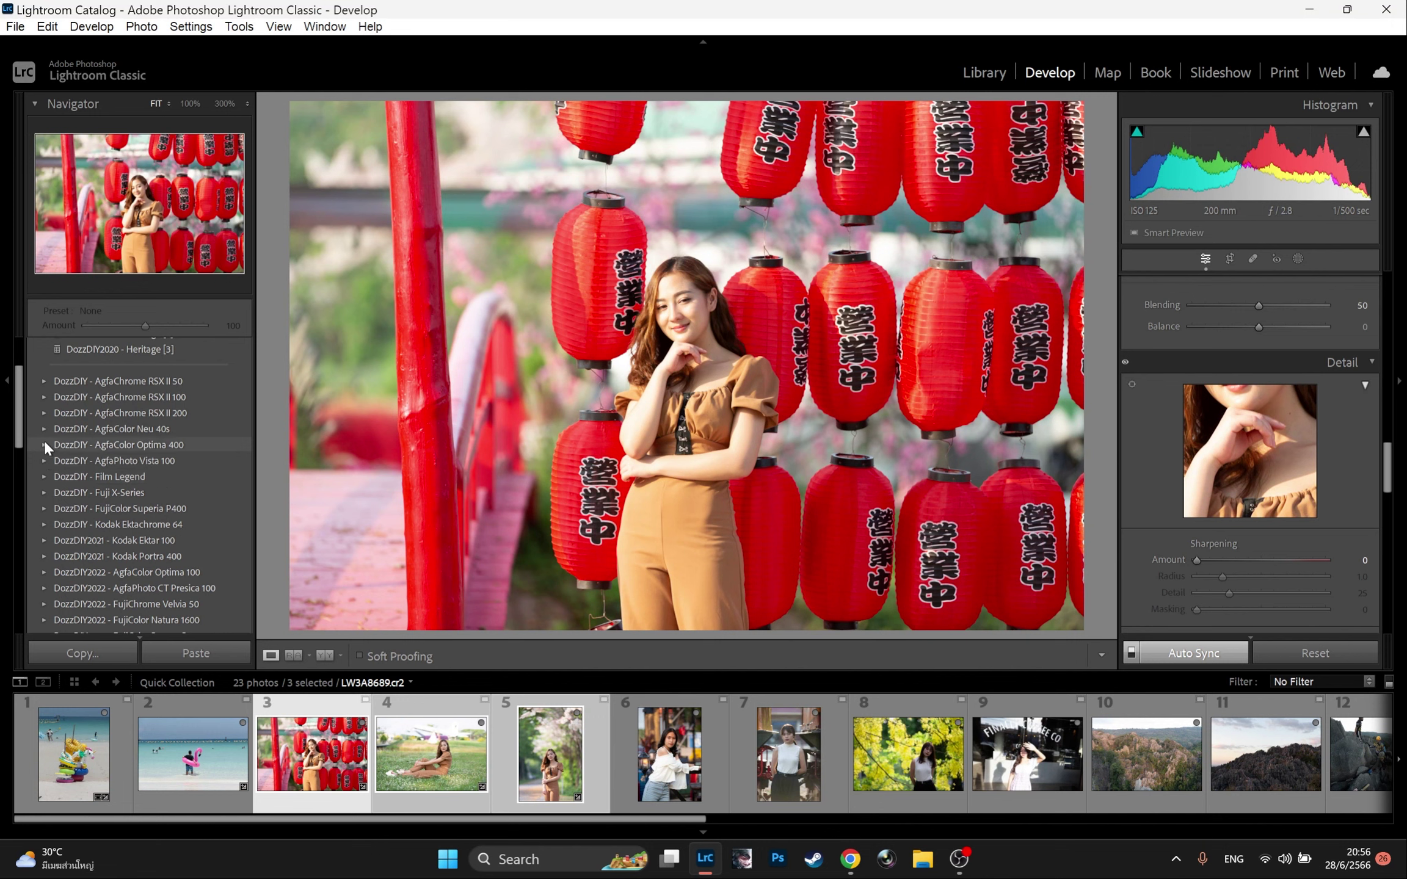
{"action": "left_click", "coordinate": [45, 444]}
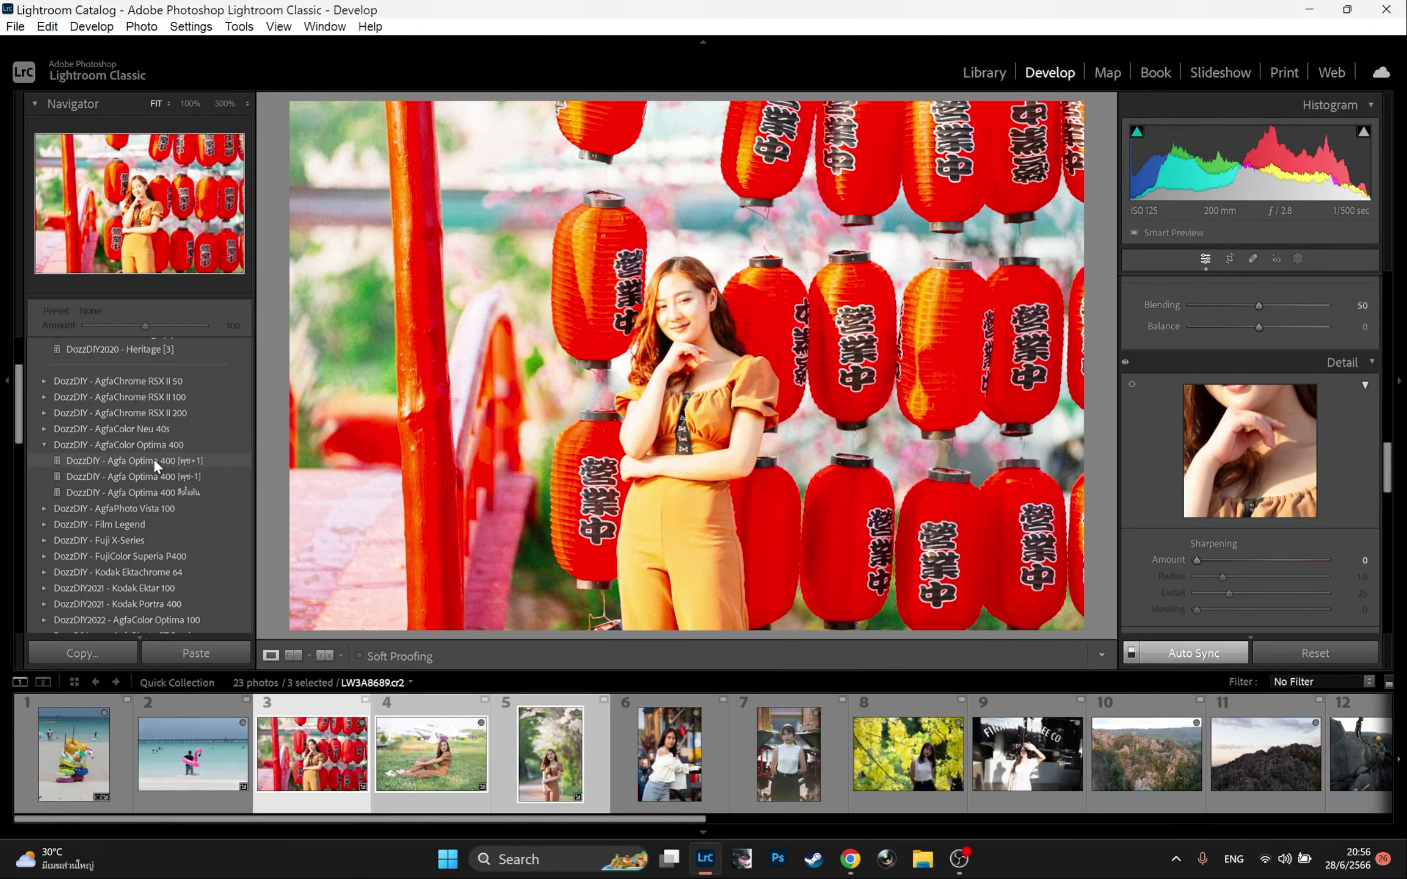
{"action": "left_click", "coordinate": [147, 492]}
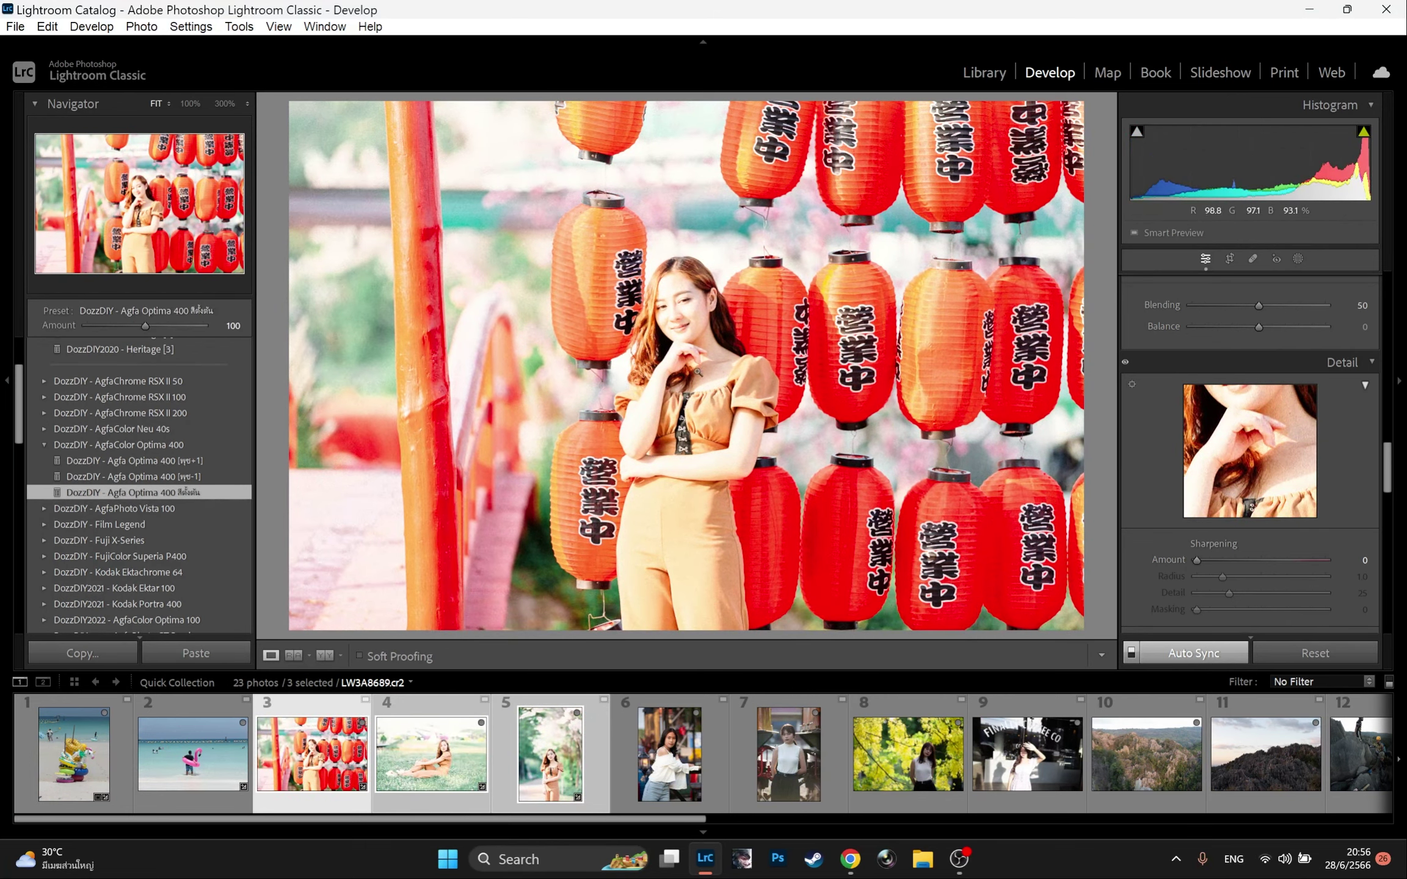
- Set Exposure to −0.57 for the three selected portraits and review each of them
{"action": "scroll", "coordinate": [1261, 454], "scroll_direction": "up", "scroll_amount": 10}
{"action": "scroll", "coordinate": [1166, 496], "scroll_direction": "up", "scroll_amount": 5}
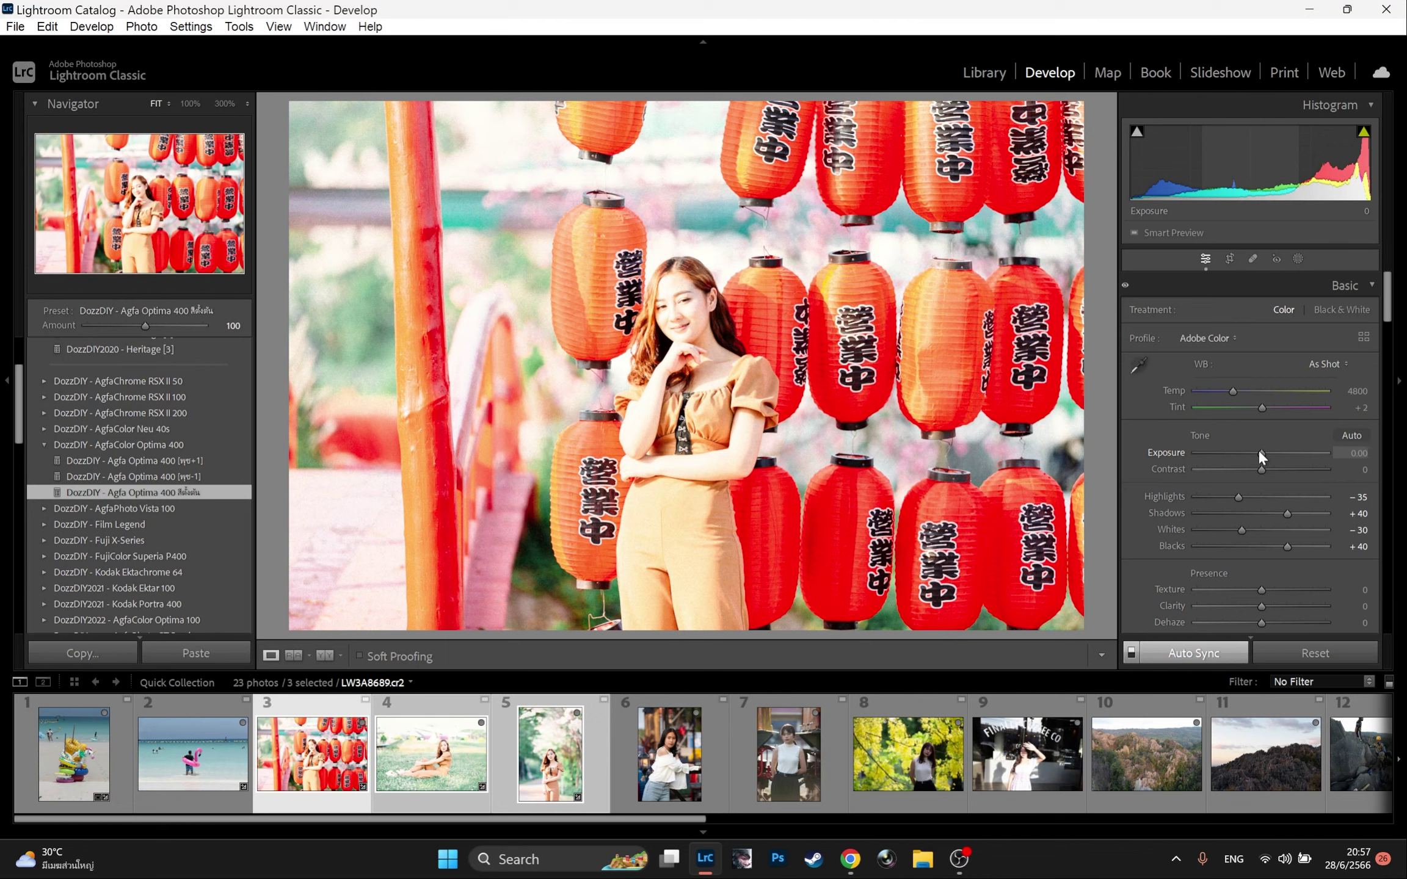
{"action": "left_click_drag", "start_coordinate": [1261, 453], "coordinate": [1252, 452]}
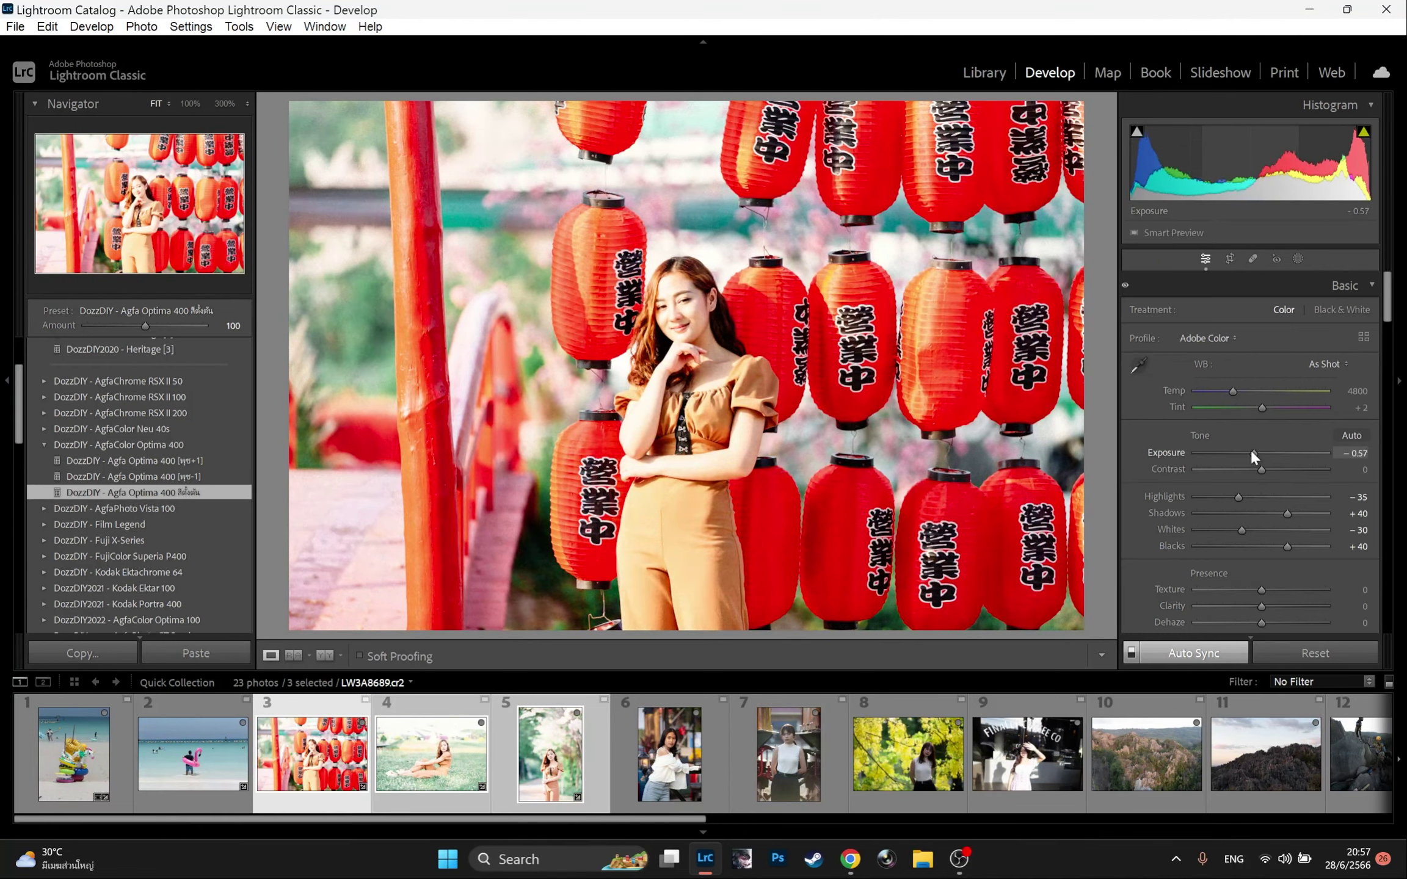
{"action": "left_click", "coordinate": [449, 765]}
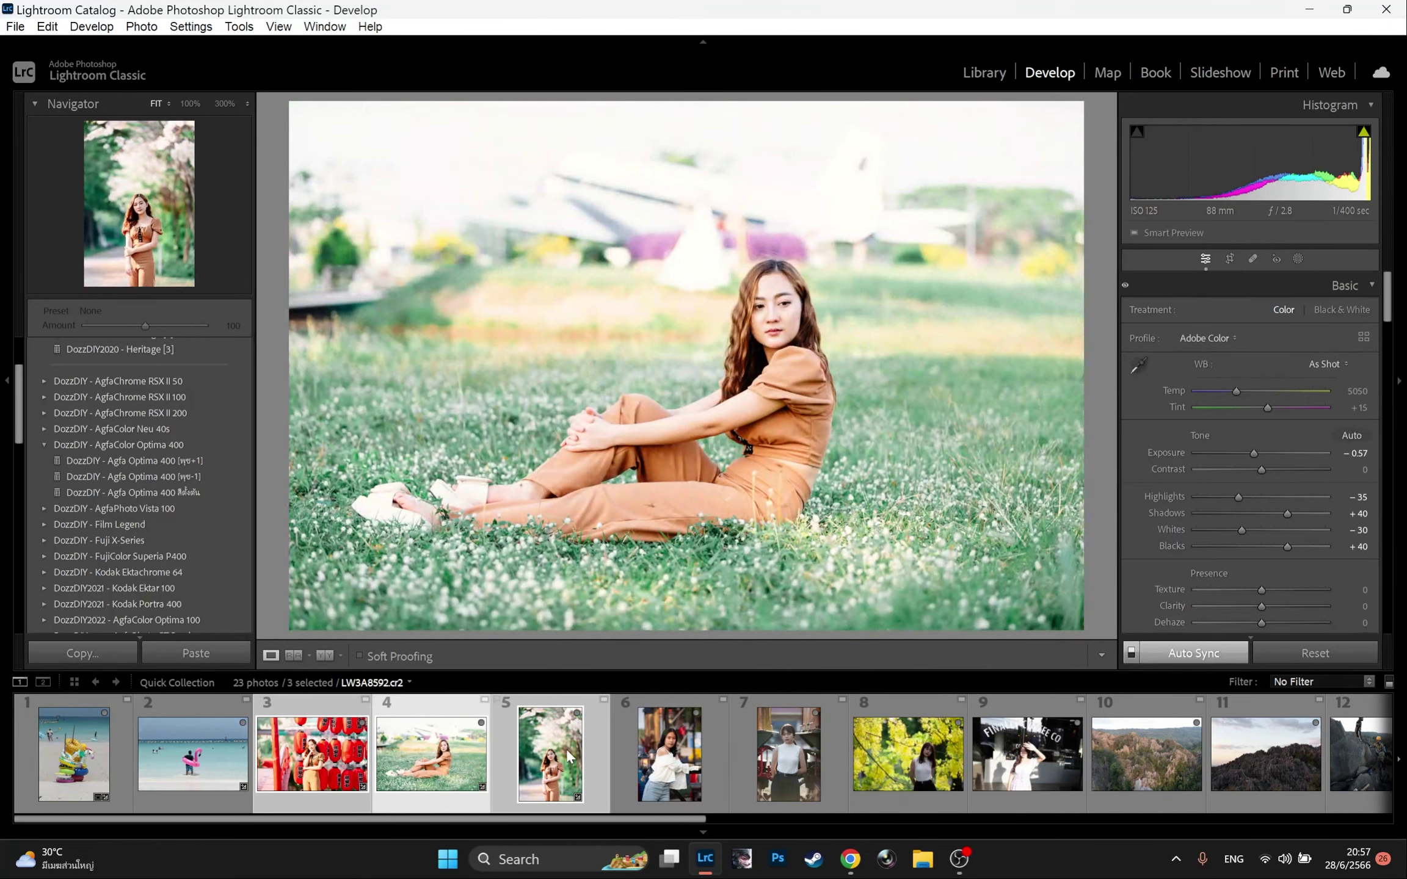
{"action": "left_click", "coordinate": [567, 757]}
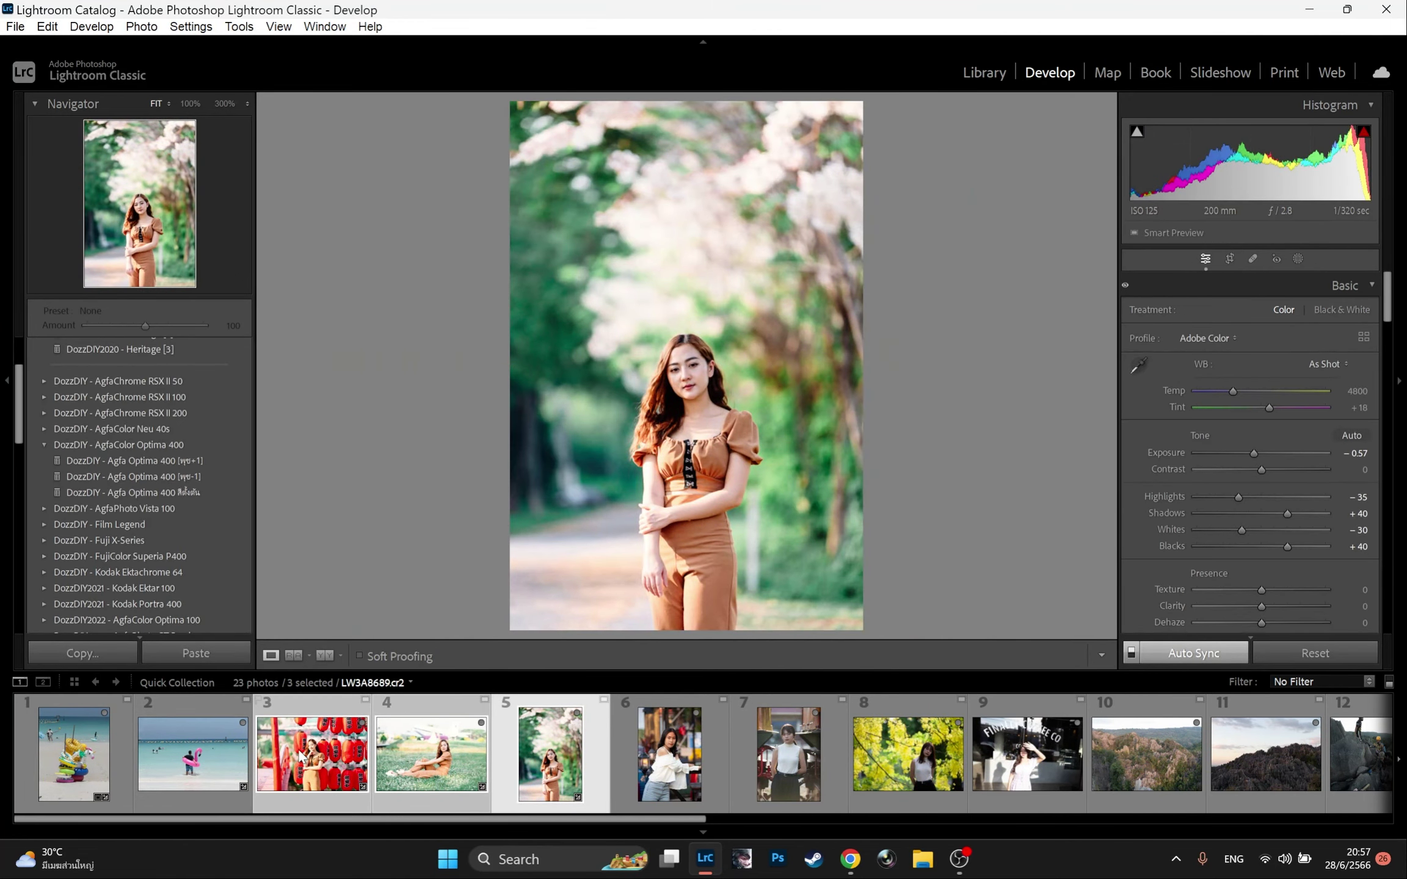
{"action": "left_click", "coordinate": [310, 759]}
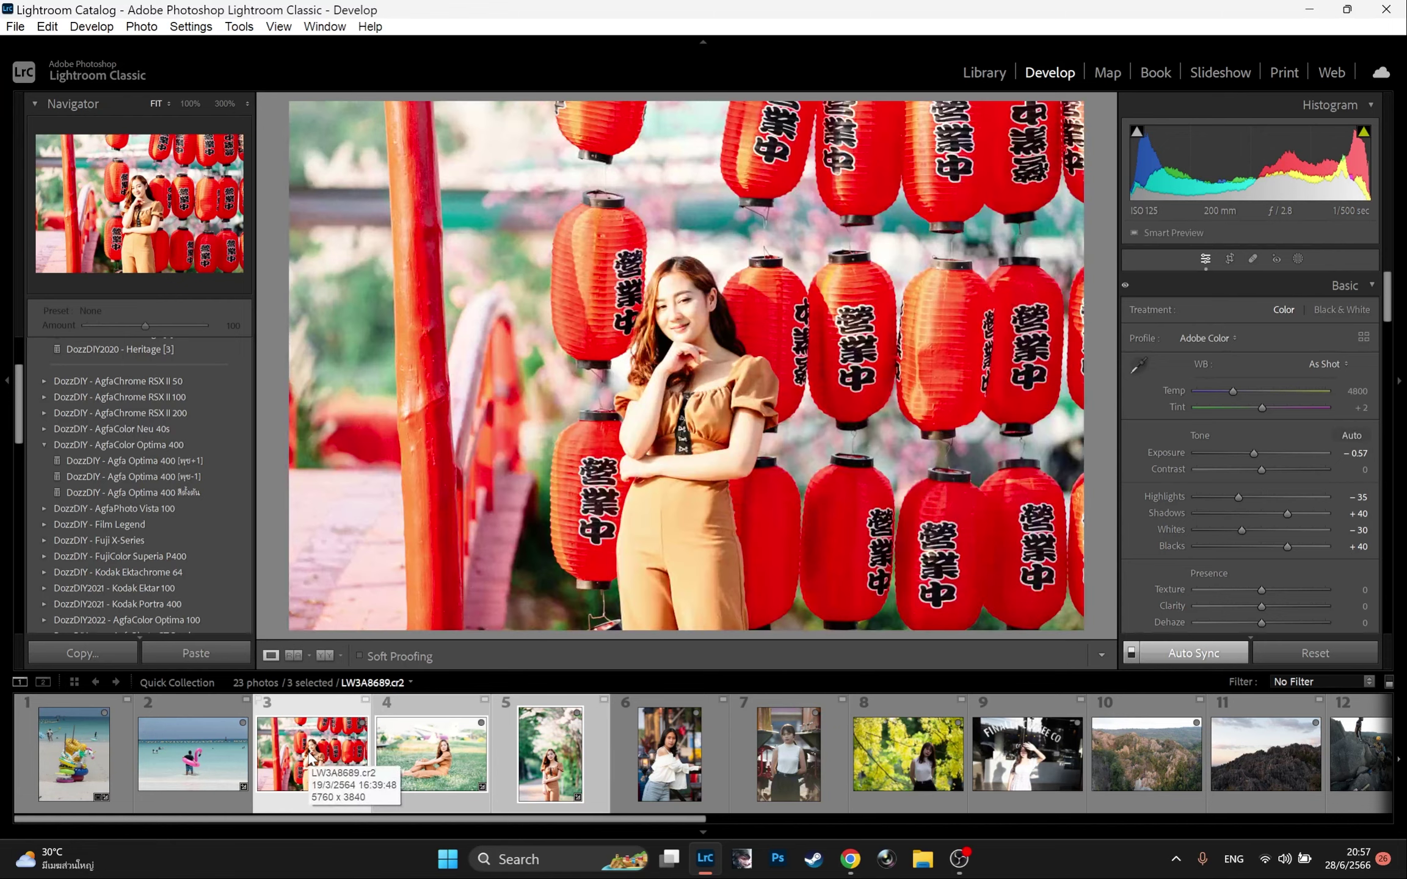
- Select only the red lantern portrait and set its Exposure to −0.62
{"action": "left_click", "coordinate": [218, 763]}
{"action": "left_click", "coordinate": [269, 767]}
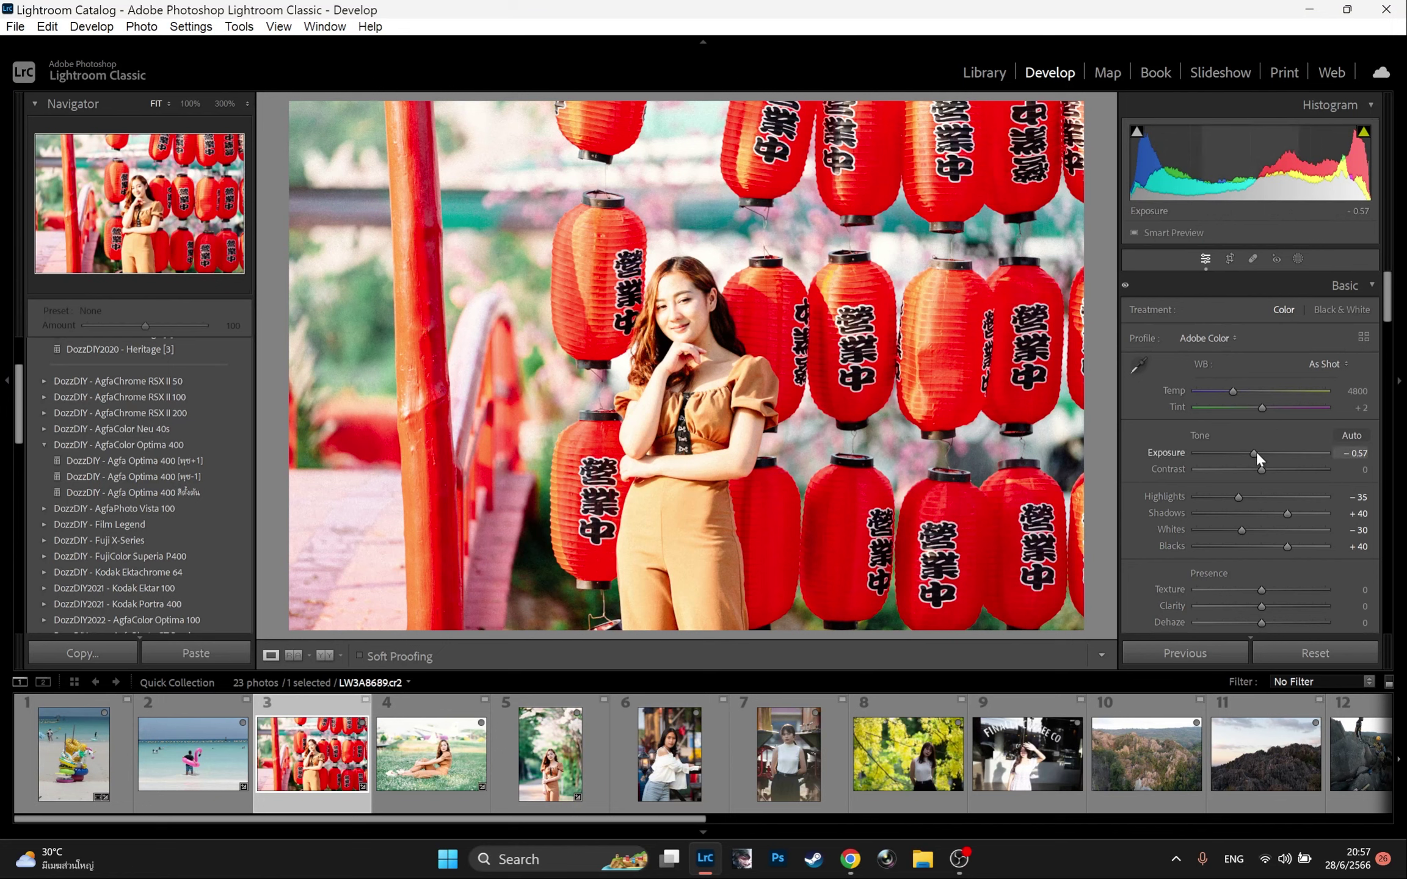
{"action": "left_click_drag", "start_coordinate": [1255, 452], "coordinate": [1255, 452]}
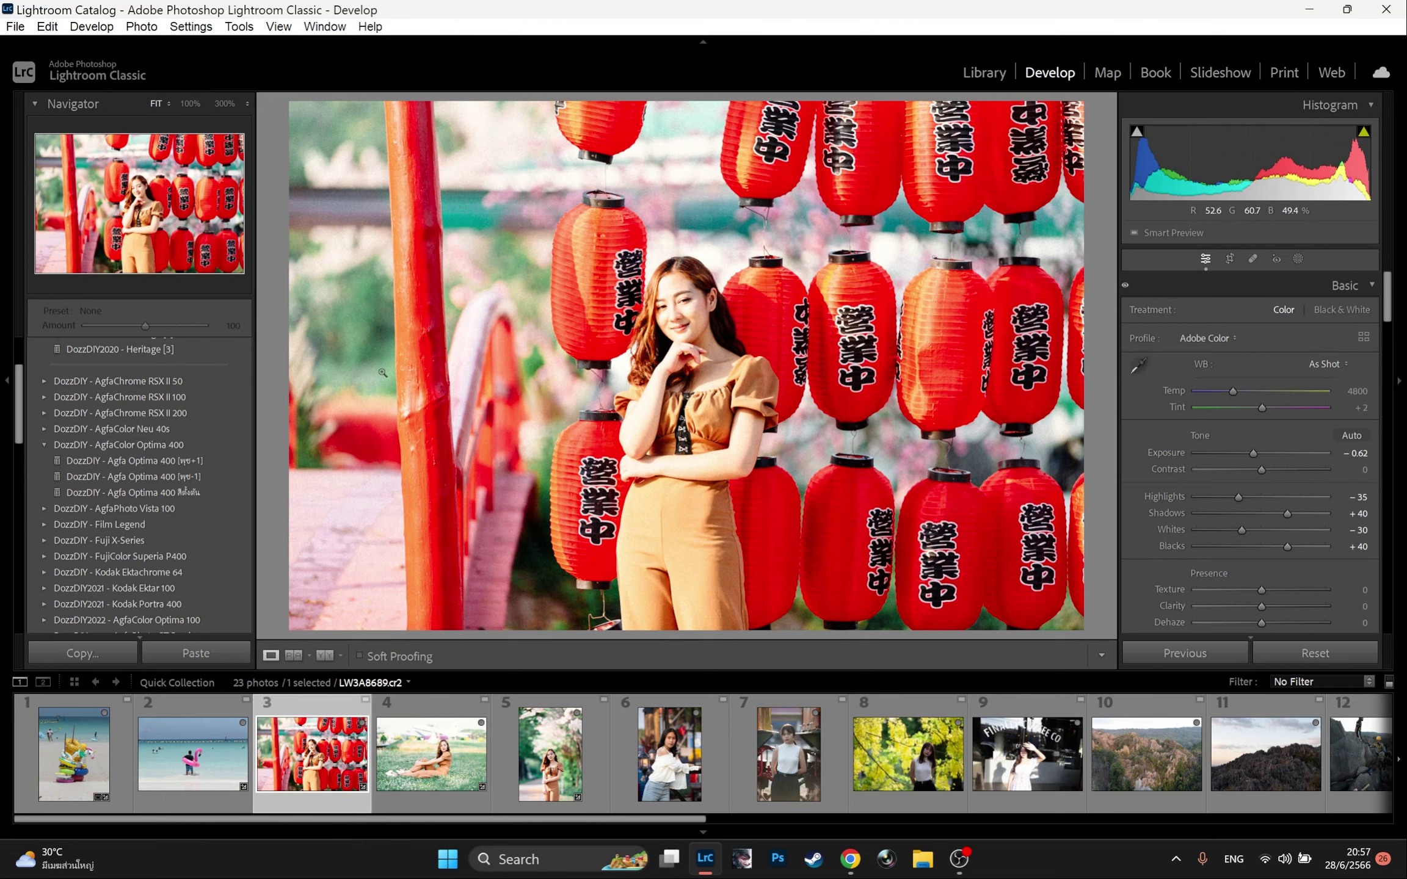
- Select the lantern and grass-field portraits and apply the DozzDIY(Area) - ลดแสงจ้าทั้งภาพ preset to both
{"action": "left_click", "coordinate": [550, 754], "text": "shift"}
{"action": "left_click", "coordinate": [497, 757]}
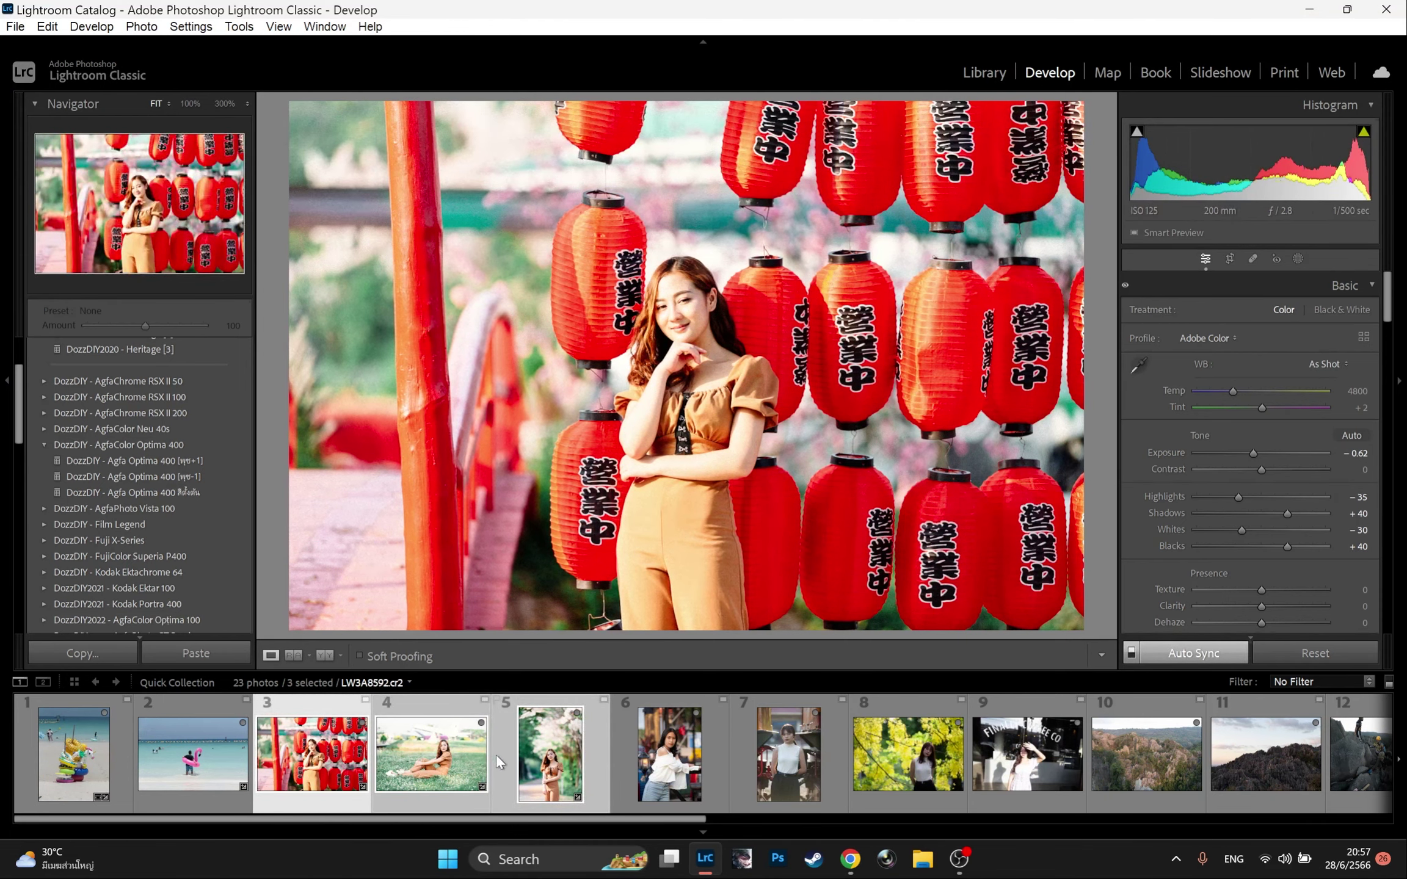
{"action": "left_click", "coordinate": [550, 768], "text": "ctrl"}
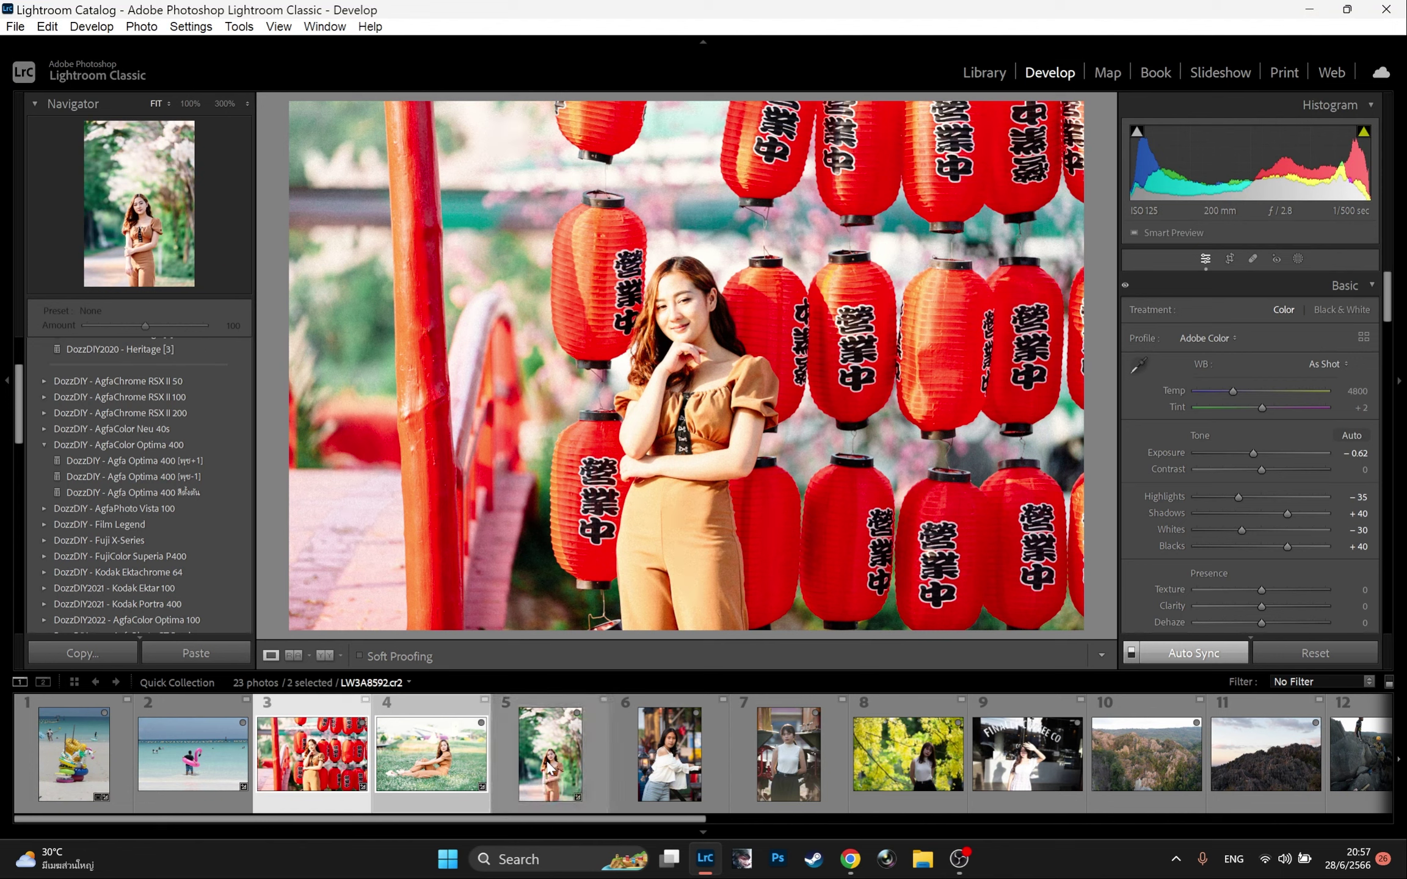
{"action": "scroll", "coordinate": [104, 532], "scroll_direction": "down", "scroll_amount": 5}
{"action": "scroll", "coordinate": [105, 531], "scroll_direction": "down", "scroll_amount": 5}
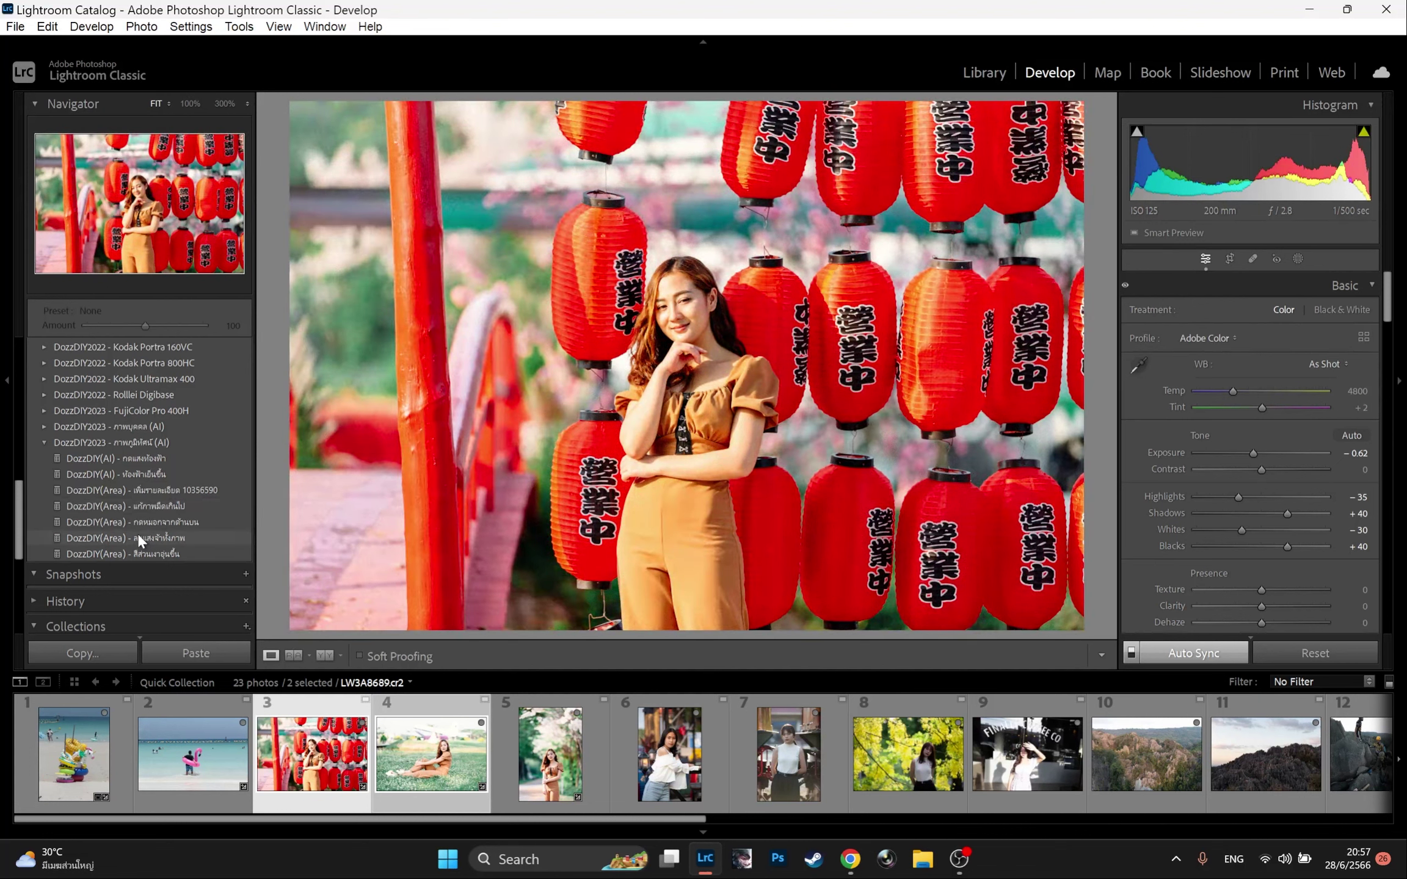
{"action": "left_click", "coordinate": [138, 537]}
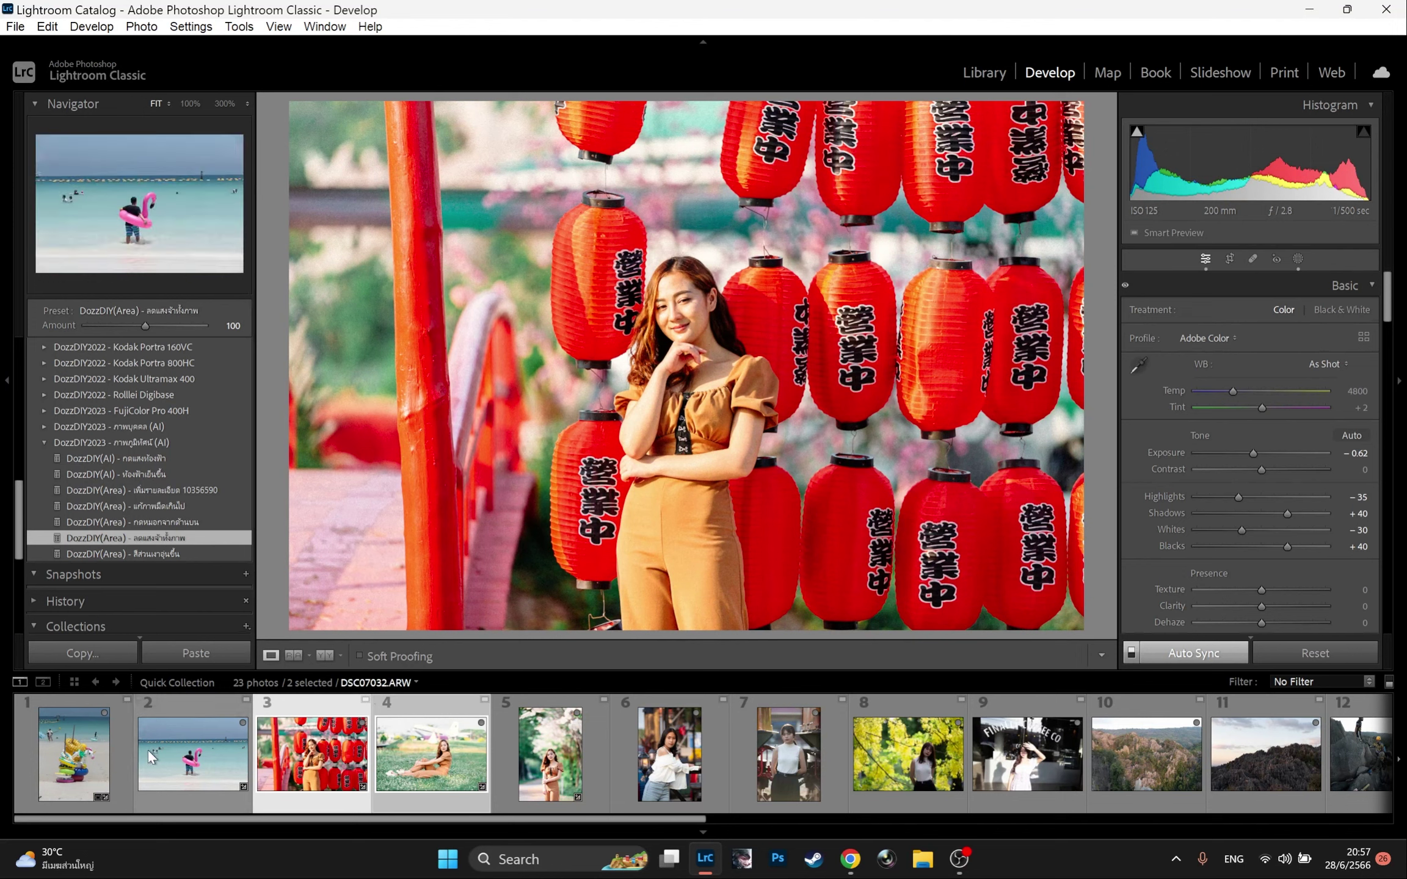
- Select only the lantern portrait and examine the skin on the woman's face at 400% magnification
{"action": "left_click", "coordinate": [315, 758]}
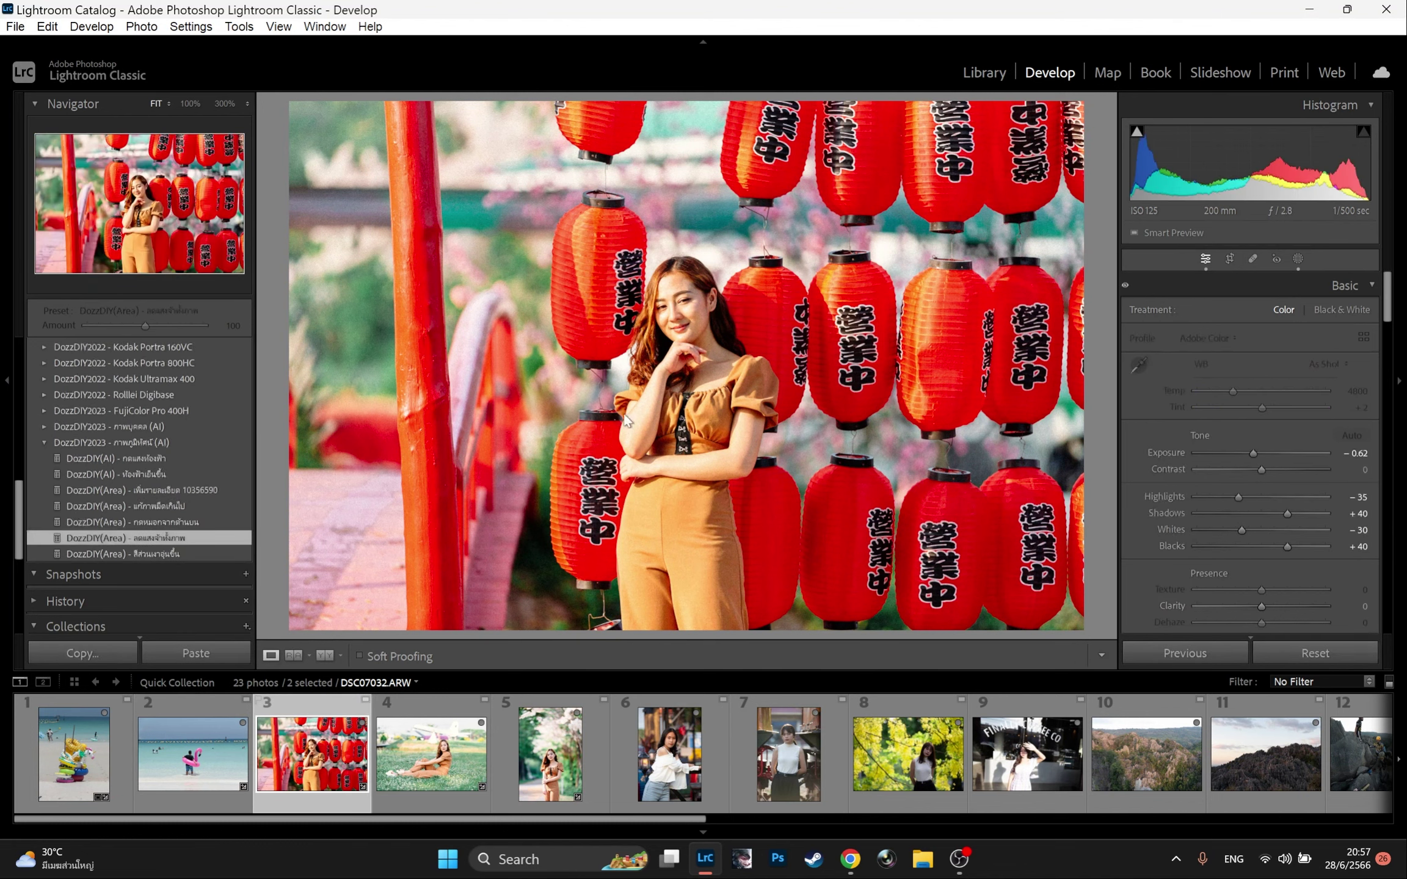
{"action": "left_click", "coordinate": [679, 301]}
{"action": "left_click", "coordinate": [224, 104]}
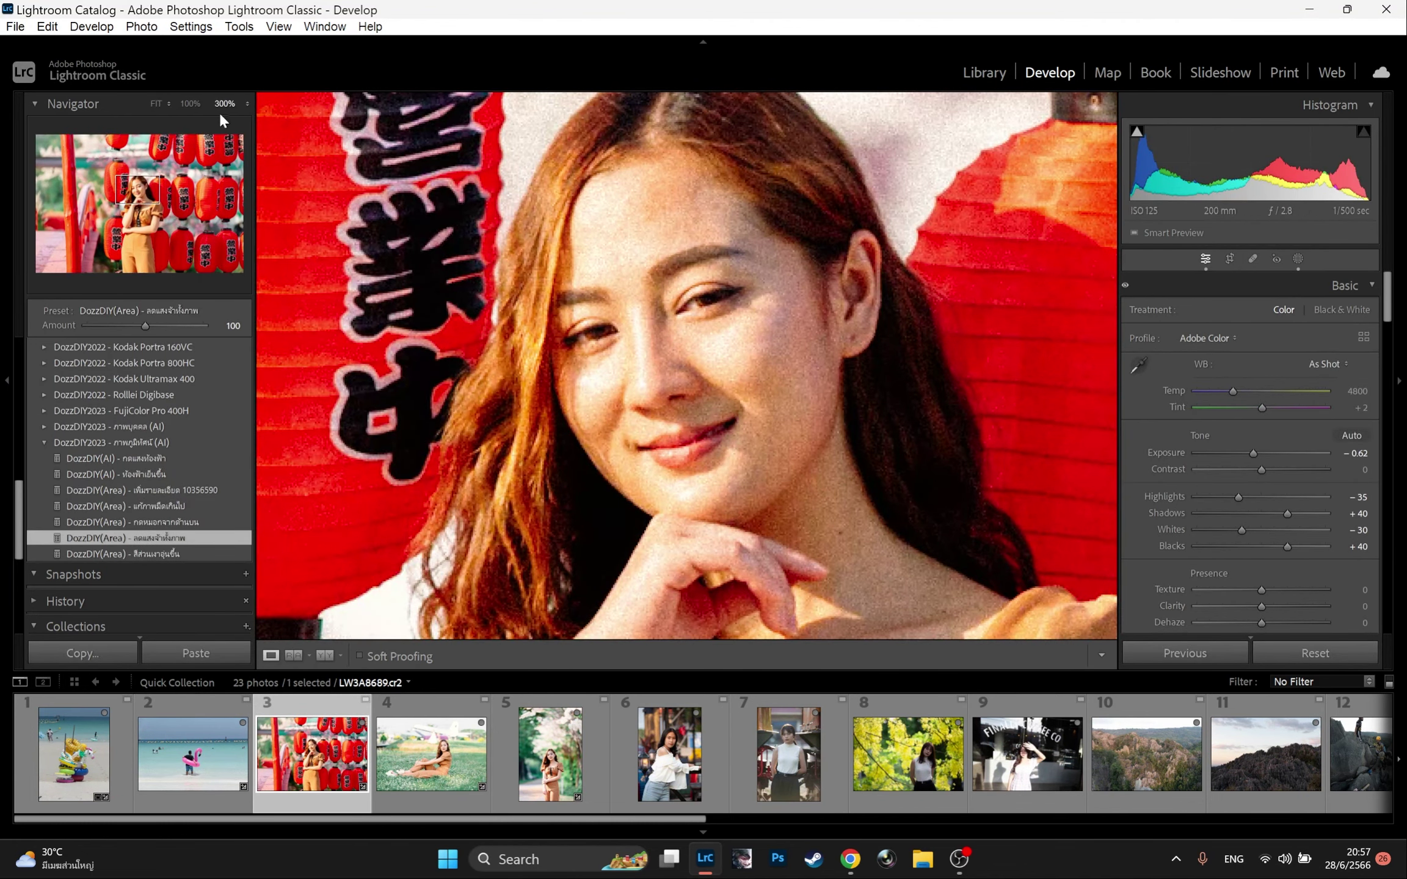
{"action": "left_click", "coordinate": [246, 103]}
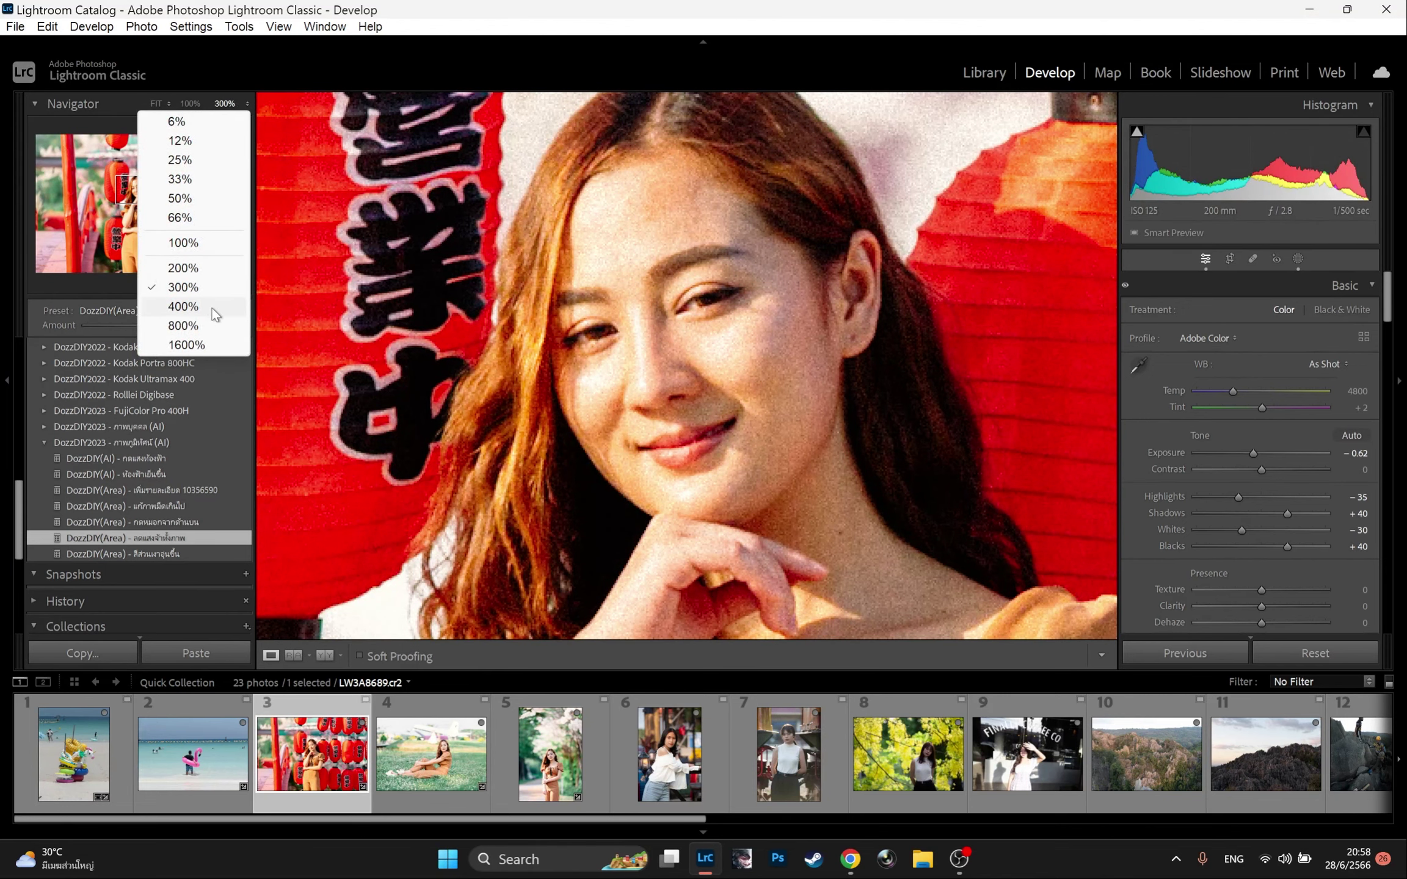
{"action": "left_click", "coordinate": [183, 307]}
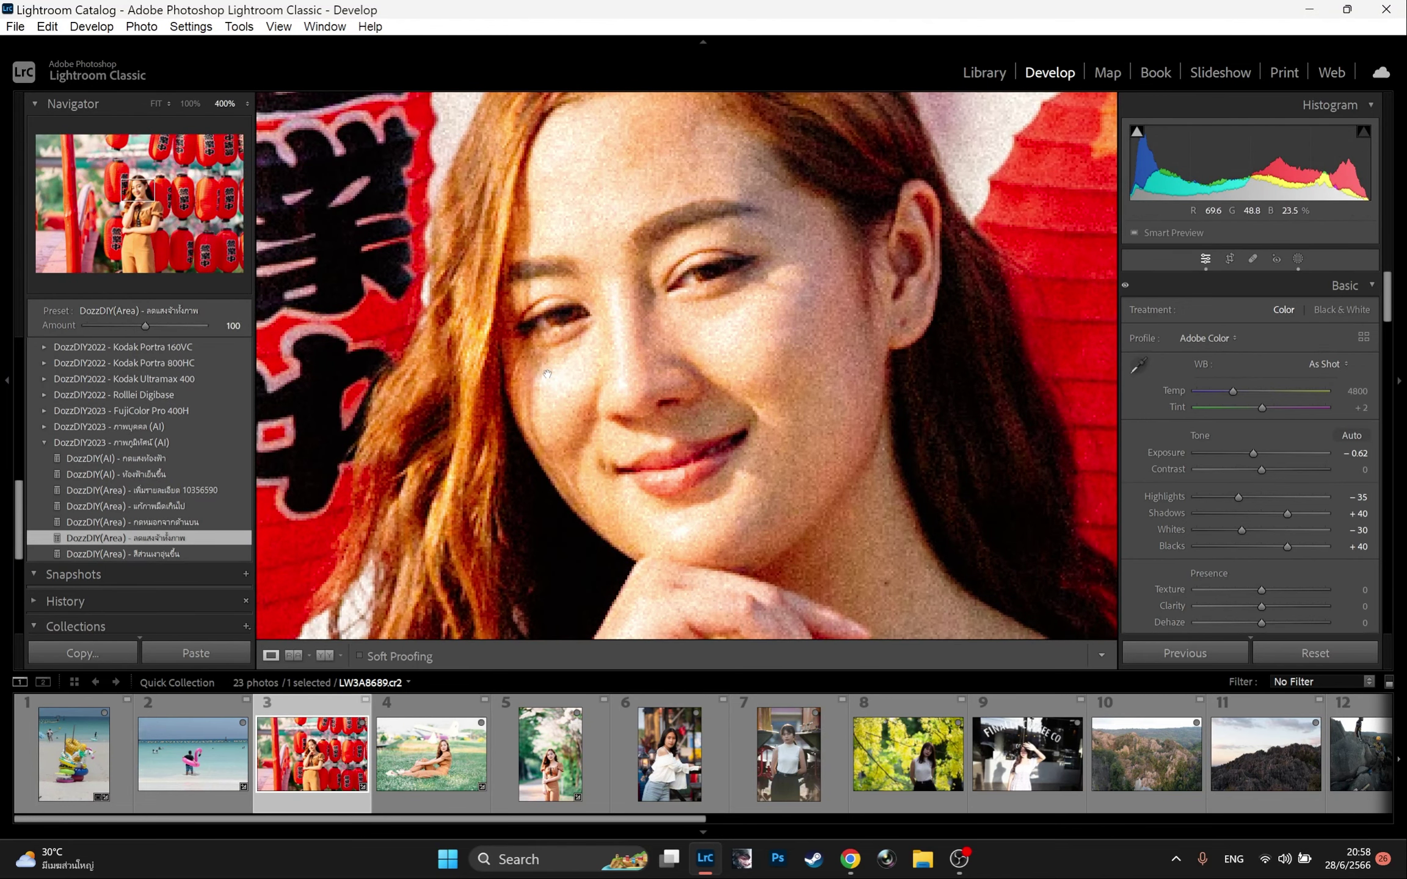
{"action": "left_click", "coordinate": [609, 382]}
- Apply the DozzDIY(AI) presets ผิวหน้าเนียน and ผิวตัวเนียนขึ้น to all three portraits of the woman in brown, and check the lantern photo
{"action": "left_click", "coordinate": [44, 443]}
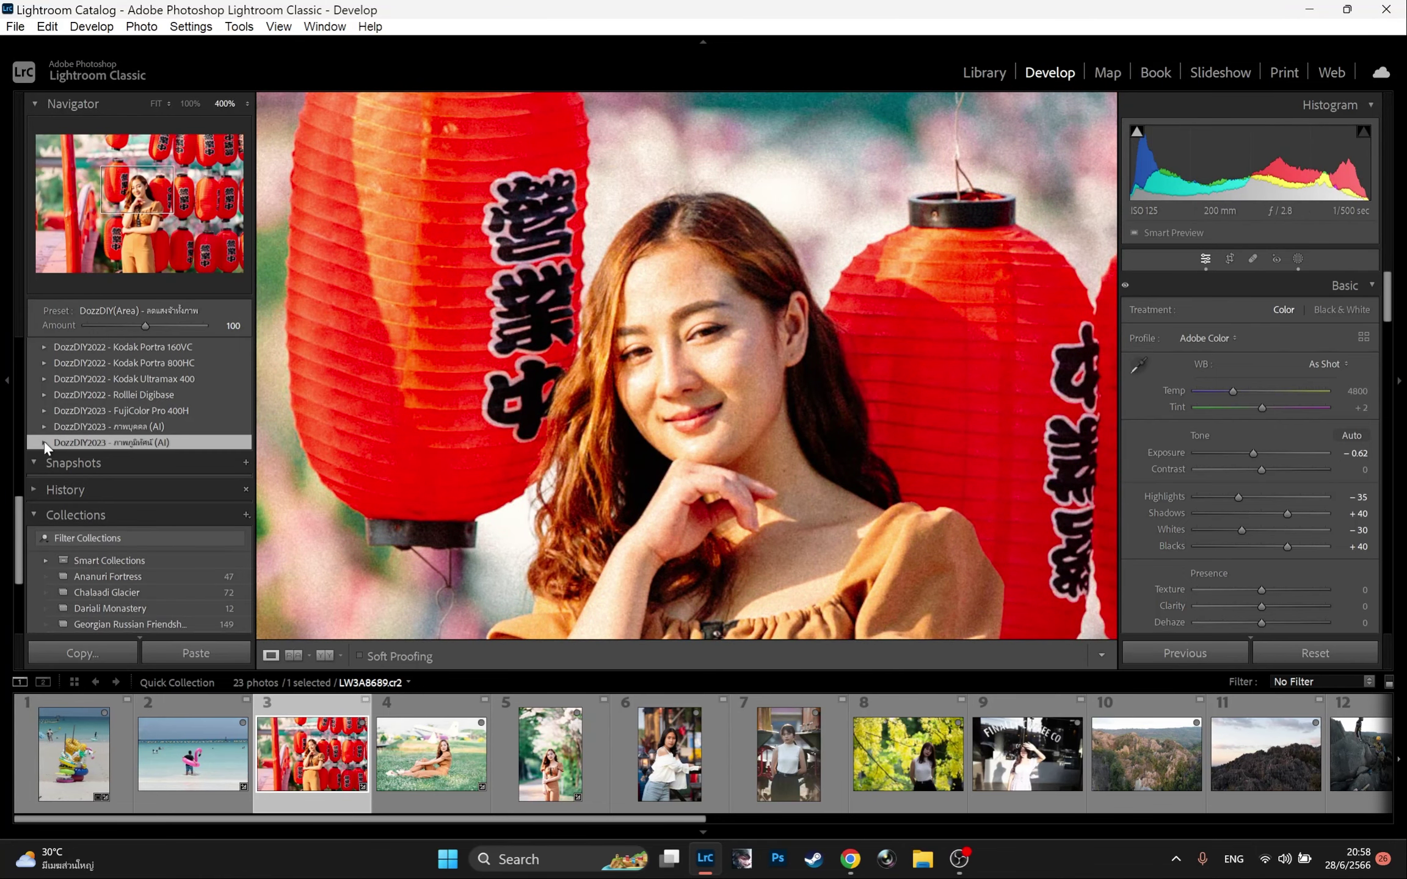
{"action": "left_click", "coordinate": [40, 427]}
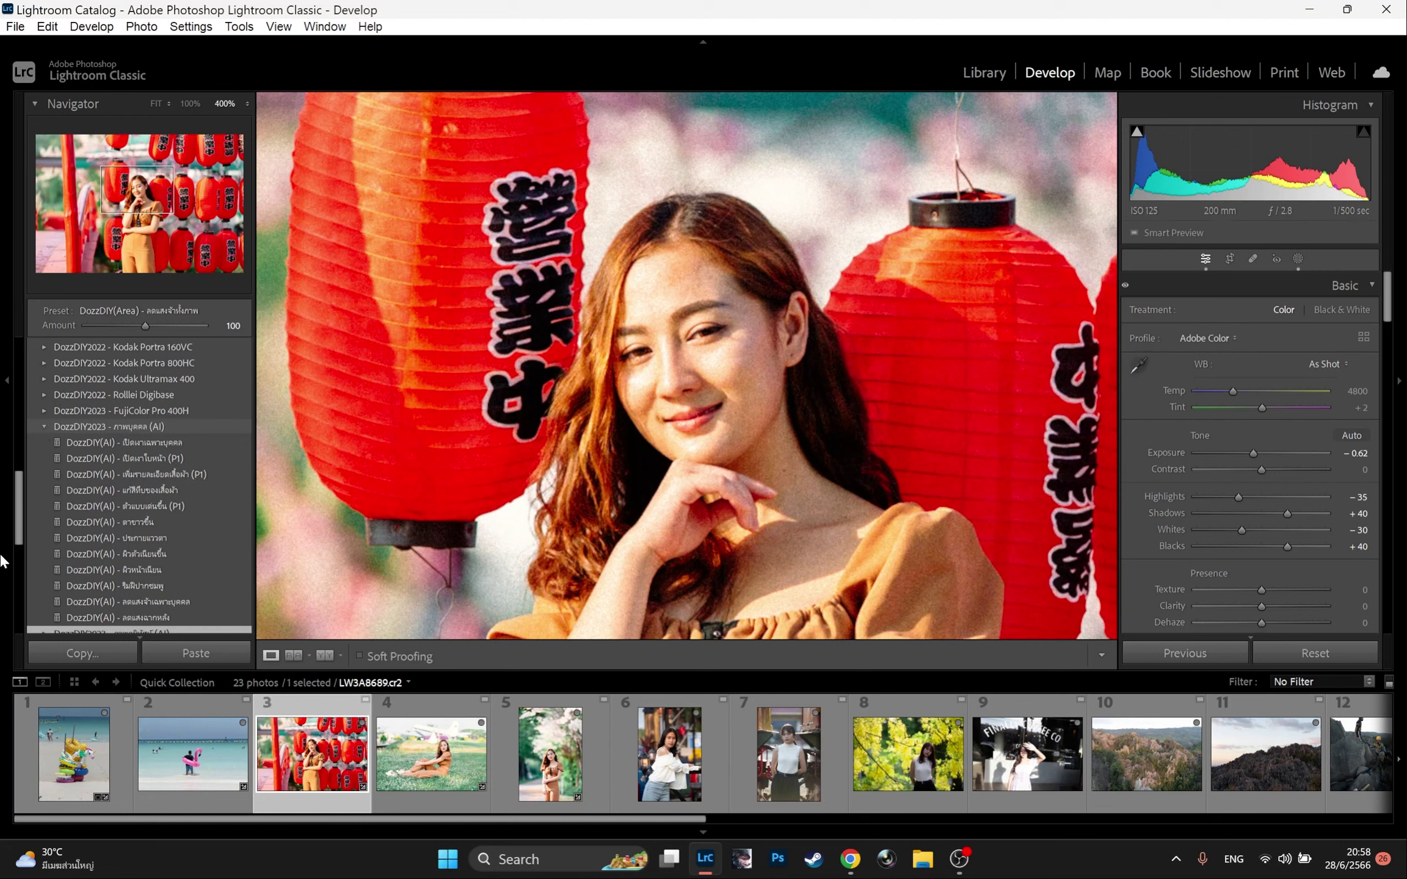
{"action": "left_click", "coordinate": [88, 570]}
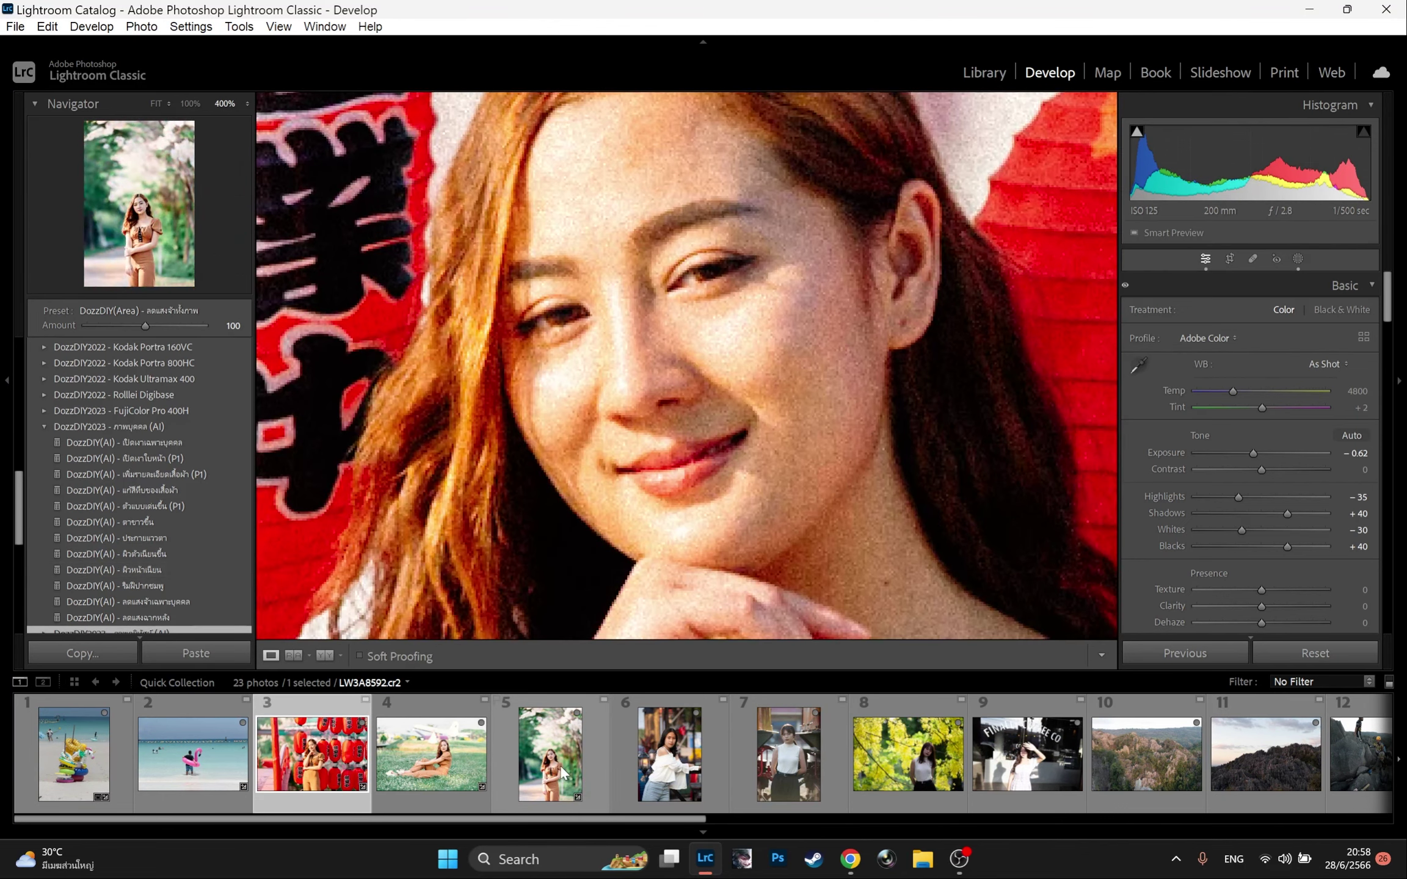
{"action": "left_click", "coordinate": [562, 774], "text": "shift"}
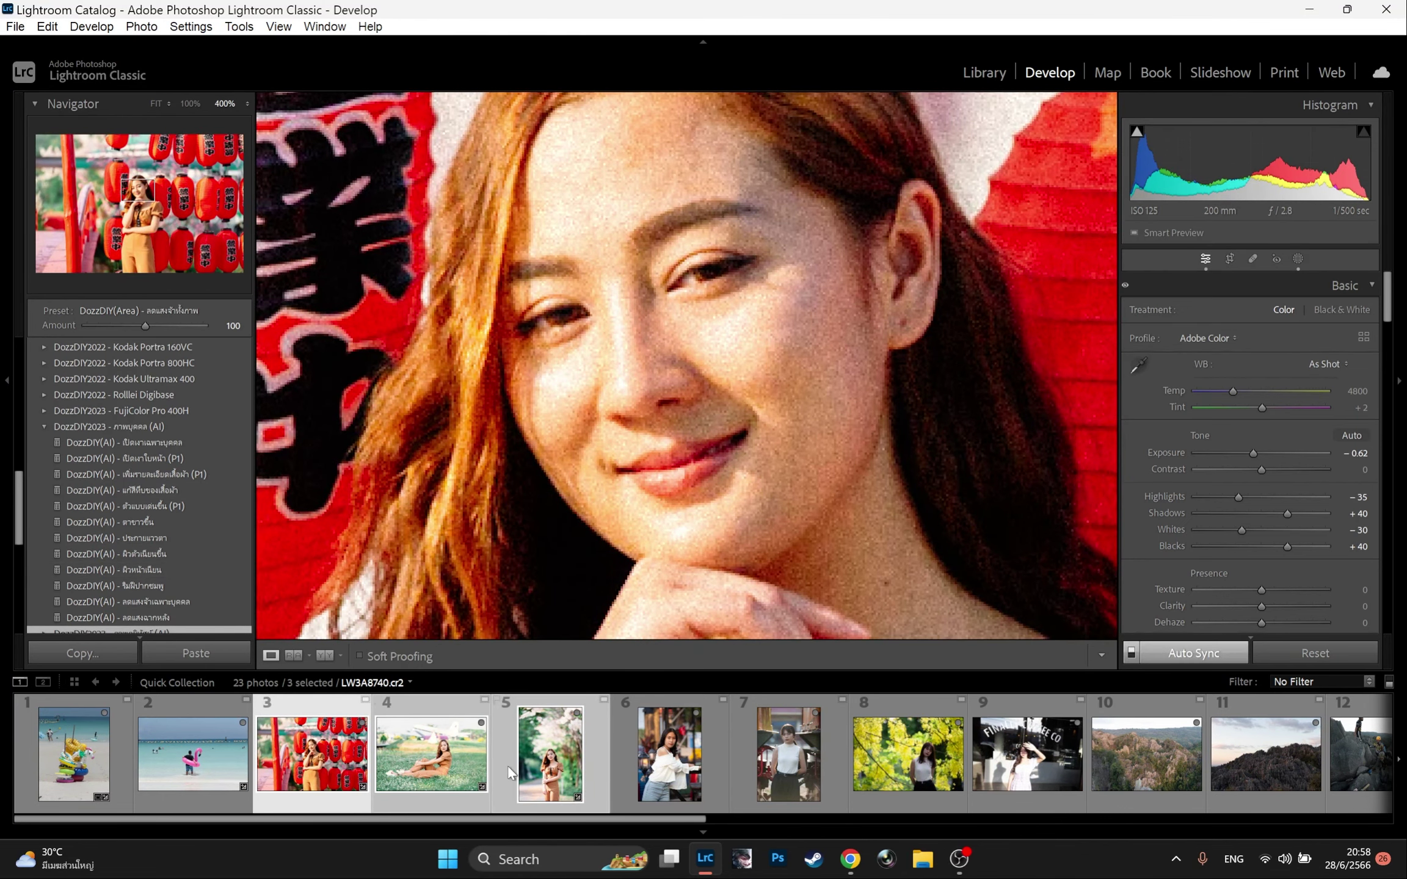
{"action": "left_click", "coordinate": [177, 570]}
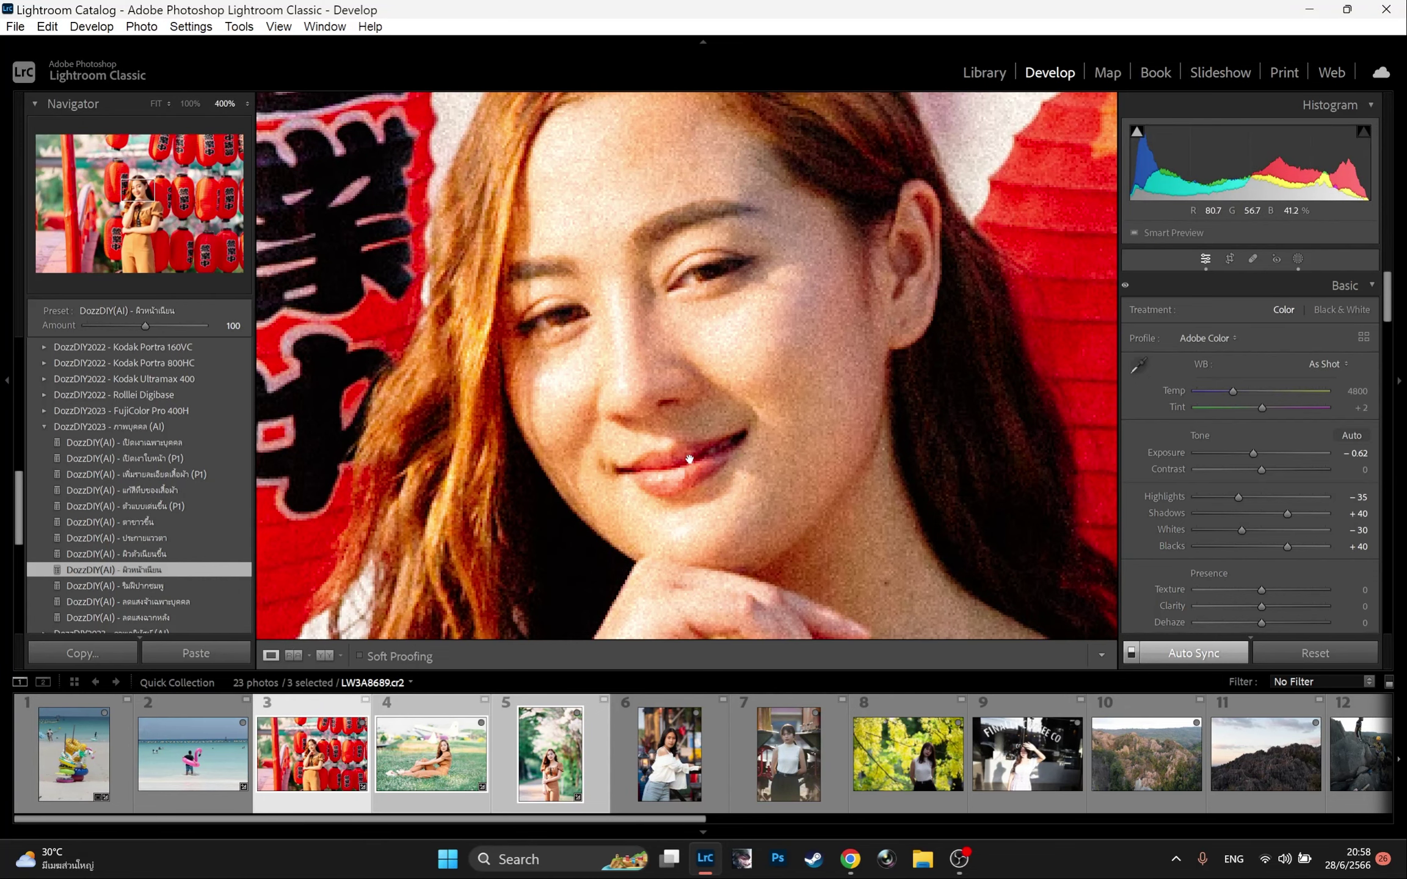
{"action": "left_click", "coordinate": [172, 554]}
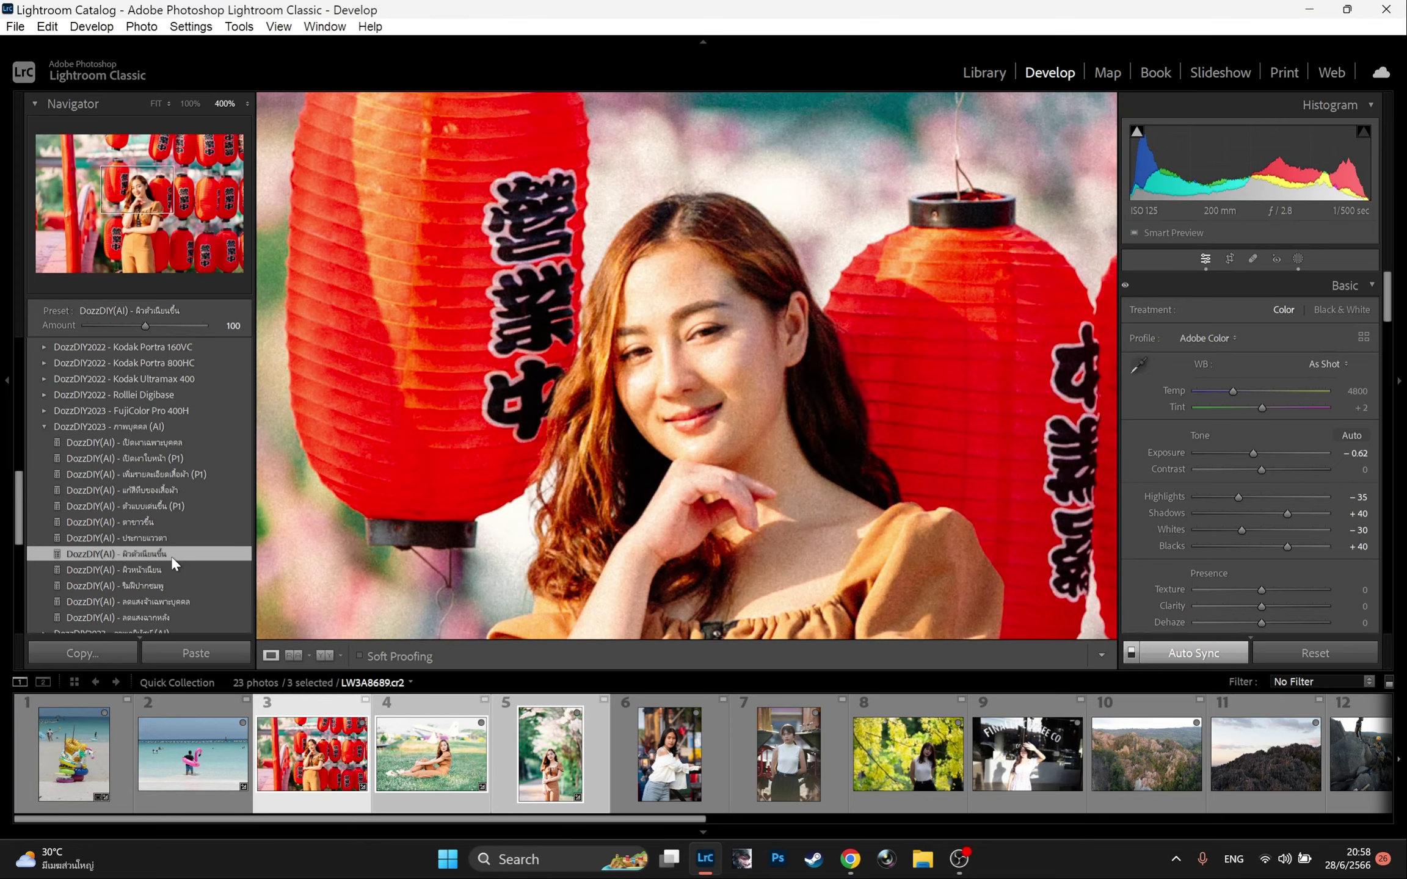
{"action": "left_click", "coordinate": [604, 435]}
{"action": "left_click", "coordinate": [604, 435]}
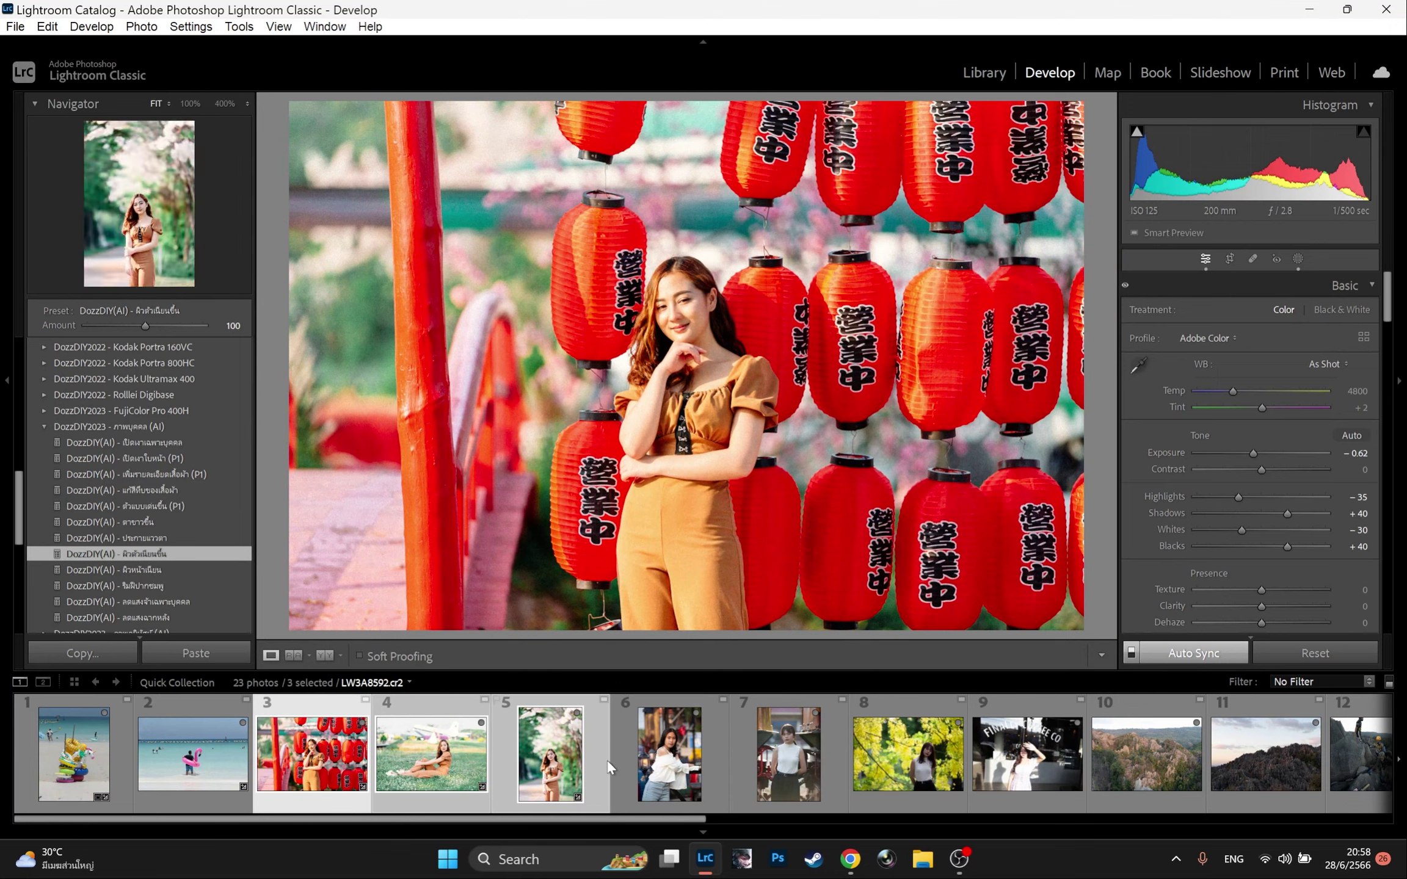
- Select only the vertical portrait under the blossoms and crop away part of the area above the woman's head in two passes
{"action": "left_click", "coordinate": [656, 763]}
{"action": "left_click", "coordinate": [549, 763]}
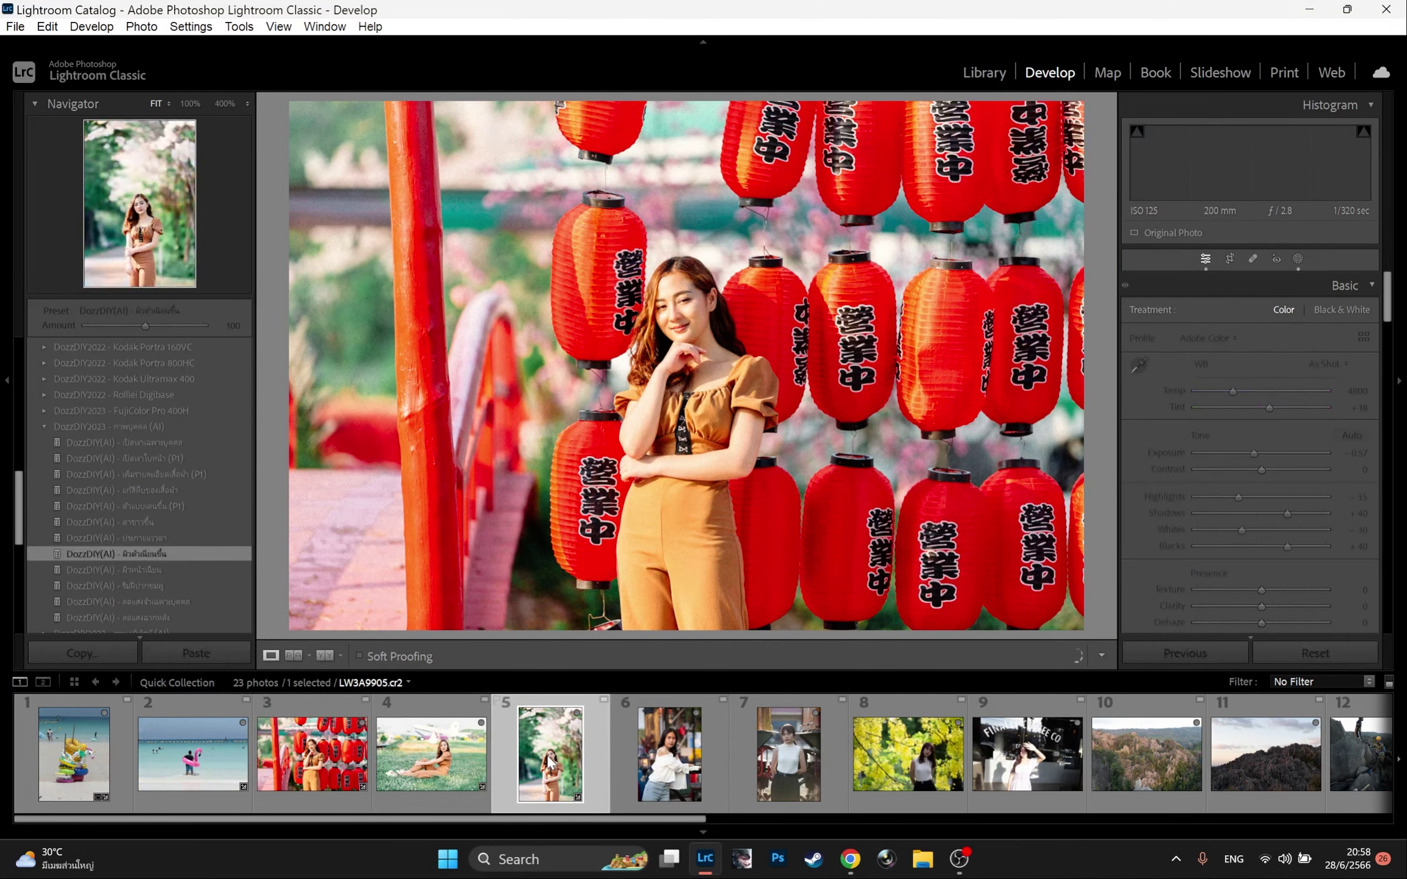
{"action": "left_click", "coordinate": [1228, 260]}
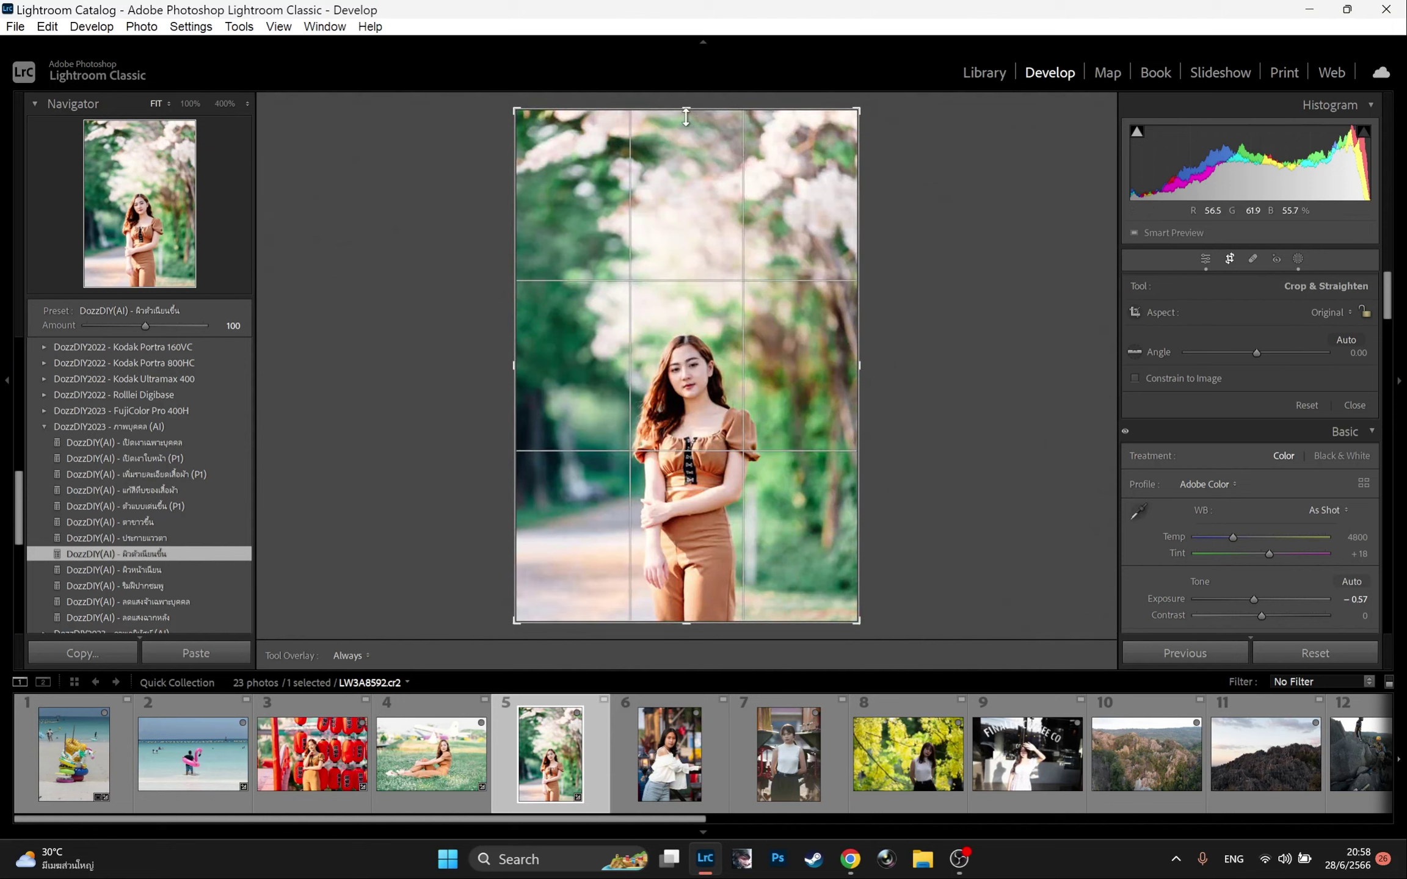
{"action": "left_click_drag", "start_coordinate": [686, 116], "coordinate": [676, 221]}
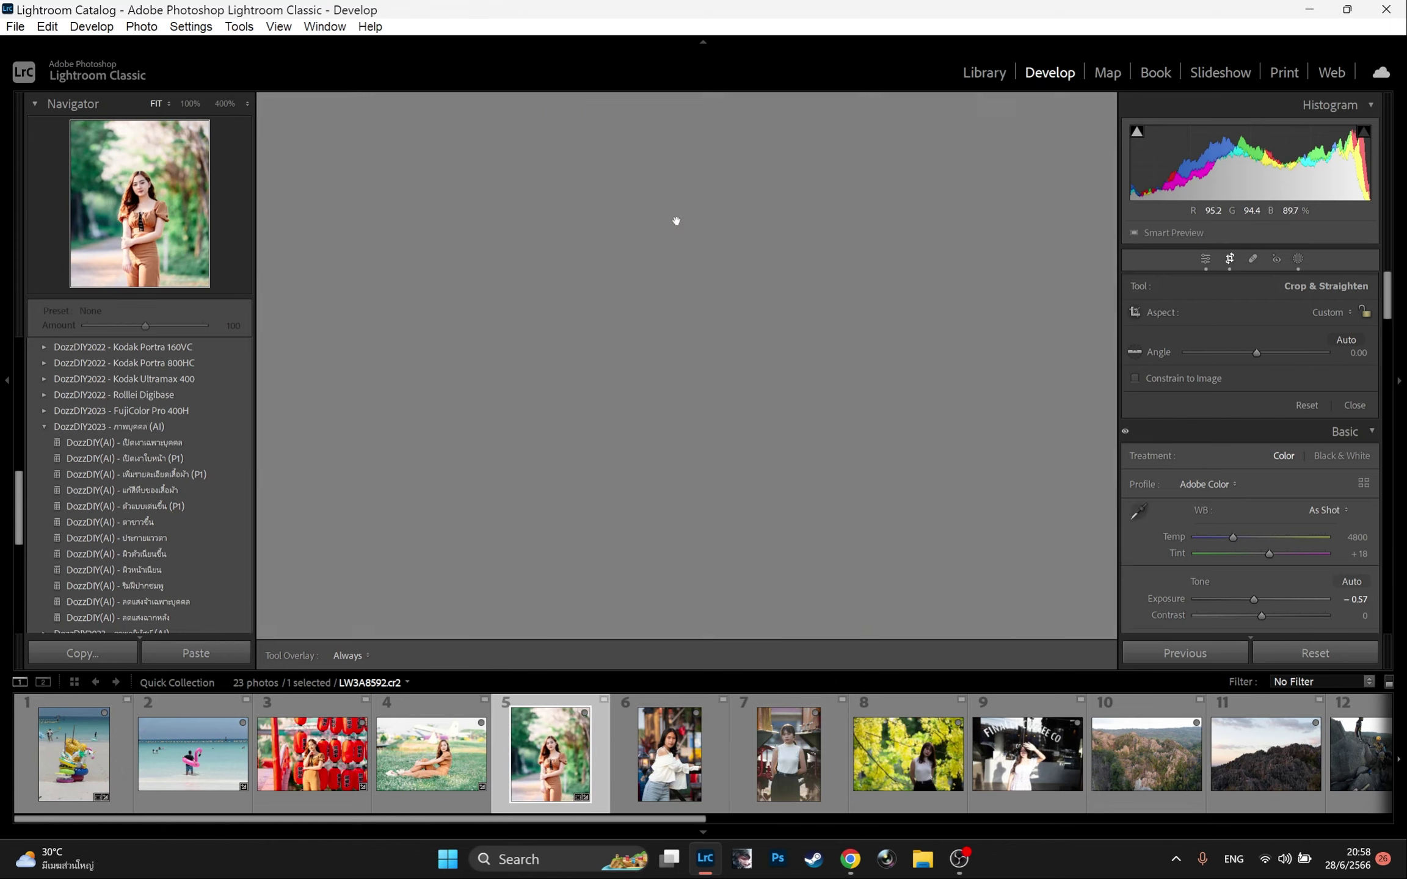
{"action": "key", "text": "Return"}
{"action": "key", "text": "Caps_Lock"}
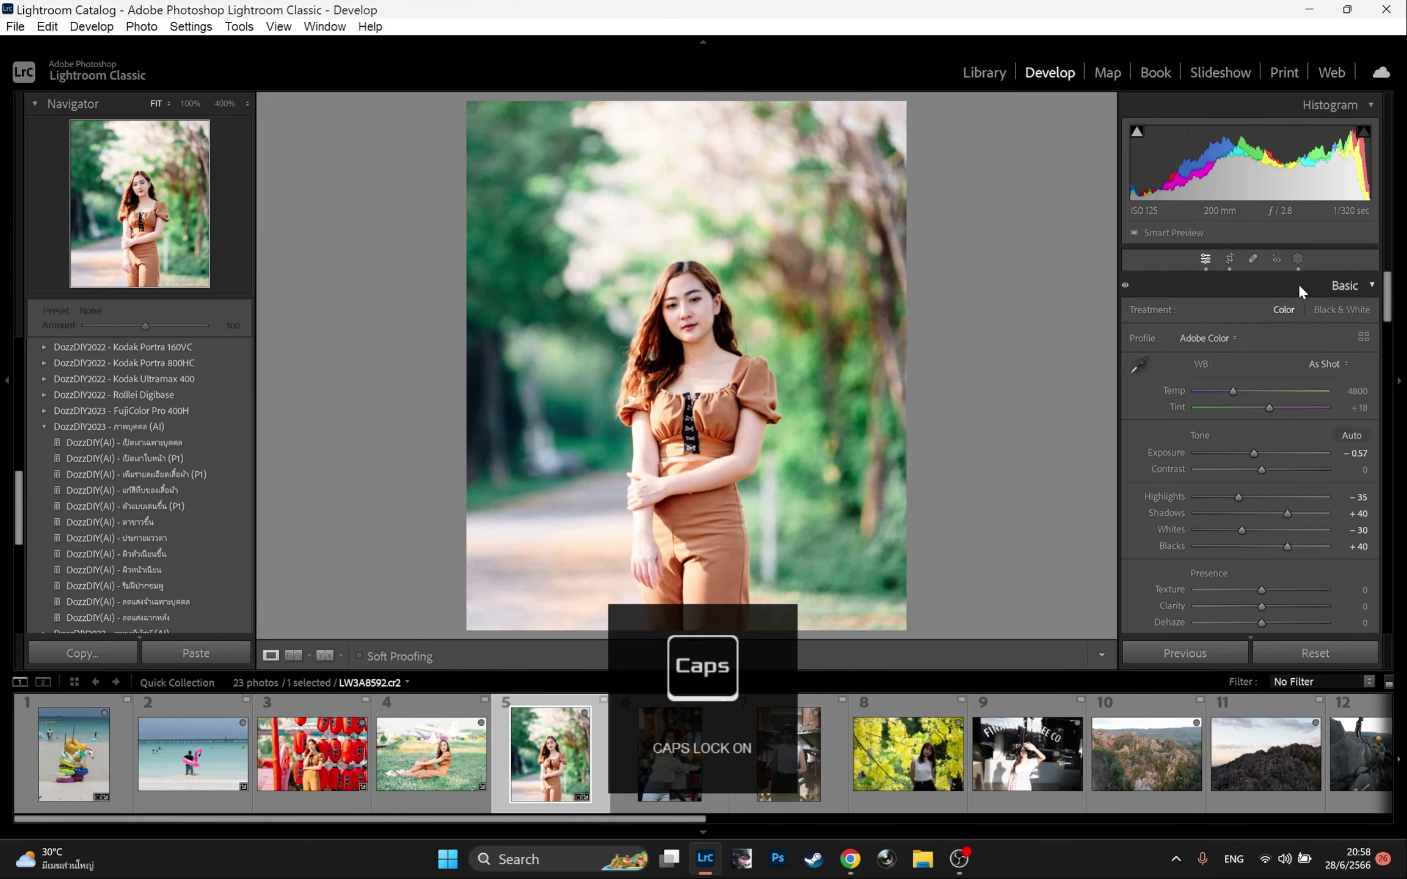
{"action": "key", "text": "Caps_Lock"}
{"action": "left_click", "coordinate": [1230, 259]}
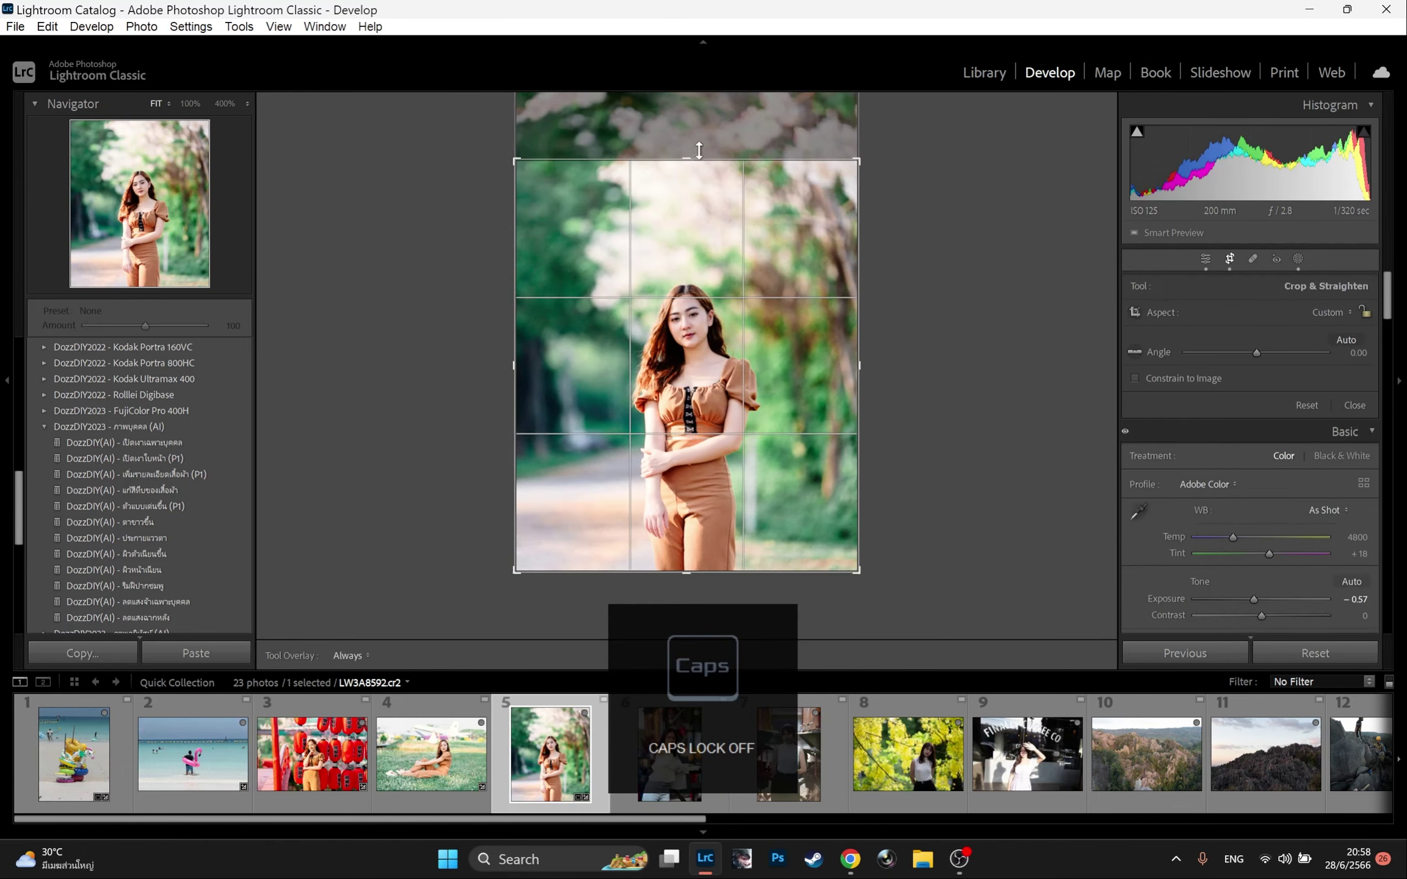
{"action": "left_click_drag", "start_coordinate": [700, 150], "coordinate": [696, 205]}
{"action": "key", "text": "Return"}
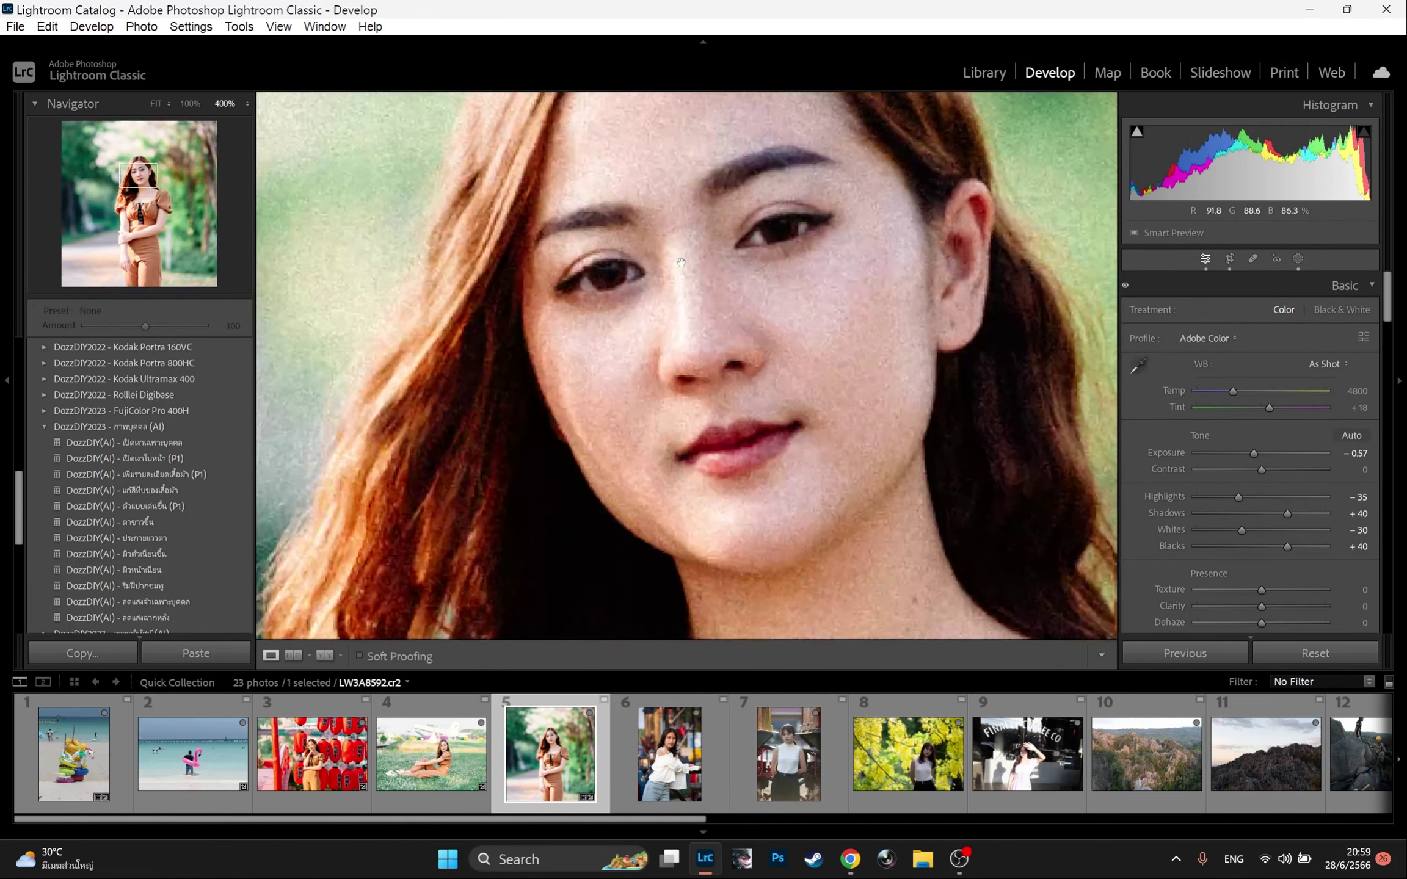
- Check the woman's face up close in the cropped portrait and apply the DozzDIY(AI) - ประกายแววตา preset
{"action": "left_click", "coordinate": [680, 265]}
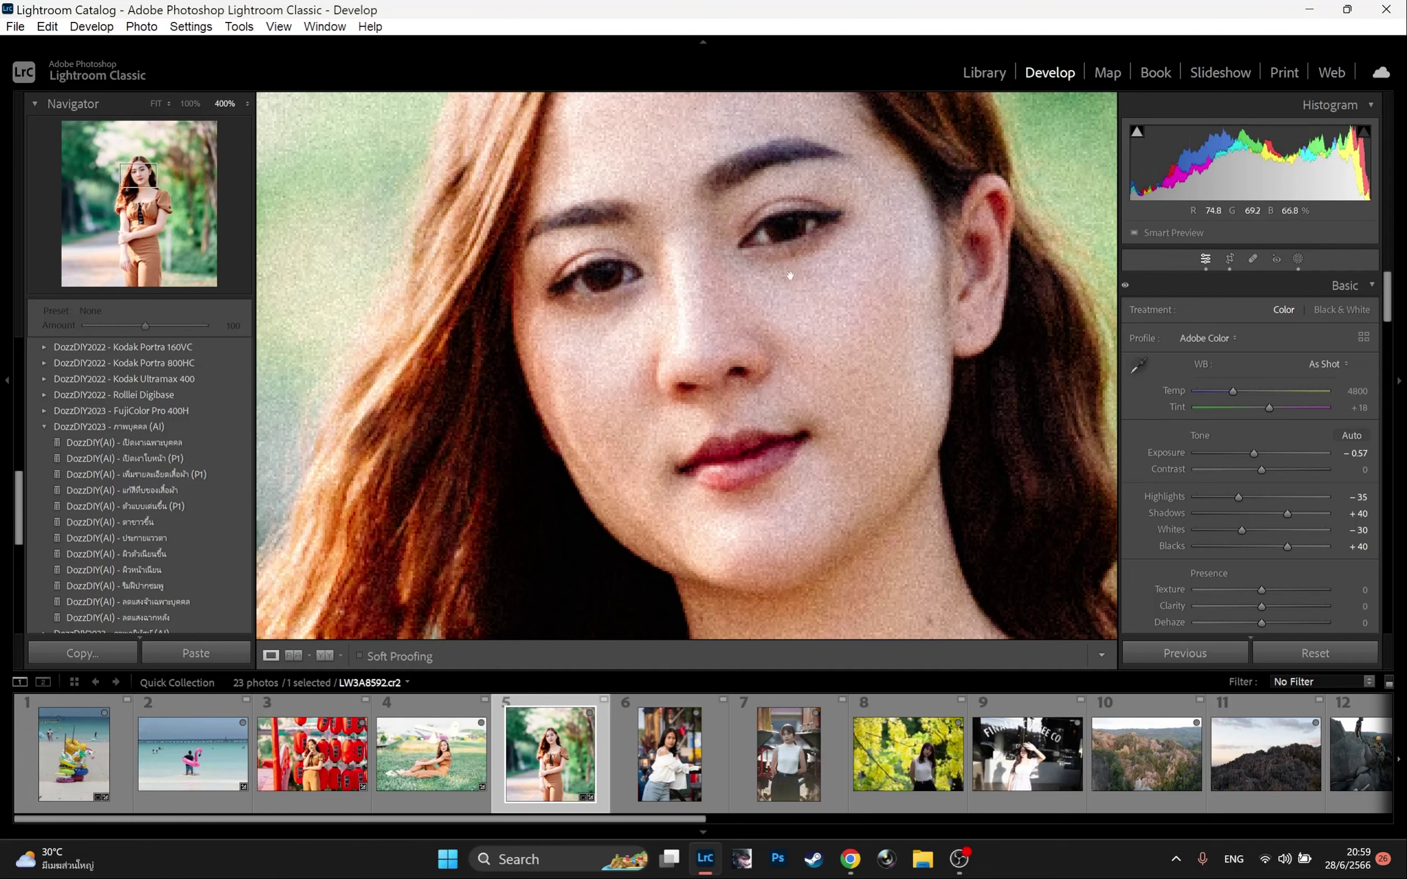
{"action": "left_click", "coordinate": [764, 291]}
{"action": "left_click", "coordinate": [233, 536]}
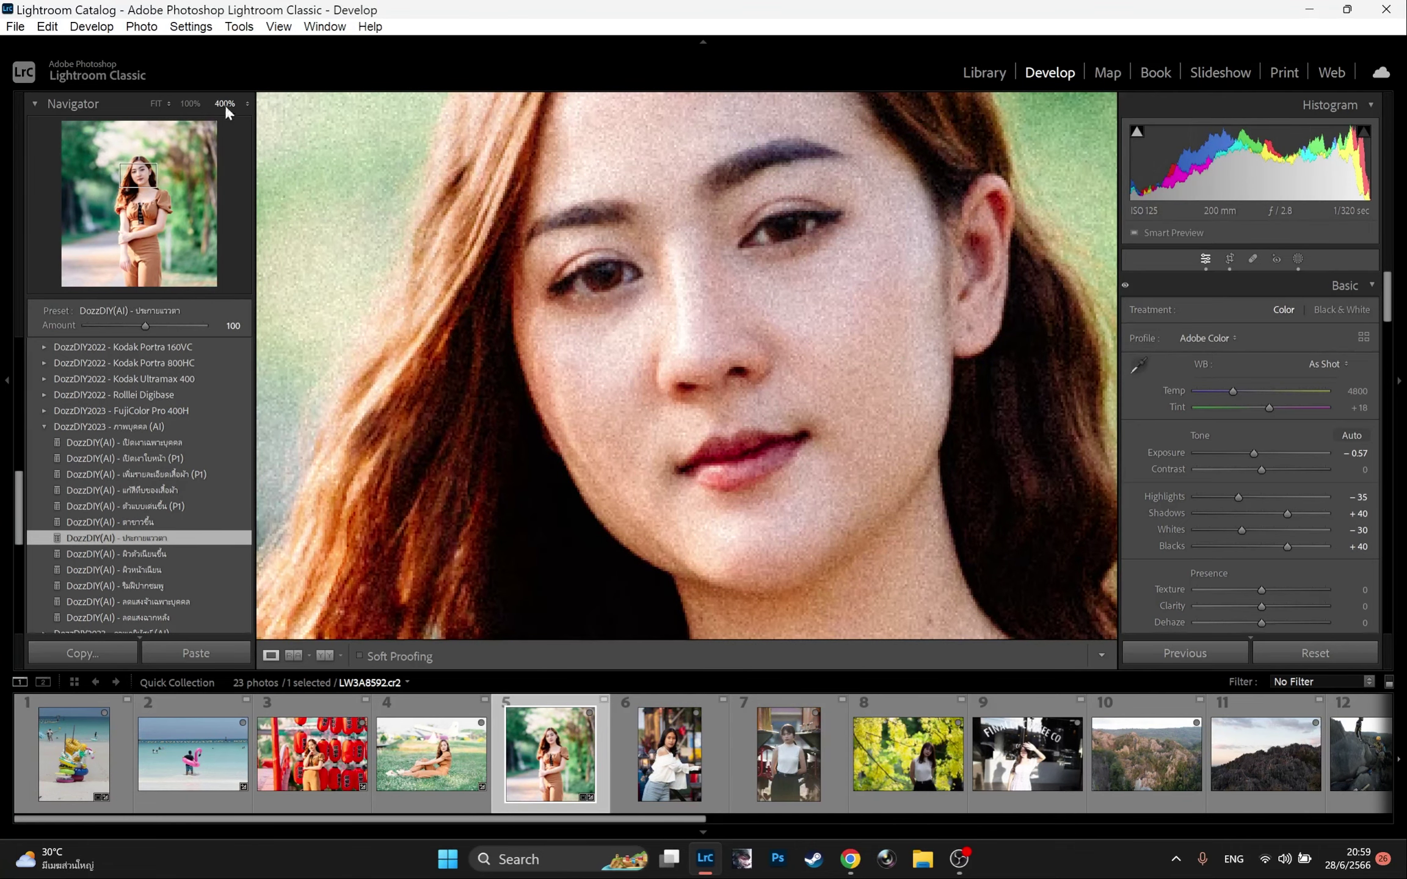
- Examine the woman's eyes at 800% magnification and compare the portrait before and after editing
{"action": "left_click", "coordinate": [247, 104]}
{"action": "left_click", "coordinate": [183, 326]}
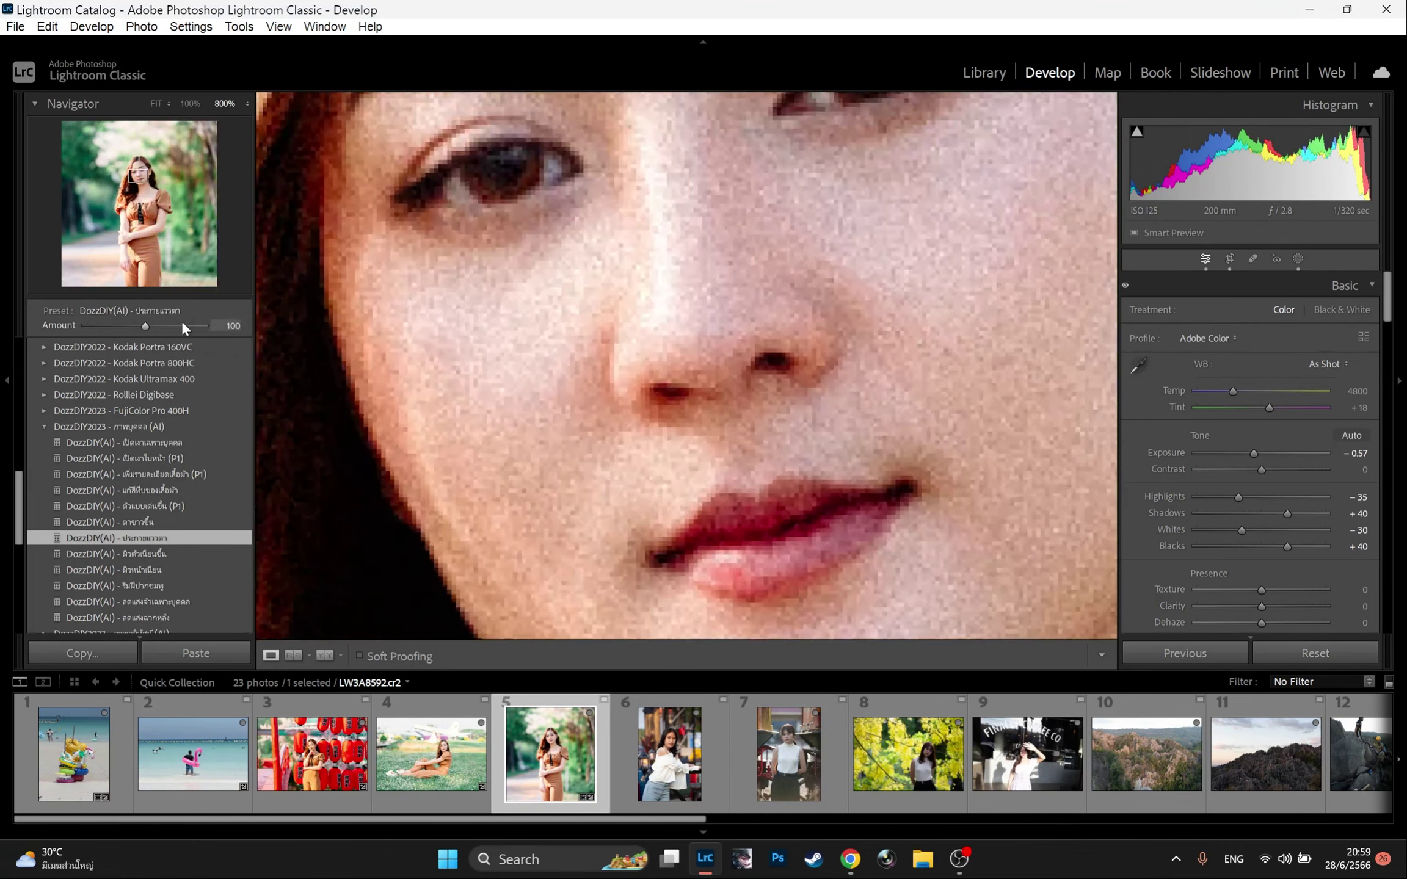
{"action": "left_click_drag", "start_coordinate": [400, 299], "coordinate": [404, 488]}
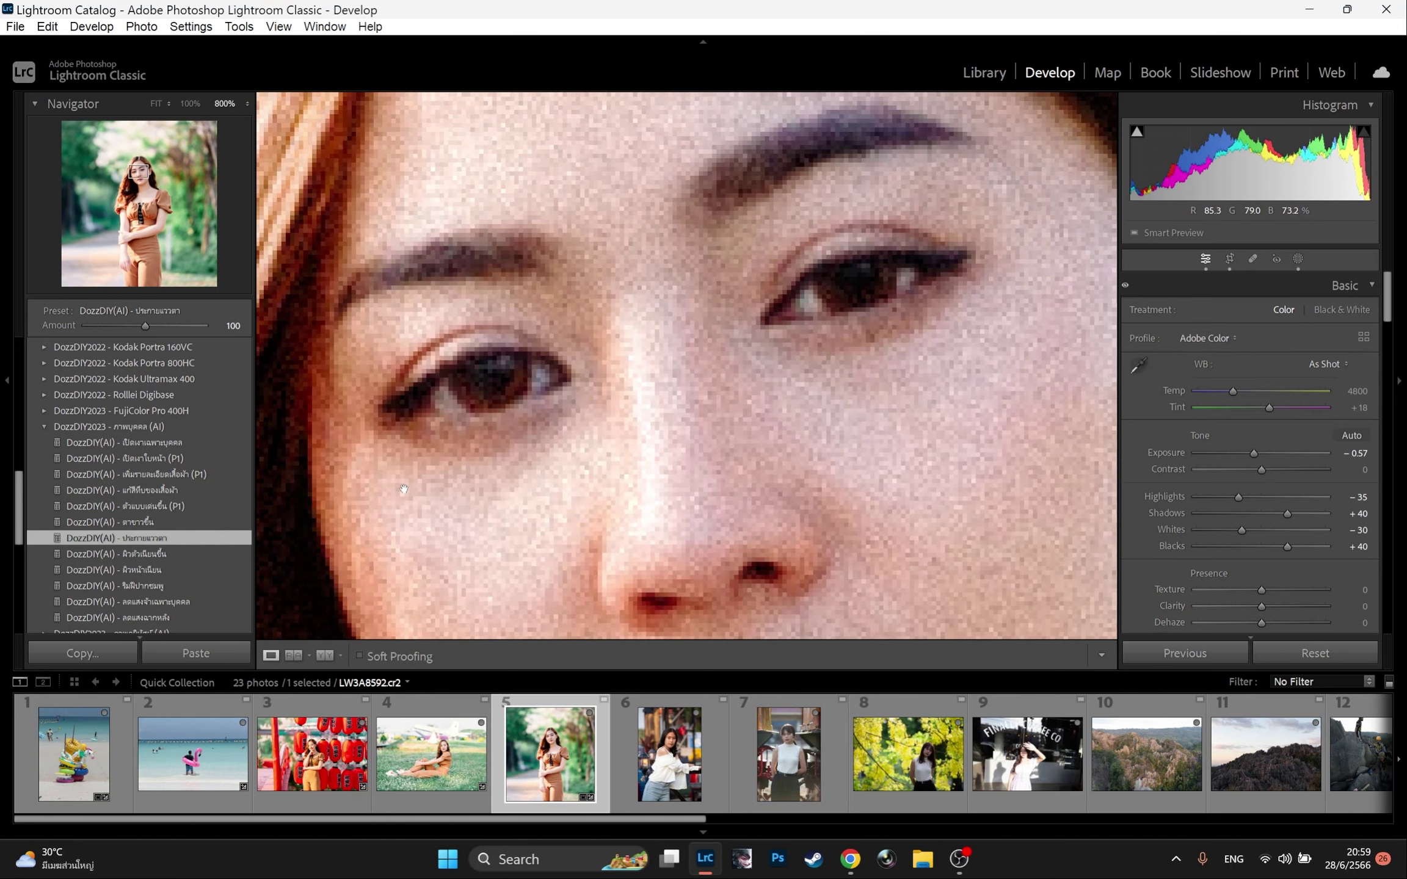
{"action": "key", "text": "backslash"}
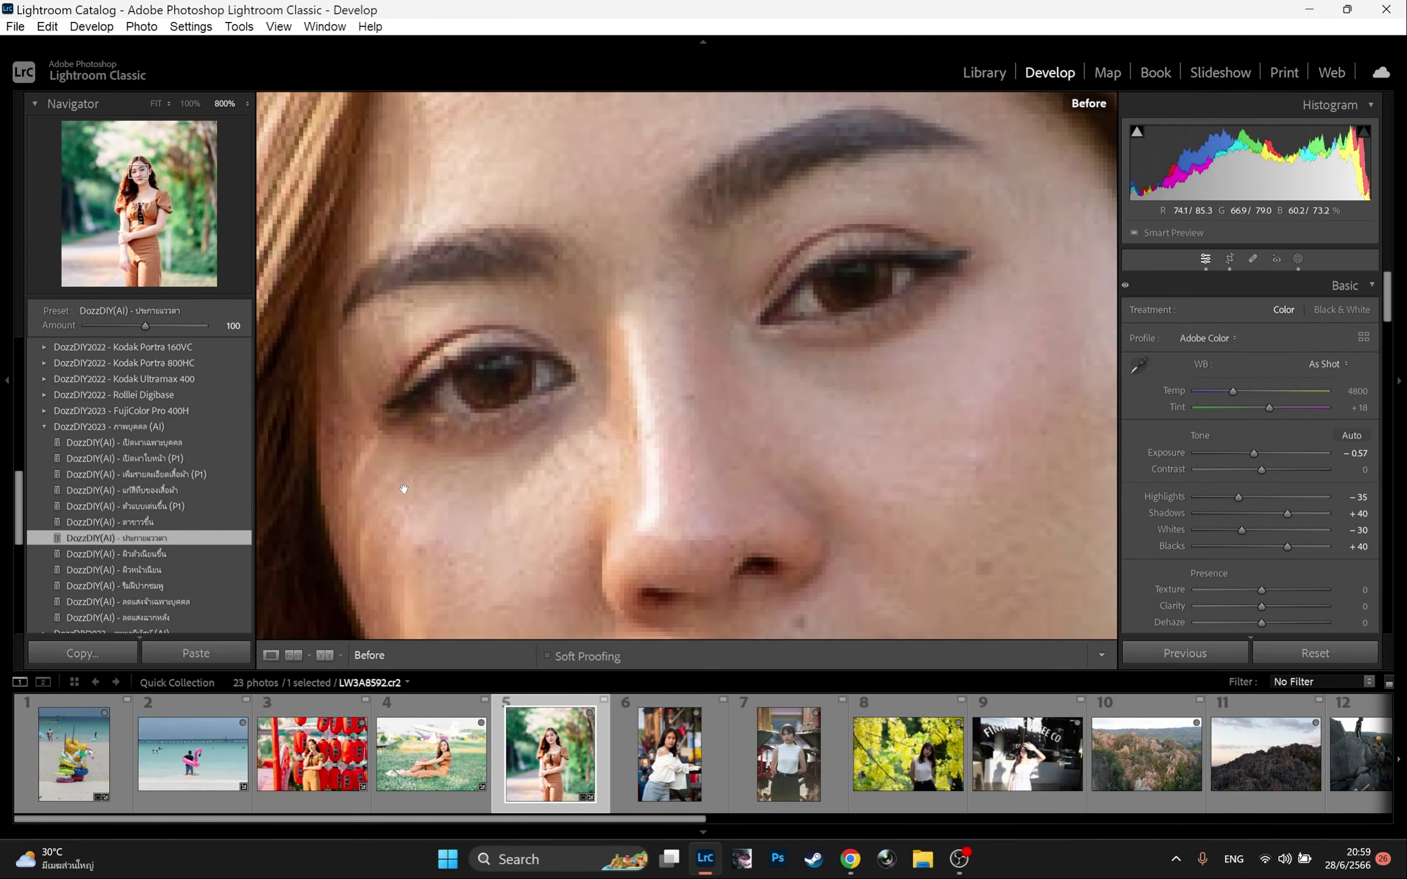
{"action": "key", "text": "backslash"}
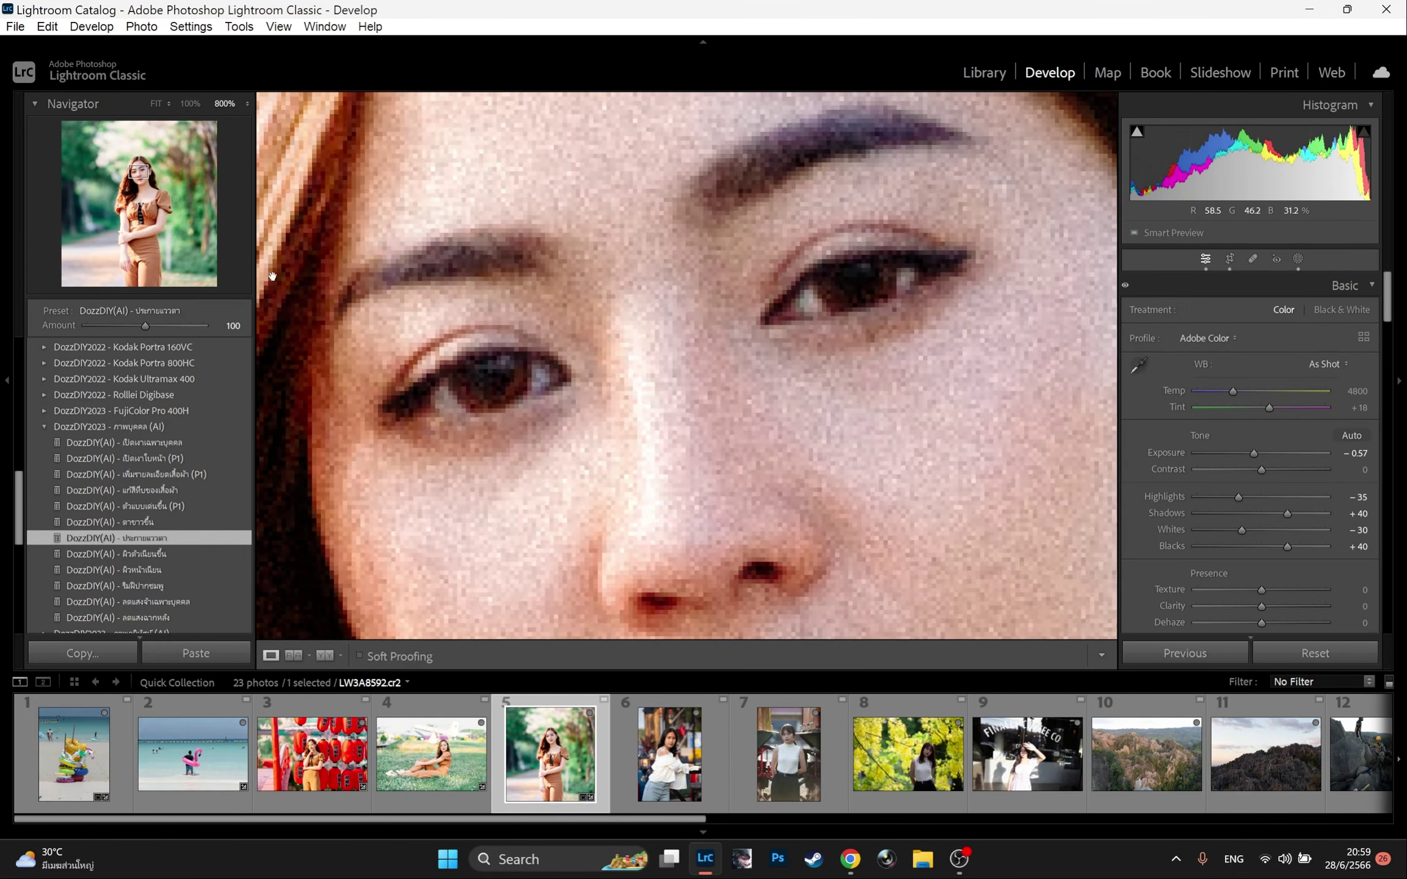
{"action": "key", "text": "z"}
{"action": "key", "text": "z"}
- Set the Contrast of the people mask covering her eyes to -38
{"action": "left_click", "coordinate": [1298, 259]}
{"action": "left_click", "coordinate": [1092, 168]}
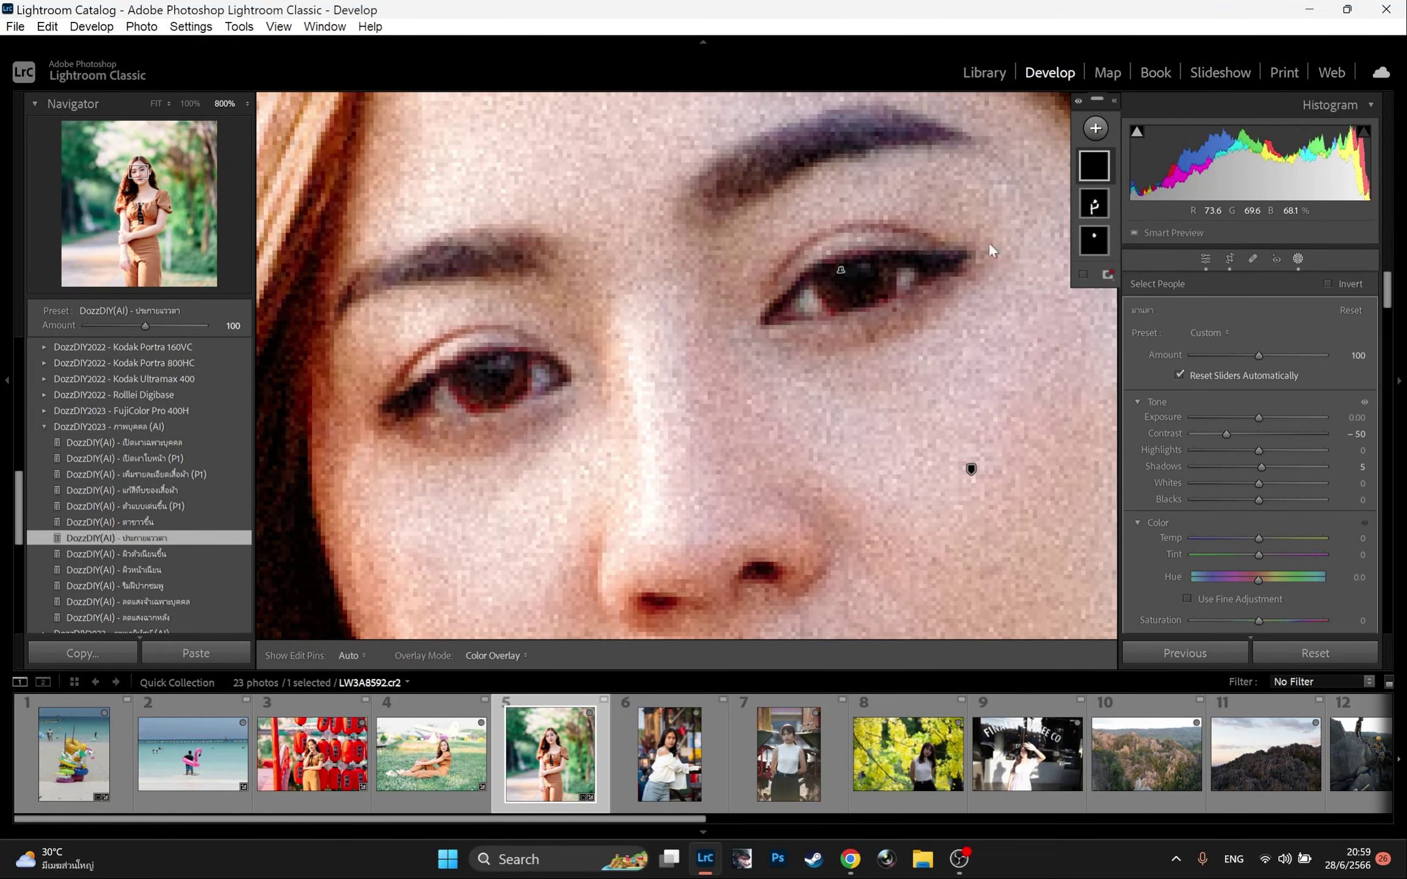
{"action": "mouse_move", "coordinate": [1207, 433]}
{"action": "left_mouse_down"}
{"action": "mouse_move", "coordinate": [1187, 433]}
{"action": "mouse_move", "coordinate": [1245, 434]}
{"action": "mouse_move", "coordinate": [1194, 433]}
{"action": "left_mouse_up"}
{"action": "left_click_drag", "start_coordinate": [1214, 433], "coordinate": [1234, 433]}
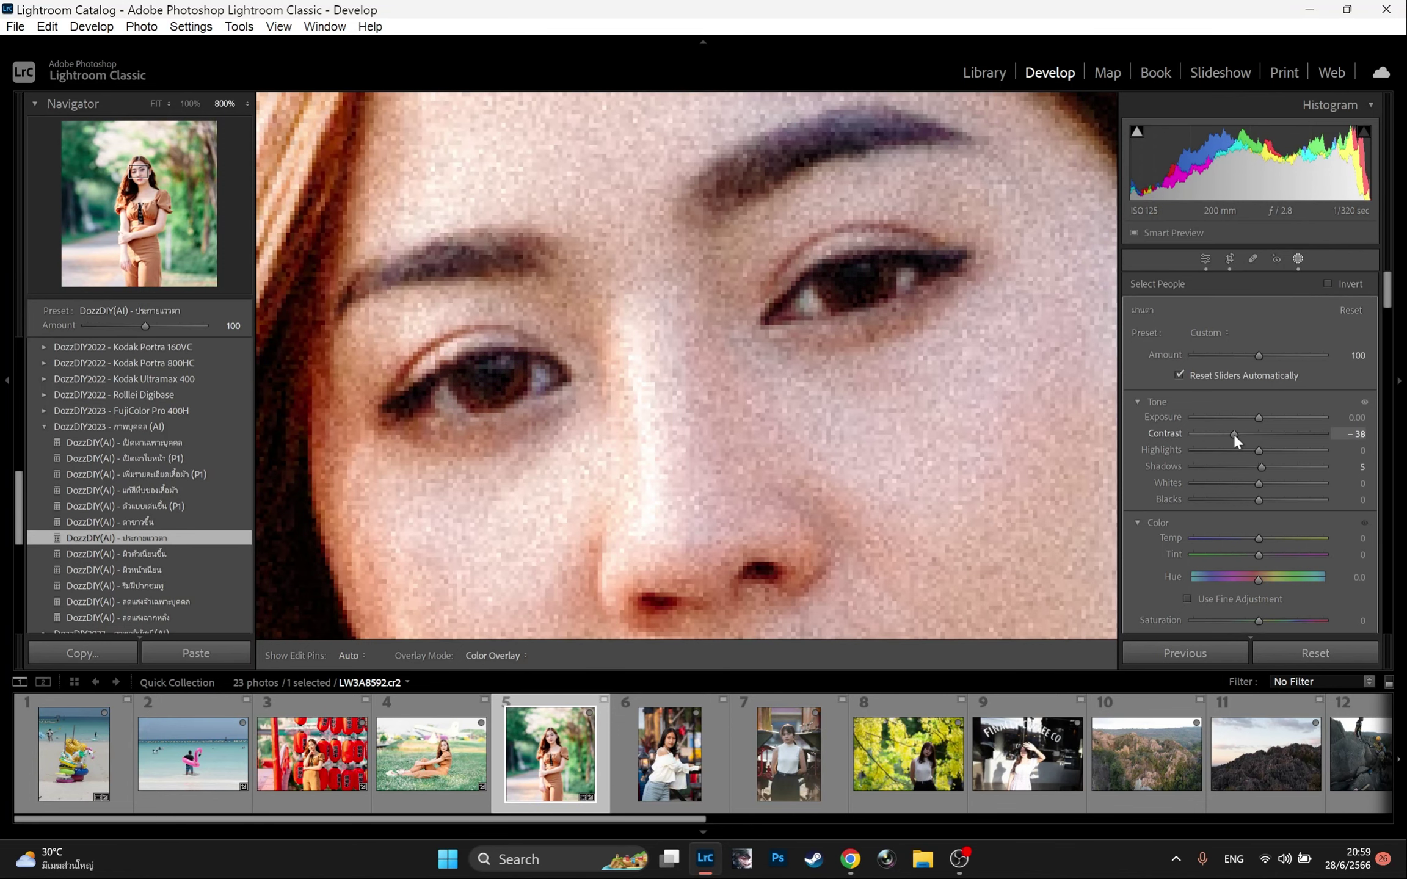
- Reapply the DozzDIY(AI) - ประกายแววตา preset at an amount of 118 and check the portrait at 100% magnification
{"action": "key", "text": "ctrl+minus"}
{"action": "left_click", "coordinate": [94, 538]}
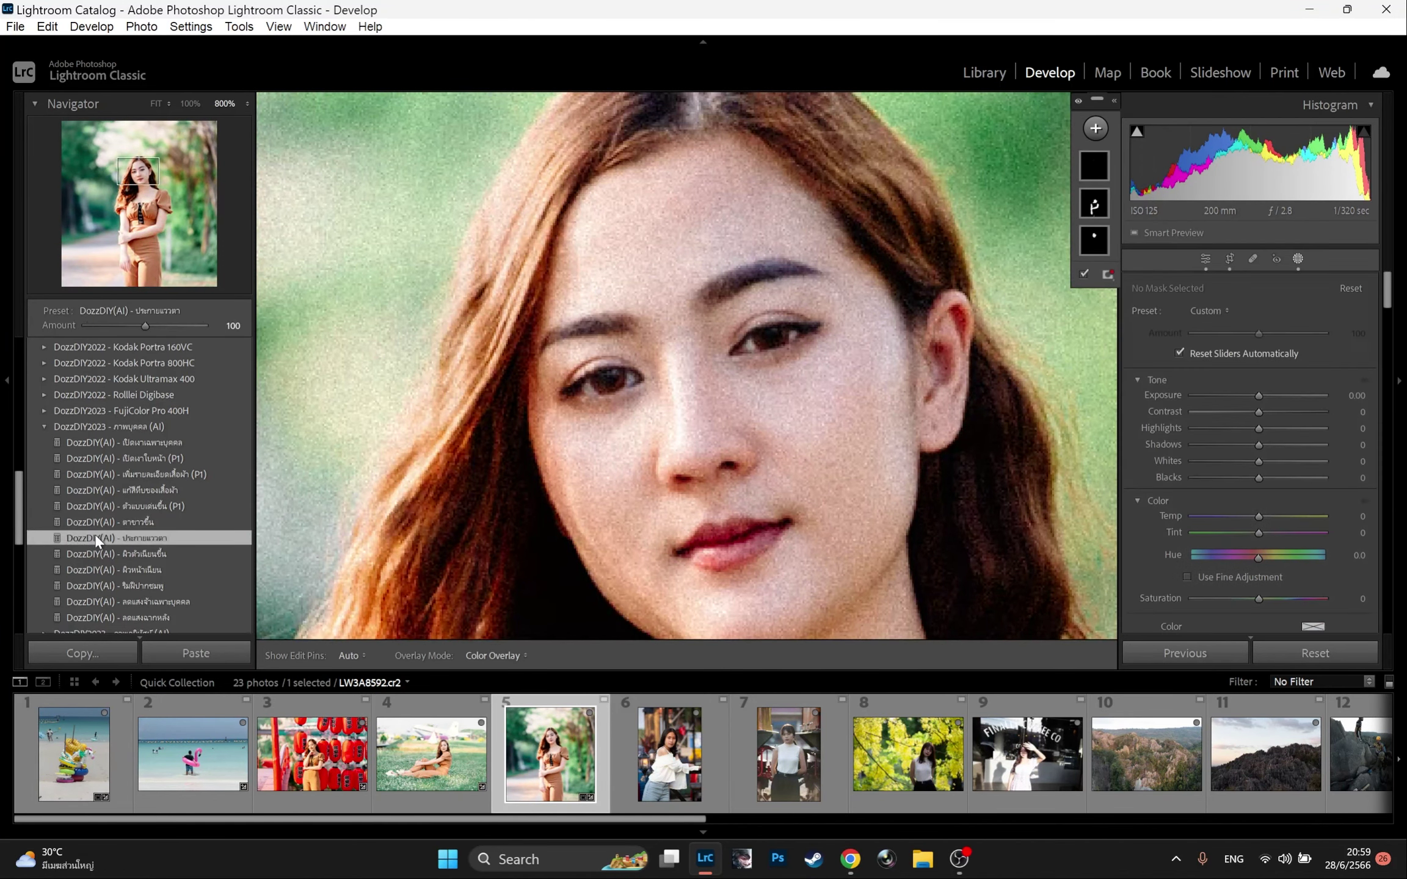
{"action": "key", "text": "ctrl+plus"}
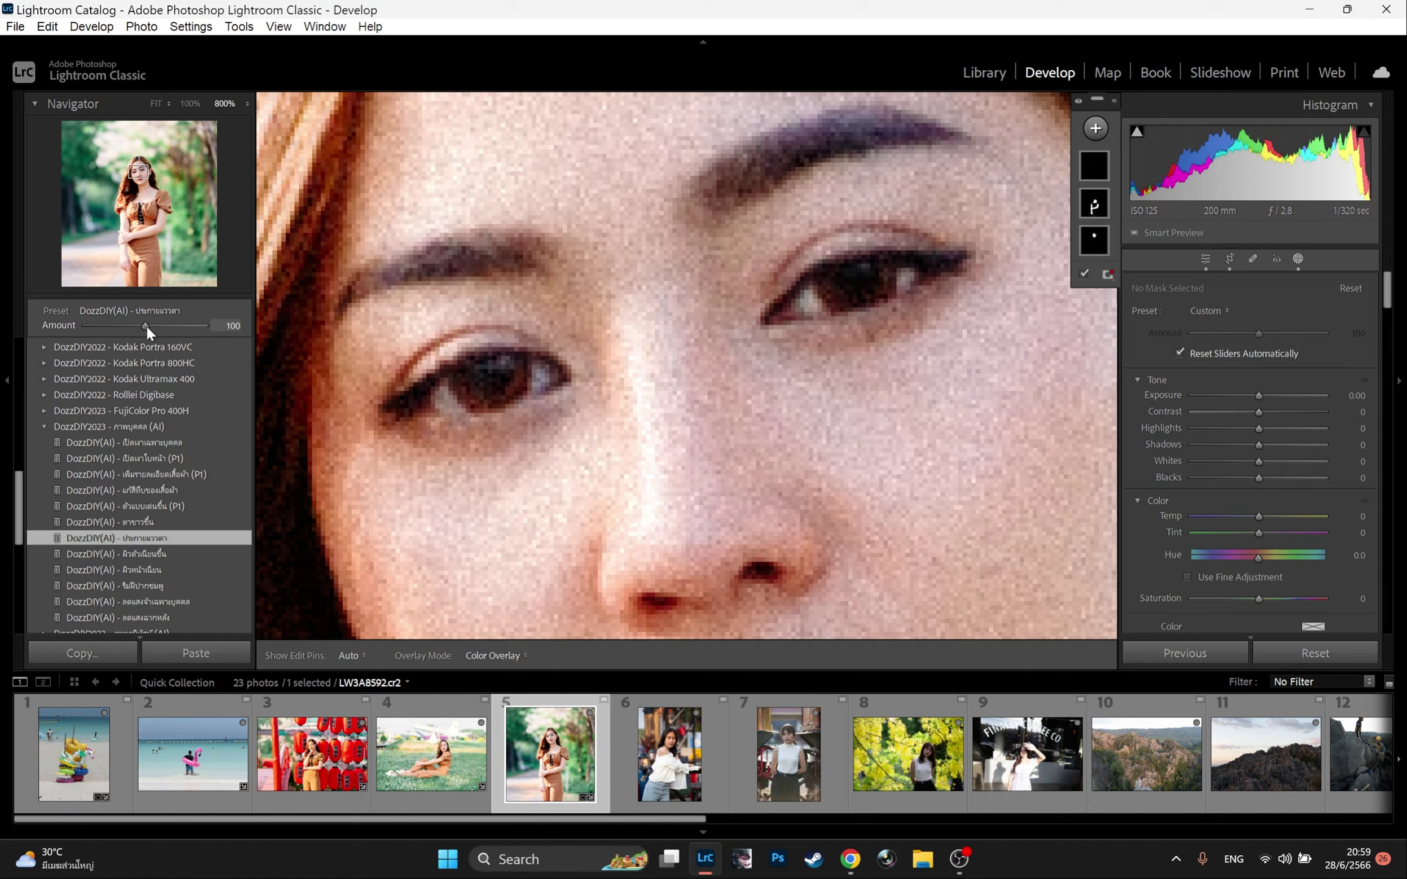
{"action": "left_click_drag", "start_coordinate": [147, 327], "coordinate": [158, 329]}
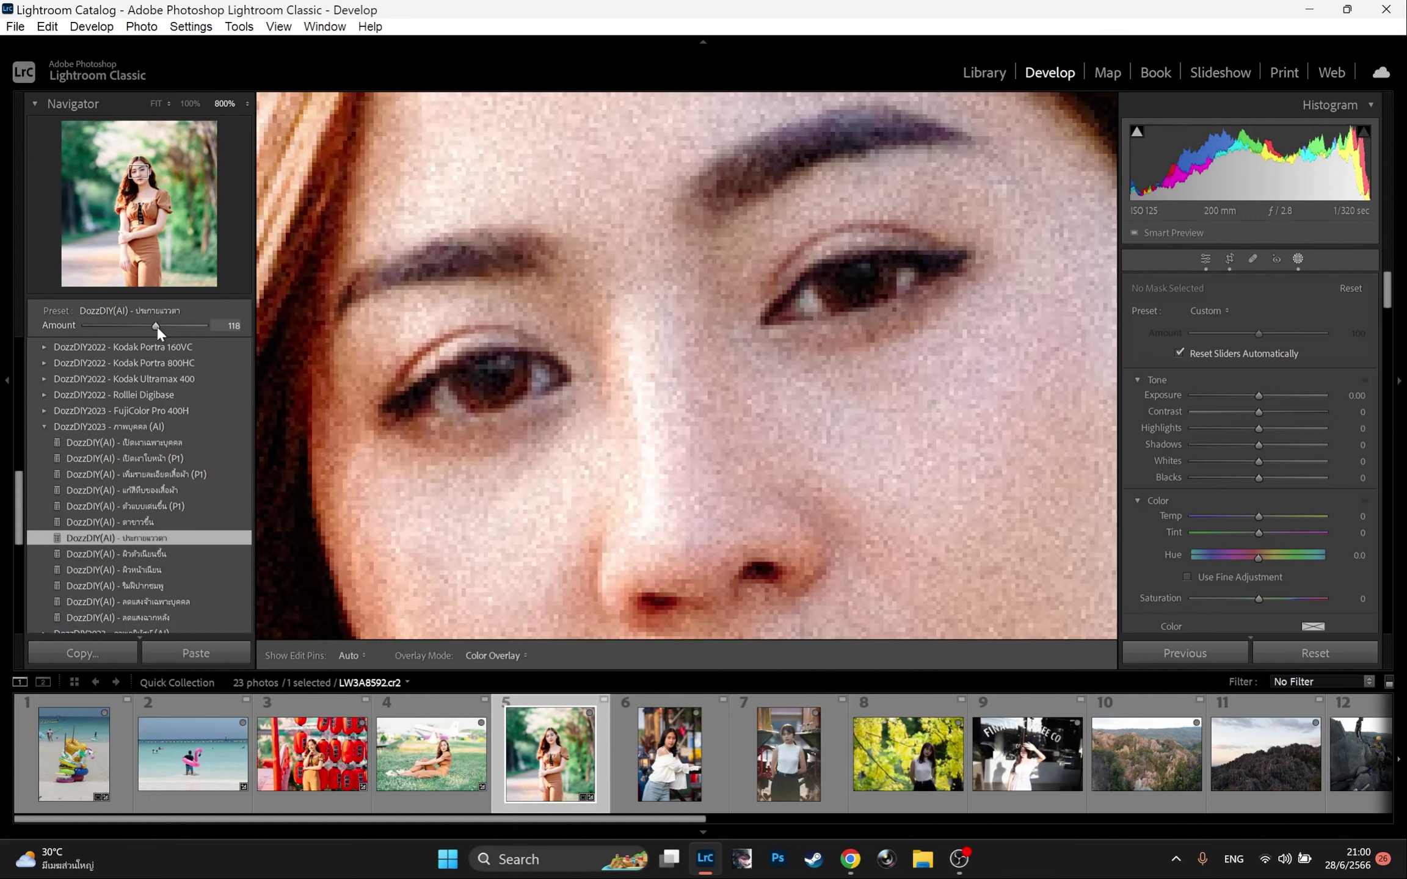
{"action": "left_click", "coordinate": [191, 104]}
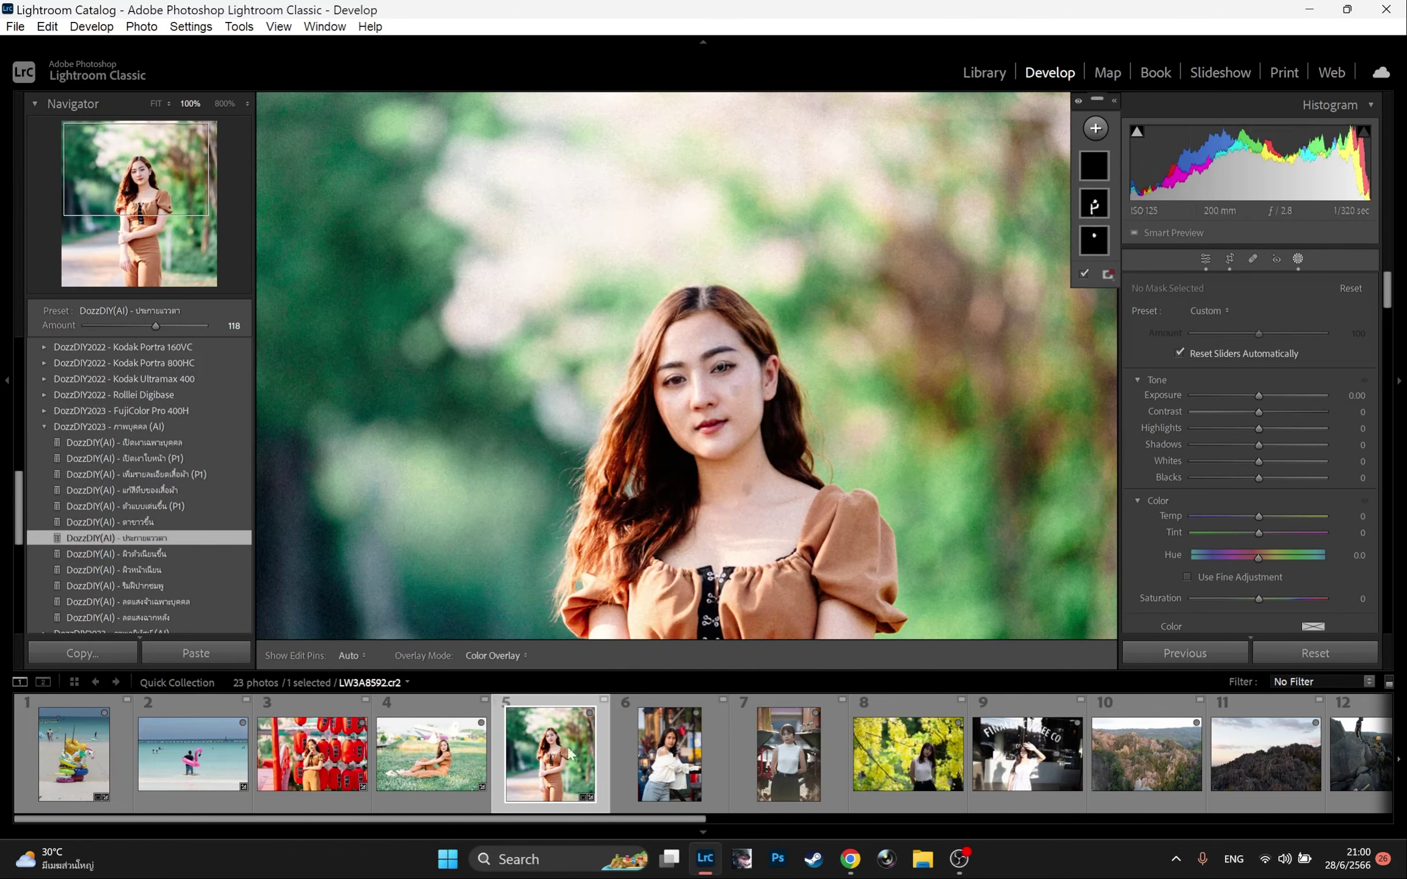
- Apply the DozzDIY - Kodak ULTRAMAX 400 [เย็น] preset to the portrait of the woman in a white top beside the lamp
{"action": "left_click", "coordinate": [670, 755]}
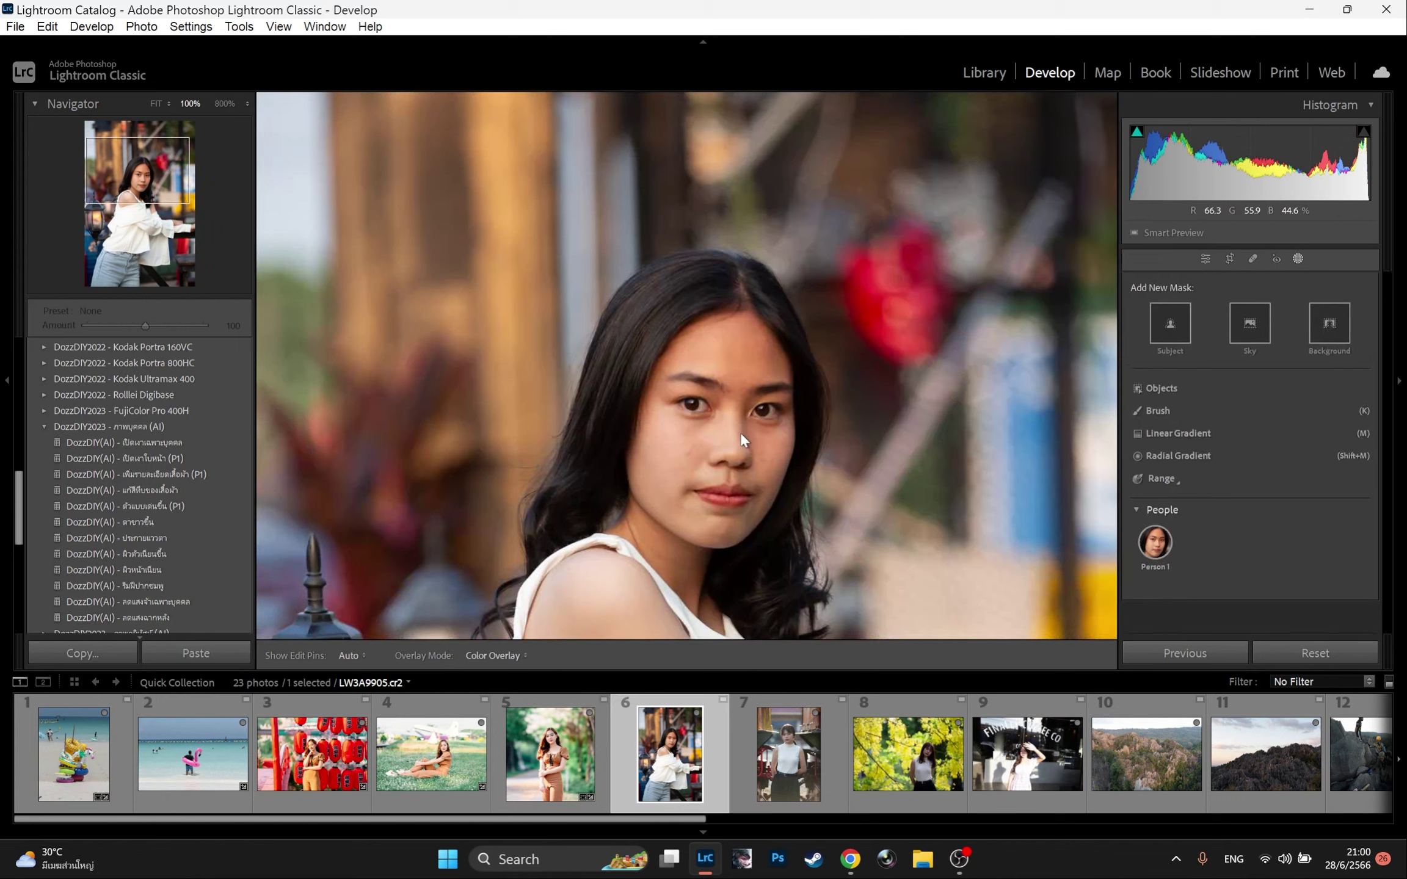
{"action": "left_click", "coordinate": [1205, 259]}
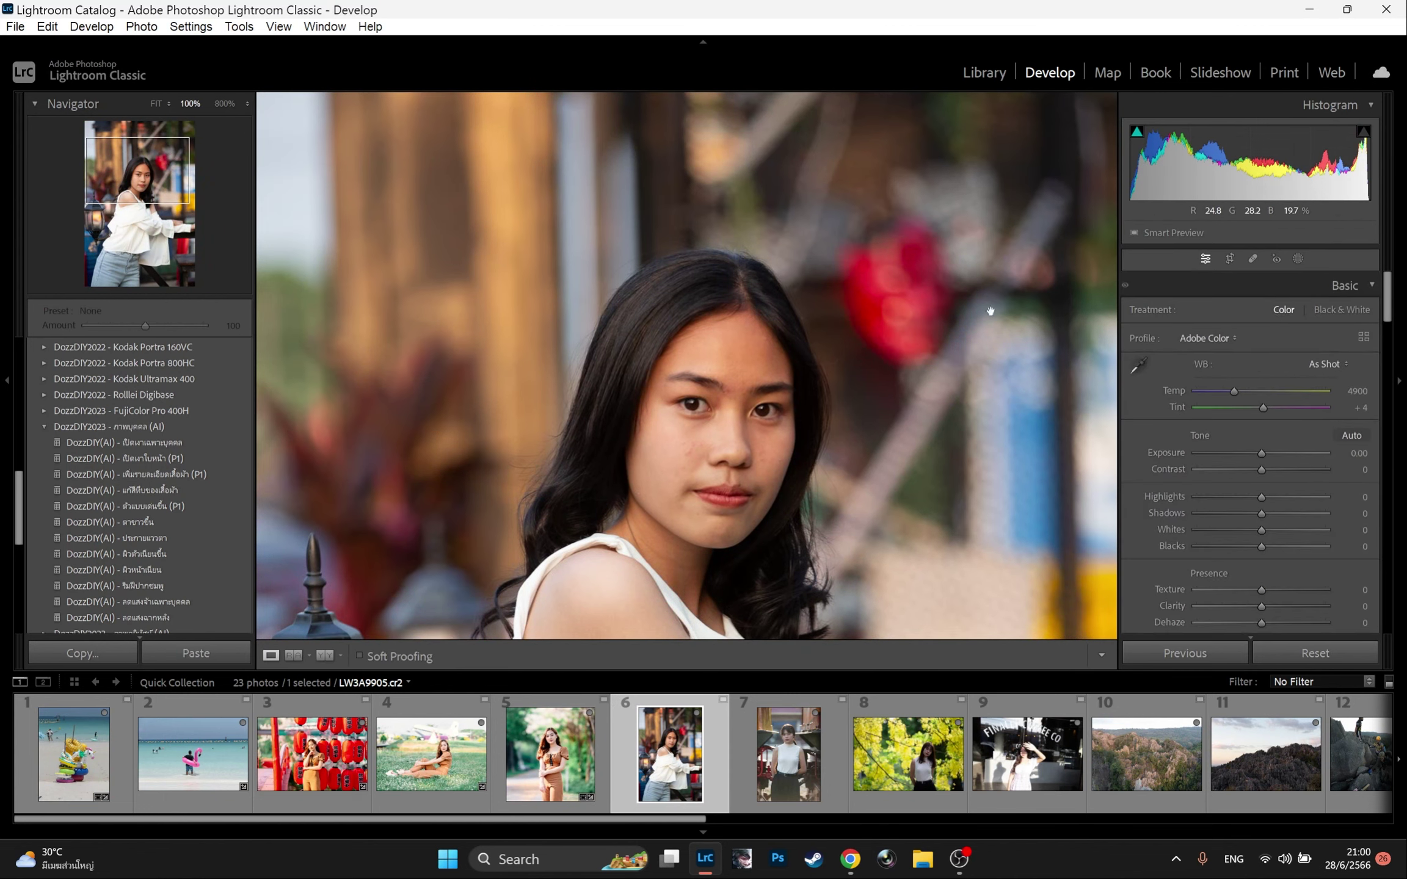
{"action": "left_click", "coordinate": [597, 465]}
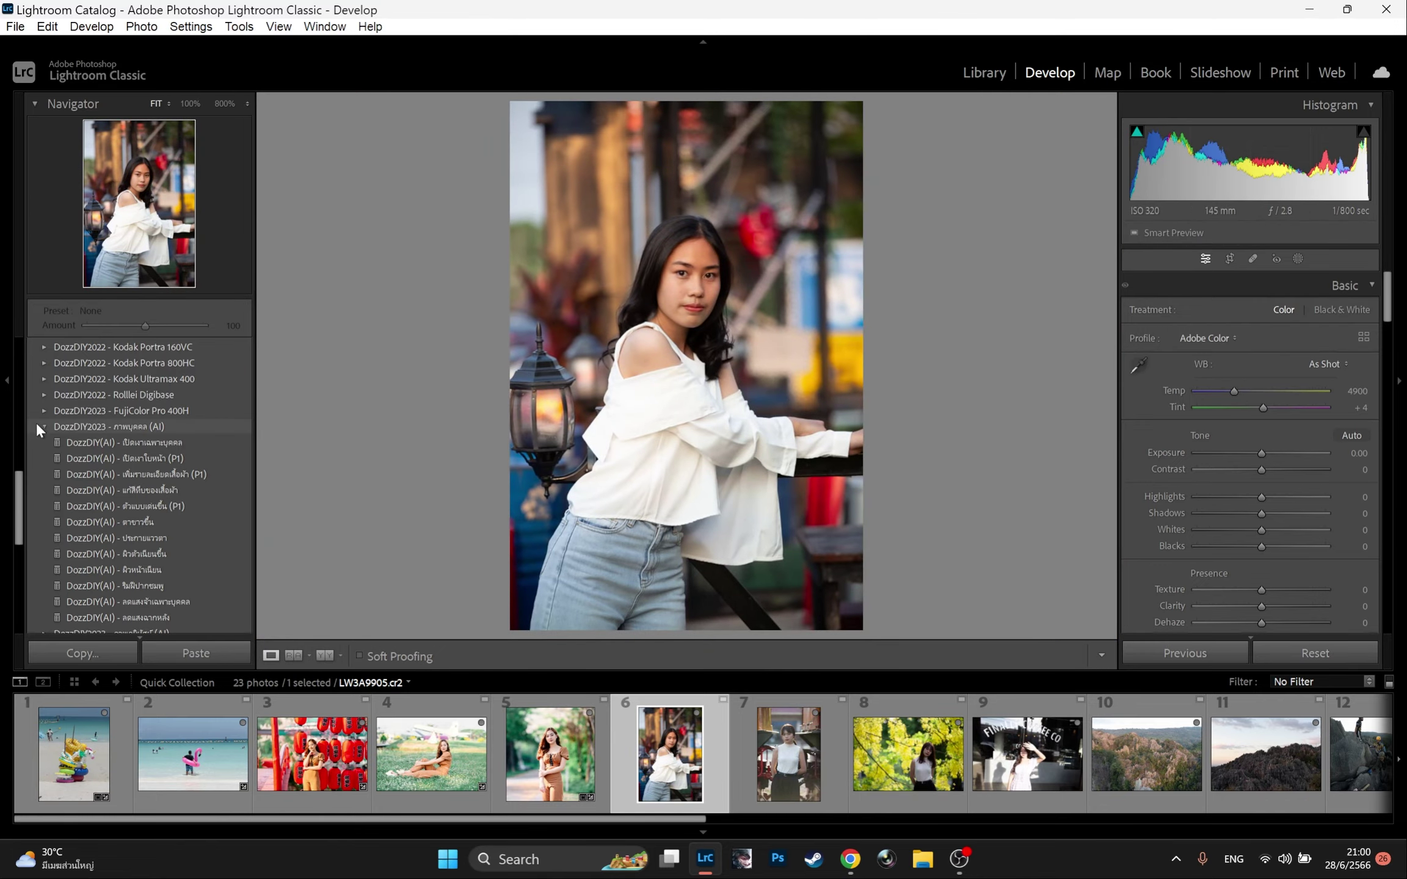
{"action": "scroll", "coordinate": [43, 425], "scroll_direction": "down", "scroll_amount": 6}
{"action": "scroll", "coordinate": [93, 455], "scroll_direction": "up", "scroll_amount": 6}
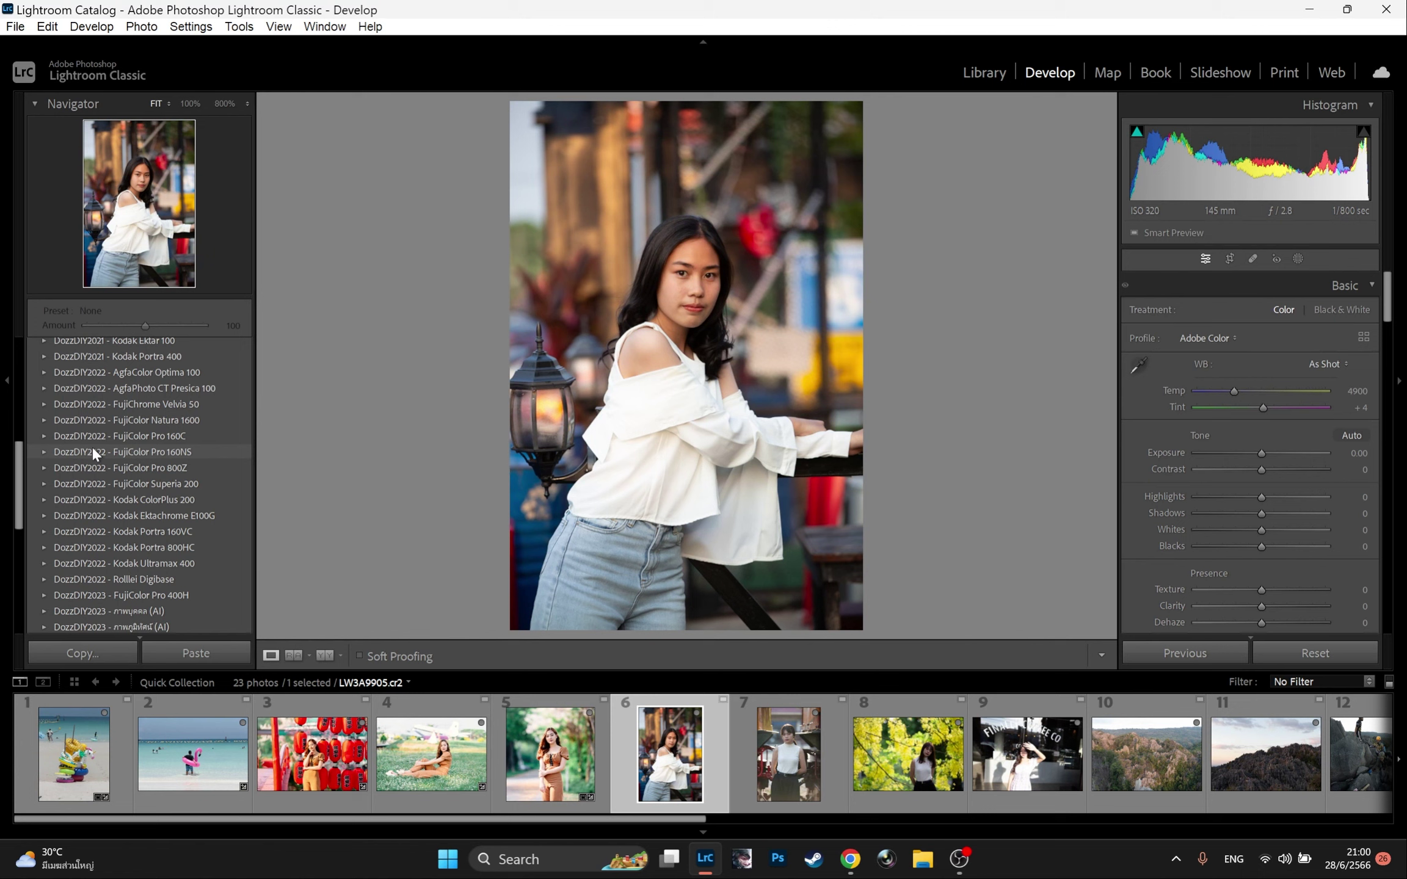
{"action": "scroll", "coordinate": [93, 454], "scroll_direction": "up", "scroll_amount": 1}
{"action": "scroll", "coordinate": [93, 452], "scroll_direction": "down", "scroll_amount": 1}
{"action": "left_click", "coordinate": [43, 563]}
{"action": "scroll", "coordinate": [127, 458], "scroll_direction": "down", "scroll_amount": 2}
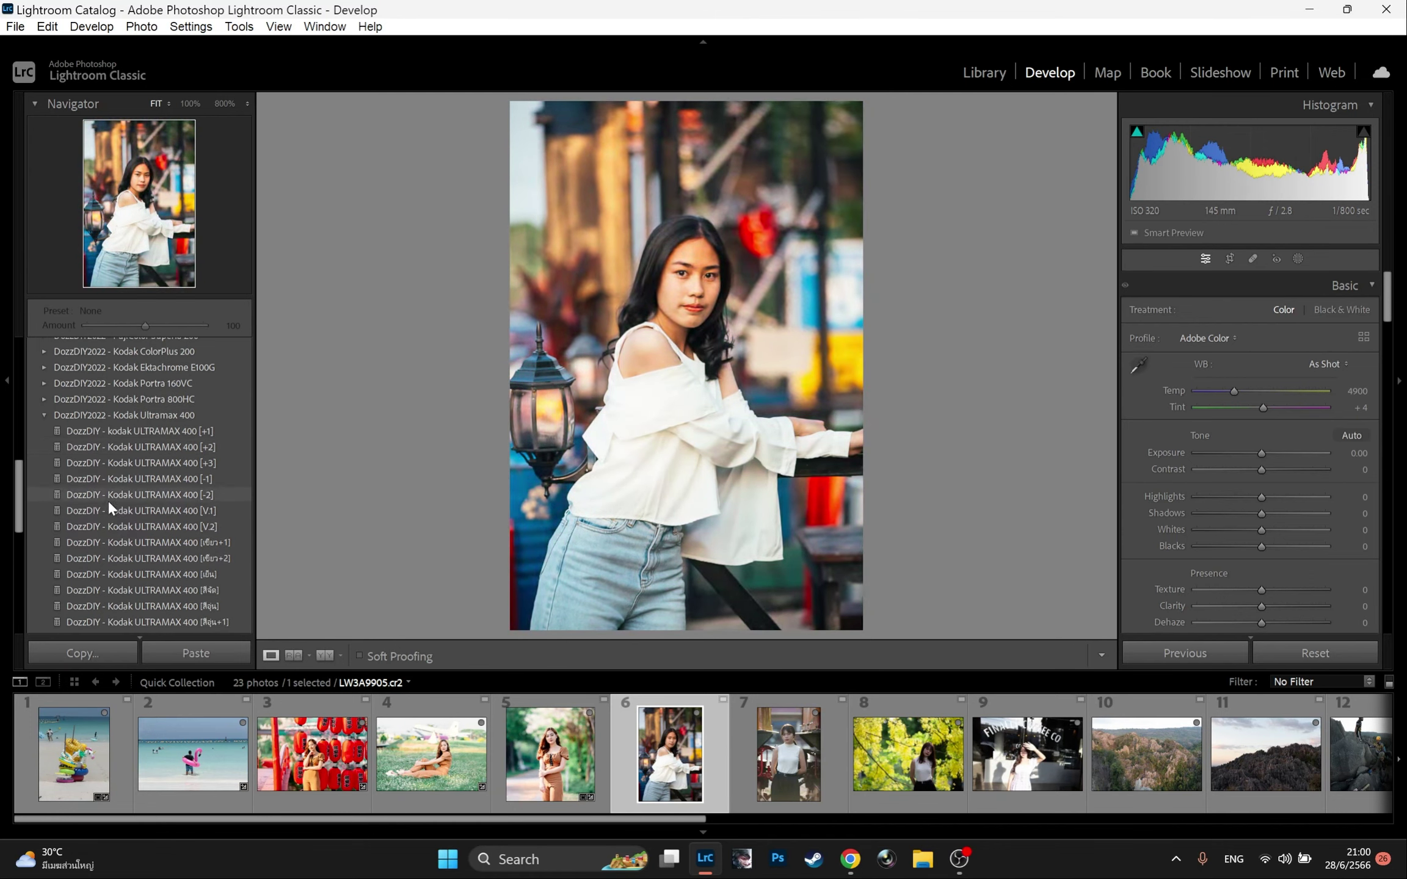
{"action": "left_click", "coordinate": [150, 574]}
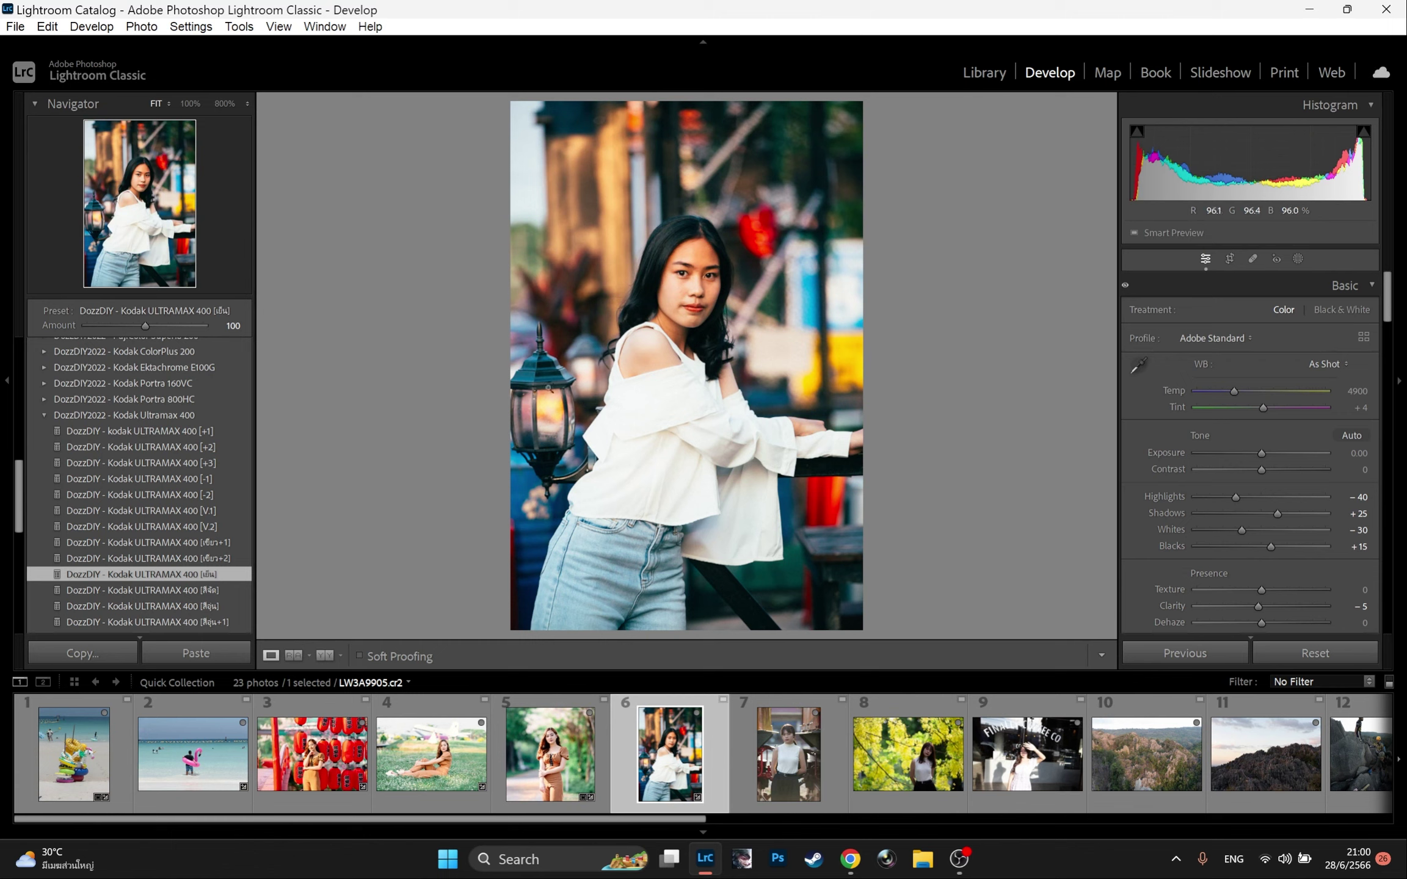
{"action": "left_click", "coordinate": [44, 415]}
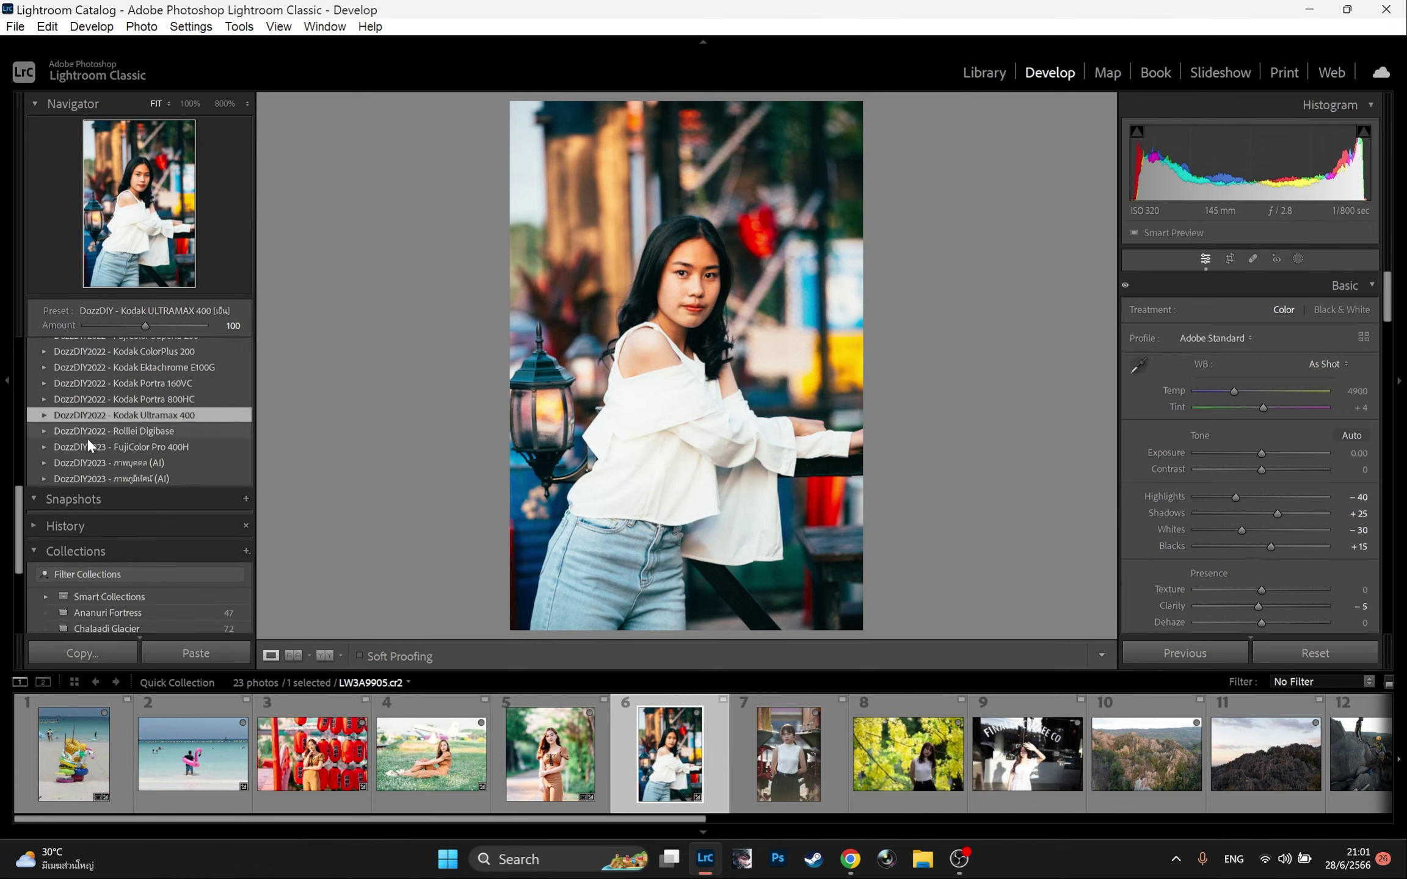
- Add the DozzDIY(AI) presets เปิดเงาเฉพาะบุคคล and ประกายแววตา to the lamp portrait, raising the amount of the ประกายแววตา preset
{"action": "left_click", "coordinate": [43, 462]}
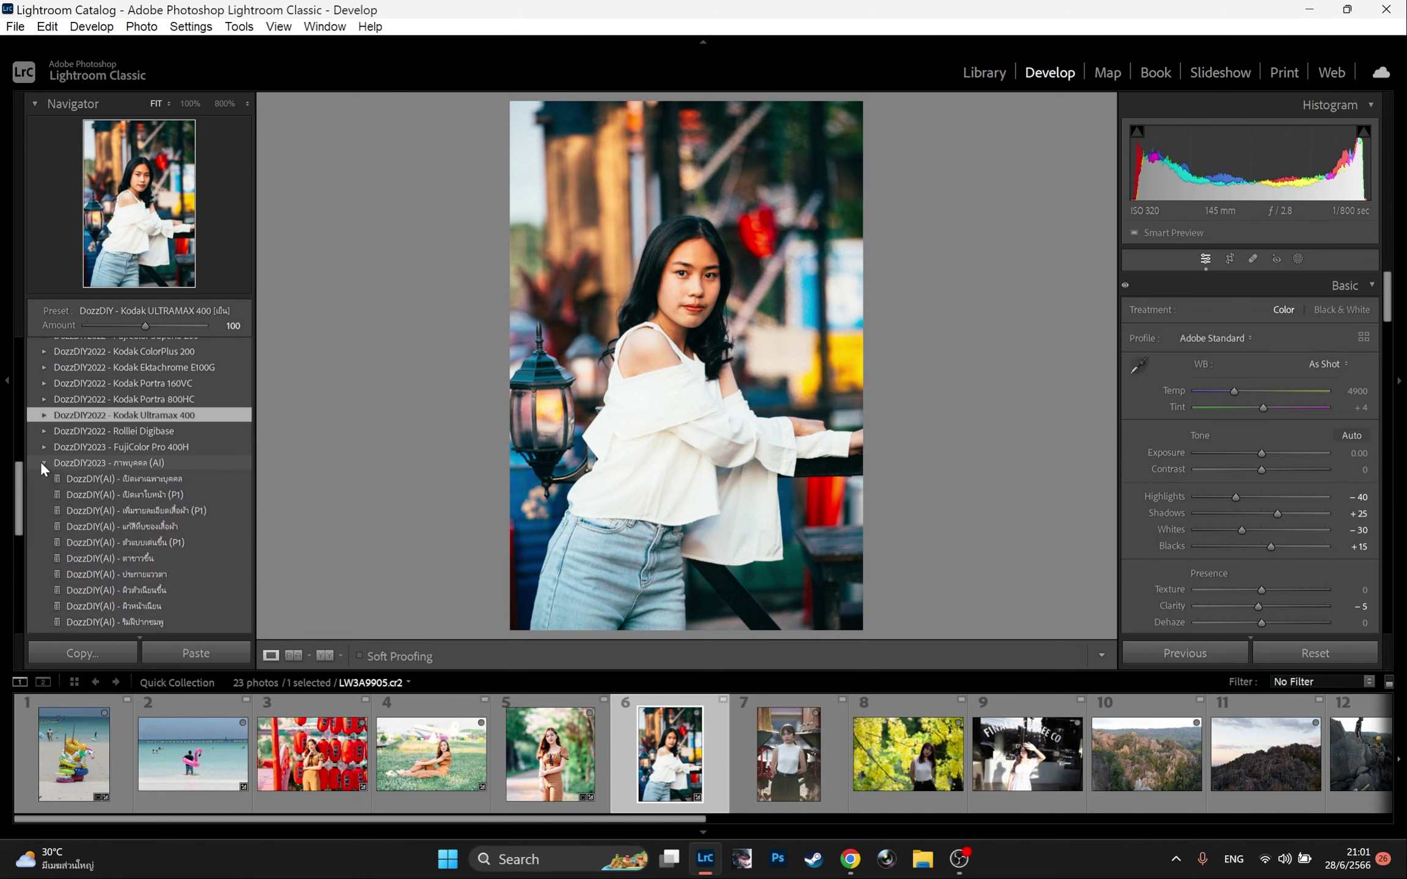
{"action": "left_click", "coordinate": [200, 479]}
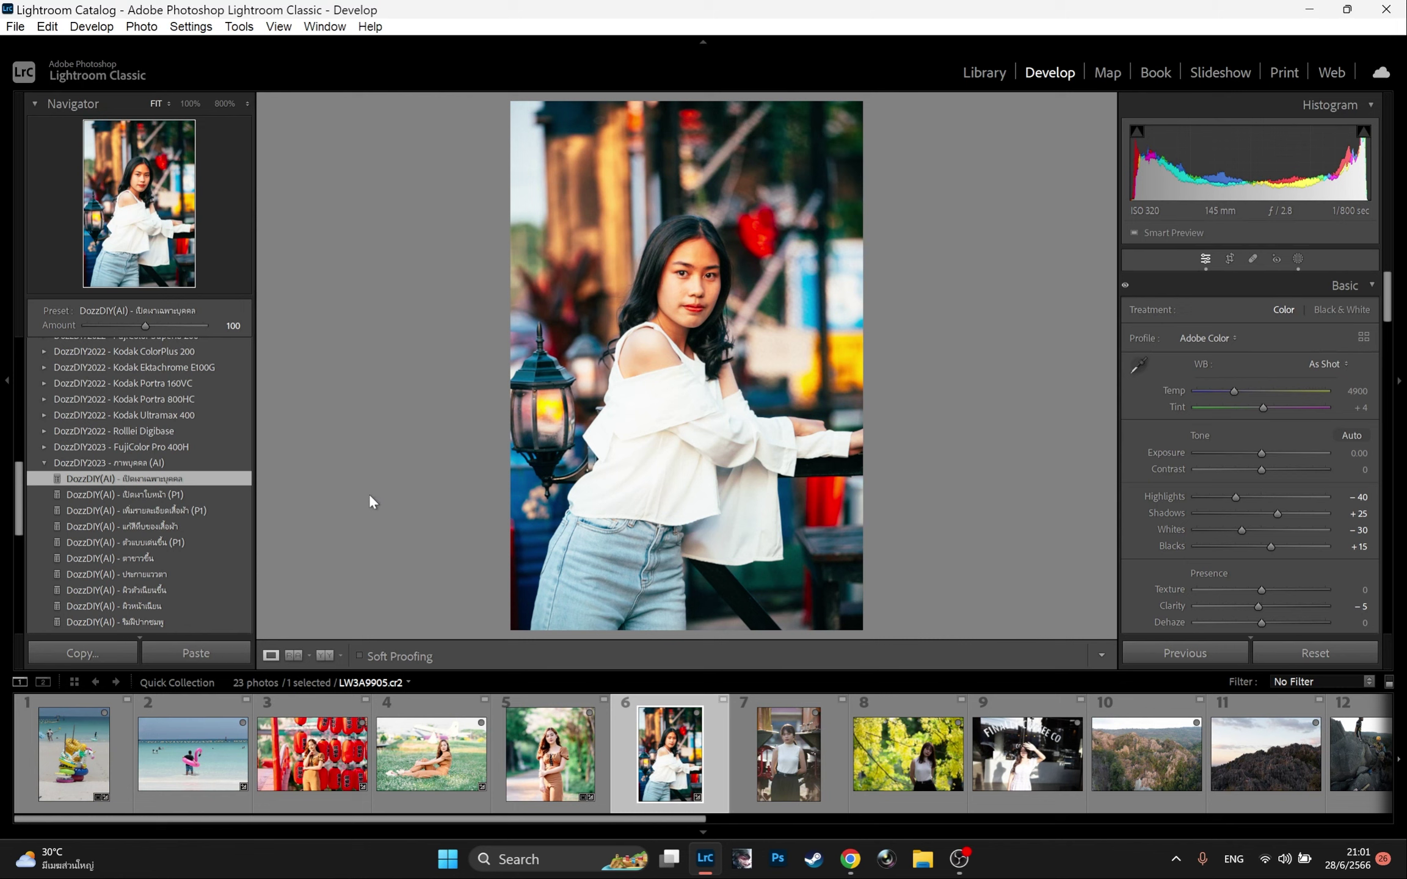
{"action": "left_click", "coordinate": [135, 574]}
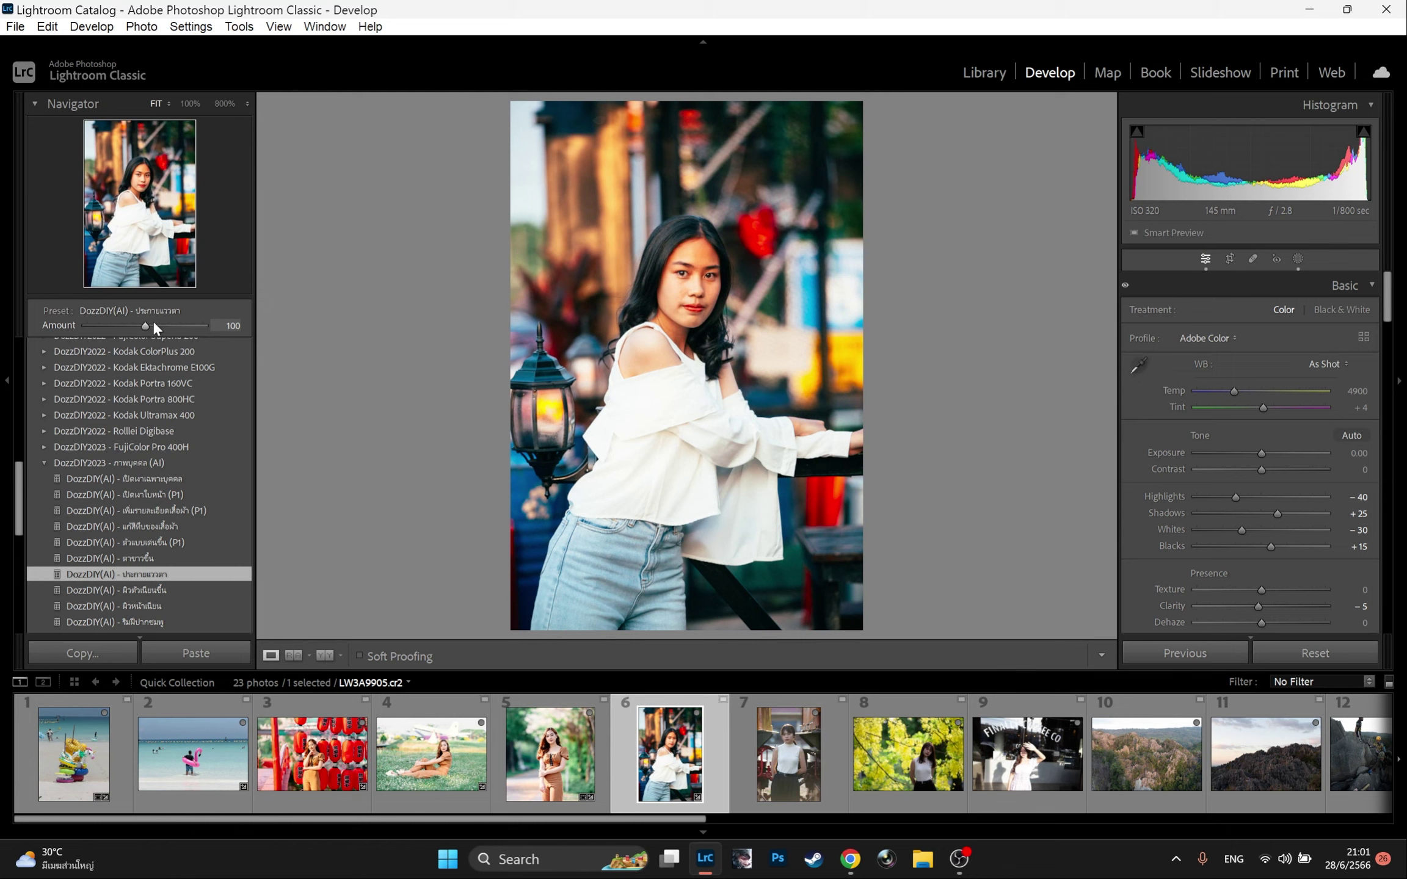
{"action": "left_click_drag", "start_coordinate": [170, 324], "coordinate": [172, 325]}
- Apply the DozzDIY(AI) - ผิวหน้าเนียน preset and check the woman's face at 100% magnification
{"action": "left_click", "coordinate": [146, 606]}
{"action": "left_click", "coordinate": [681, 273]}
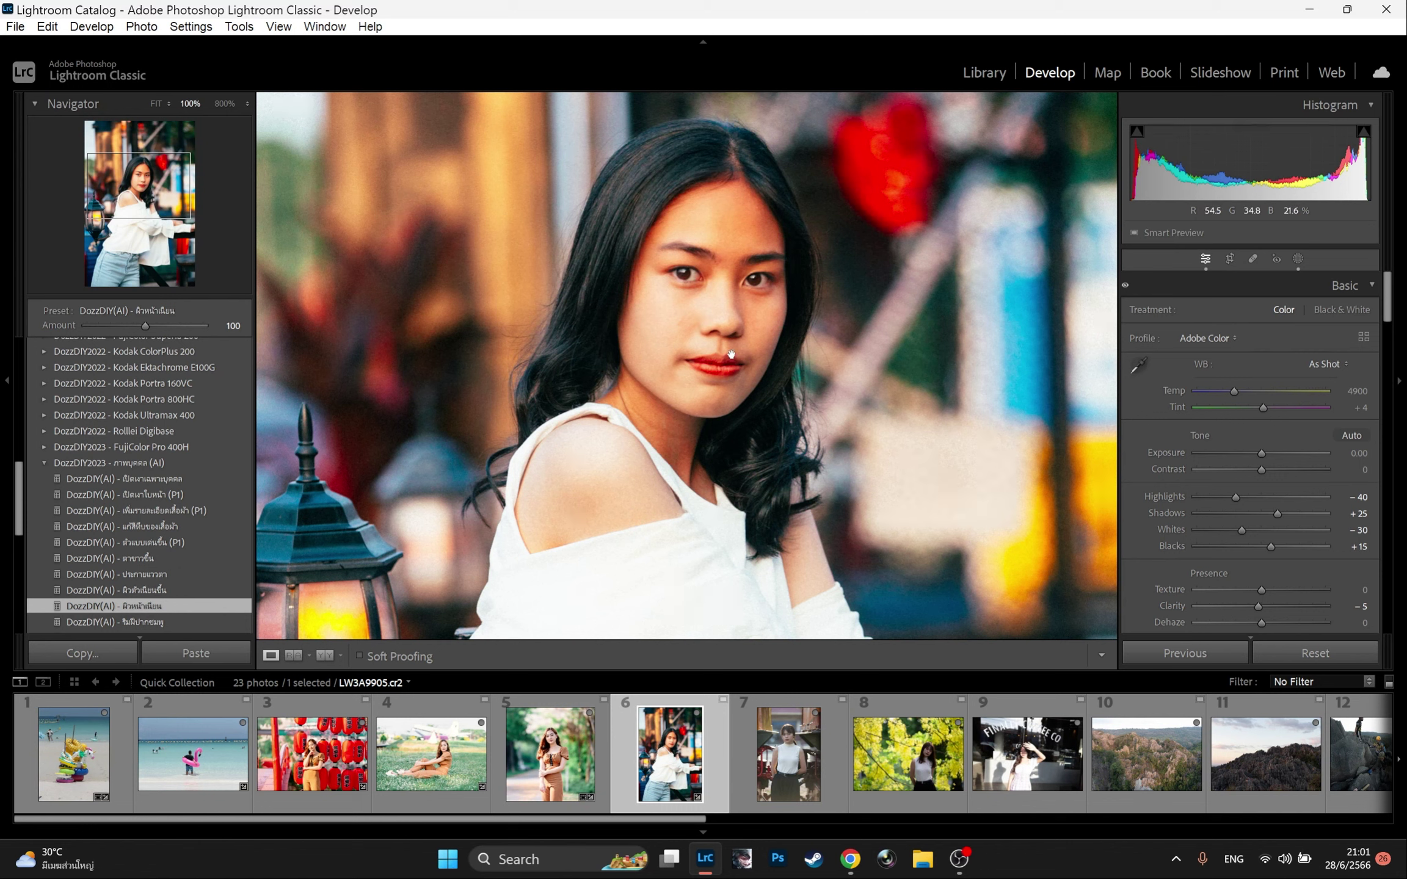
{"action": "left_click", "coordinate": [155, 104]}
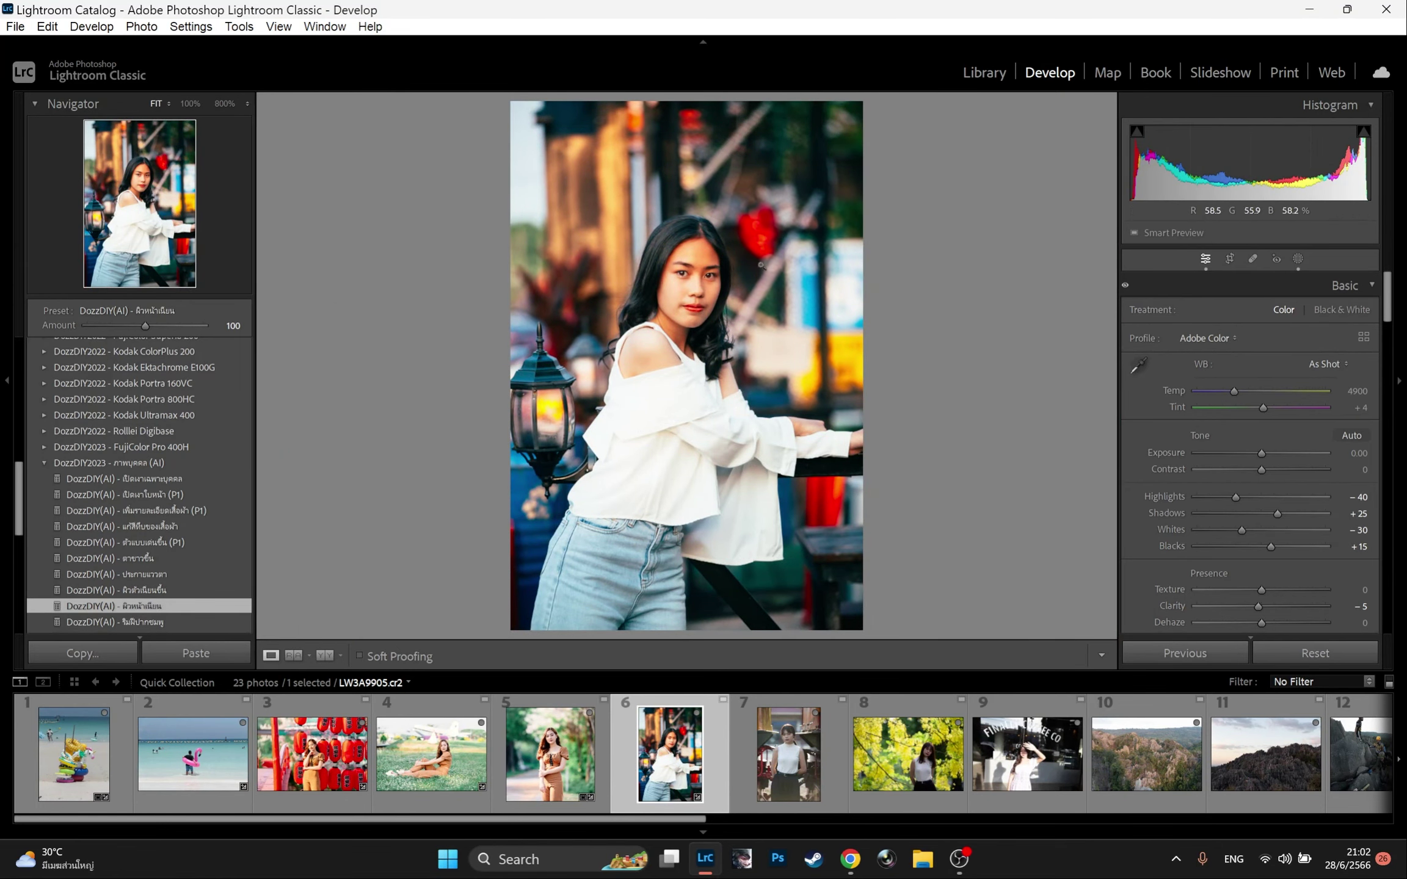
- Apply the DozzDIY(Area) - แก้ภาพมืดเกินไป preset to the lamp portrait at an amount of 43
{"action": "left_click", "coordinate": [43, 464]}
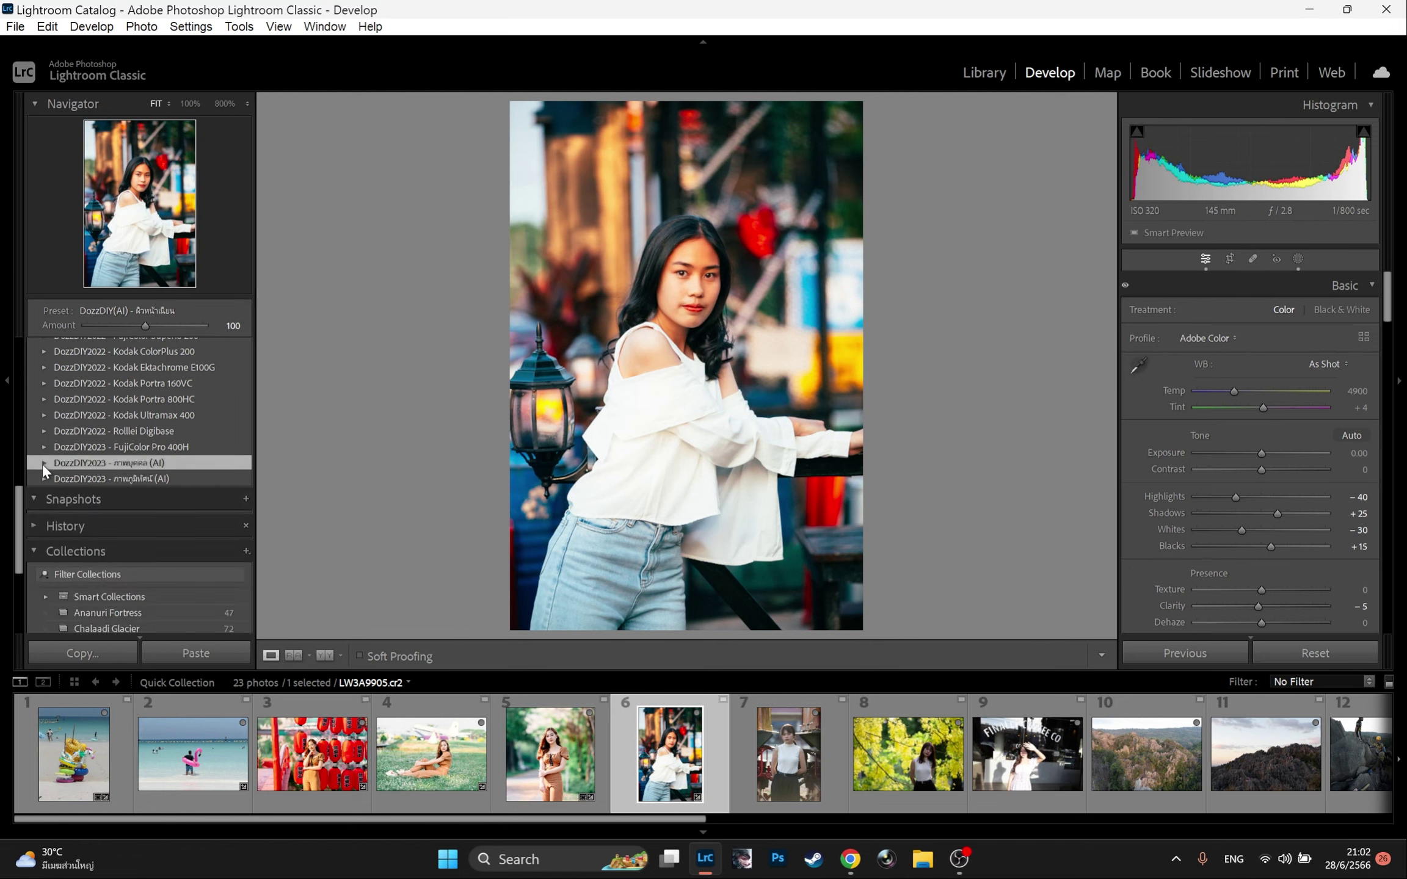
{"action": "left_click", "coordinate": [46, 478]}
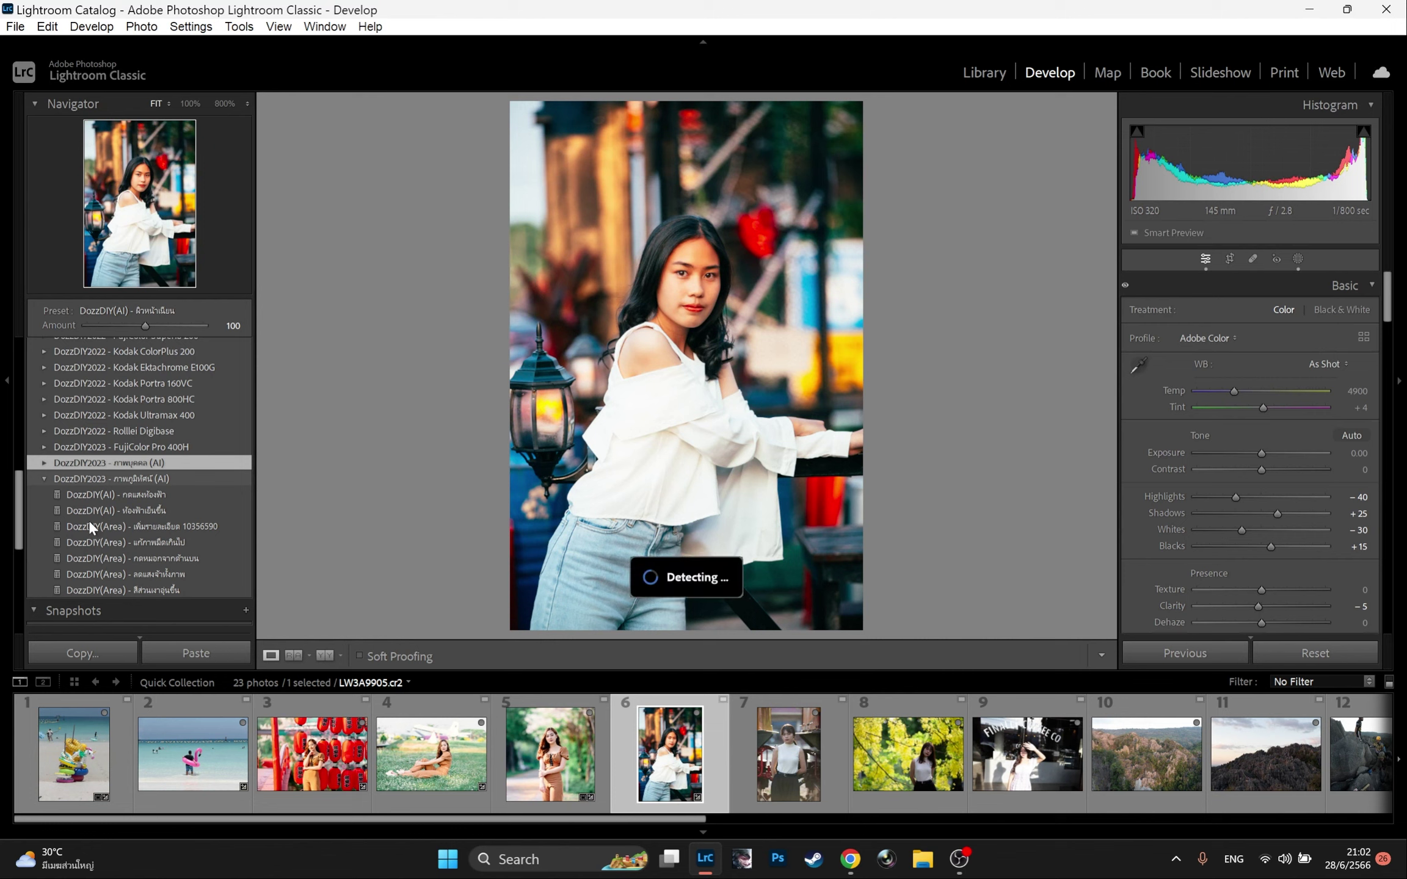
{"action": "left_click", "coordinate": [105, 541]}
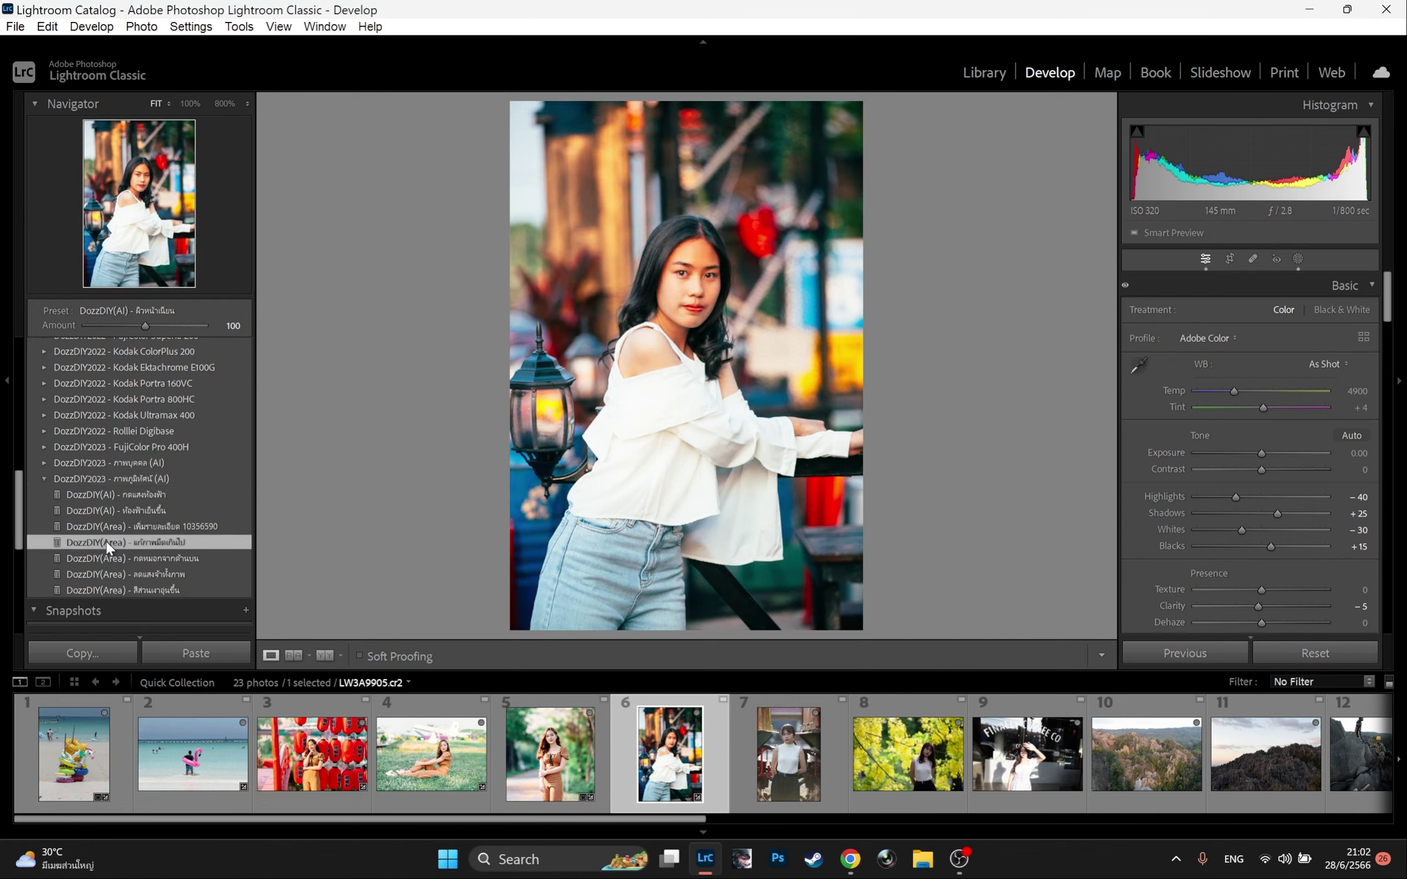
{"action": "left_click_drag", "start_coordinate": [146, 327], "coordinate": [112, 325]}
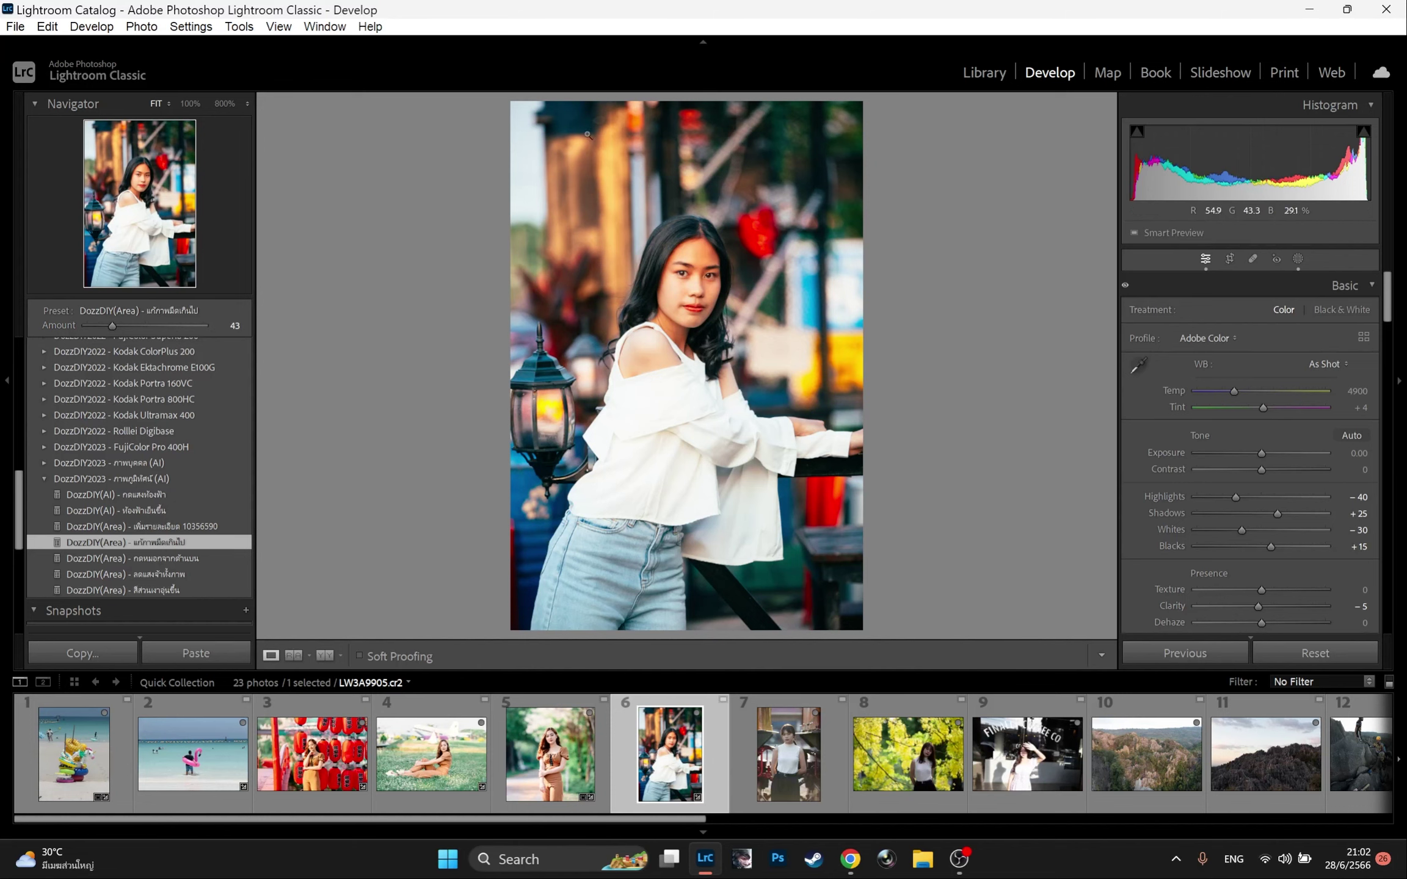
{"action": "left_click", "coordinate": [40, 477]}
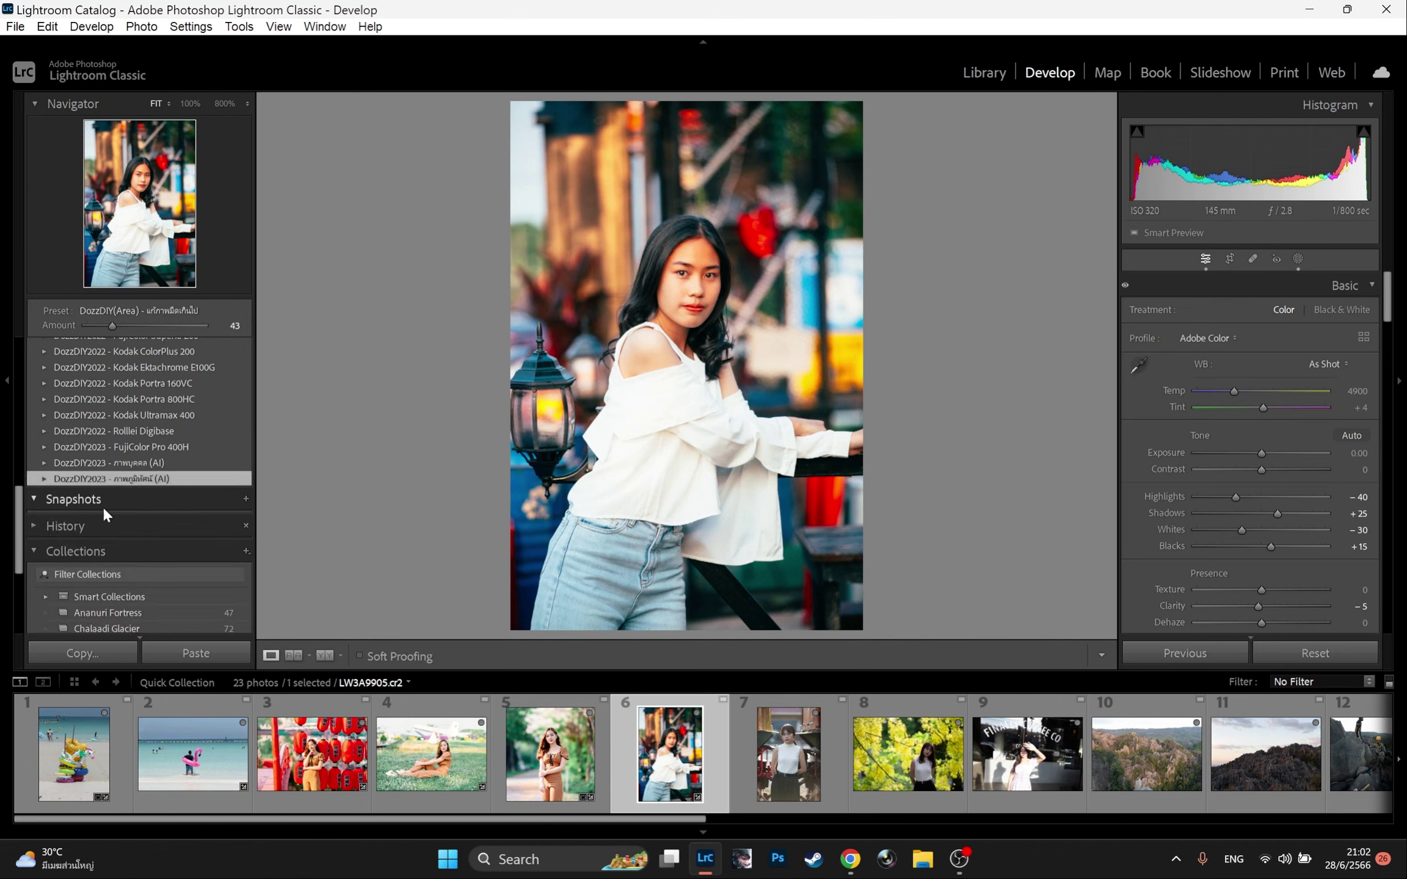
- Set the lamp portrait's sharpening Amount to 33 and its sharpening Masking to 37
{"action": "scroll", "coordinate": [1312, 550], "scroll_direction": "down", "scroll_amount": 10}
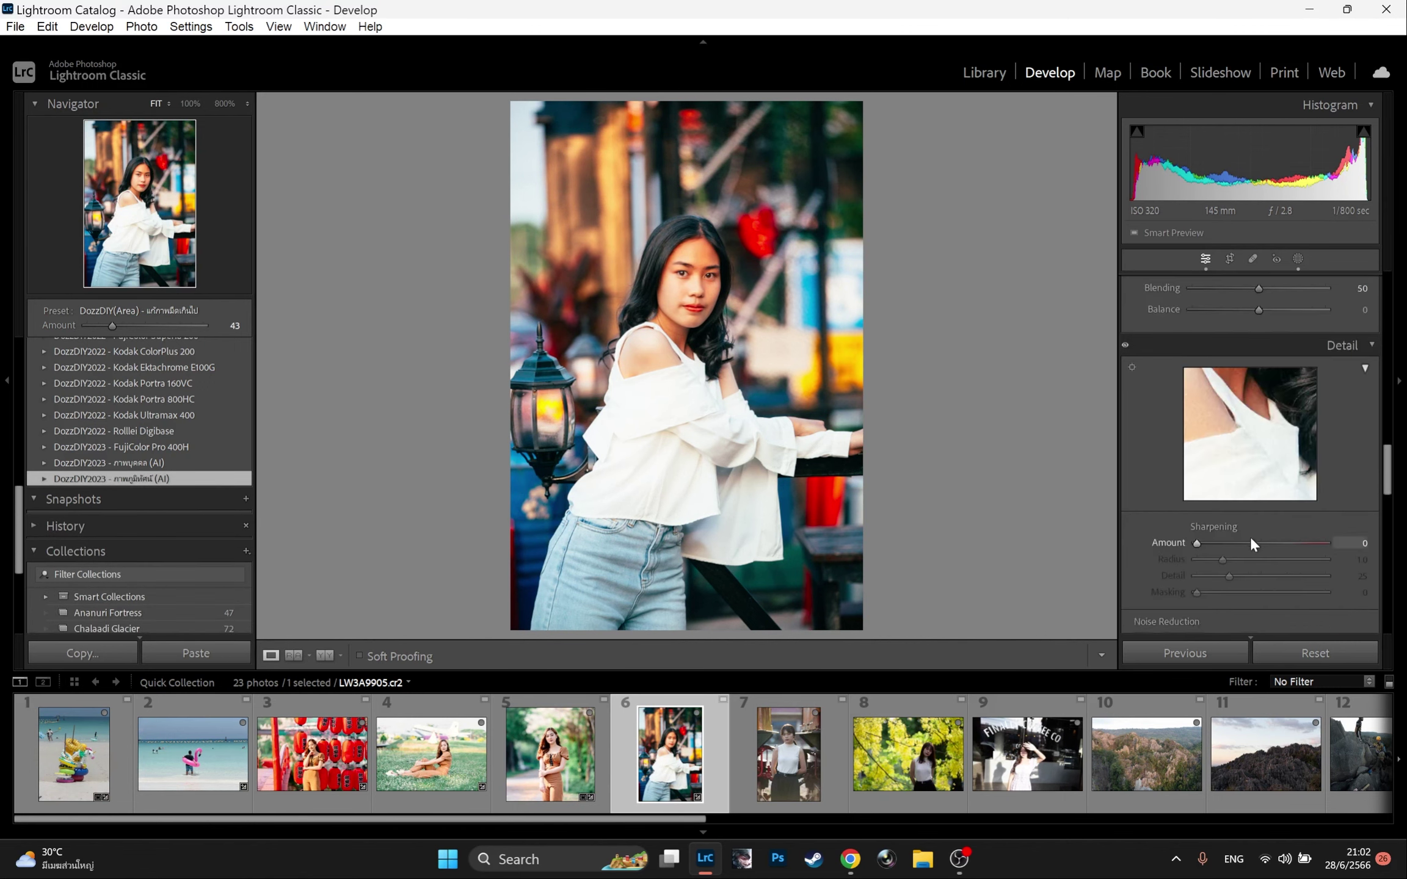
{"action": "left_click", "coordinate": [1223, 543]}
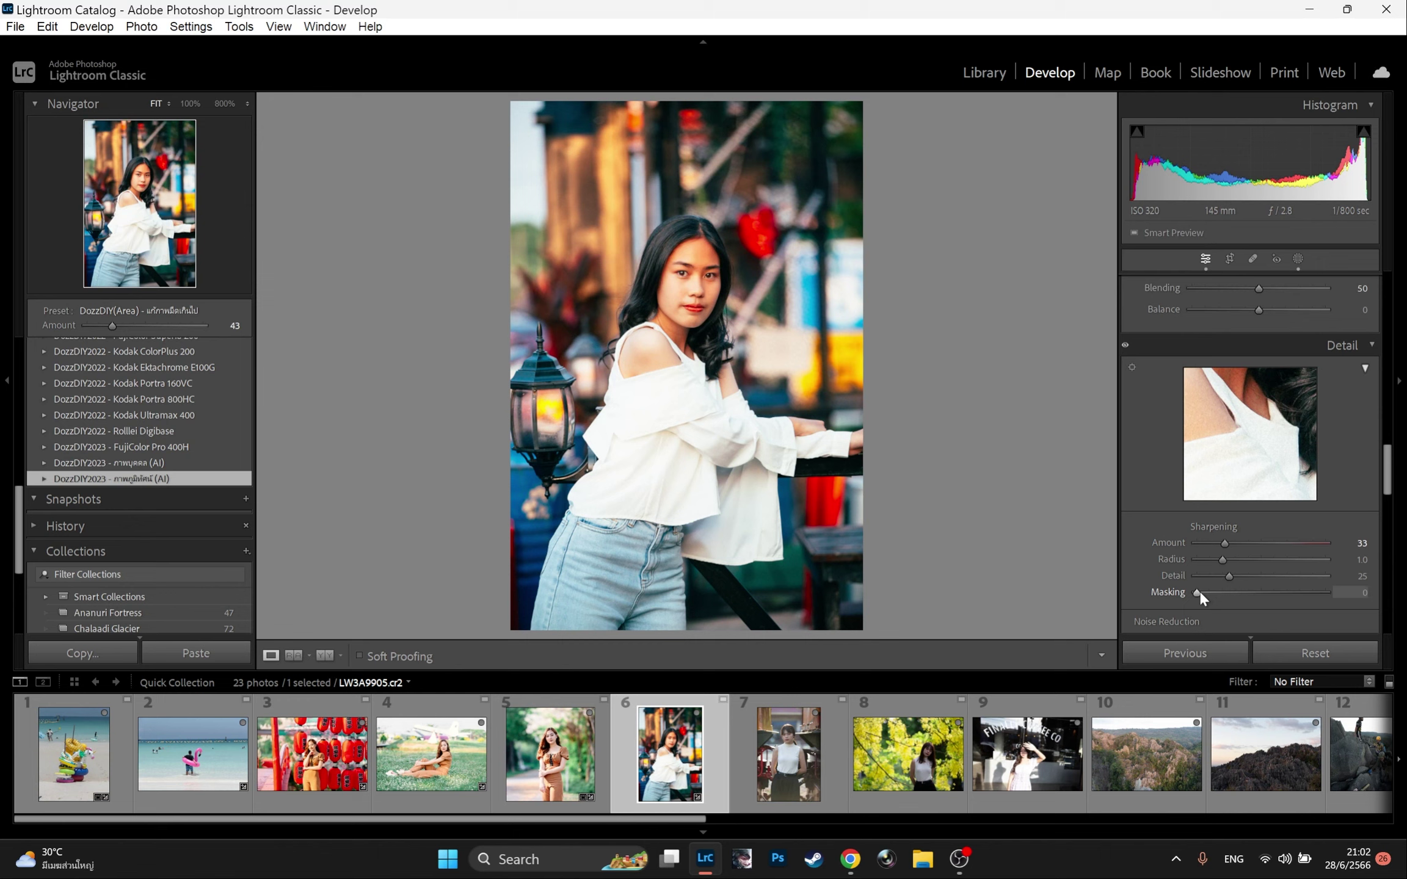
{"action": "left_click_drag", "start_coordinate": [1200, 591], "coordinate": [1246, 588]}
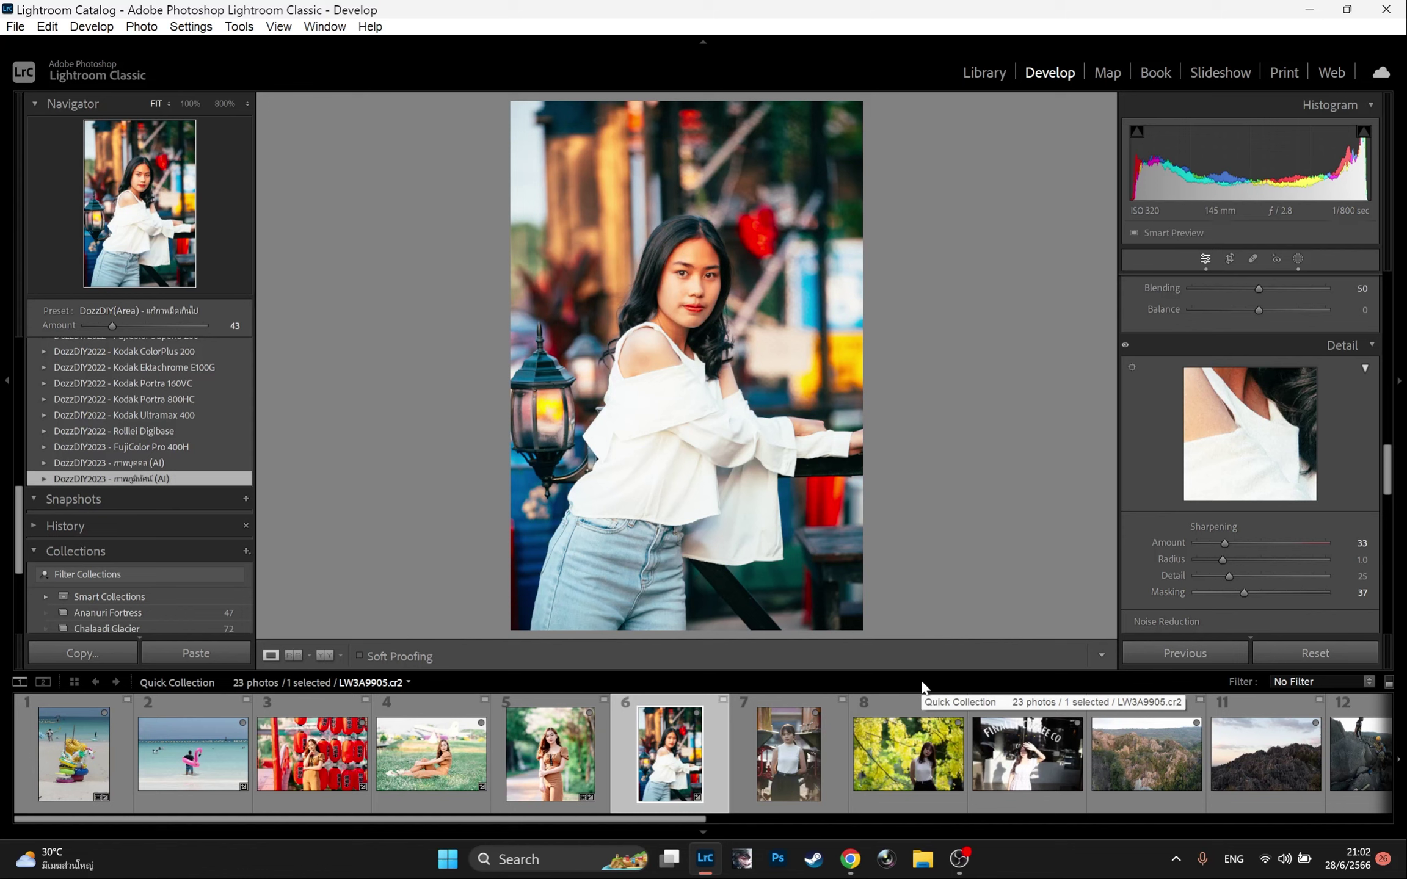
{"action": "scroll", "coordinate": [1246, 538], "scroll_direction": "down", "scroll_amount": 4}
{"action": "scroll", "coordinate": [1247, 537], "scroll_direction": "up", "scroll_amount": 2}
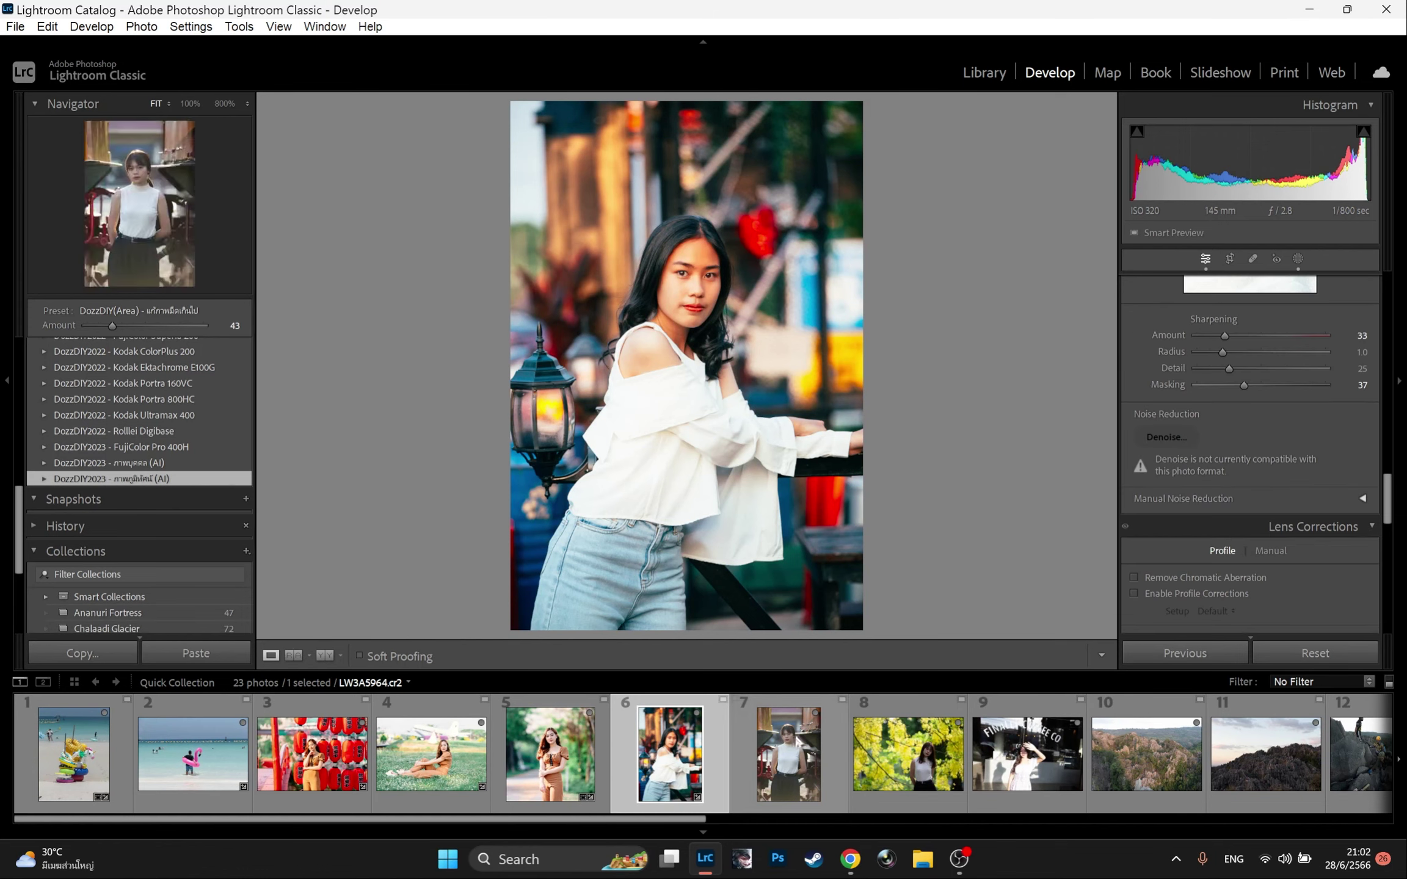
- Crop the yellow-blossom portrait tighter around the woman, trimming its left side and upper edge
{"action": "left_click", "coordinate": [796, 783]}
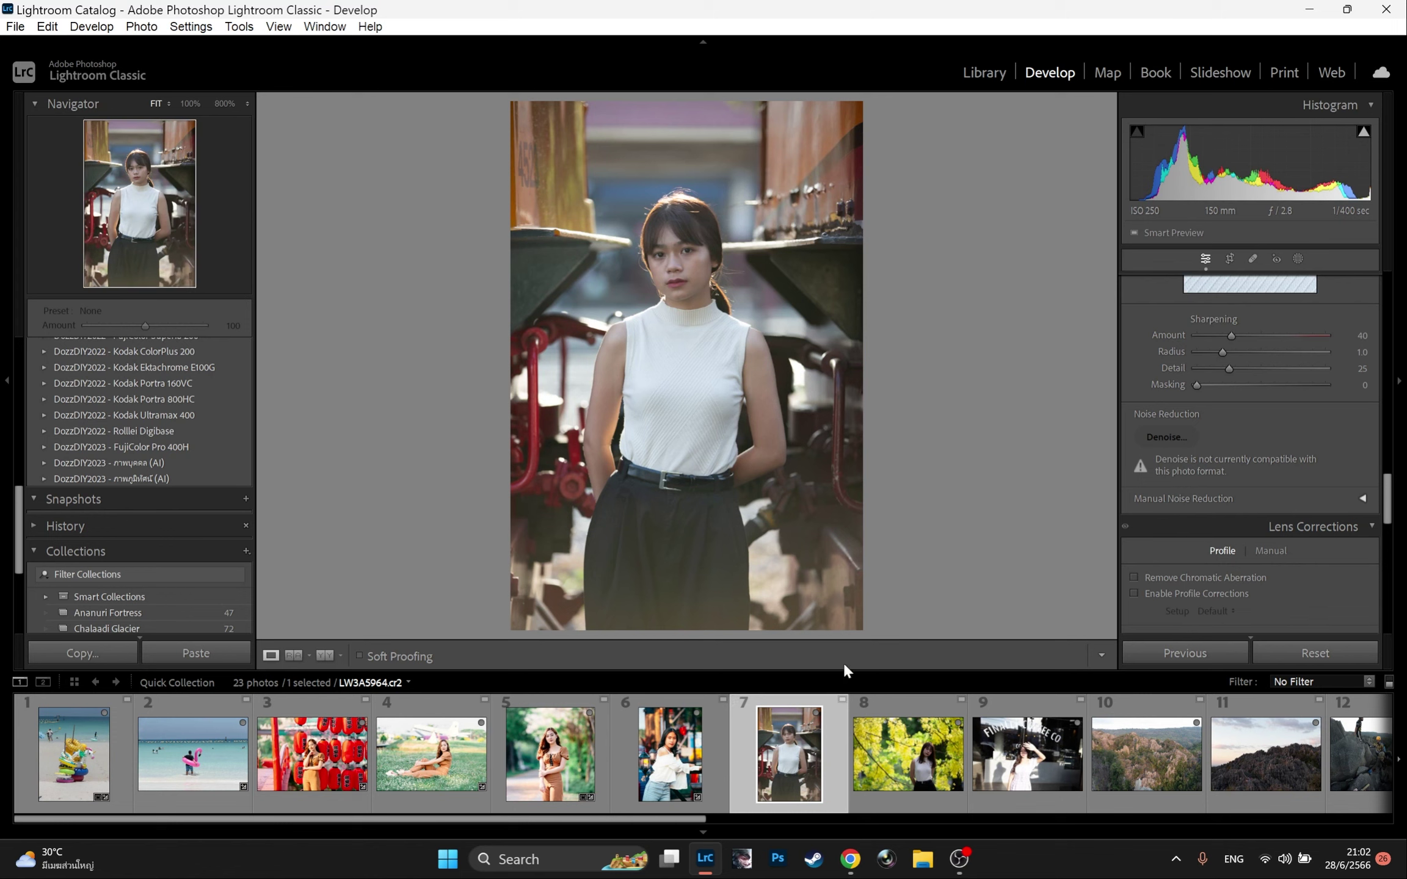
{"action": "left_click", "coordinate": [880, 742]}
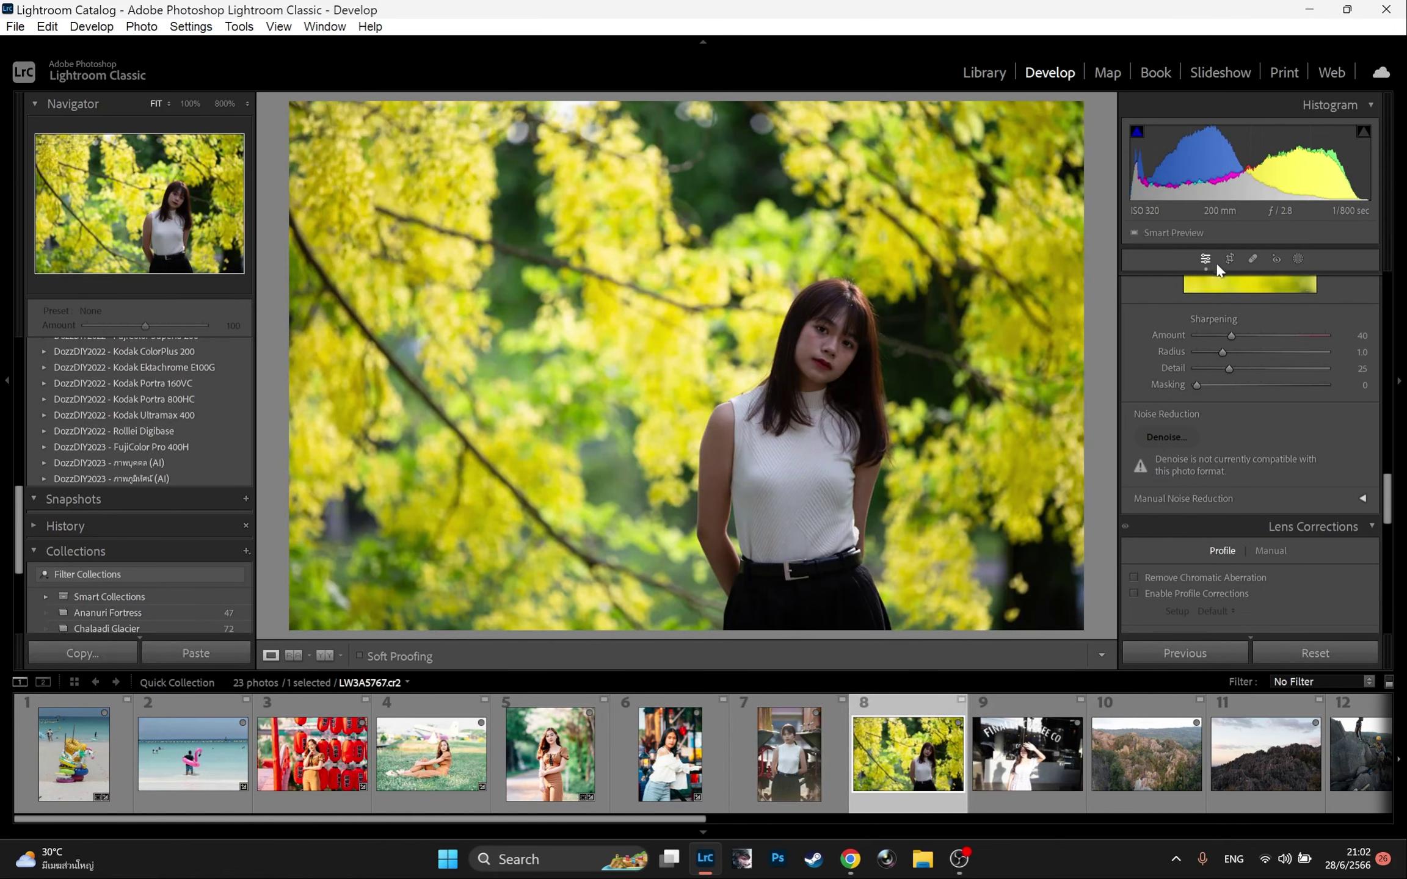
{"action": "left_click", "coordinate": [1230, 259]}
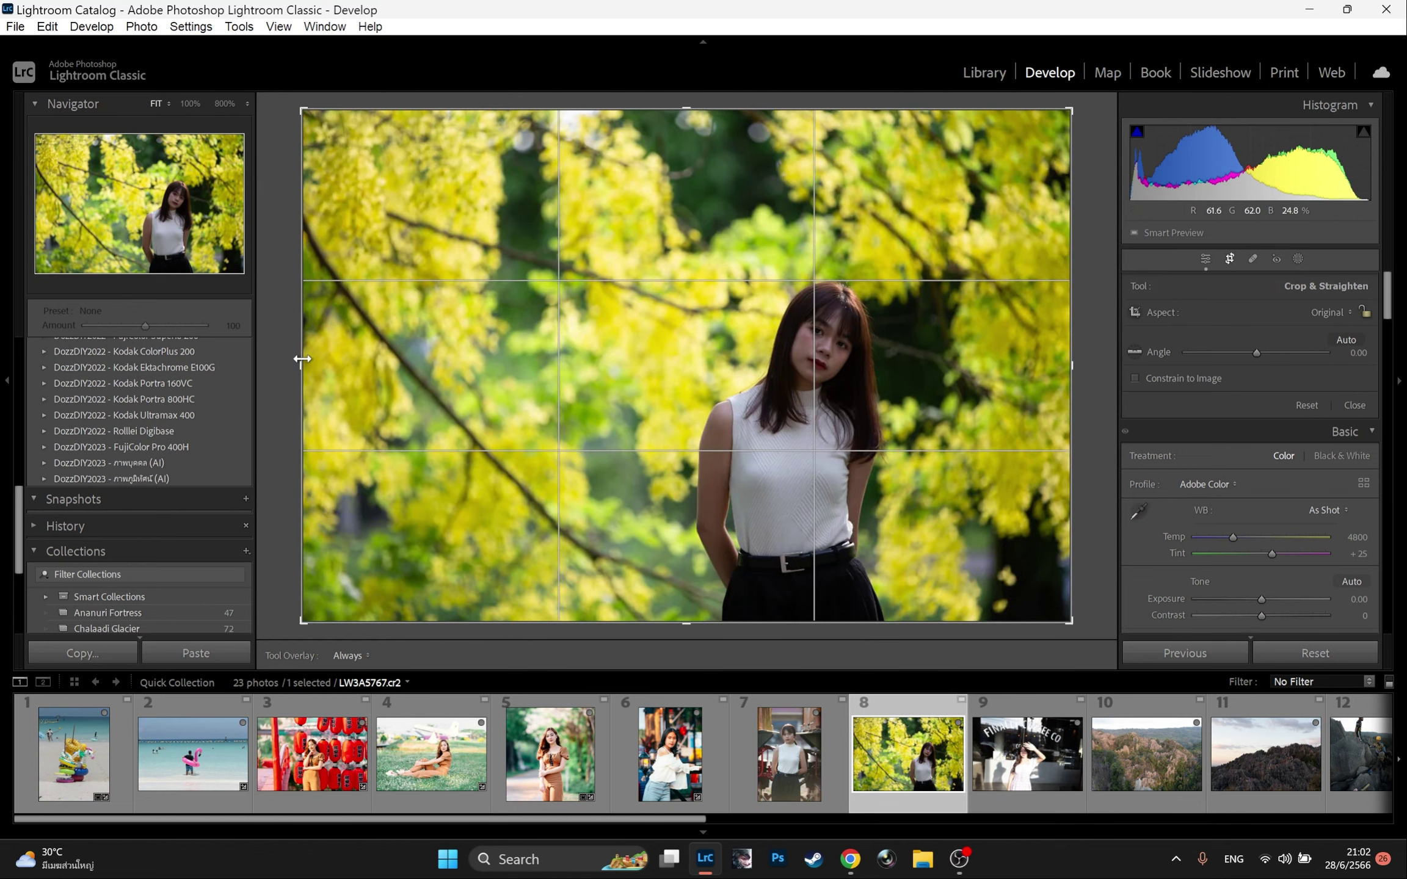
{"action": "left_click_drag", "start_coordinate": [302, 359], "coordinate": [452, 366]}
{"action": "left_click_drag", "start_coordinate": [693, 106], "coordinate": [667, 152]}
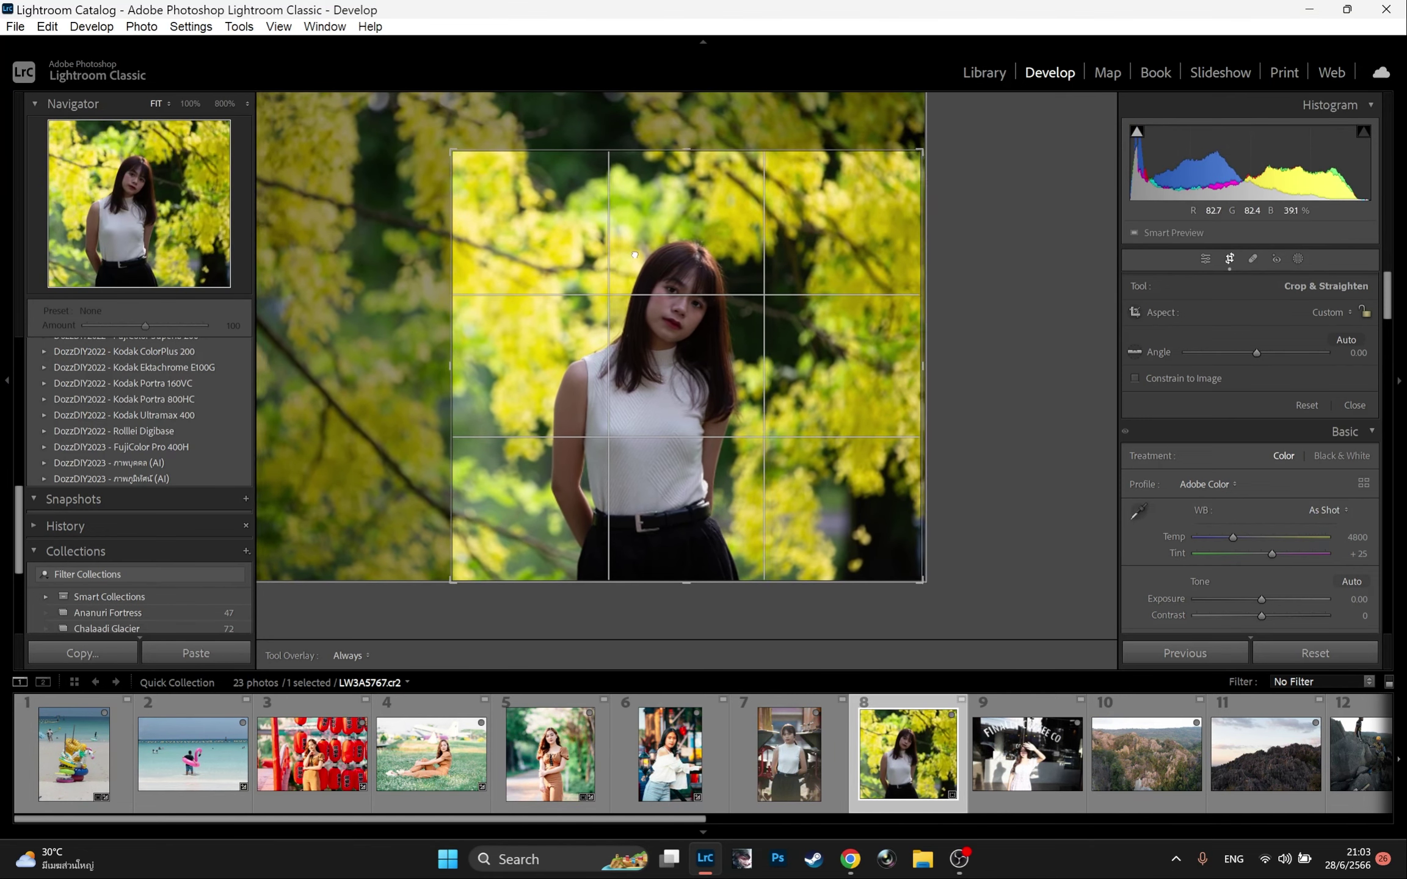
{"action": "key", "text": "Return"}
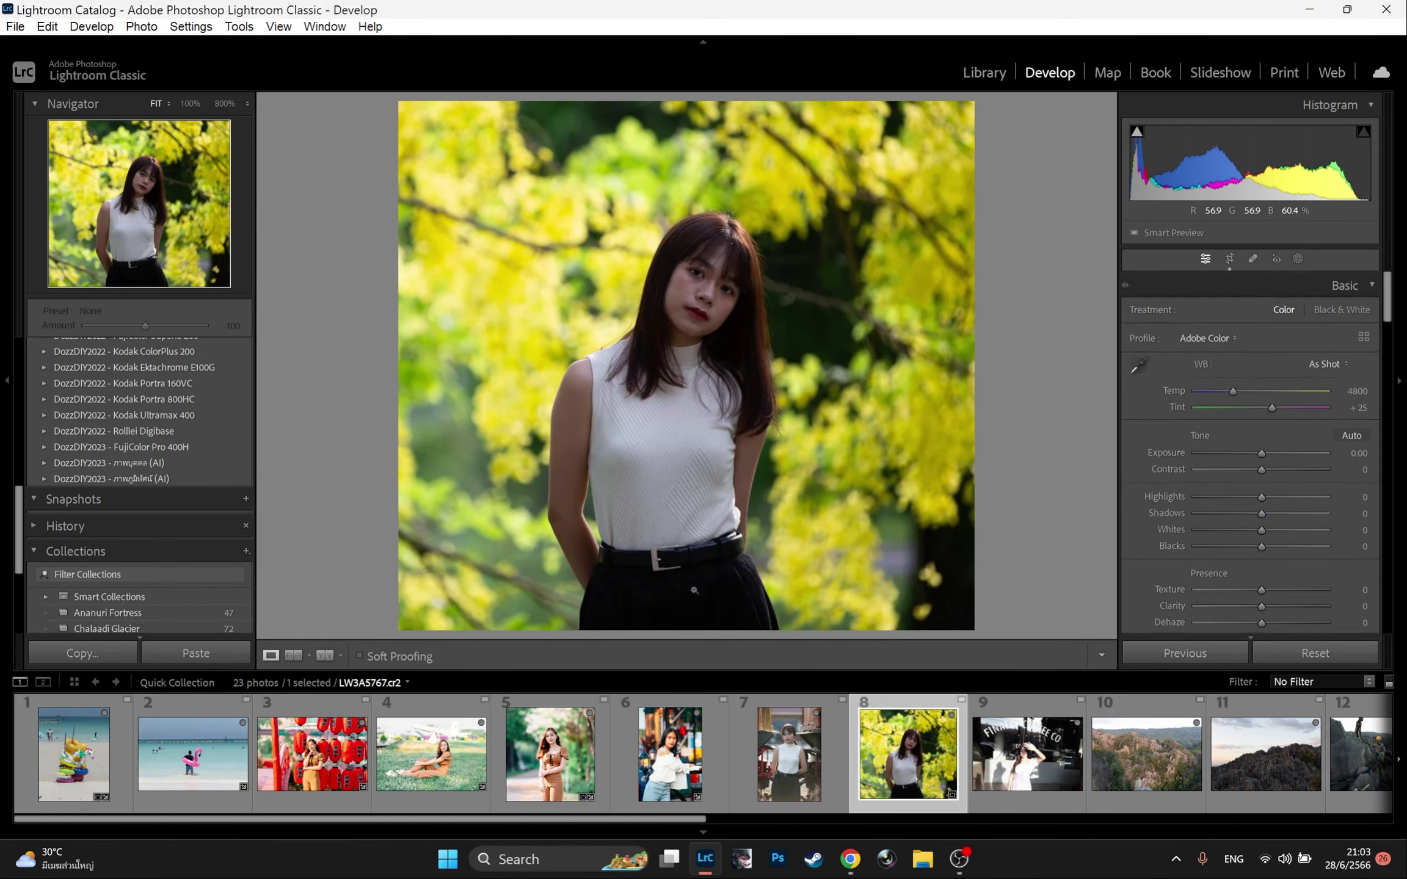
- Add the neighbouring red-machinery portrait to the selection and lower the sharpening Amount for both photos with Auto Sync
{"action": "left_click", "coordinate": [789, 756], "text": "ctrl"}
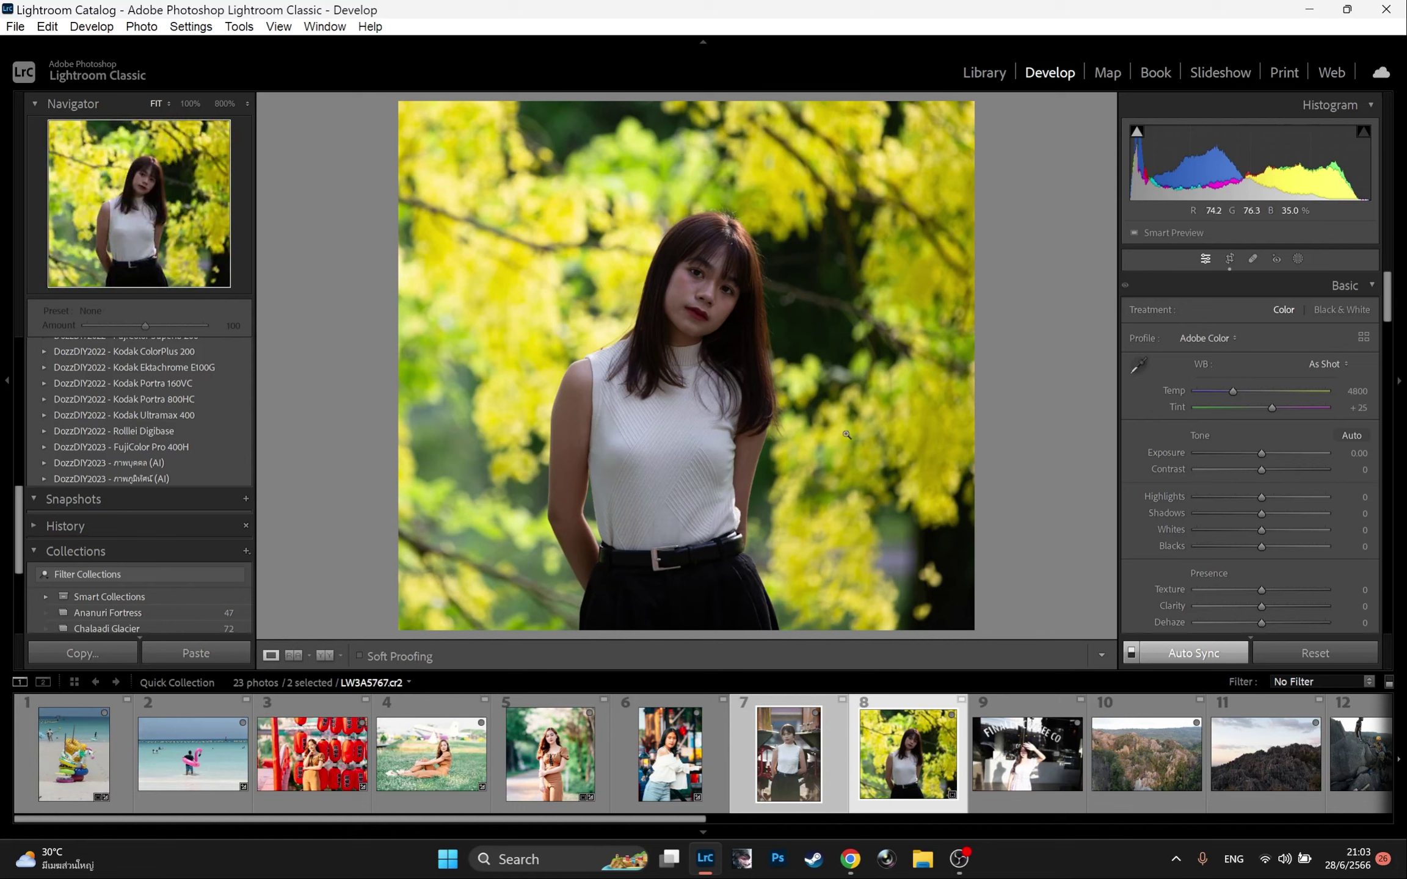
{"action": "scroll", "coordinate": [1289, 515], "scroll_direction": "down", "scroll_amount": 10}
{"action": "scroll", "coordinate": [1278, 532], "scroll_direction": "down", "scroll_amount": 3}
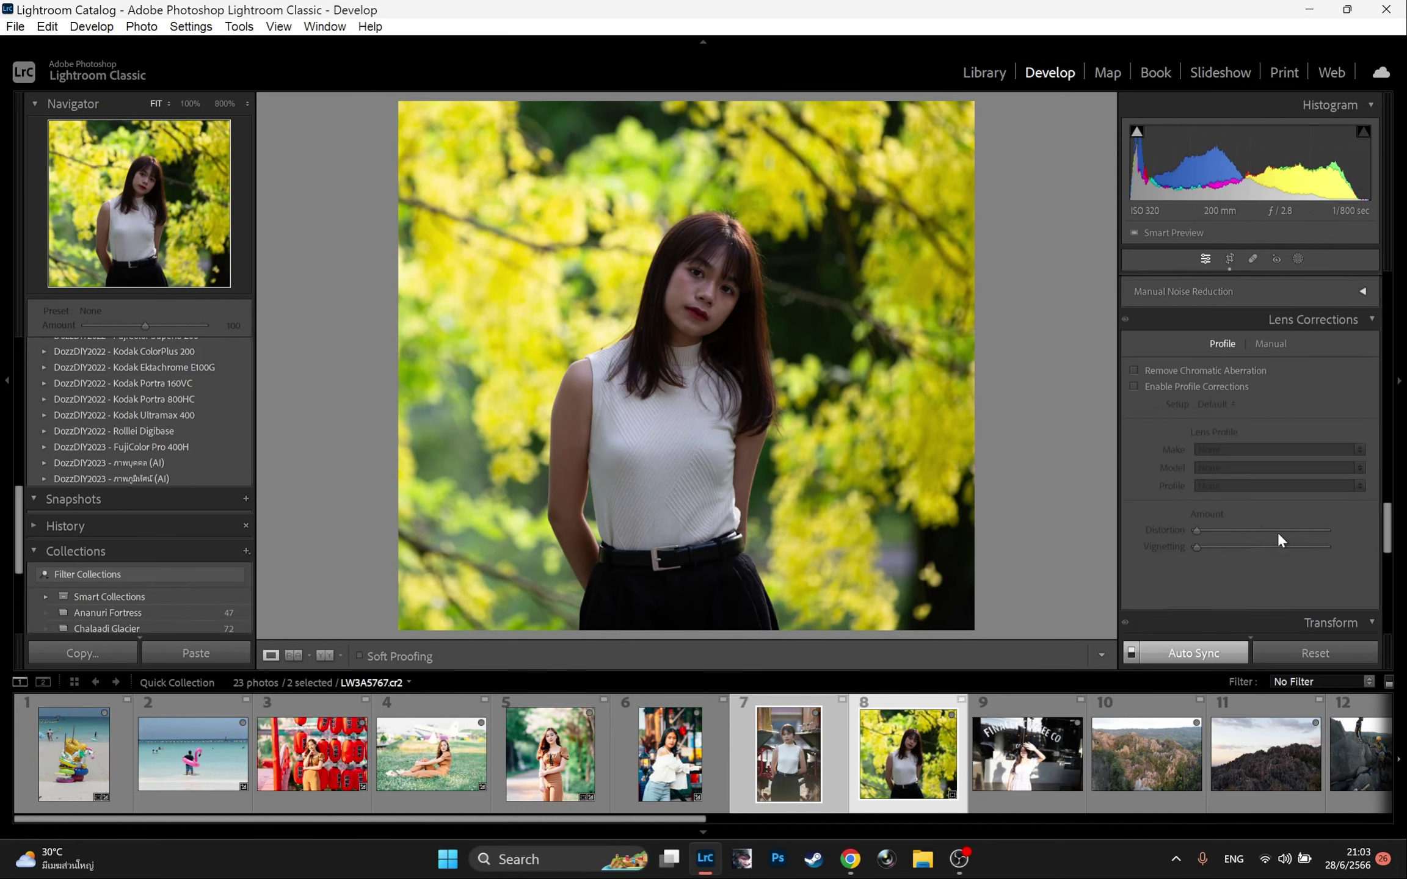
{"action": "scroll", "coordinate": [1277, 532], "scroll_direction": "up", "scroll_amount": 3}
{"action": "left_click_drag", "start_coordinate": [1209, 440], "coordinate": [1196, 439]}
- Enable Profile Corrections and Remove Chromatic Aberration for both selected portraits
{"action": "scroll", "coordinate": [1240, 494], "scroll_direction": "down", "scroll_amount": 2}
{"action": "scroll", "coordinate": [1241, 496], "scroll_direction": "down", "scroll_amount": 2}
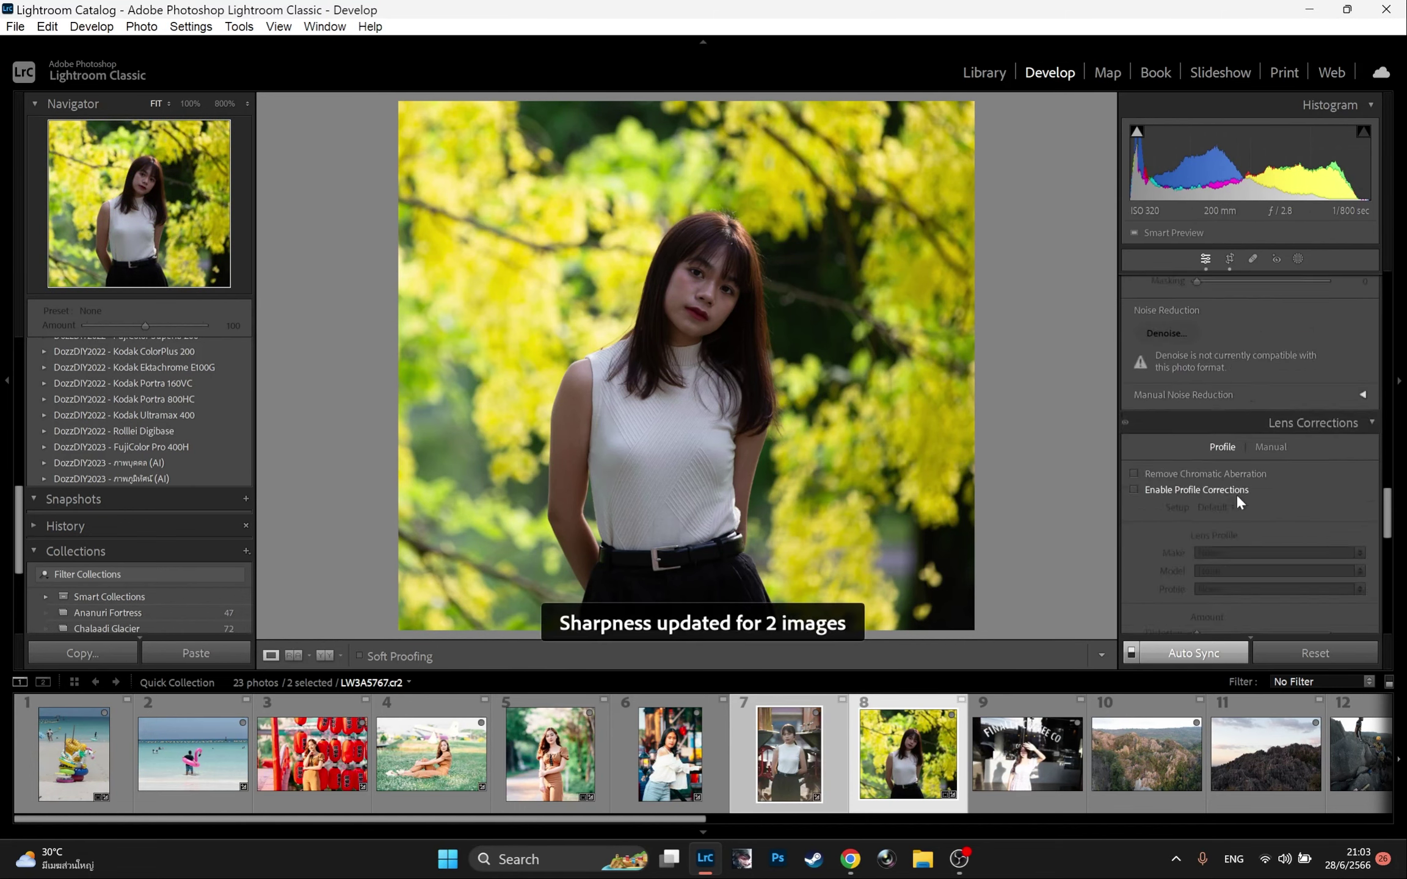
{"action": "left_click", "coordinate": [1134, 490]}
{"action": "left_click", "coordinate": [1134, 474]}
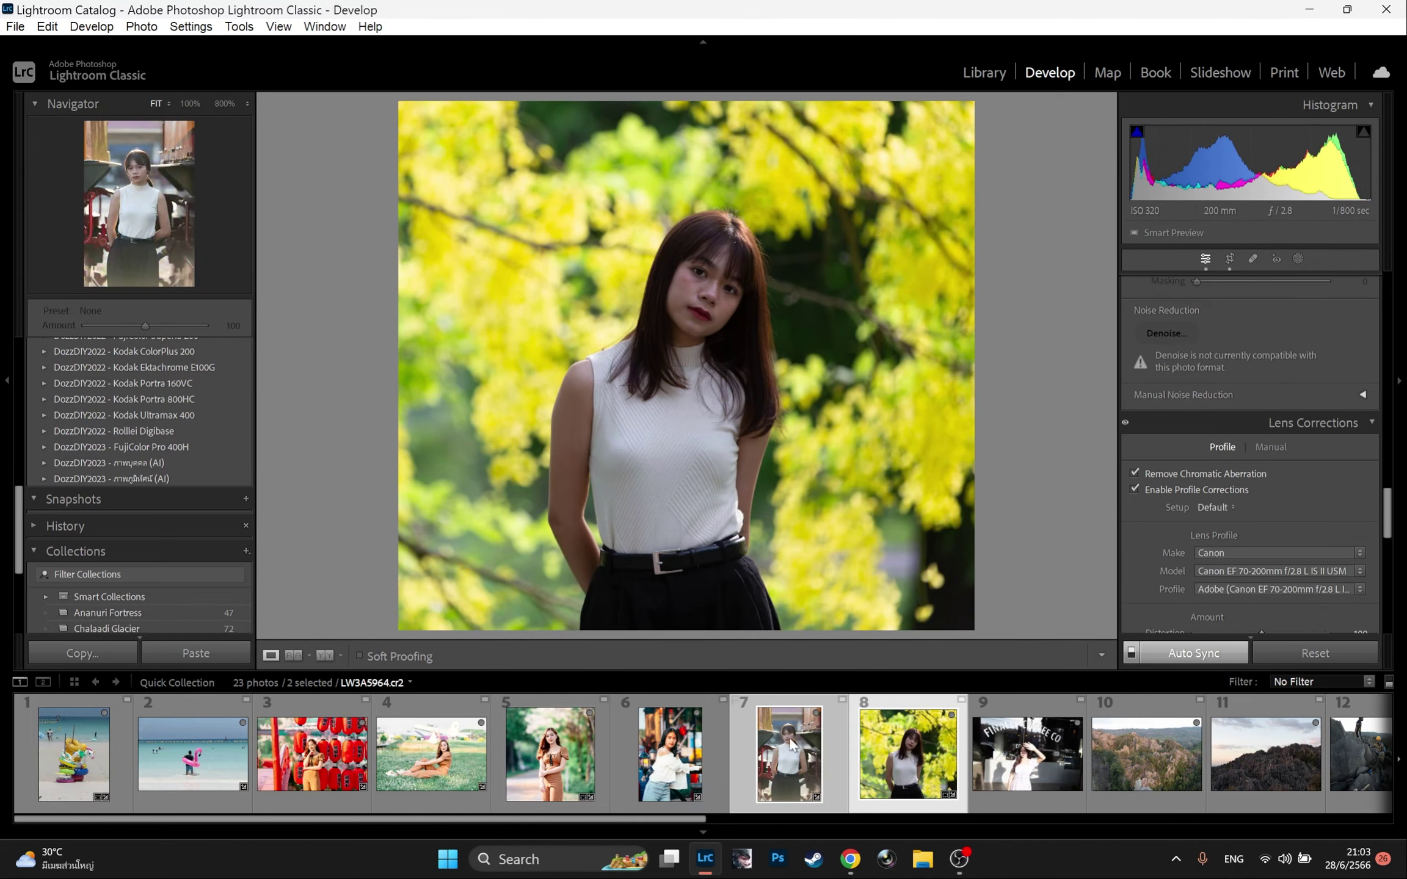
- Apply the DozzDIY - Kodak Portra 160VC ชดเชยบวก preset to both selected portraits
{"action": "left_click", "coordinate": [45, 384]}
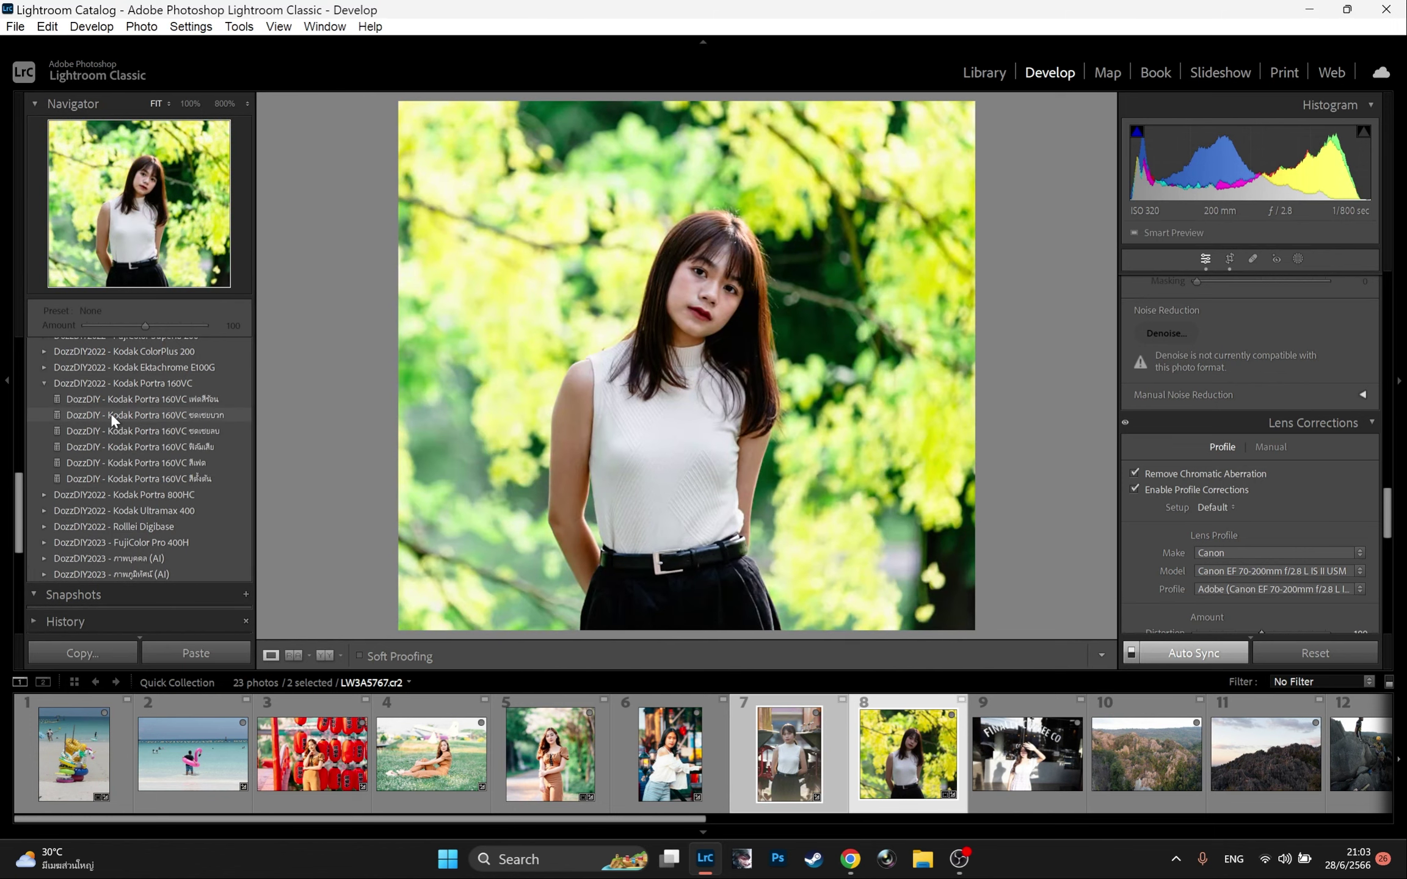
{"action": "left_click", "coordinate": [111, 415]}
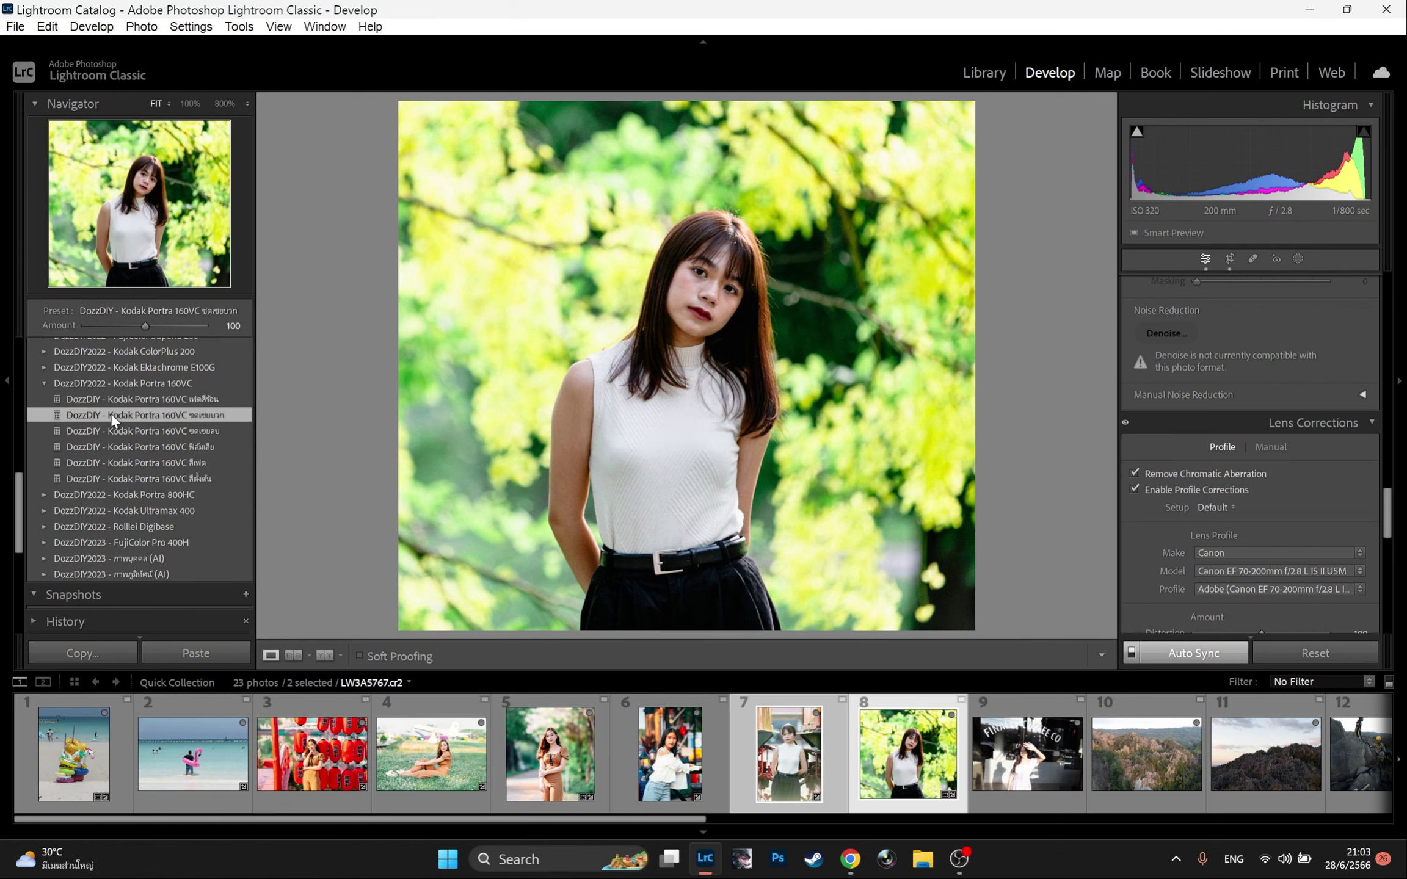
{"action": "left_click", "coordinate": [42, 383]}
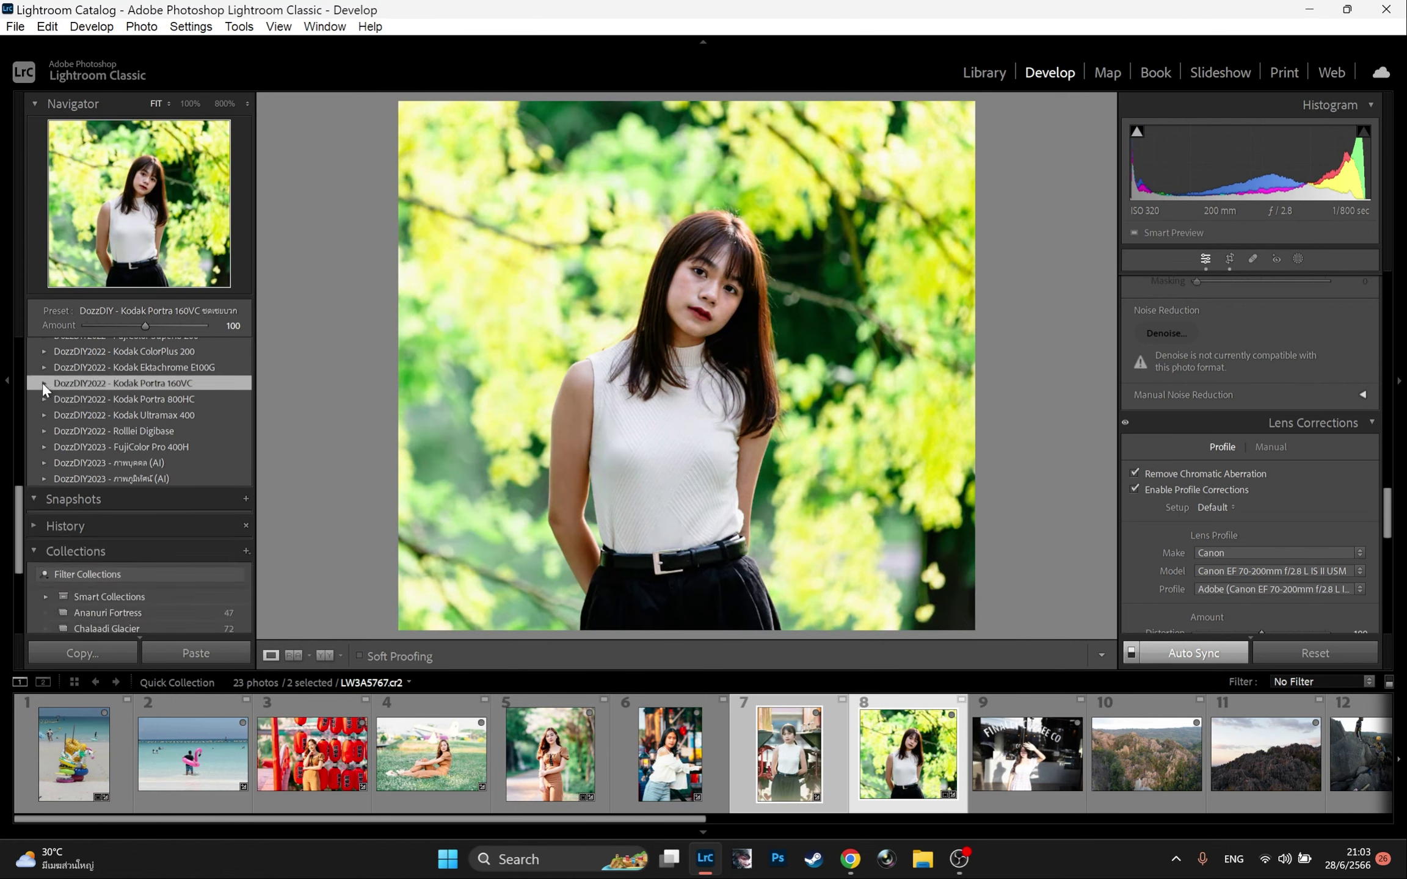
- Apply the DozzDIY(AI) presets ผิวหน้าเนียน and ผิวตัวเนียนขึ้น to both selected portraits
{"action": "left_click", "coordinate": [42, 463]}
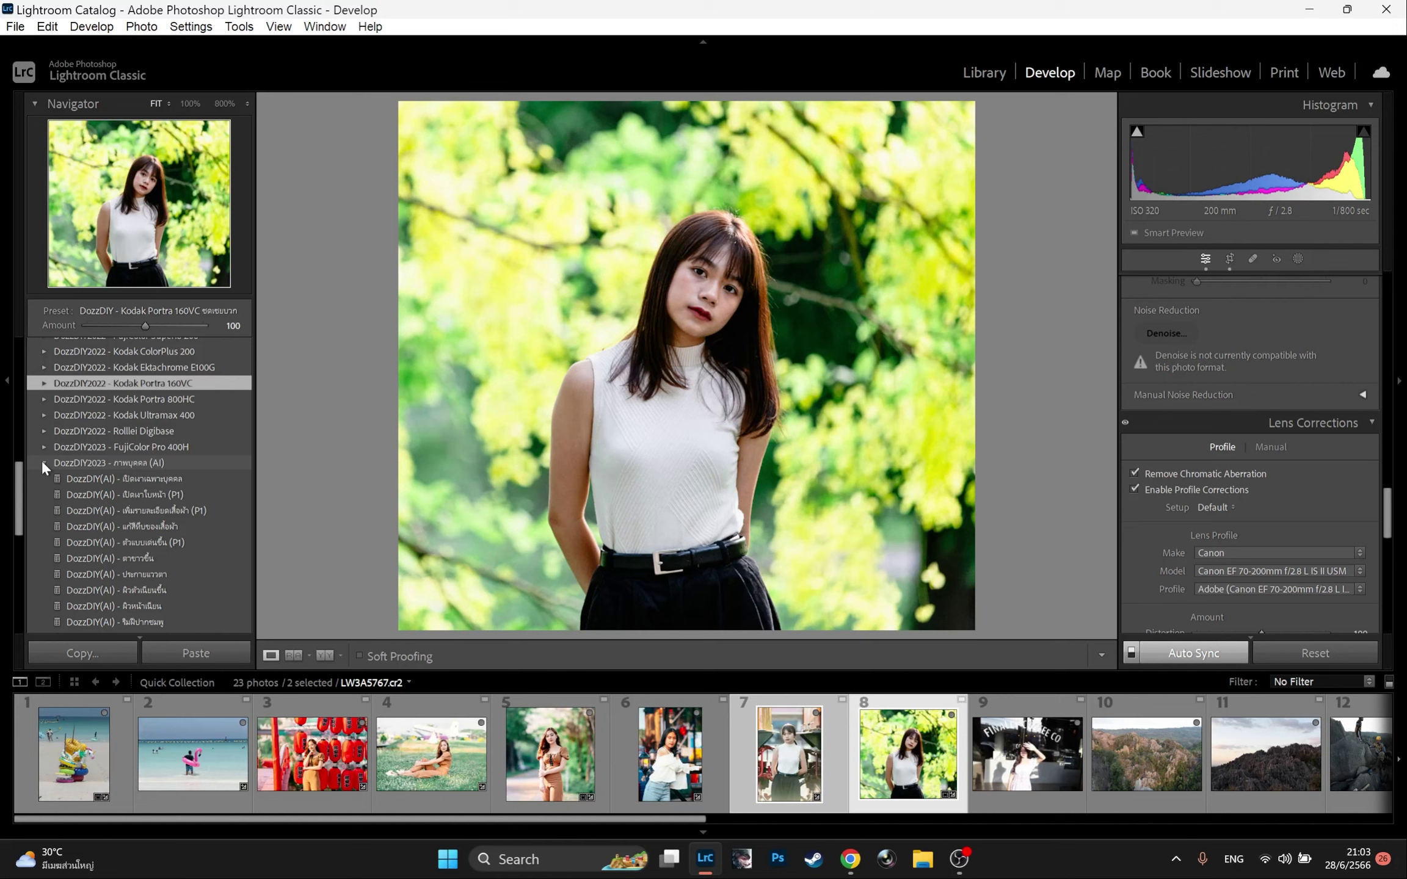
{"action": "left_click", "coordinate": [107, 605]}
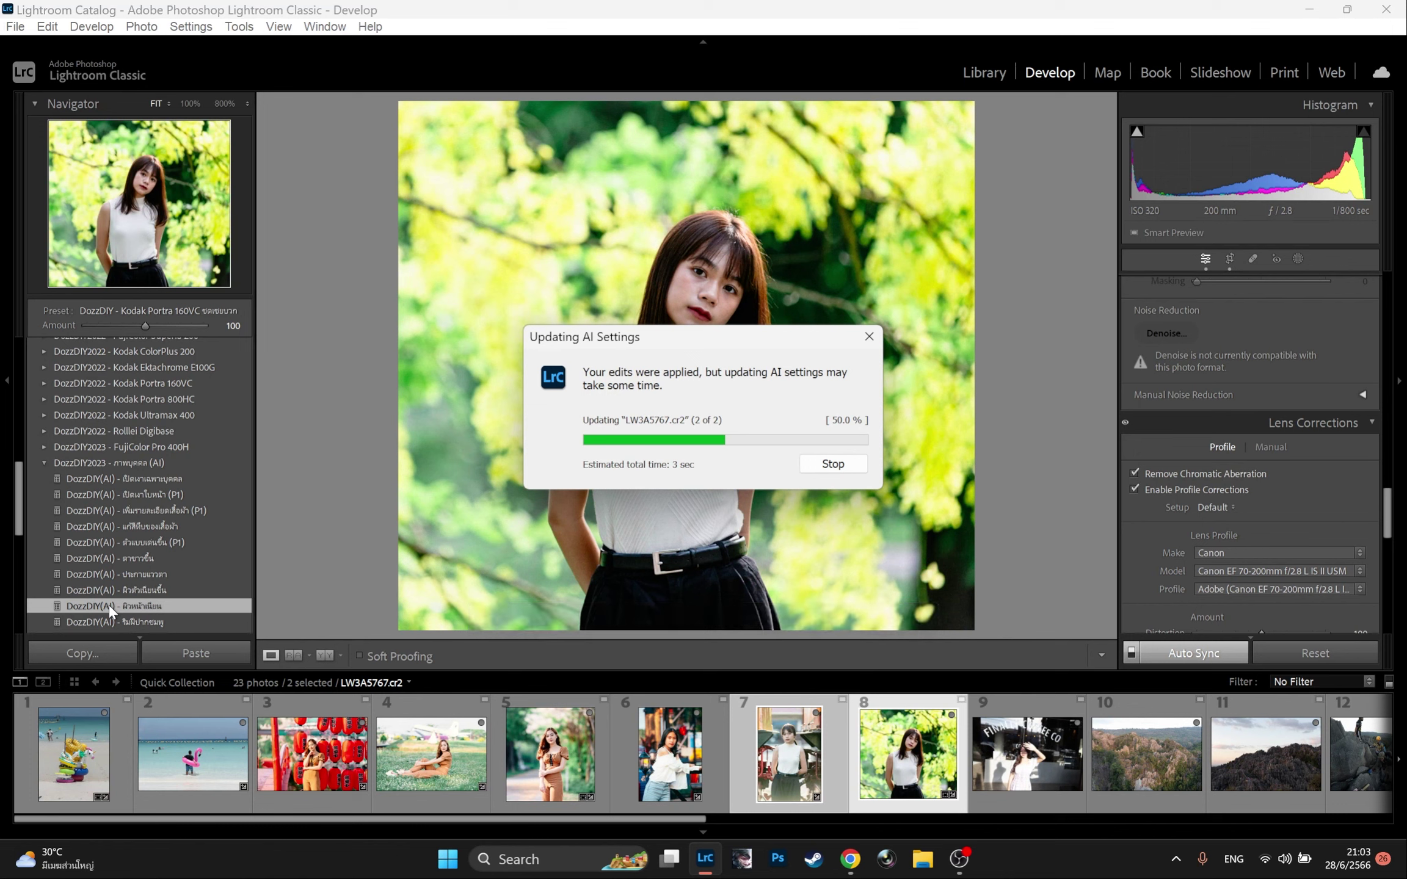
{"action": "left_click", "coordinate": [122, 593]}
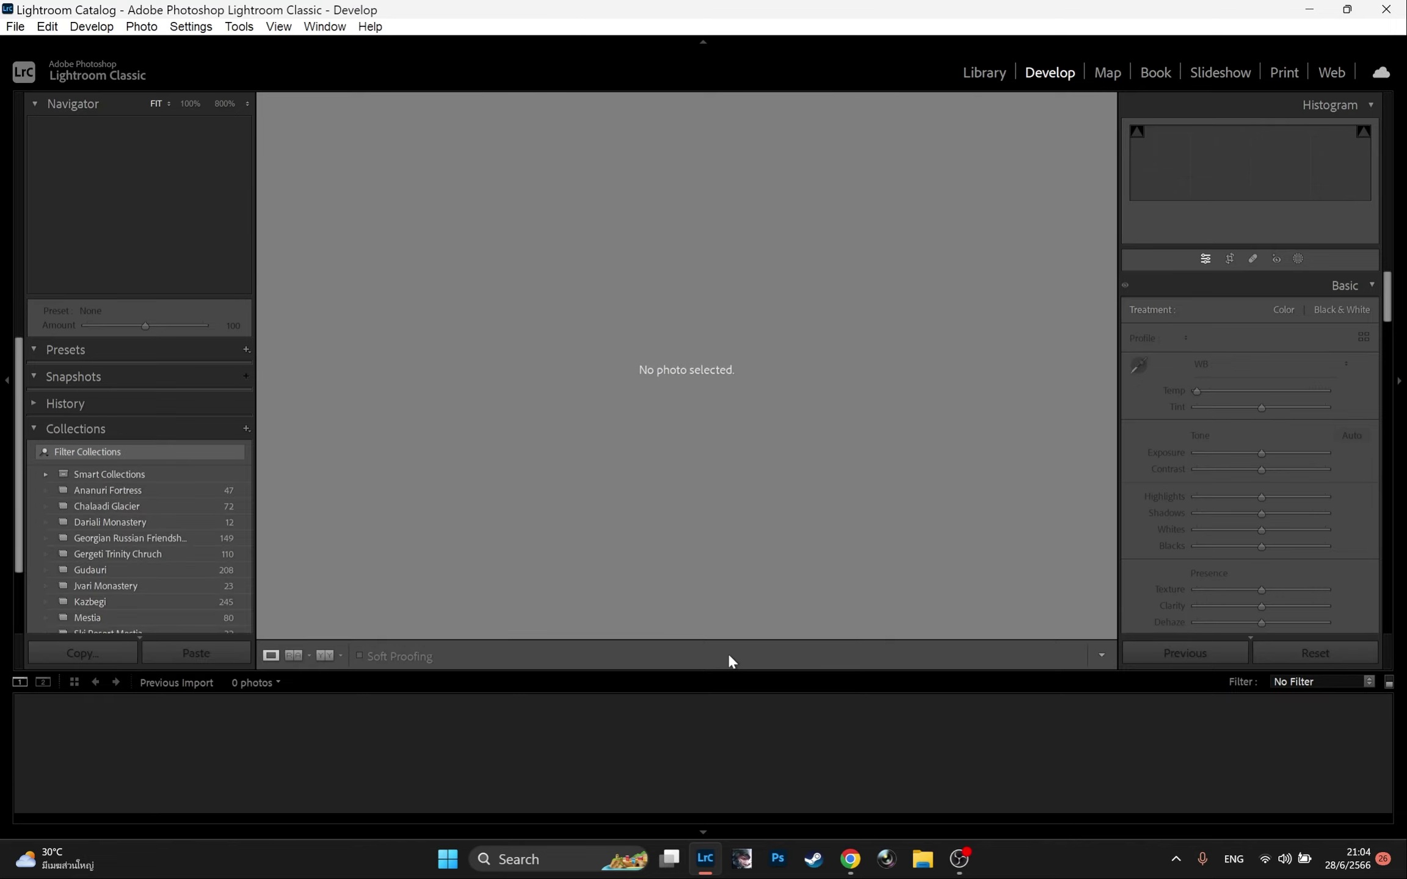
- Reopen the Quick Collection from the Library and bring up the yellow-blossom portrait for editing in the Develop module
{"action": "left_click", "coordinate": [975, 71]}
{"action": "left_click", "coordinate": [213, 358]}
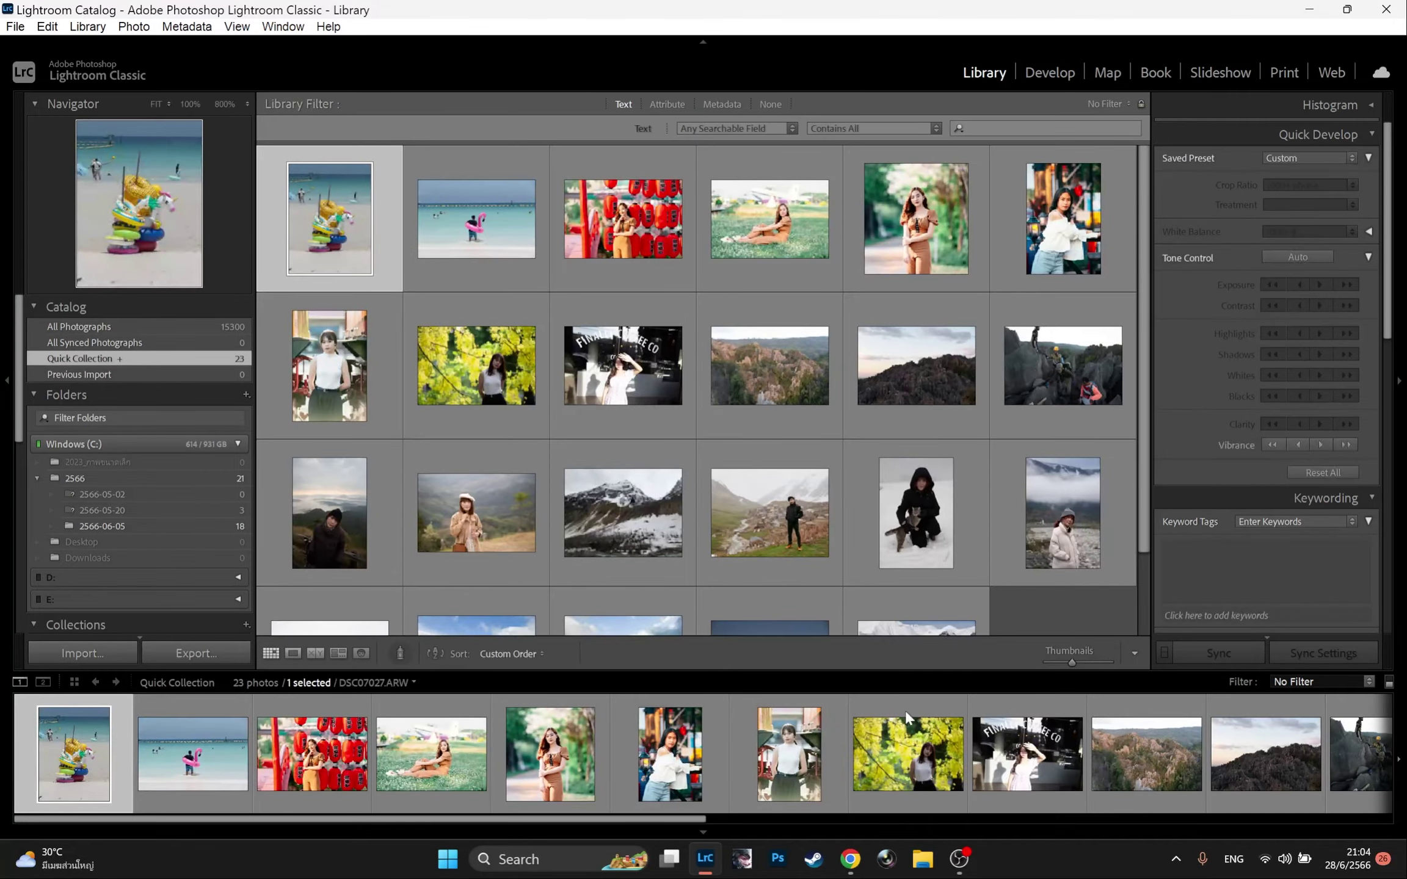
{"action": "left_click", "coordinate": [791, 740]}
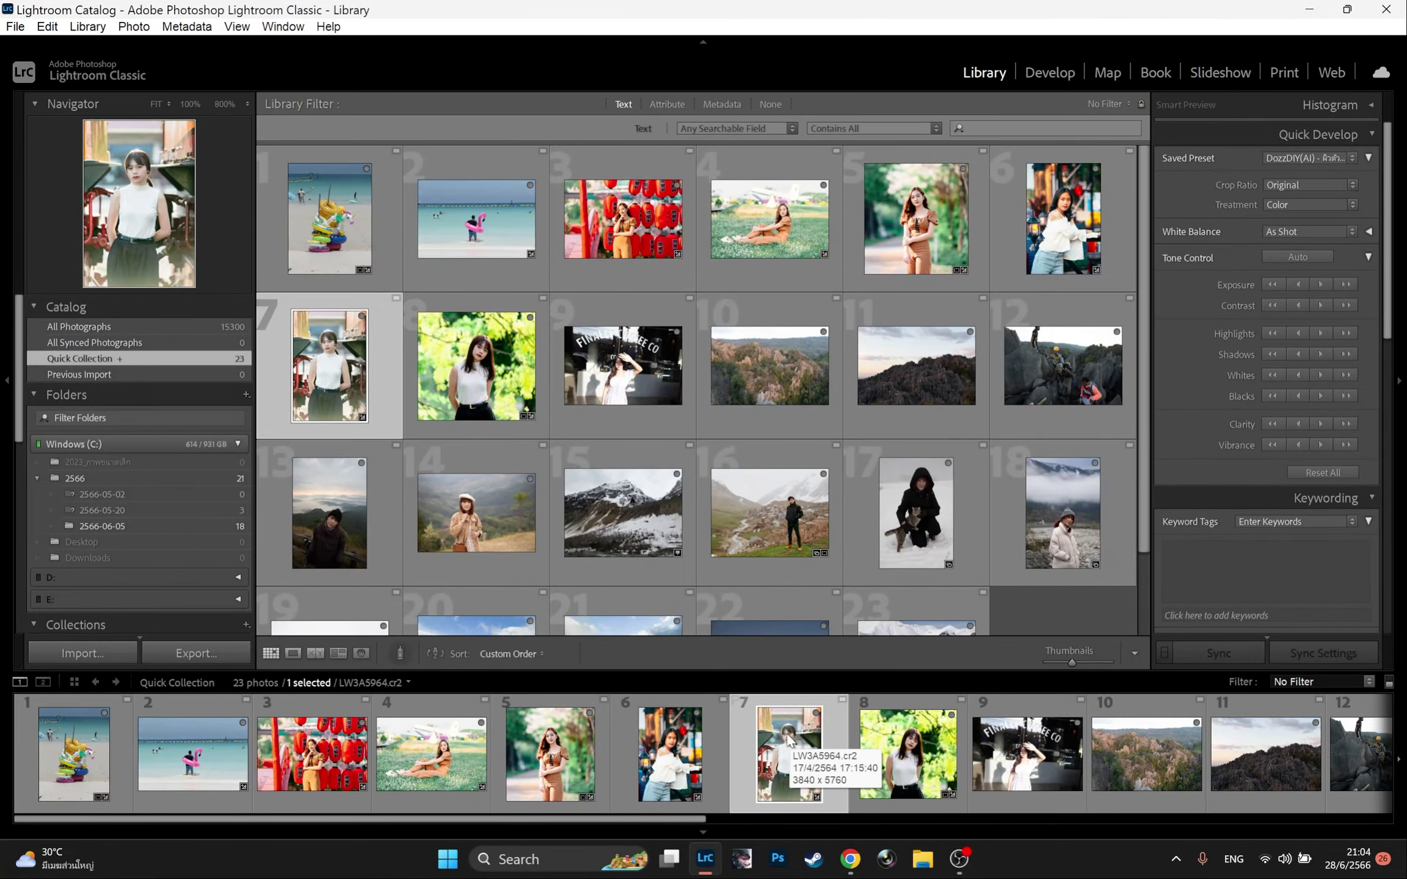
{"action": "double_click", "coordinate": [791, 740]}
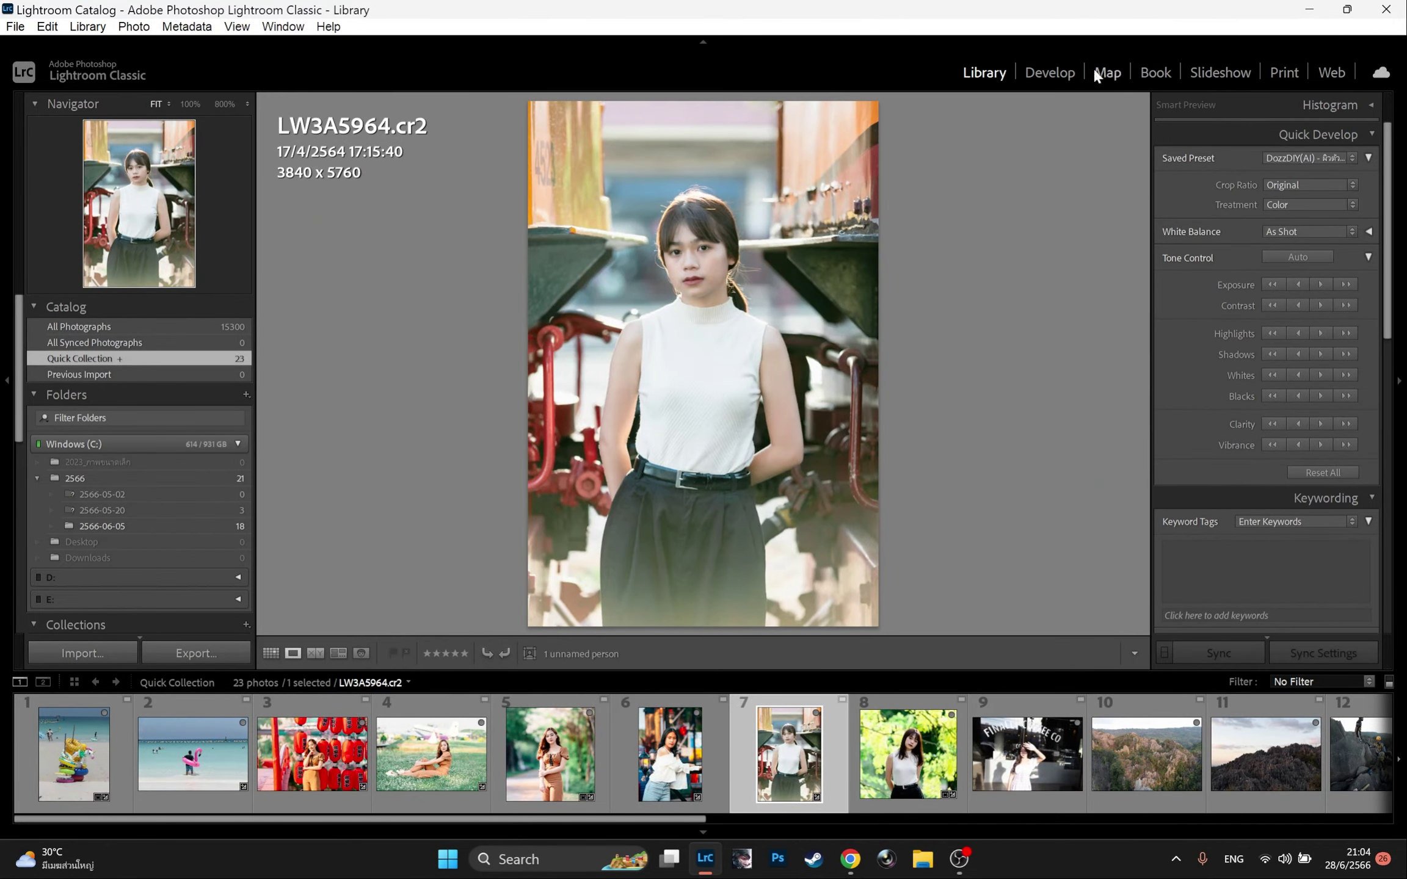
{"action": "left_click", "coordinate": [1047, 73]}
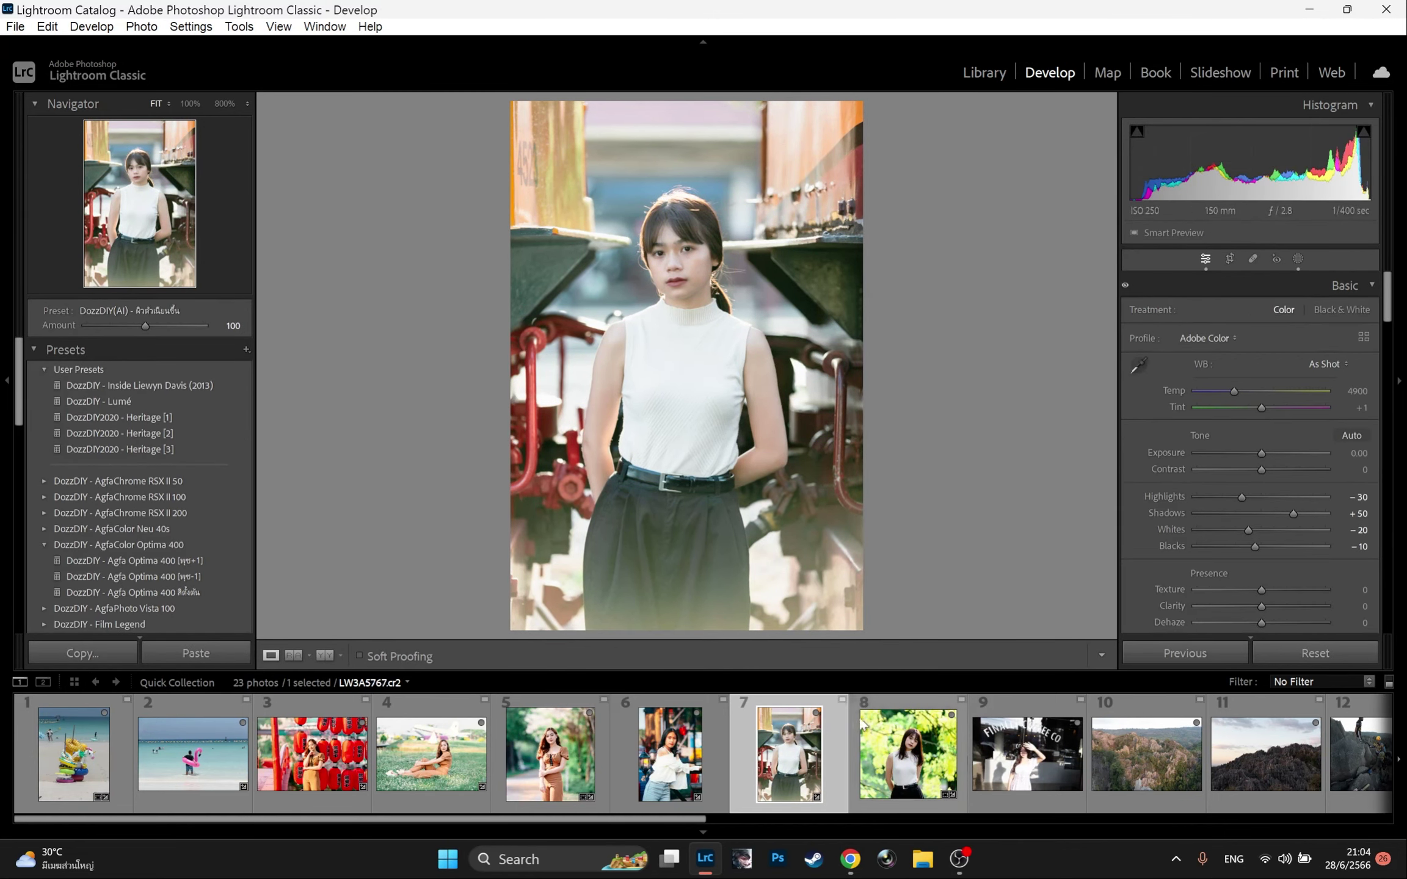
{"action": "left_click", "coordinate": [908, 754]}
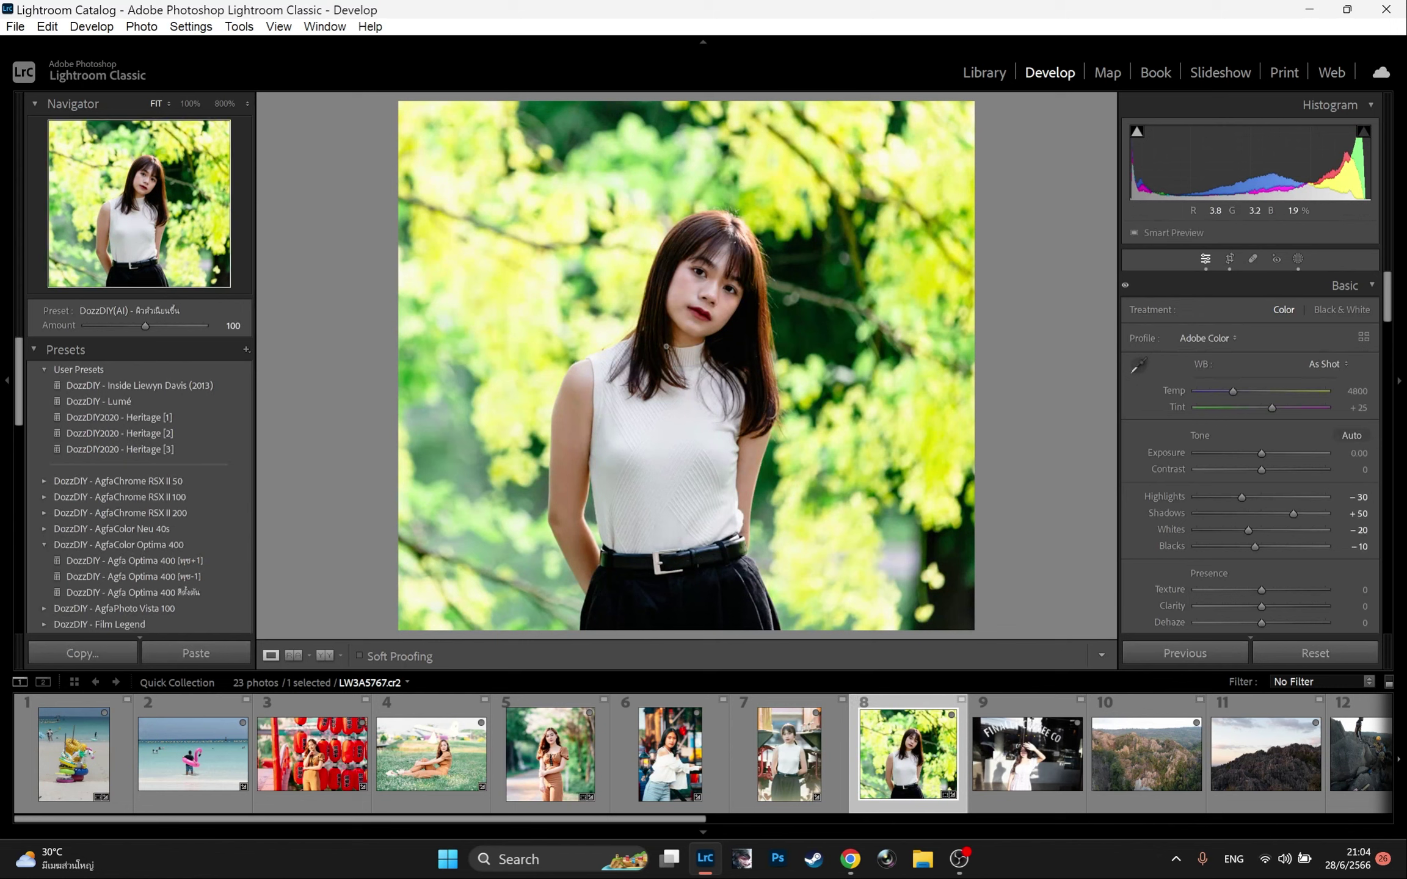
- Apply the DozzDIY(AI) - เปิดเงาเฉพาะบุคคล preset to the yellow-blossom portrait at an amount of 26
{"action": "scroll", "coordinate": [189, 541], "scroll_direction": "down", "scroll_amount": 10}
{"action": "scroll", "coordinate": [185, 539], "scroll_direction": "up", "scroll_amount": 3}
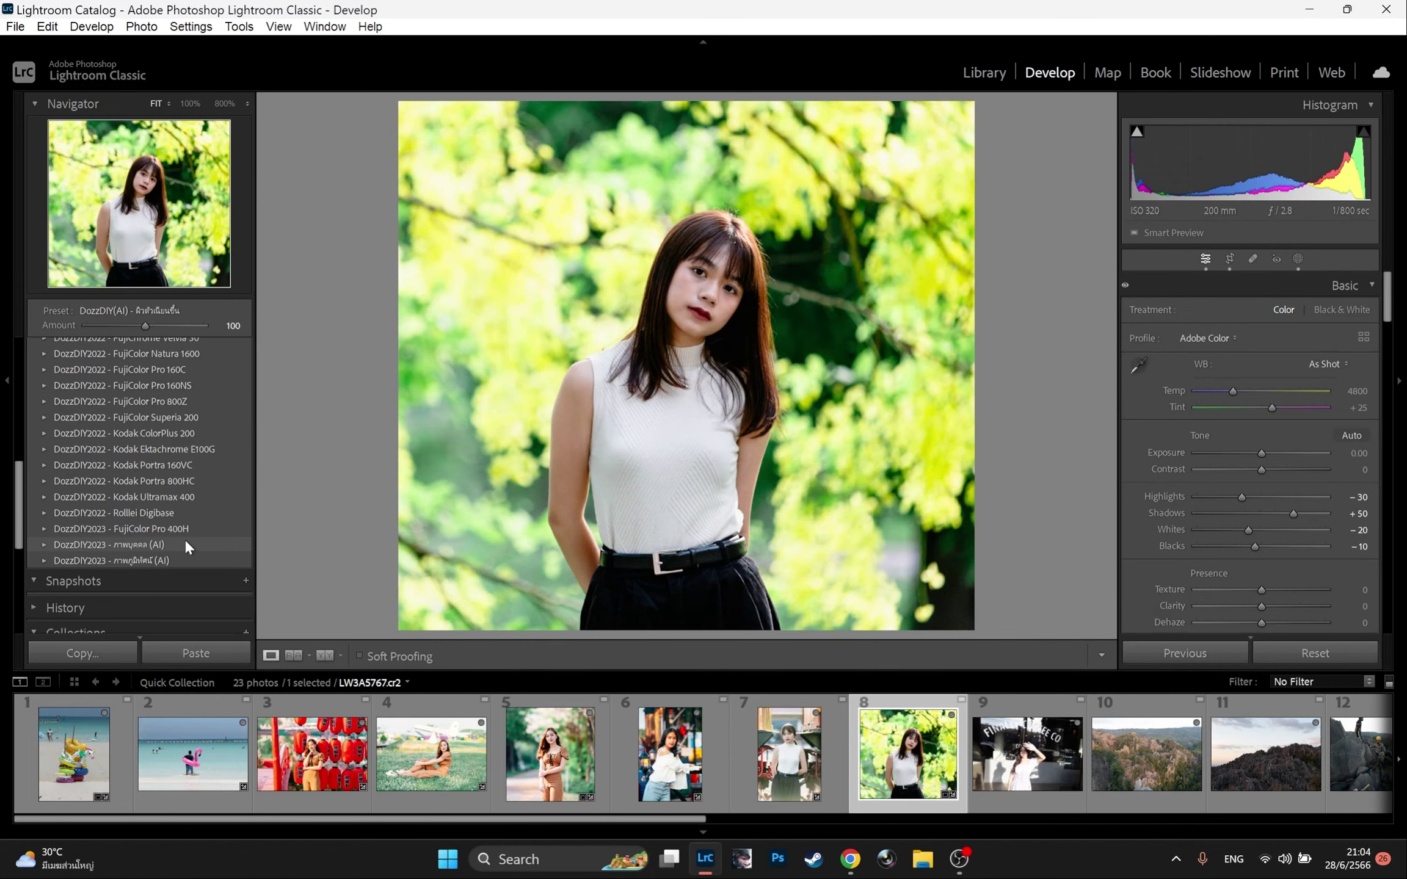
{"action": "left_click", "coordinate": [45, 545]}
{"action": "left_click", "coordinate": [104, 555]}
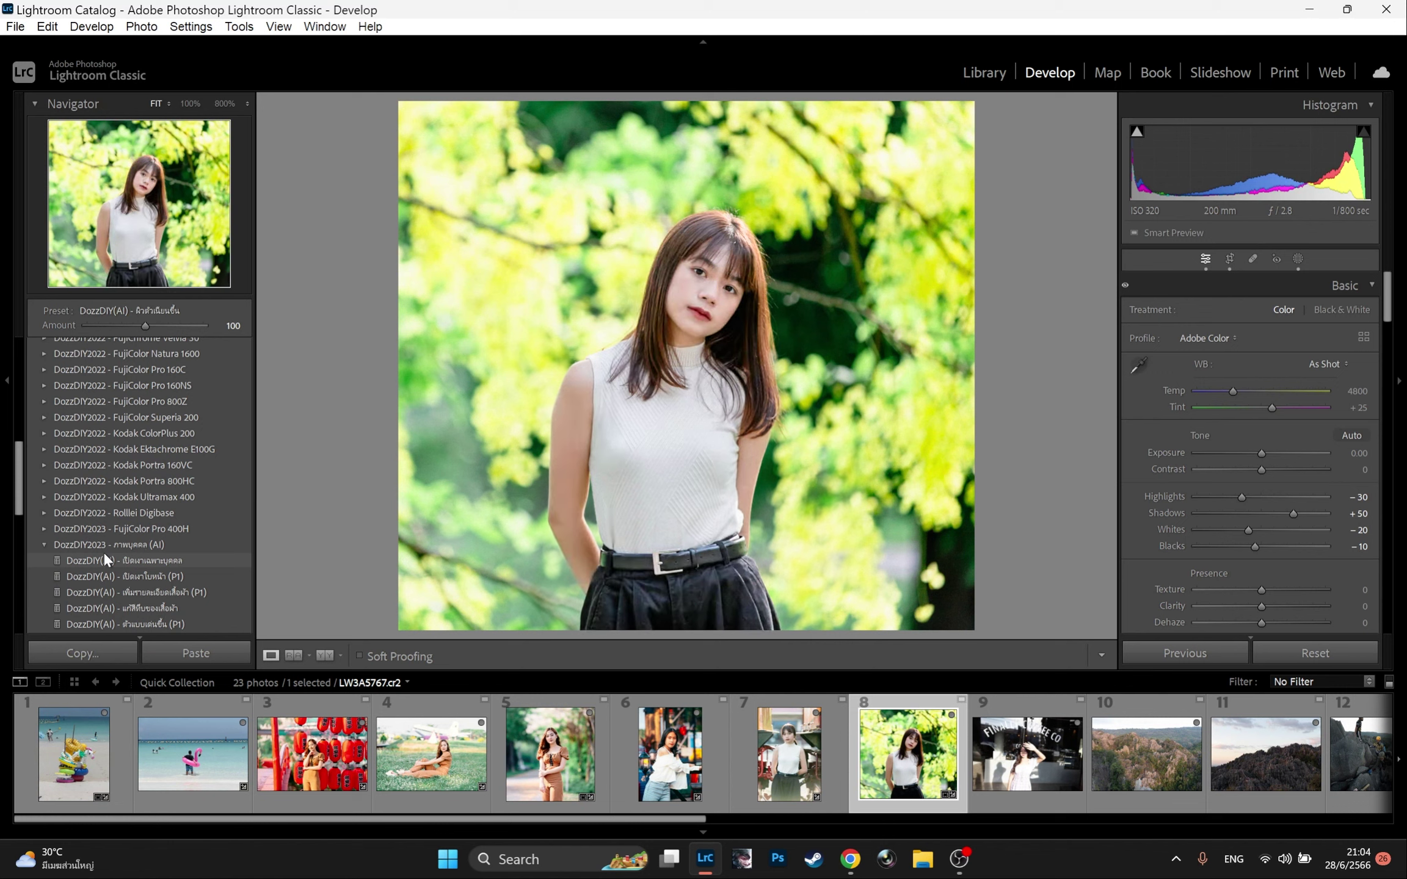
{"action": "left_click", "coordinate": [103, 552]}
{"action": "left_click_drag", "start_coordinate": [145, 327], "coordinate": [113, 329]}
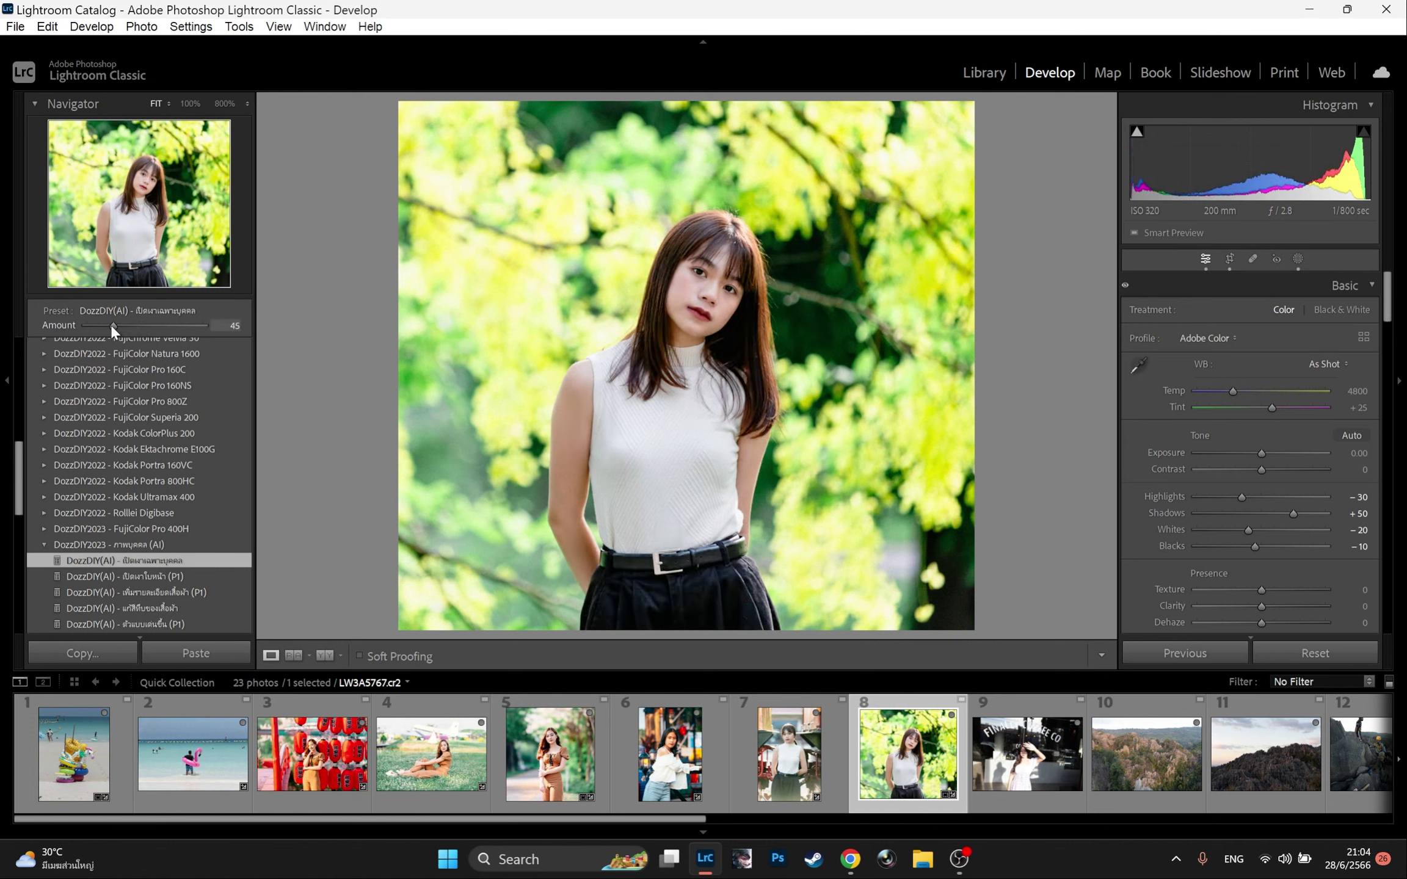
{"action": "left_click_drag", "start_coordinate": [111, 324], "coordinate": [108, 324]}
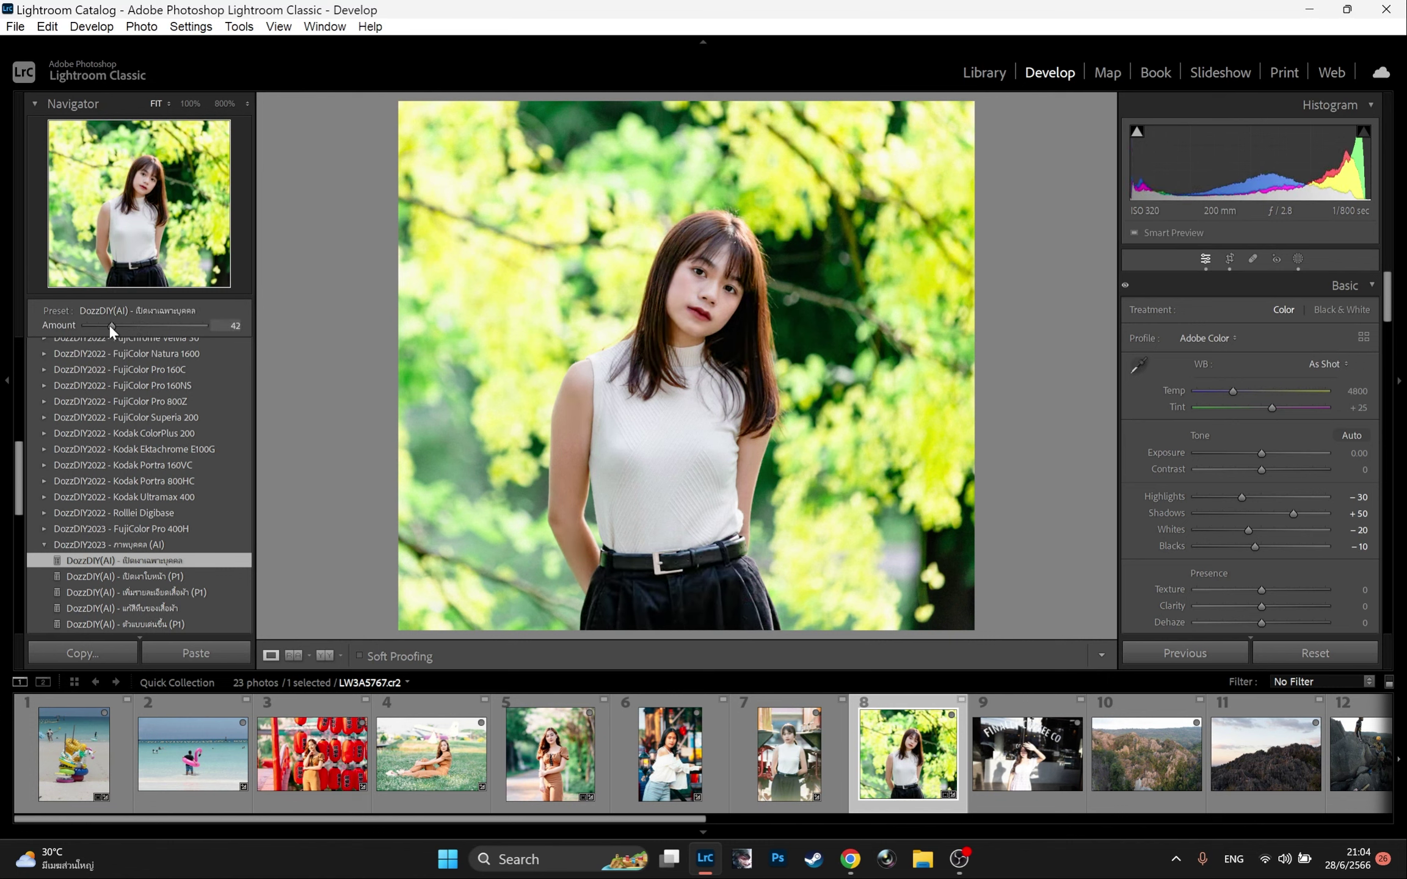
{"action": "scroll", "coordinate": [140, 512], "scroll_direction": "down", "scroll_amount": 2}
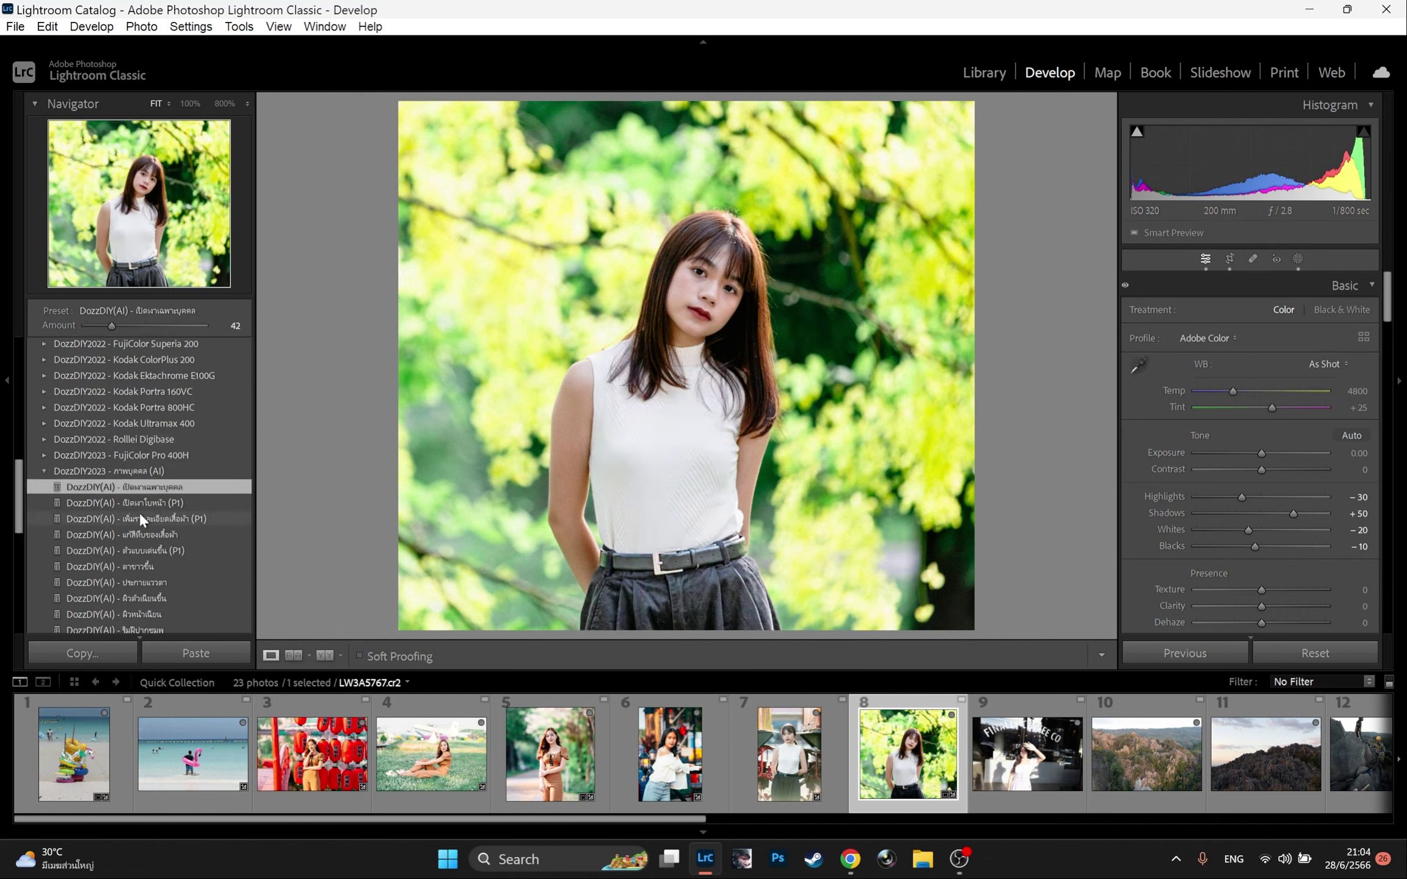
{"action": "left_click_drag", "start_coordinate": [110, 325], "coordinate": [101, 324]}
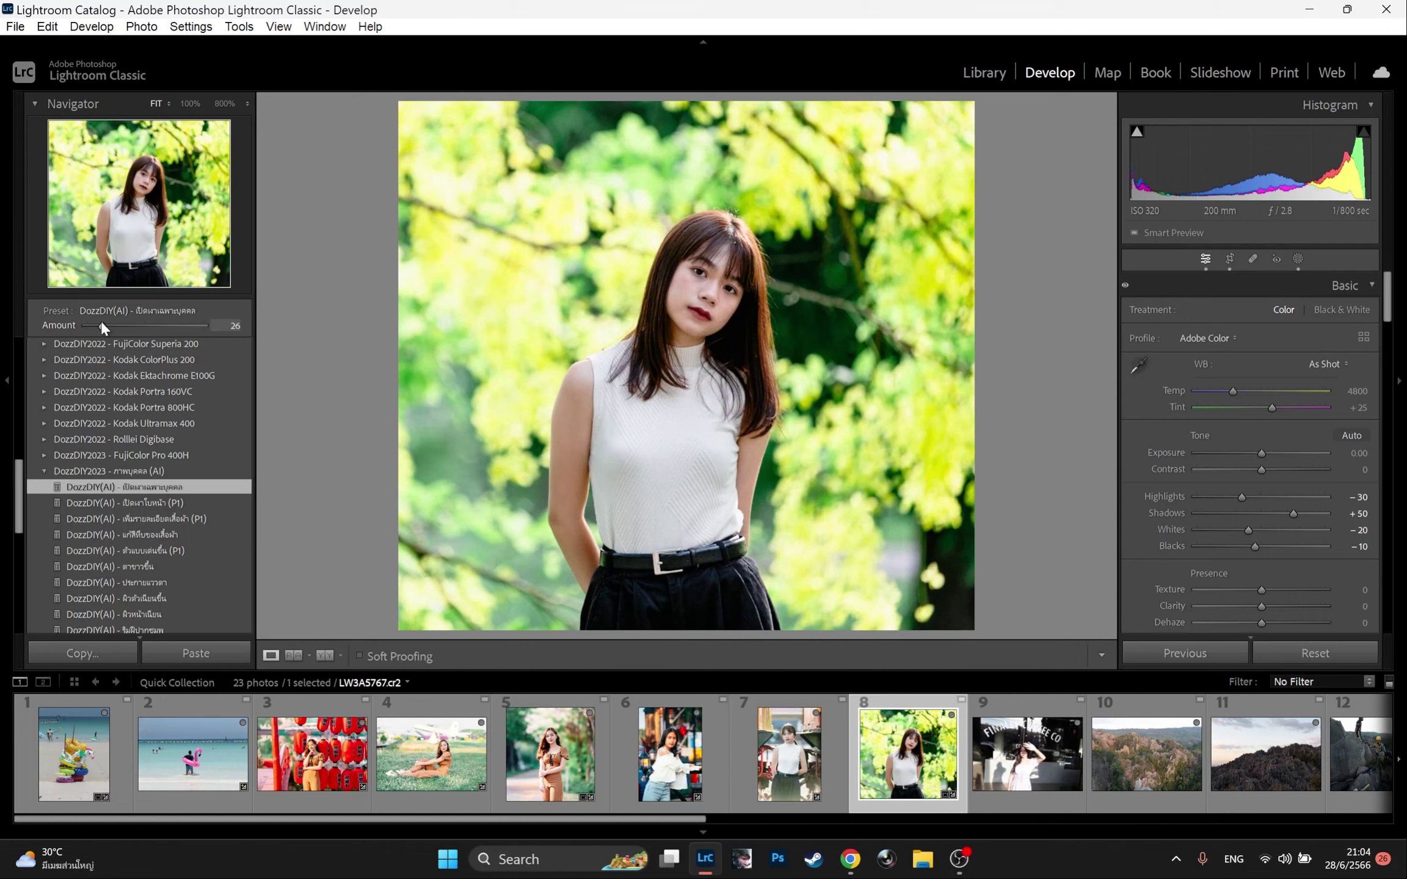
- Apply the DozzDIY(AI) - ประกายแววตา preset at an amount of 148 and view the woman's face at 100% magnification
{"action": "left_click", "coordinate": [179, 582]}
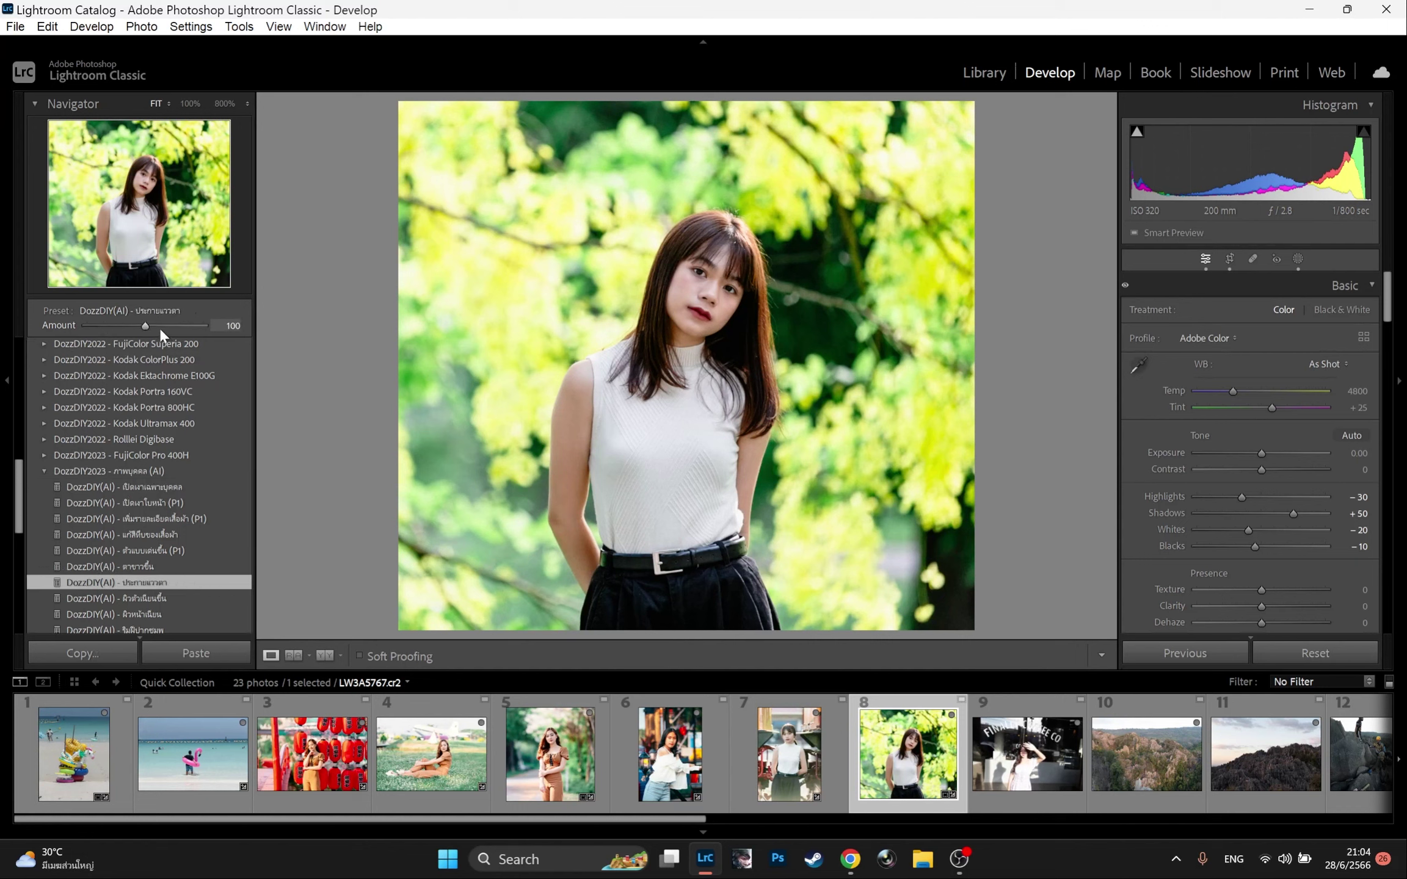
{"action": "left_click_drag", "start_coordinate": [152, 323], "coordinate": [179, 325]}
{"action": "left_click", "coordinate": [144, 177]}
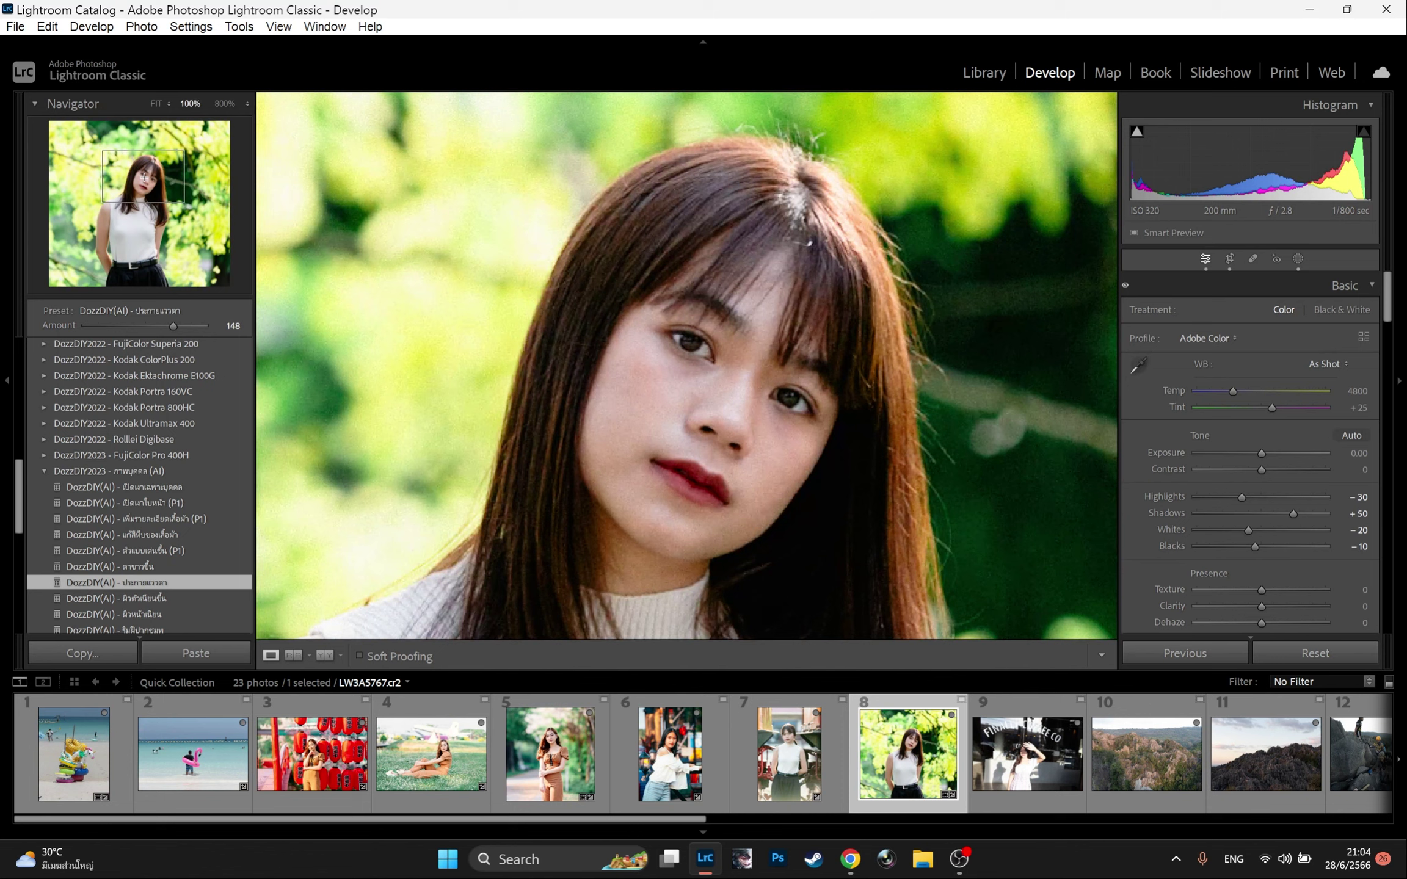
- Reset the Grain effect's Amount to 0 and return to the full view of the portrait
{"action": "scroll", "coordinate": [1245, 535], "scroll_direction": "down", "scroll_amount": 20}
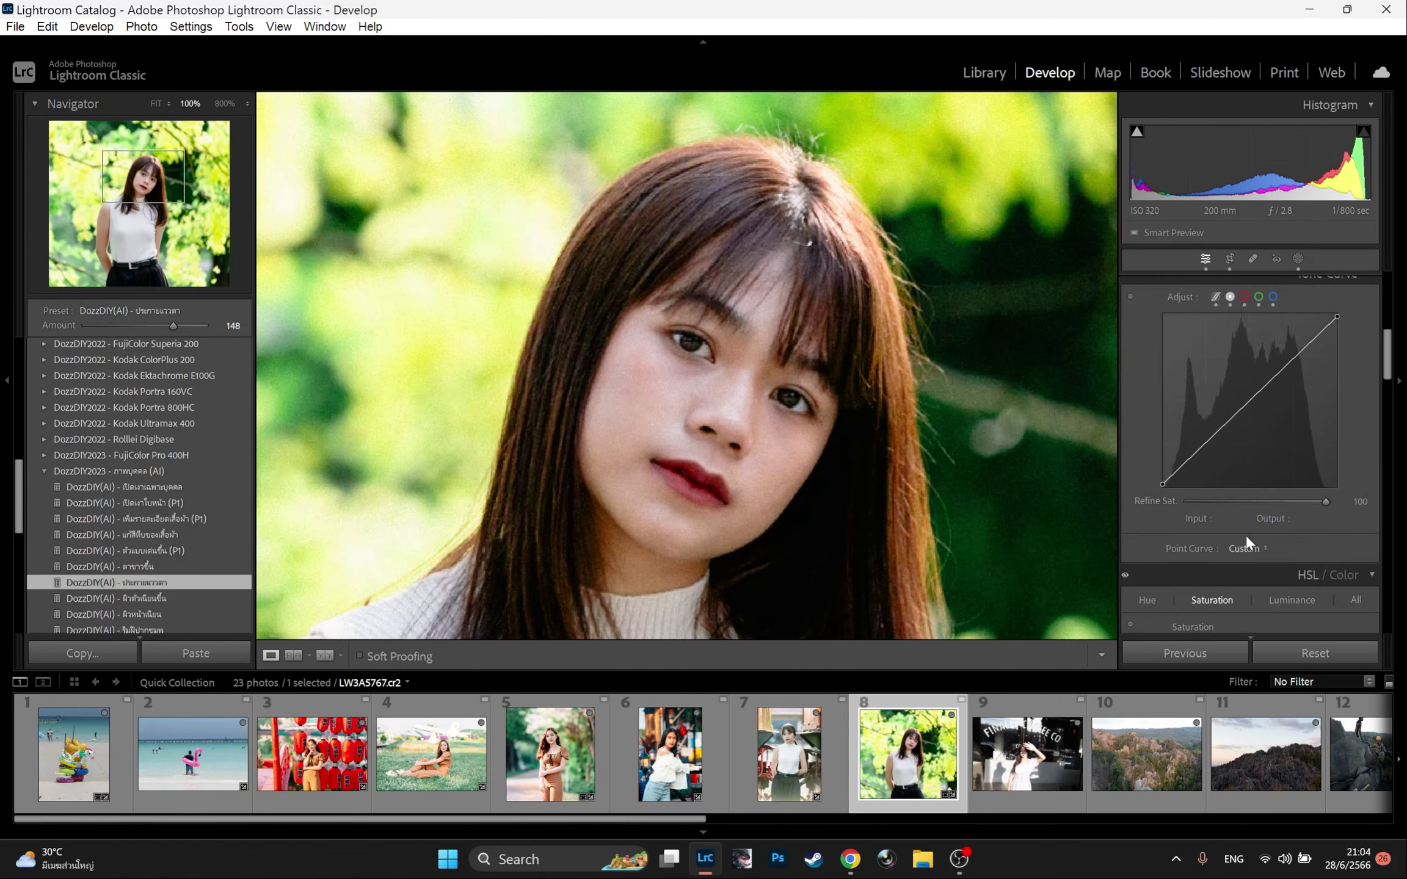
{"action": "scroll", "coordinate": [1245, 536], "scroll_direction": "down", "scroll_amount": 10}
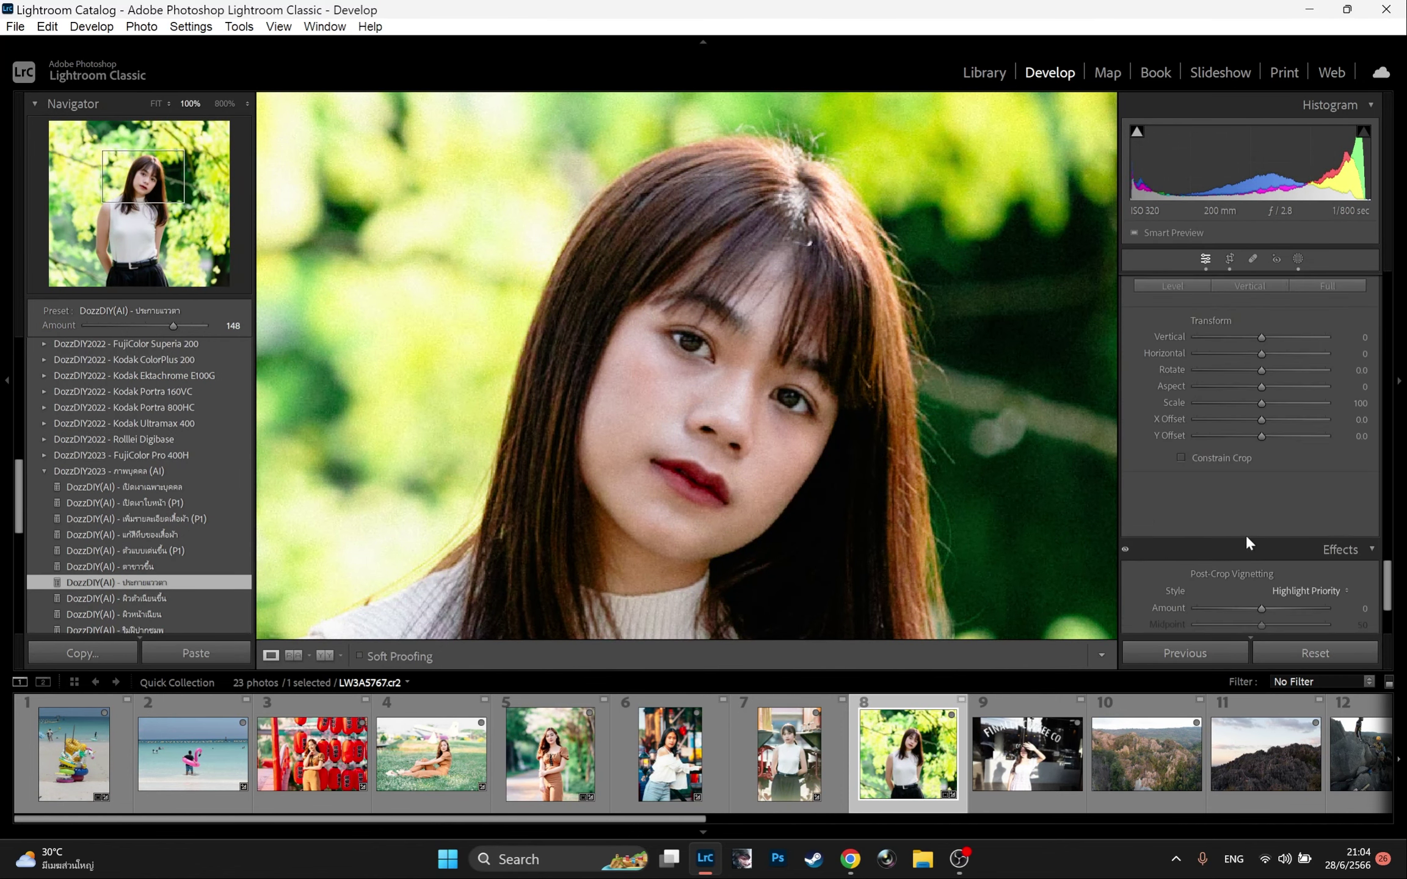
{"action": "double_click", "coordinate": [1214, 558]}
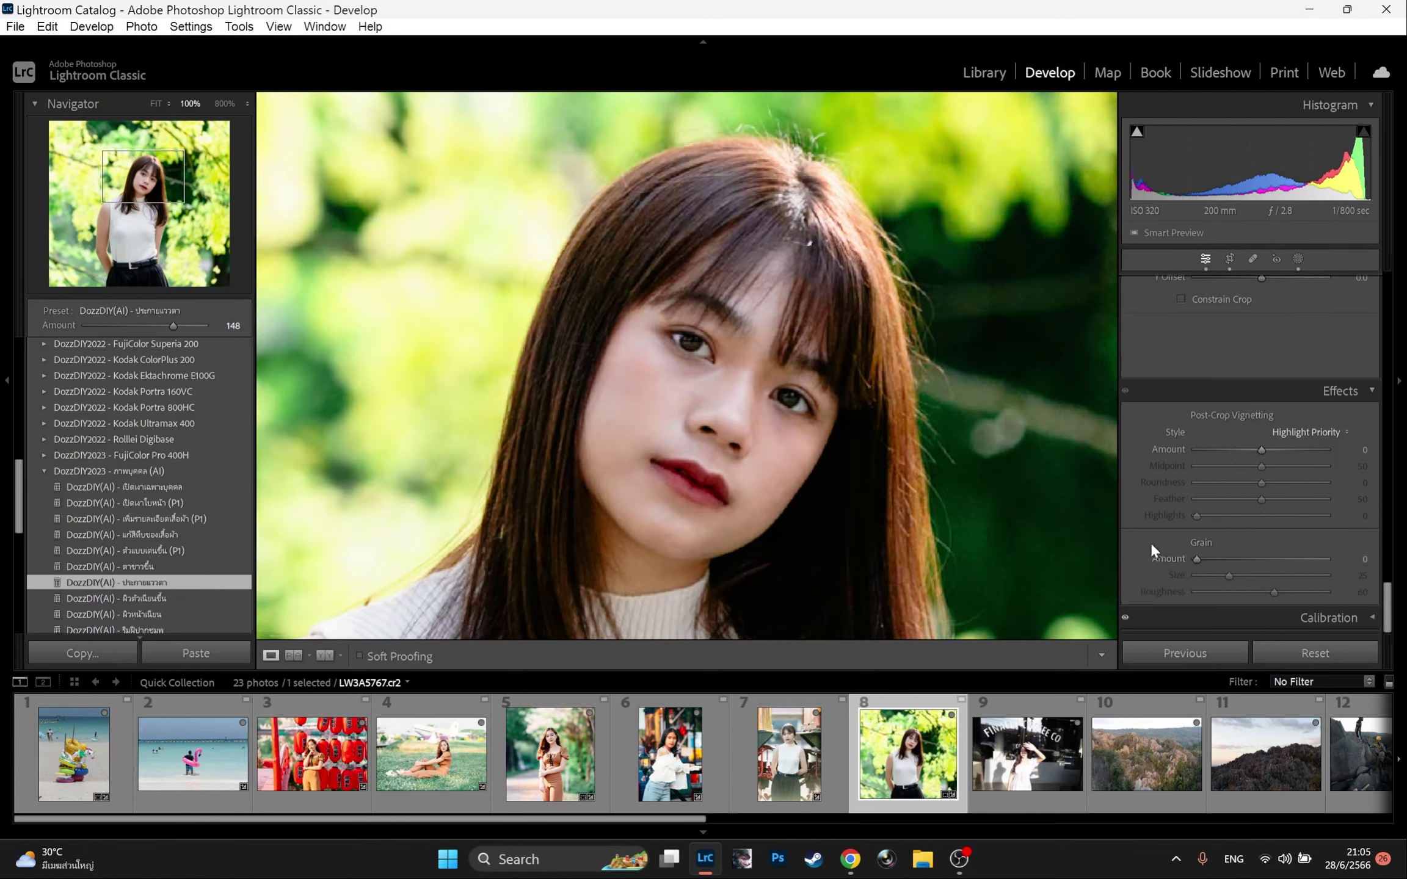
{"action": "left_click", "coordinate": [835, 420]}
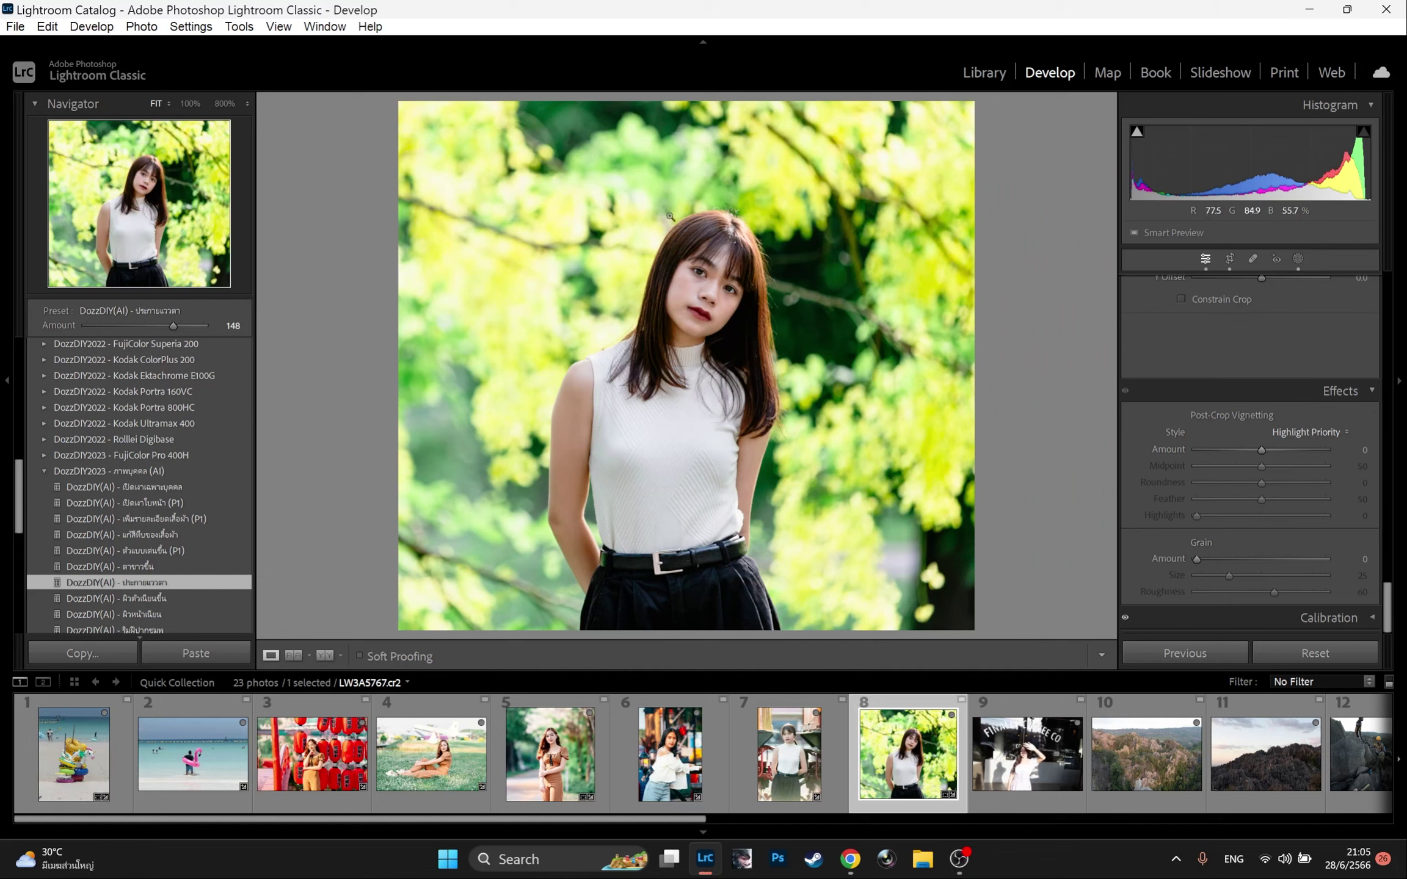
- Add a Select Background mask to the yellow-blossom portrait
{"action": "scroll", "coordinate": [1288, 324], "scroll_direction": "up", "scroll_amount": 15}
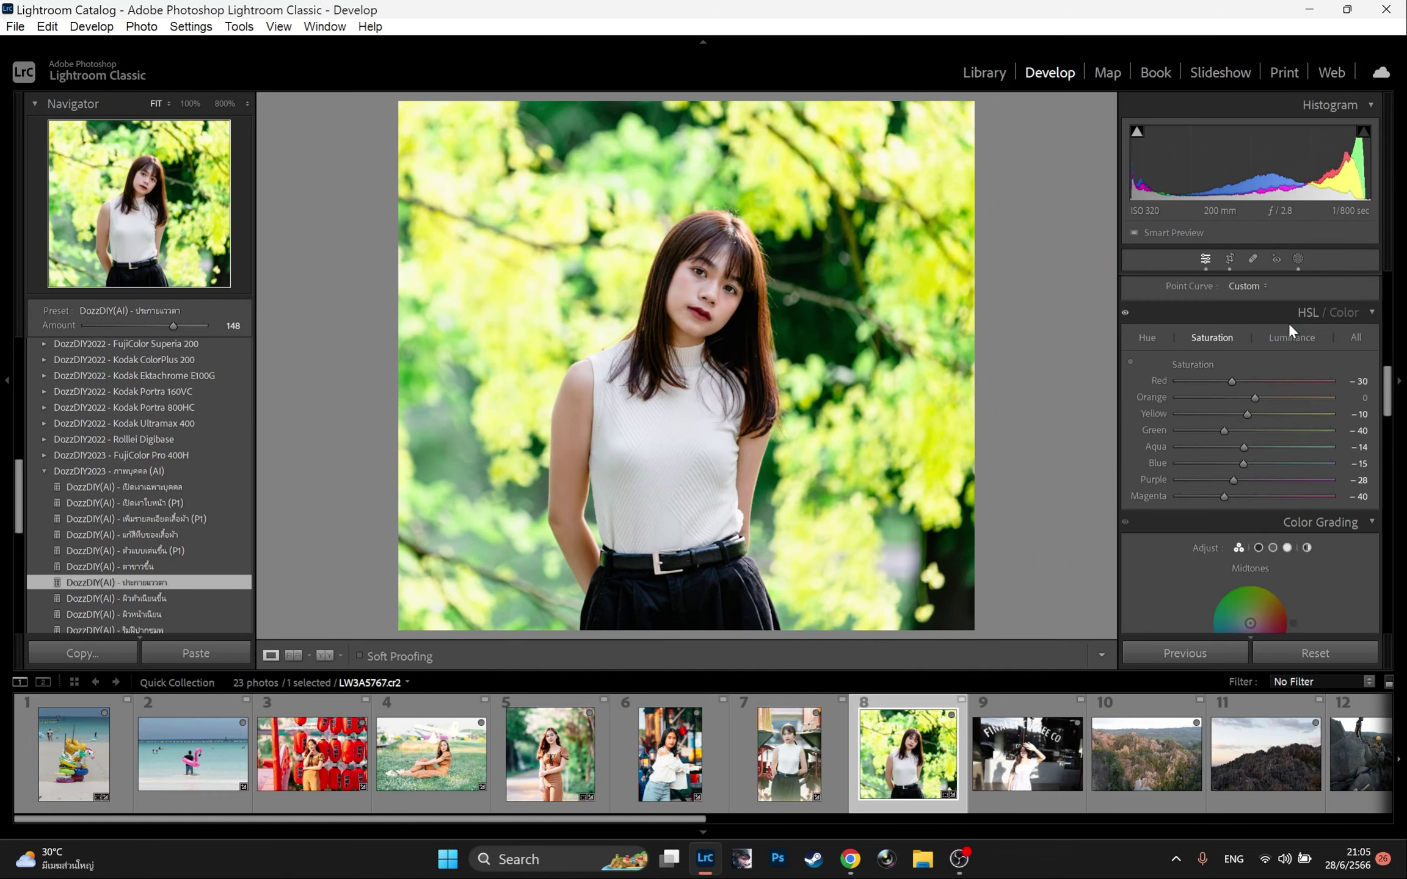
{"action": "left_click", "coordinate": [1298, 260]}
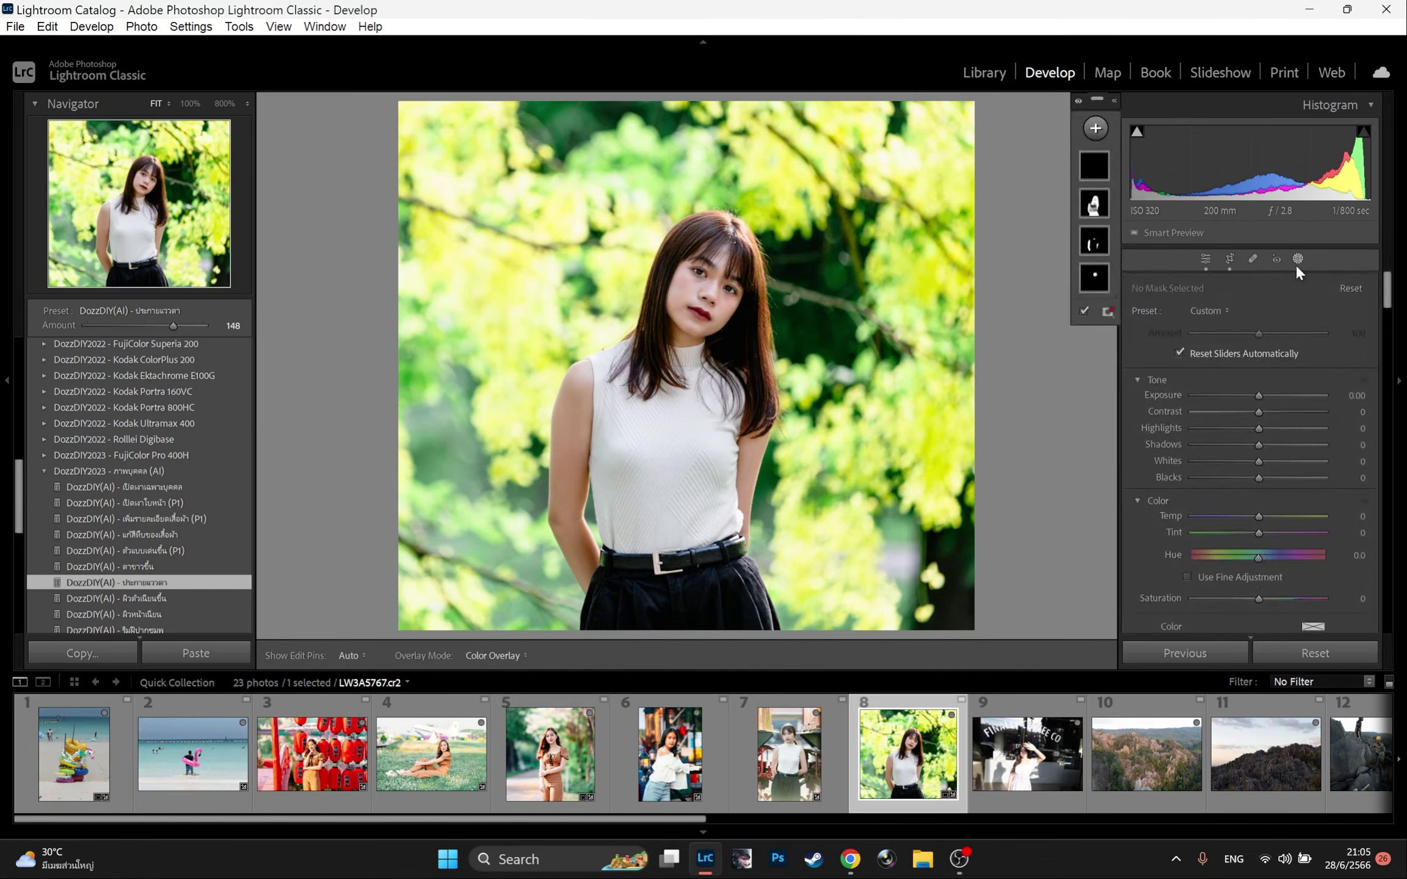
{"action": "left_click", "coordinate": [1095, 128]}
{"action": "left_click", "coordinate": [1126, 206]}
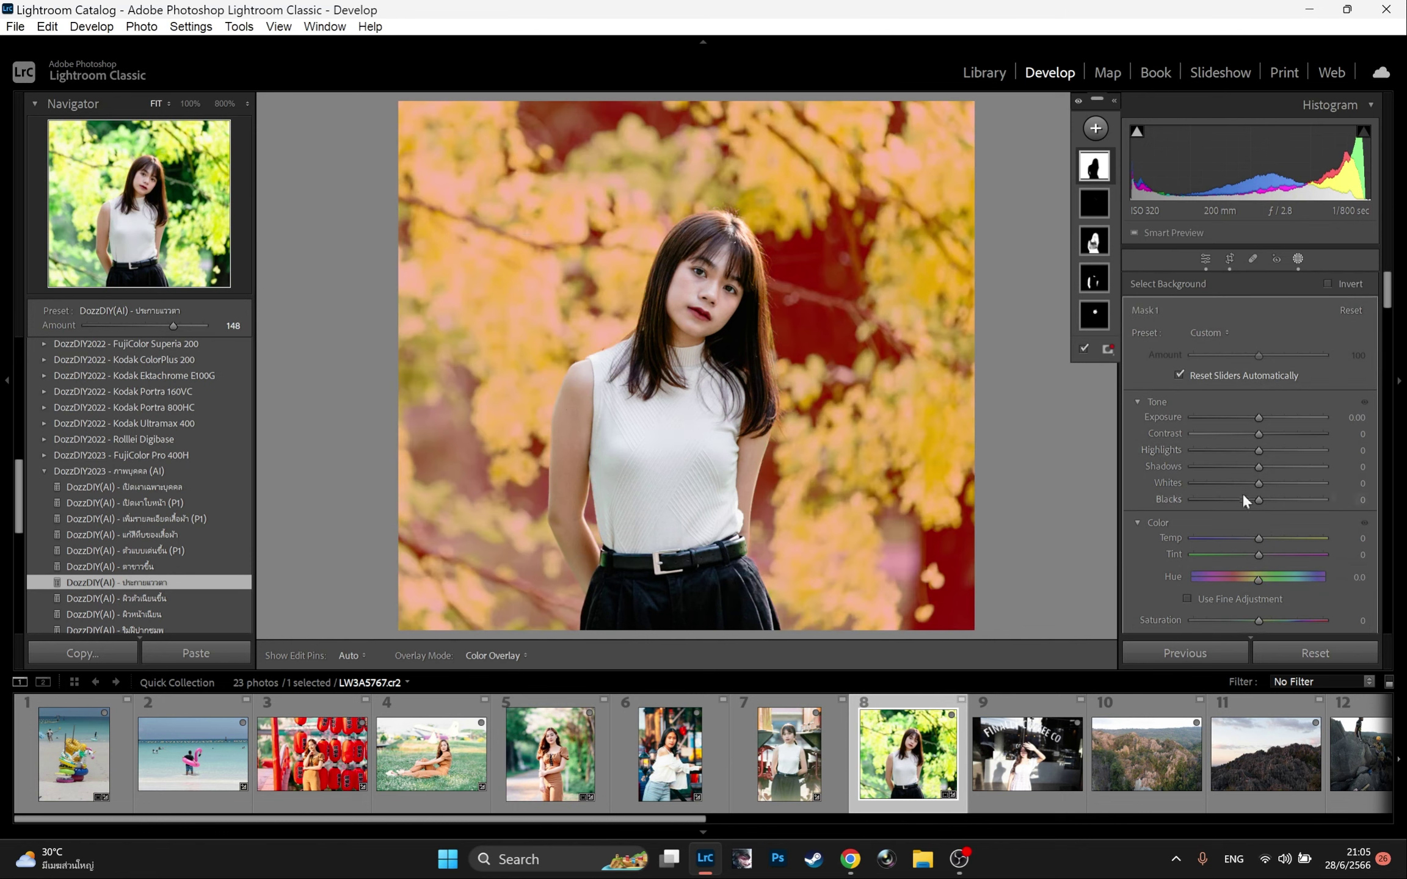
- Set the background mask's Temp to 11 and Highlights to −15 on the yellow-blossom portrait
{"action": "left_click_drag", "start_coordinate": [1259, 535], "coordinate": [1266, 537]}
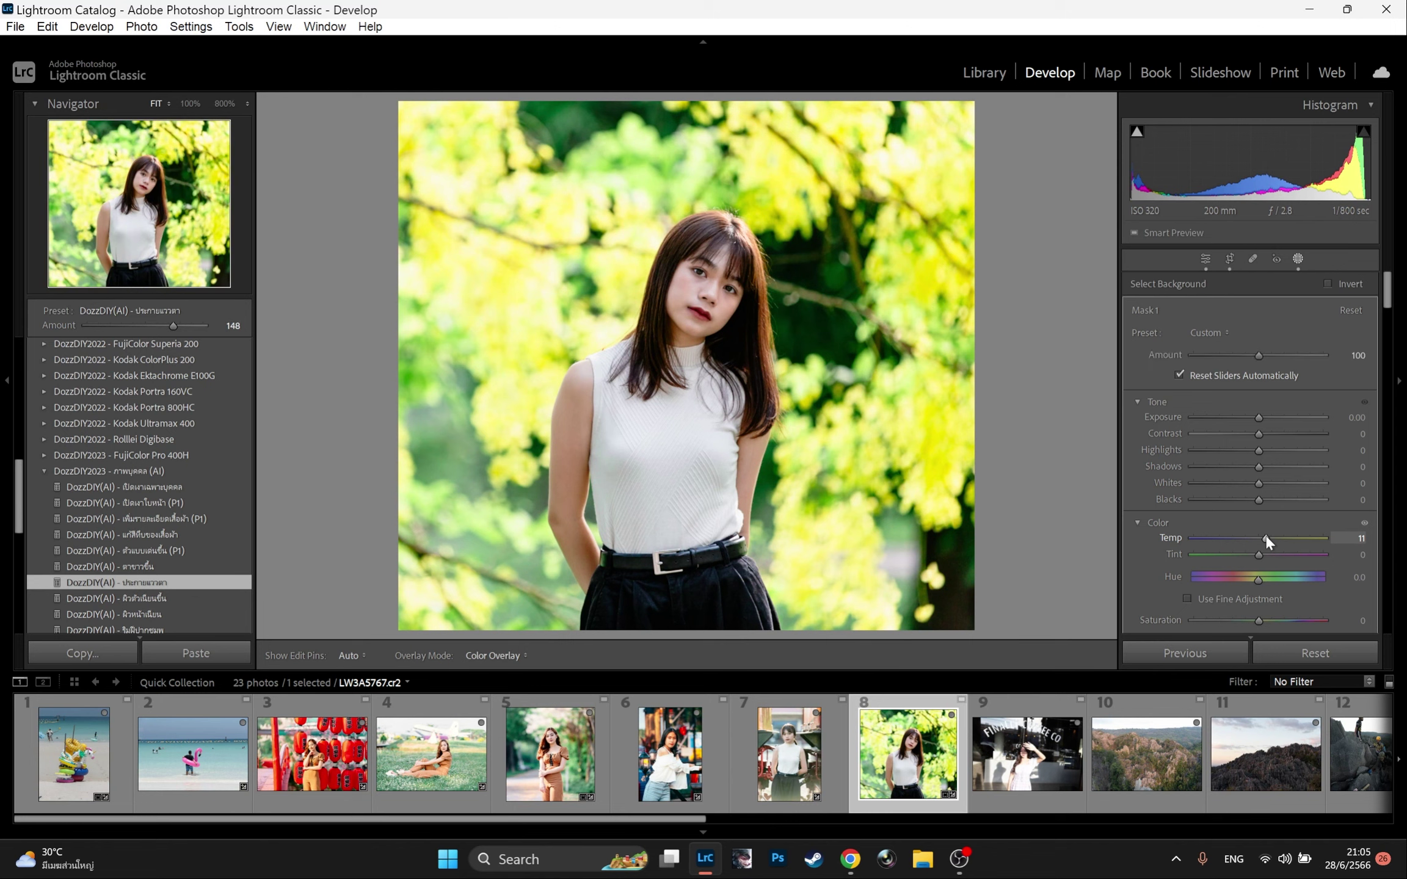
{"action": "left_click_drag", "start_coordinate": [1235, 450], "coordinate": [1245, 450]}
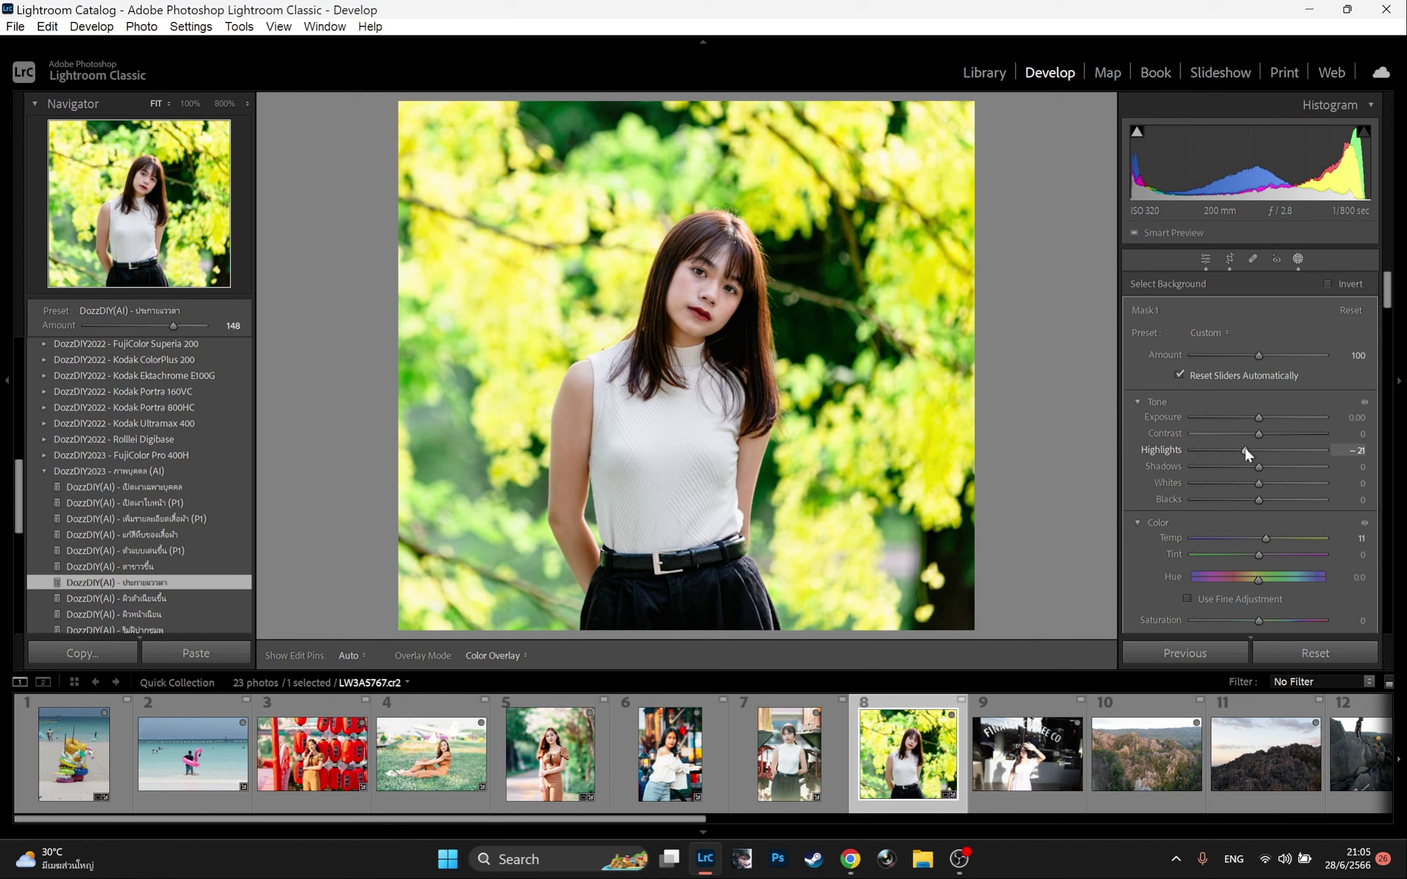
{"action": "left_click_drag", "start_coordinate": [1244, 447], "coordinate": [1249, 451]}
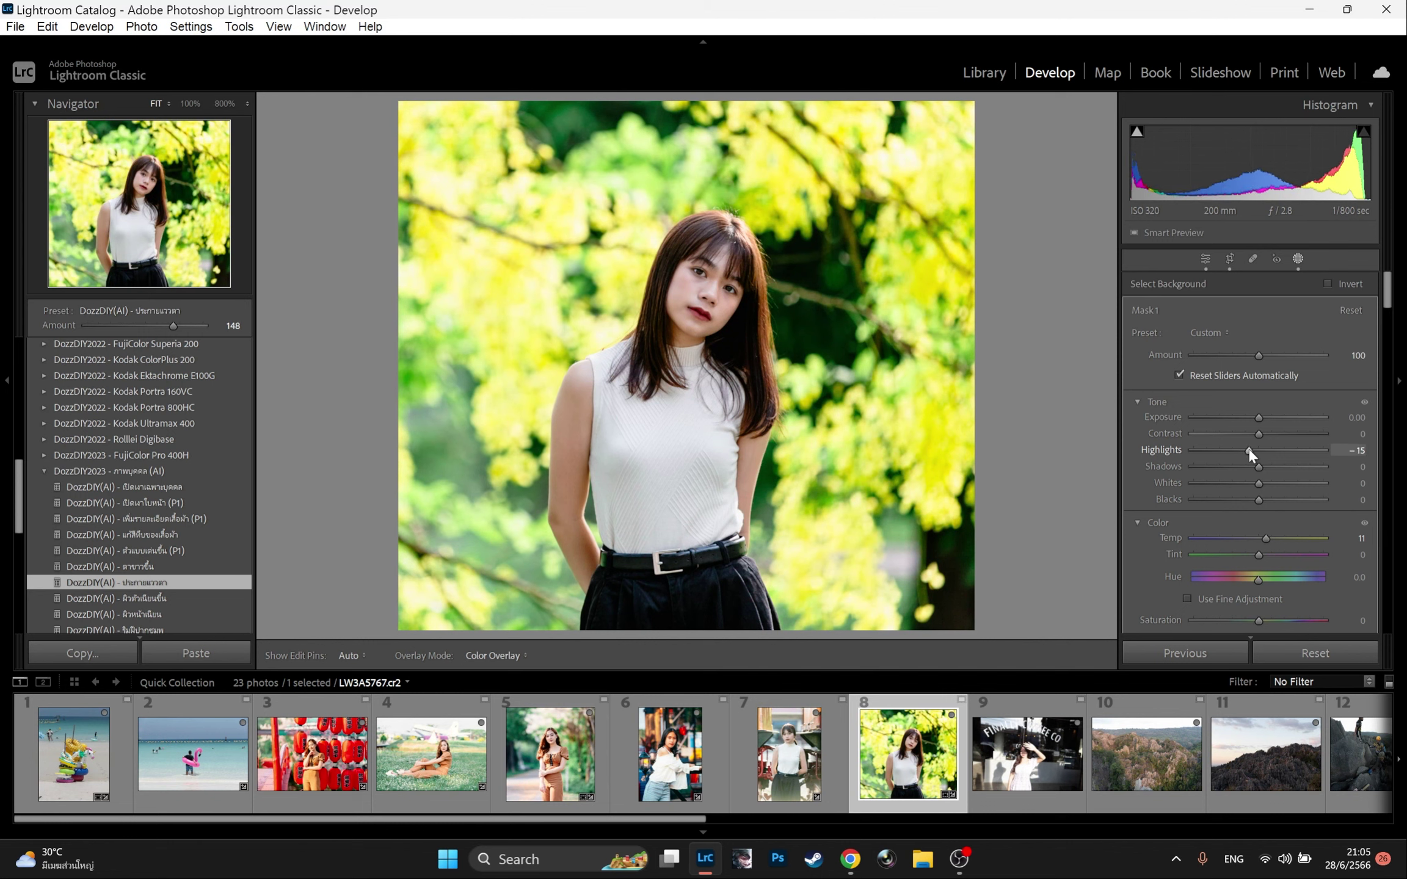
{"action": "mouse_move", "coordinate": [1163, 183]}
{"action": "left_mouse_down"}
{"action": "mouse_move", "coordinate": [1176, 183]}
{"action": "mouse_move", "coordinate": [1154, 183]}
{"action": "left_mouse_up"}
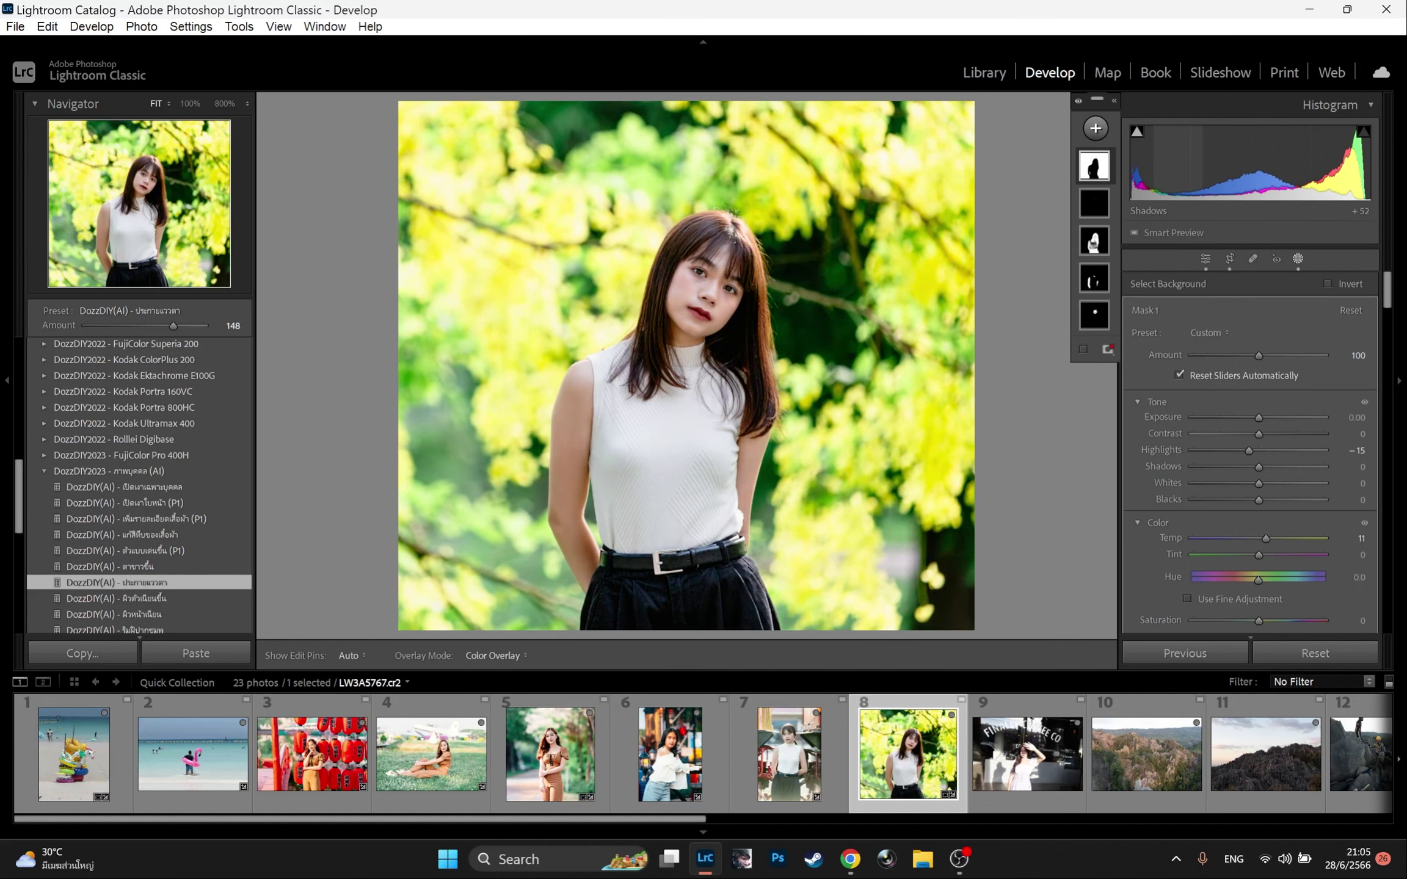
- Set Dehaze to +9, Whites to +3 and Blacks to −29 on photo 7, the white-top portrait by the train
{"action": "left_click", "coordinate": [768, 776]}
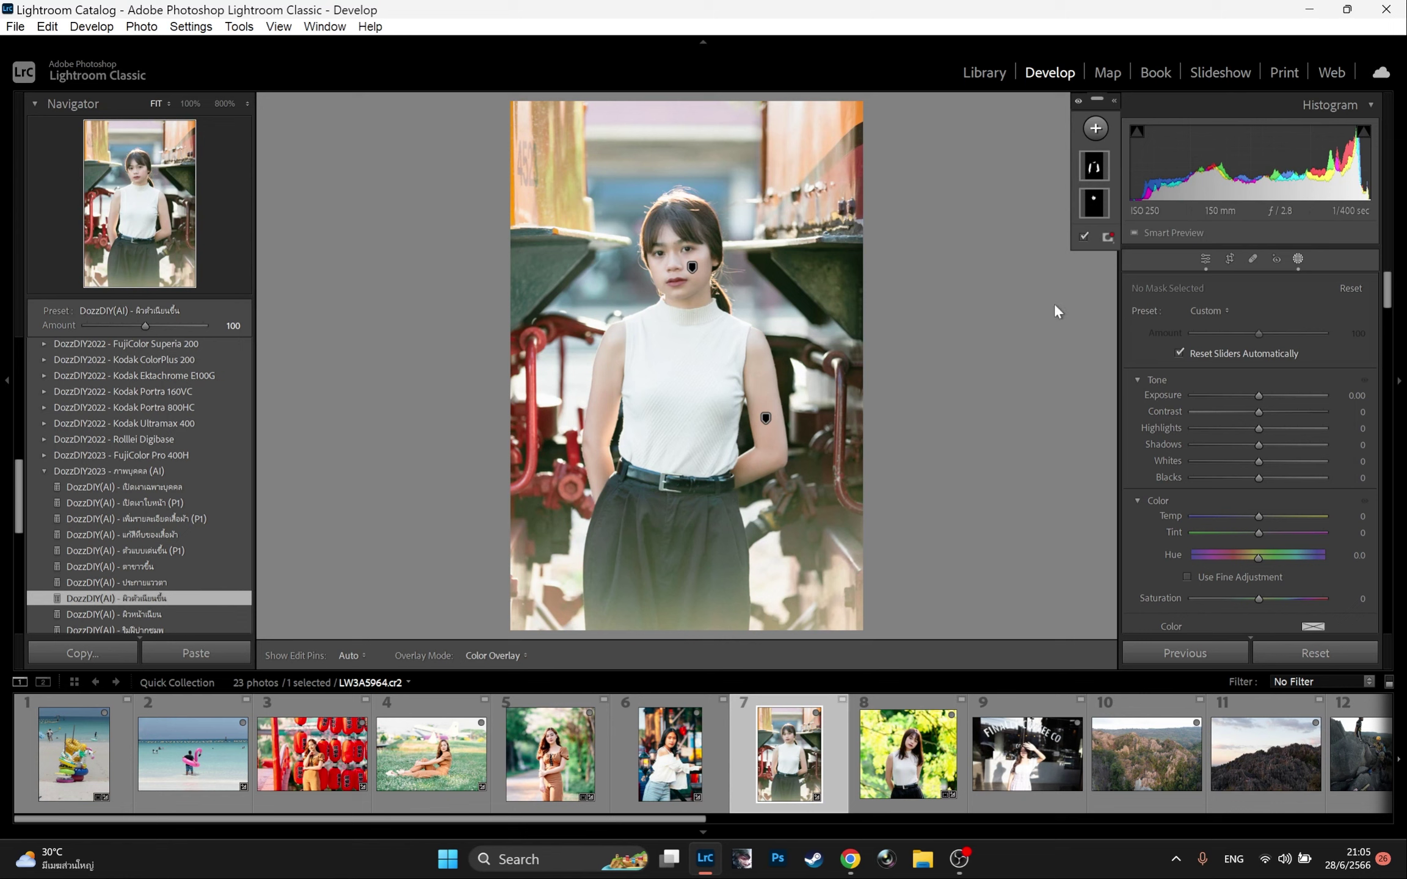
{"action": "left_click", "coordinate": [1205, 259]}
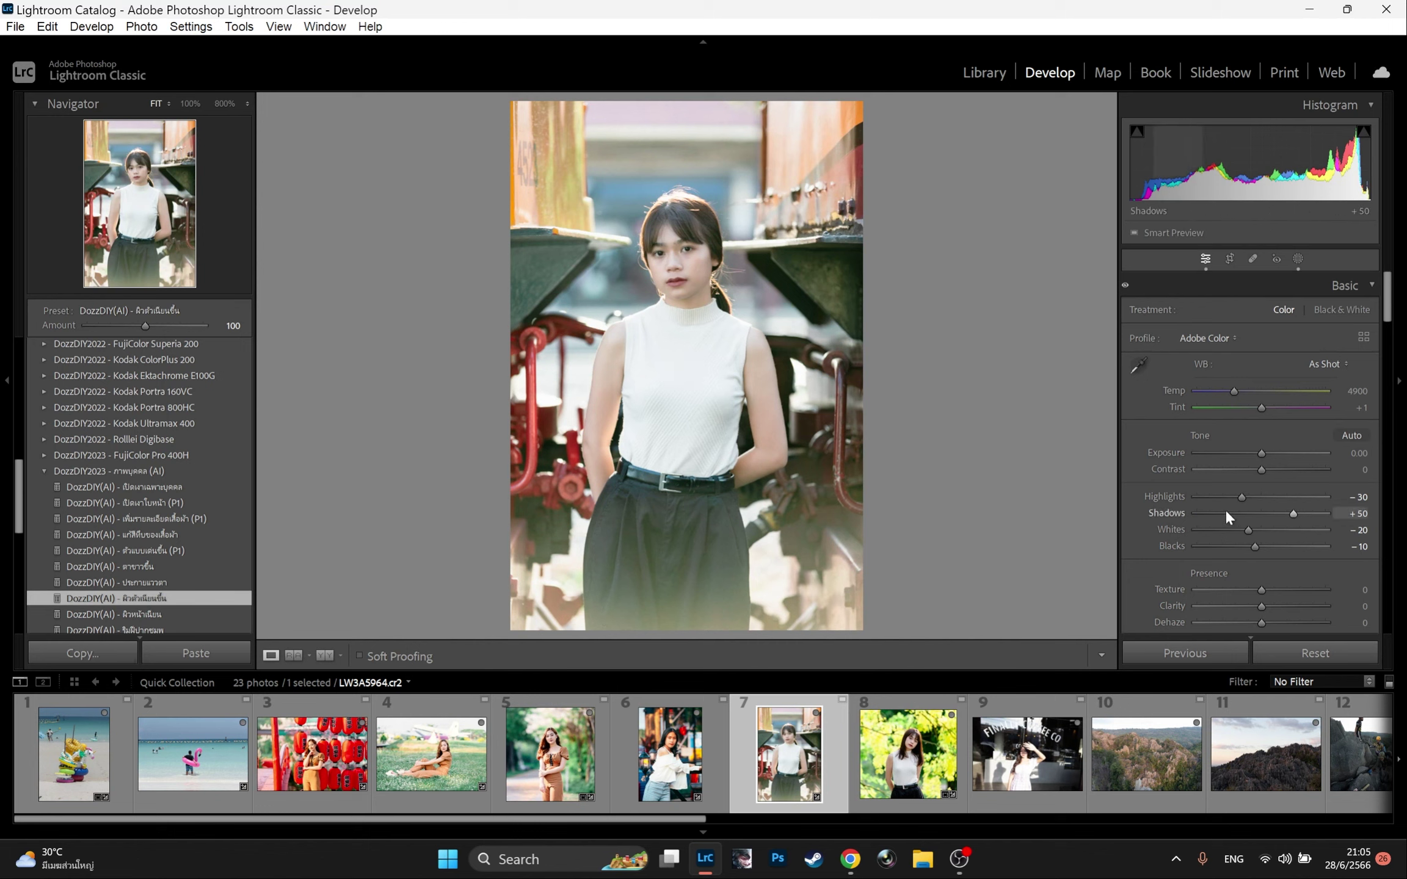
{"action": "scroll", "coordinate": [1252, 515], "scroll_direction": "down", "scroll_amount": 2}
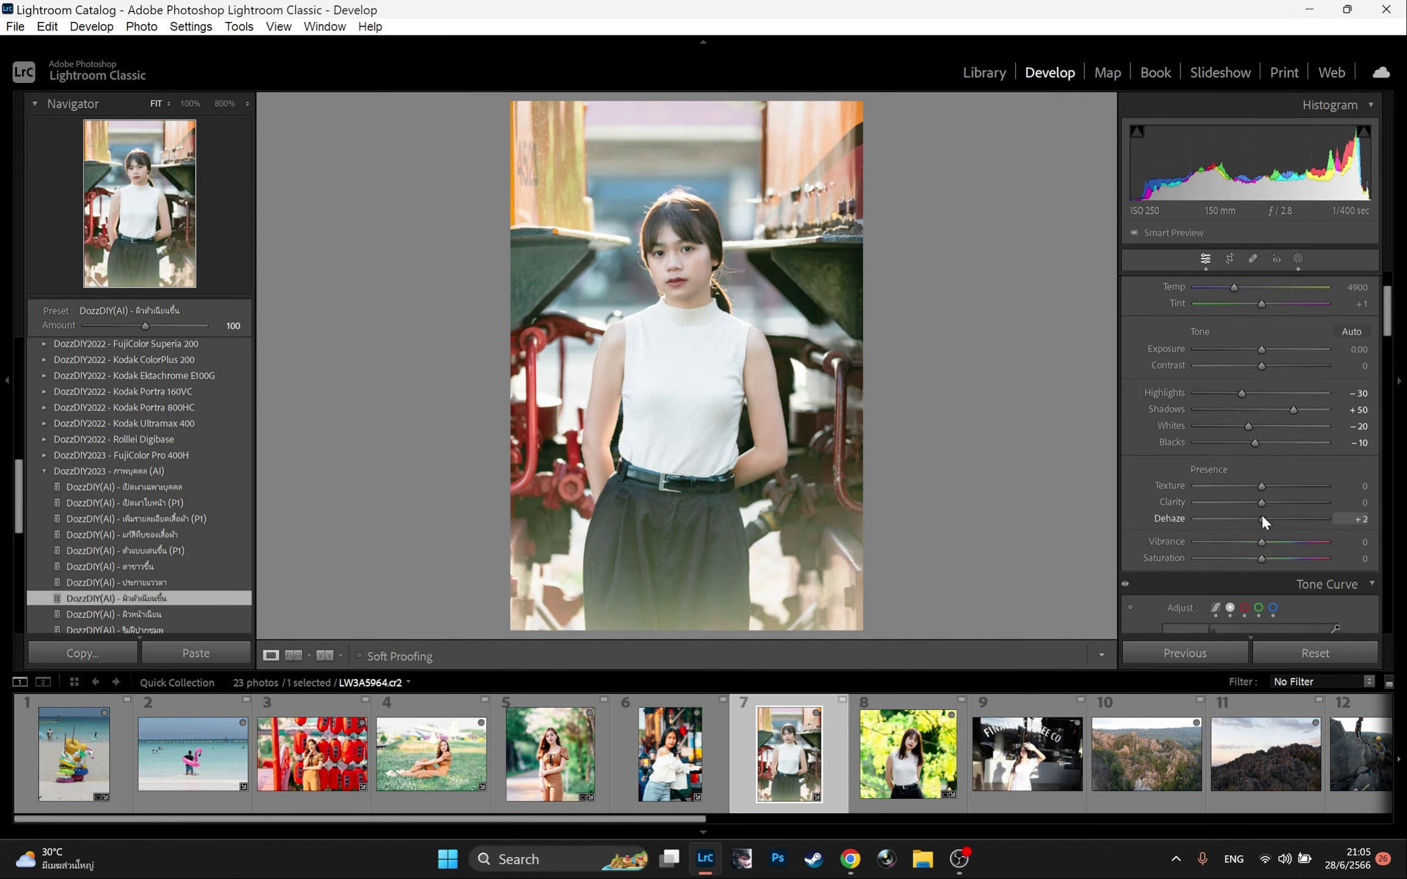
{"action": "left_click_drag", "start_coordinate": [1261, 516], "coordinate": [1266, 517]}
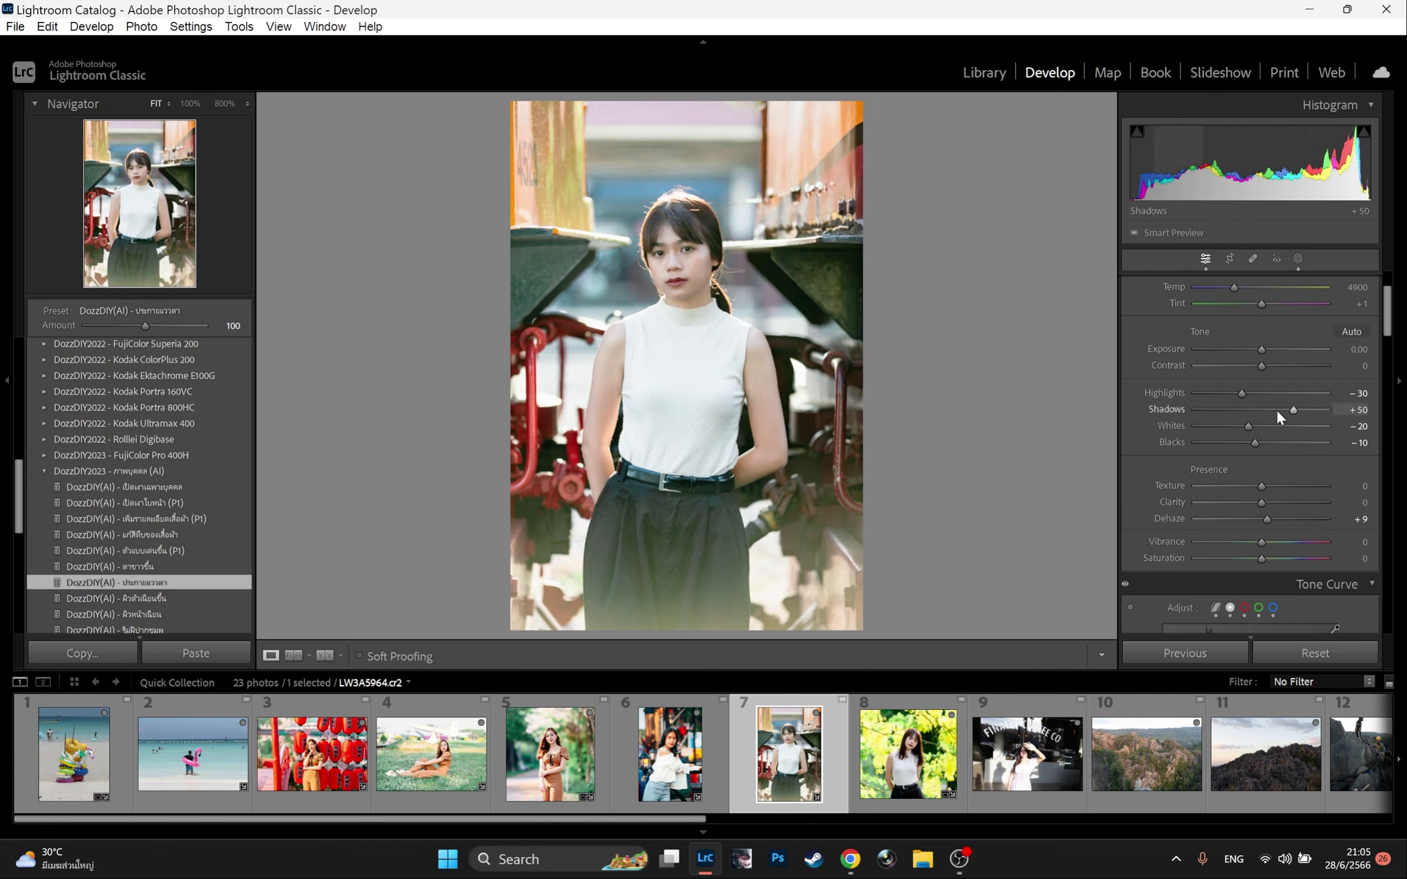
{"action": "mouse_move", "coordinate": [1248, 426]}
{"action": "left_mouse_down"}
{"action": "mouse_move", "coordinate": [1262, 426]}
{"action": "mouse_move", "coordinate": [1243, 441]}
{"action": "left_mouse_up"}
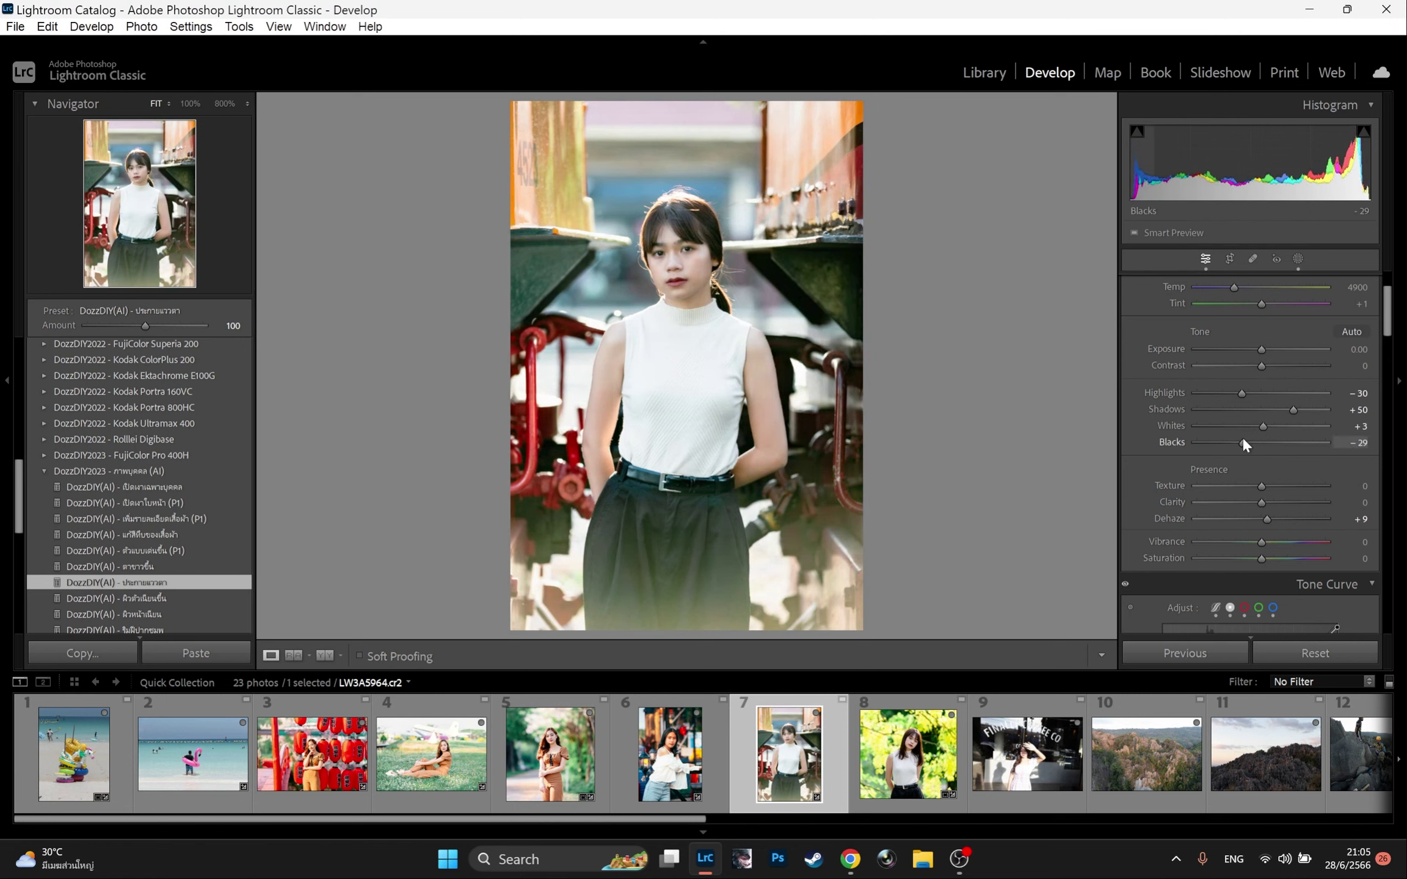
- Apply the DozzDIY(AI) - ลดแสงจ้าเฉพาะบุคคล preset to the Finally Coffee Co portrait at an amount of 133
{"action": "left_click", "coordinate": [1001, 771]}
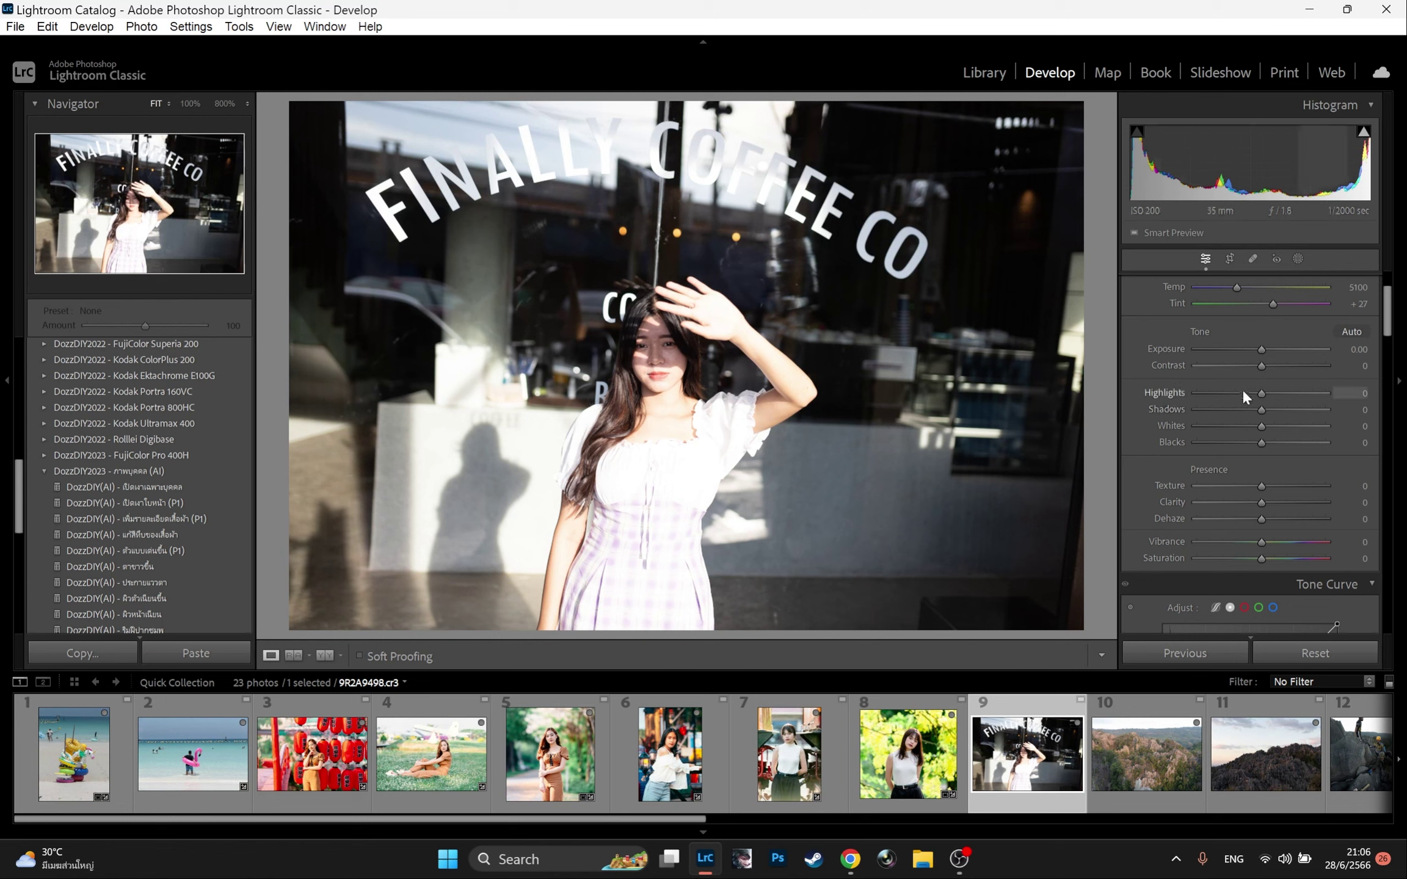
{"action": "scroll", "coordinate": [1260, 382], "scroll_direction": "up", "scroll_amount": 3}
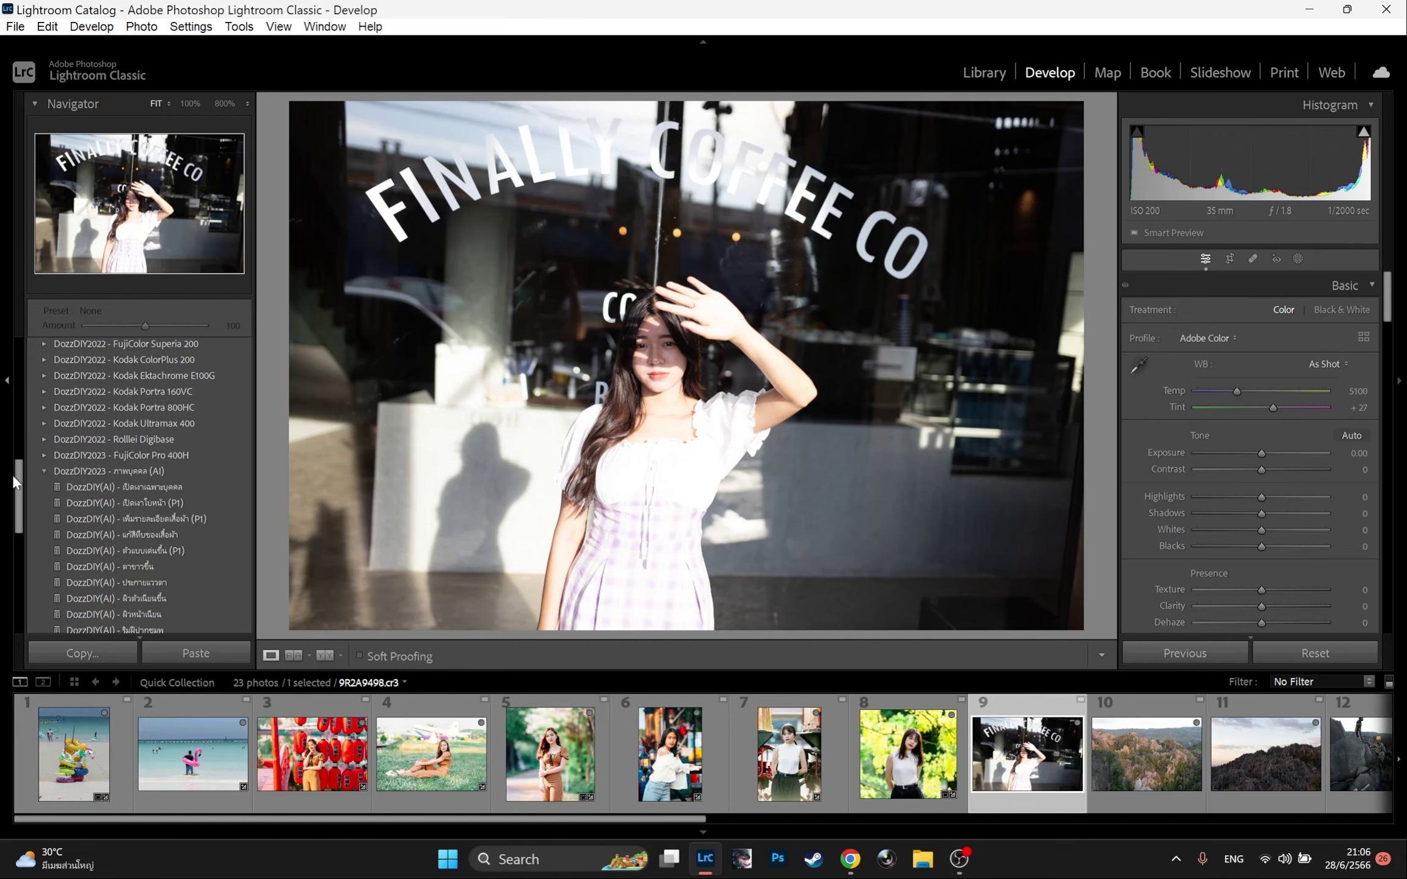
{"action": "scroll", "coordinate": [200, 562], "scroll_direction": "down", "scroll_amount": 3}
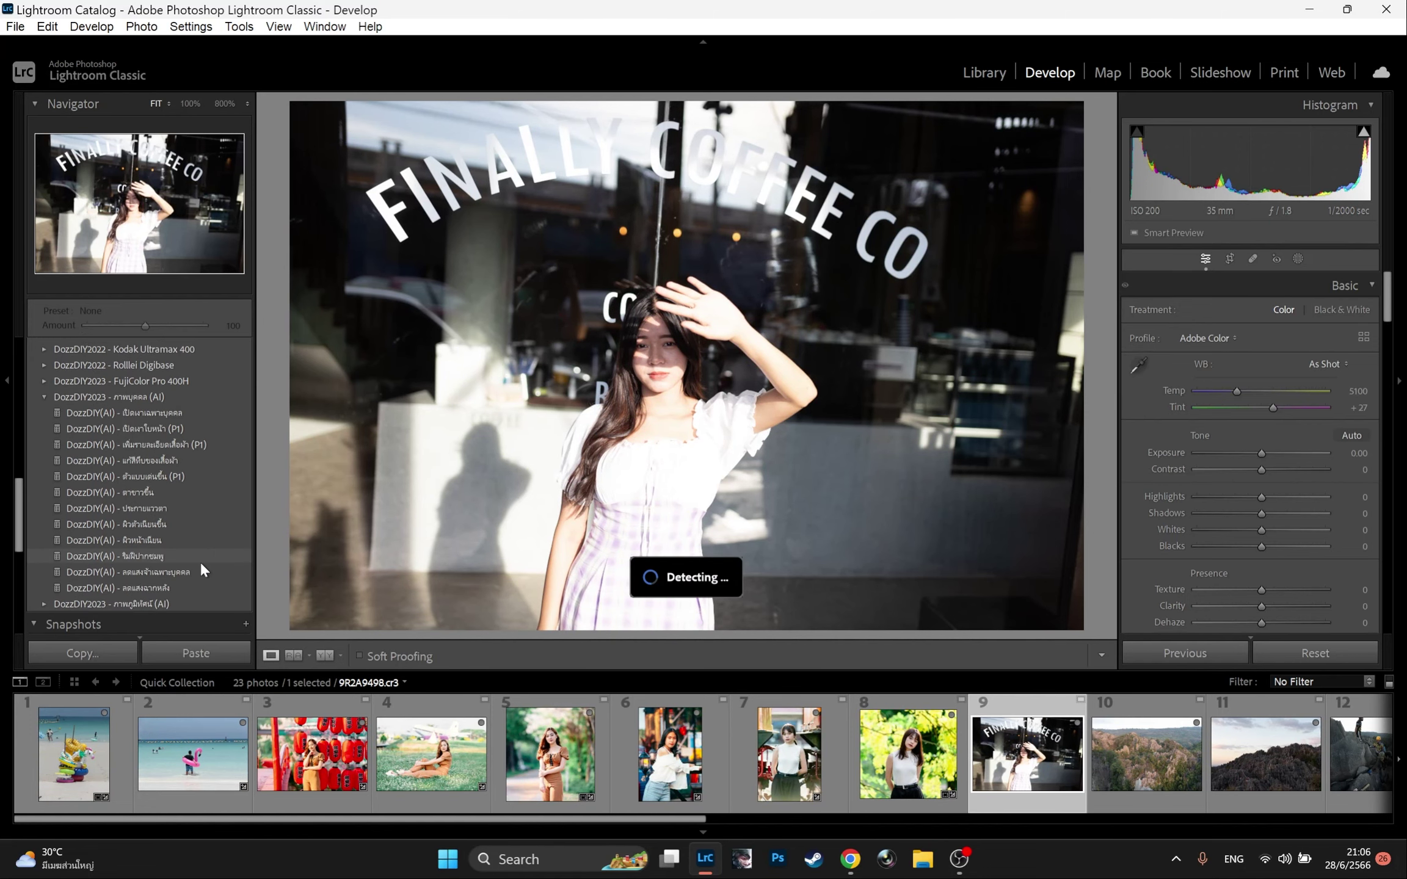
{"action": "left_click", "coordinate": [157, 571]}
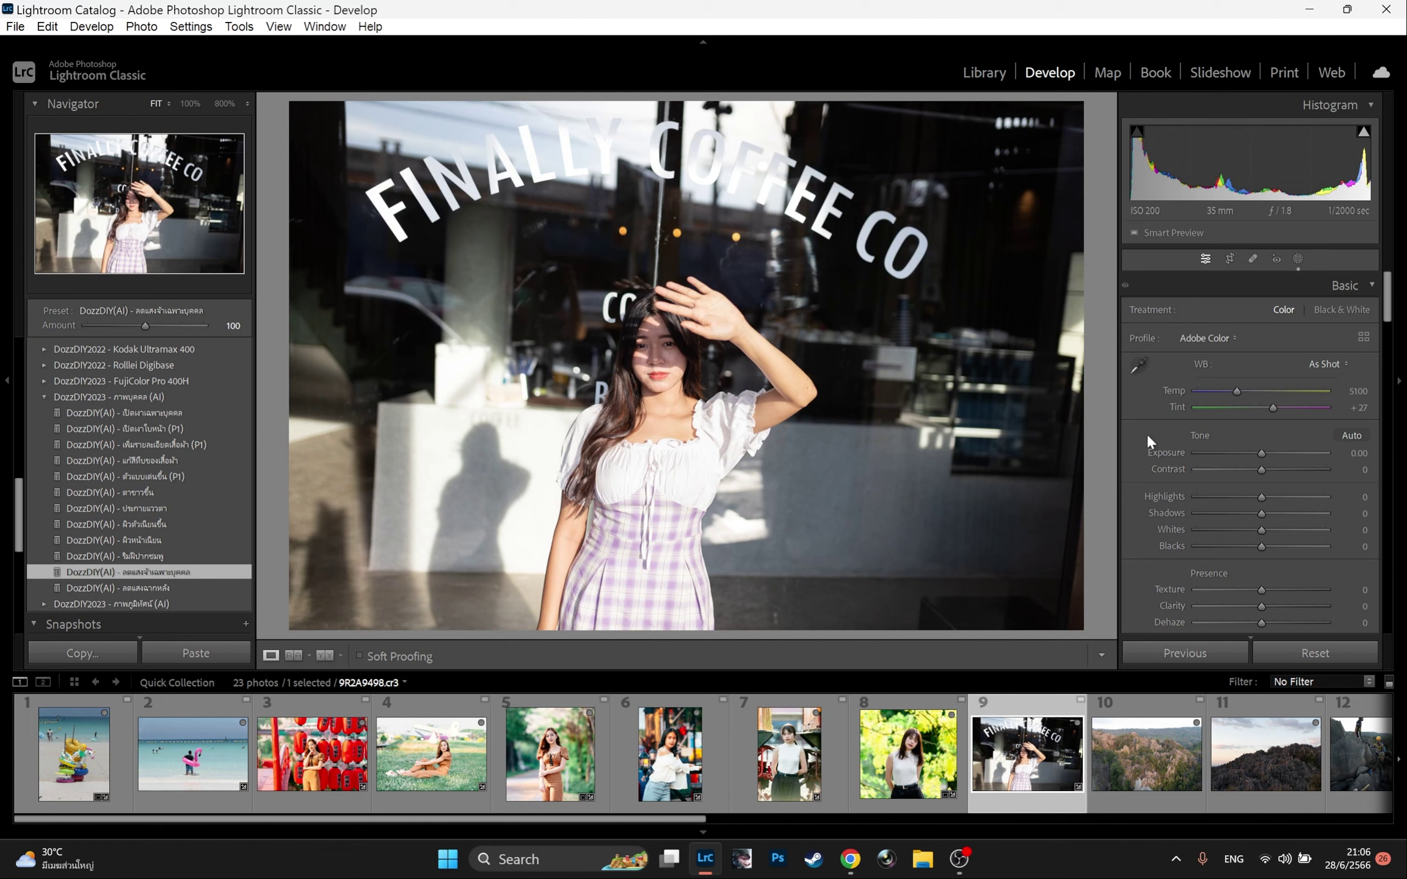
{"action": "left_click", "coordinate": [1296, 258]}
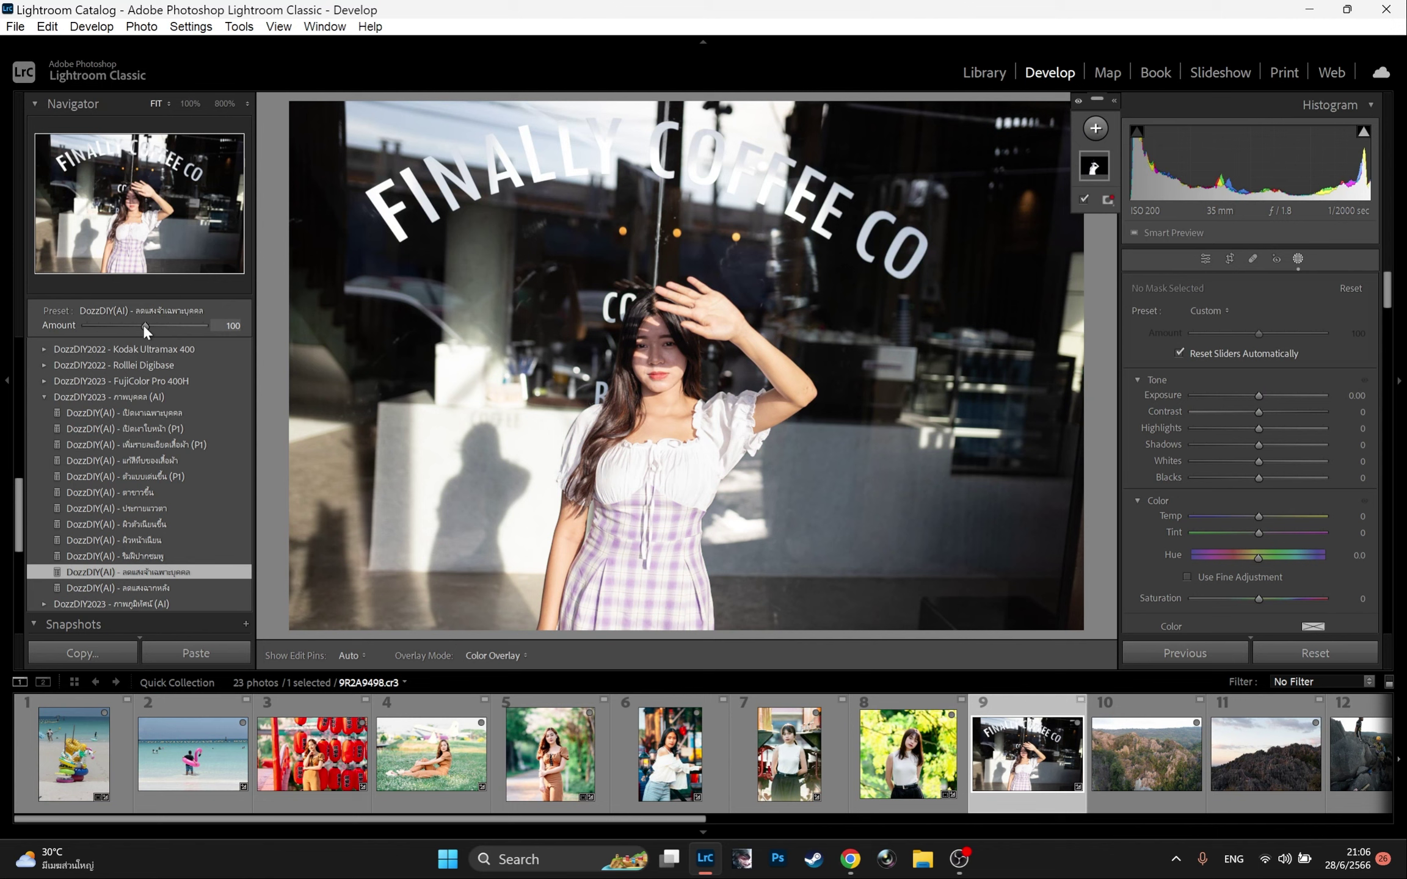
{"action": "mouse_move", "coordinate": [145, 328]}
{"action": "left_mouse_down"}
{"action": "mouse_move", "coordinate": [198, 327]}
{"action": "mouse_move", "coordinate": [163, 322]}
{"action": "left_mouse_up"}
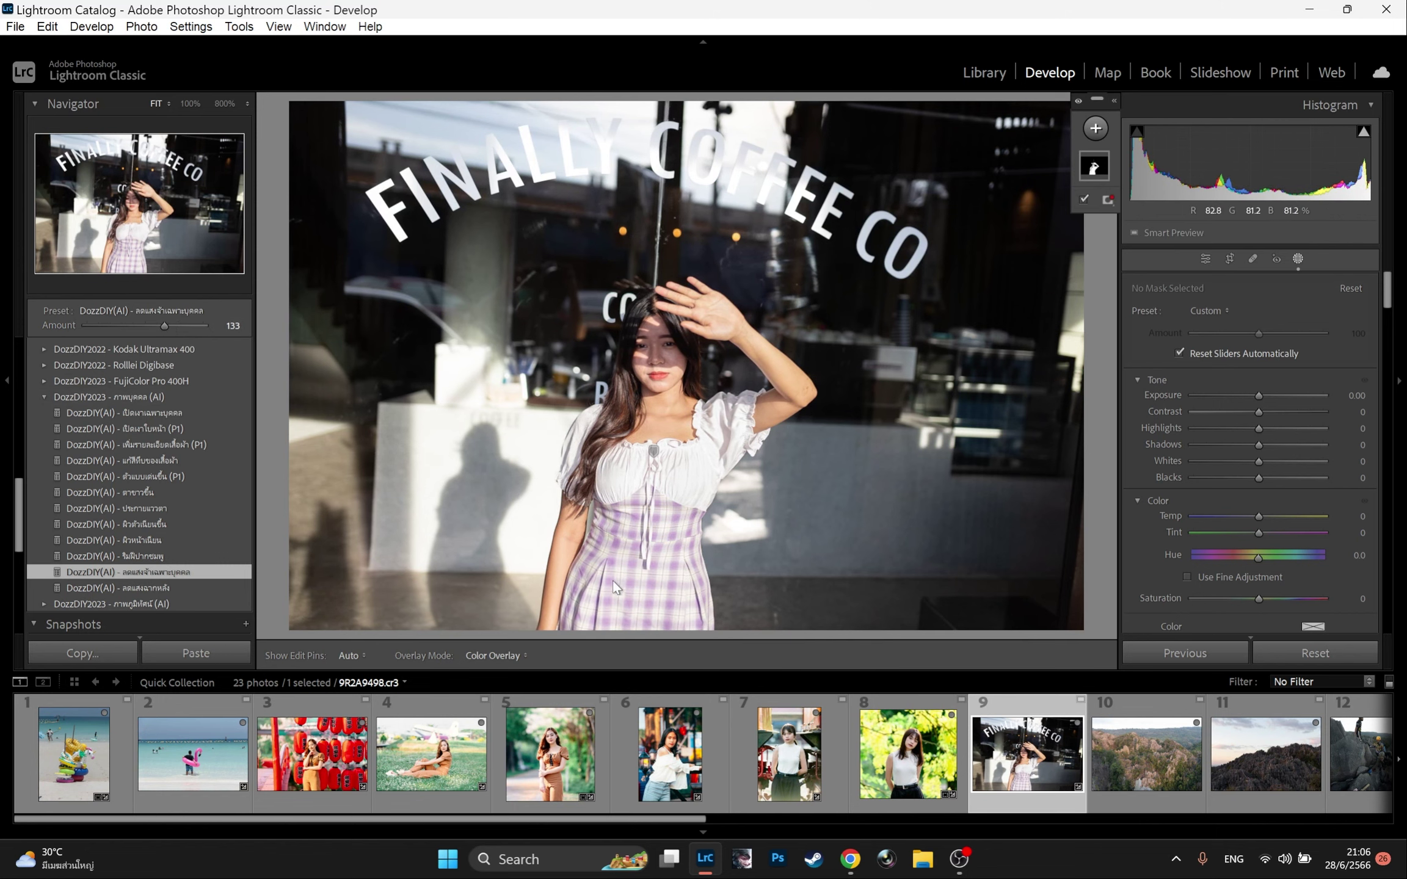
- Apply the DozzDIY(AI) - ผิวตัวเนียนขึ้น preset at 100 and the DozzDIY(AI) - ผิวหน้าเนียน preset at 155 to the coffee shop portrait
{"action": "left_click", "coordinate": [147, 522]}
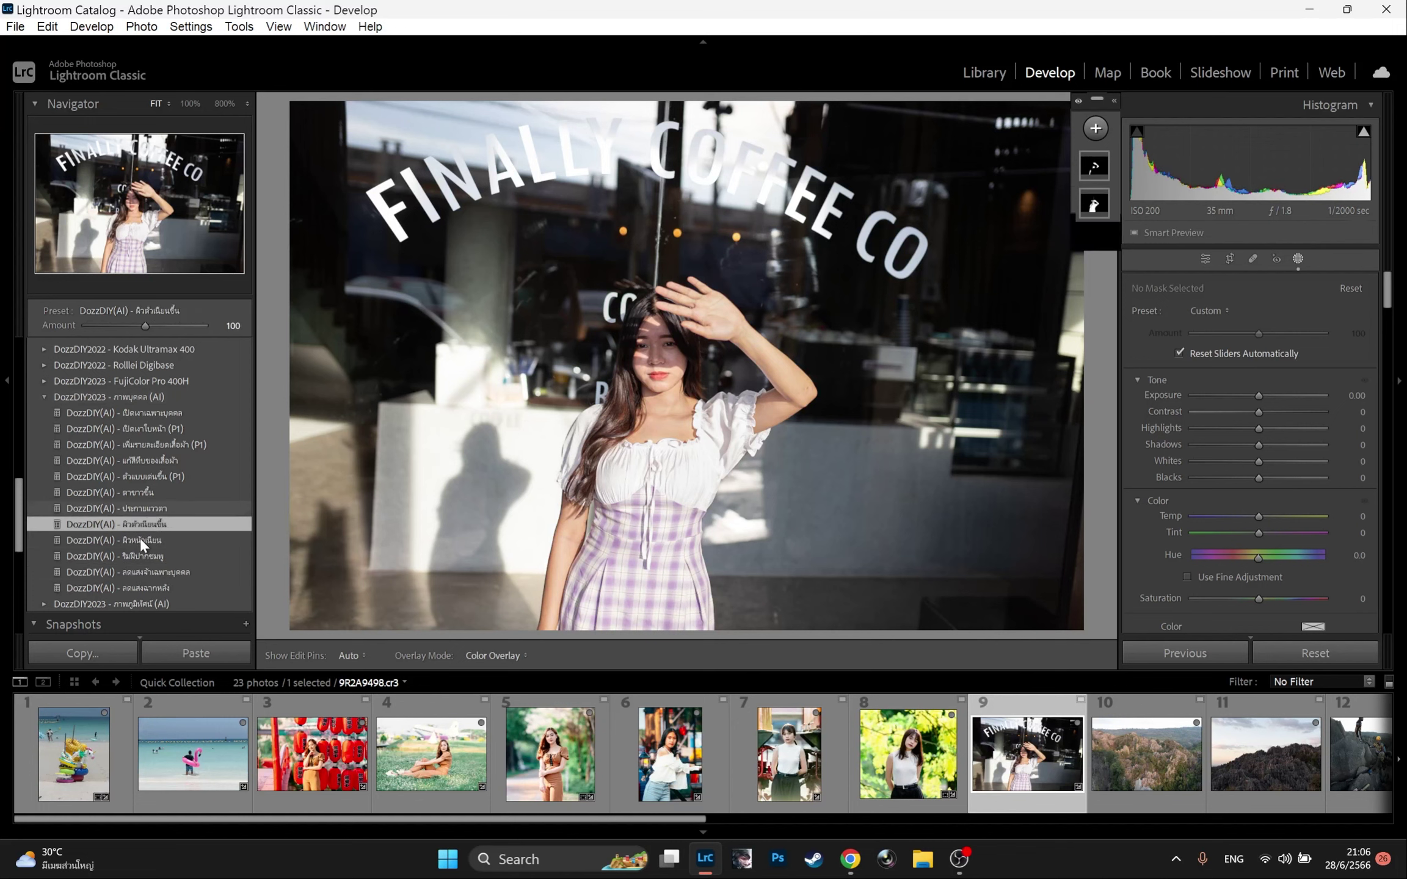
{"action": "left_click", "coordinate": [140, 538]}
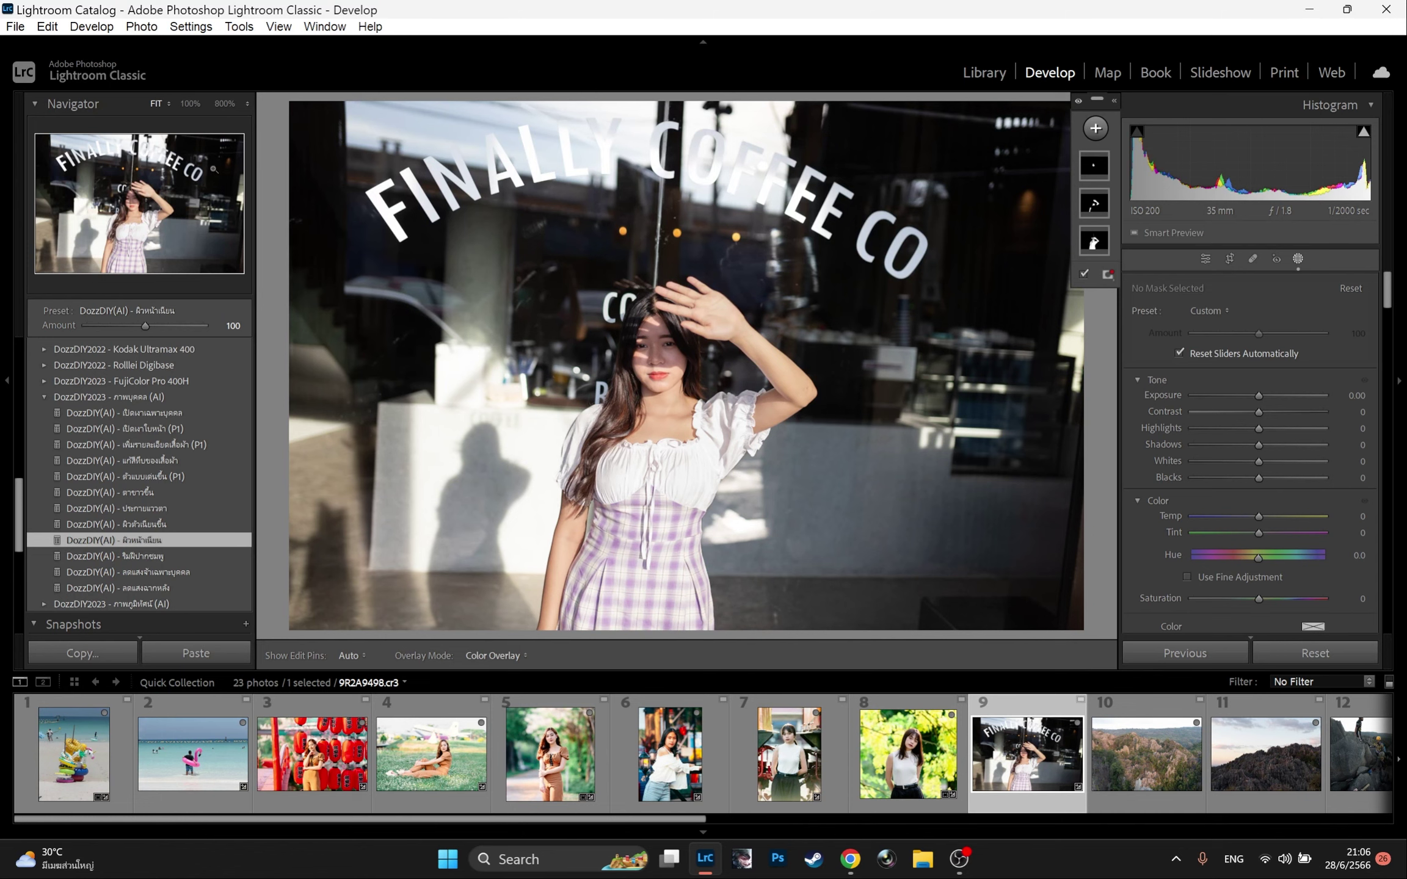
{"action": "left_click", "coordinate": [129, 208]}
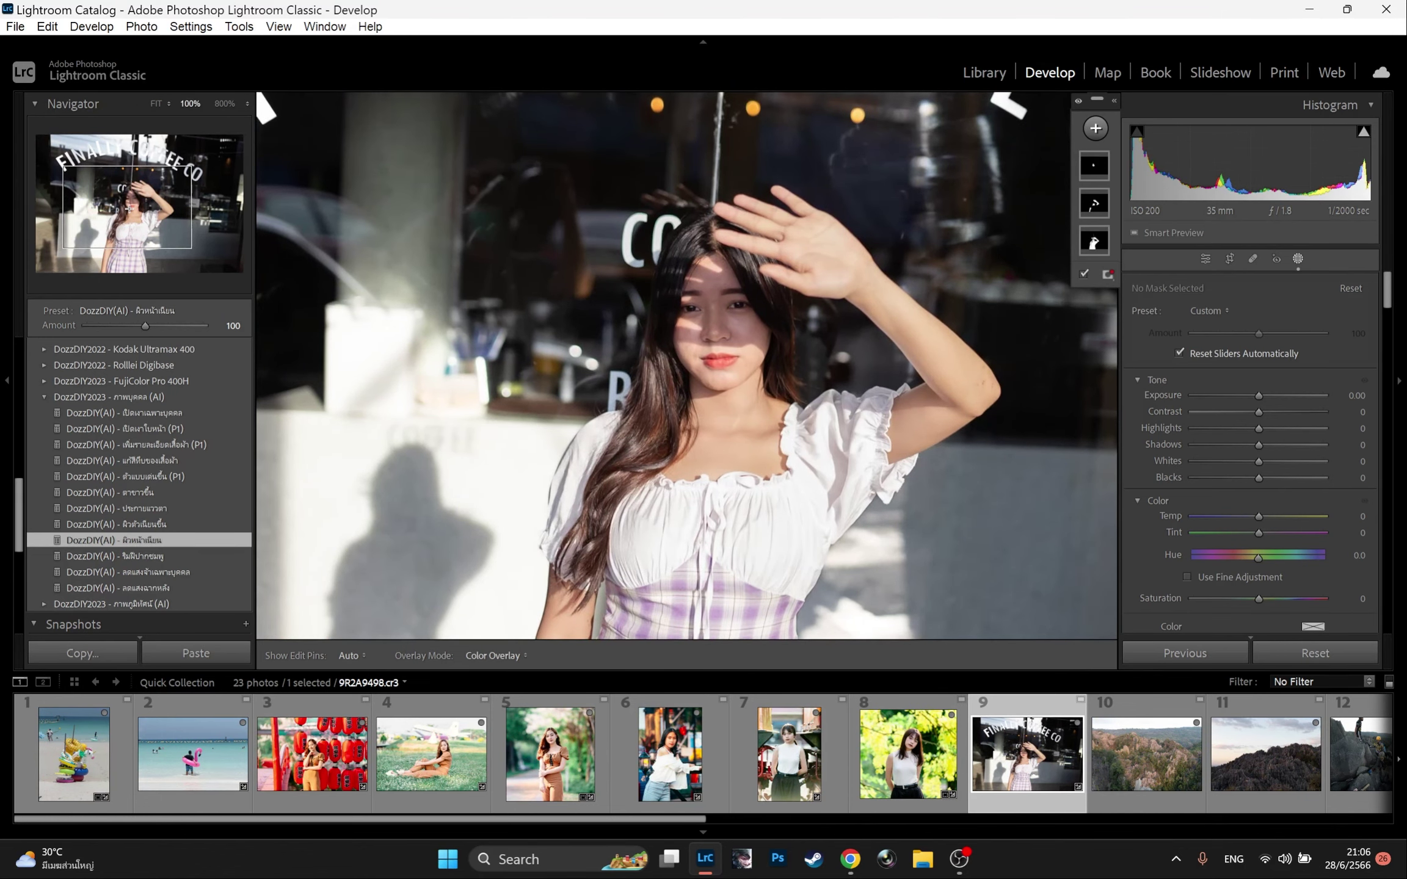
{"action": "left_click_drag", "start_coordinate": [145, 326], "coordinate": [178, 325]}
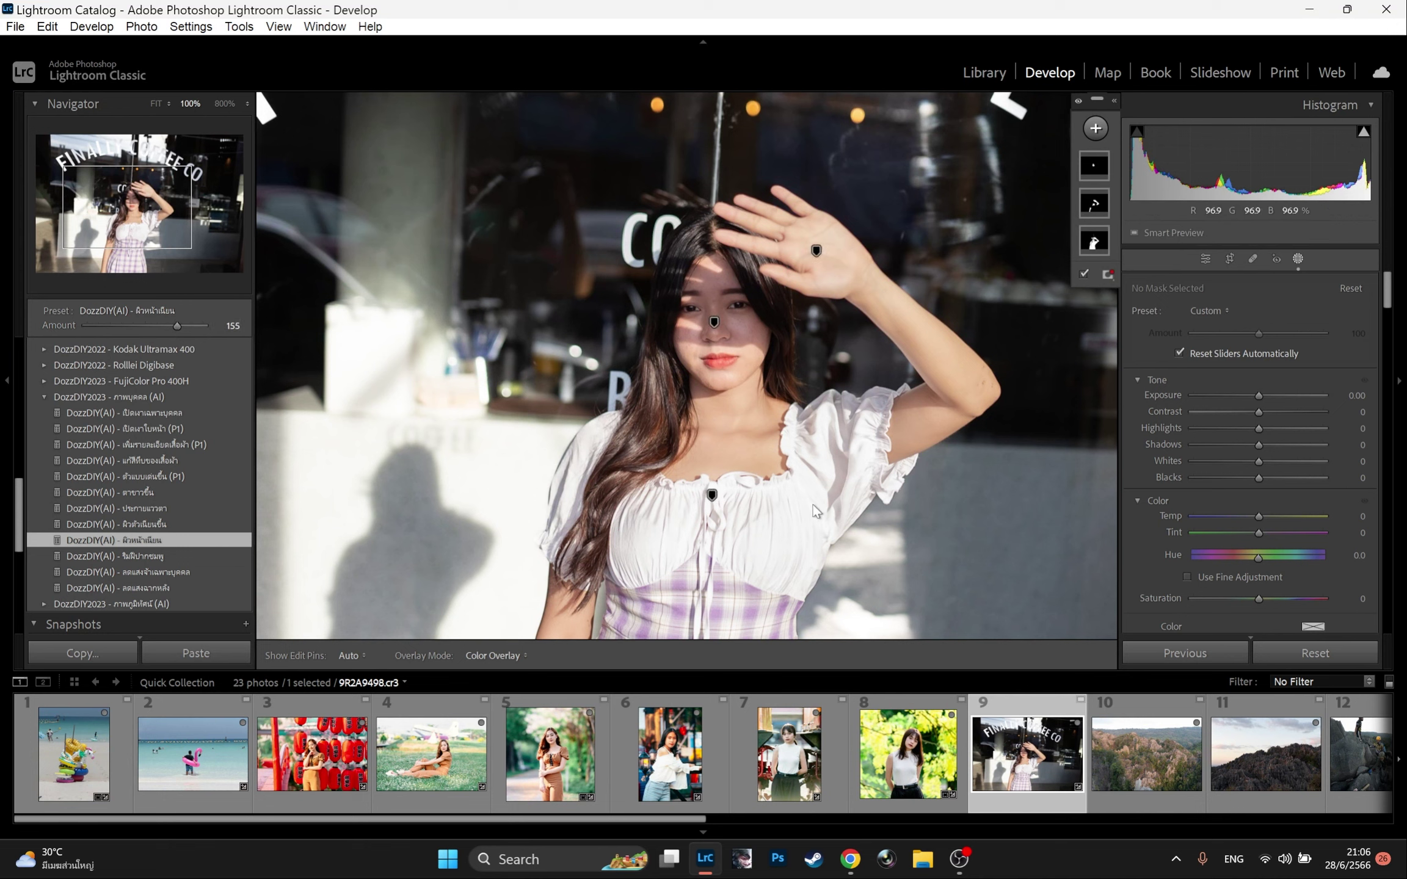
{"action": "left_click", "coordinate": [1206, 259]}
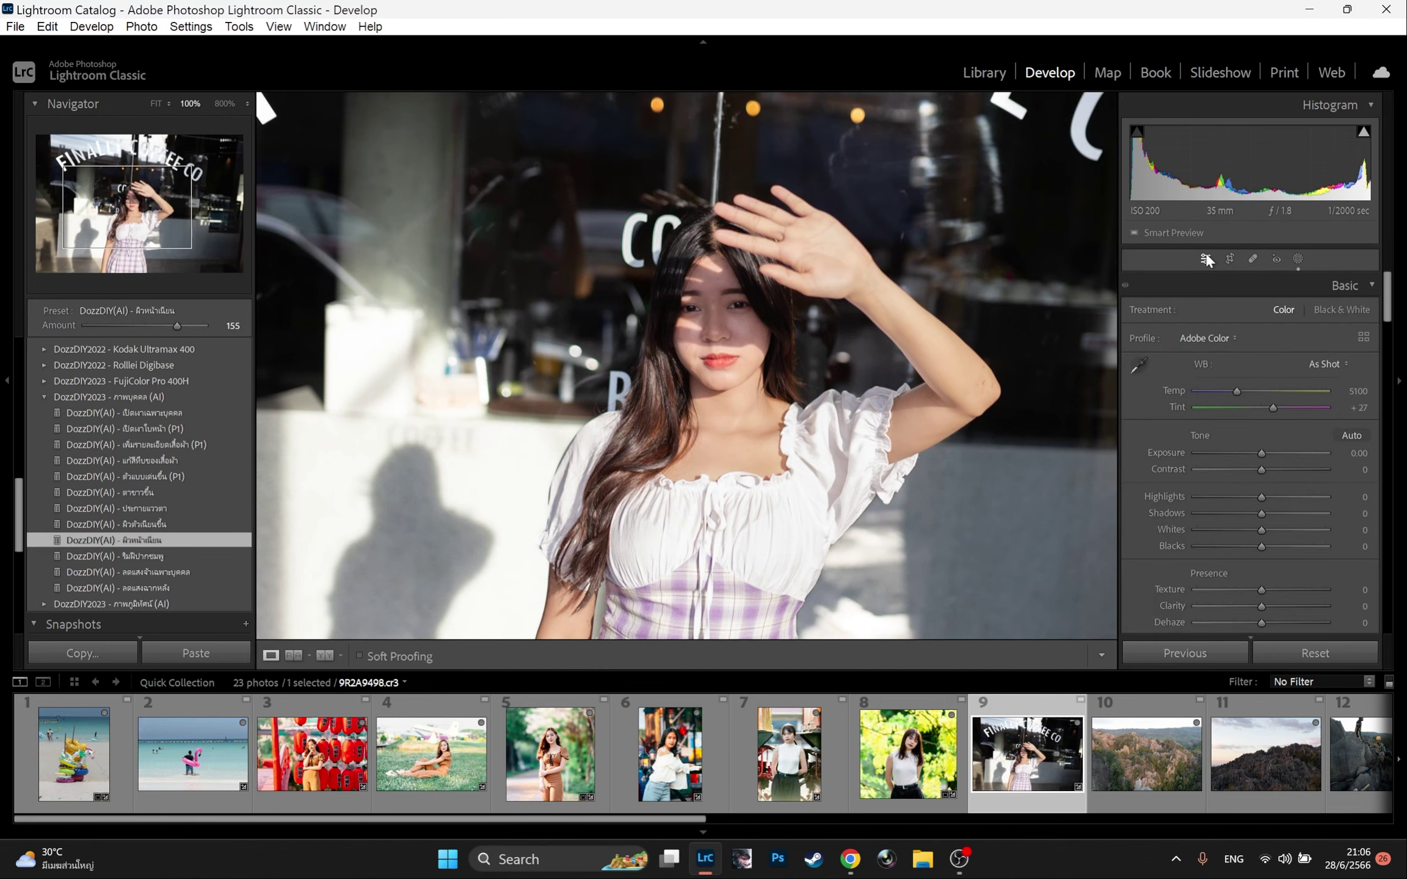
{"action": "key", "text": "z"}
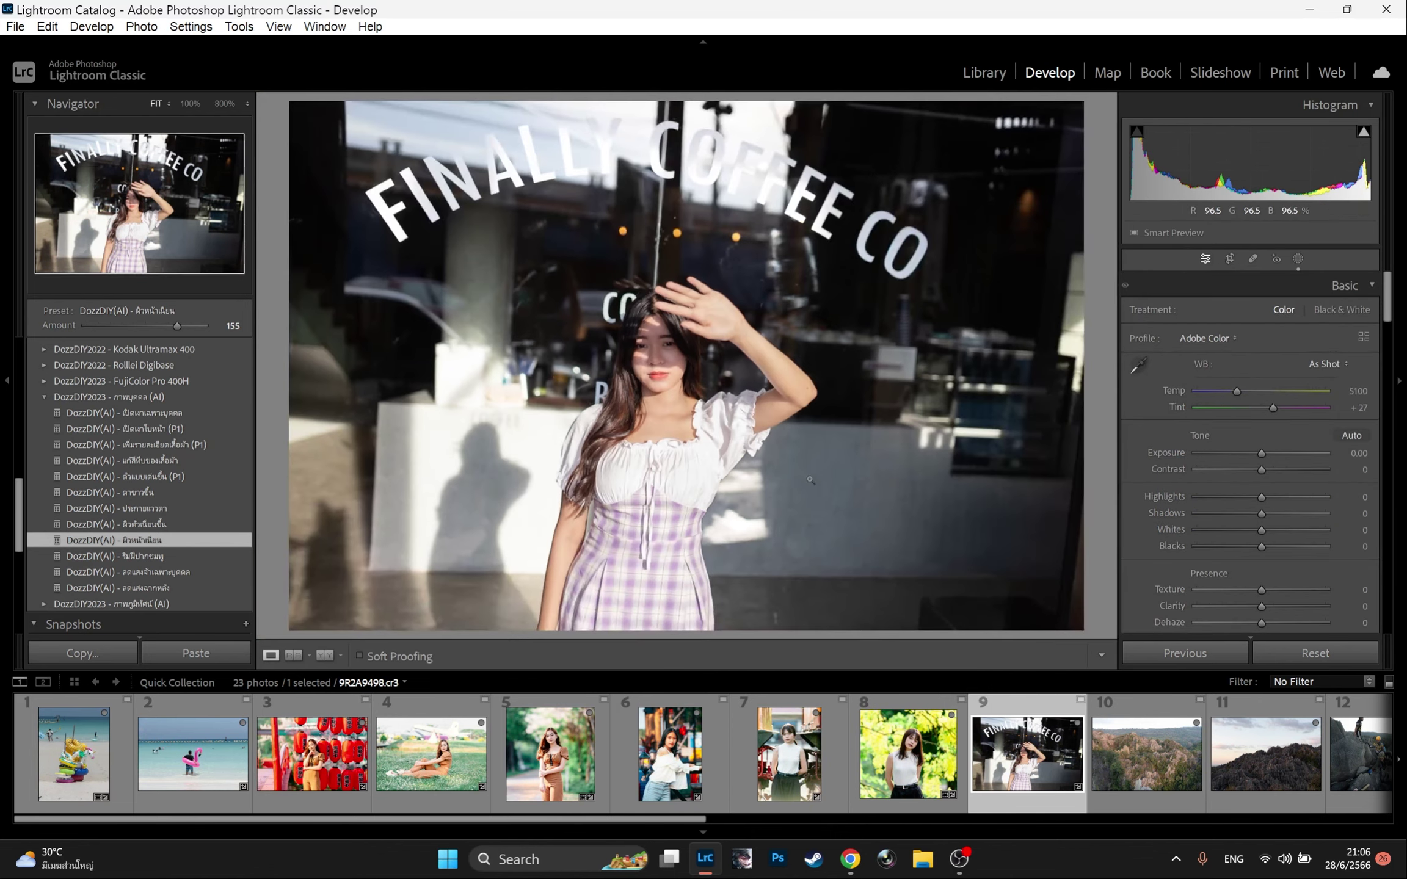
- Apply the DozzDIY(AI) - กดแสงท้องฟ้า preset from the DozzDIY2023 - ภาพภูมิทัศน์ (AI) group to photo 10, the rocky forest landscape
{"action": "left_click", "coordinate": [1123, 767]}
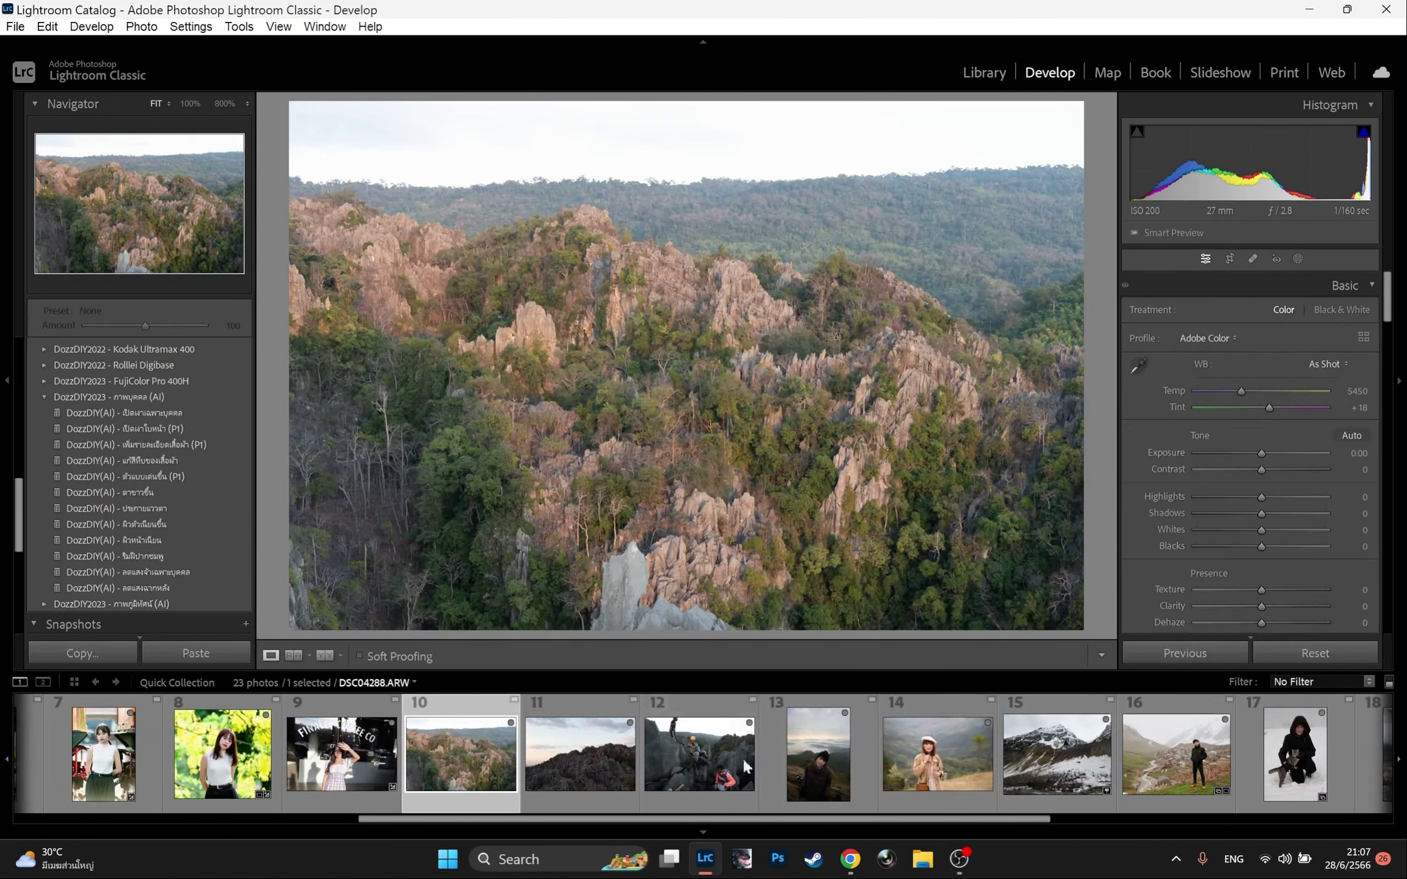
{"action": "left_click", "coordinate": [592, 766]}
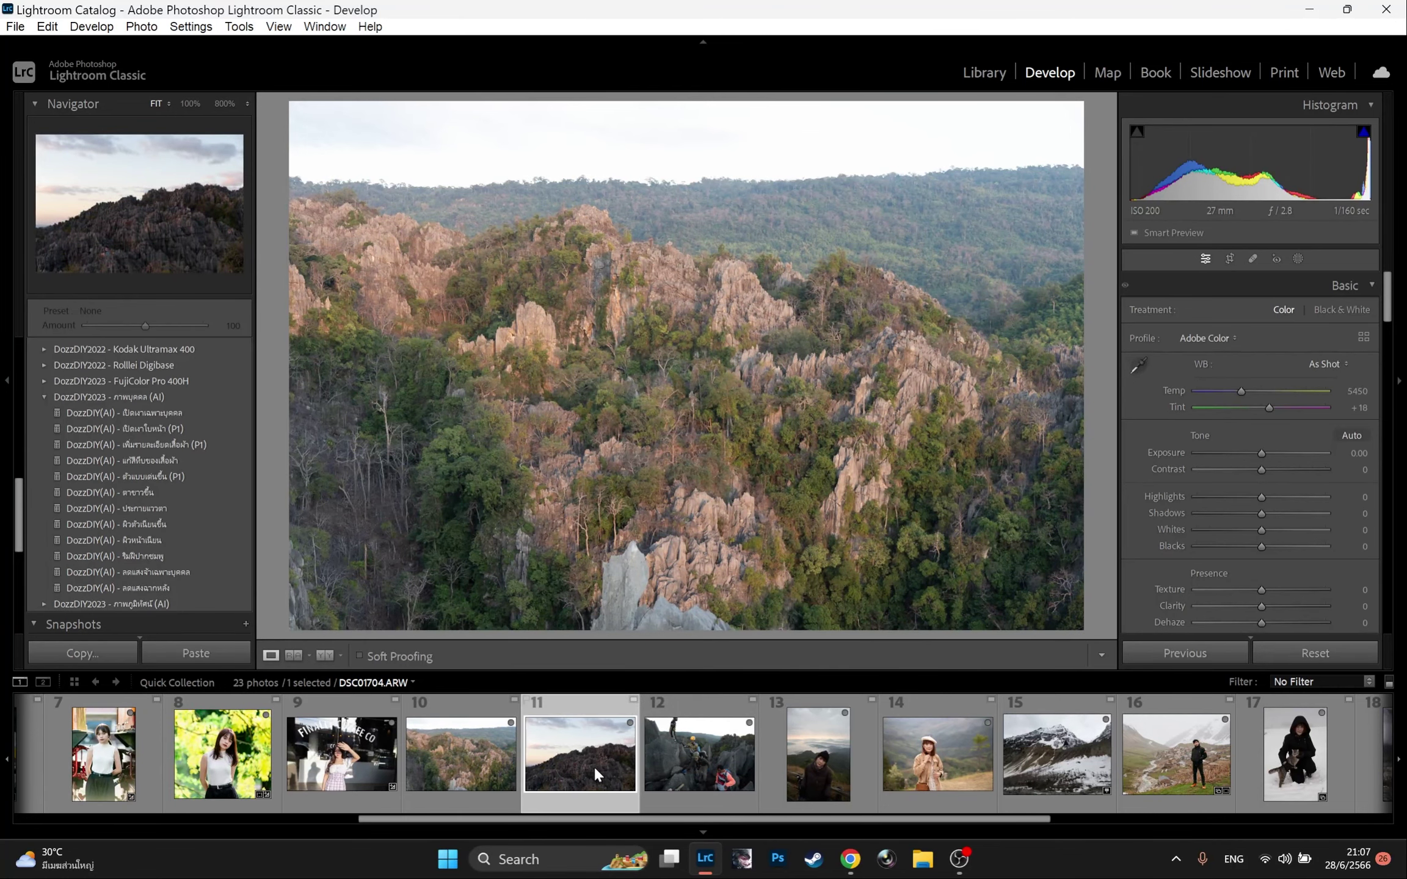
{"action": "left_click", "coordinate": [472, 759]}
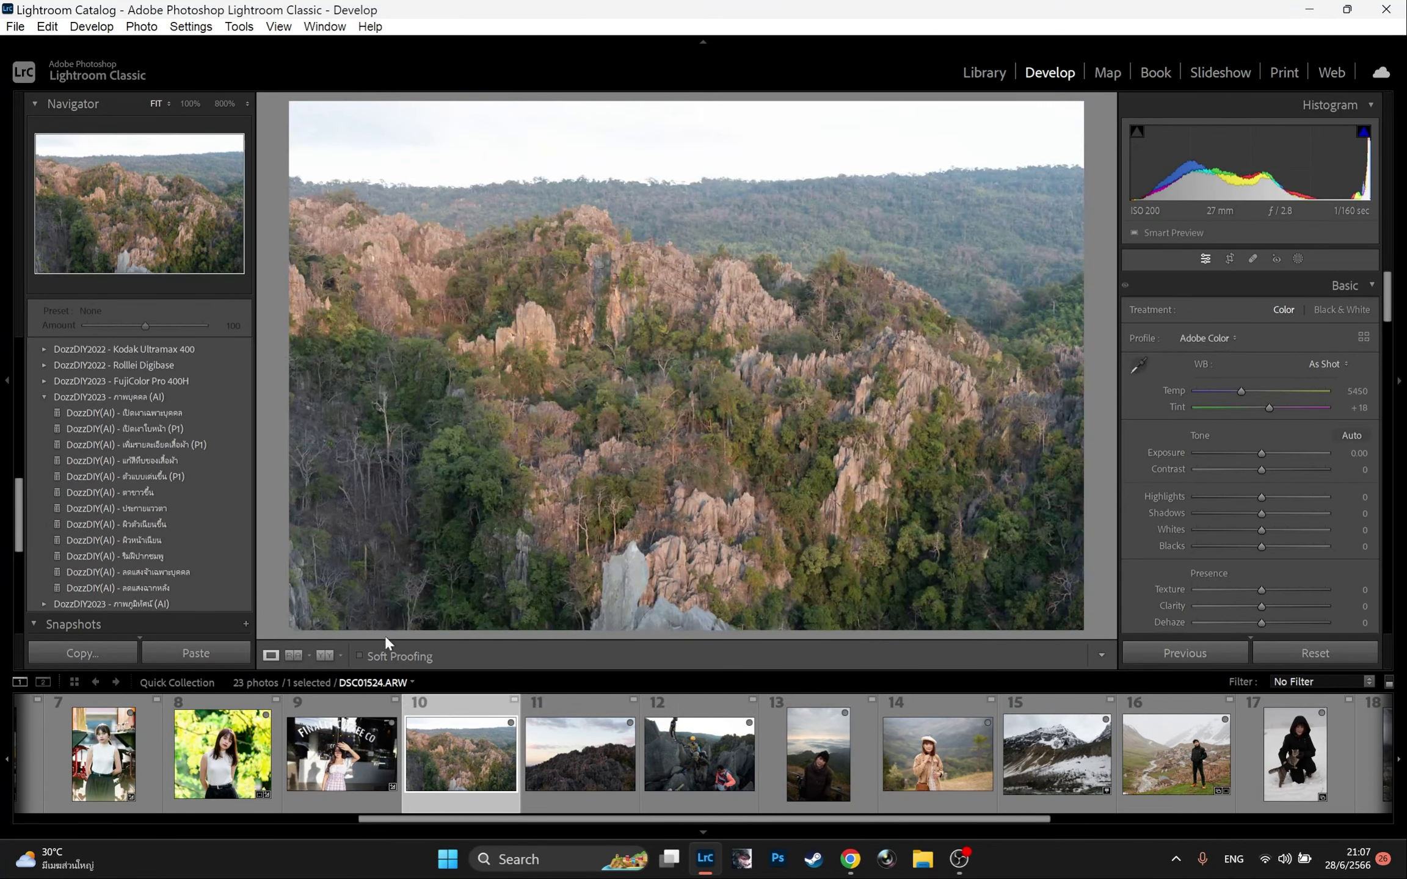
{"action": "left_click", "coordinate": [43, 396]}
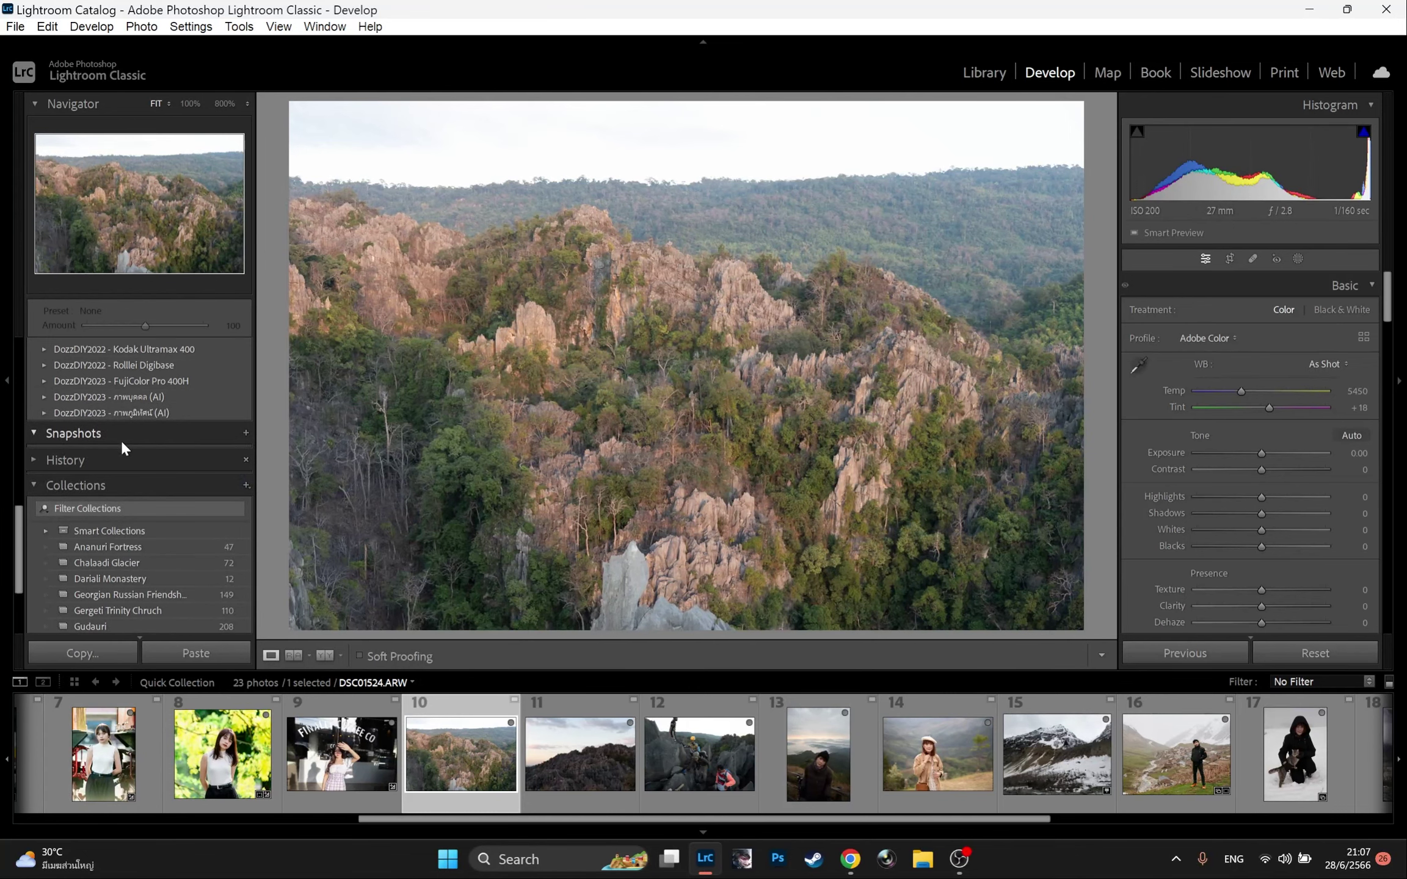
{"action": "scroll", "coordinate": [121, 441], "scroll_direction": "up", "scroll_amount": 3}
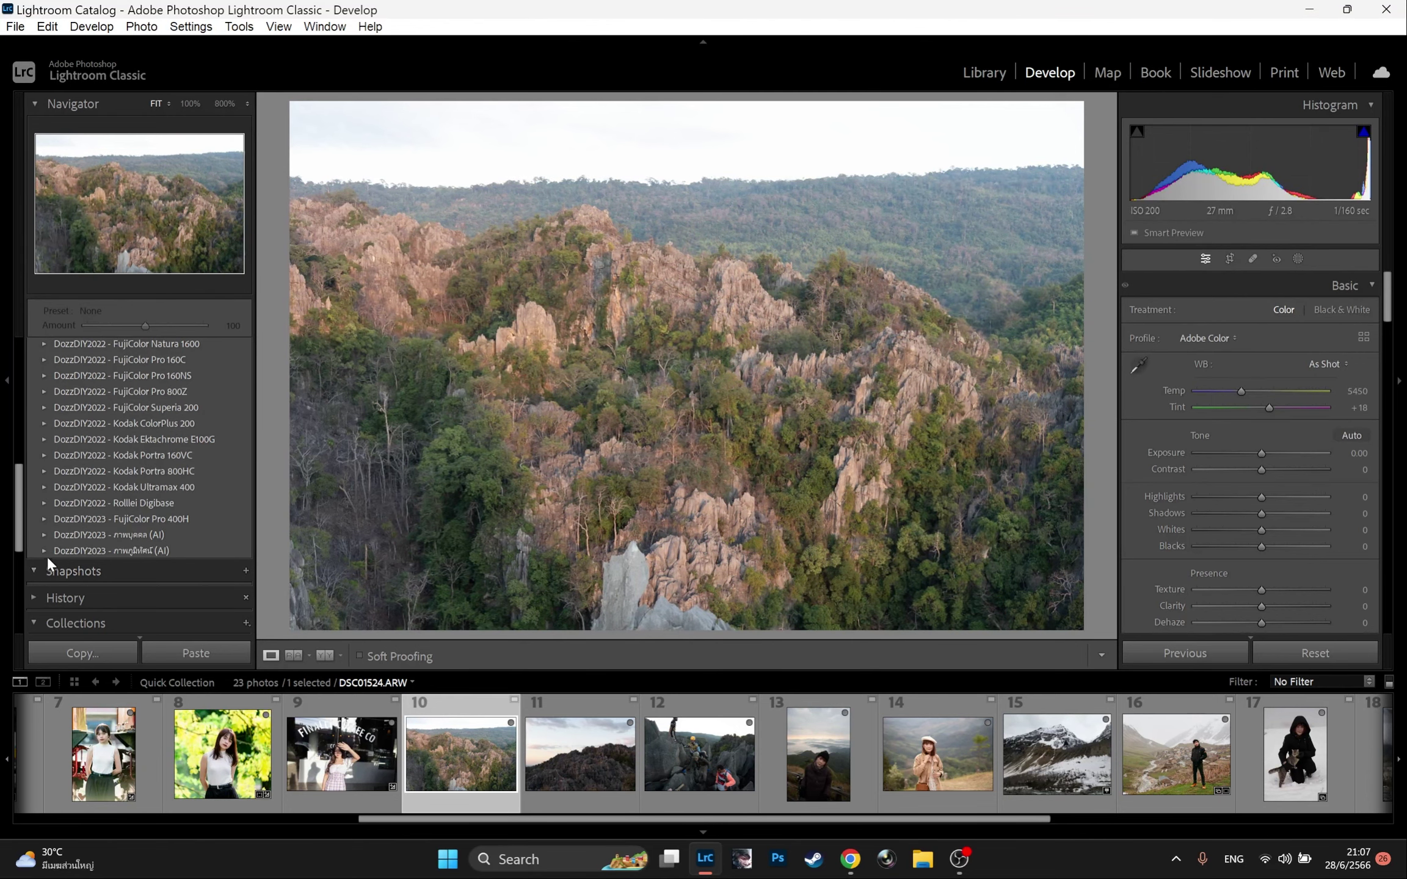
{"action": "scroll", "coordinate": [54, 476], "scroll_direction": "down", "scroll_amount": 2}
{"action": "left_click", "coordinate": [44, 482]}
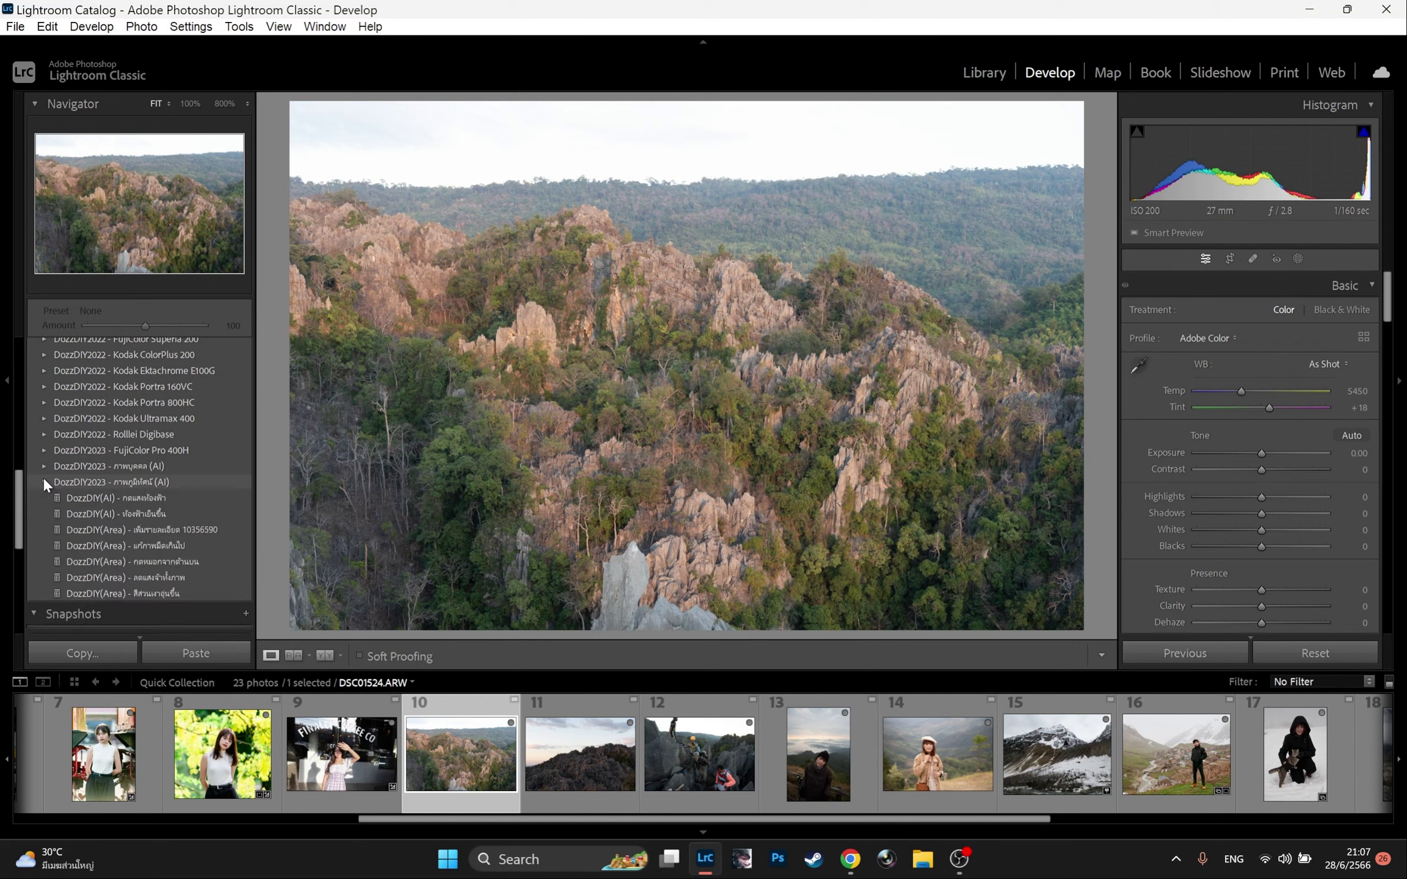
{"action": "left_click", "coordinate": [87, 498]}
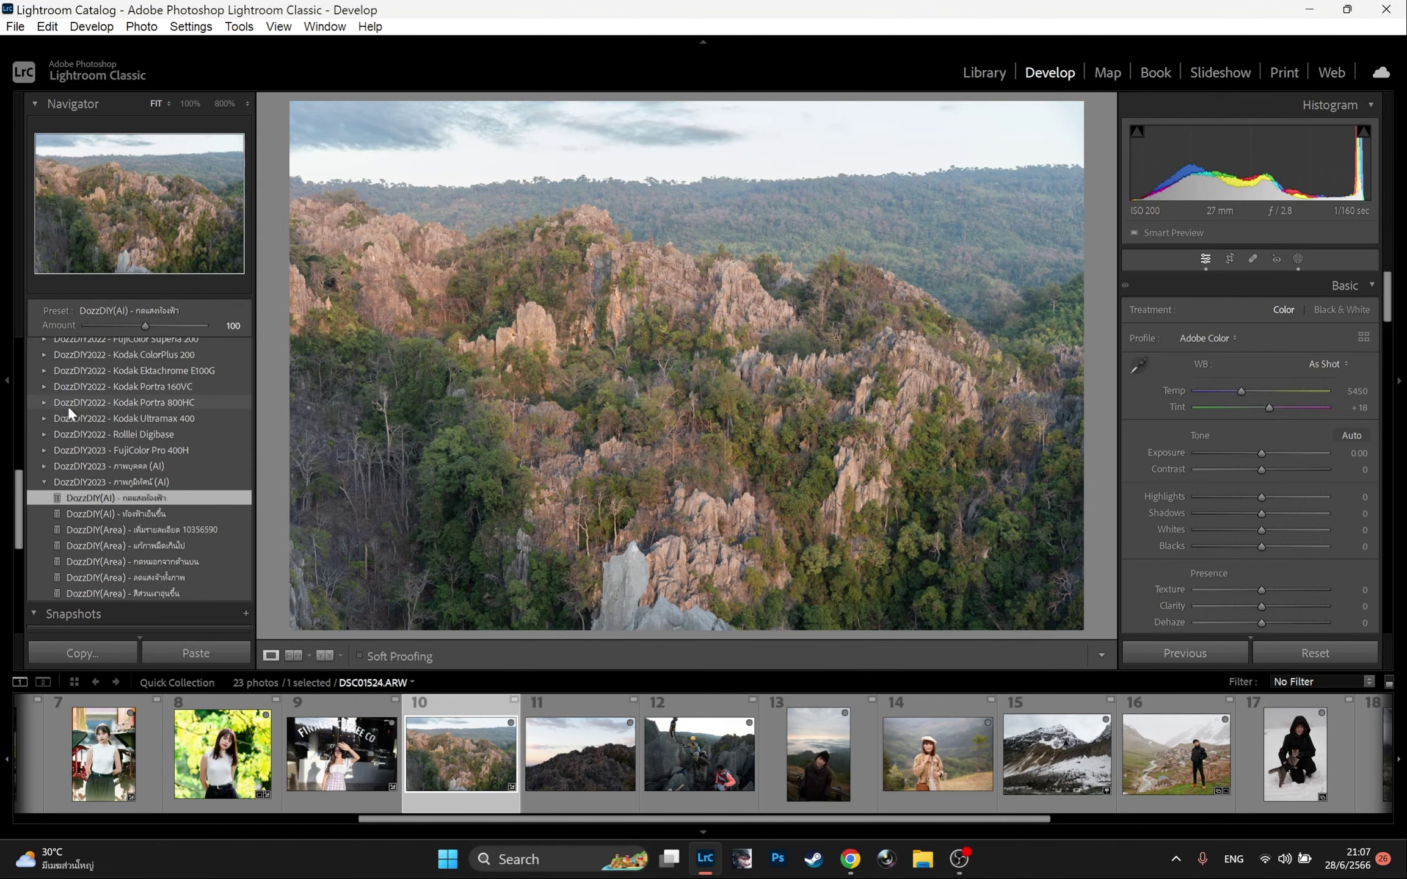
- Apply the DozzDIY - Kodak Ektachrome E100G [V.2] preset to the rocky landscape and set Highlights to −65
{"action": "left_click", "coordinate": [43, 371]}
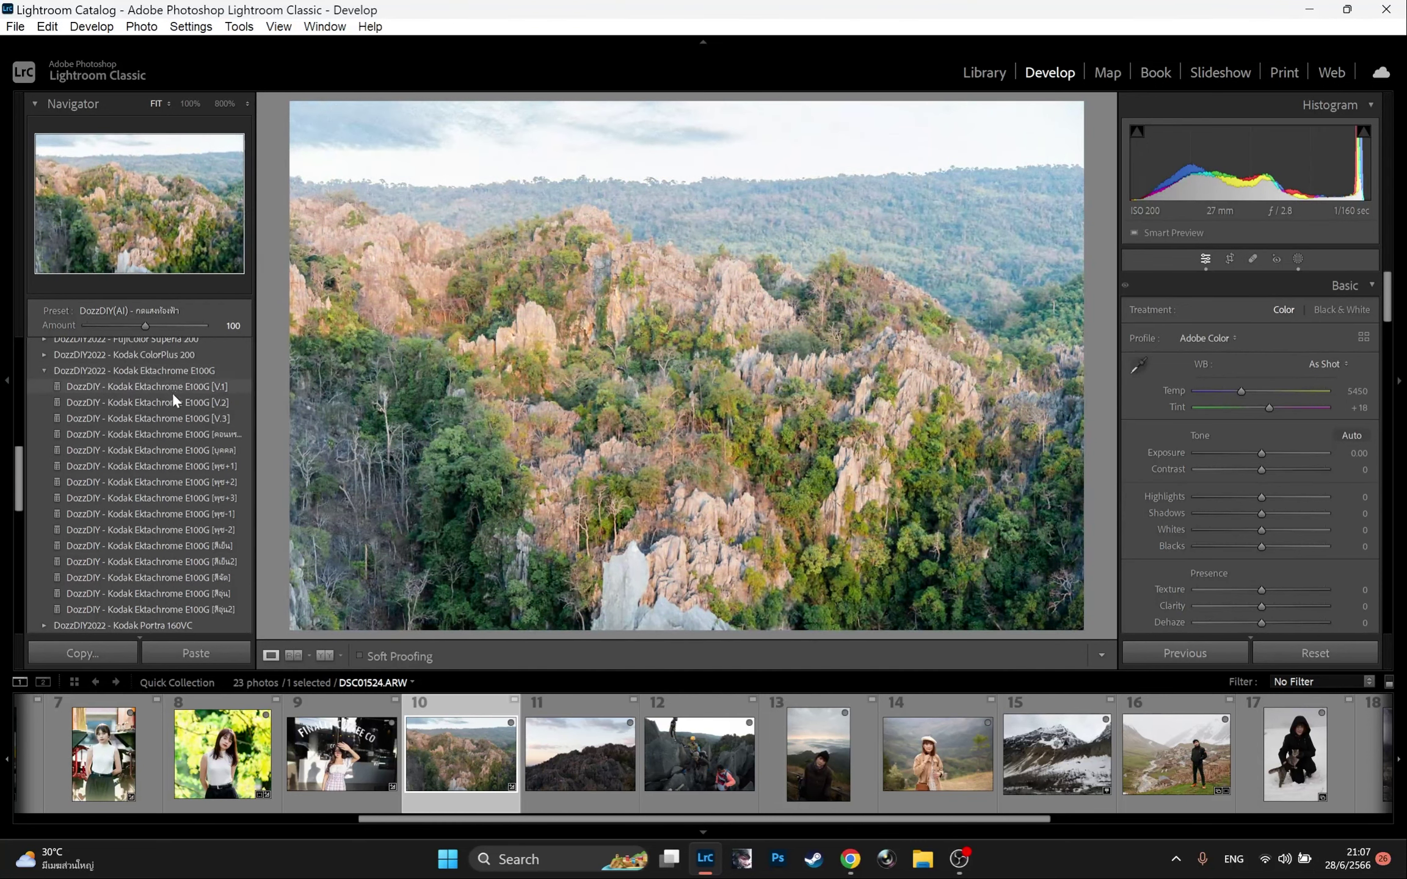
{"action": "left_click", "coordinate": [175, 401]}
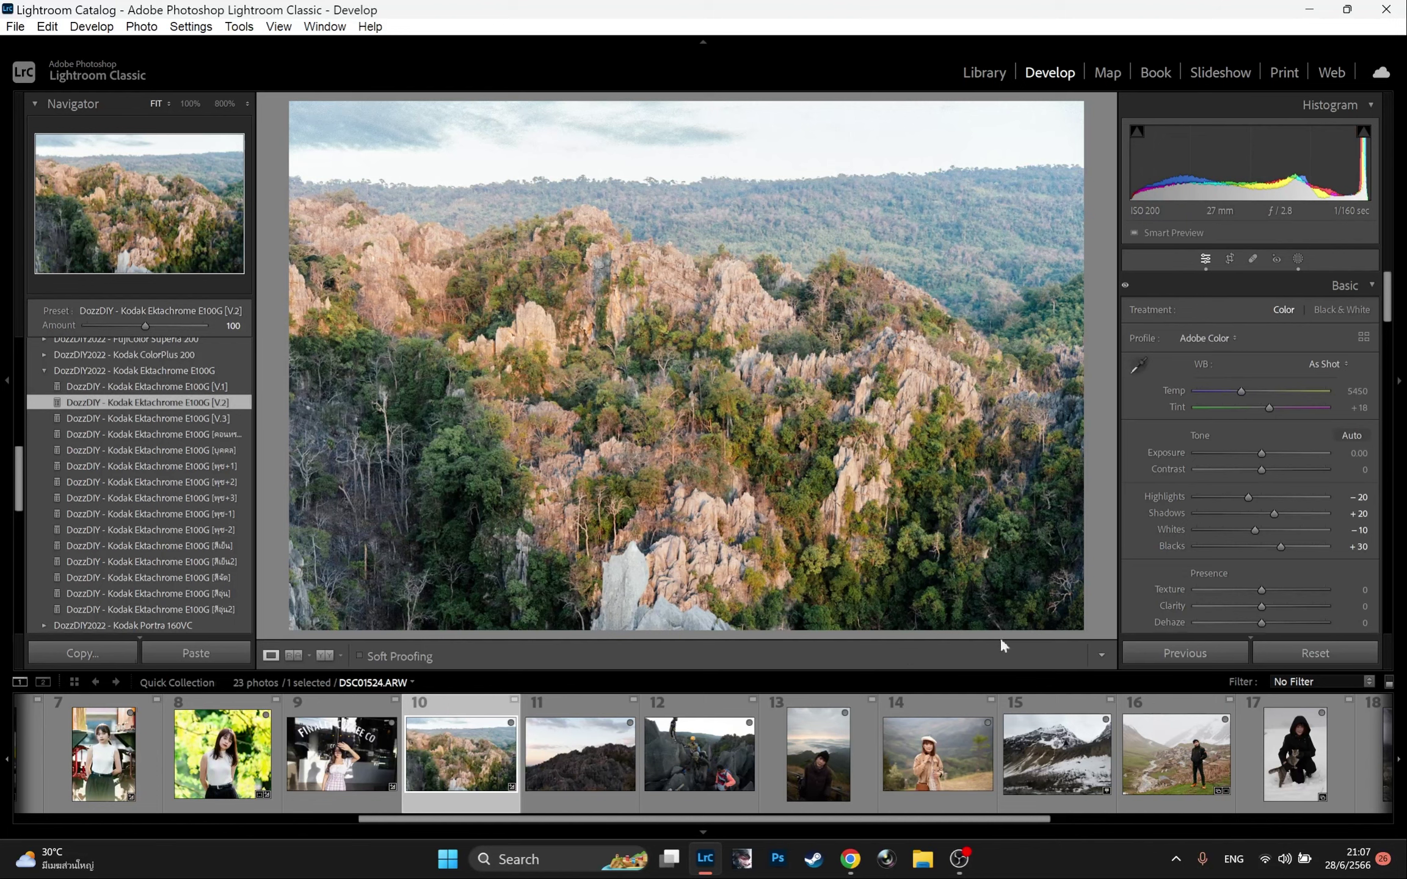
{"action": "left_click_drag", "start_coordinate": [1229, 493], "coordinate": [1219, 492]}
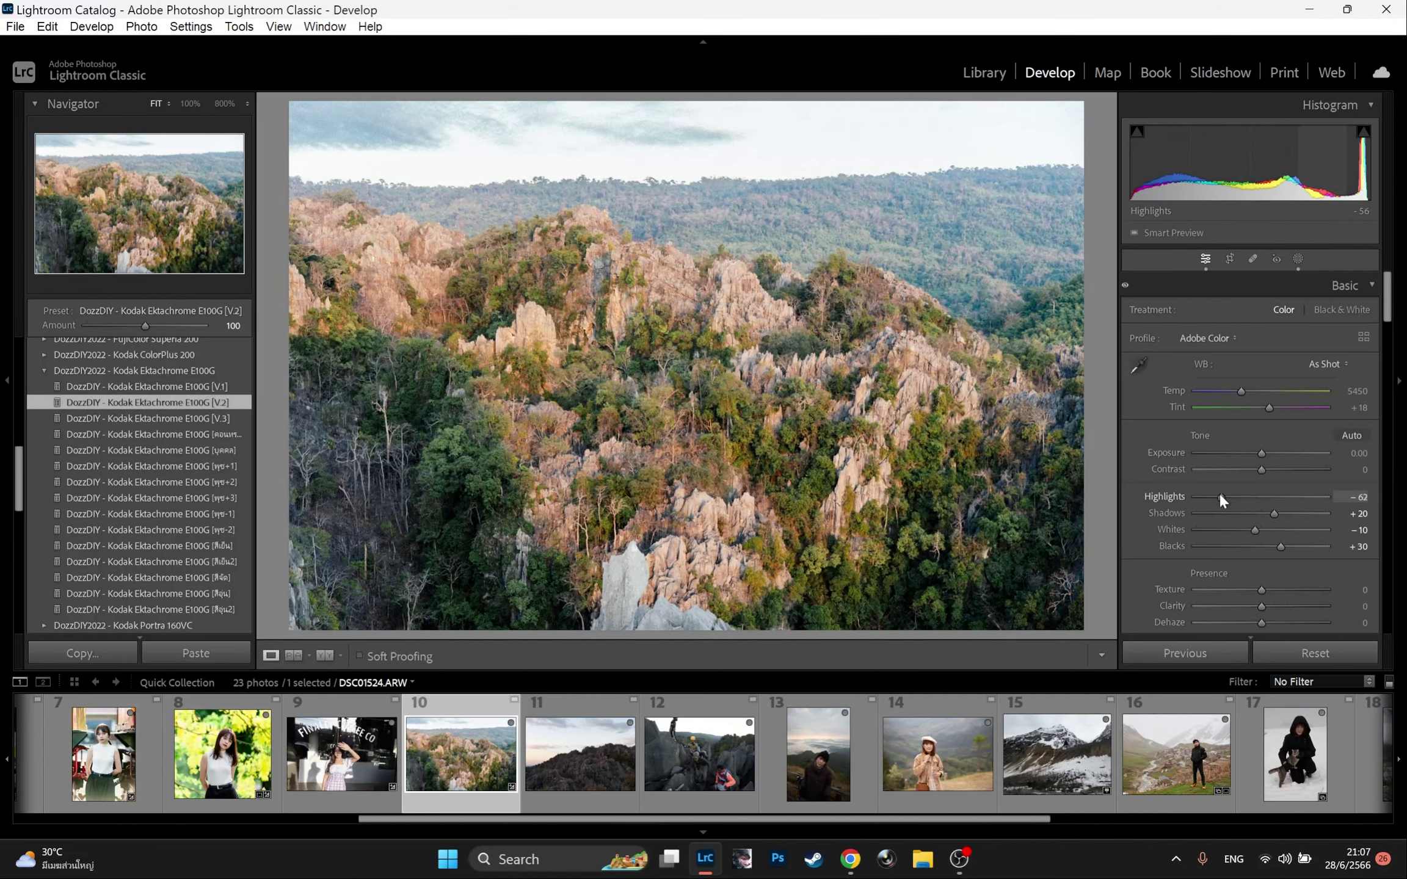
- Apply the DozzDIY(Area) - เพิ่มรายละเอียด 10356590 preset to the rocky landscape at an amount of 61
{"action": "left_click", "coordinate": [43, 370]}
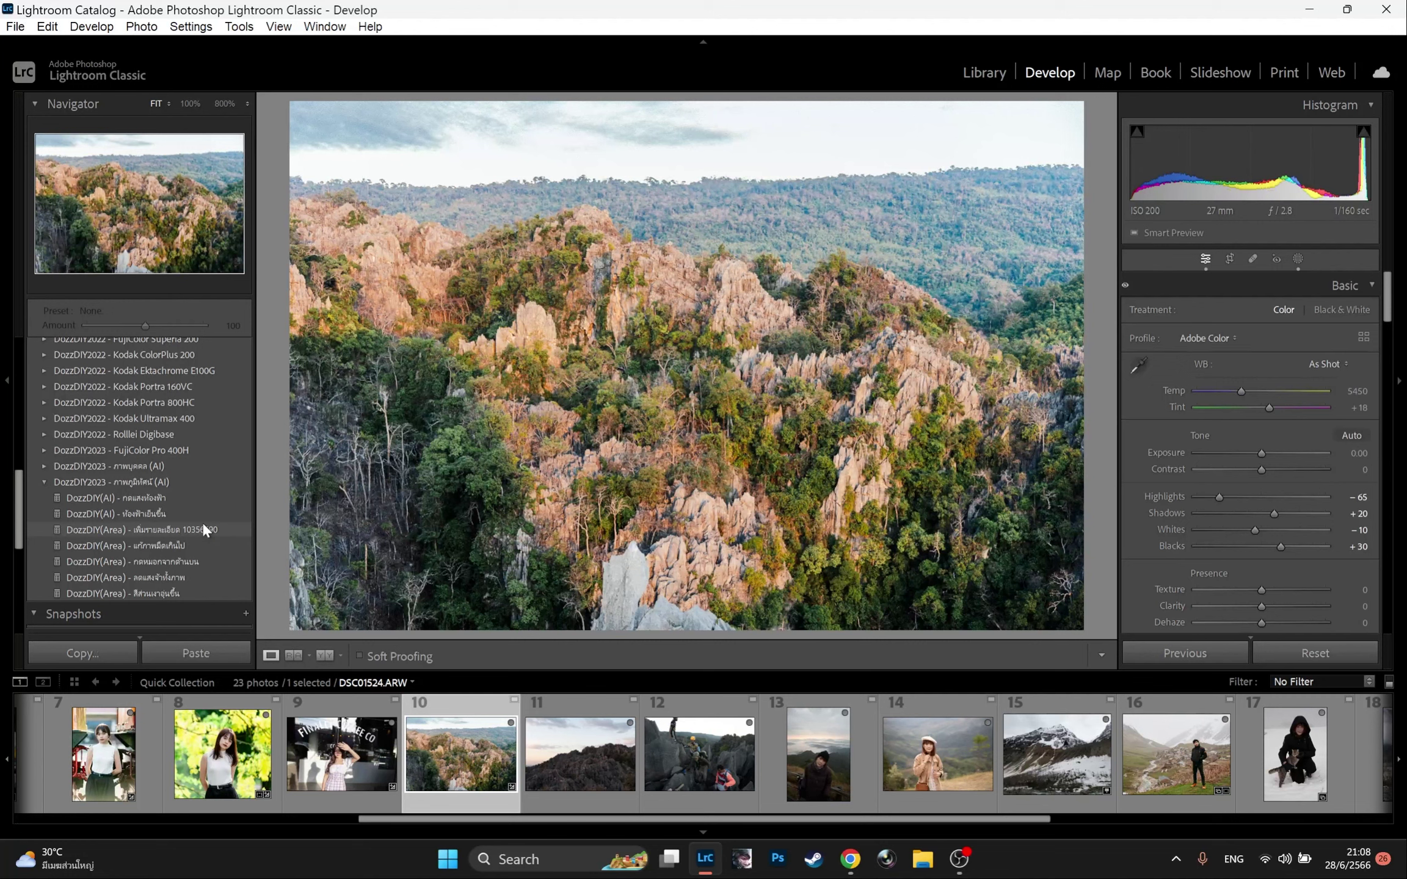
{"action": "left_click", "coordinate": [204, 526]}
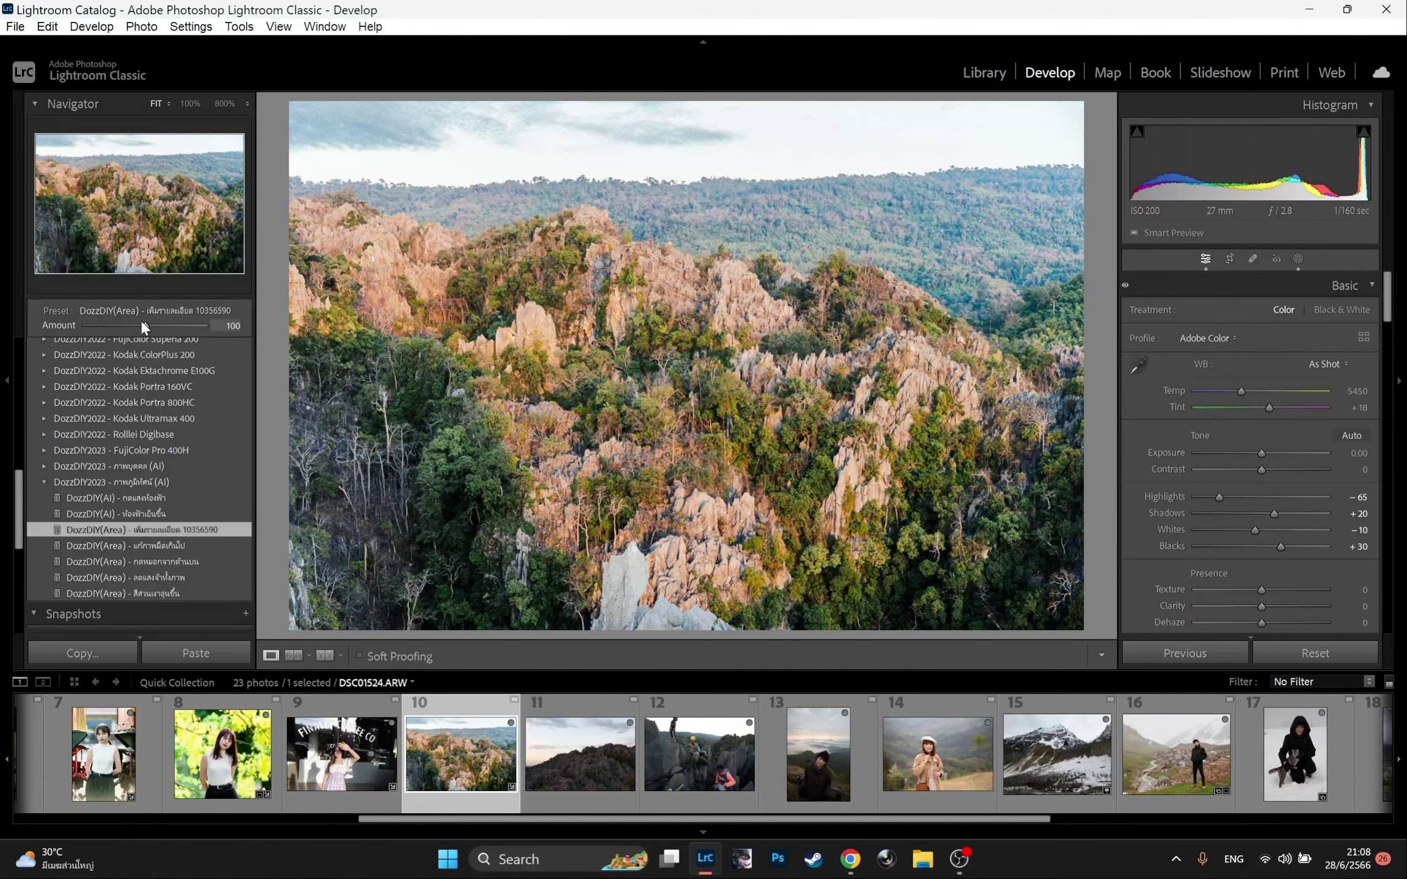
{"action": "left_click_drag", "start_coordinate": [143, 328], "coordinate": [118, 314]}
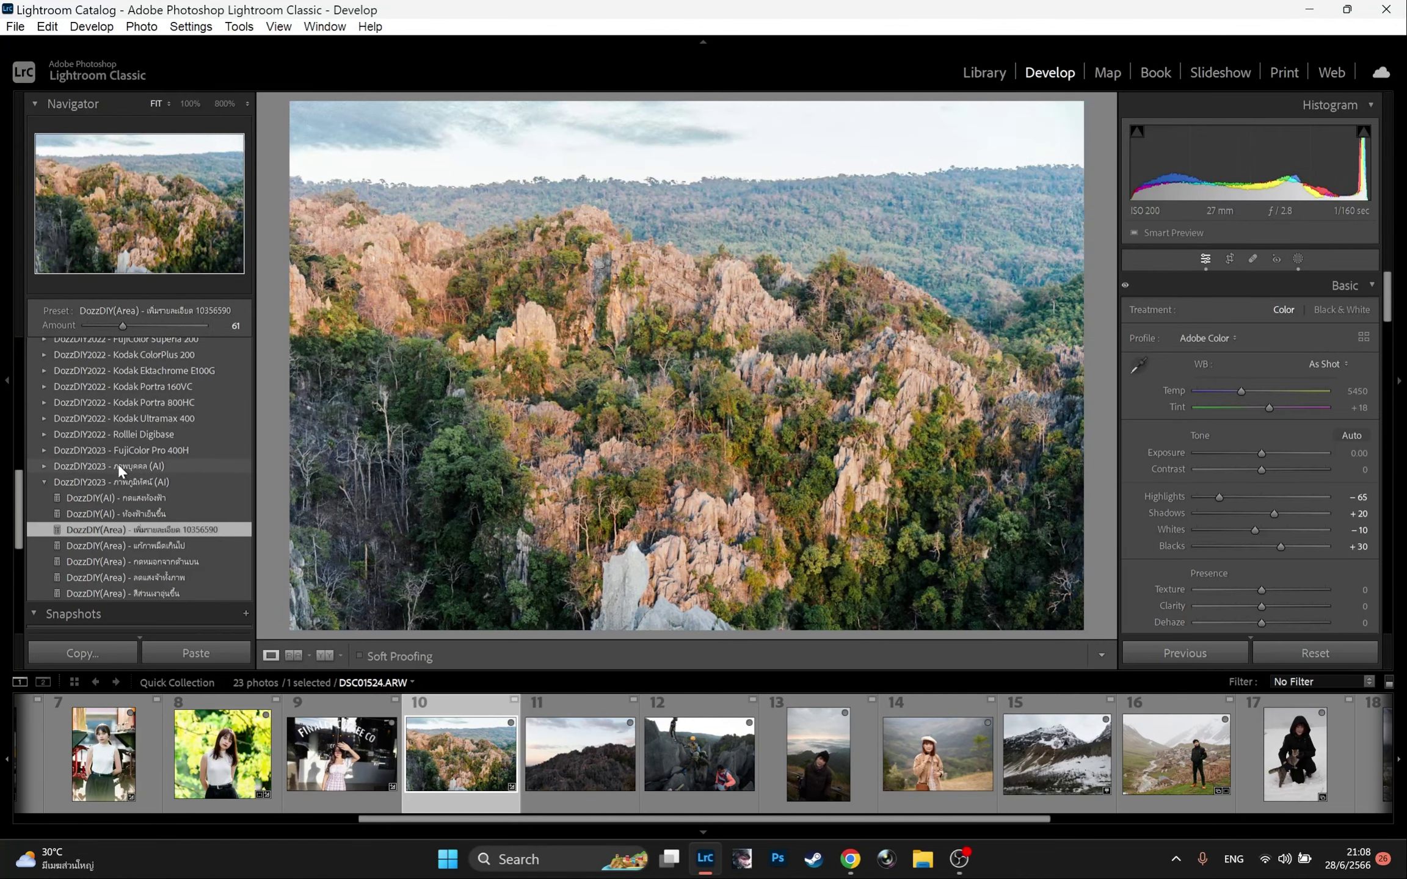
- Apply the DozzDIY(Area) - ลดแสงจ้าทั้งภาพ preset to the rocky forest landscape at an amount of 72
{"action": "left_click", "coordinate": [44, 466]}
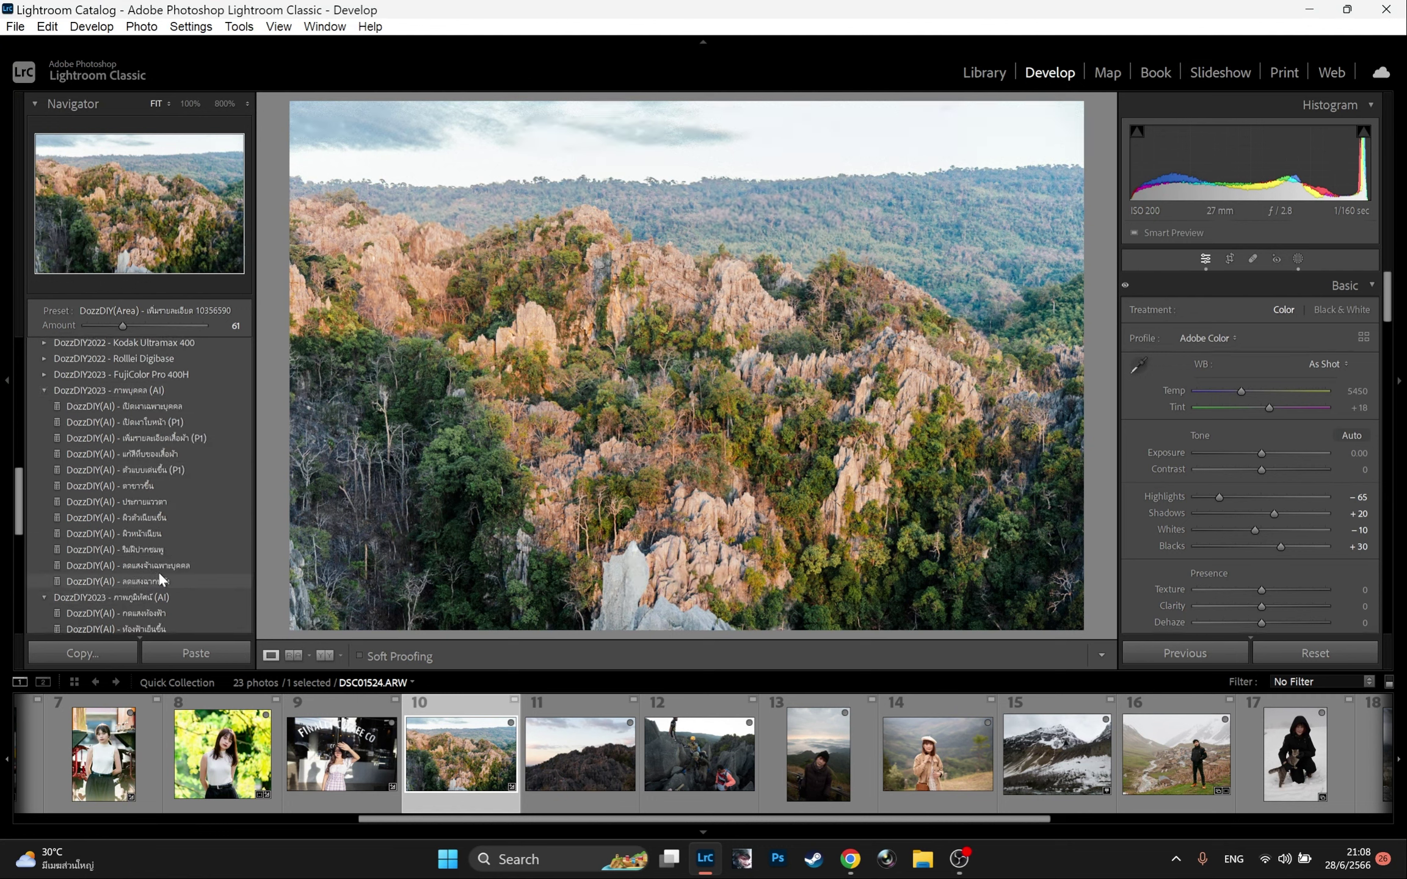
{"action": "scroll", "coordinate": [159, 569], "scroll_direction": "down", "scroll_amount": 3}
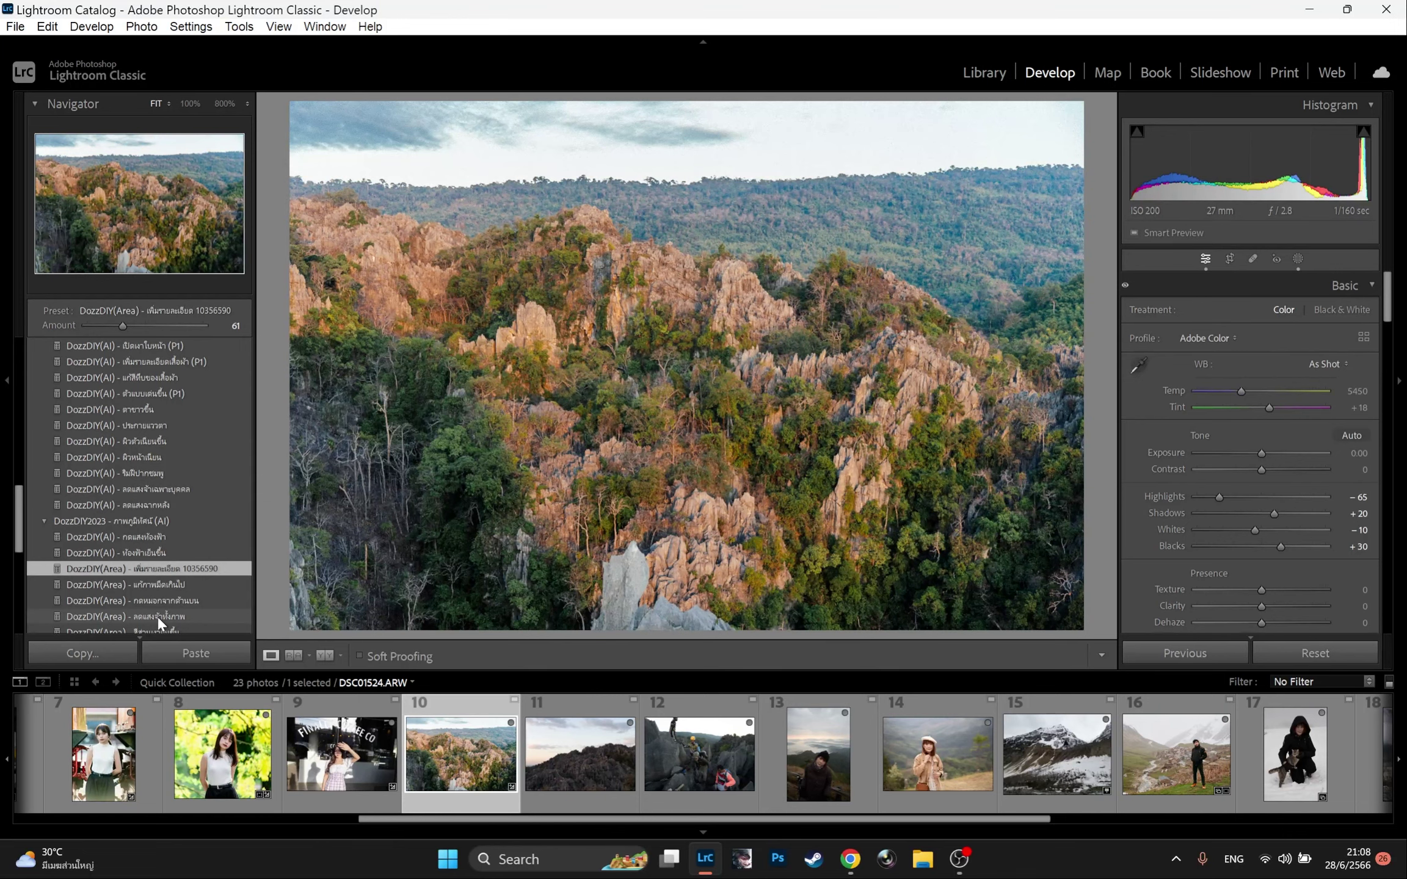
{"action": "left_click", "coordinate": [195, 618]}
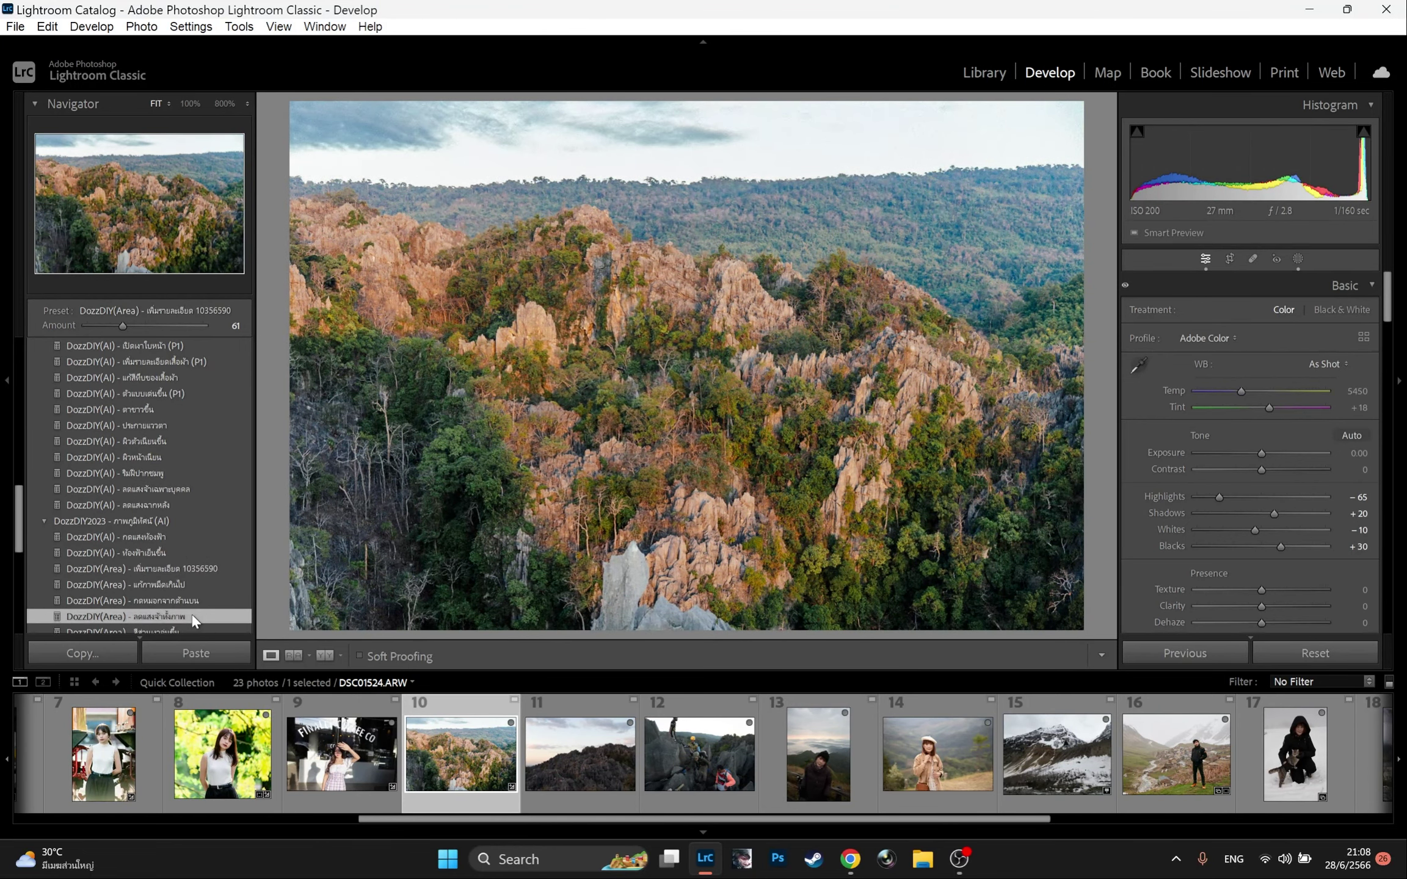
{"action": "mouse_move", "coordinate": [147, 328]}
{"action": "left_mouse_down"}
{"action": "mouse_move", "coordinate": [158, 331]}
{"action": "mouse_move", "coordinate": [129, 332]}
{"action": "left_mouse_up"}
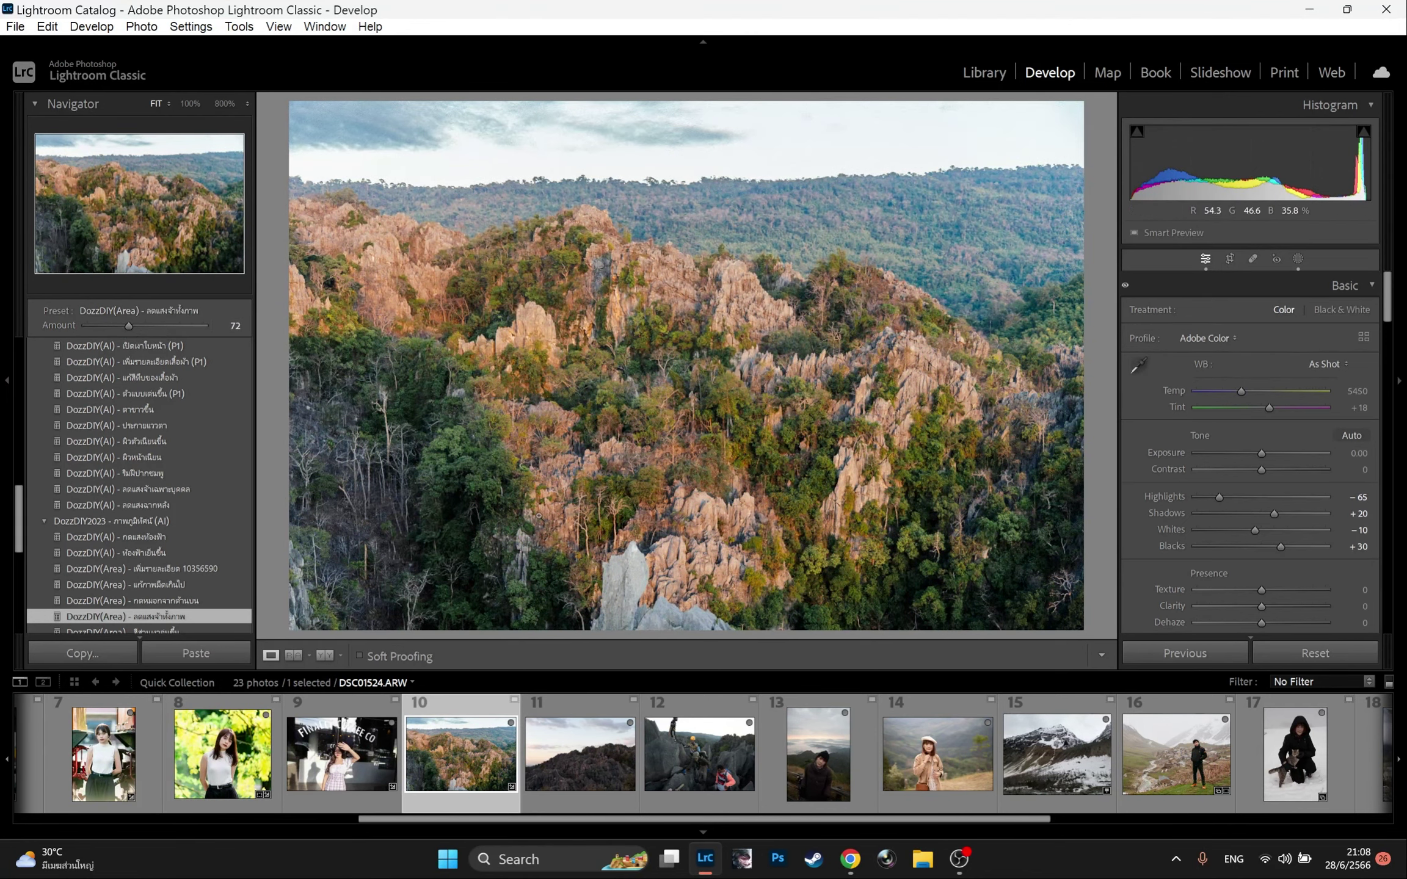
- Compare the rocky forest landscape before and after the edits, examining the sky and rock detail
{"action": "key", "text": "backslash"}
{"action": "key", "text": "backslash"}
{"action": "key", "text": "backslash"}
{"action": "key", "text": "backslash"}
{"action": "key", "text": "backslash"}
{"action": "key", "text": "backslash"}
{"action": "key", "text": "backslash"}
{"action": "key", "text": "backslash"}
{"action": "key", "text": "backslash"}
{"action": "key", "text": "backslash"}
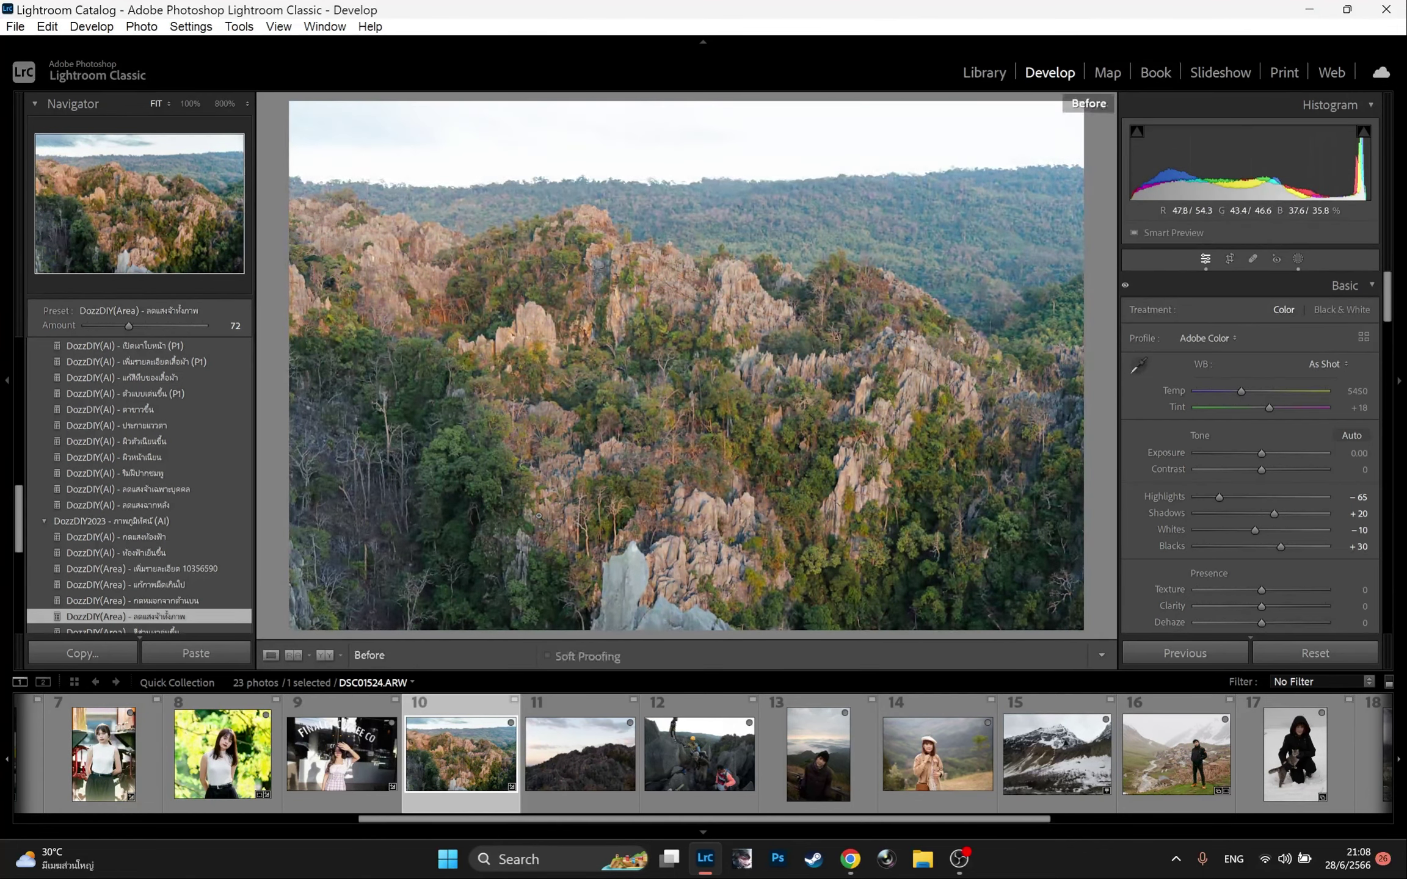
{"action": "key", "text": "backslash"}
{"action": "key", "text": "backslash"}
{"action": "key", "text": "backslash"}
{"action": "key", "text": "backslash"}
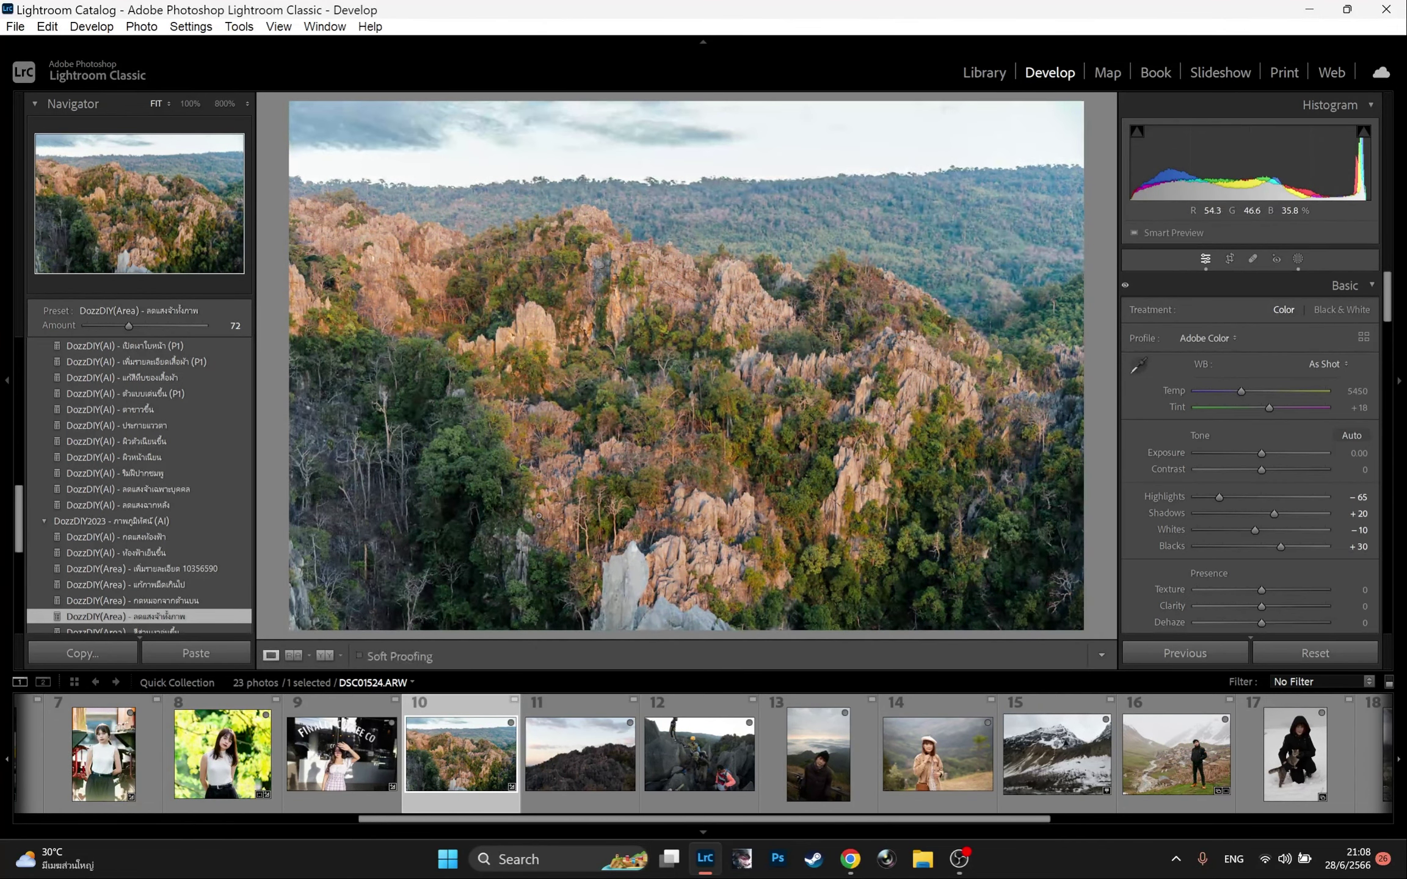
{"action": "left_click", "coordinate": [544, 173]}
{"action": "left_click", "coordinate": [508, 256]}
{"action": "left_click", "coordinate": [602, 775]}
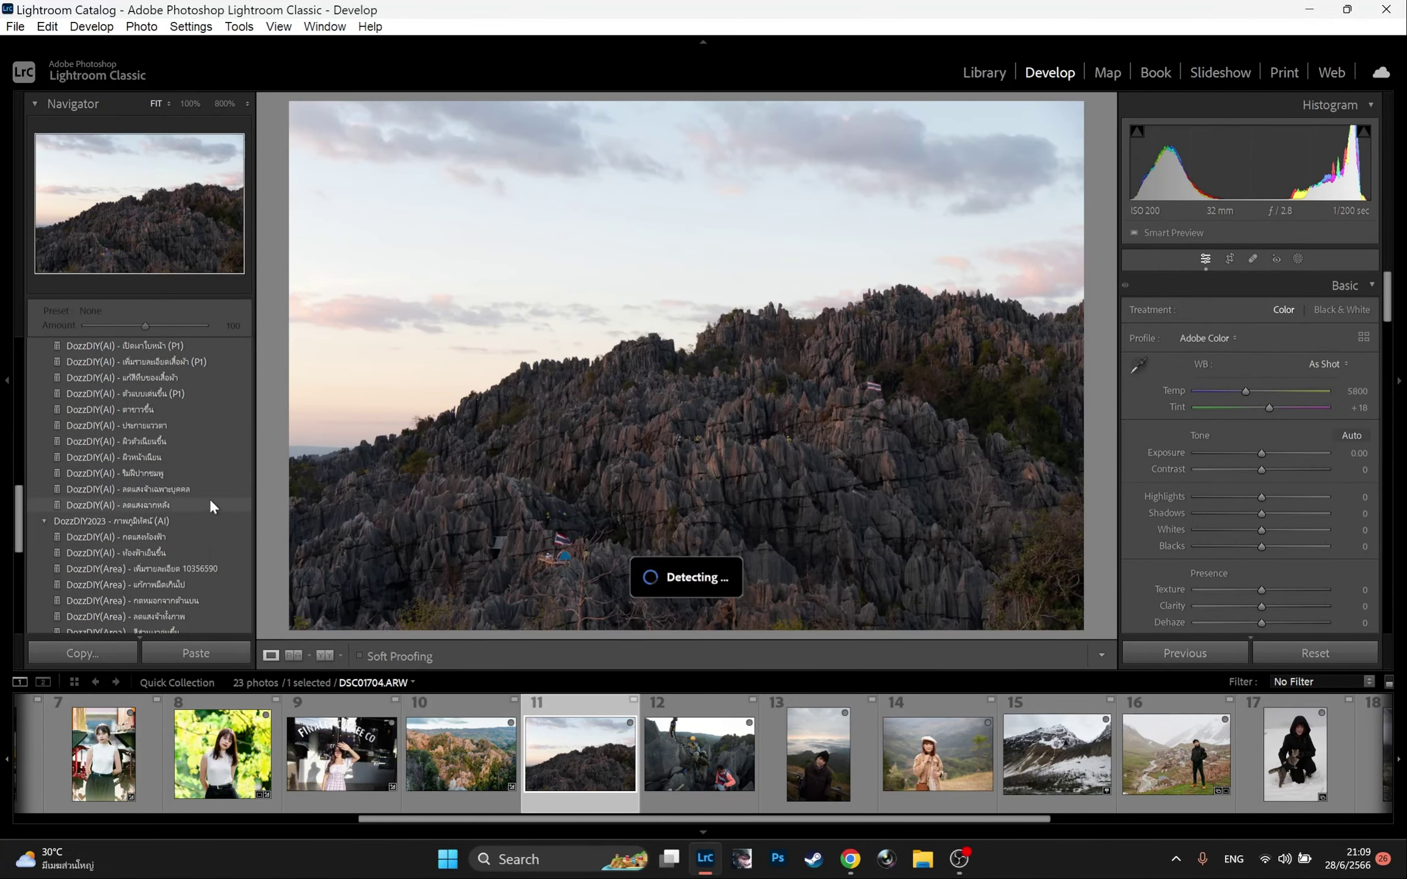
{"action": "scroll", "coordinate": [158, 392], "scroll_direction": "up", "scroll_amount": 15}
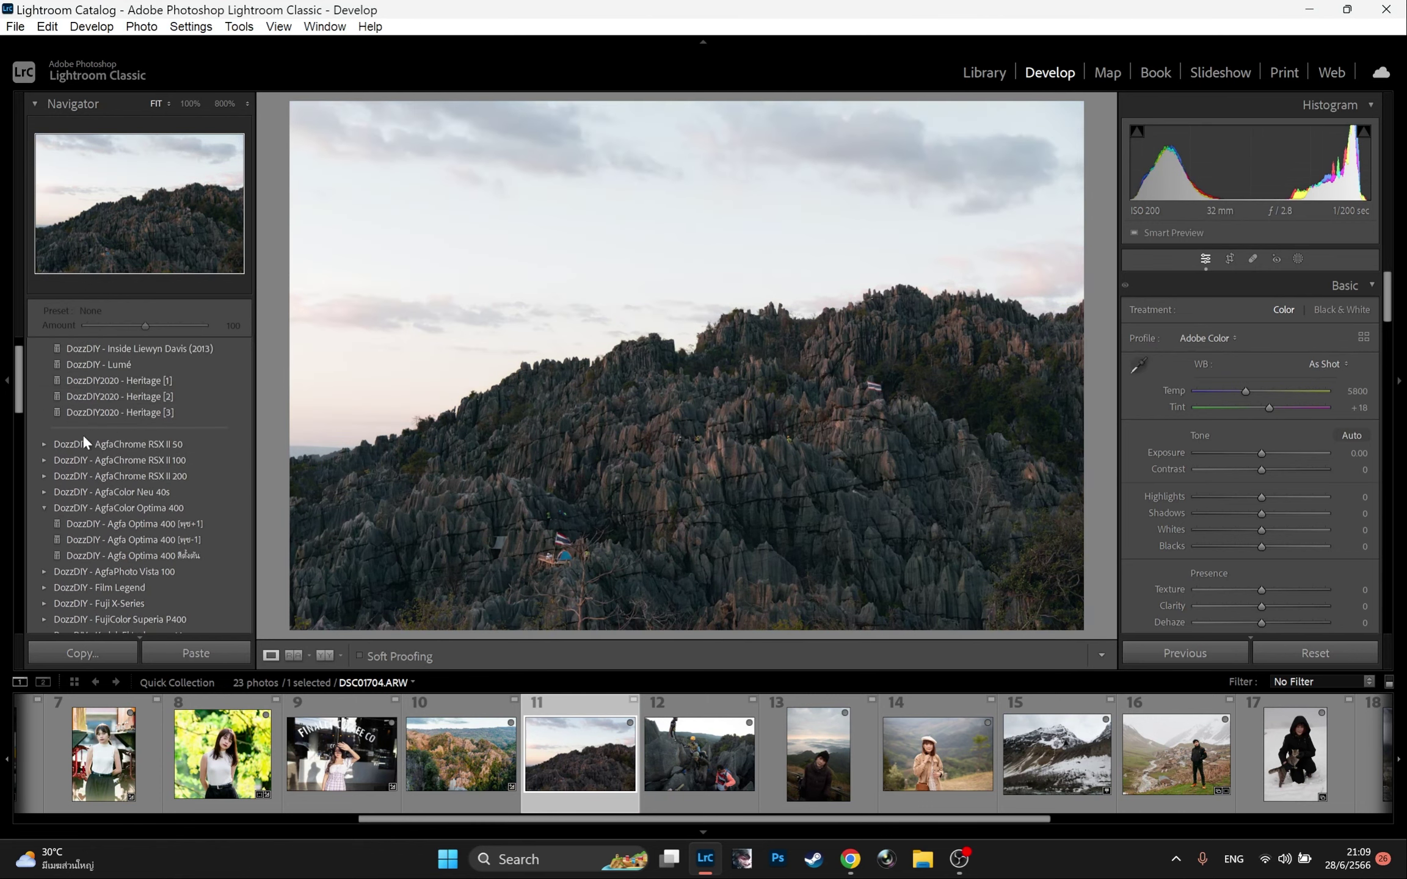
{"action": "scroll", "coordinate": [113, 466], "scroll_direction": "down", "scroll_amount": 3}
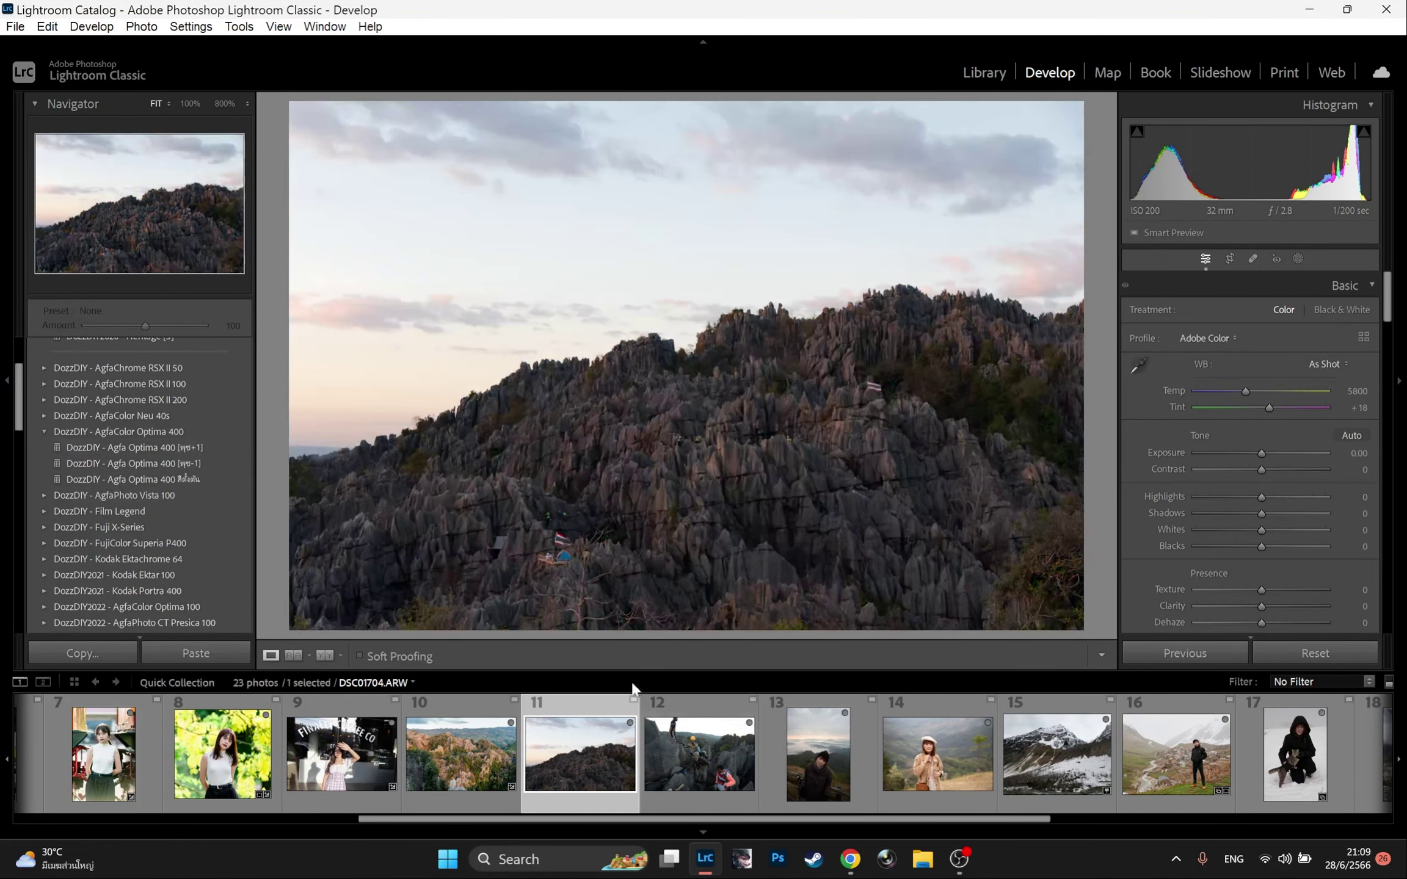
- Apply the DozzDIY(AI) - ตัวแบบเด่นขึ้น (P1) preset to photo 12, the rock climbers, at an amount of 54
{"action": "left_click", "coordinate": [695, 765]}
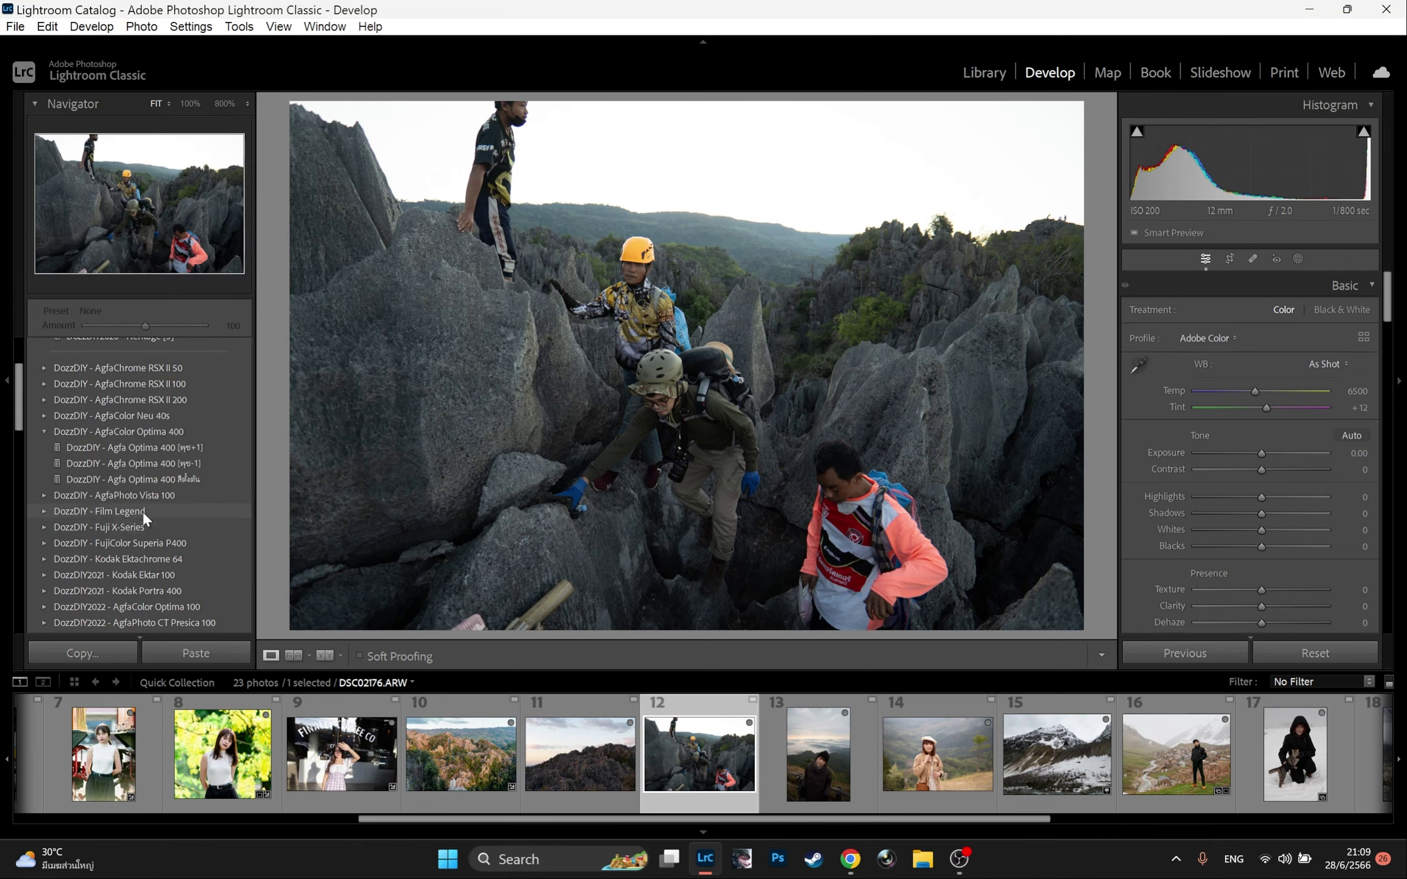
{"action": "left_click", "coordinate": [43, 431]}
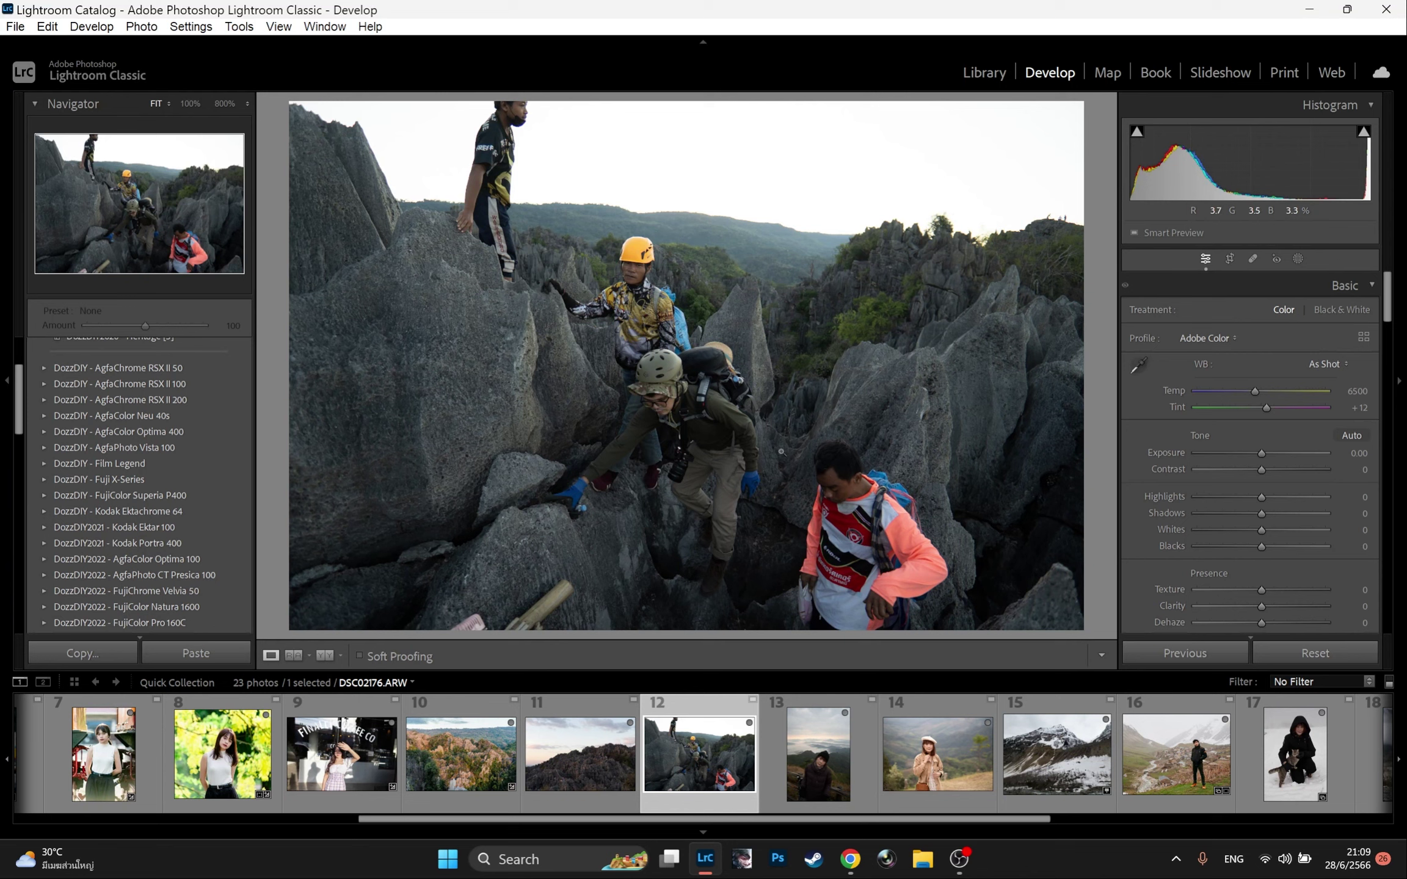
{"action": "scroll", "coordinate": [230, 441], "scroll_direction": "down", "scroll_amount": 10}
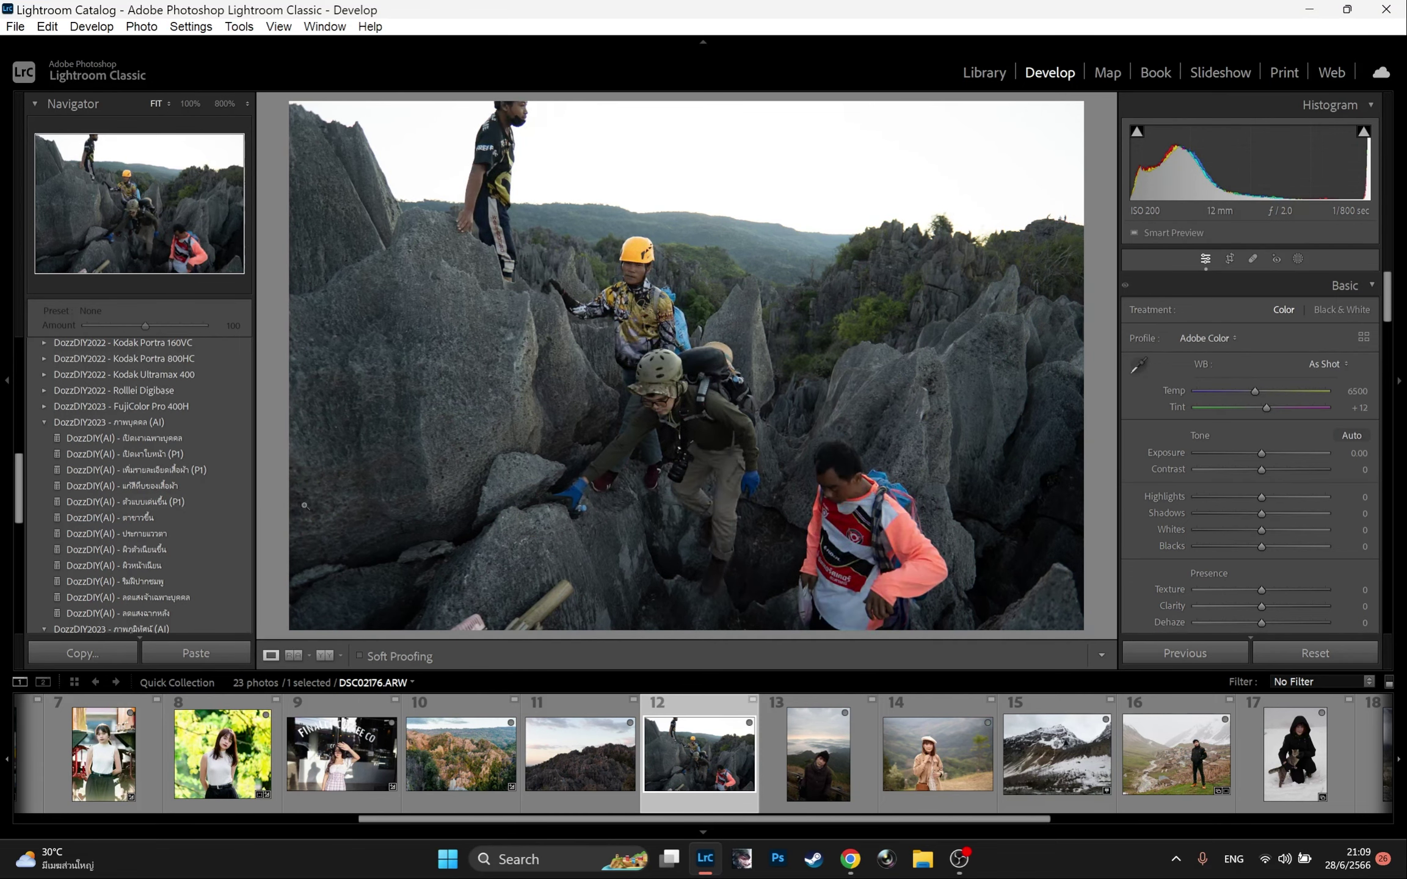
{"action": "left_click", "coordinate": [189, 502]}
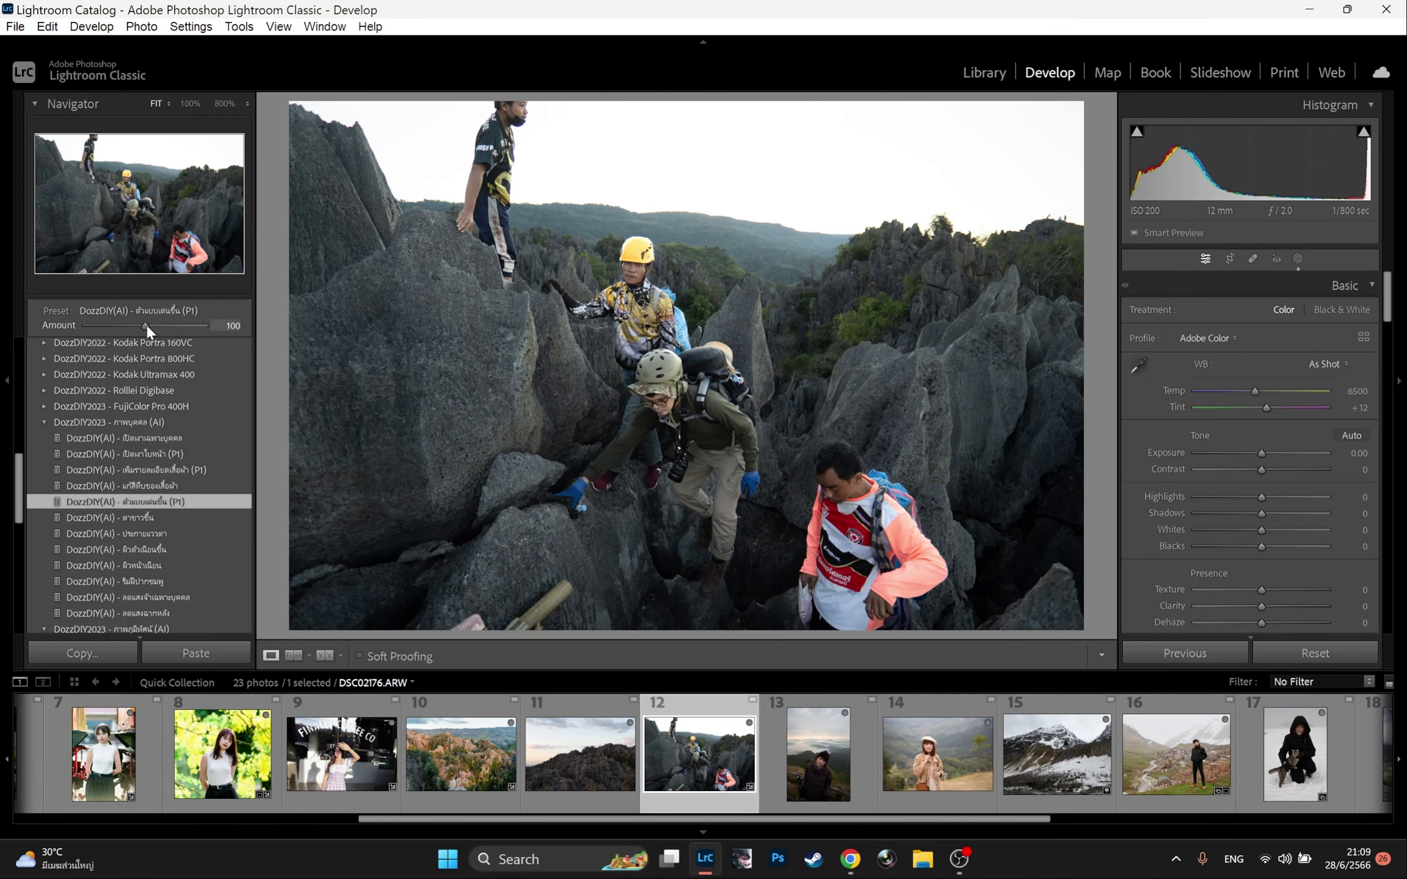
{"action": "left_click_drag", "start_coordinate": [146, 325], "coordinate": [126, 326]}
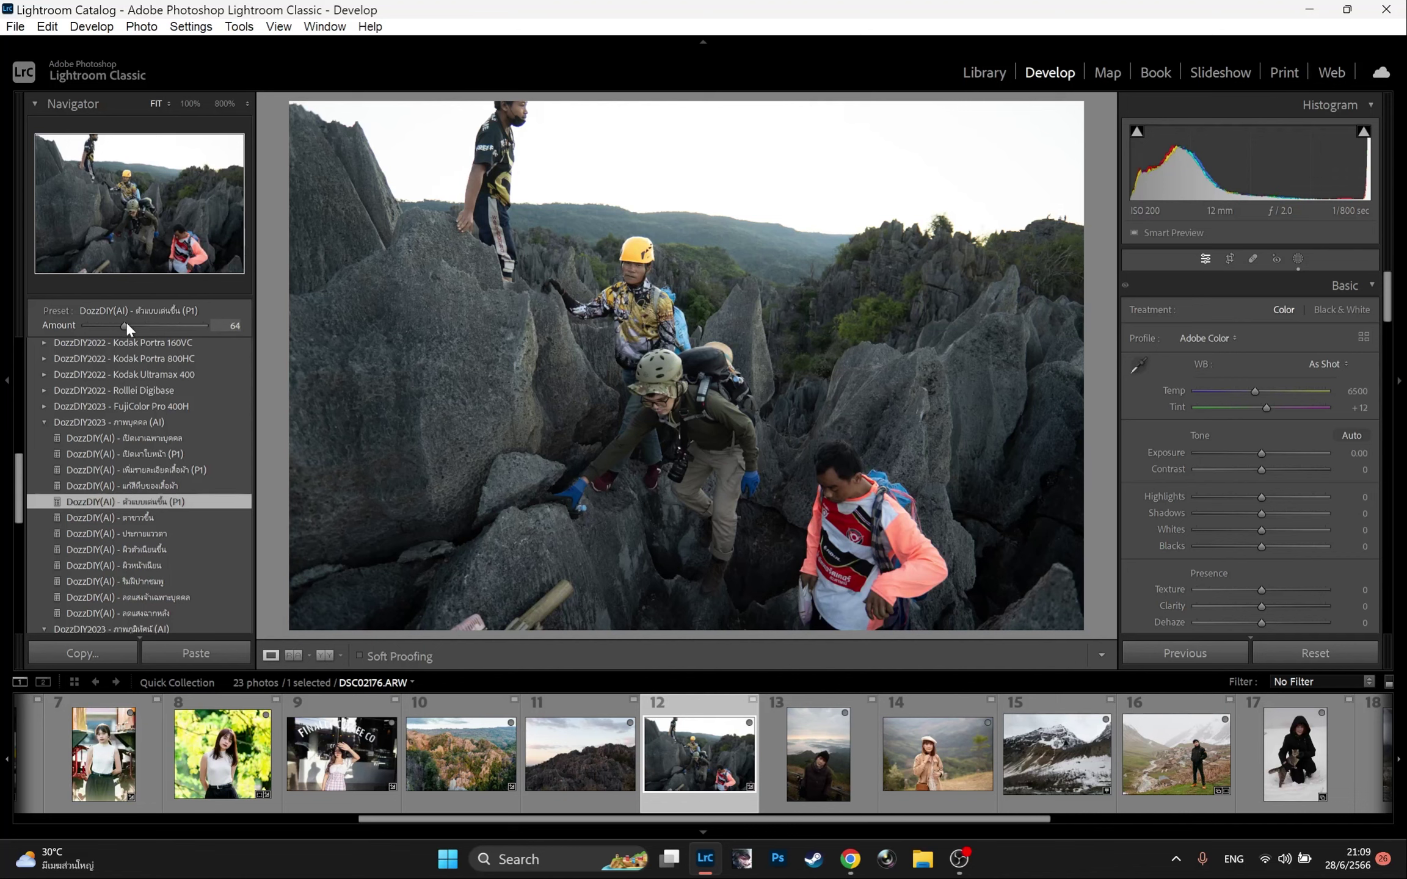
- Lower the climbers photo's overall Highlights and set its people mask's Exposure to −0.02
{"action": "mouse_move", "coordinate": [1262, 496]}
{"action": "left_mouse_down"}
{"action": "mouse_move", "coordinate": [1224, 498]}
{"action": "mouse_move", "coordinate": [1239, 495]}
{"action": "left_mouse_up"}
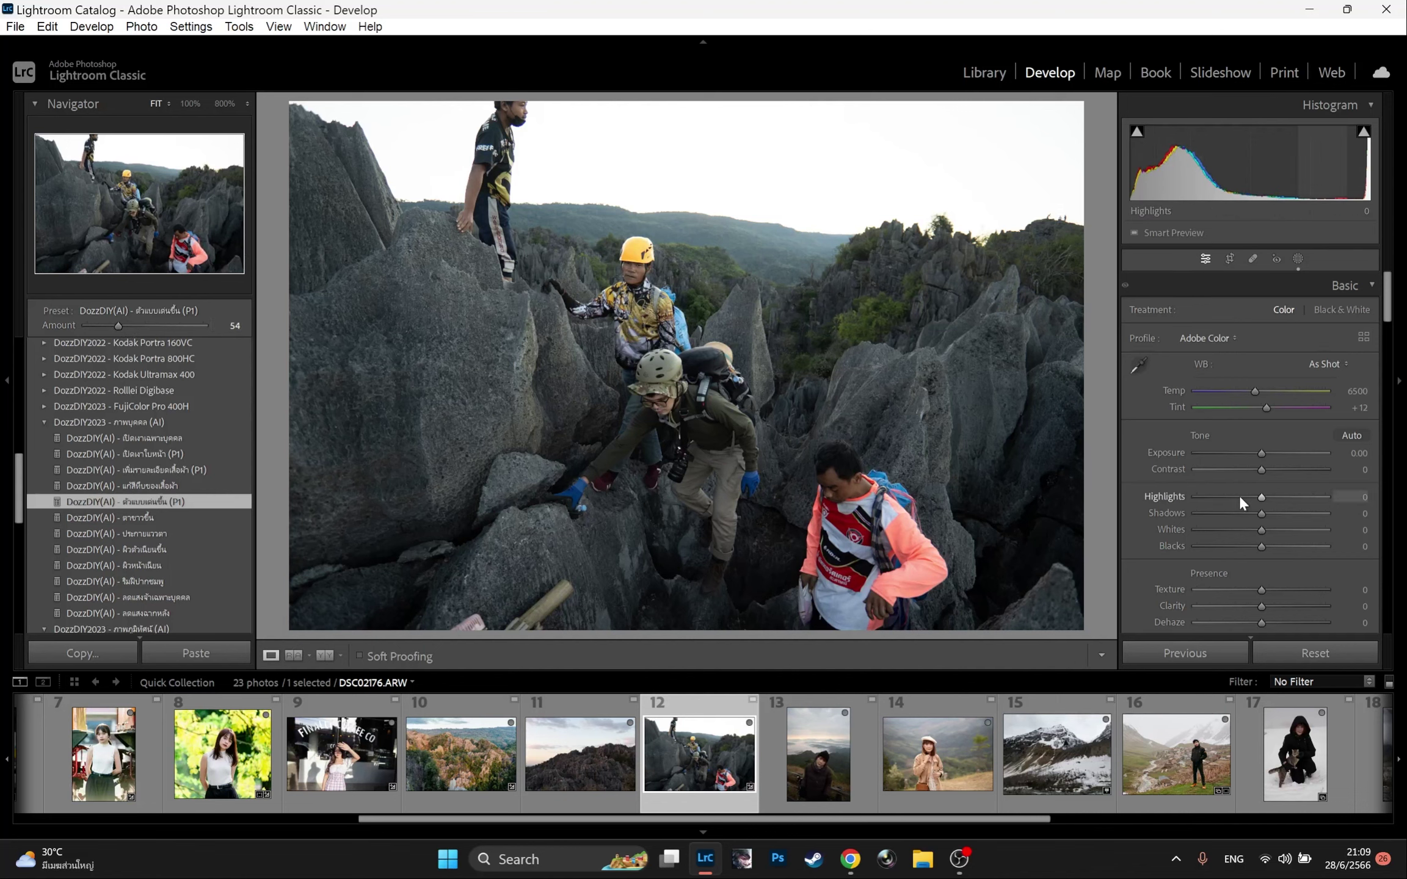
{"action": "left_click", "coordinate": [1299, 259]}
{"action": "left_click_drag", "start_coordinate": [1266, 416], "coordinate": [1233, 427]}
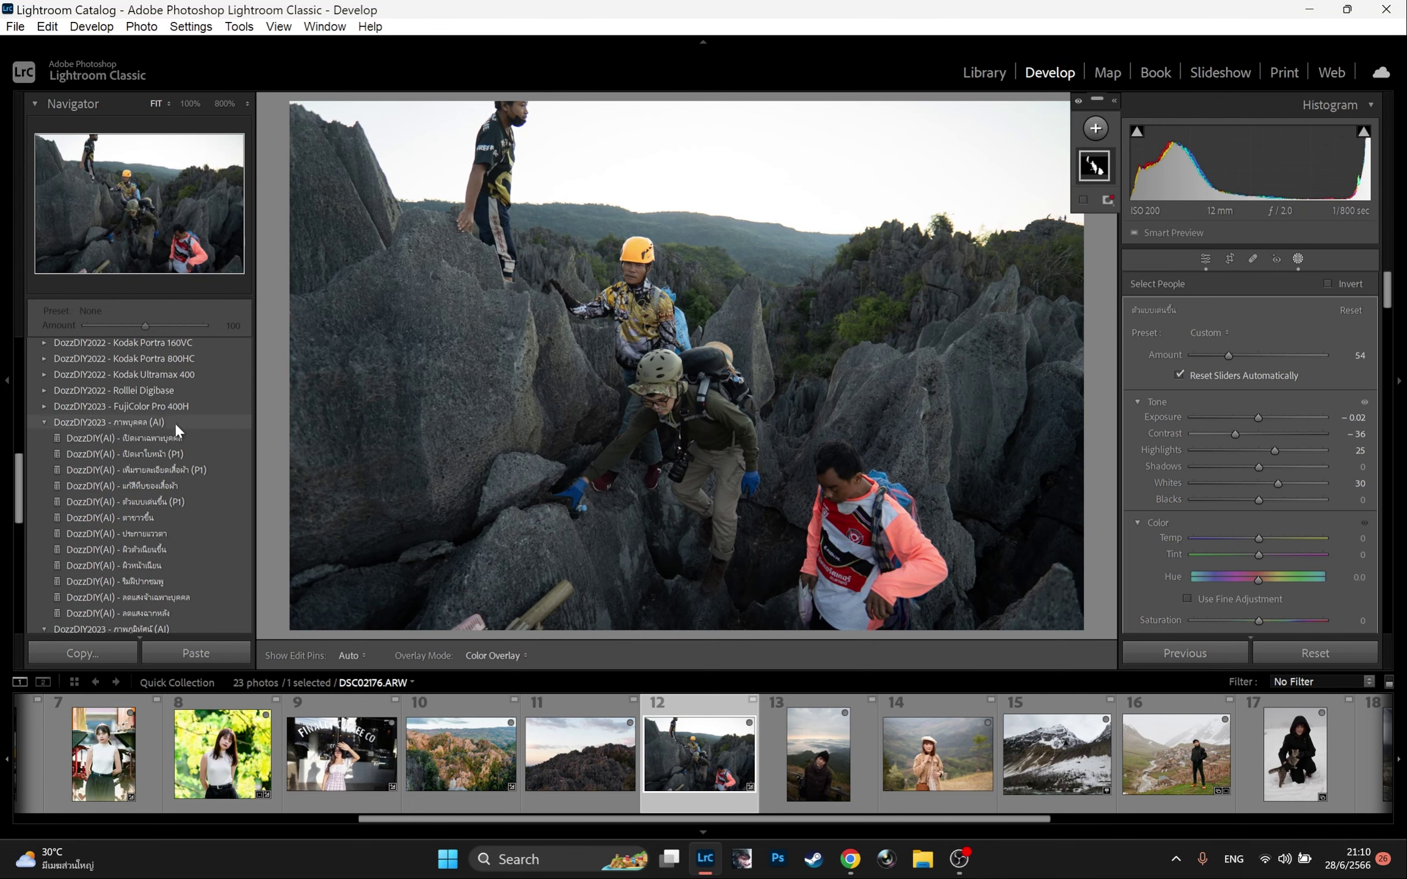
- Preview the DozzDIY2023 landscape AI sky presets, including DozzDIY(AI) - กดแสงท้องฟ้า, on the climbers photo DSC02176.ARW
{"action": "scroll", "coordinate": [130, 584], "scroll_direction": "down", "scroll_amount": 3}
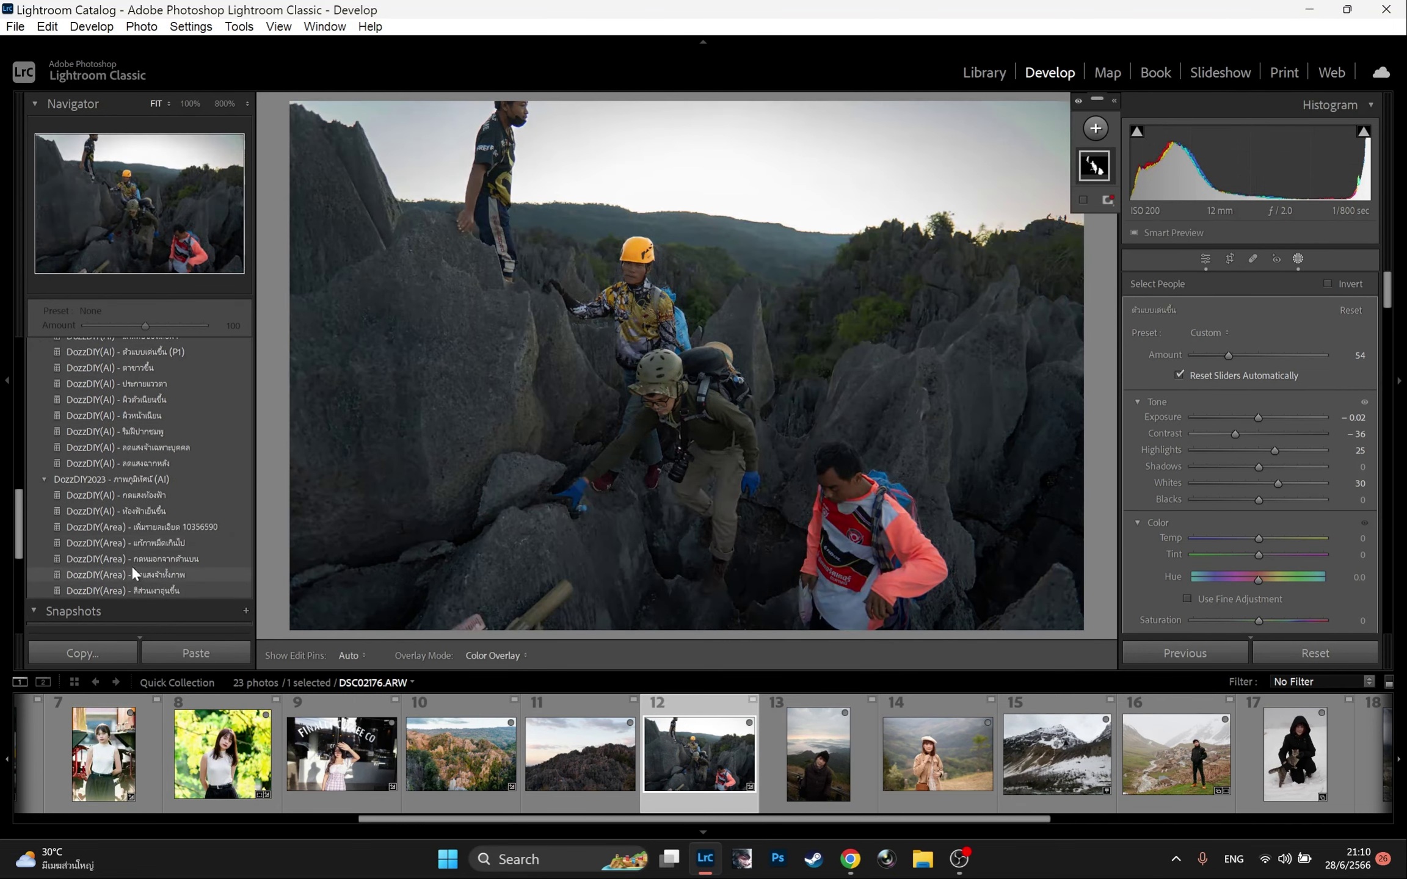
{"action": "left_click", "coordinate": [140, 509]}
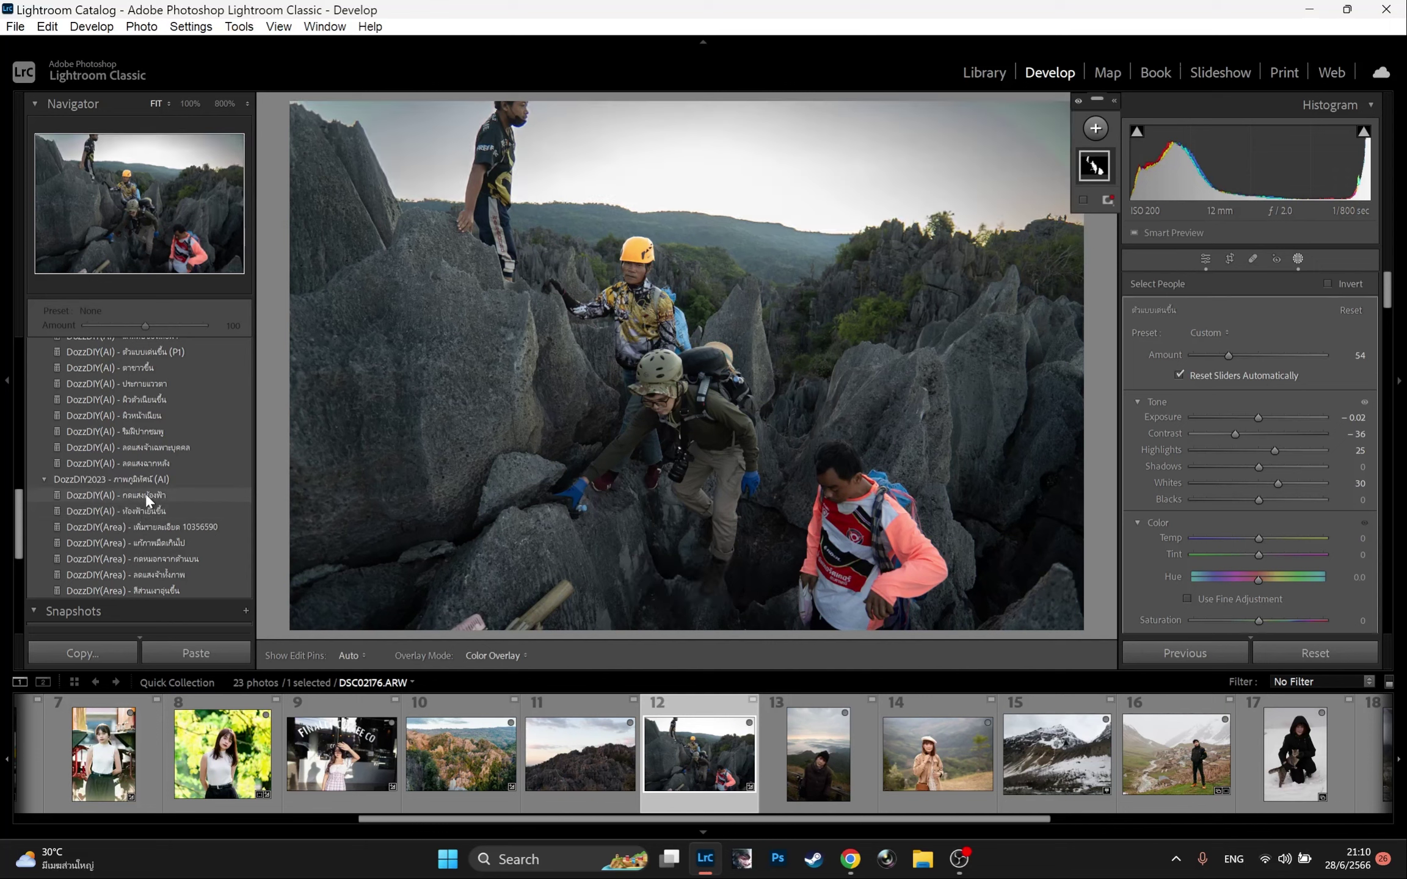
{"action": "left_click", "coordinate": [145, 495]}
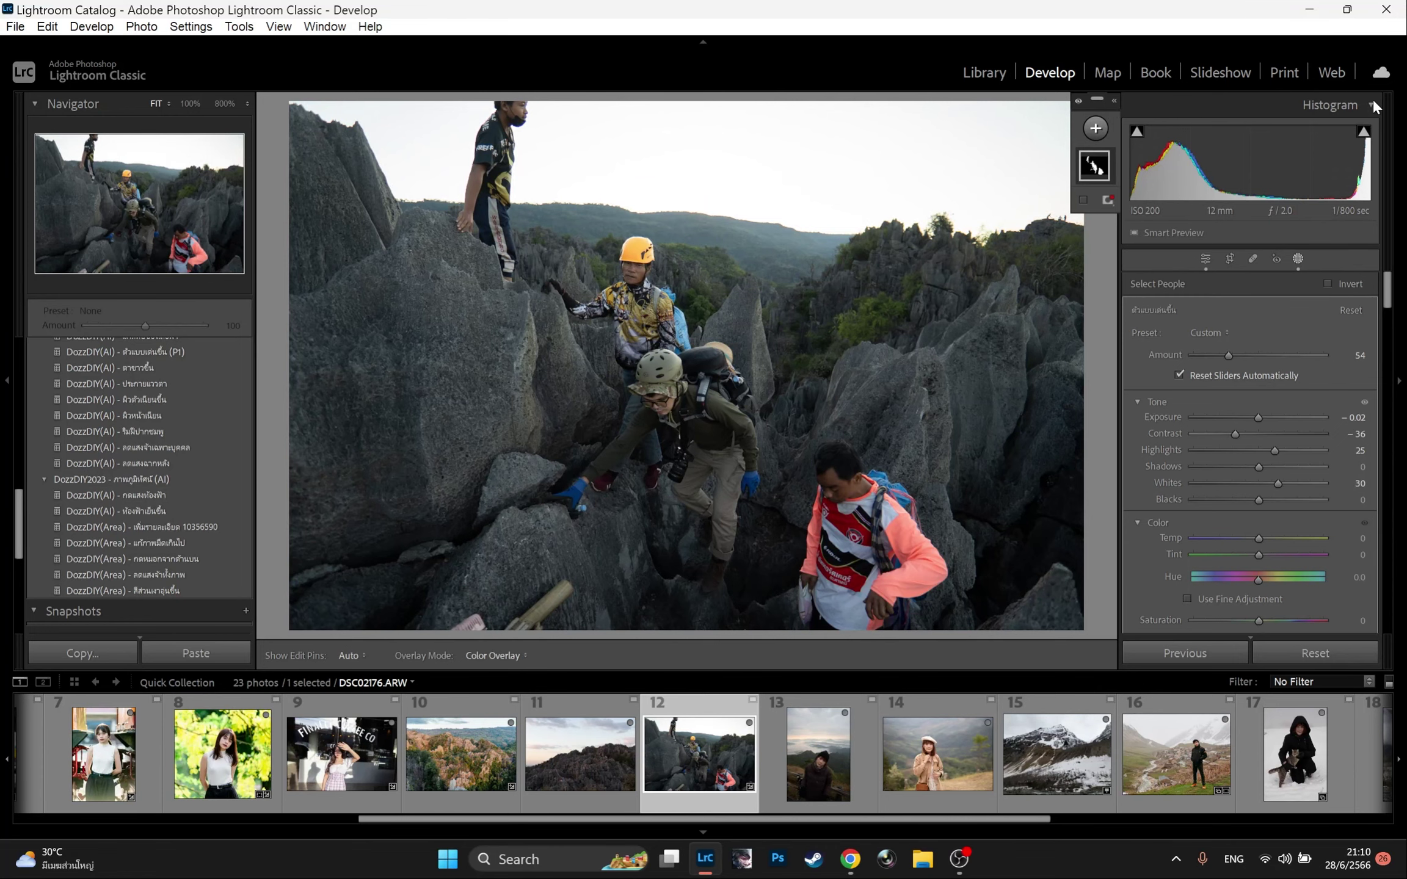
{"action": "left_click", "coordinate": [1399, 380]}
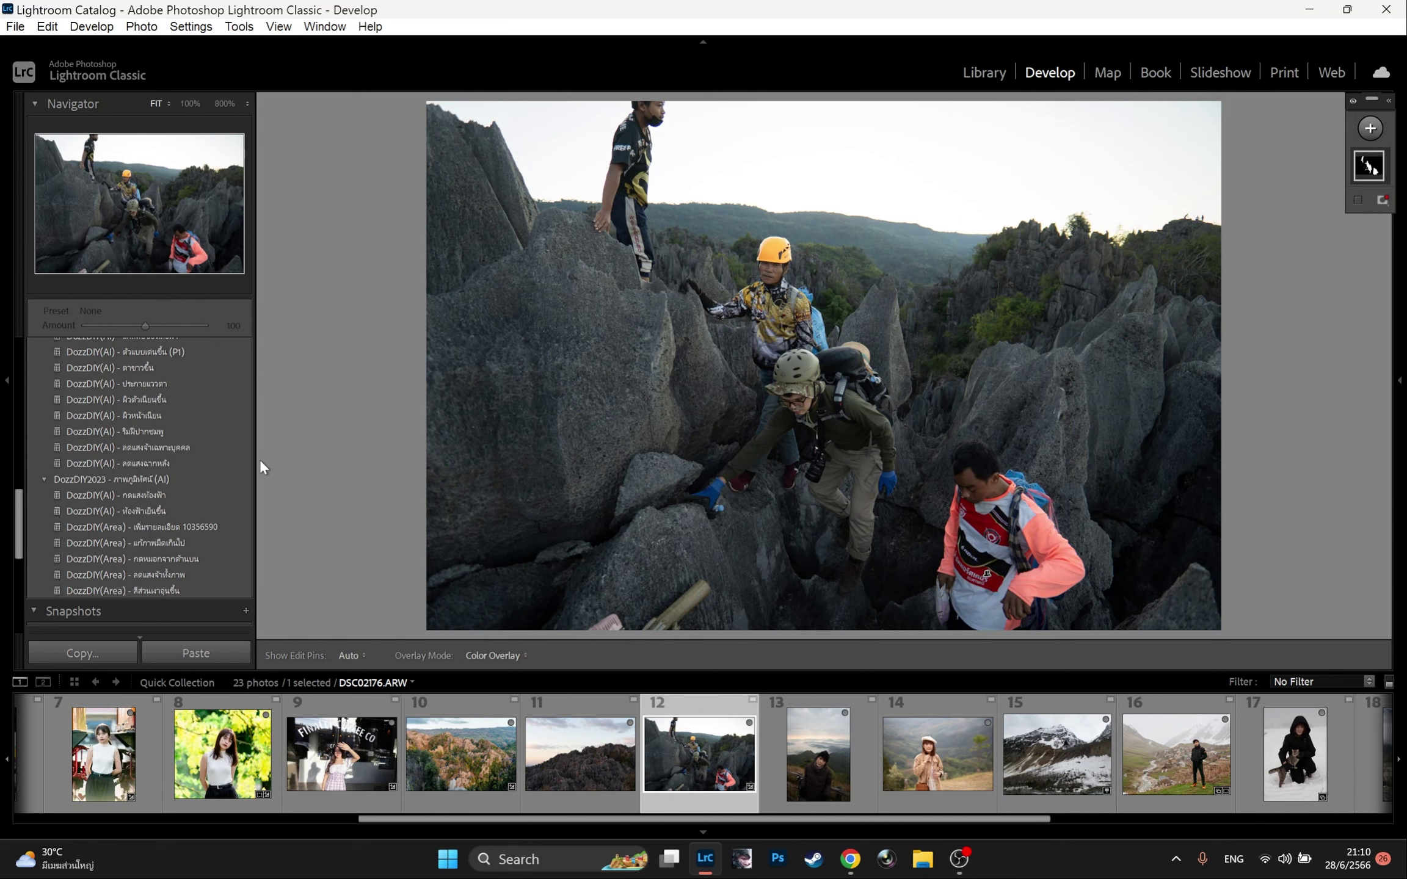
{"action": "left_click", "coordinate": [151, 496]}
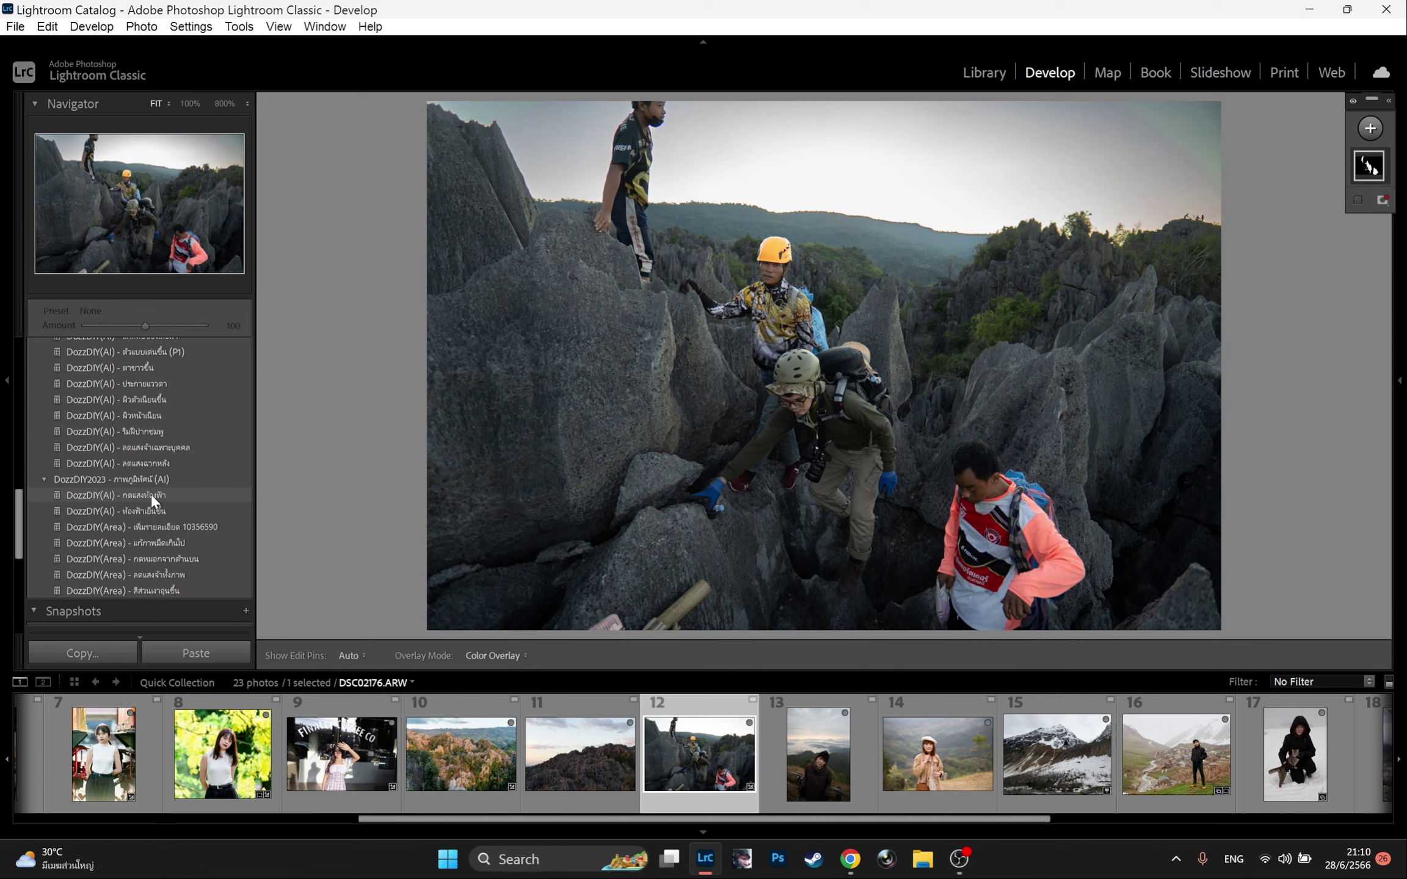
{"action": "left_click", "coordinate": [1400, 376]}
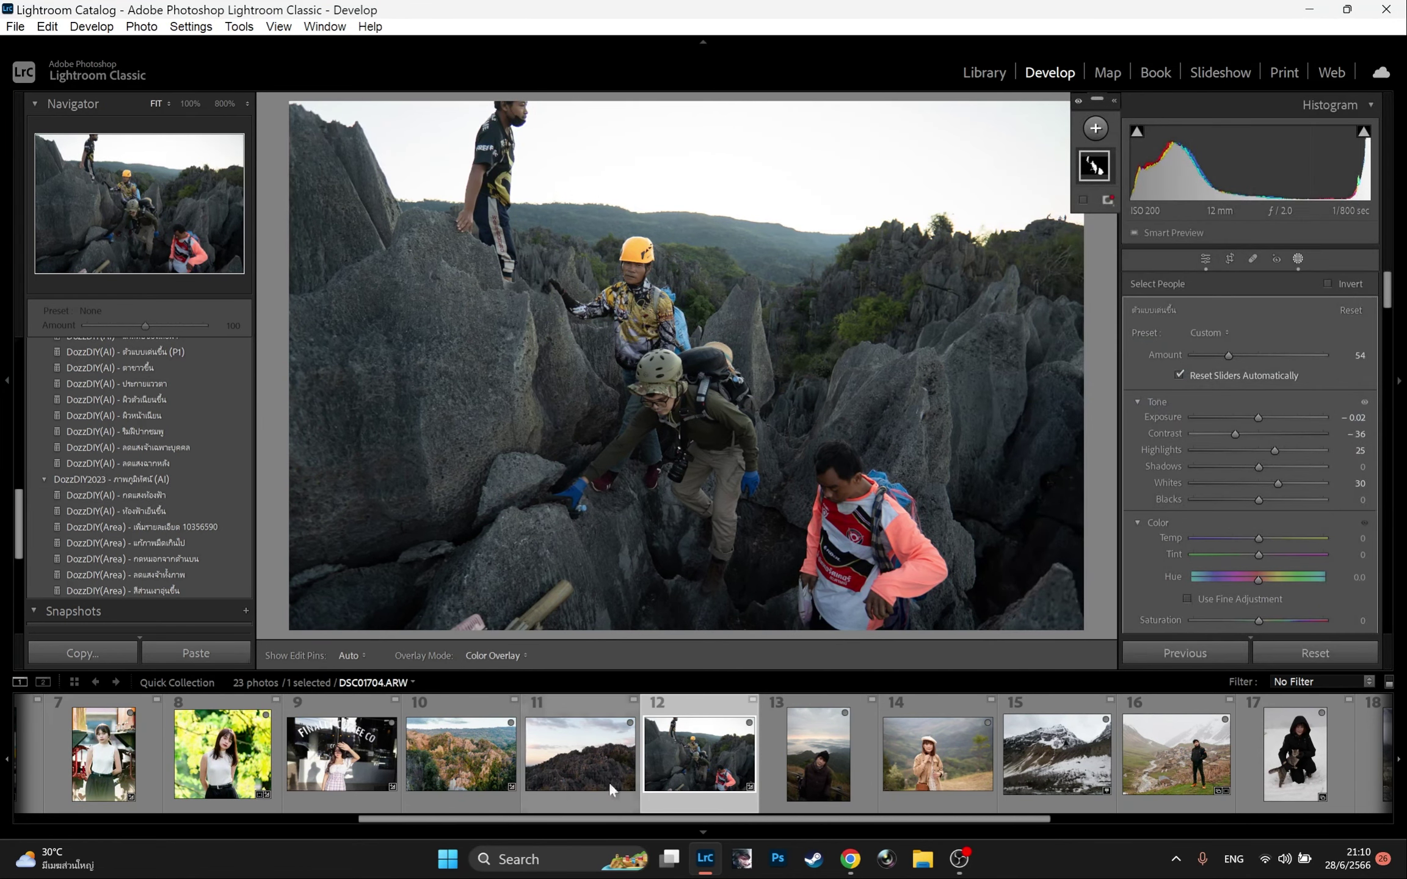
- Apply the DozzDIY(AI) - กดแสงท้องฟ้า preset to the portrait DSC04288.ARW and select its sky mask
{"action": "left_click", "coordinate": [817, 761]}
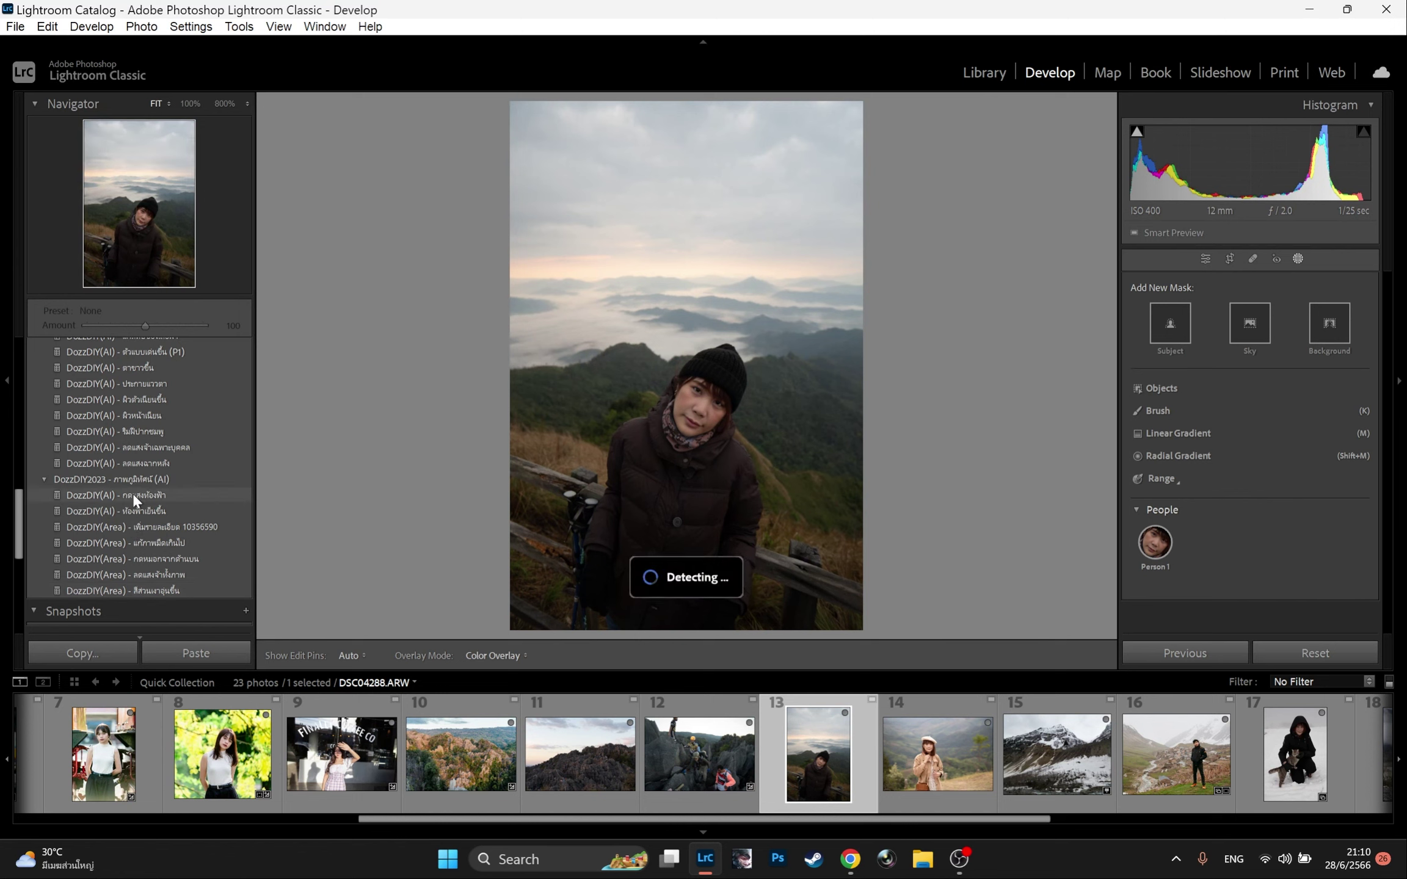
{"action": "left_click", "coordinate": [133, 493]}
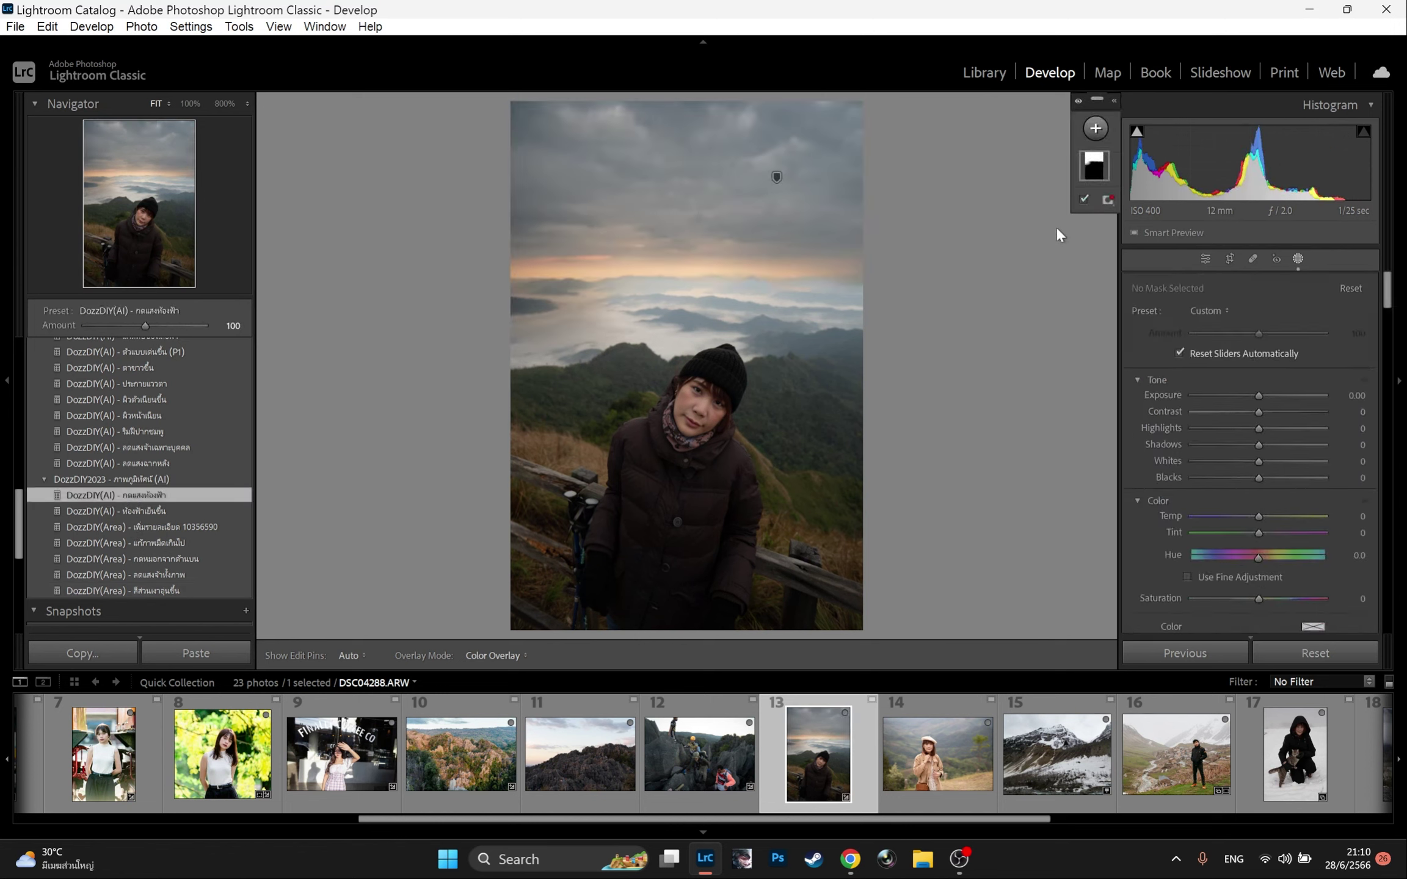
{"action": "mouse_move", "coordinate": [1094, 170]}
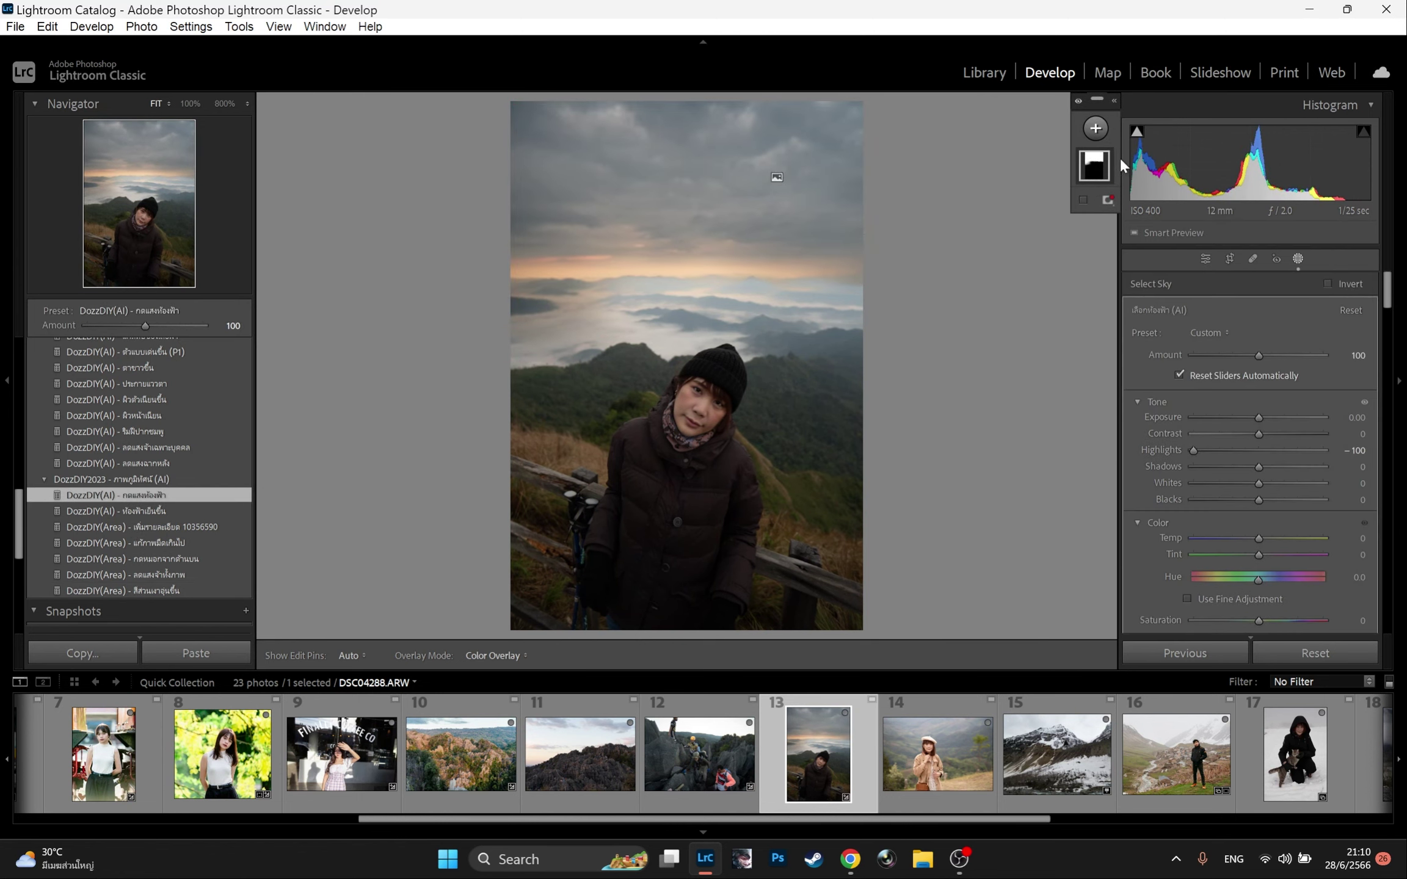
{"action": "left_click", "coordinate": [1096, 171]}
- Add a brush to the sky mask, paint across the misty horizon, and set brush density to 76 and flow to 73
{"action": "left_click", "coordinate": [1087, 216]}
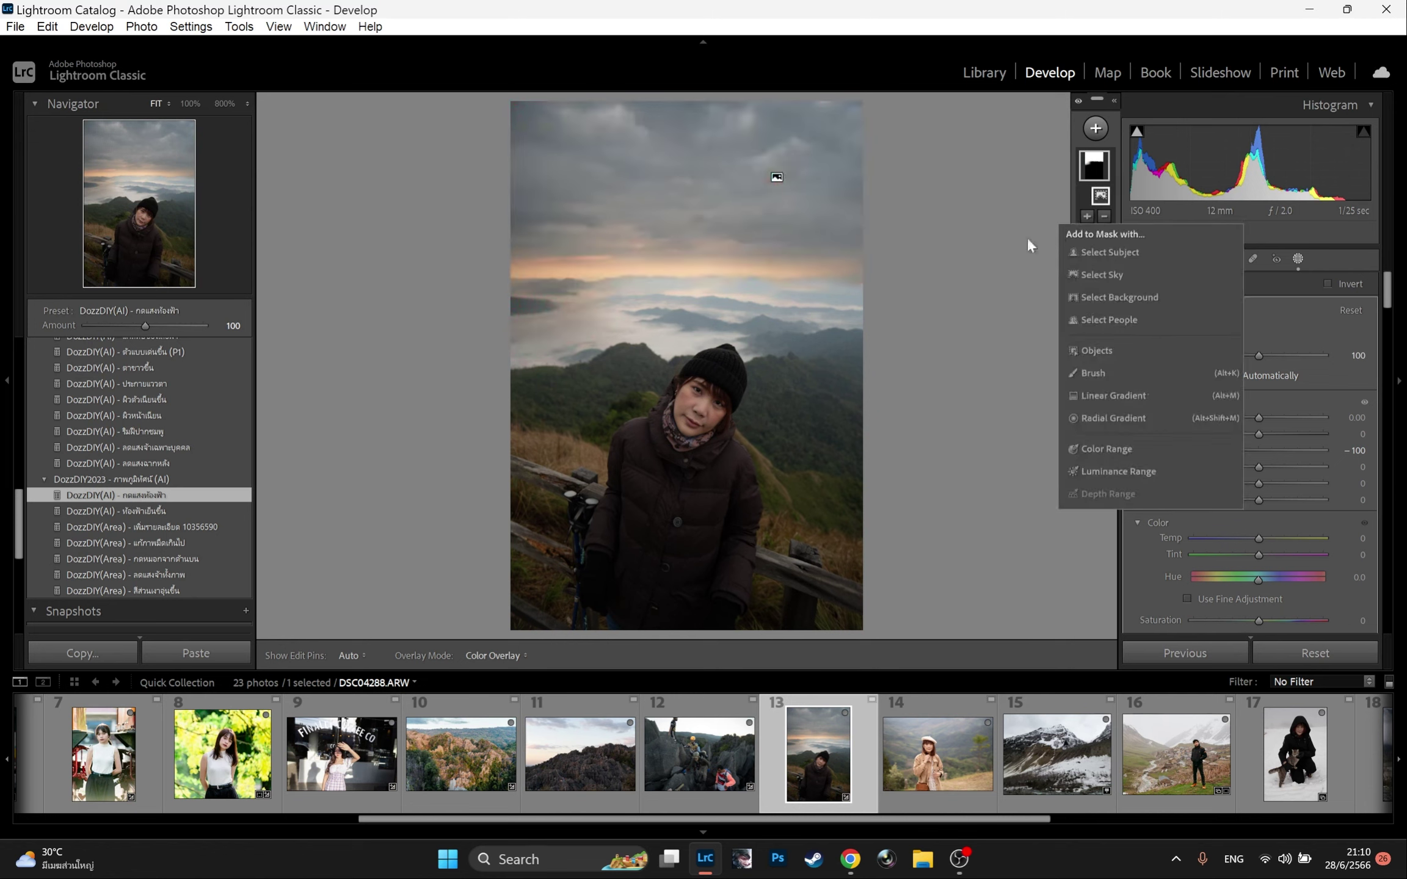
{"action": "left_click", "coordinate": [1105, 371]}
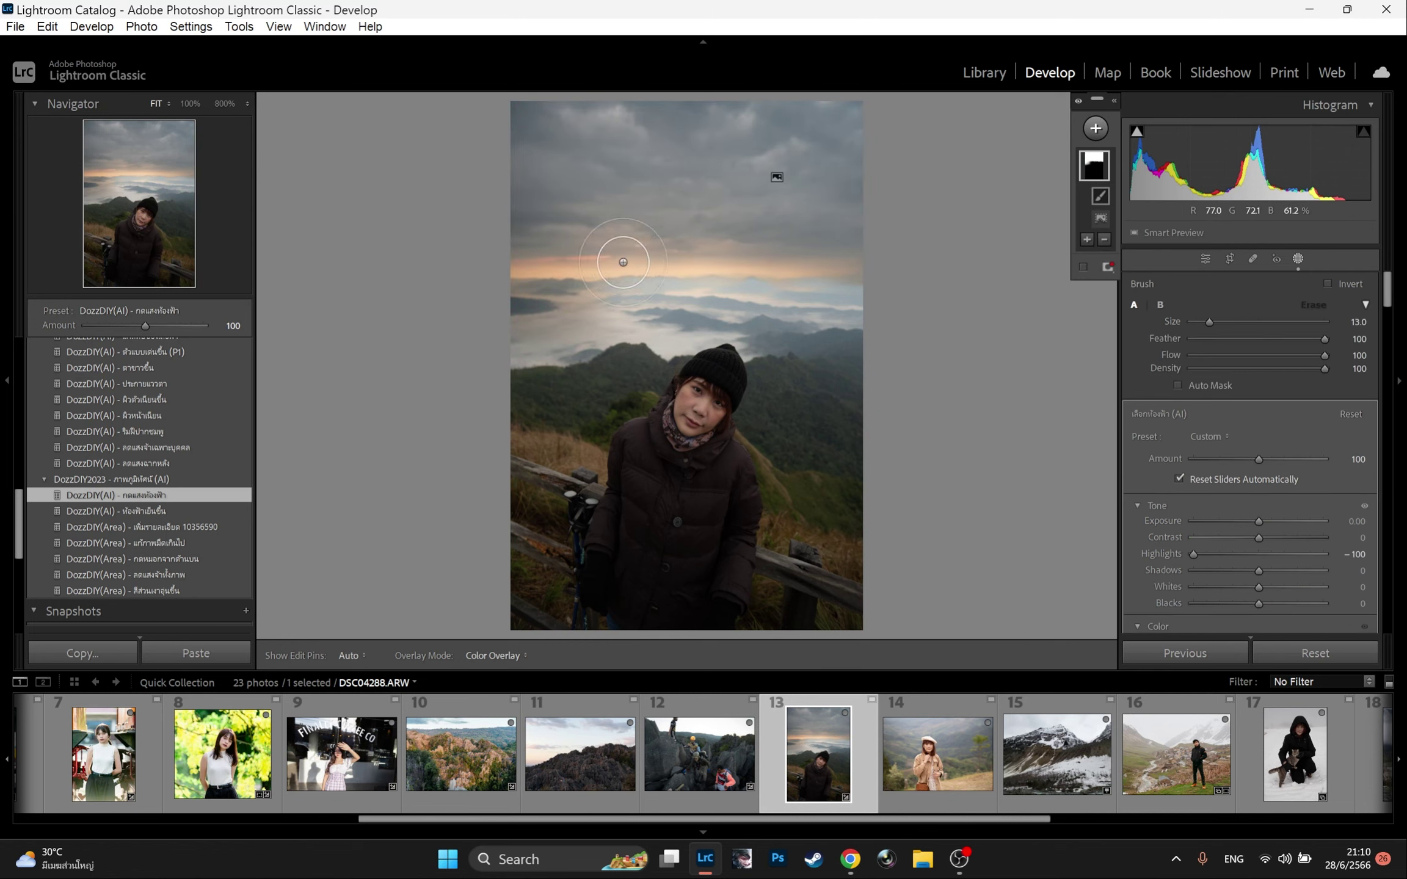
{"action": "key", "text": "h"}
{"action": "mouse_move", "coordinate": [523, 283]}
{"action": "left_mouse_down"}
{"action": "mouse_move", "coordinate": [856, 257]}
{"action": "mouse_move", "coordinate": [487, 306]}
{"action": "mouse_move", "coordinate": [811, 286]}
{"action": "mouse_move", "coordinate": [645, 286]}
{"action": "mouse_move", "coordinate": [535, 322]}
{"action": "mouse_move", "coordinate": [658, 285]}
{"action": "mouse_move", "coordinate": [870, 289]}
{"action": "left_mouse_up"}
{"action": "key", "text": "h"}
{"action": "left_click", "coordinate": [1293, 368]}
{"action": "left_click", "coordinate": [1288, 355]}
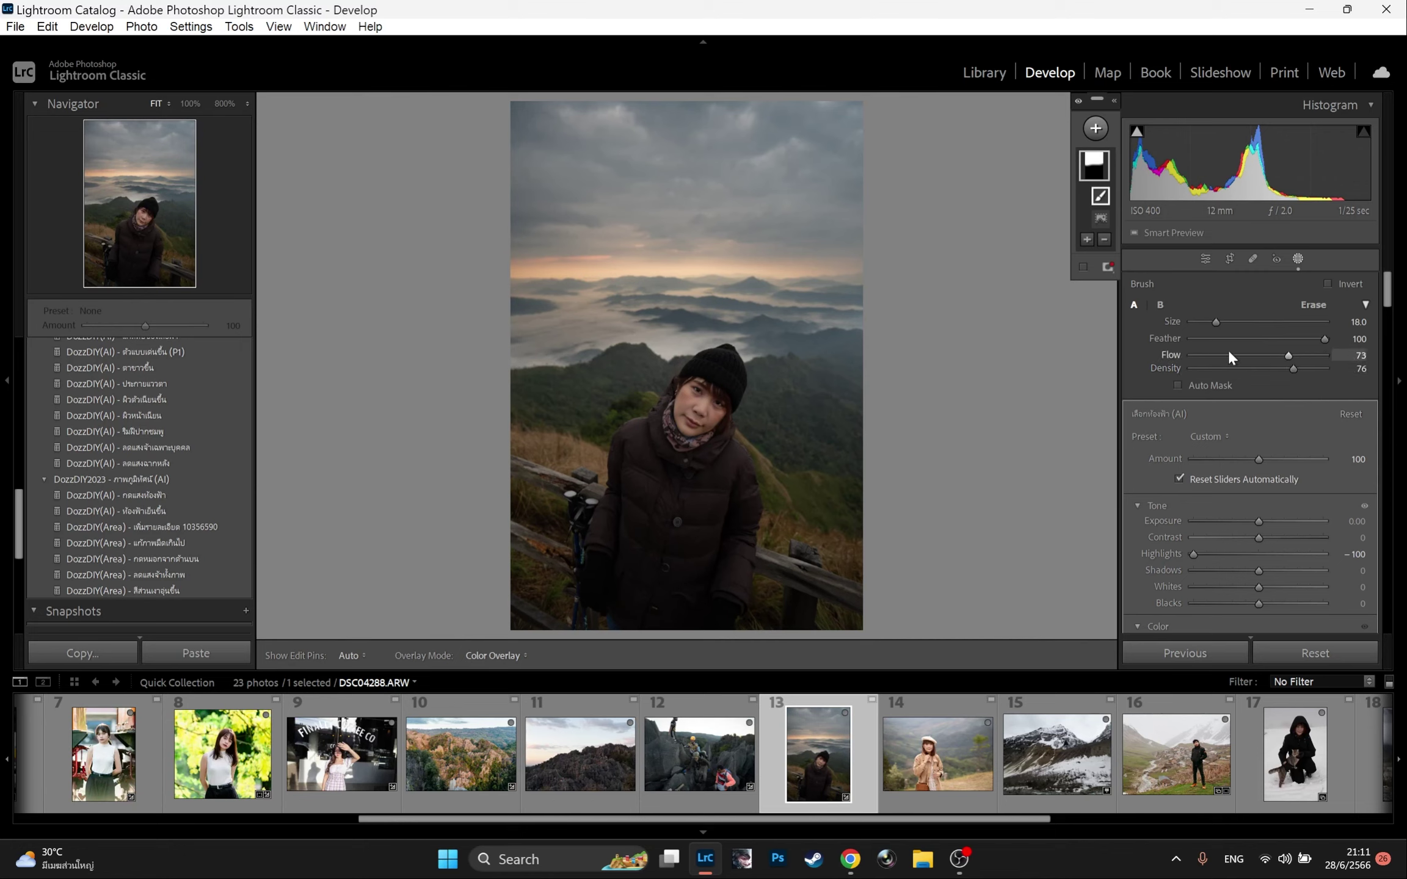
- Refine the sky mask's lower edge with the Erase brush at size 23 over the hills and brush A along the horizon
{"action": "left_click", "coordinate": [1307, 303]}
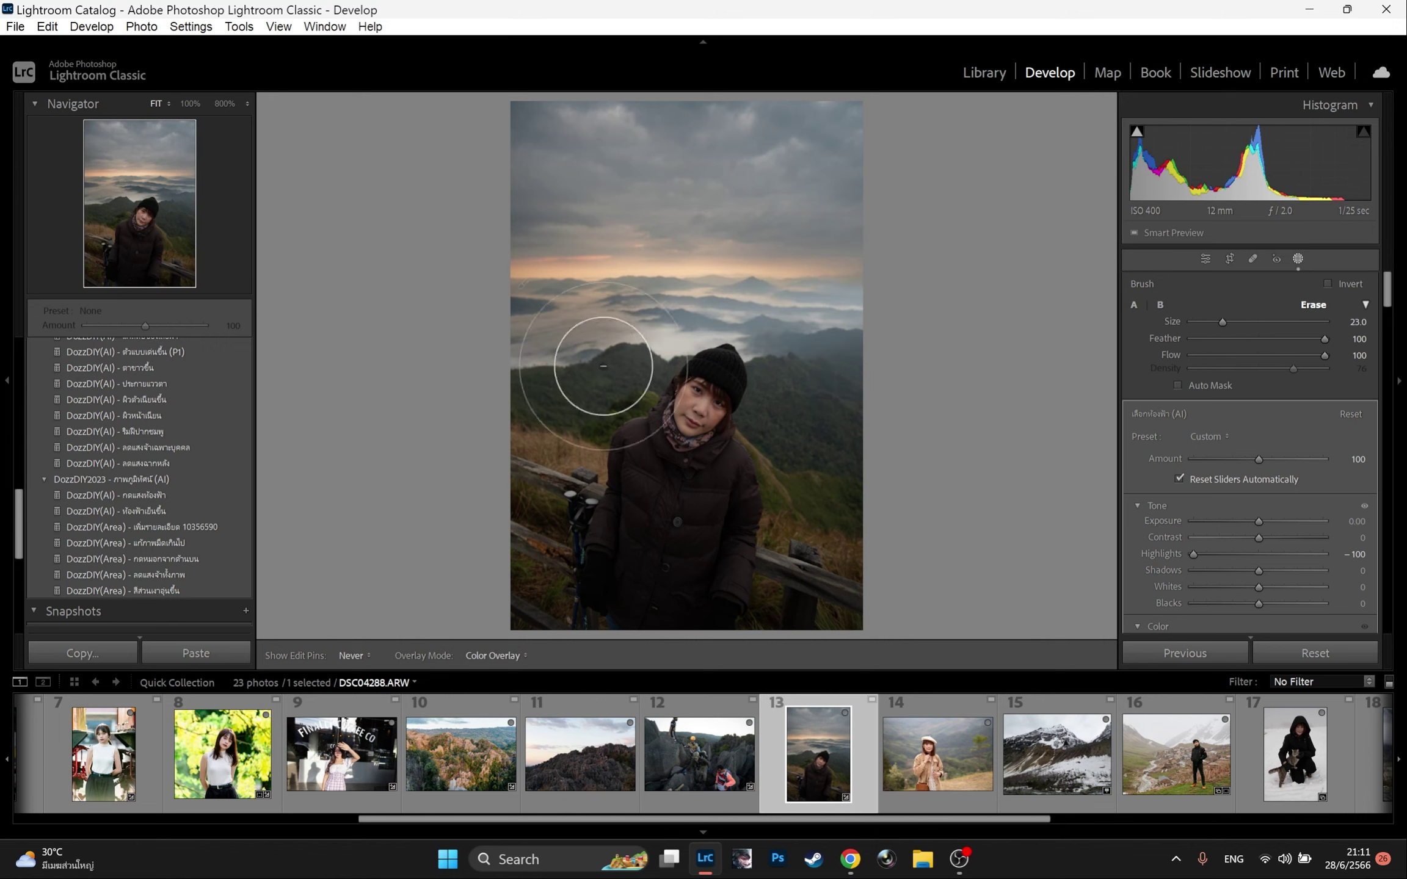
{"action": "scroll", "coordinate": [603, 365], "scroll_direction": "up", "scroll_amount": 4}
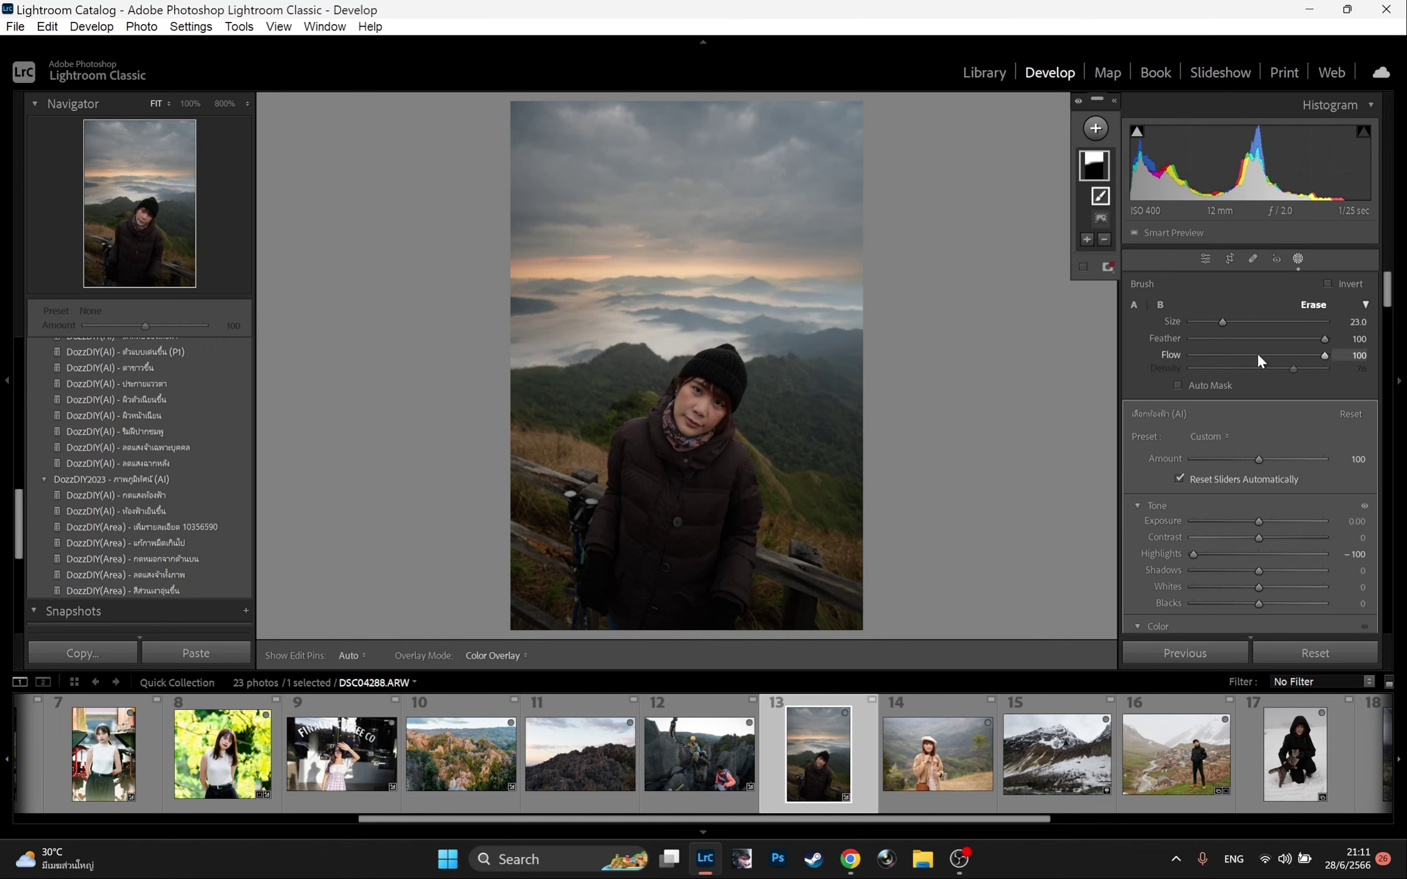
{"action": "left_click", "coordinate": [1134, 304]}
{"action": "key", "text": "h"}
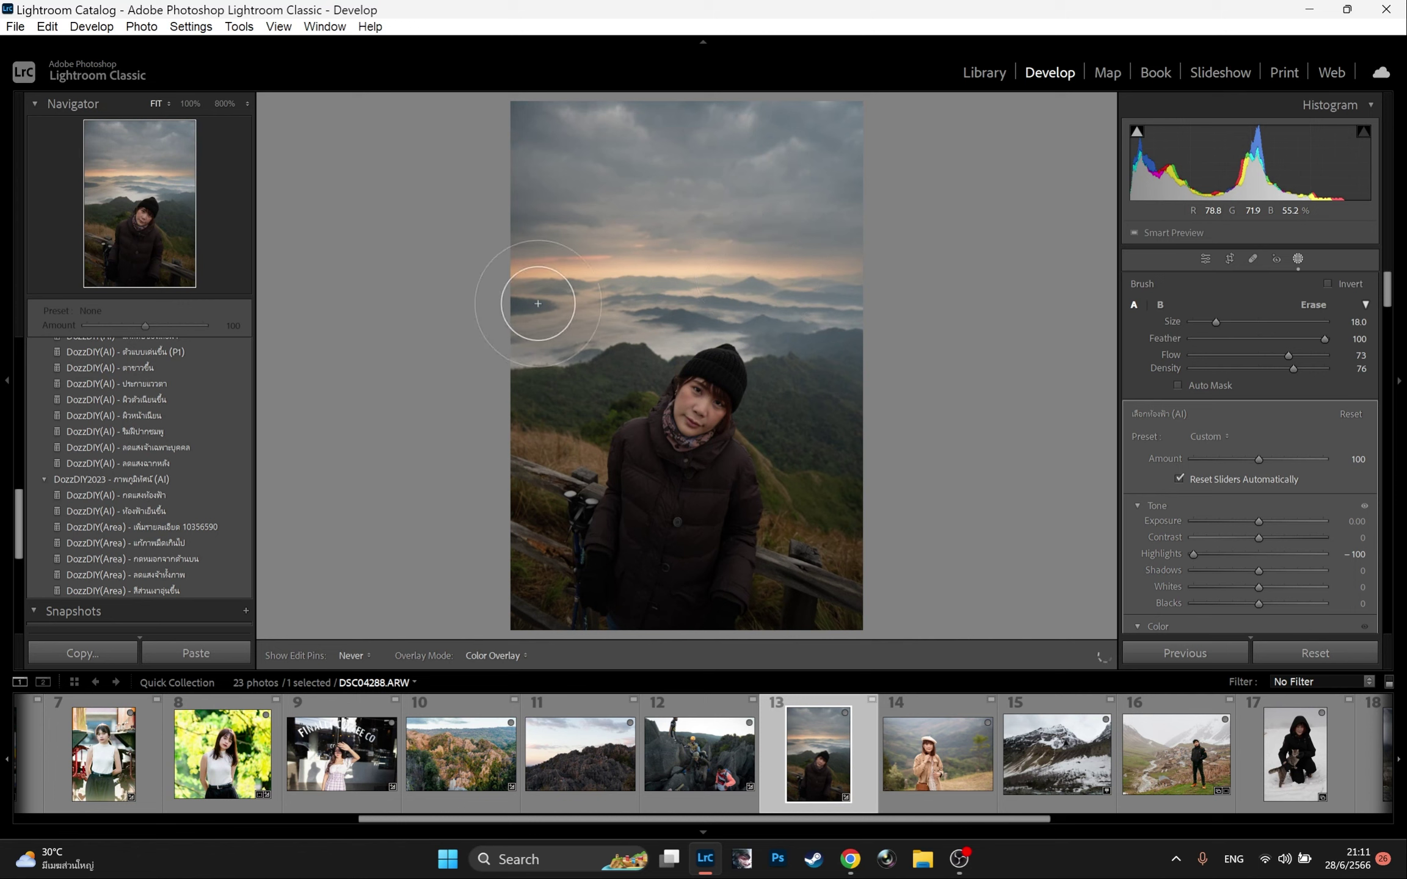
{"action": "key", "text": "h"}
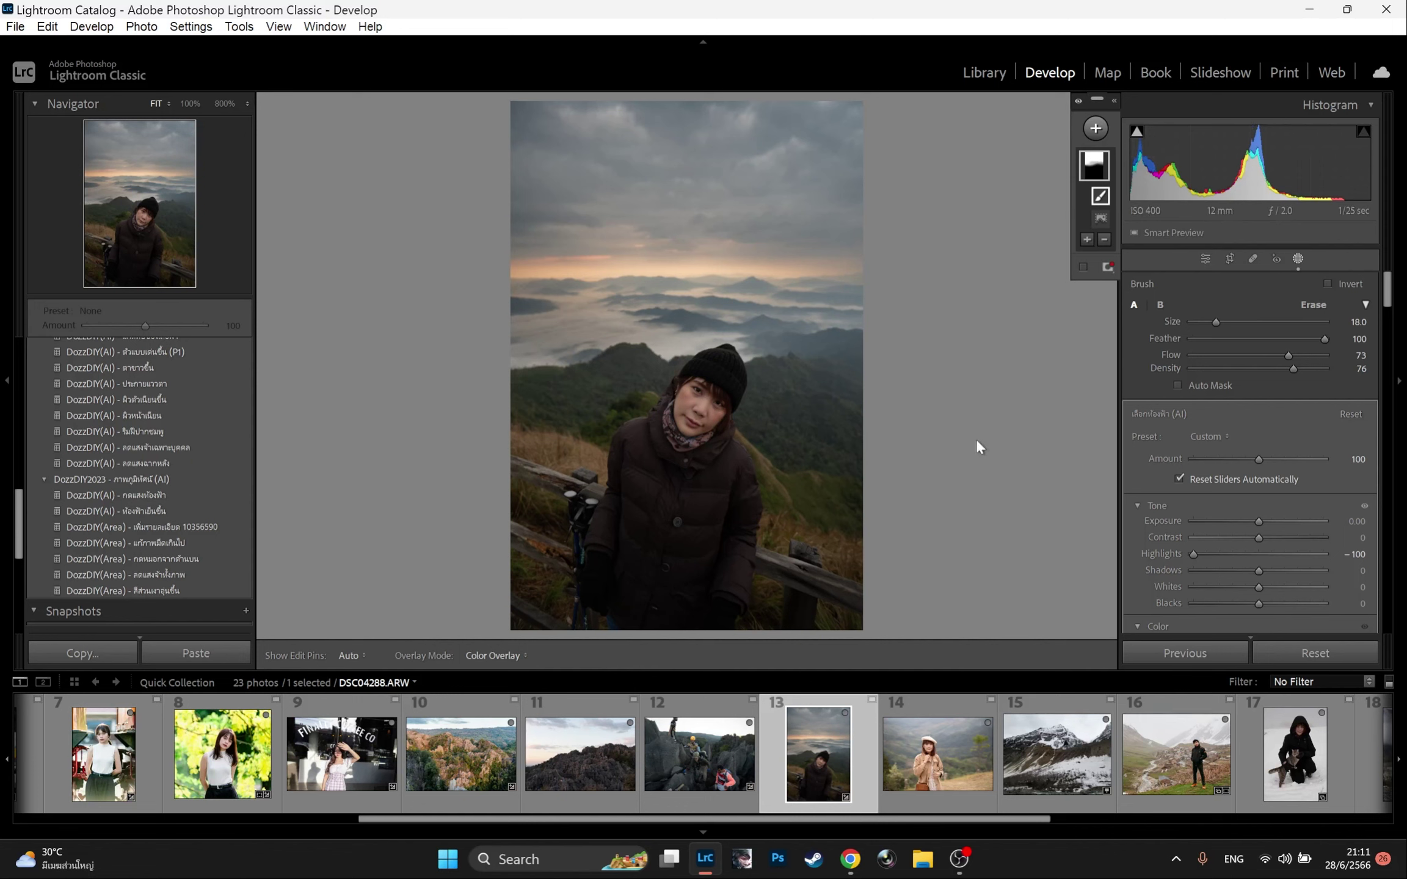
- Apply the DozzDIY - FujiChrome Velvia 50 [V.4] film preset to the portrait
{"action": "scroll", "coordinate": [80, 426], "scroll_direction": "up", "scroll_amount": 5}
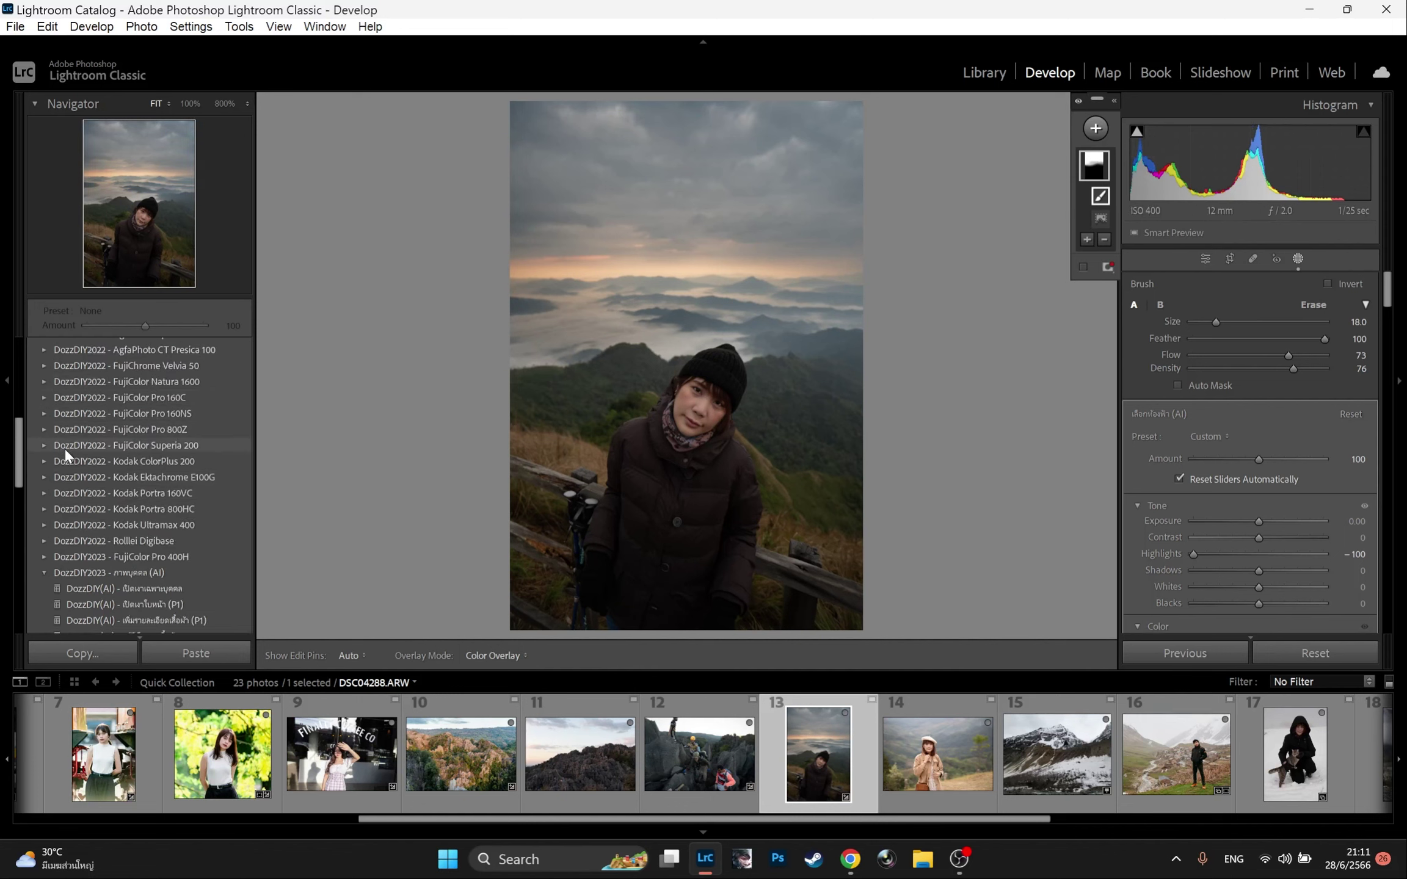
{"action": "left_click", "coordinate": [44, 366]}
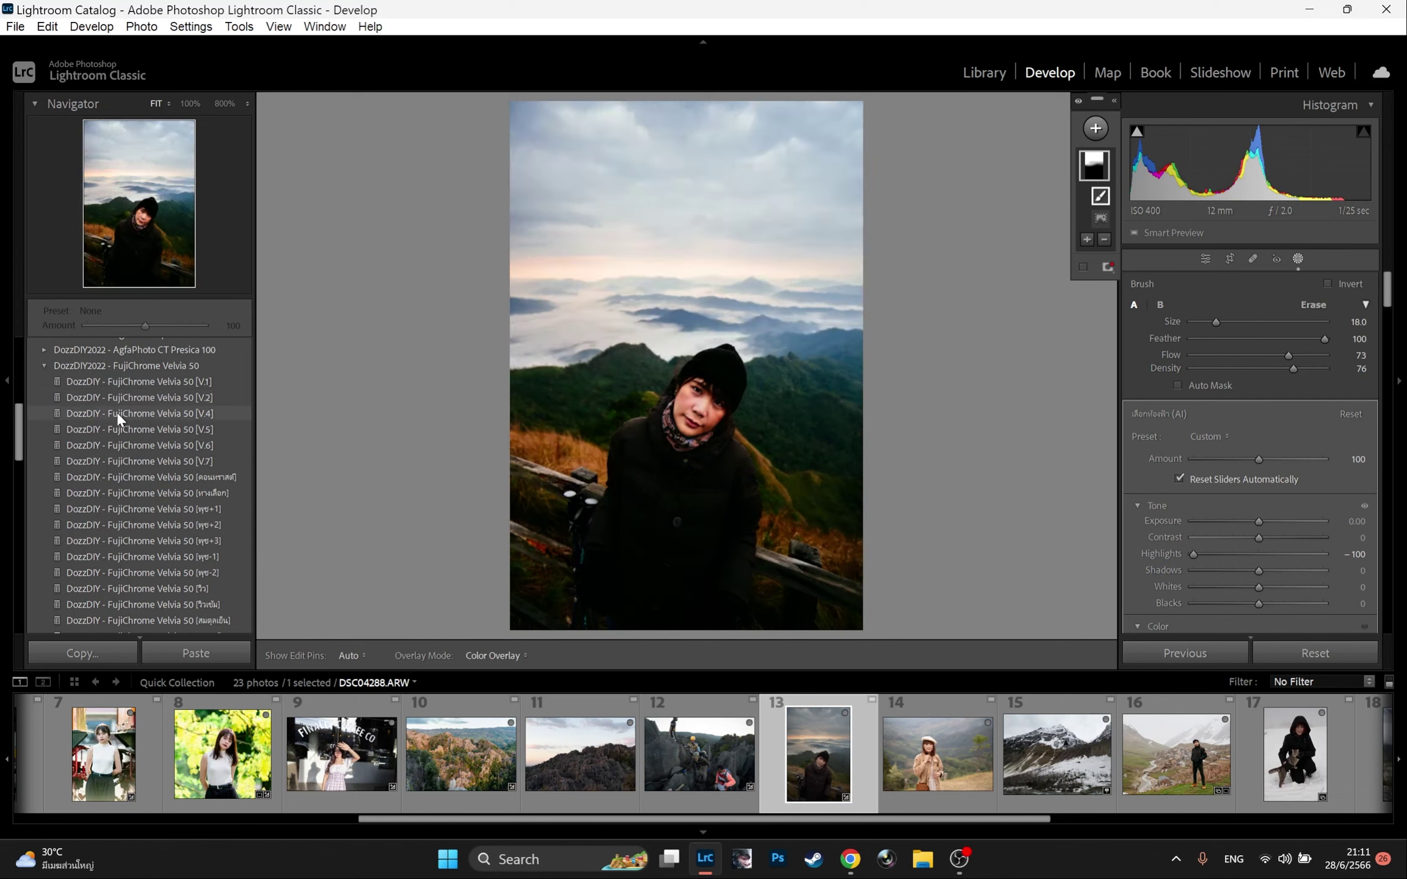
{"action": "left_click", "coordinate": [123, 413]}
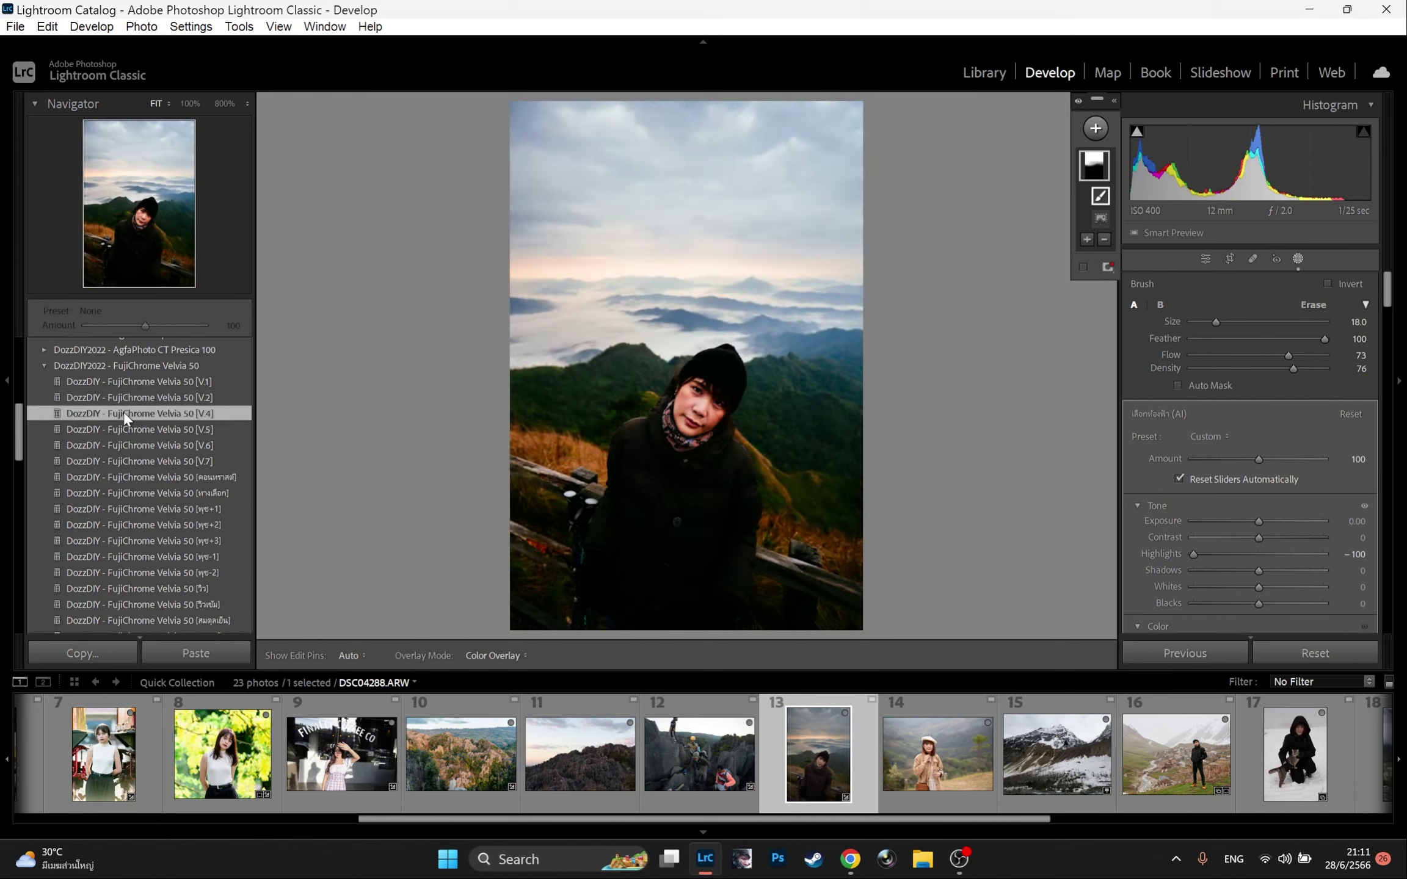
- Set the photo's global exposure to +0.75, shadows to +32 and contrast to -20
{"action": "left_click", "coordinate": [1204, 259]}
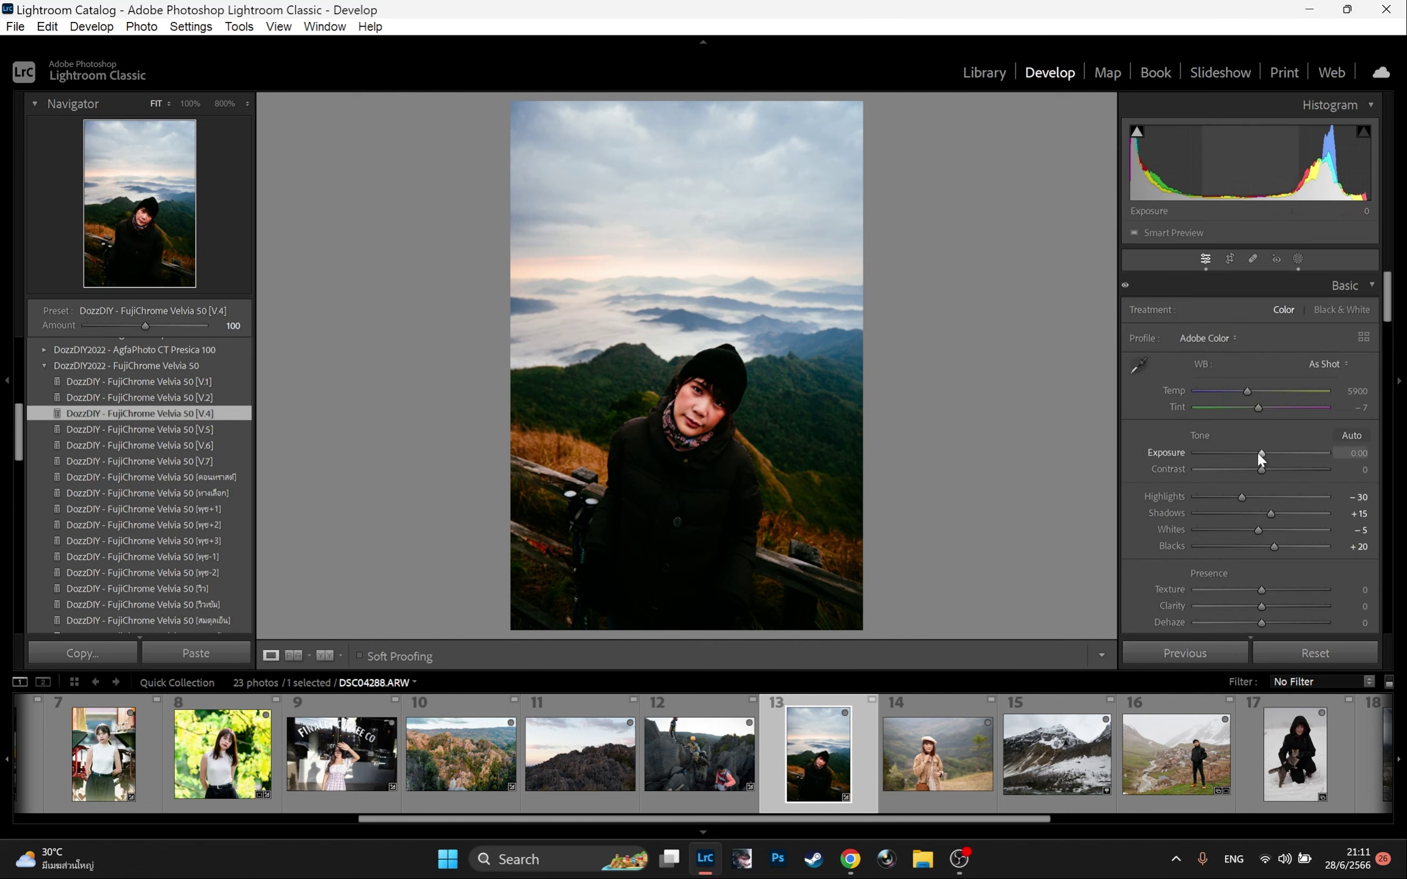
{"action": "left_click_drag", "start_coordinate": [1260, 452], "coordinate": [1267, 452]}
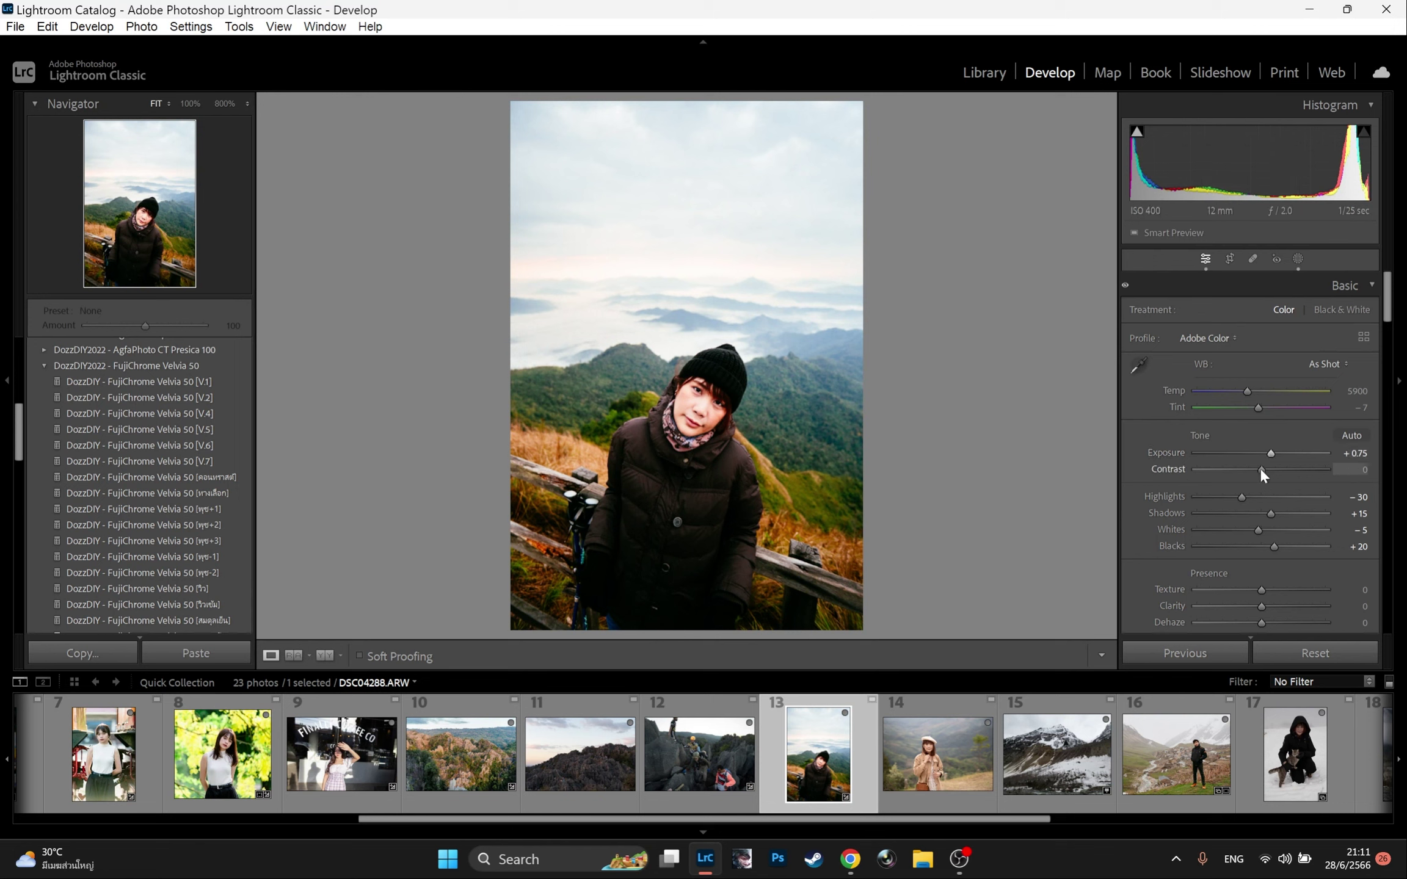
{"action": "left_click_drag", "start_coordinate": [1273, 511], "coordinate": [1281, 513]}
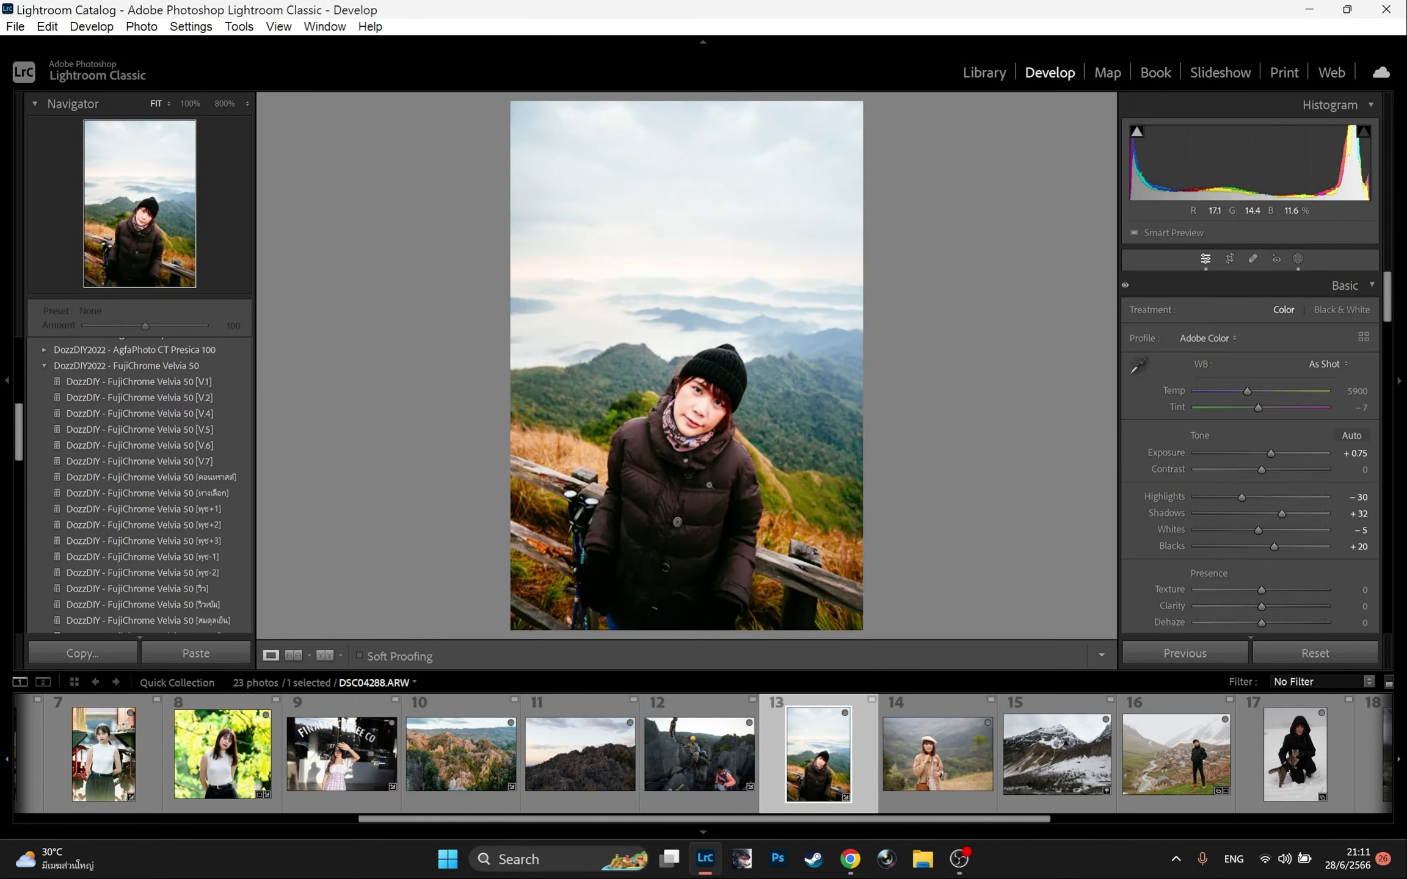
{"action": "left_click_drag", "start_coordinate": [1262, 469], "coordinate": [1249, 469]}
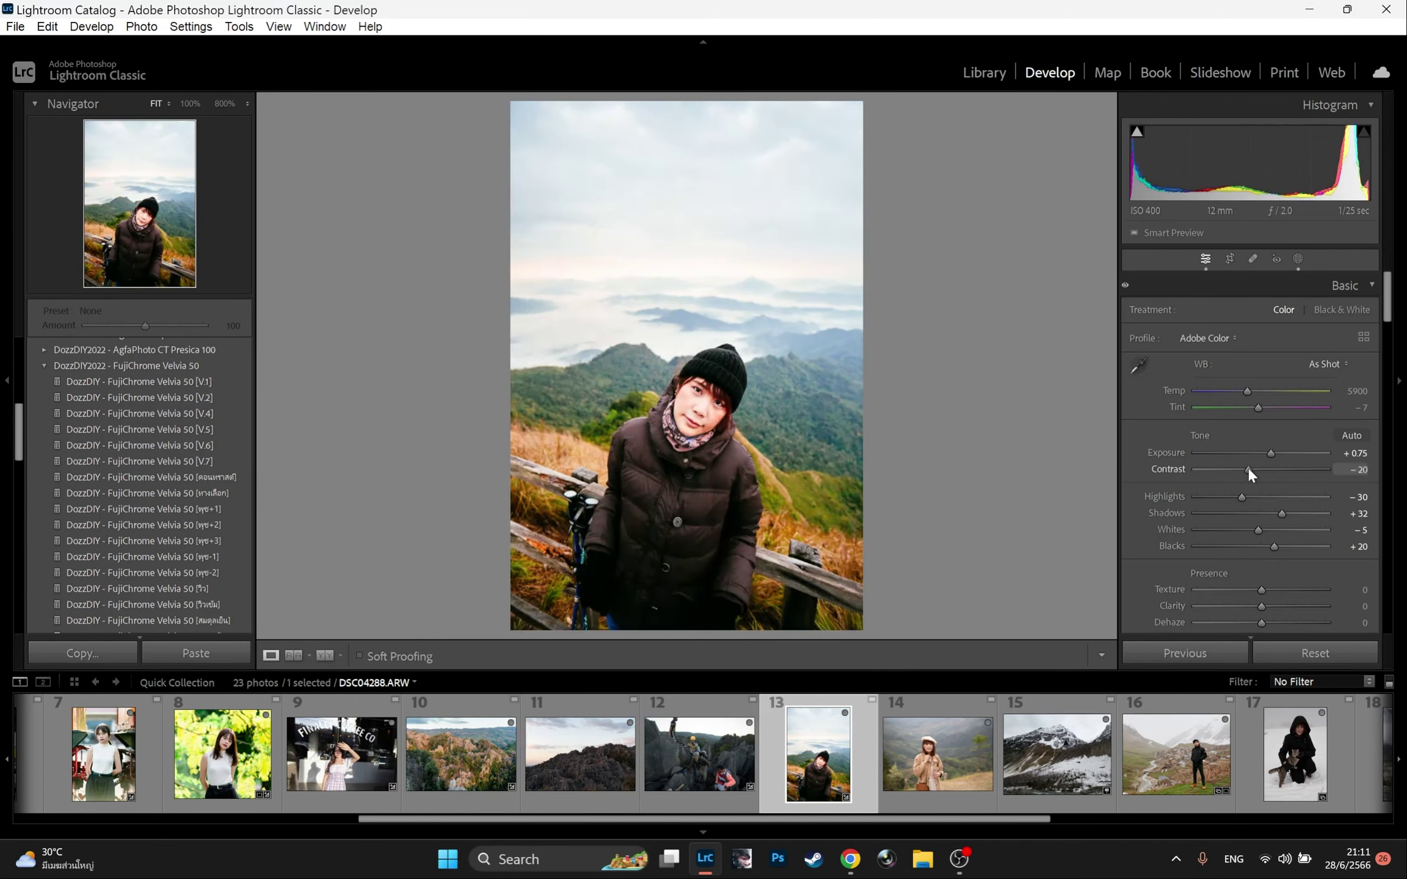
- Darken the sky mask by setting its exposure to -1.13
{"action": "left_click", "coordinate": [1296, 259]}
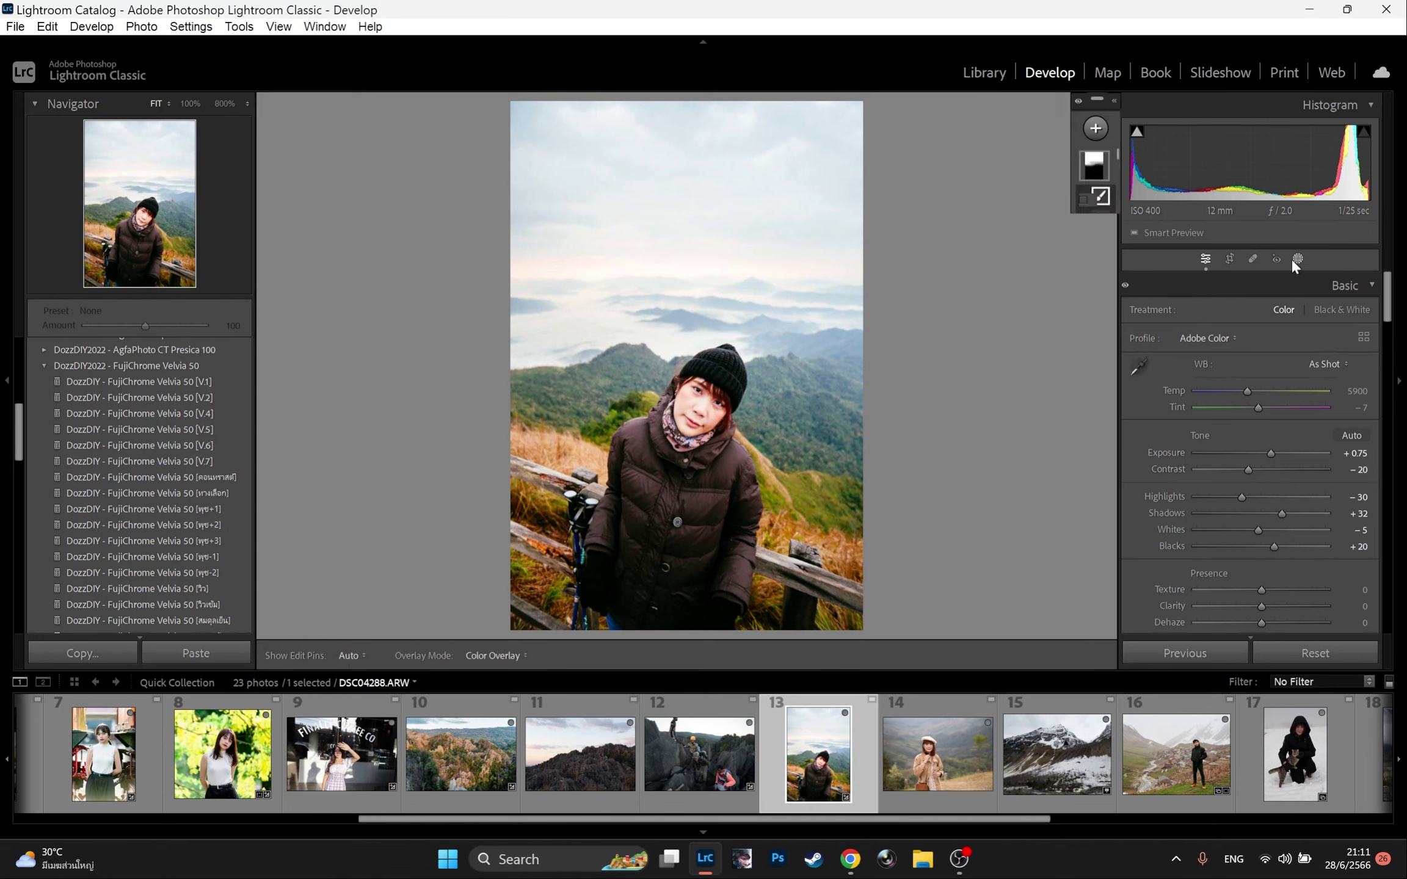
{"action": "left_click", "coordinate": [1094, 165]}
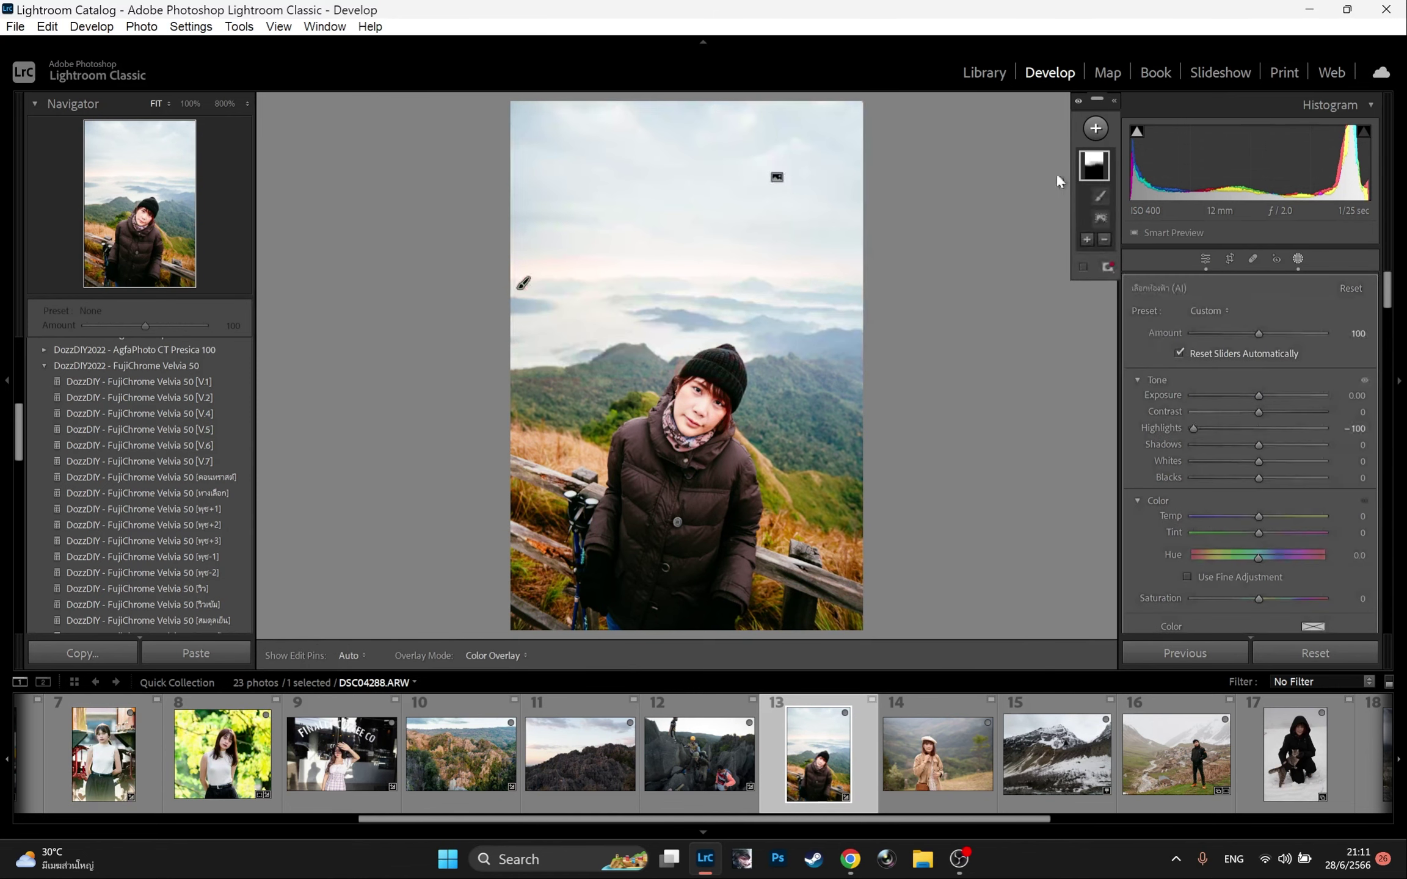
{"action": "left_click_drag", "start_coordinate": [1256, 396], "coordinate": [1241, 395]}
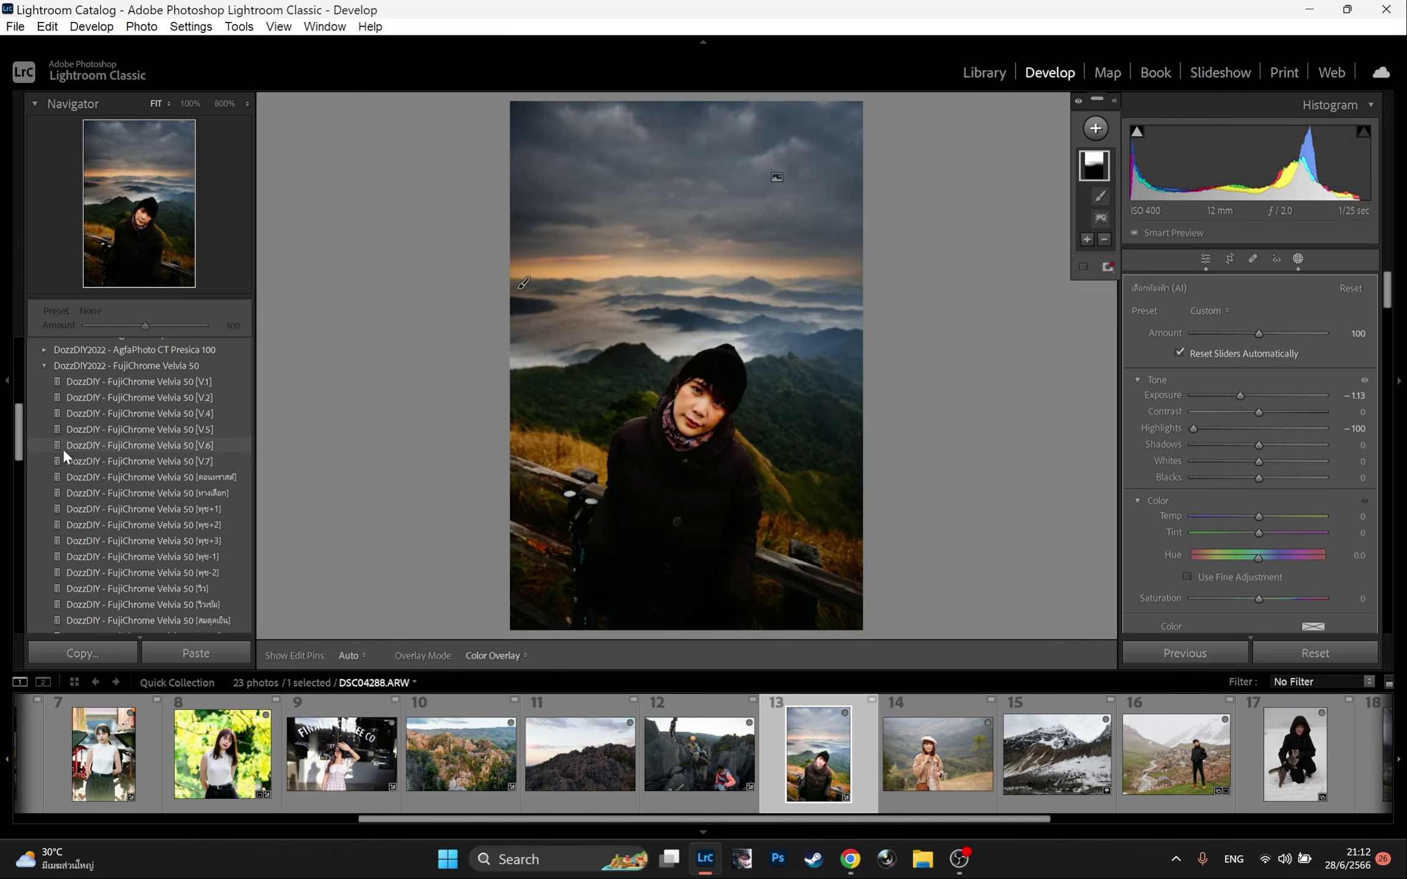
- Apply the DozzDIY(Area) - ลดแสงจ้าทั้งภาพ preset to reduce harsh light across the whole photo
{"action": "scroll", "coordinate": [89, 428], "scroll_direction": "down", "scroll_amount": 10}
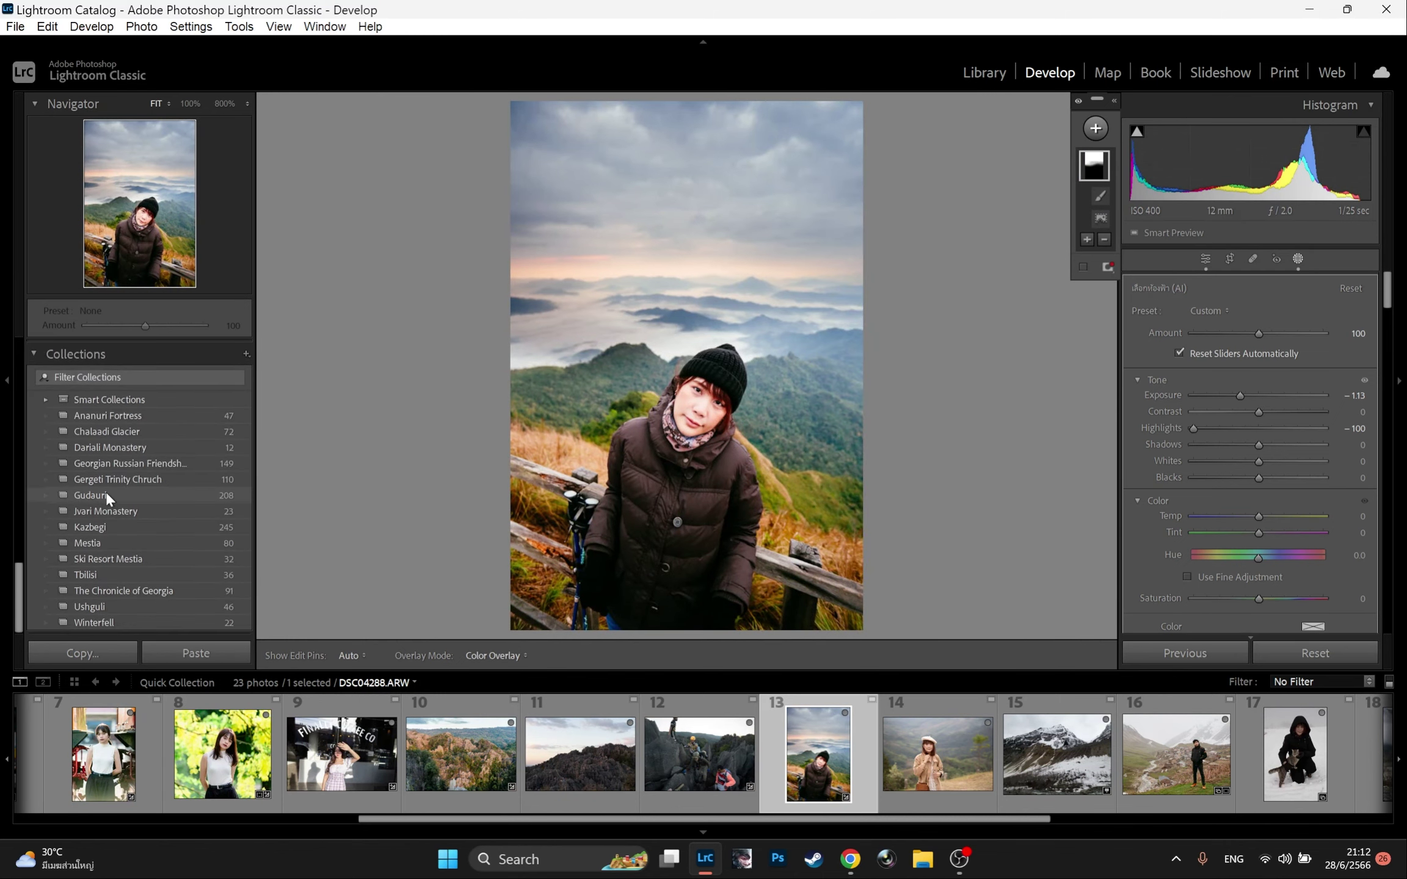
{"action": "scroll", "coordinate": [104, 510], "scroll_direction": "up", "scroll_amount": 5}
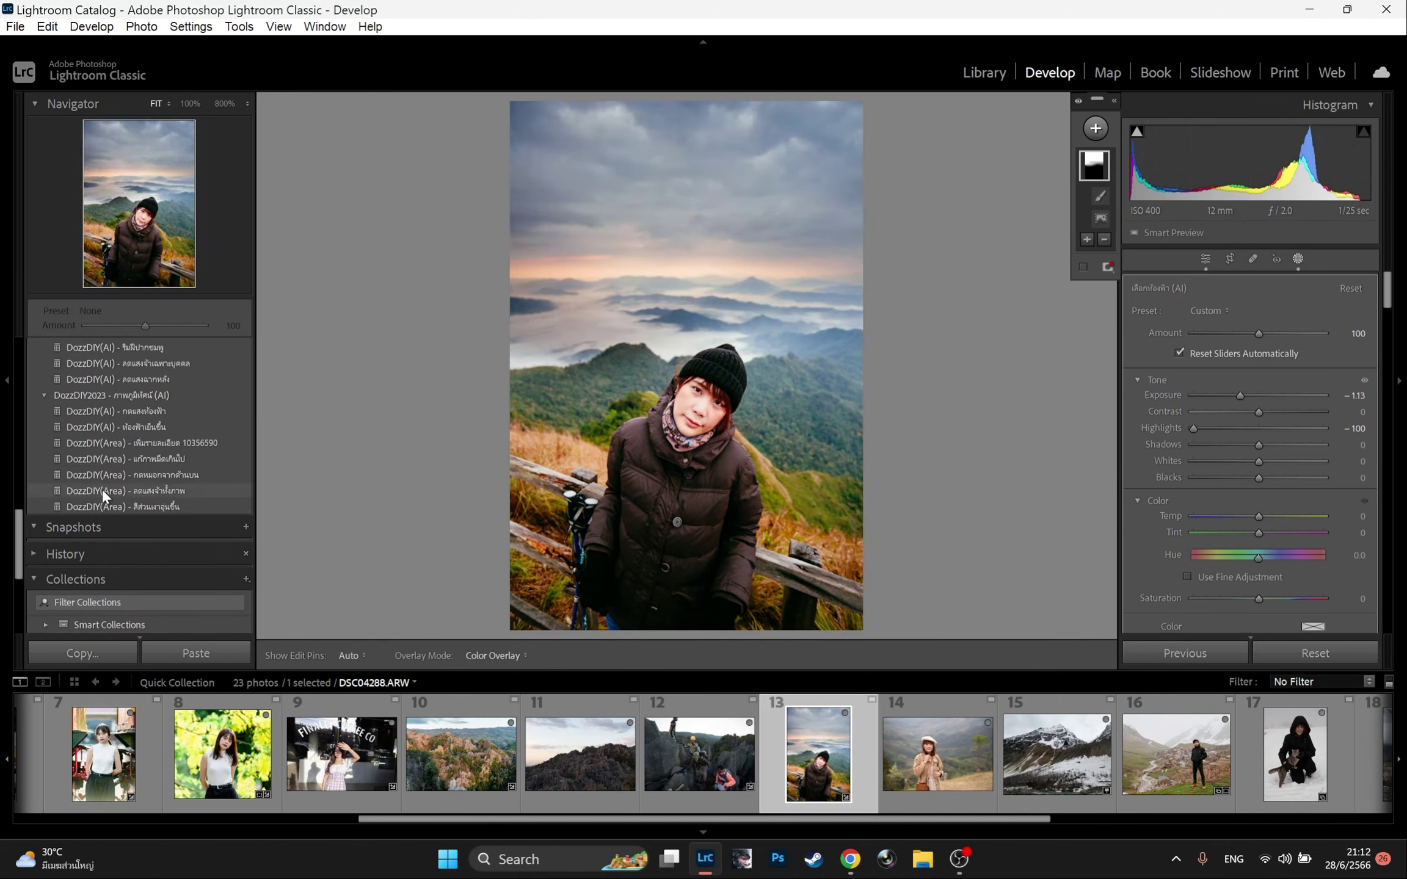
{"action": "left_click", "coordinate": [103, 492]}
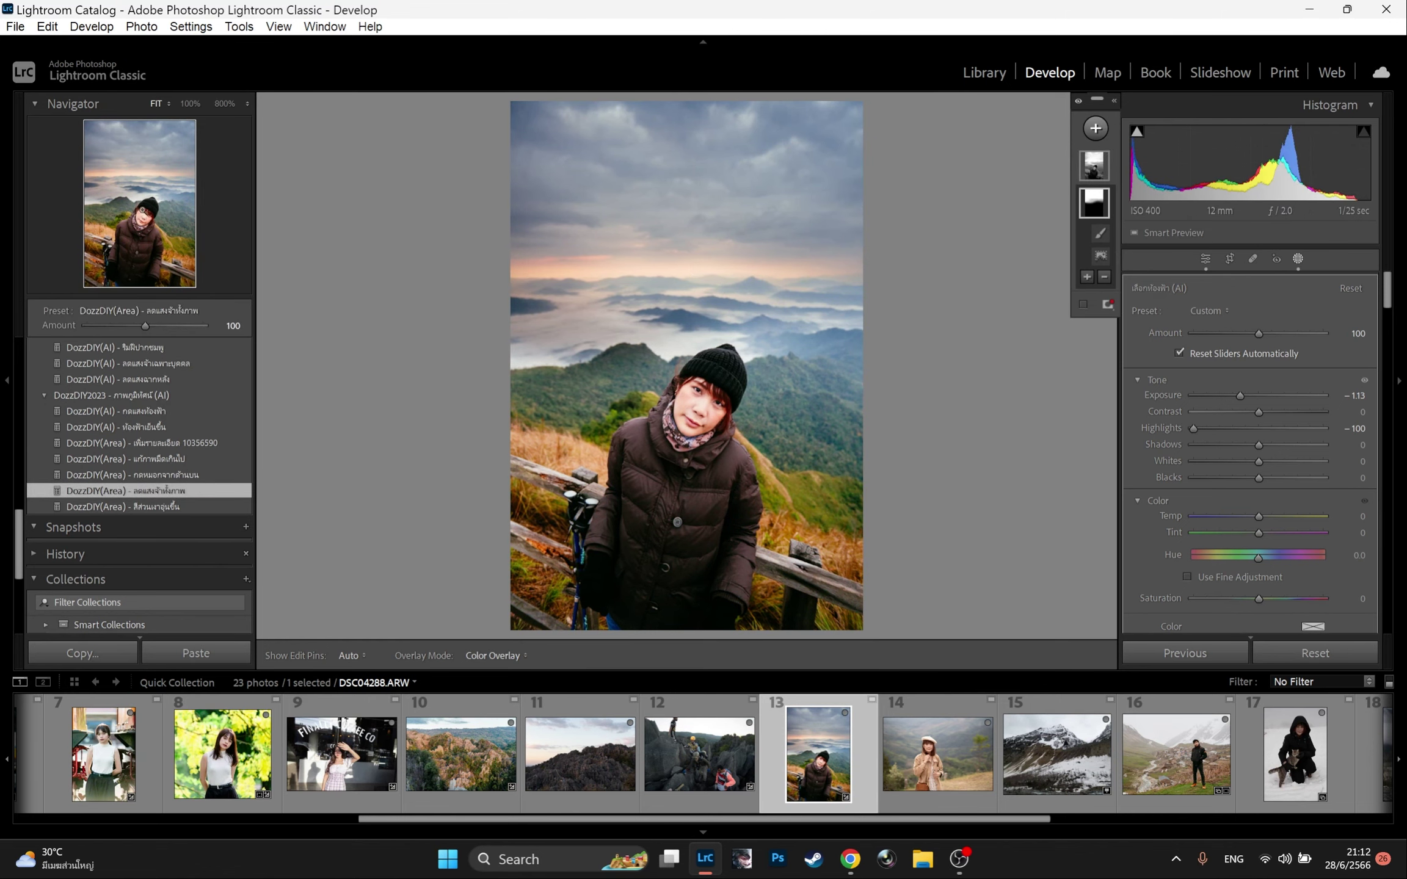
- Apply the DozzDIY(AI) - ประกายแววตา eye-sparkle preset to the portrait with its amount set to 148
{"action": "left_click", "coordinate": [142, 212]}
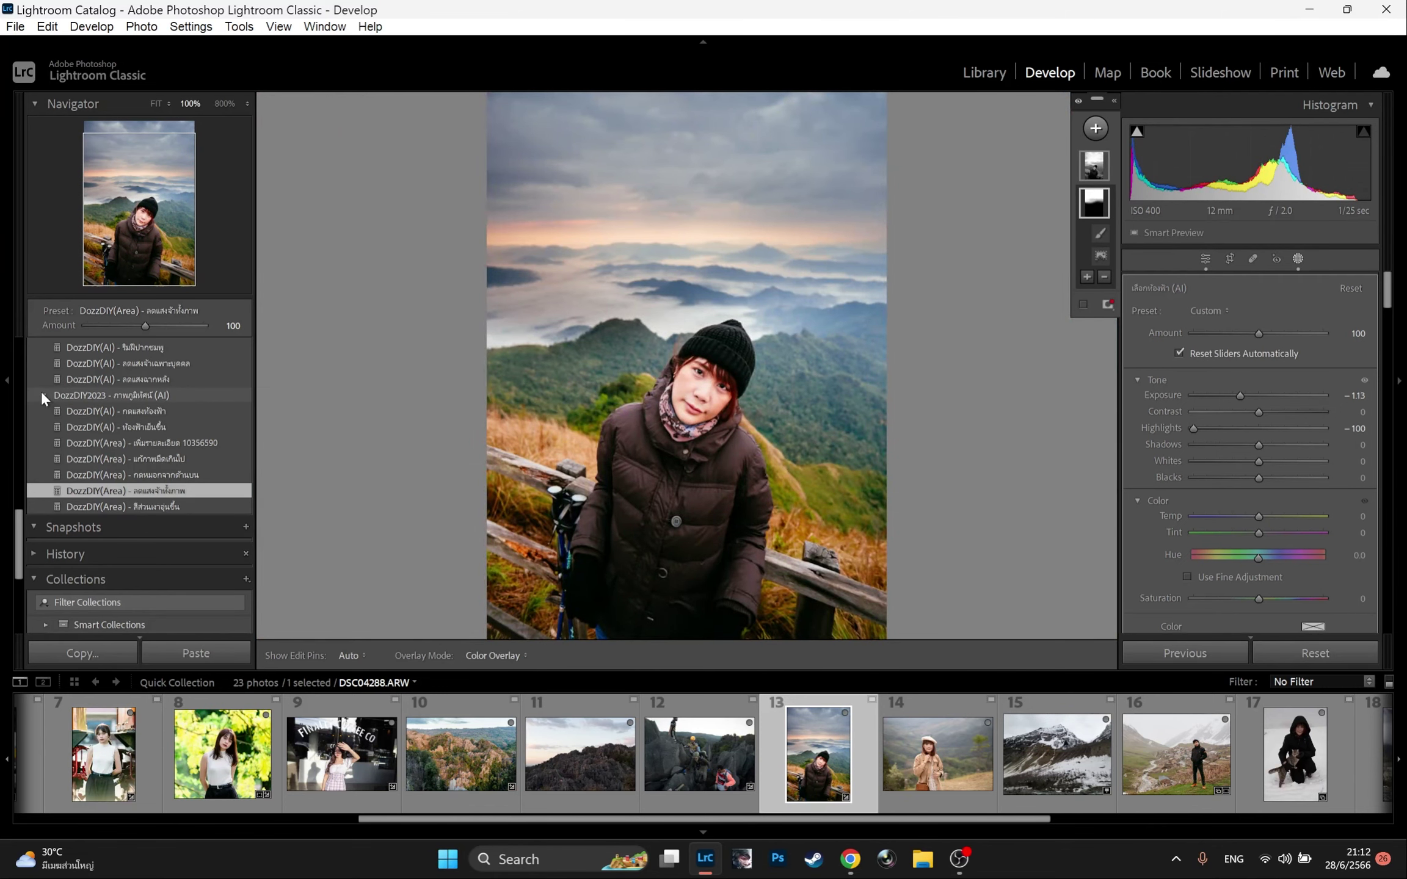
{"action": "left_click", "coordinate": [41, 394]}
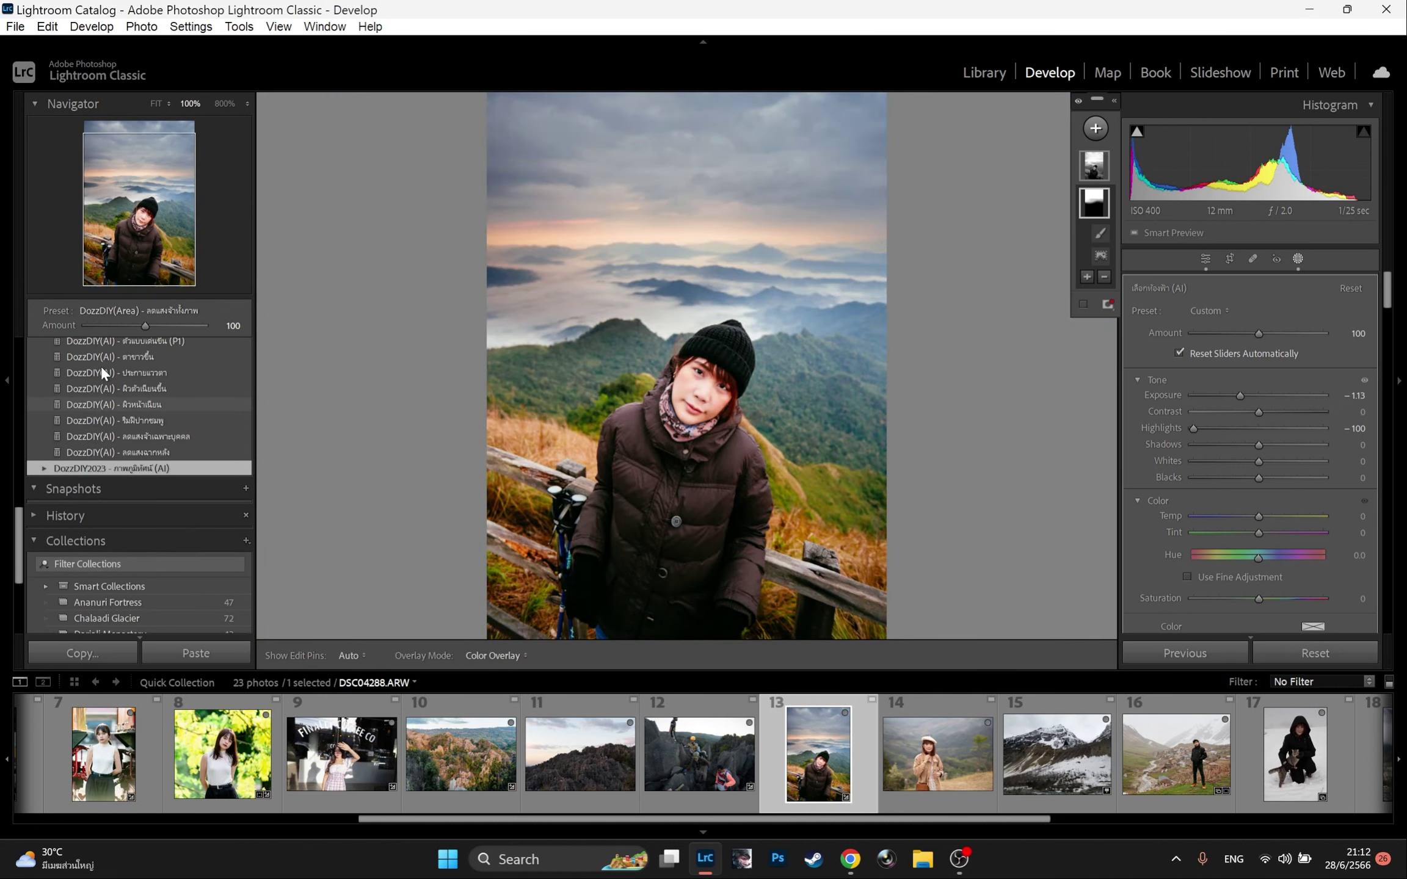
{"action": "left_click", "coordinate": [113, 372]}
{"action": "left_click_drag", "start_coordinate": [165, 326], "coordinate": [173, 326]}
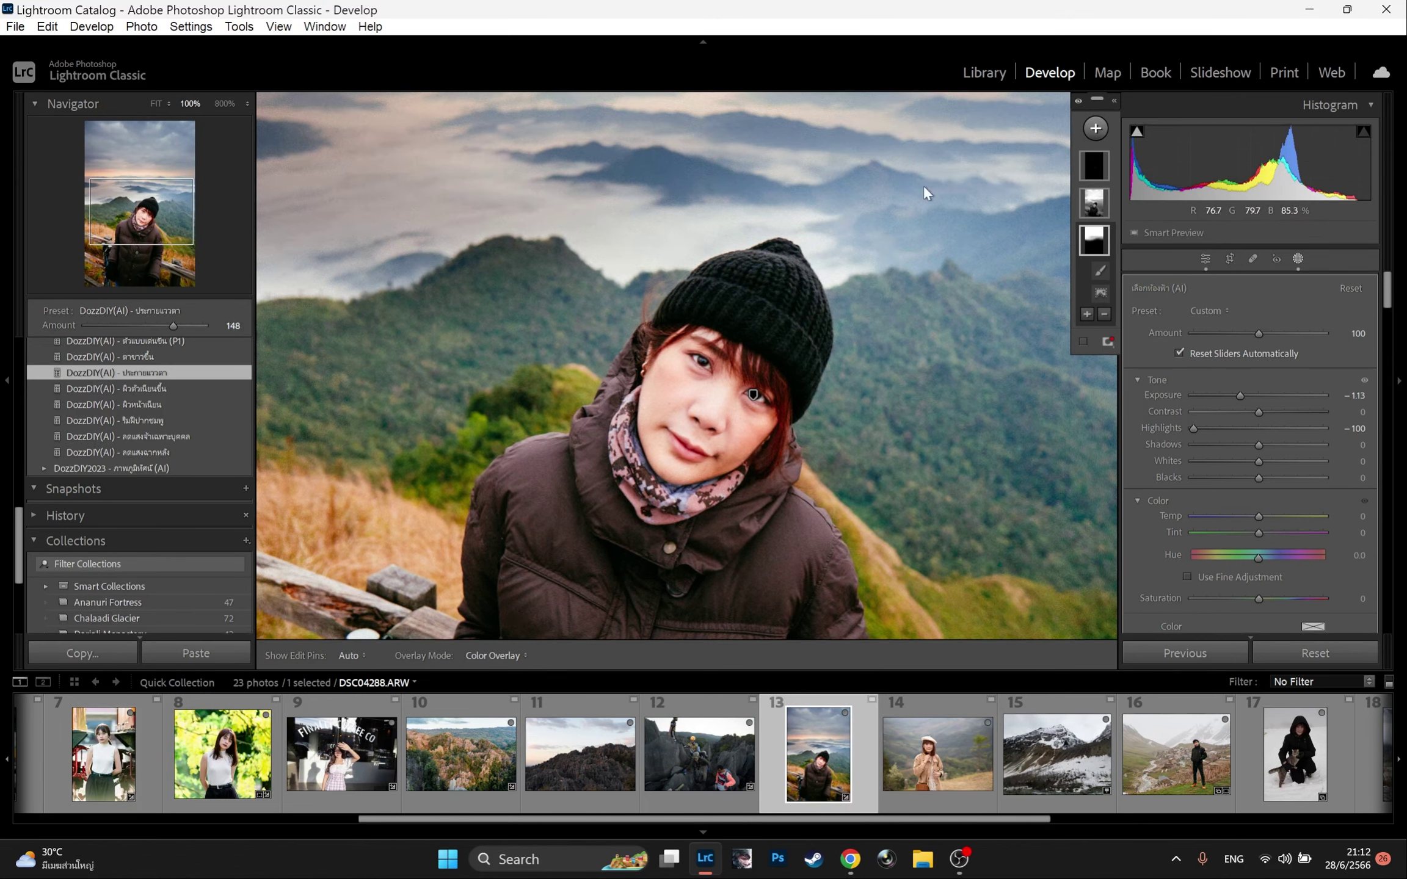
{"action": "left_click", "coordinate": [155, 104]}
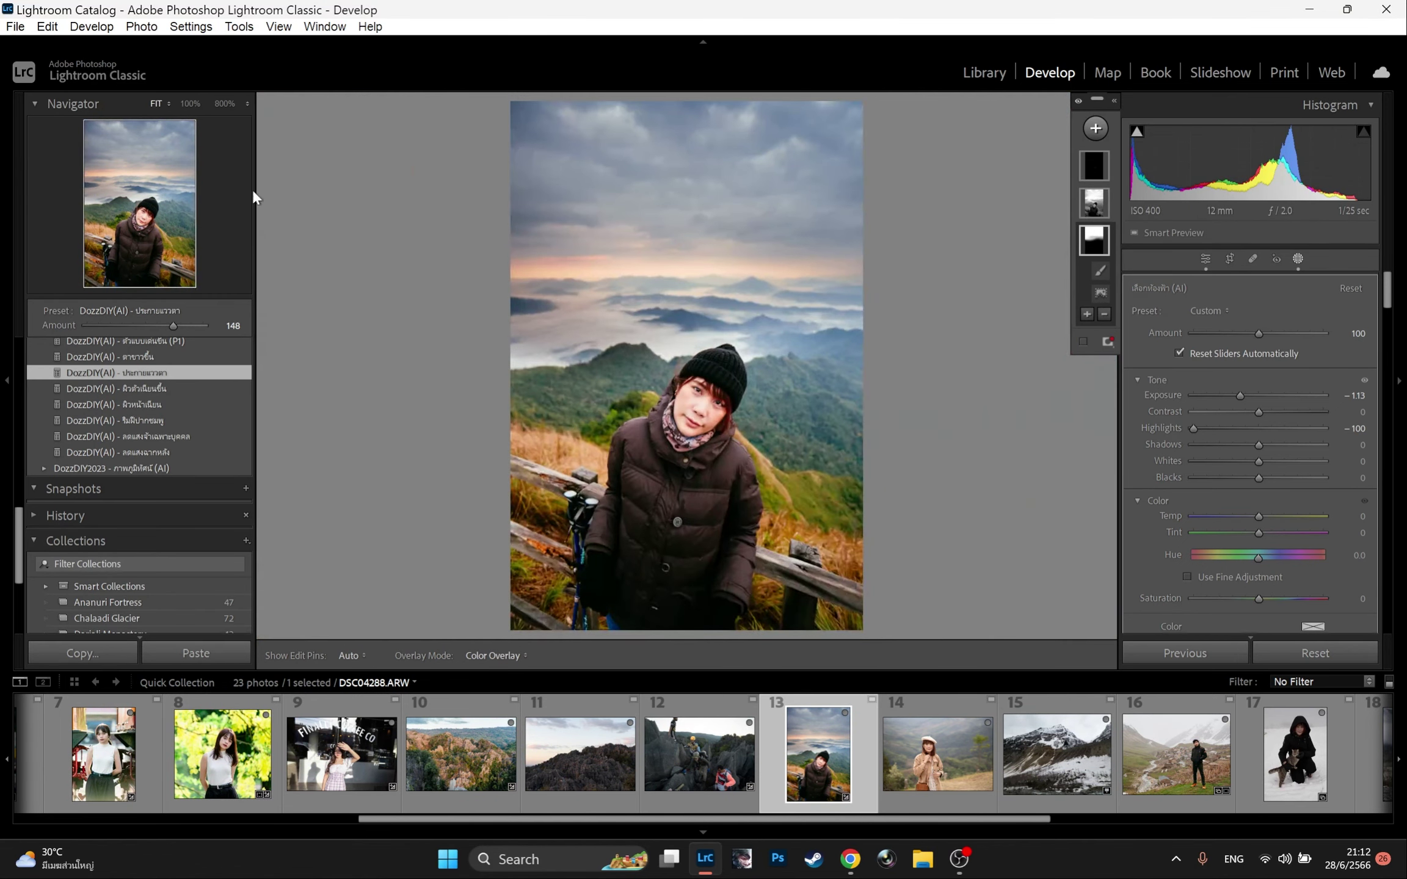
- Crop away part of the upper sky in DSC04288.ARW and compare the edit with the unedited version
{"action": "left_click", "coordinate": [1229, 259]}
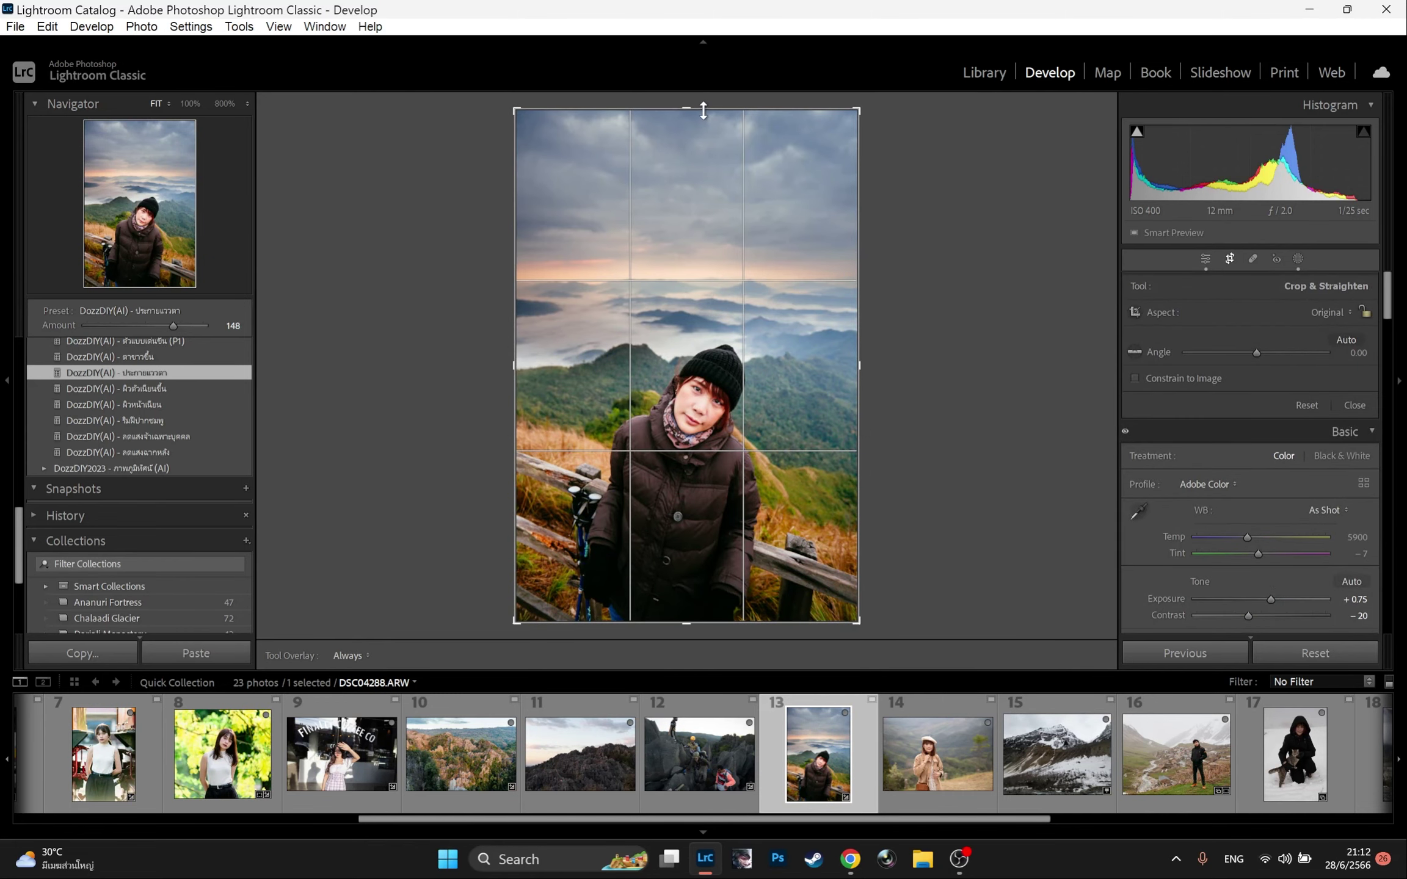
{"action": "left_click_drag", "start_coordinate": [688, 110], "coordinate": [676, 152]}
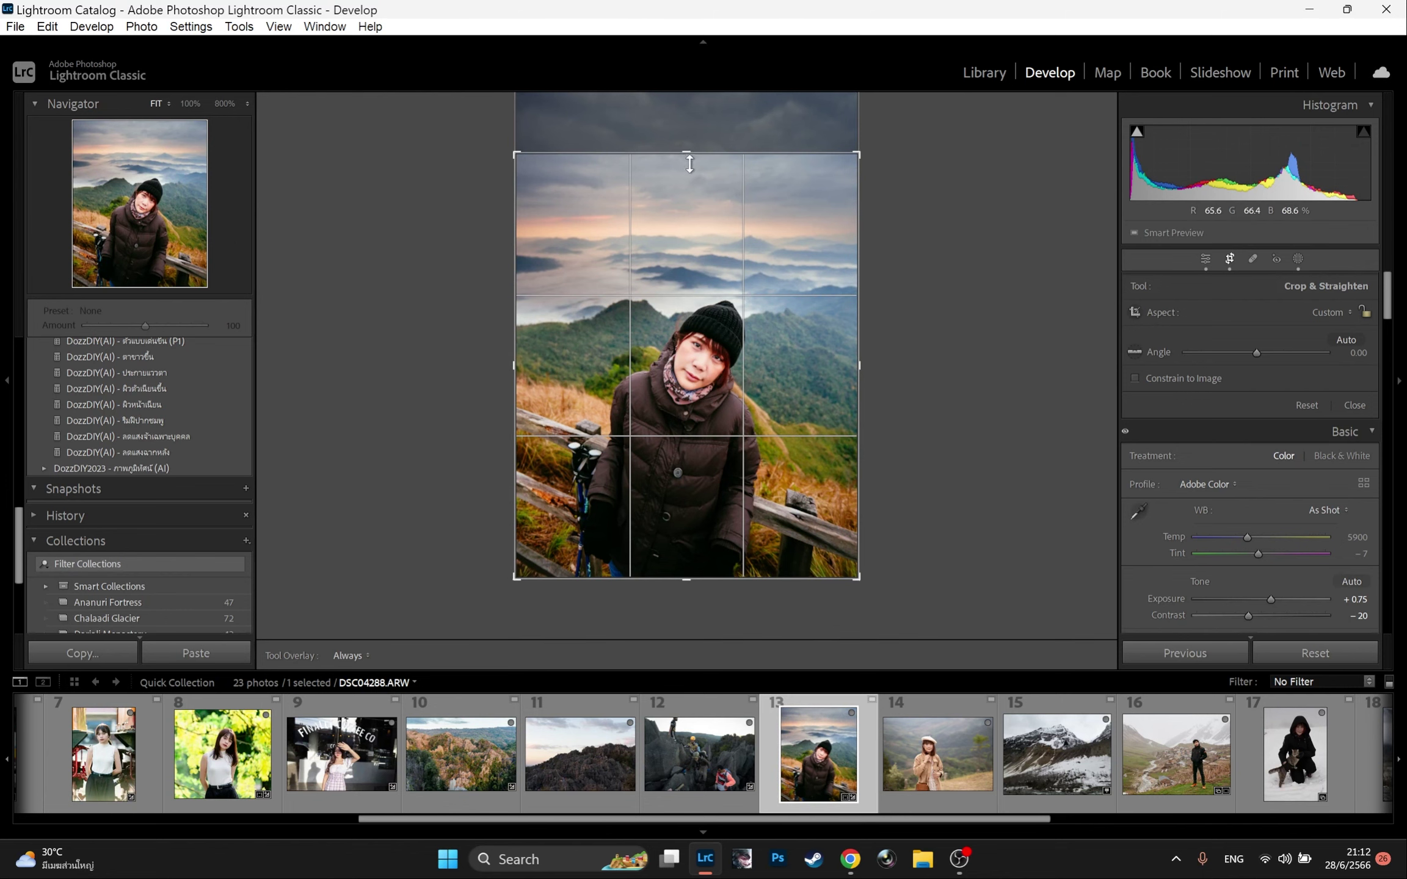
{"action": "left_click_drag", "start_coordinate": [688, 157], "coordinate": [684, 163]}
{"action": "key", "text": "Return"}
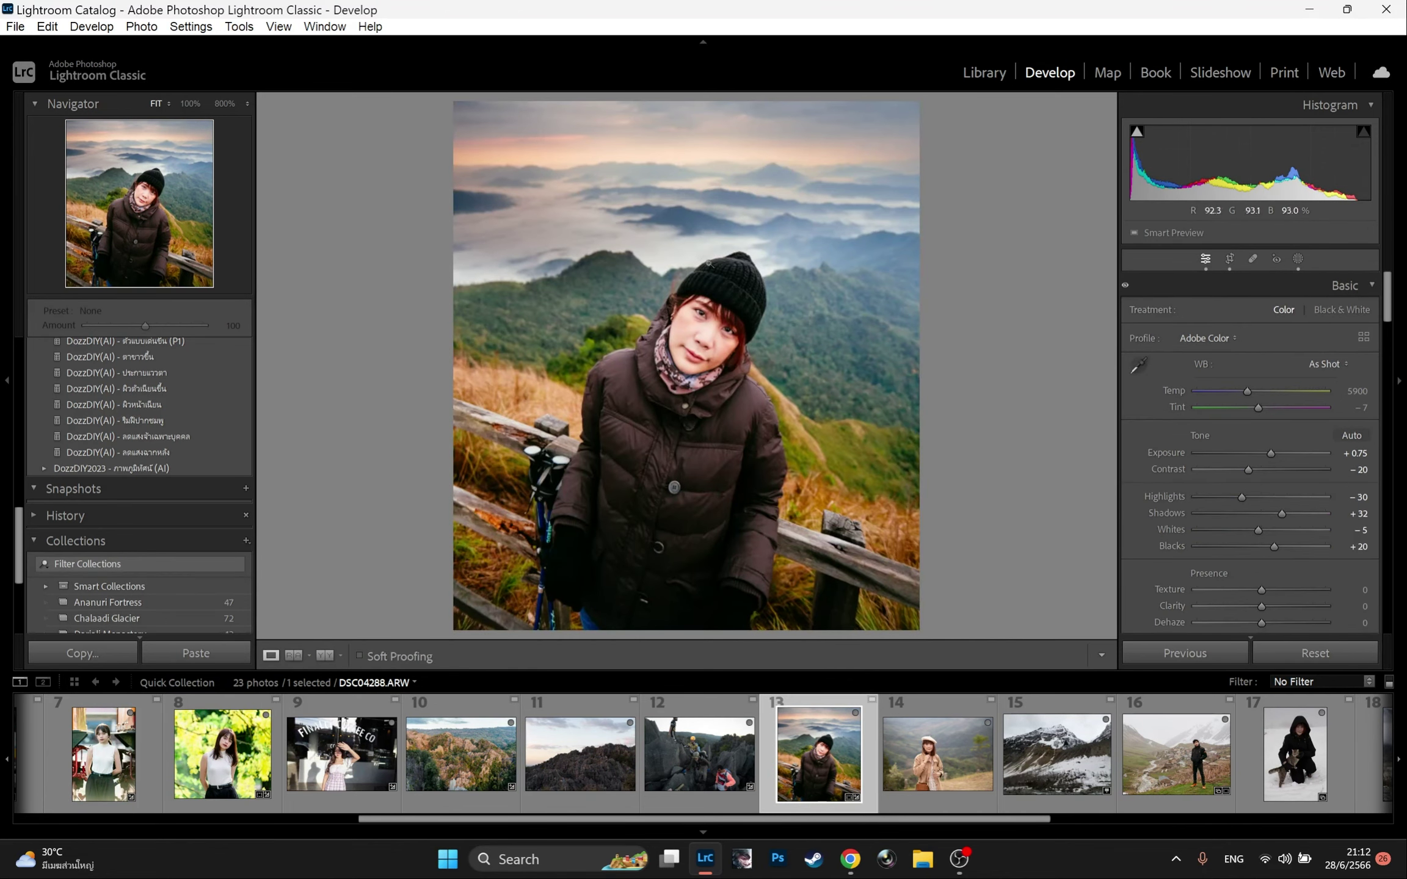
{"action": "key", "text": "backslash"}
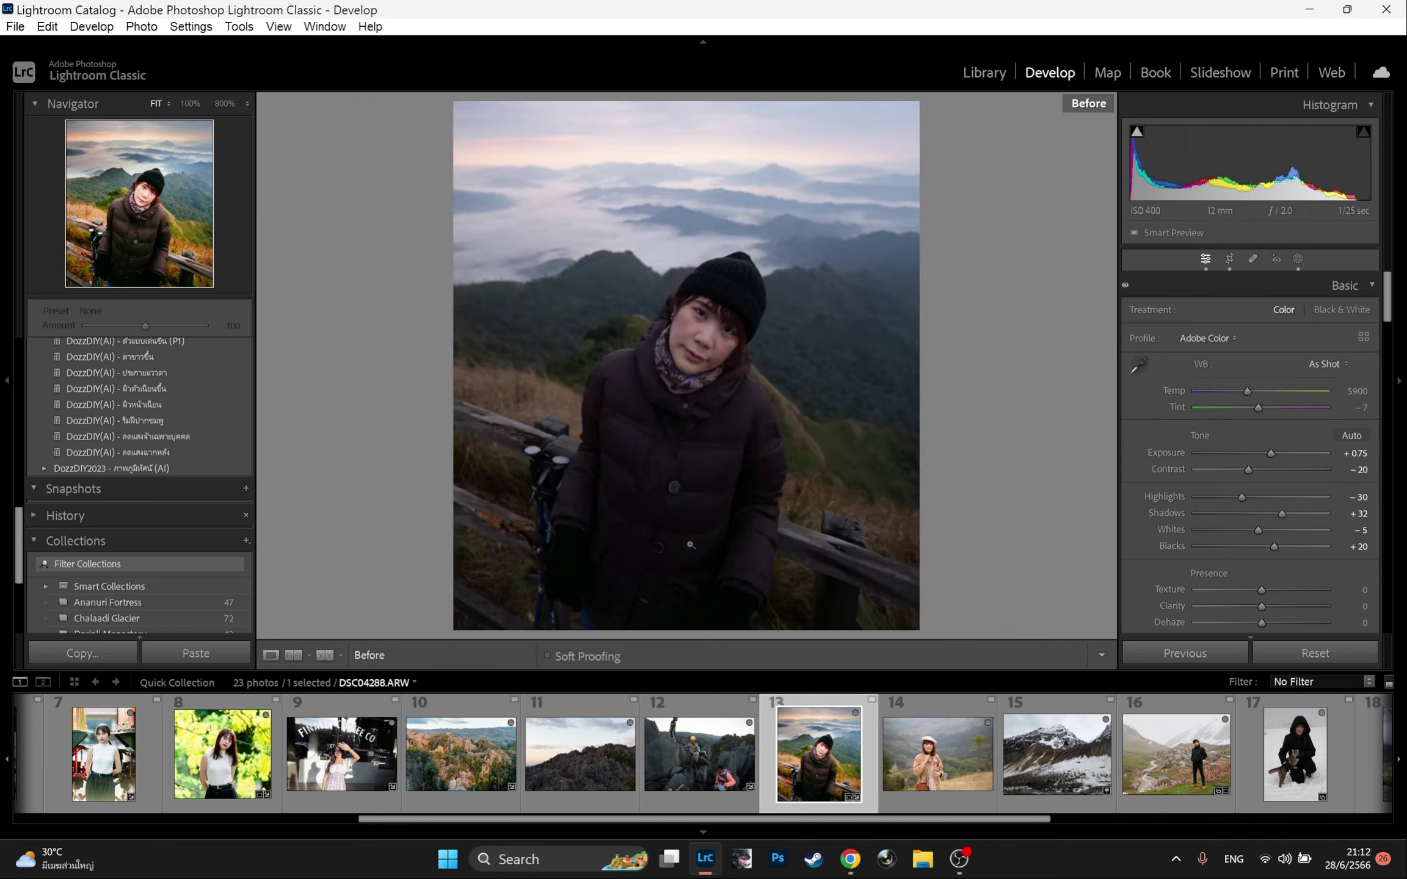
{"action": "key", "text": "backslash"}
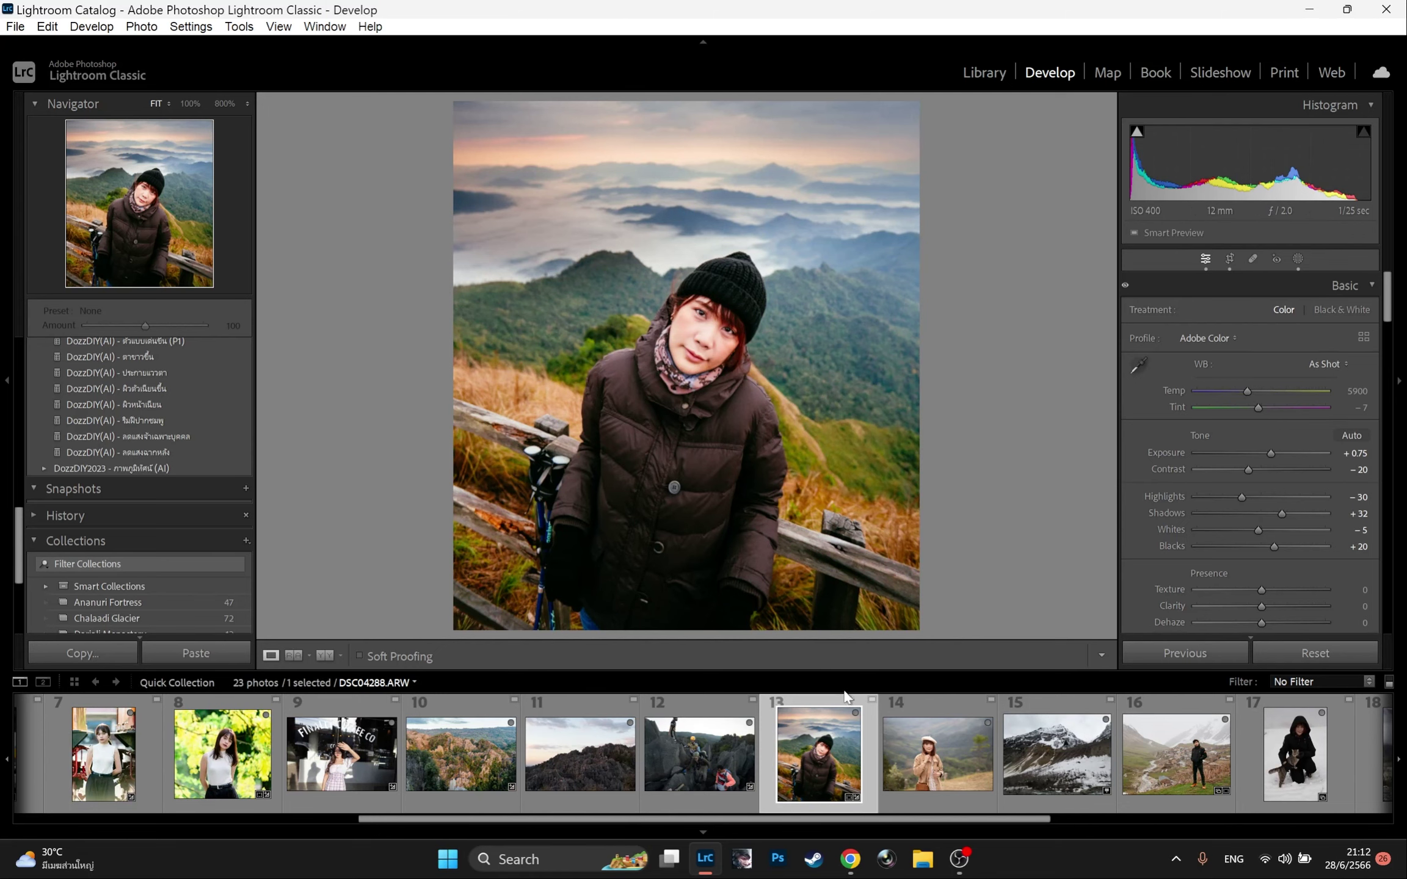
- Open DSC05363.ARW and apply the DozzDIY(AI) - เพิ่มรายละเอียดเสื้อผ้า (P1) clothing-detail preset, checking the jacket at 100%
{"action": "left_click", "coordinate": [916, 750]}
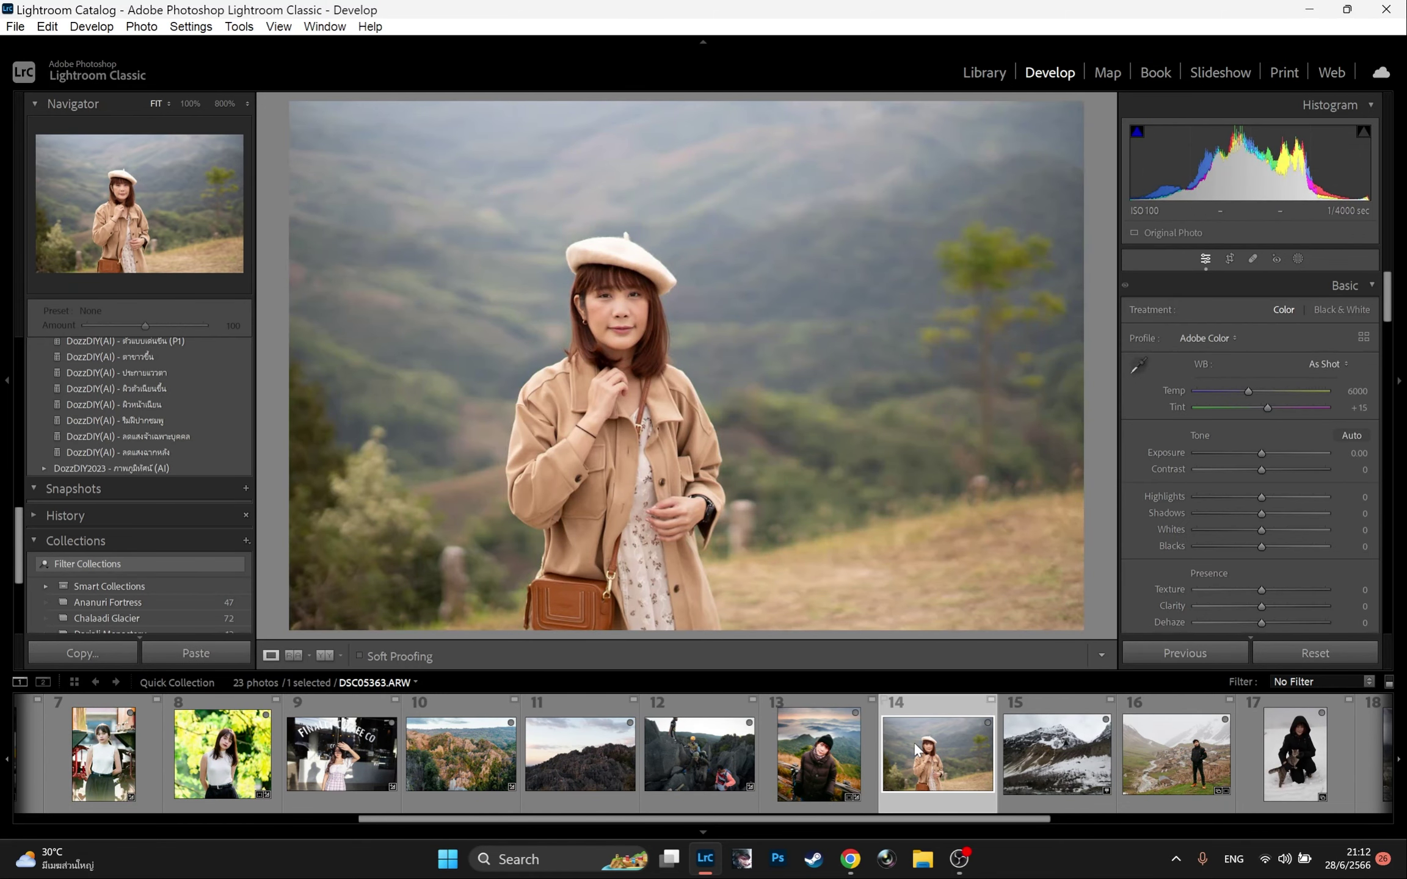
{"action": "left_click", "coordinate": [186, 394]}
{"action": "scroll", "coordinate": [185, 388], "scroll_direction": "up", "scroll_amount": 3}
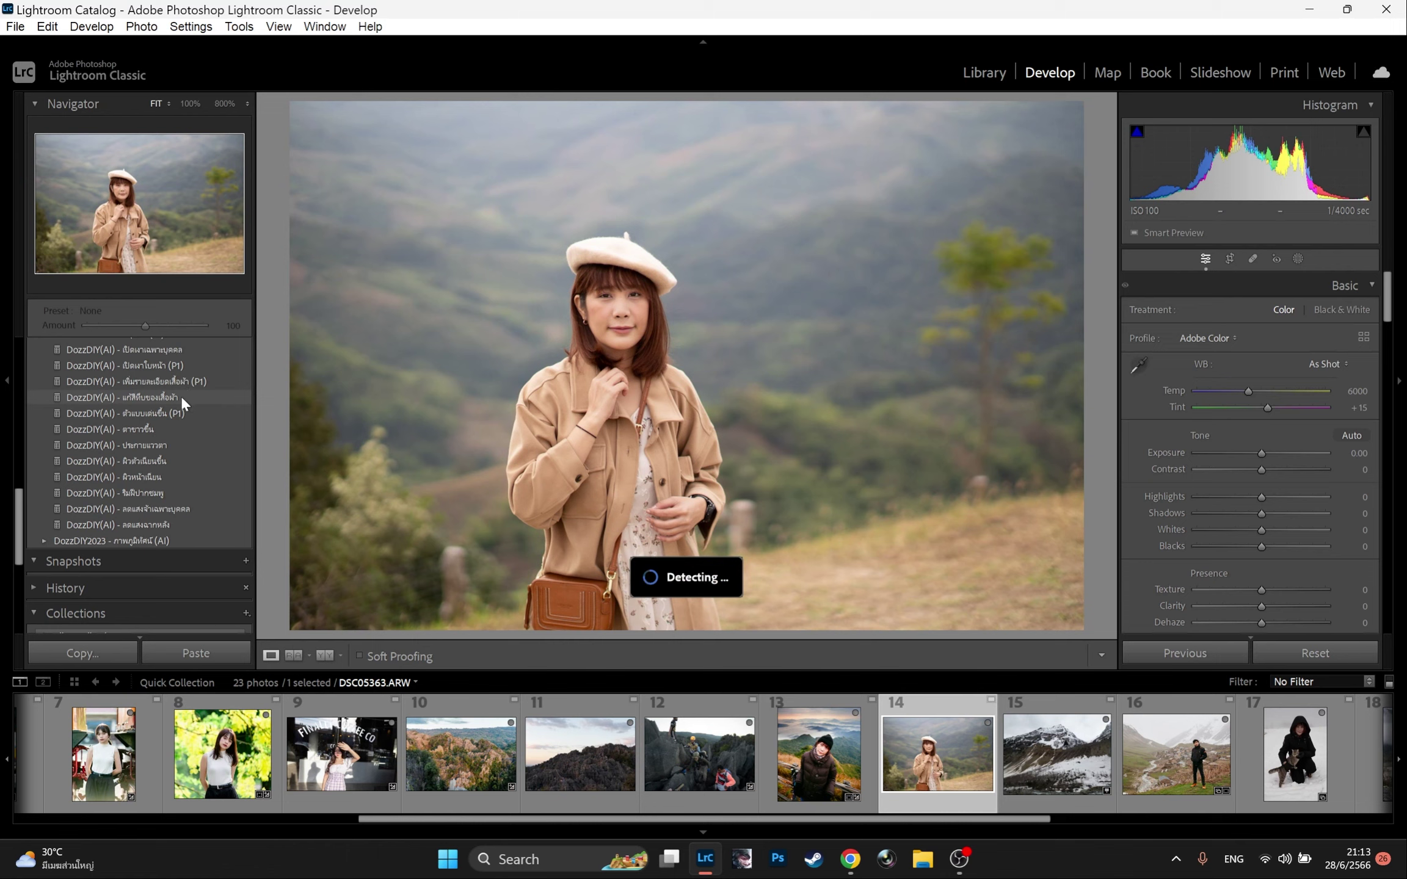
{"action": "left_click", "coordinate": [139, 380]}
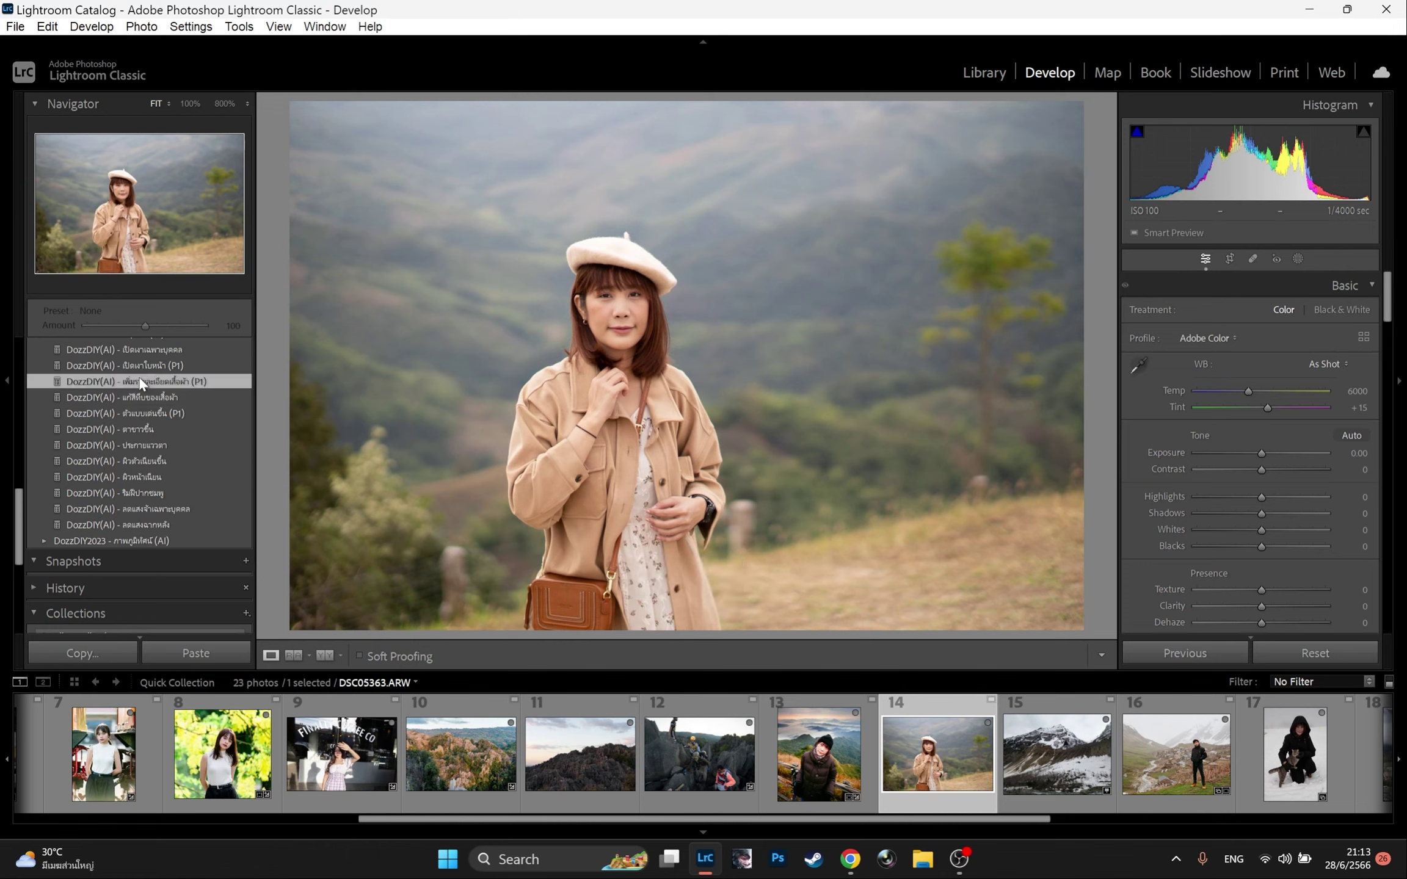
{"action": "left_click", "coordinate": [566, 476]}
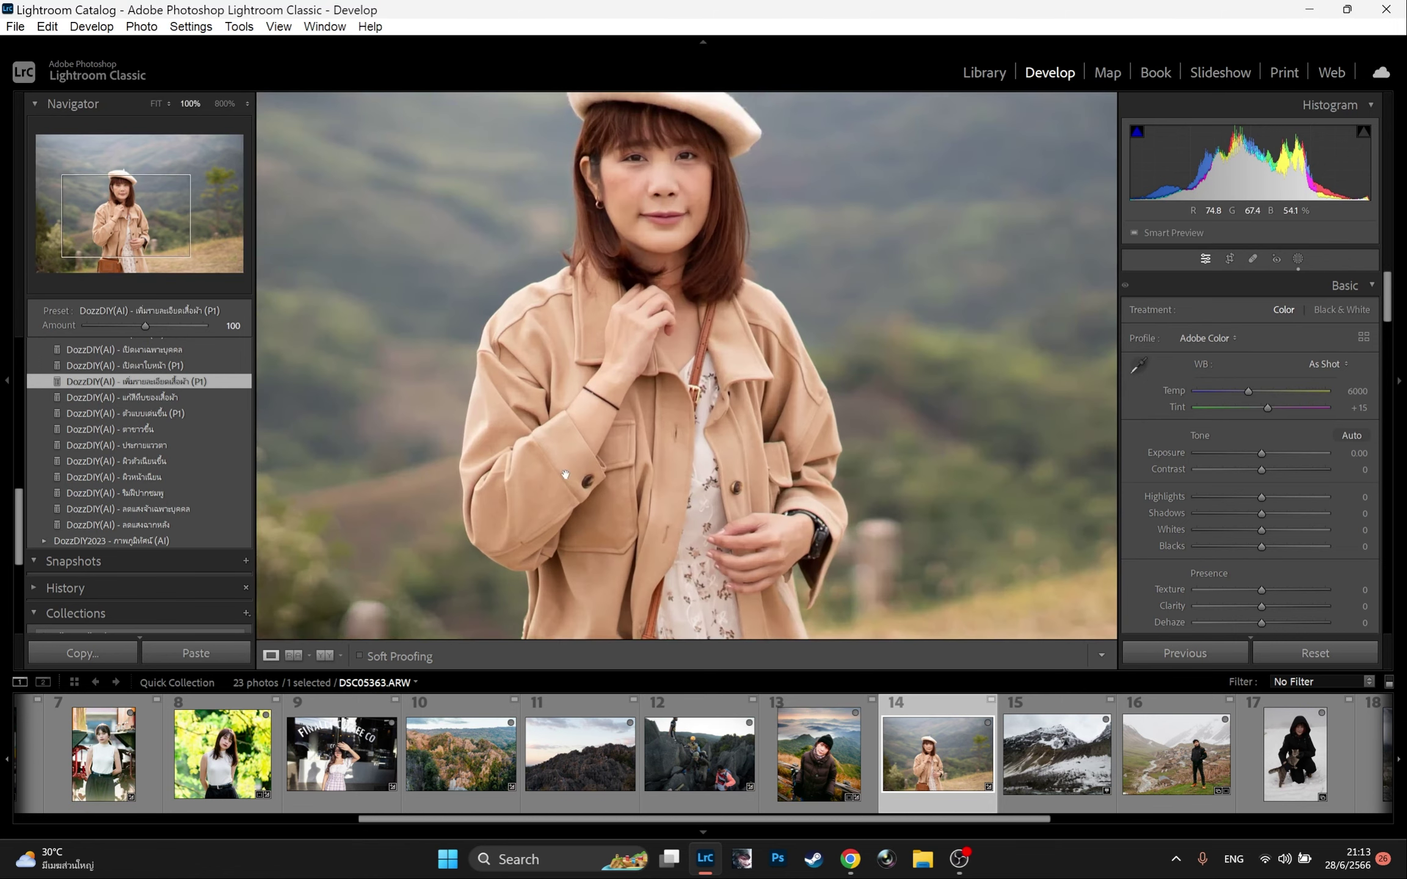
{"action": "left_click", "coordinate": [565, 475]}
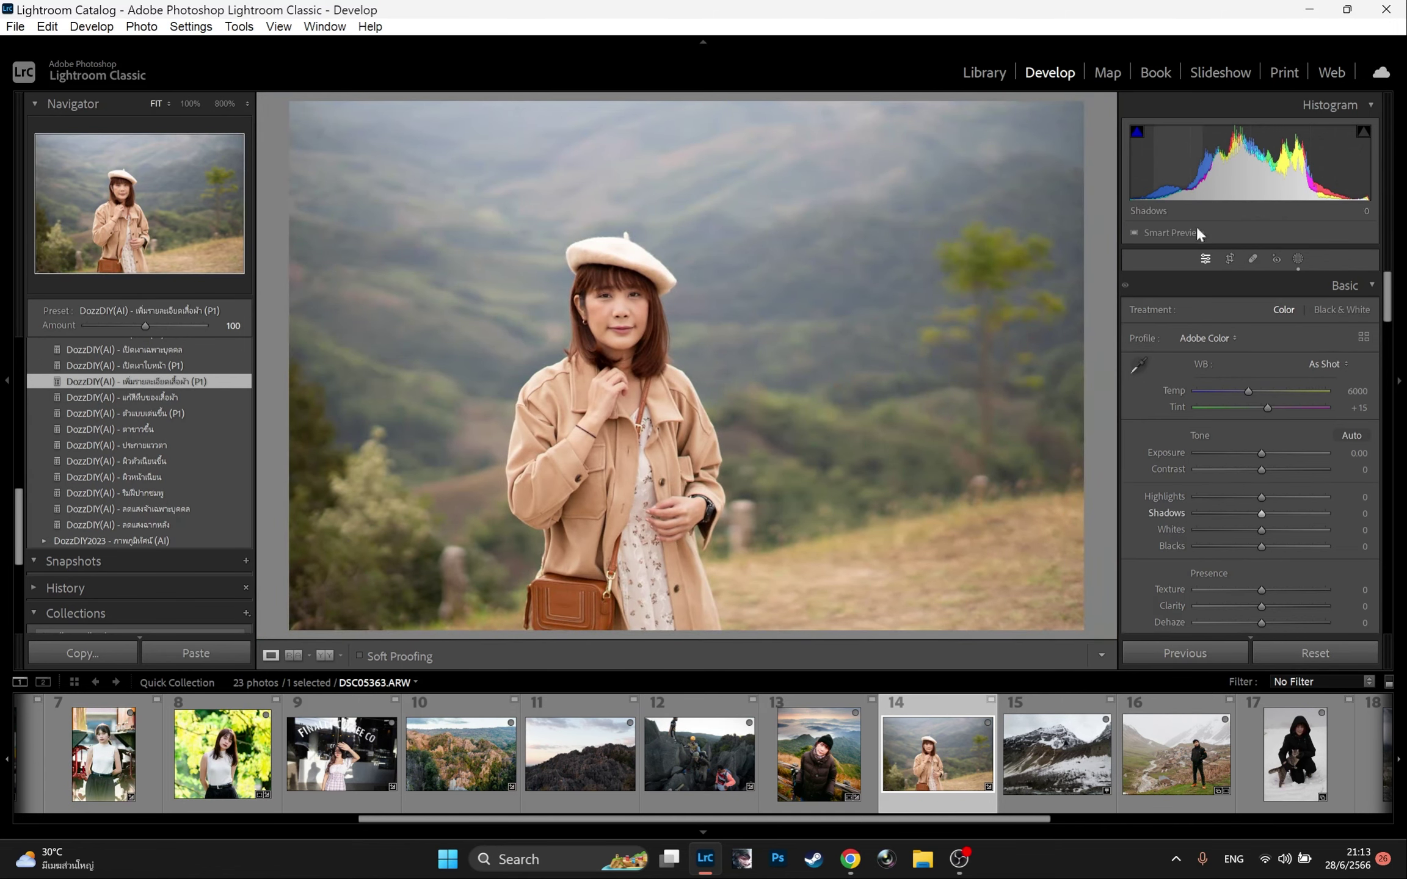
- Set the highlights of the clothing mask to -43
{"action": "left_click", "coordinate": [1297, 260]}
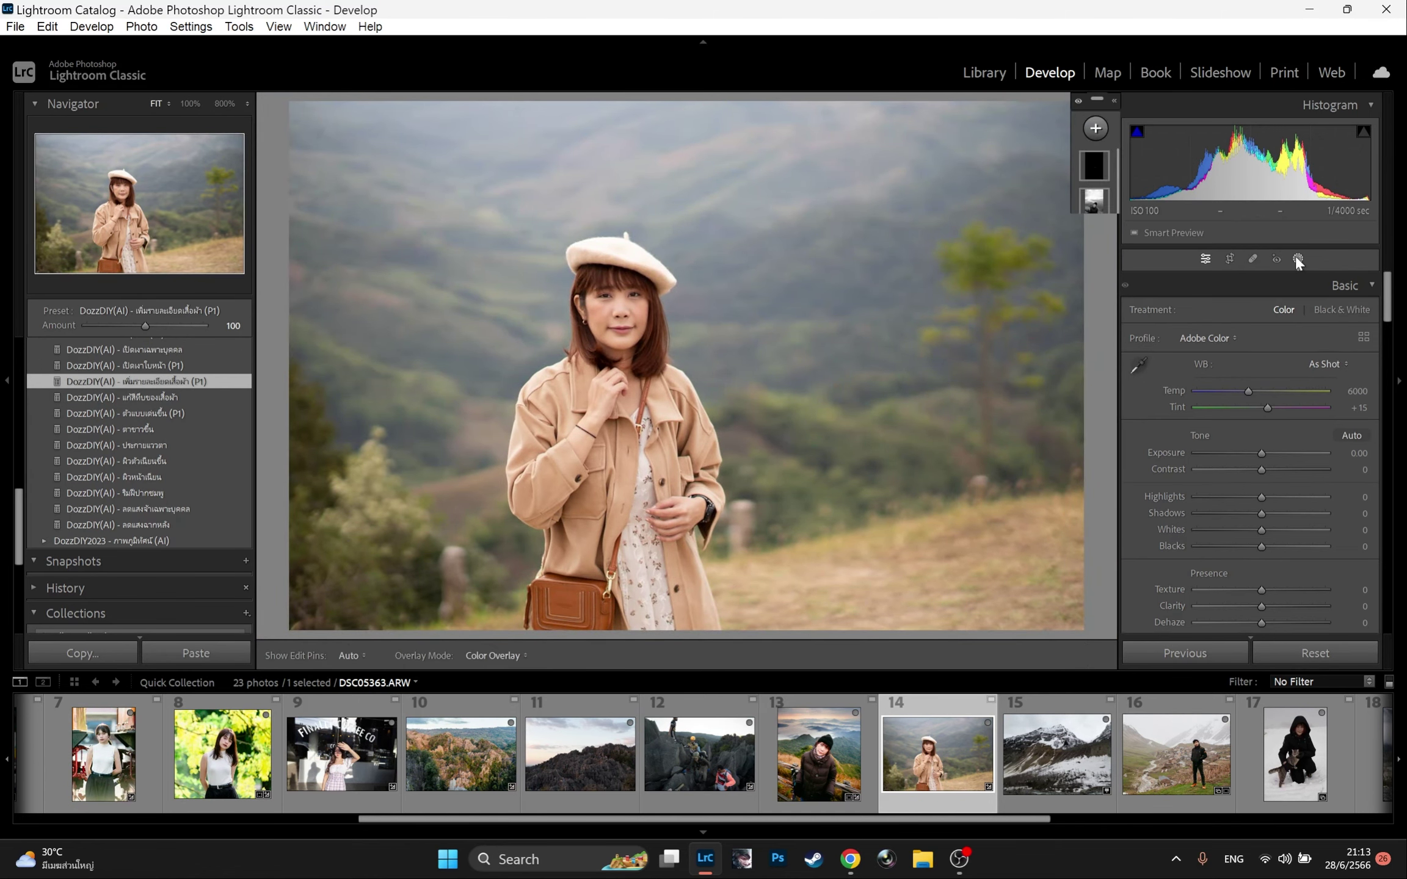
{"action": "left_click", "coordinate": [1093, 170]}
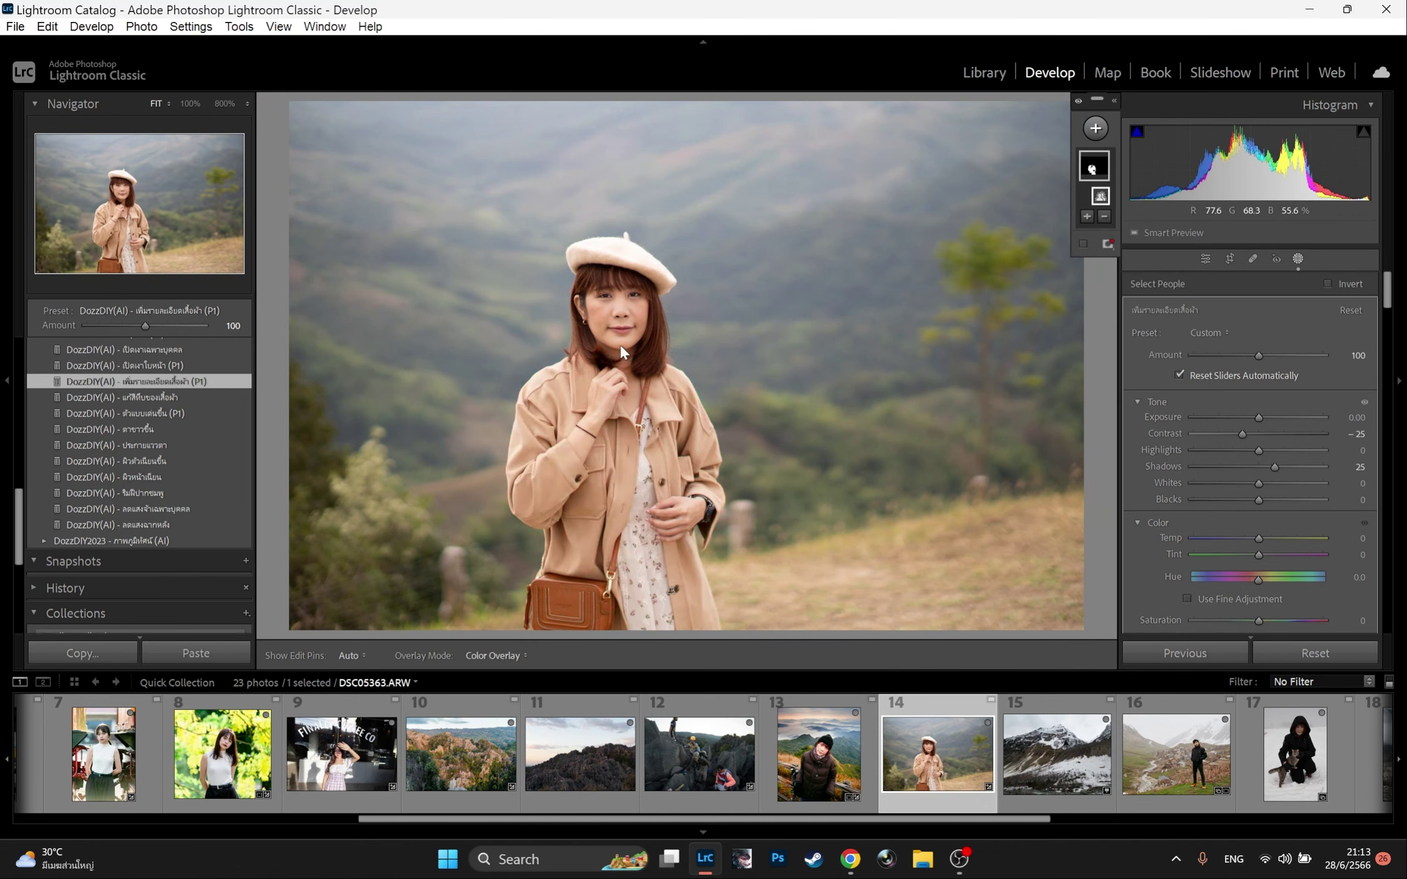
{"action": "left_click_drag", "start_coordinate": [1259, 450], "coordinate": [1233, 453]}
{"action": "scroll", "coordinate": [1274, 543], "scroll_direction": "down", "scroll_amount": 6}
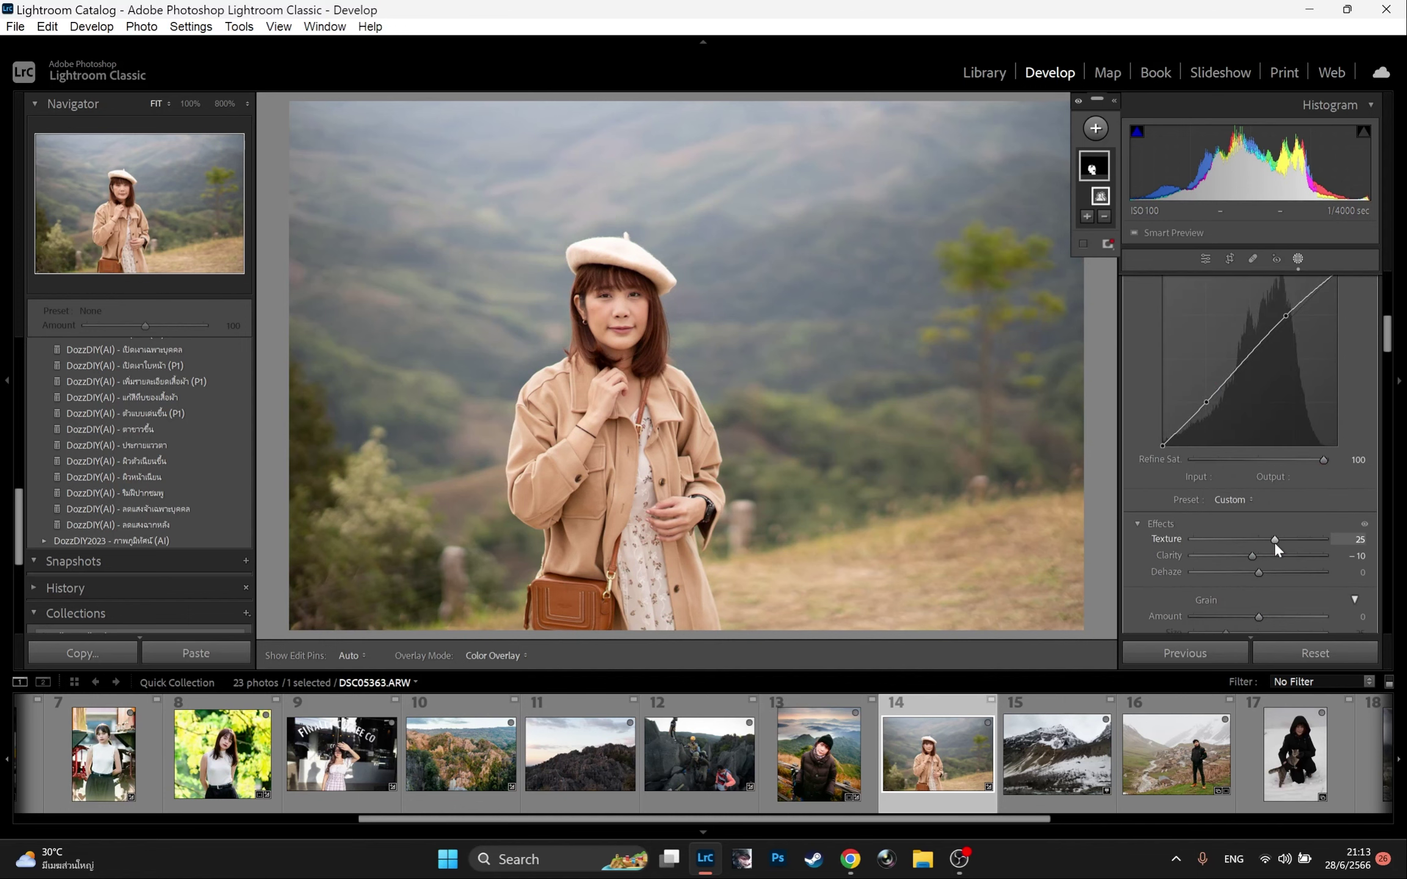
{"action": "scroll", "coordinate": [1260, 539], "scroll_direction": "up", "scroll_amount": 8}
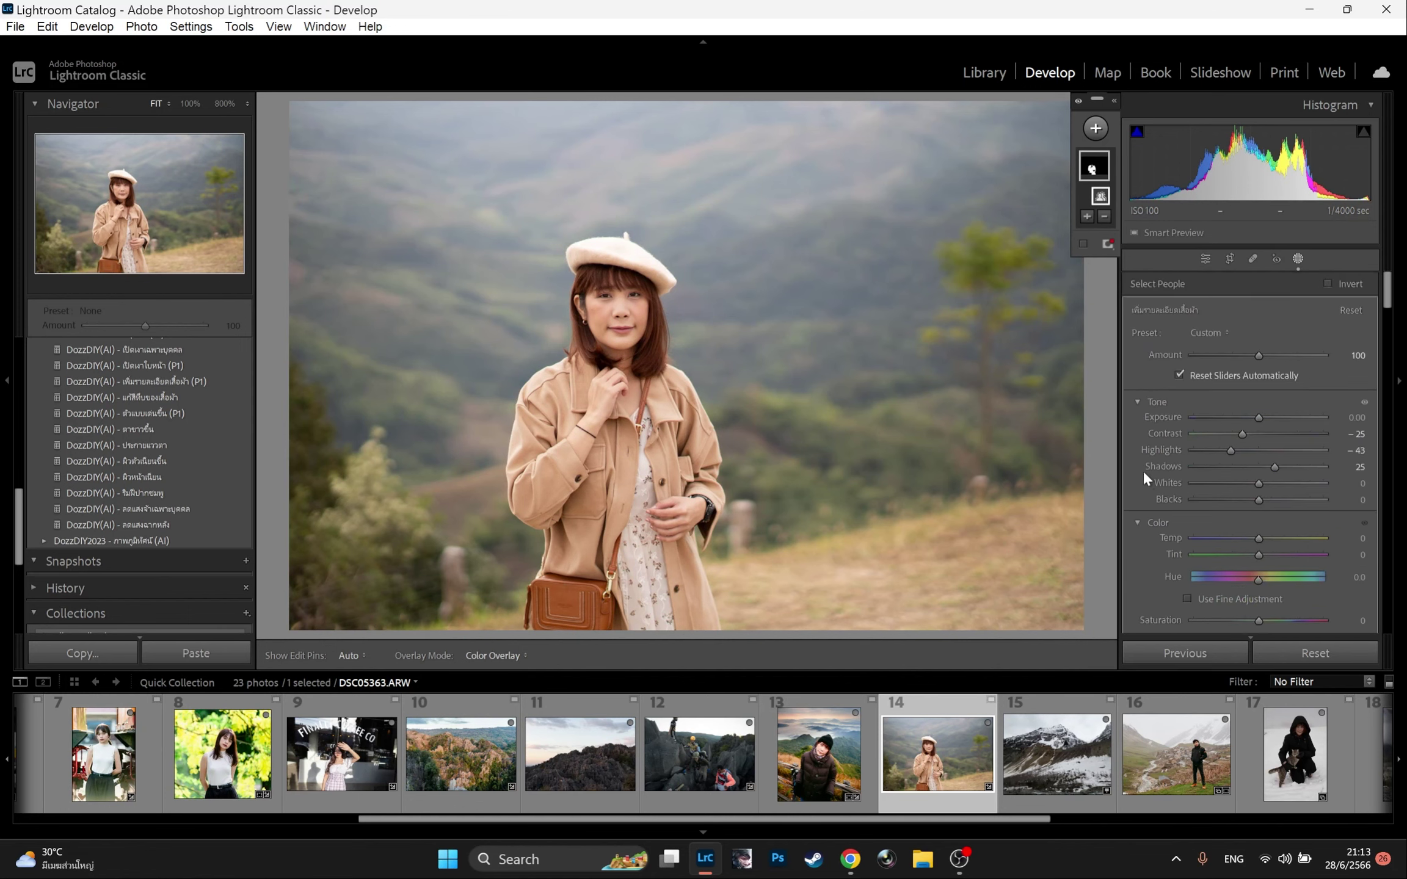
- Examine the area covered by the clothing mask and its expanded name and components
{"action": "mouse_move", "coordinate": [1094, 165]}
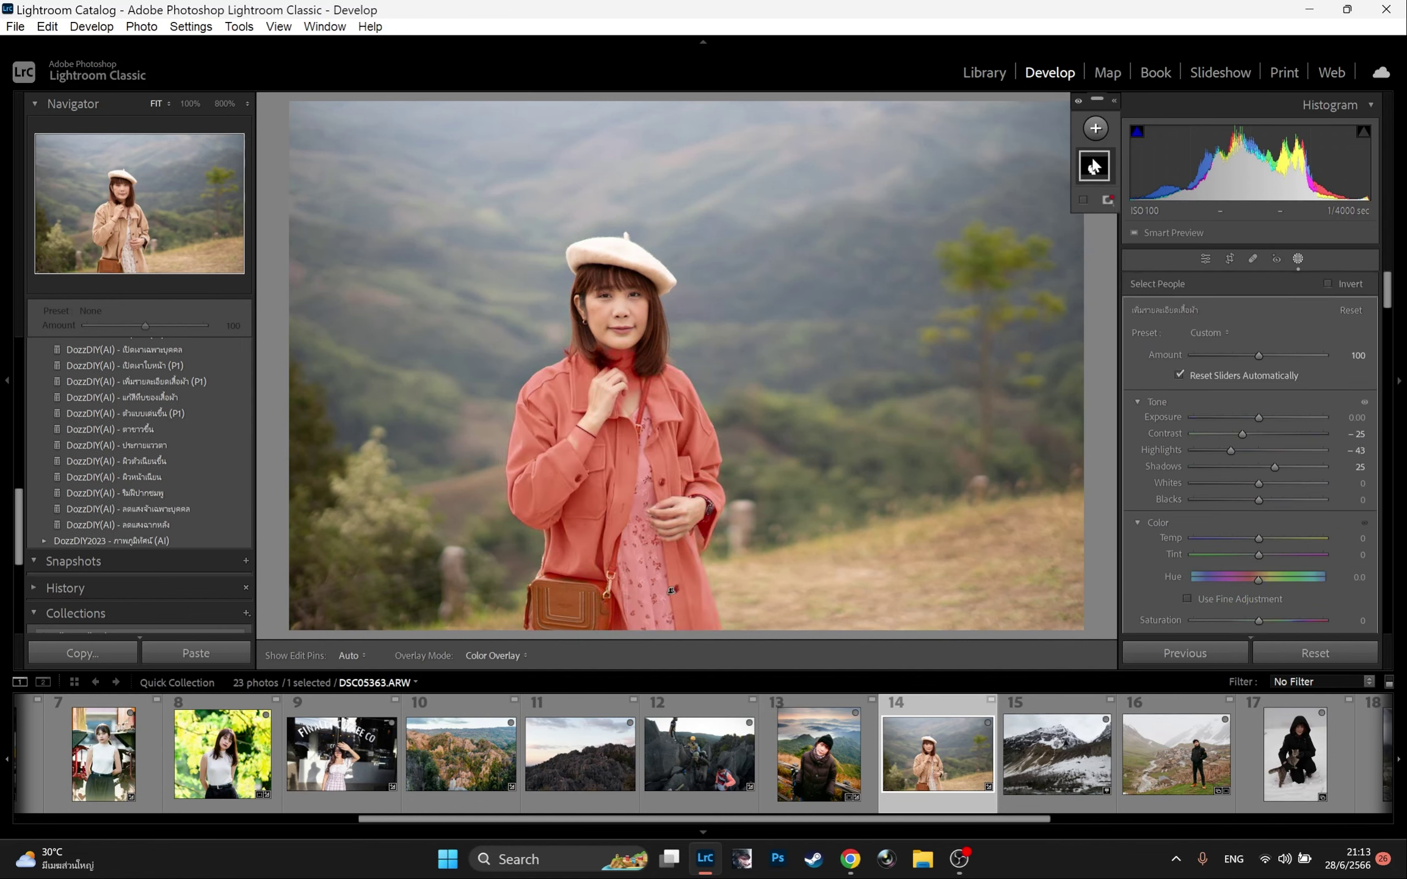
{"action": "left_click", "coordinate": [1113, 103]}
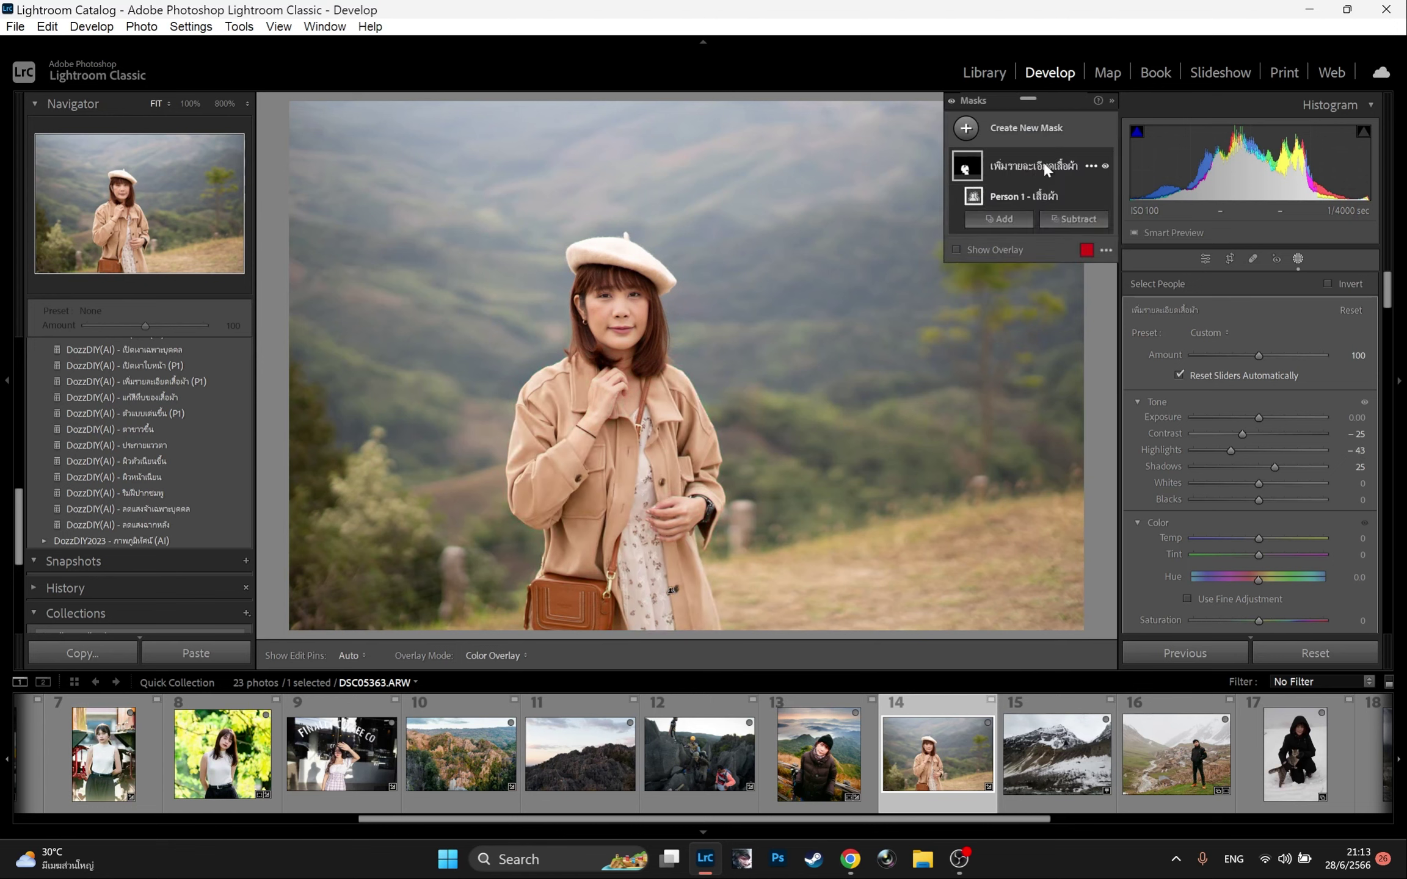
{"action": "left_click", "coordinate": [1112, 100]}
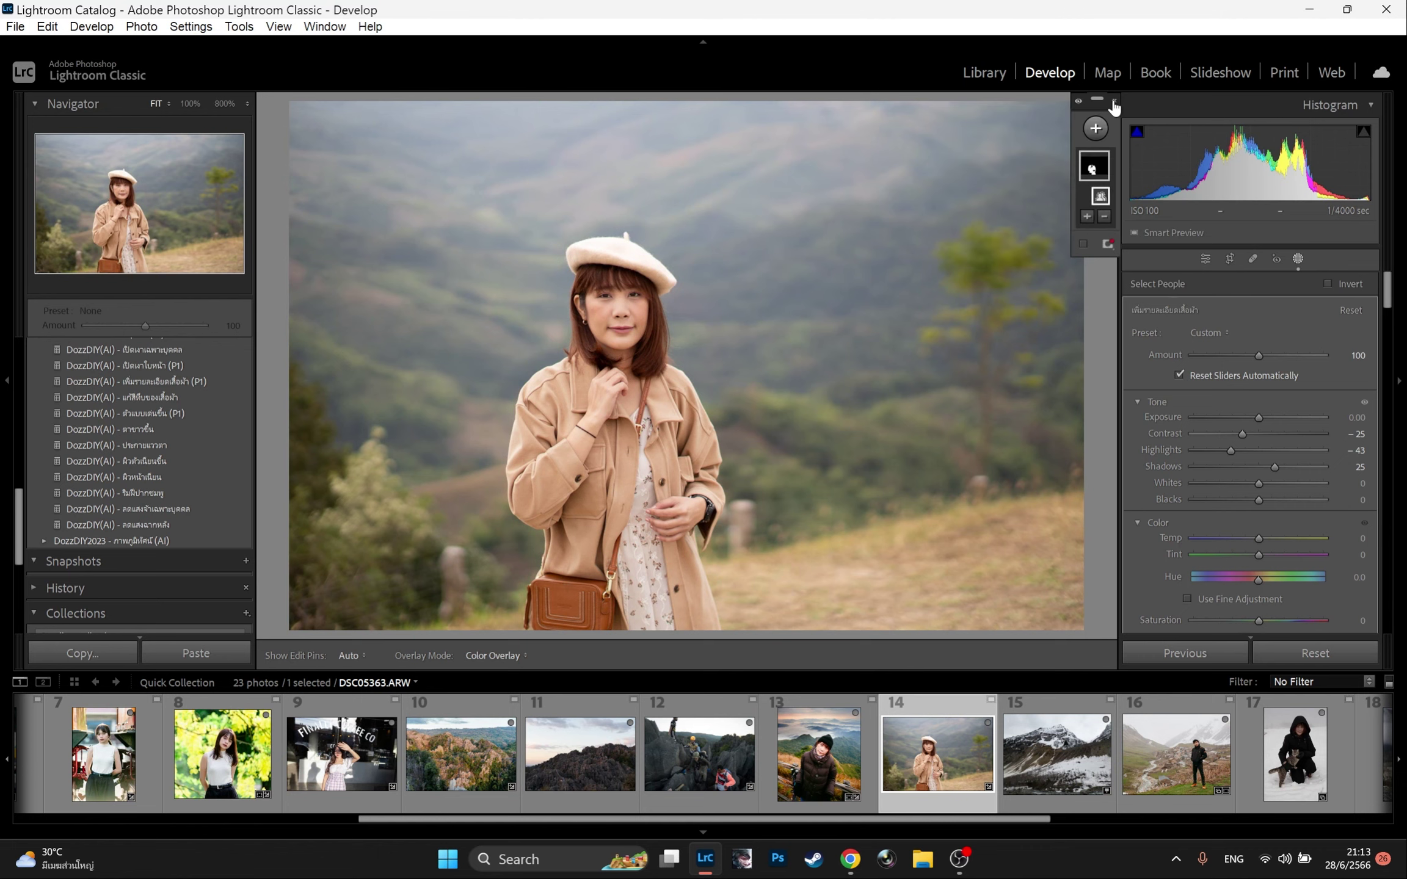
- Collapse the DozzDIY2023 - ภาพบุคคล (AI) preset group to reach the film preset groups
{"action": "left_click", "coordinate": [1400, 382]}
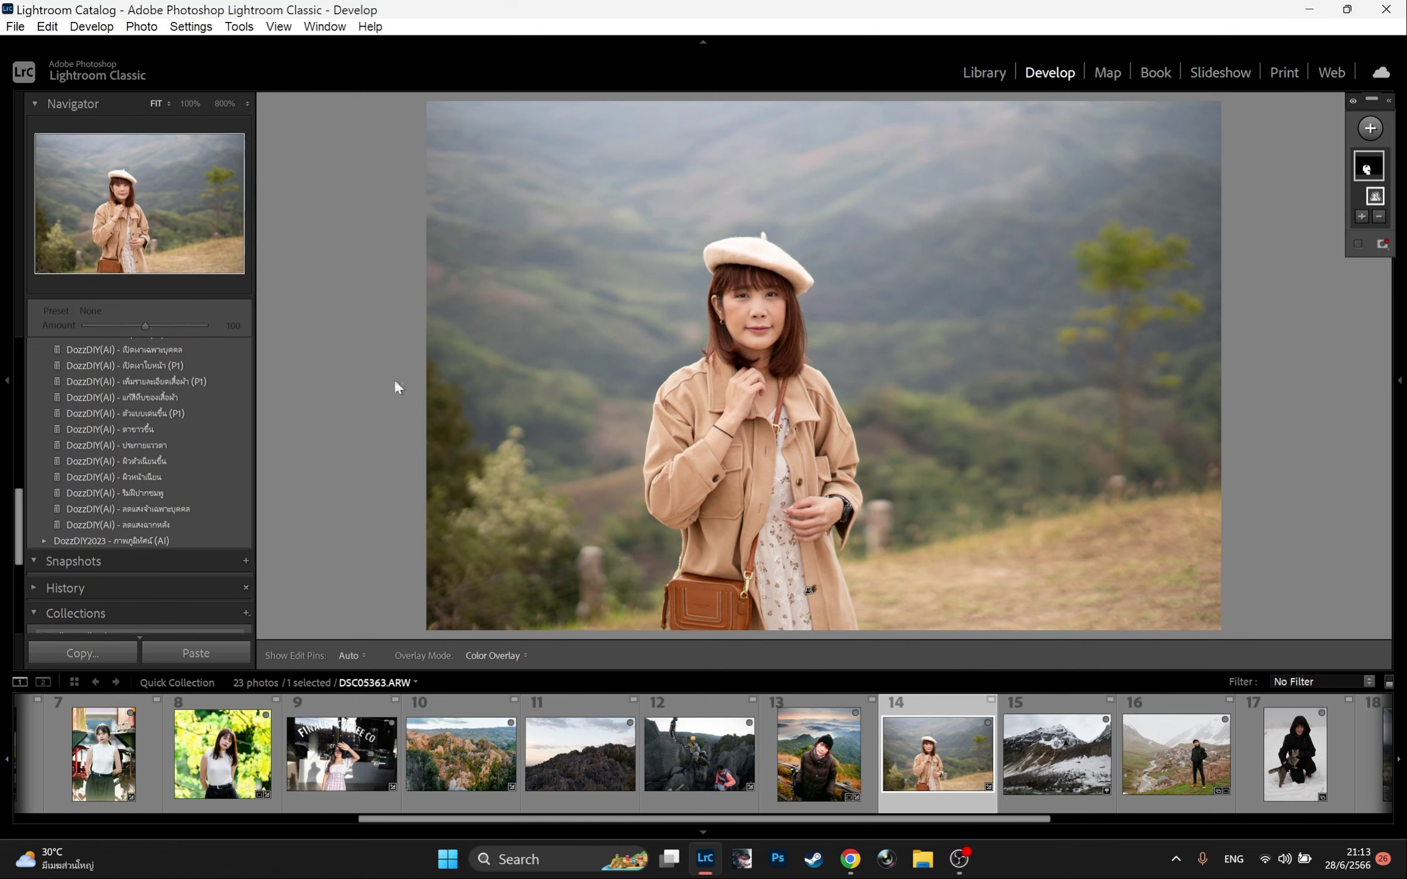
{"action": "scroll", "coordinate": [112, 452], "scroll_direction": "up", "scroll_amount": 5}
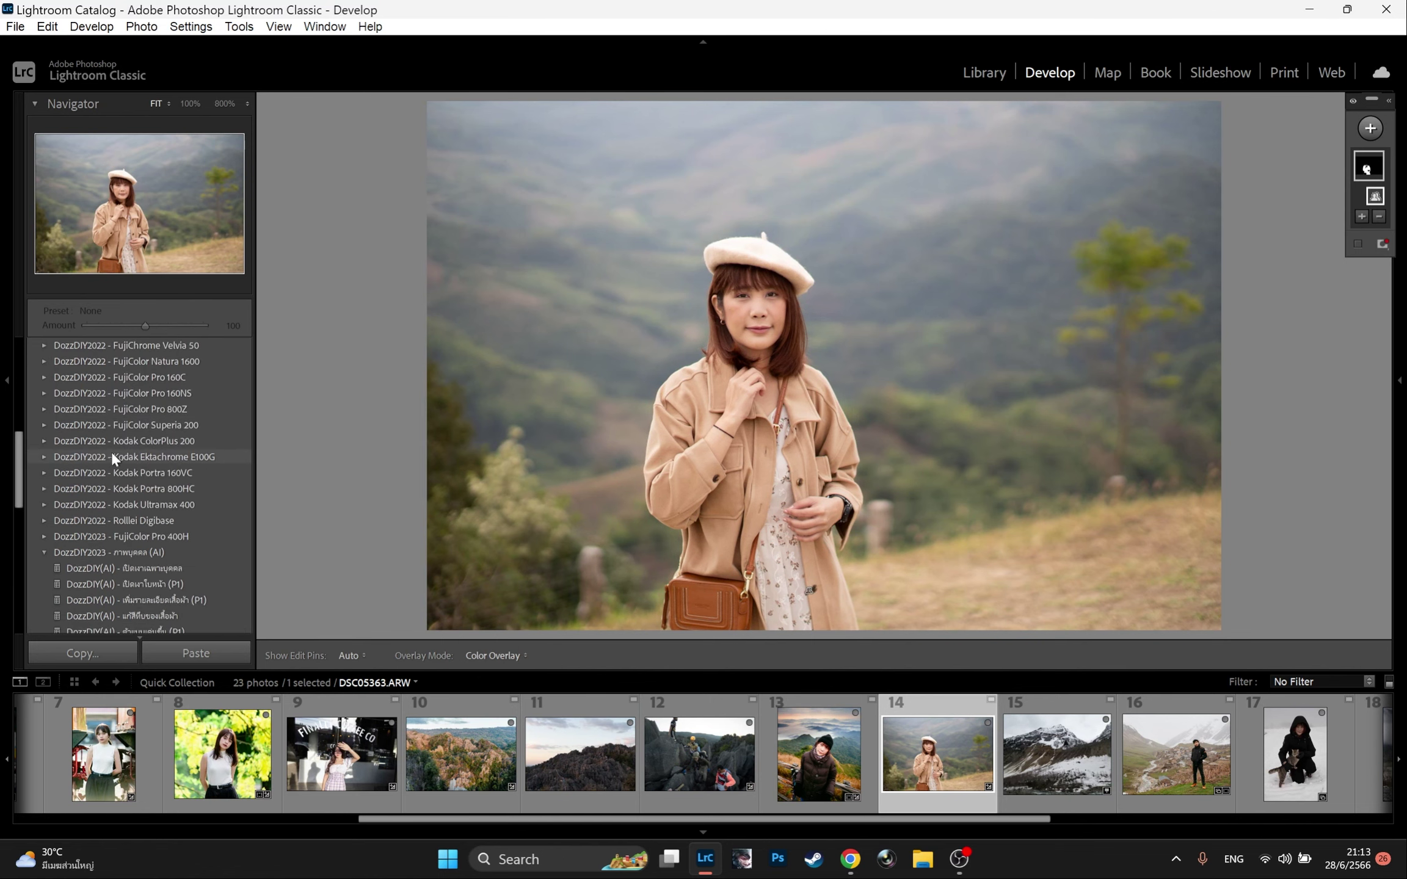
{"action": "left_click", "coordinate": [44, 552]}
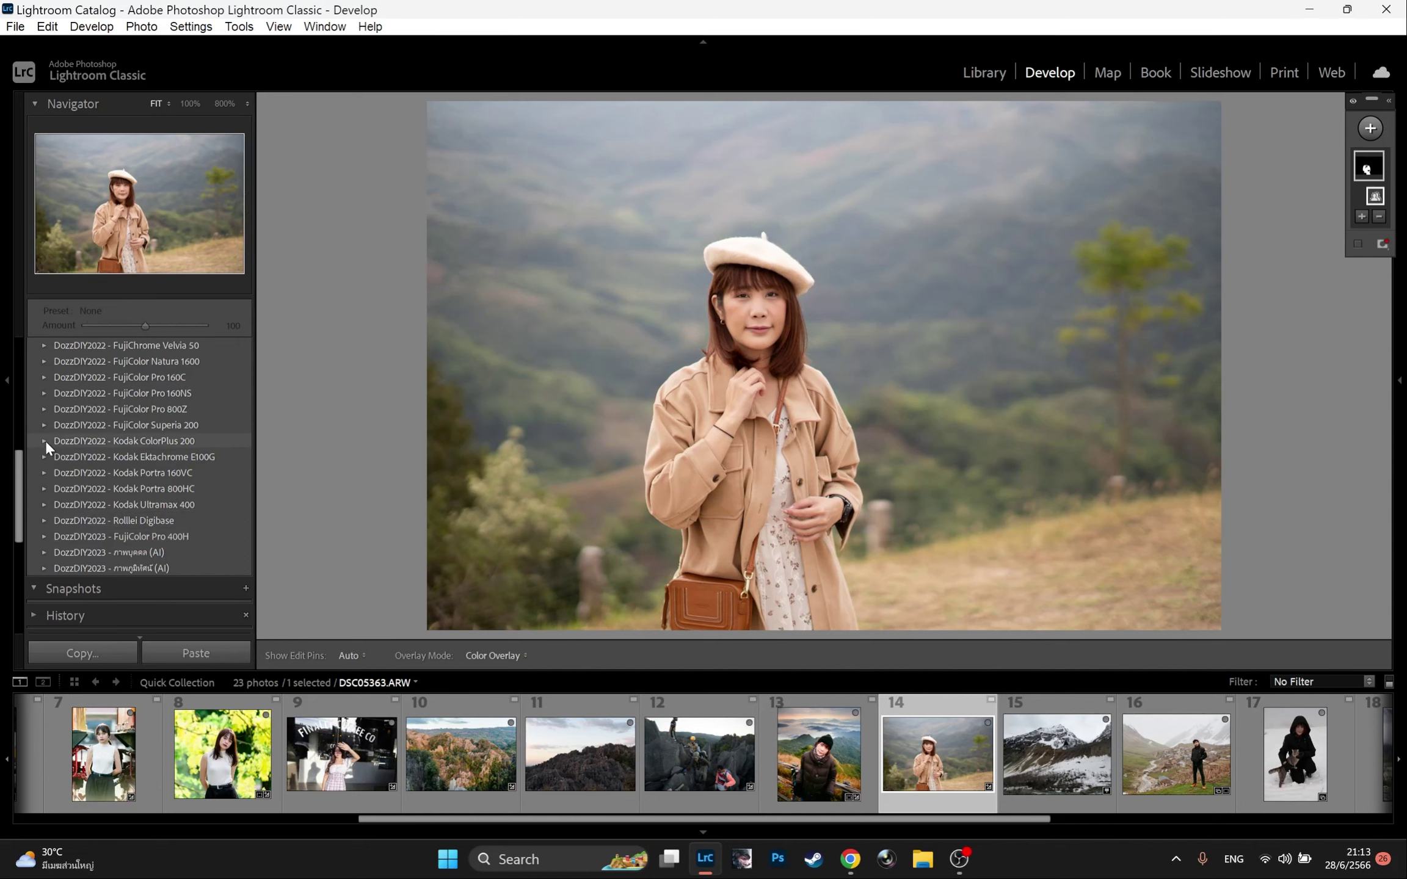
{"action": "scroll", "coordinate": [45, 441], "scroll_direction": "up", "scroll_amount": 2}
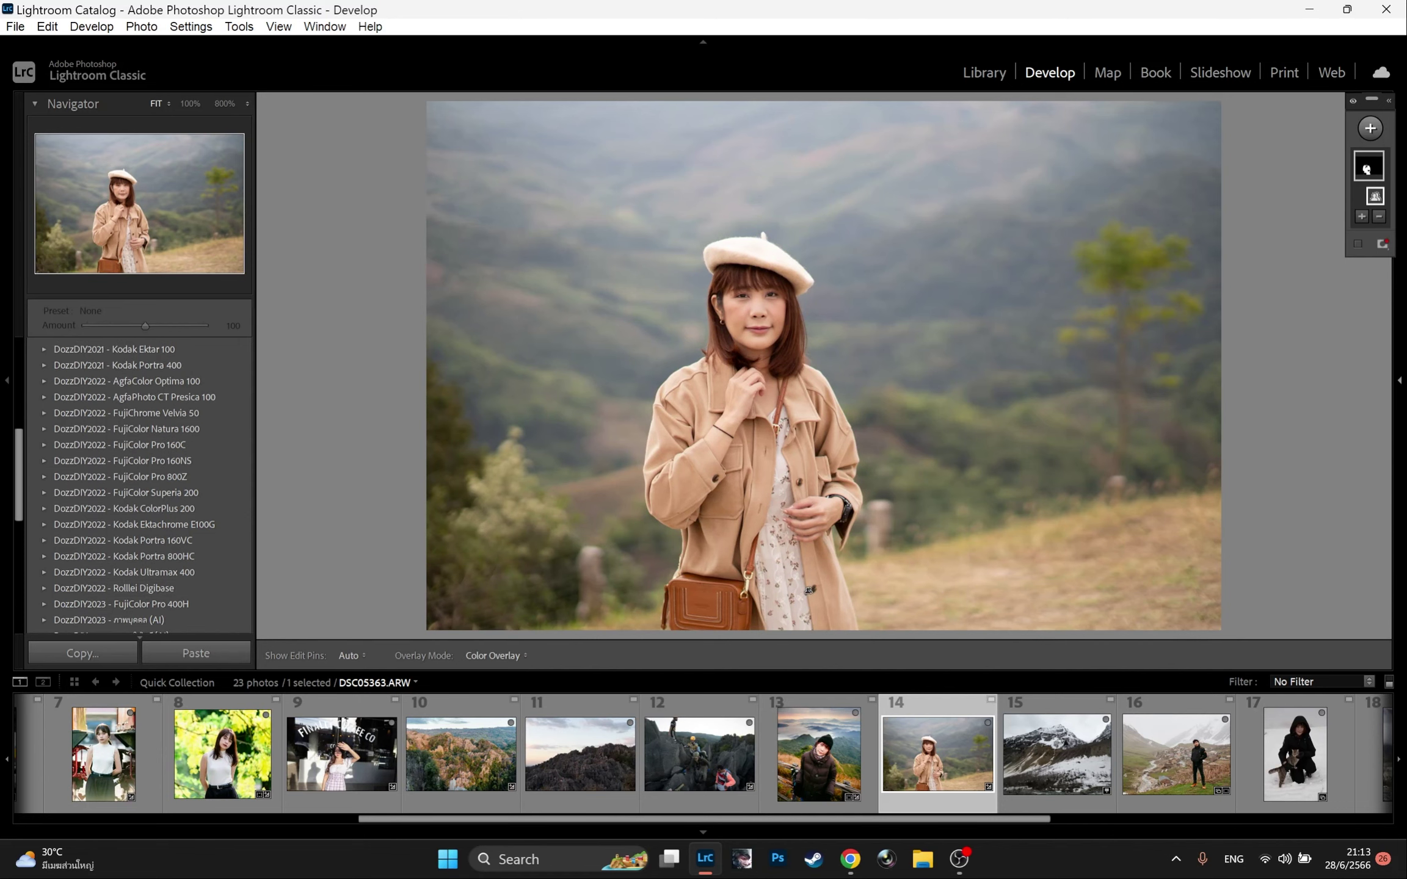
{"action": "left_click", "coordinate": [1398, 380]}
- Crop the photo to the 16 x 10 aspect ratio
{"action": "left_click", "coordinate": [1230, 259]}
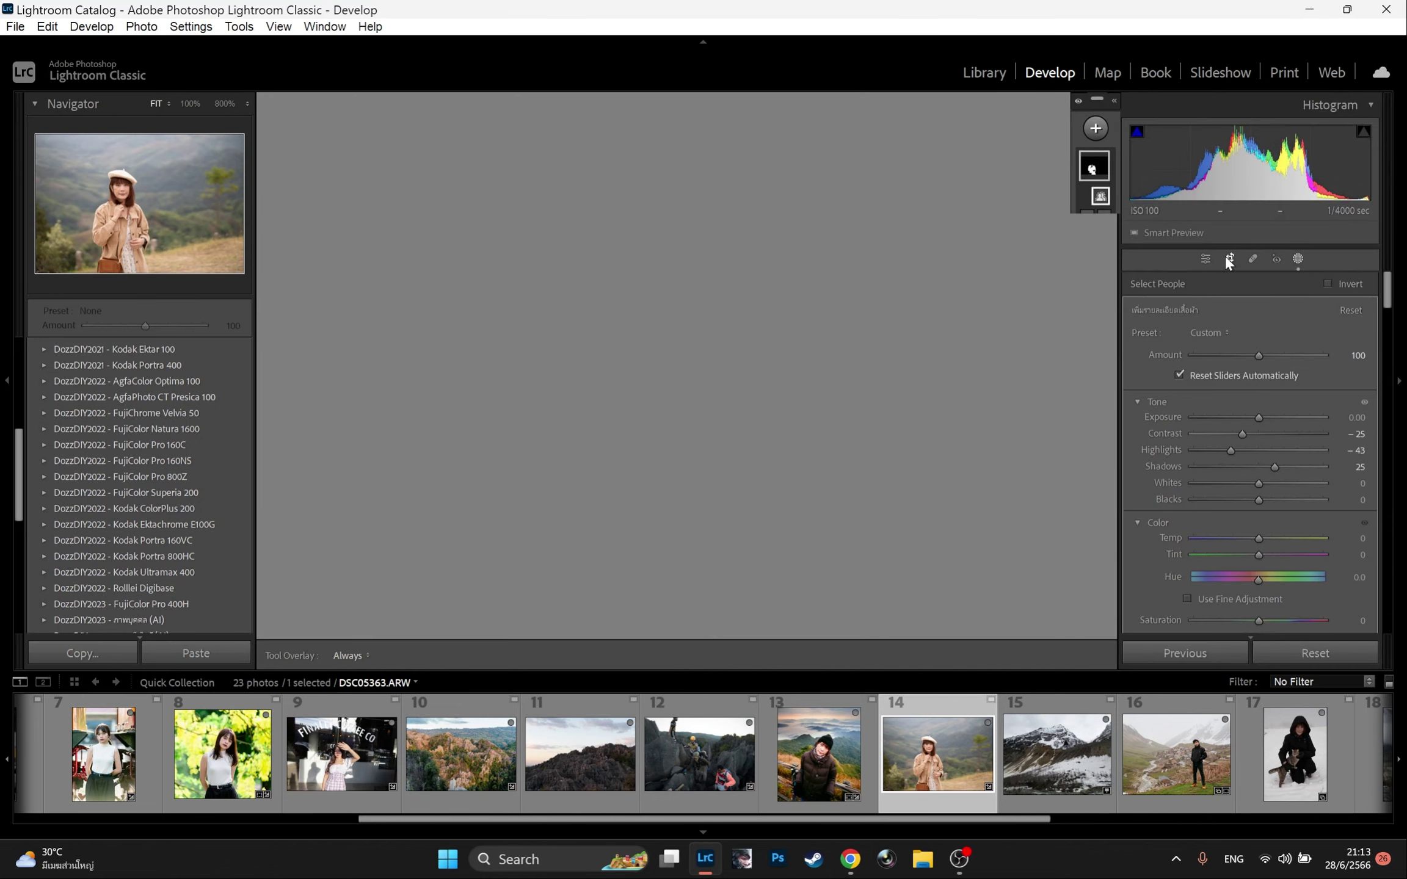
{"action": "left_click", "coordinate": [1337, 312]}
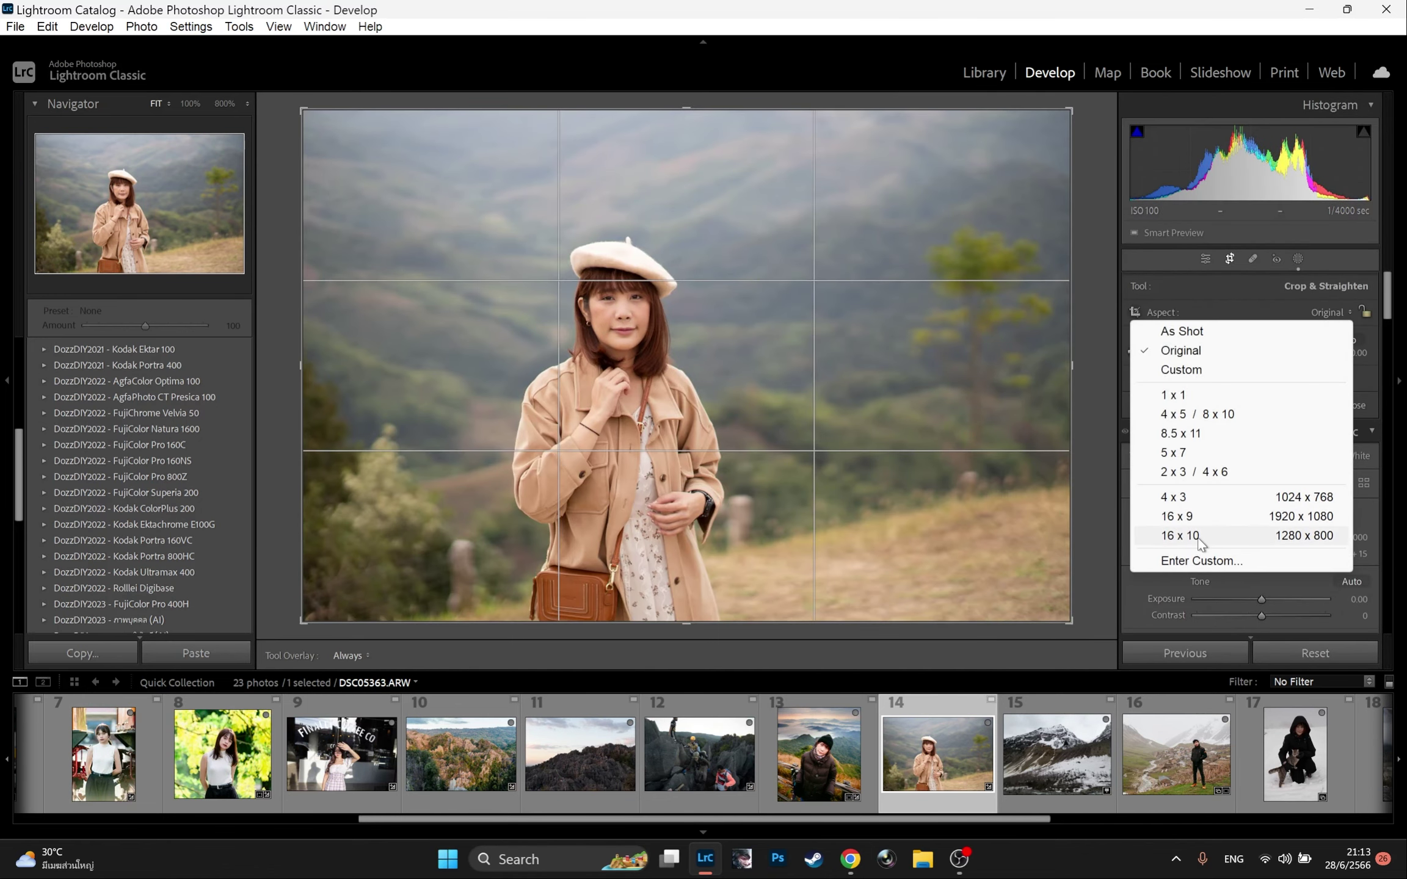
{"action": "left_click", "coordinate": [1264, 537]}
{"action": "key", "text": "Return"}
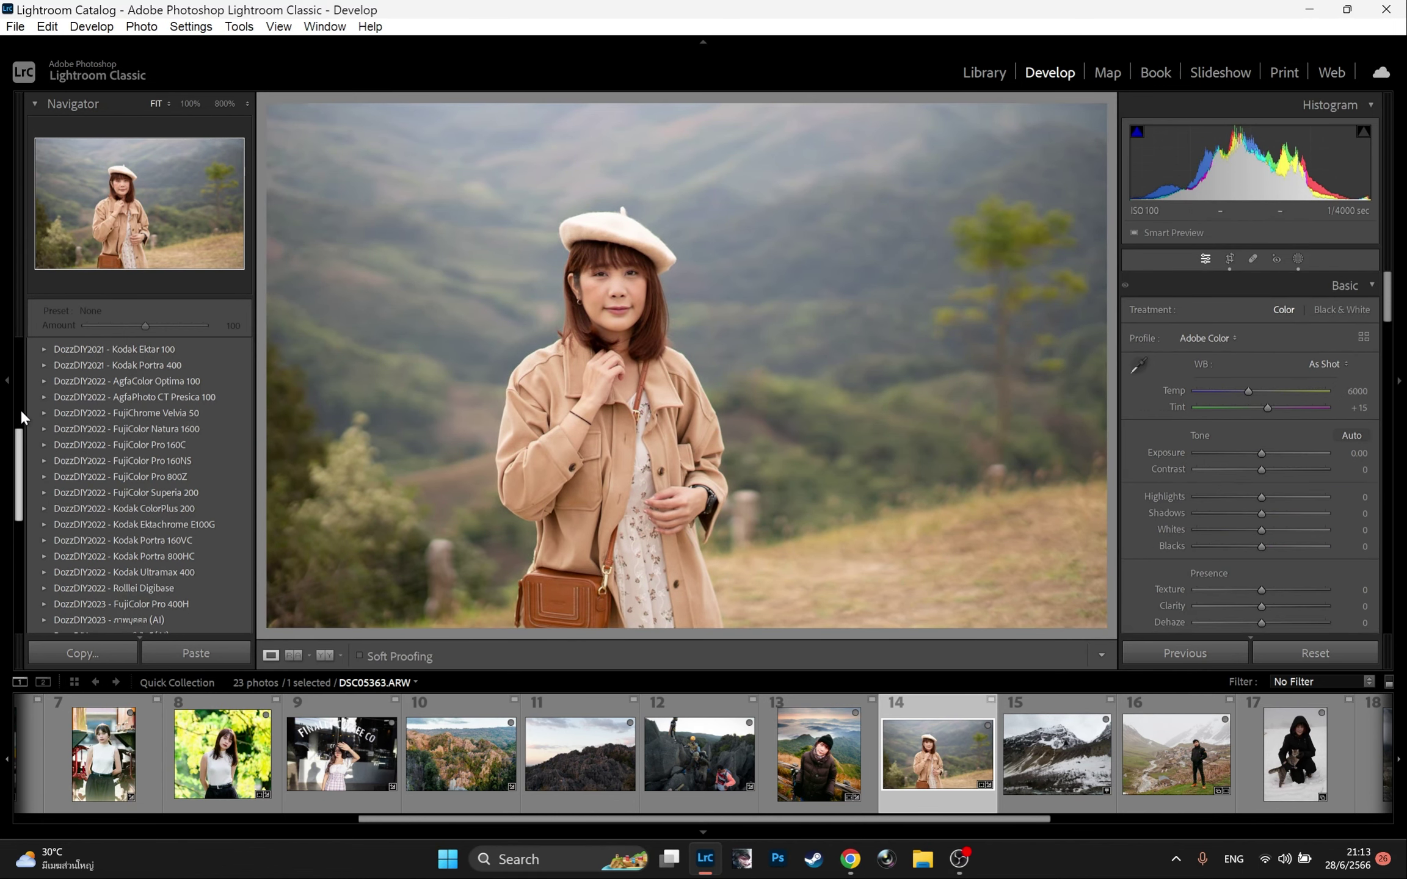
{"action": "left_click", "coordinate": [43, 397]}
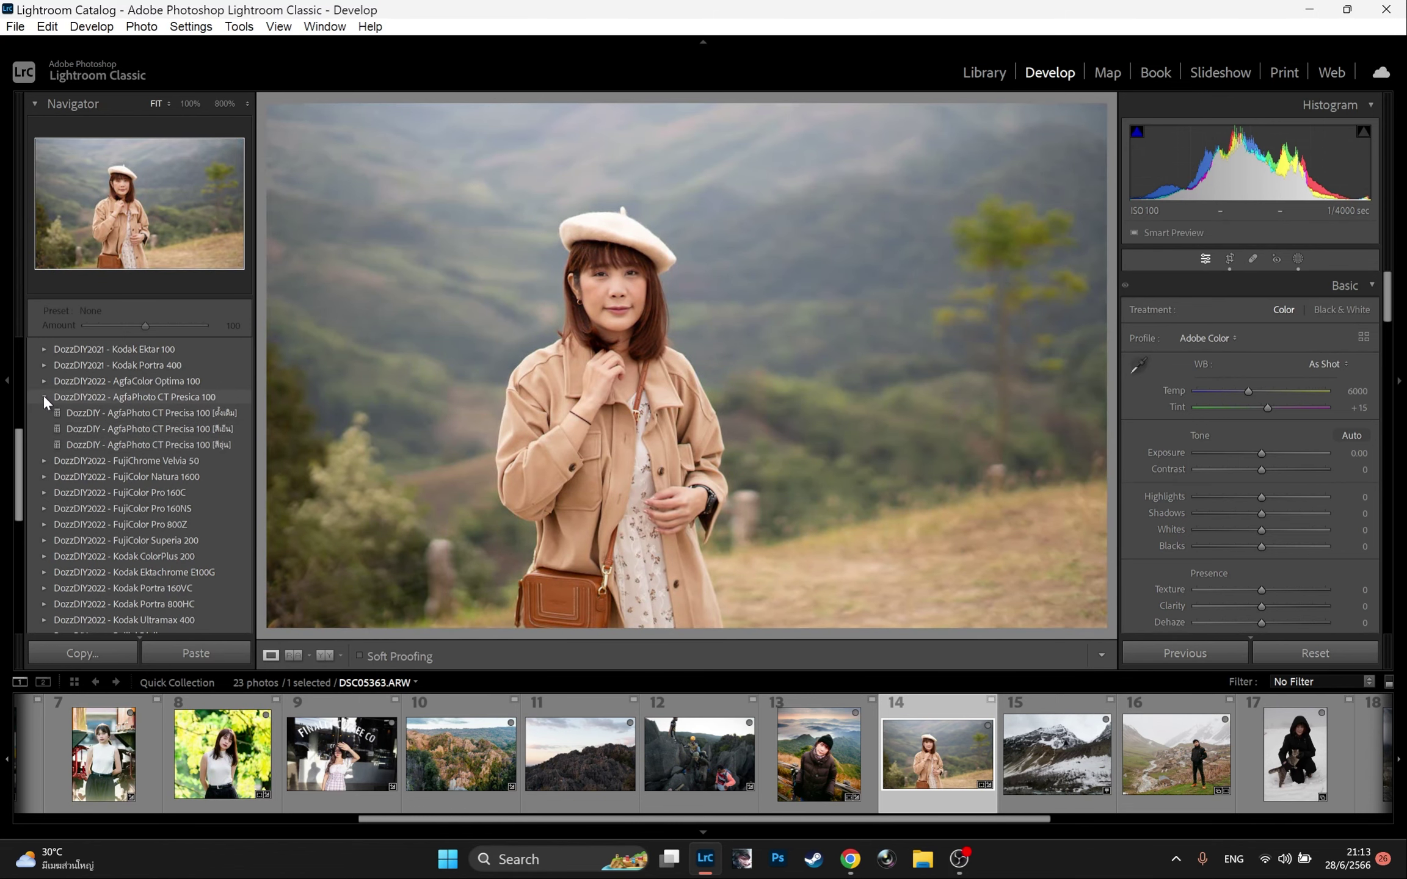
{"action": "left_click", "coordinate": [43, 396]}
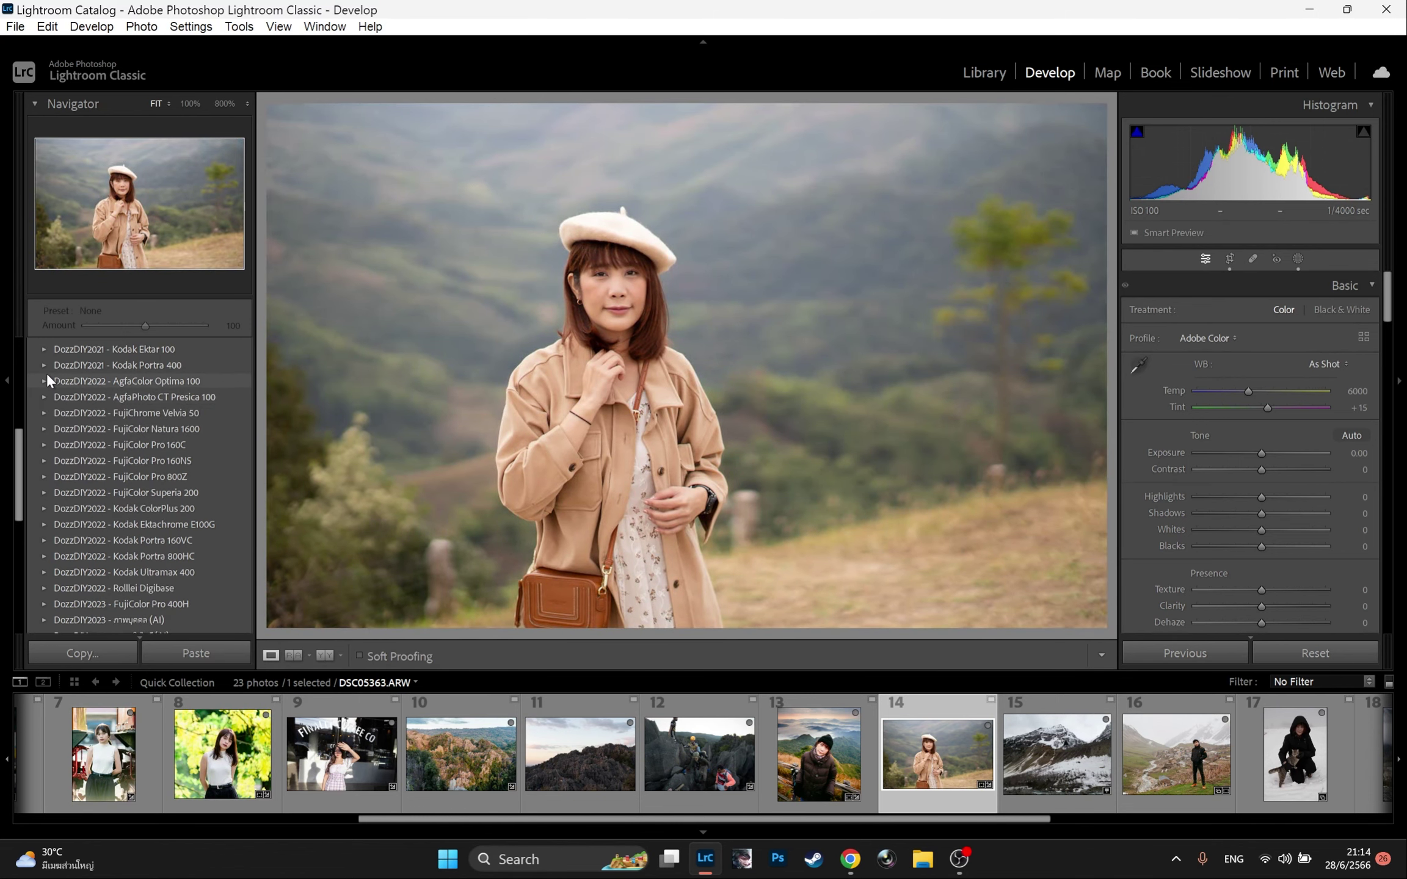
{"action": "left_click", "coordinate": [44, 382]}
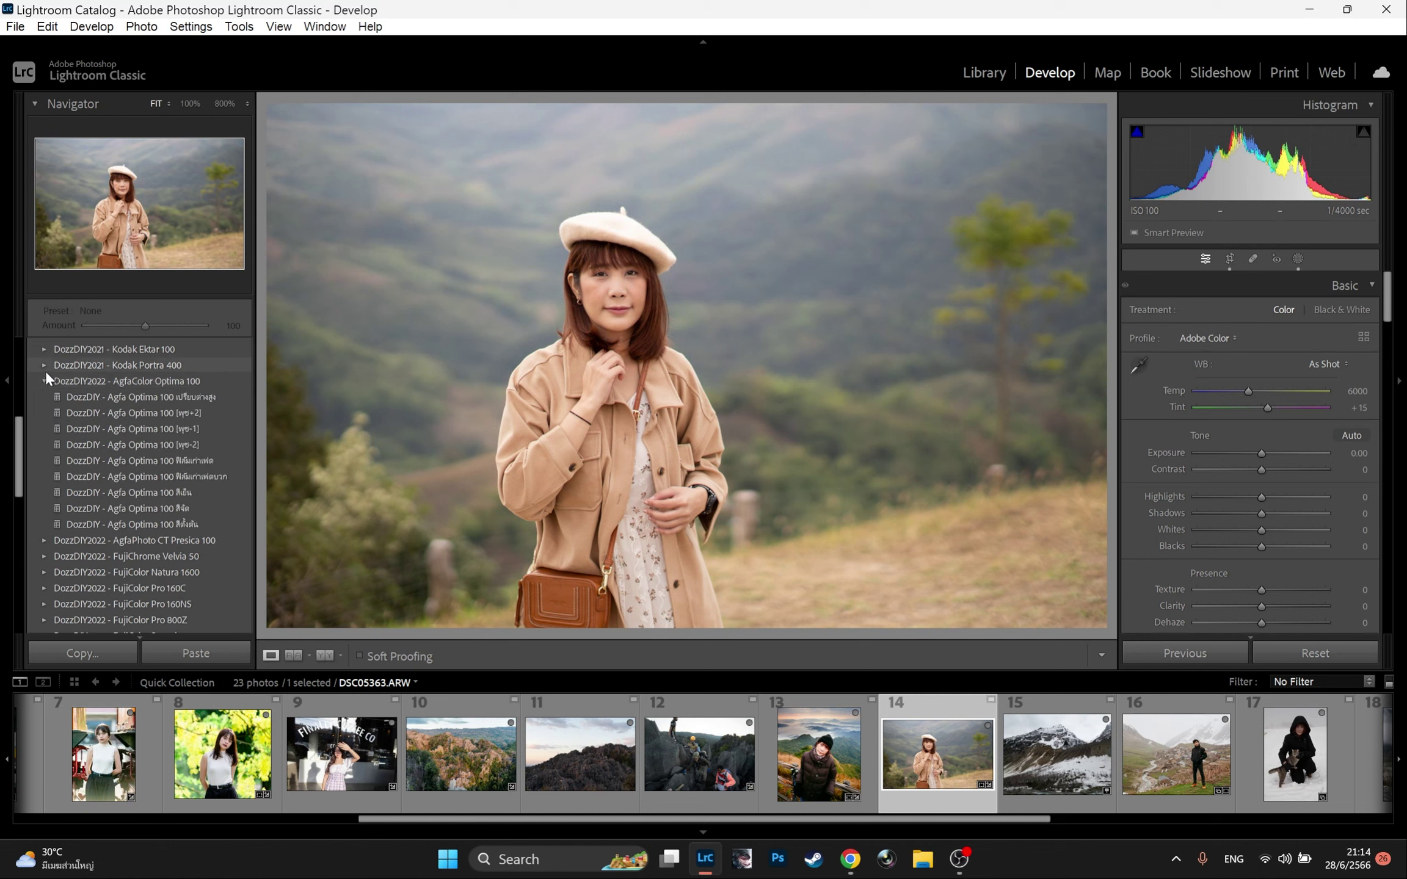
{"action": "left_click", "coordinate": [45, 375]}
{"action": "left_click", "coordinate": [44, 349]}
{"action": "left_click", "coordinate": [43, 349]}
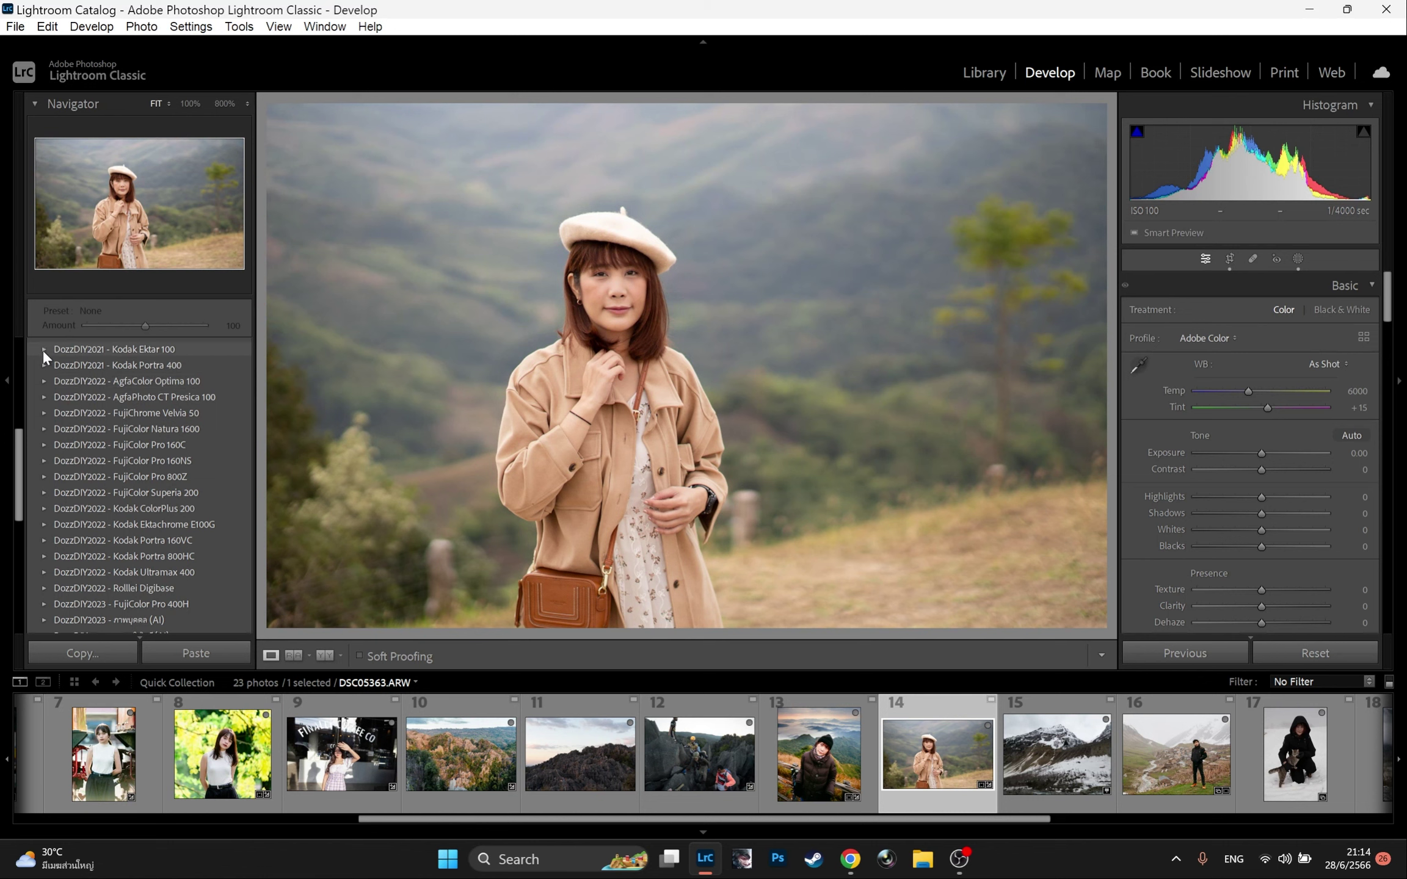
- Try the DozzDIY - FujiColor Superia 200 แบบ2 preset on the photo
{"action": "left_click", "coordinate": [43, 492]}
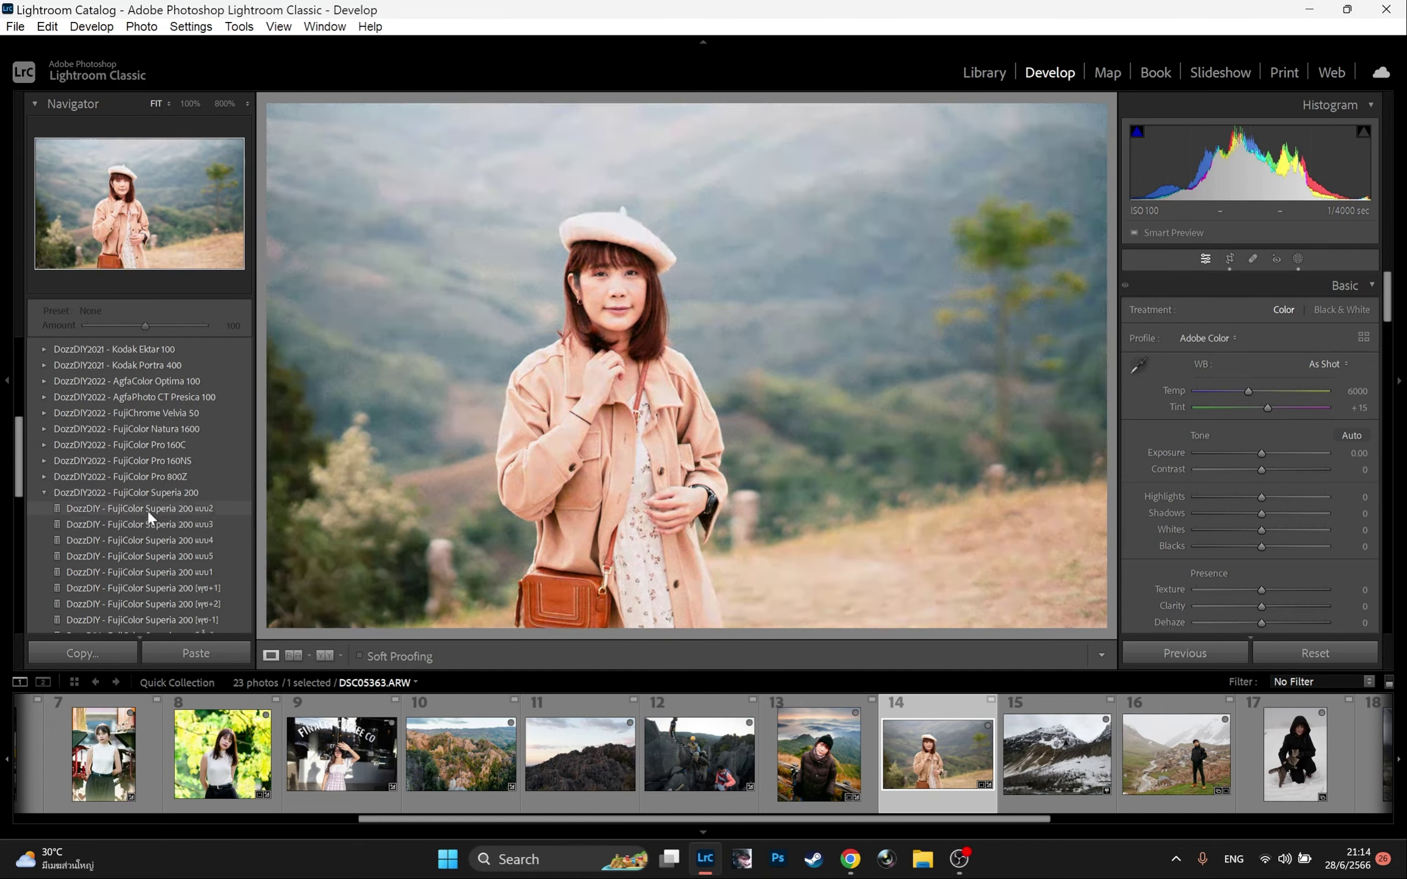
{"action": "left_click", "coordinate": [147, 510]}
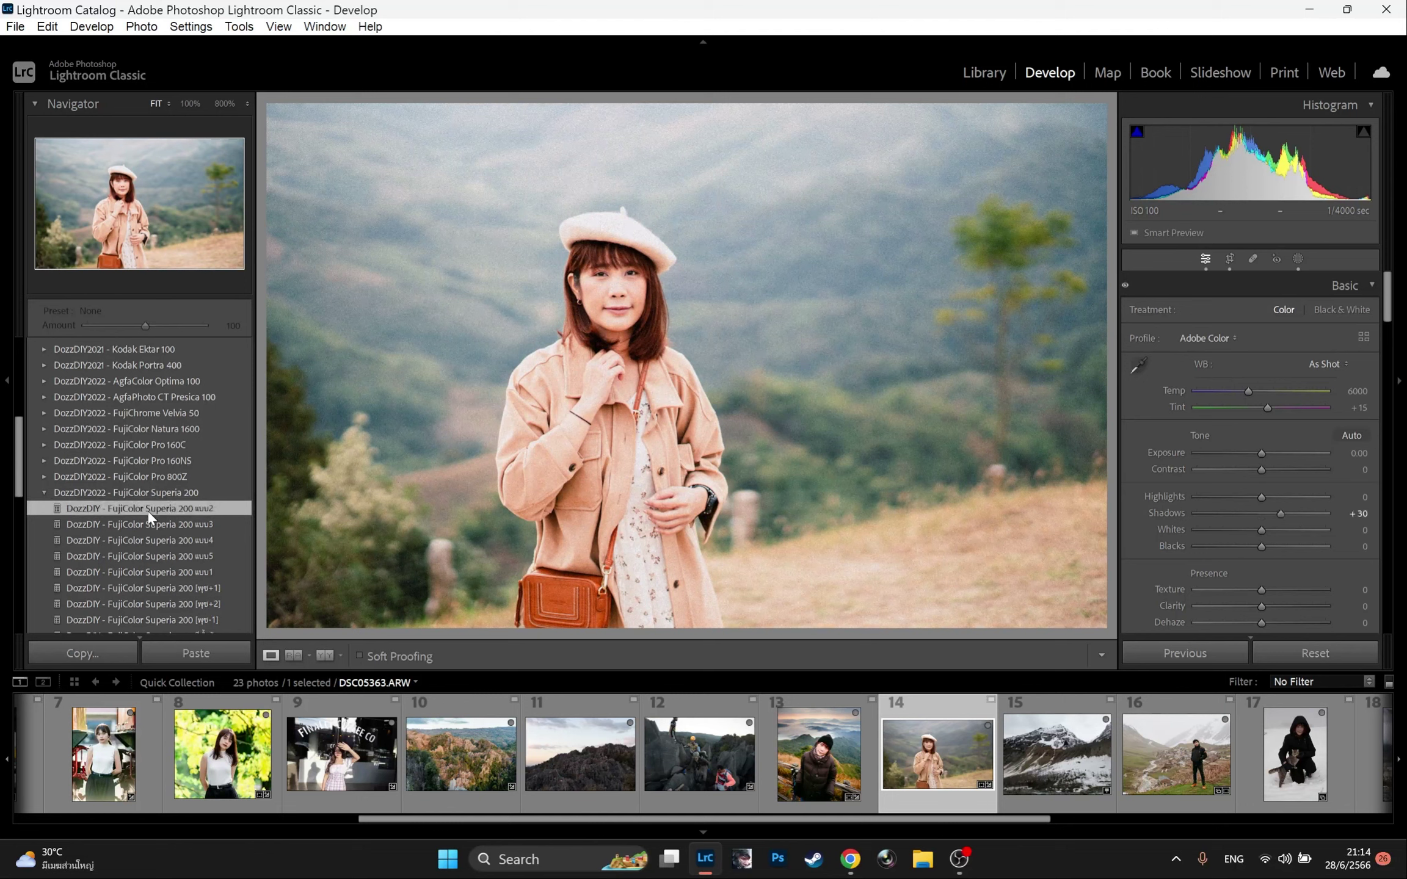
{"action": "left_click", "coordinate": [45, 492]}
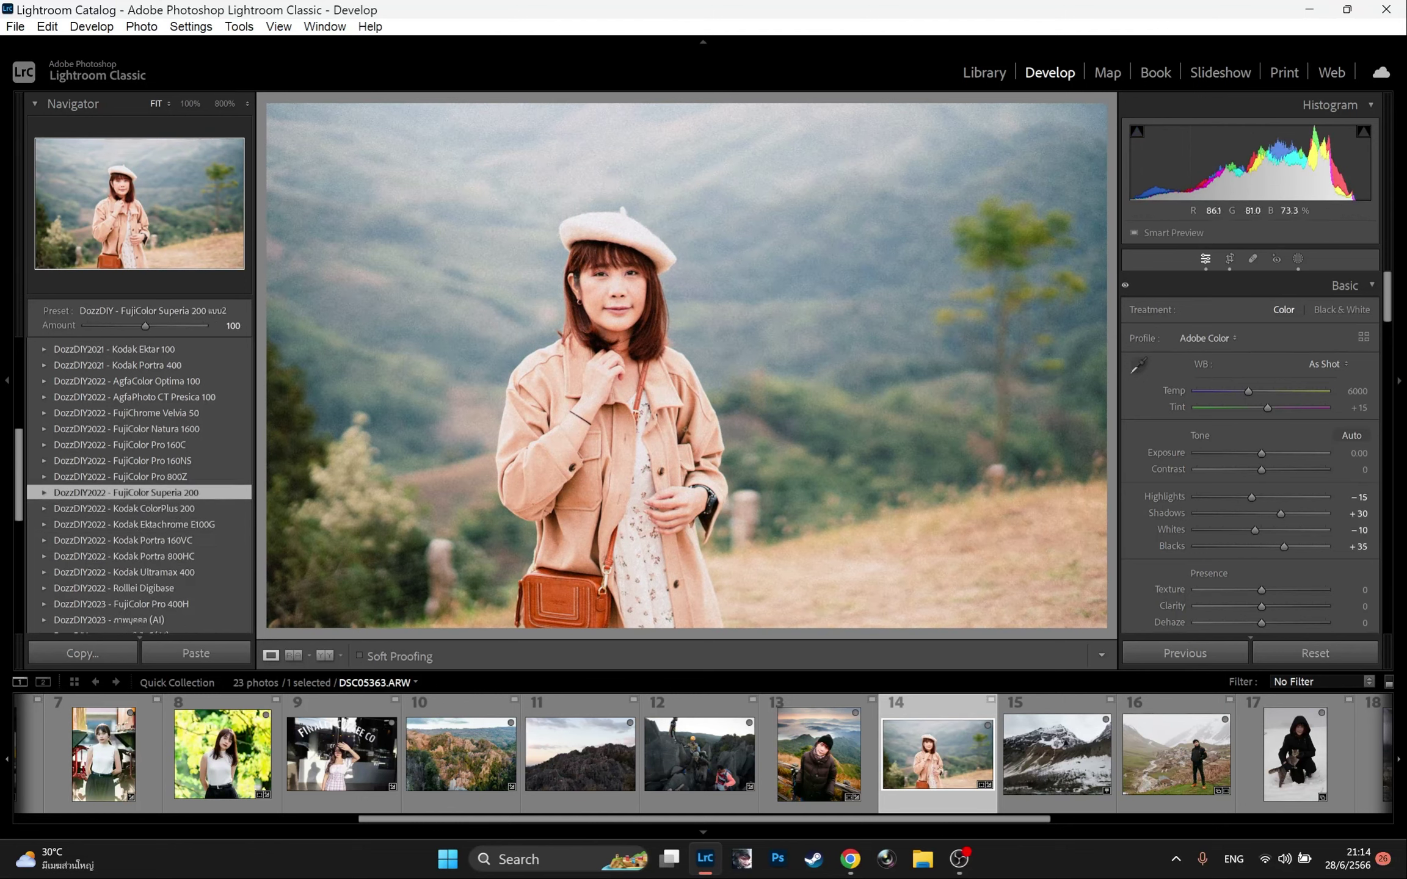
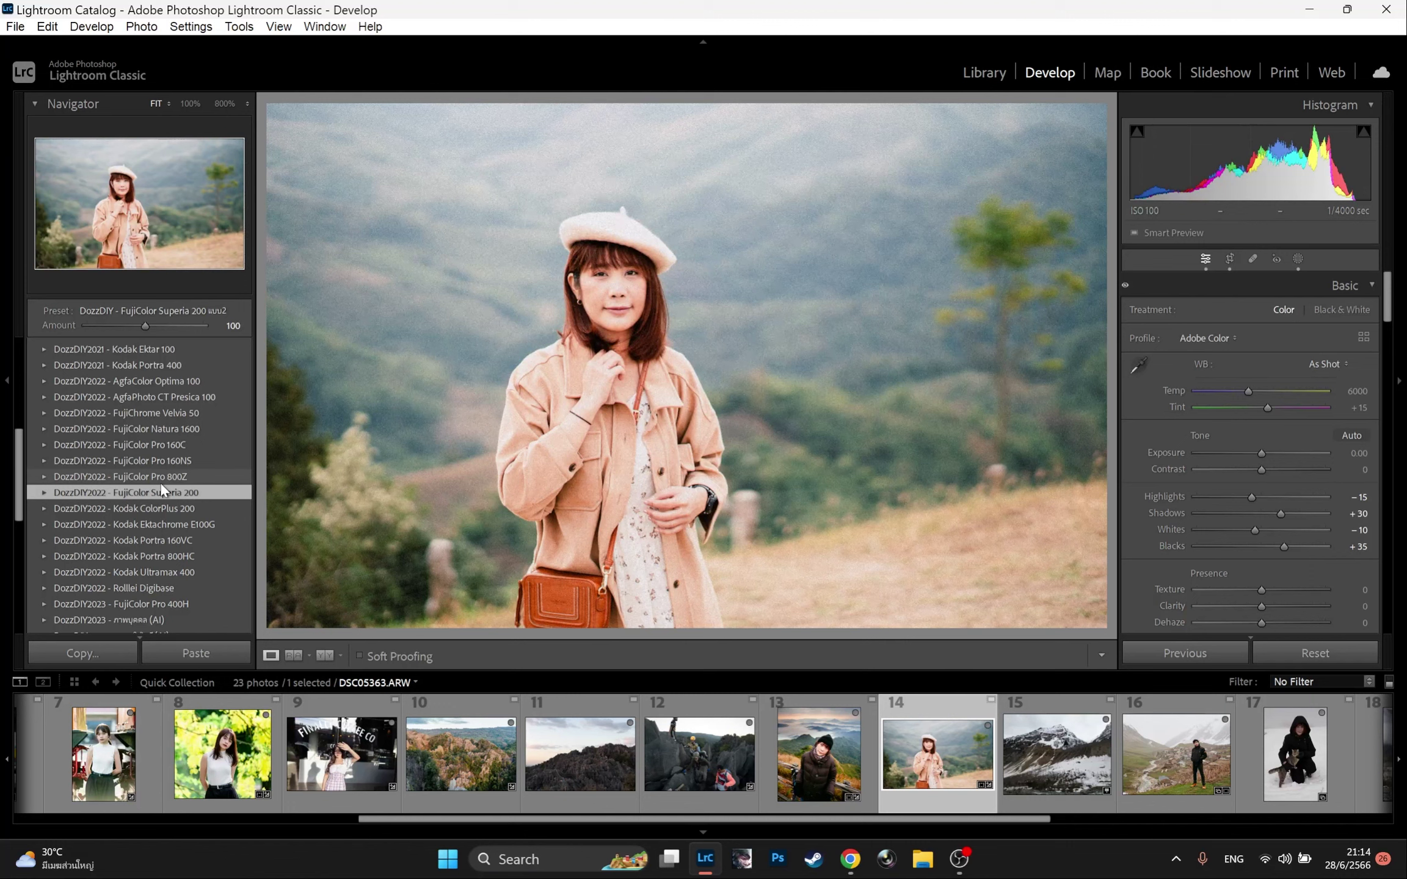
- Apply the DozzDIY - FujiColor Superia 200 แบบ5 preset and set the photo's highlights to -97
{"action": "left_click", "coordinate": [43, 493]}
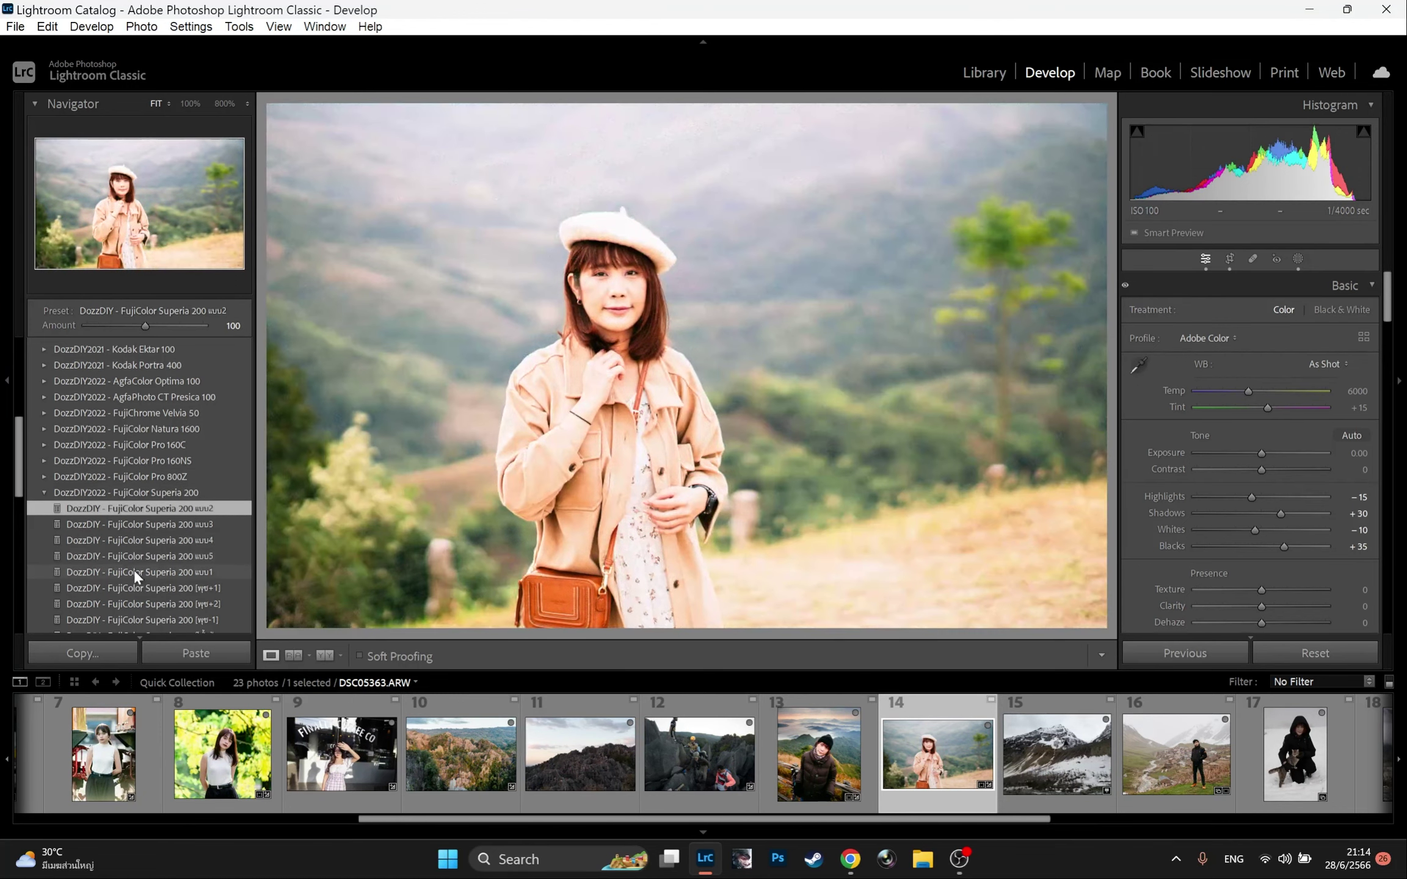
{"action": "left_click", "coordinate": [146, 556]}
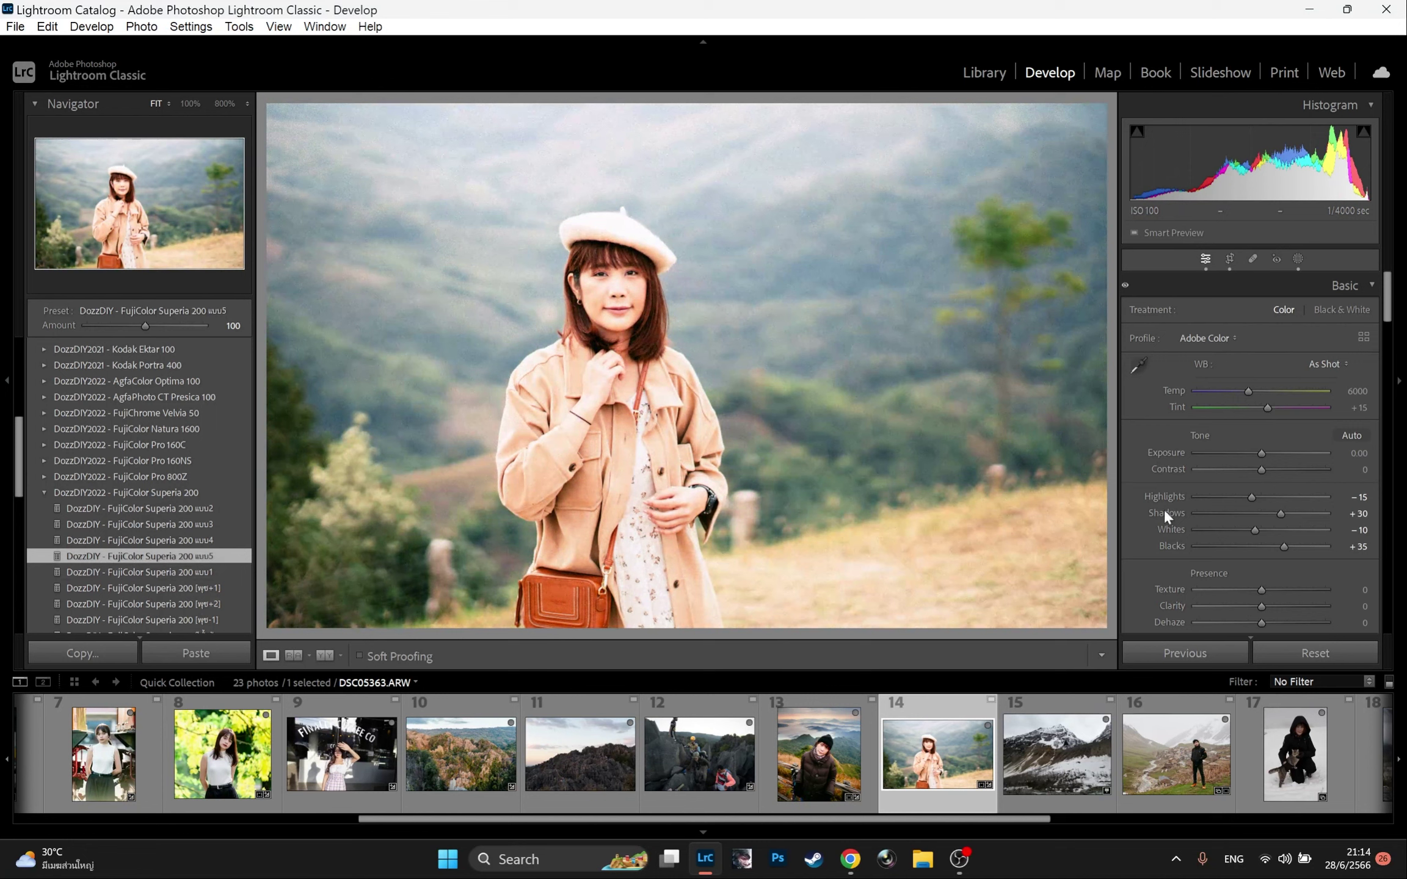
{"action": "left_click_drag", "start_coordinate": [1225, 496], "coordinate": [1199, 492]}
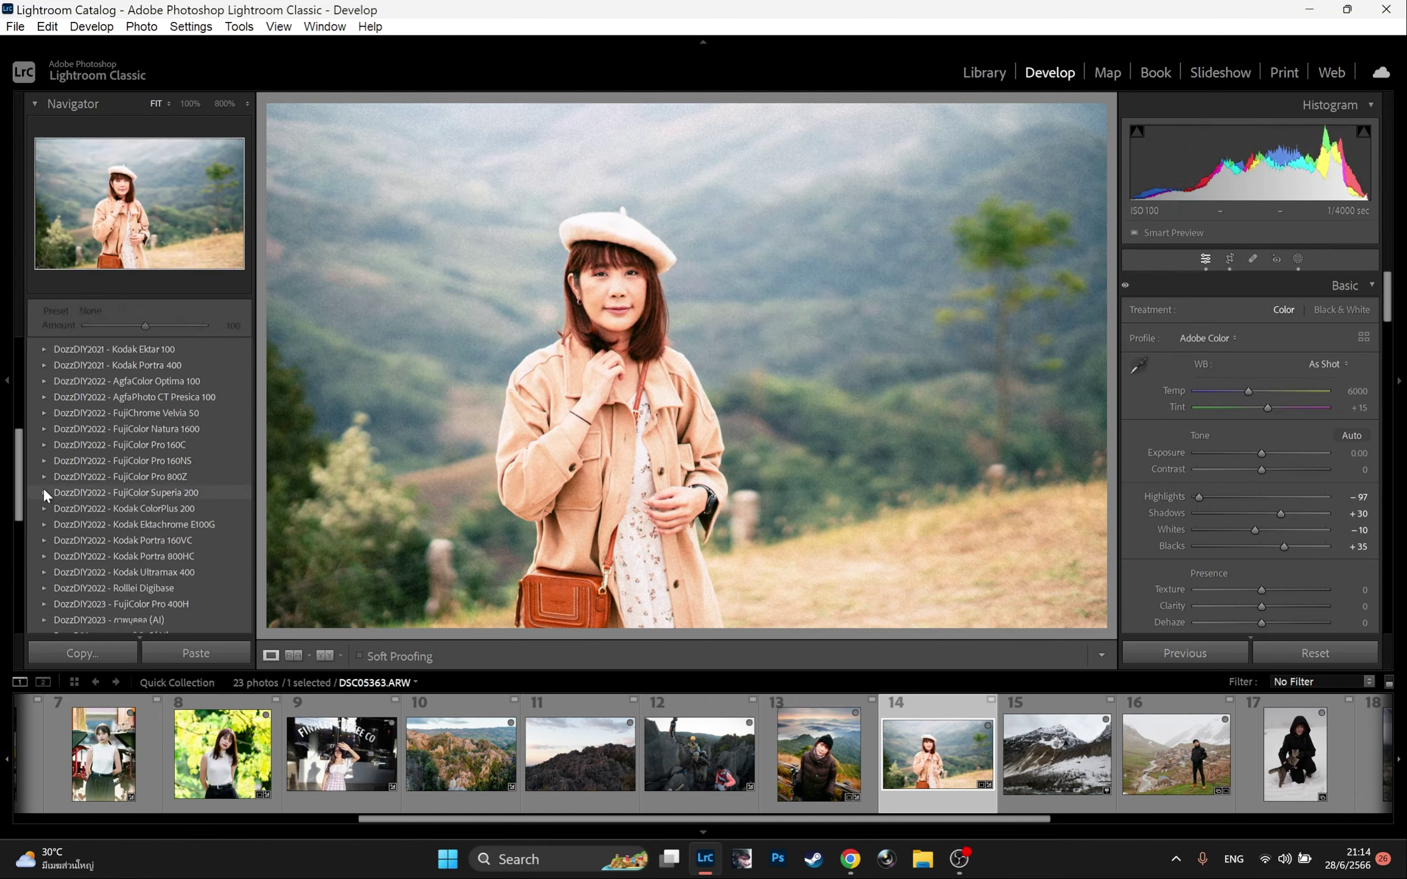
- Apply the DozzDIY(AI) - ประกายแววตา preset from the DozzDIY2023 - ภาพบุคคล (AI) group to the portrait
{"action": "scroll", "coordinate": [179, 481], "scroll_direction": "down", "scroll_amount": 8}
{"action": "scroll", "coordinate": [179, 482], "scroll_direction": "up", "scroll_amount": 4}
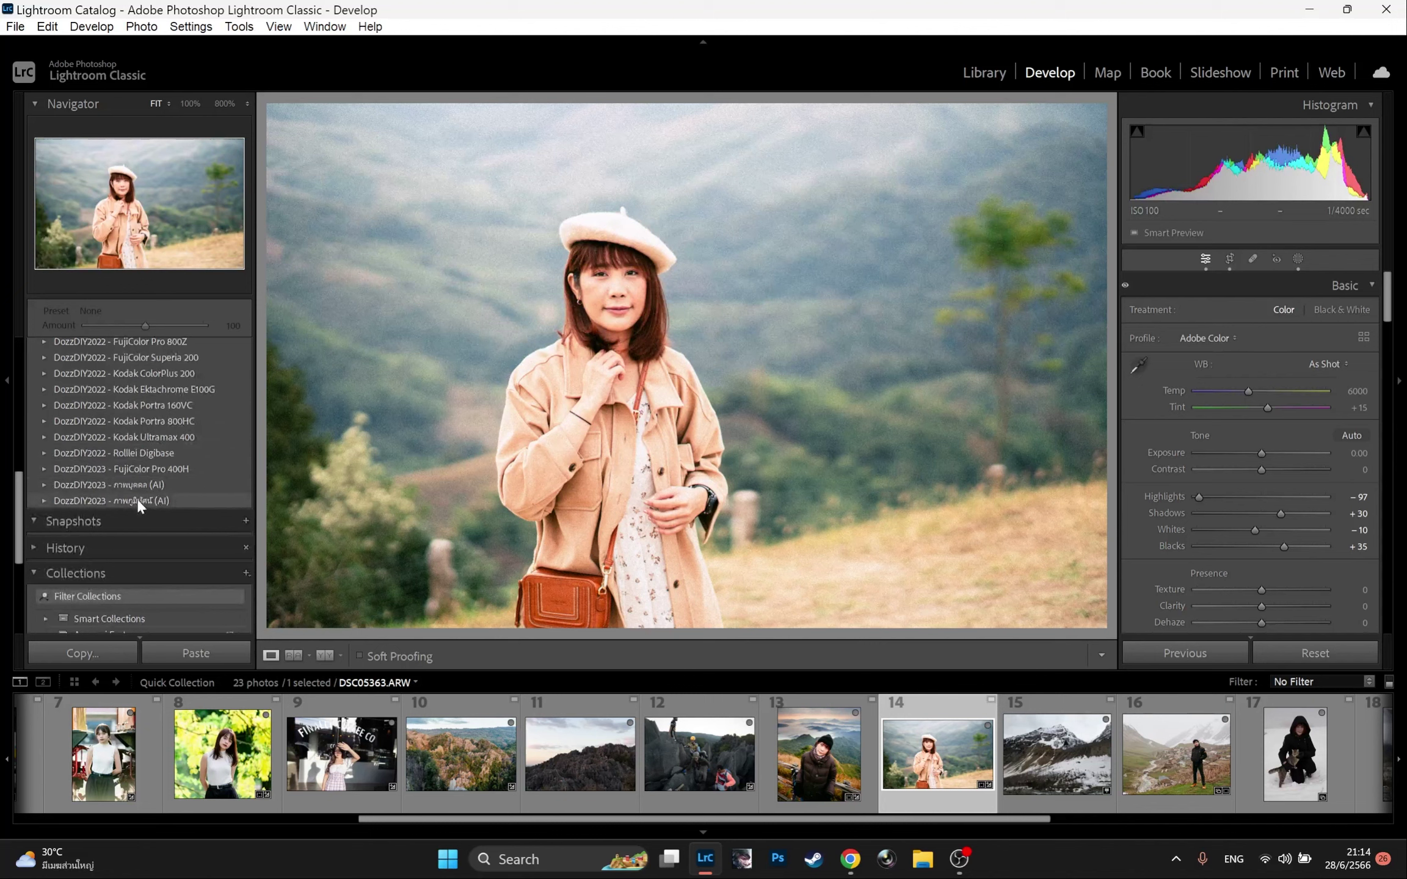
{"action": "left_click", "coordinate": [42, 484]}
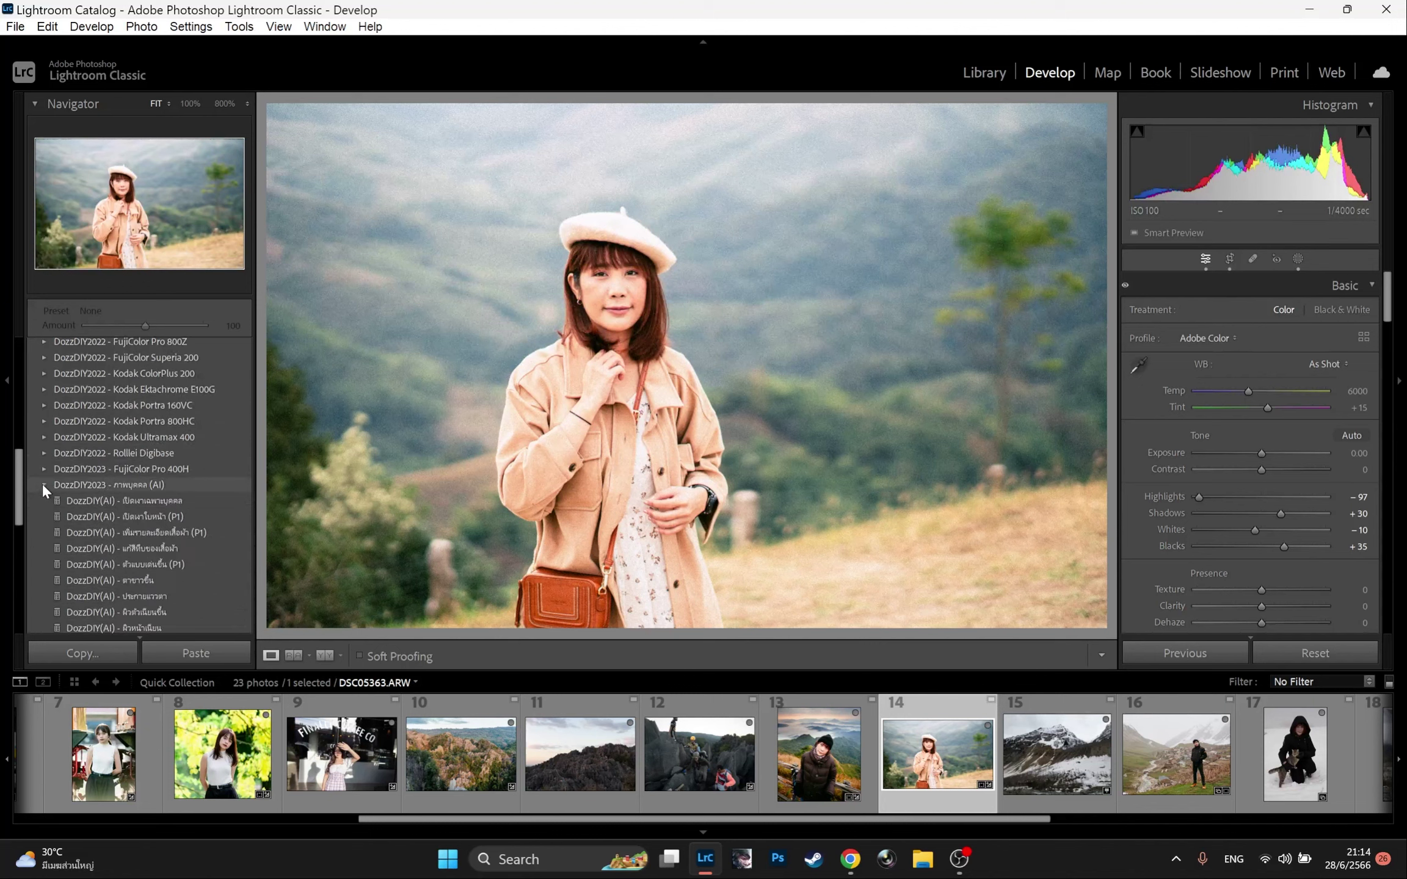
{"action": "scroll", "coordinate": [41, 482], "scroll_direction": "down", "scroll_amount": 4}
{"action": "left_click", "coordinate": [82, 530]}
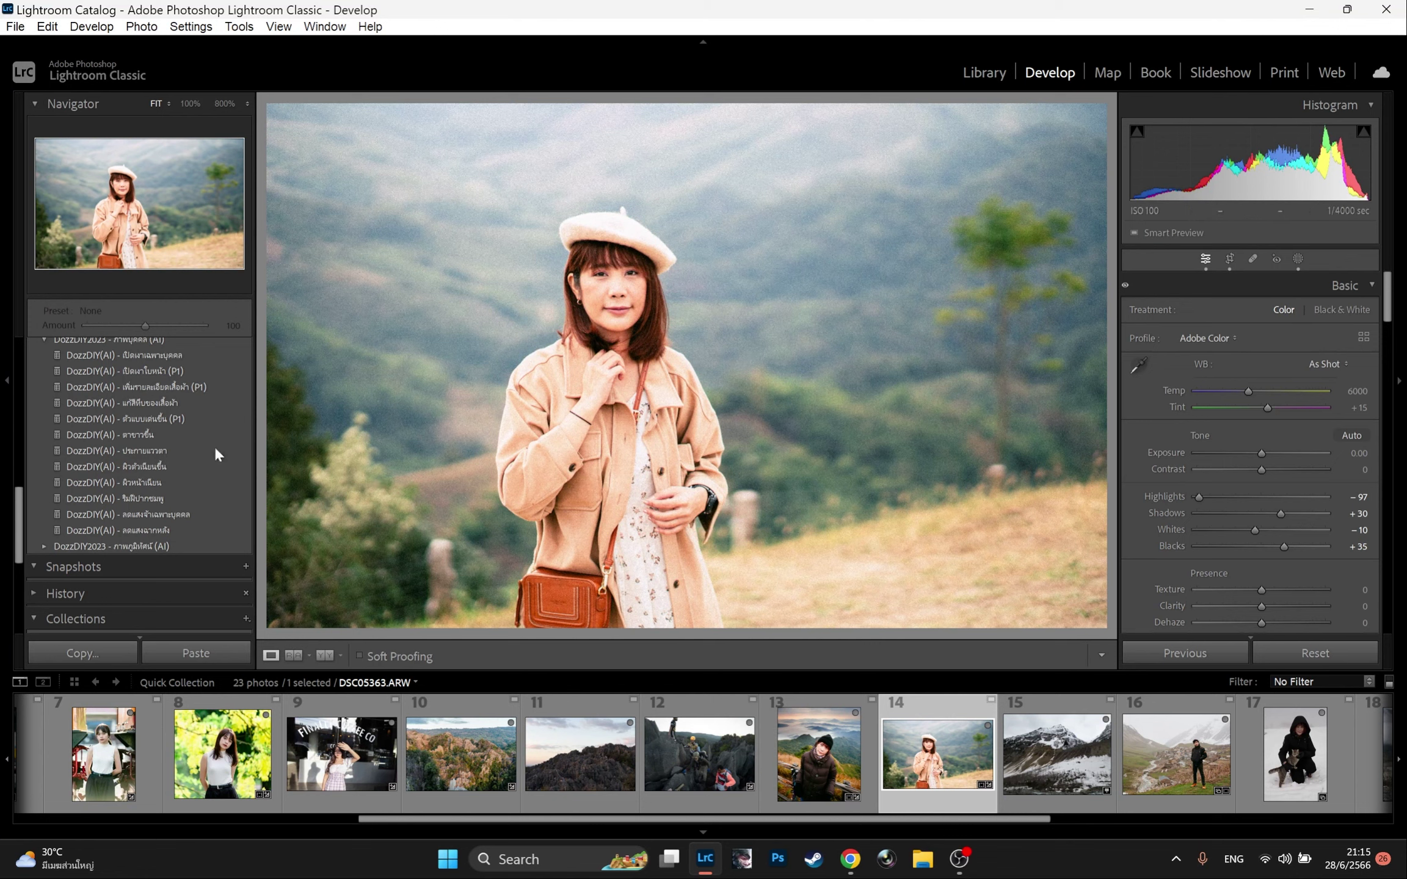
{"action": "left_click", "coordinate": [151, 452]}
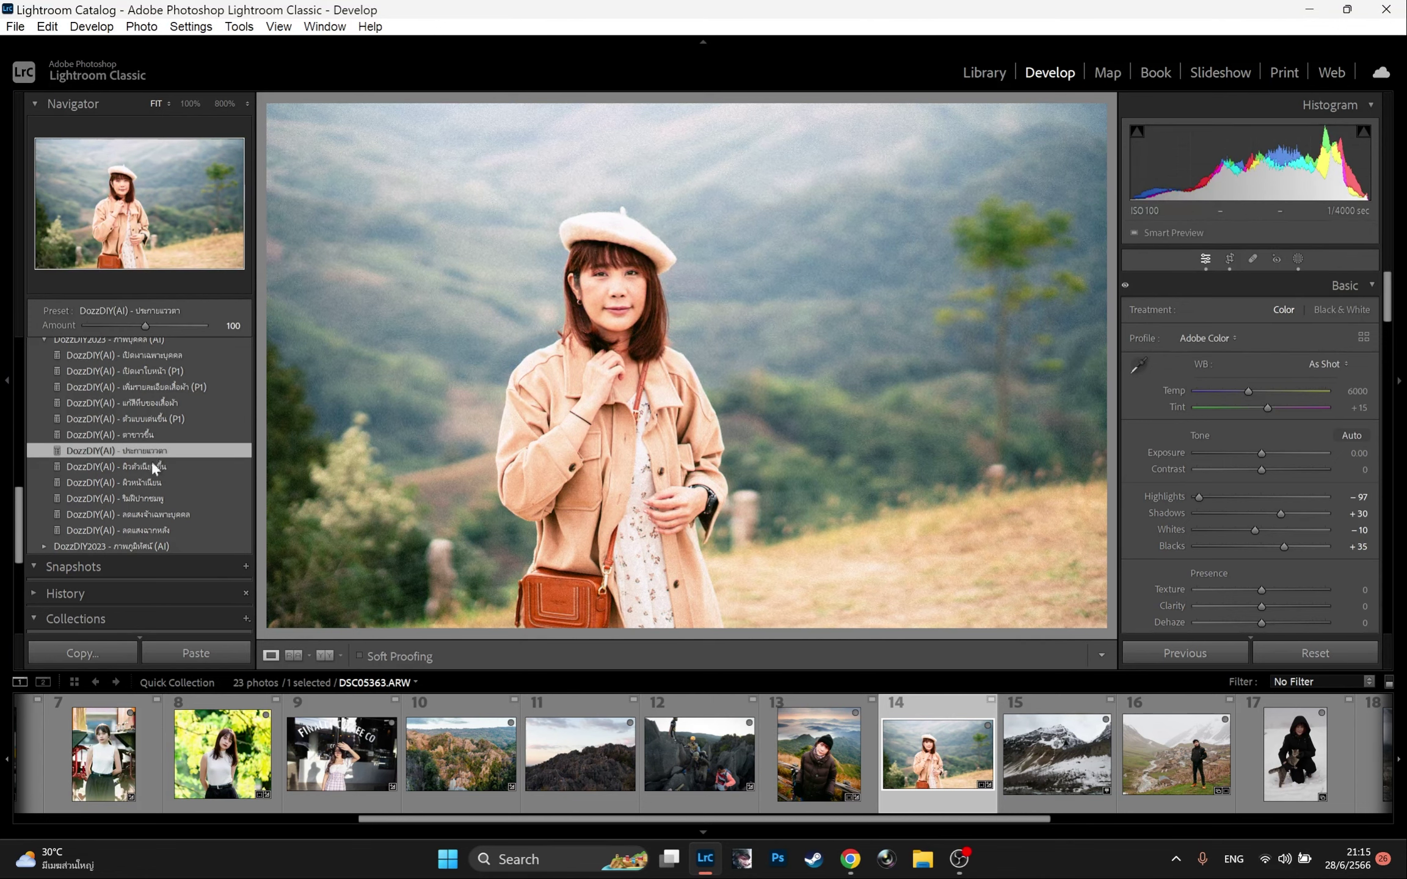
- Apply the DozzDIY(Area) - ลดแสงจ้าทั้งภาพ preset from the DozzDIY2023 - ภาพภูมิทัศน์ (AI) group with its amount at 65
{"action": "left_click", "coordinate": [43, 339]}
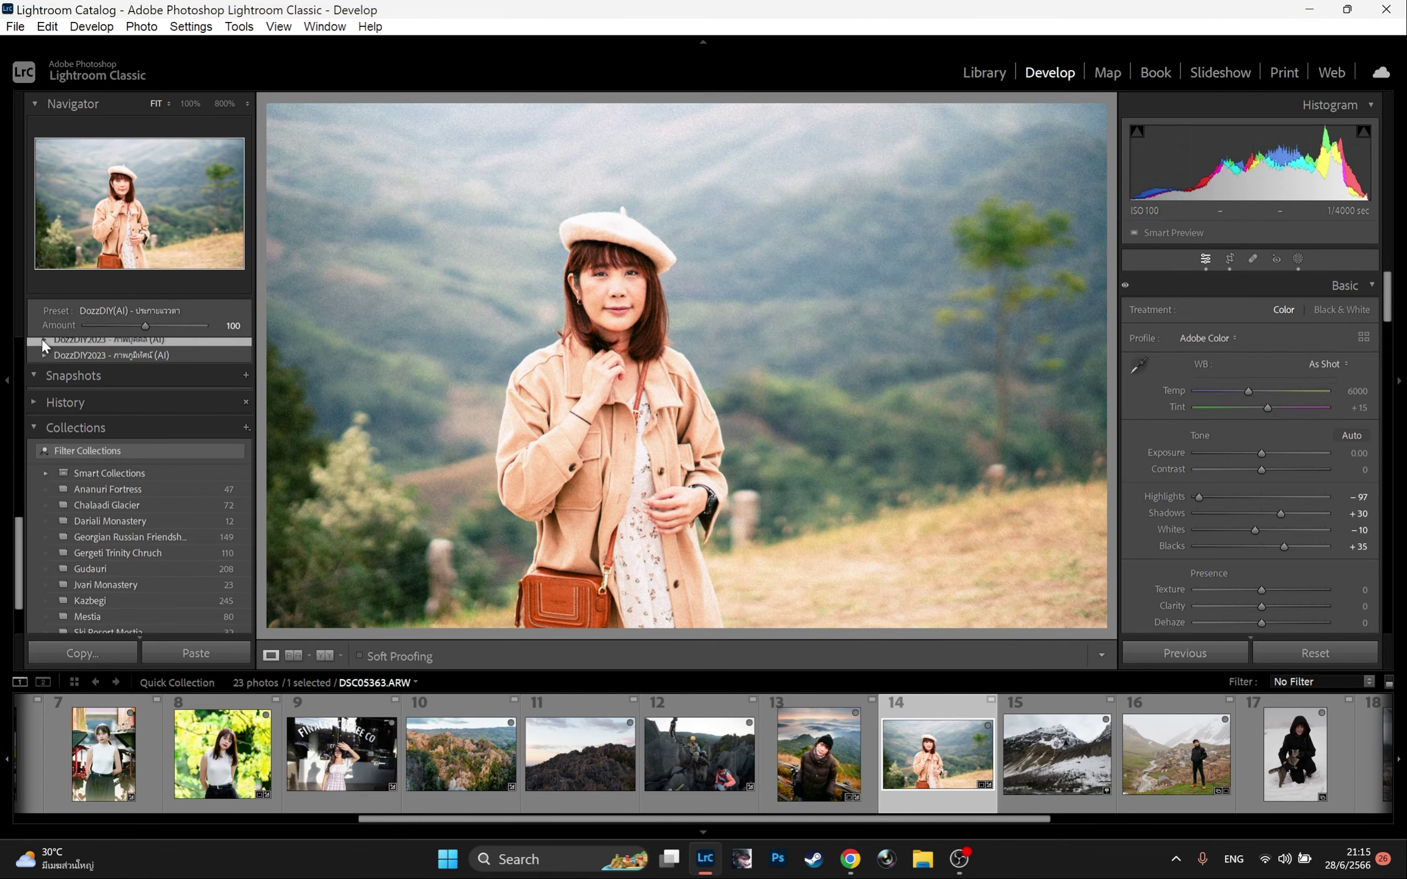
{"action": "left_click", "coordinate": [44, 355]}
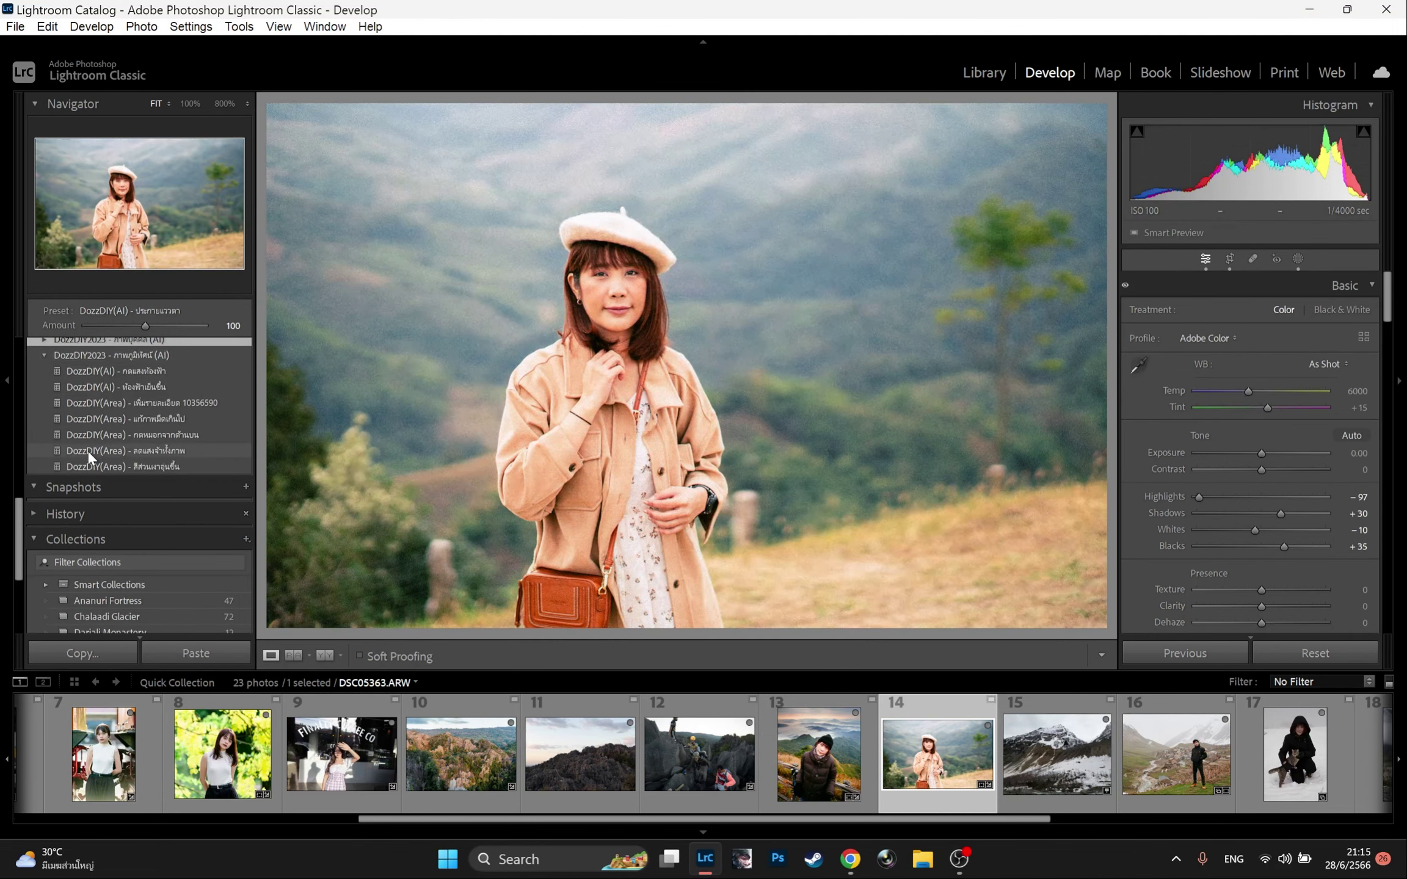
{"action": "left_click", "coordinate": [87, 450]}
{"action": "left_click_drag", "start_coordinate": [145, 324], "coordinate": [125, 324]}
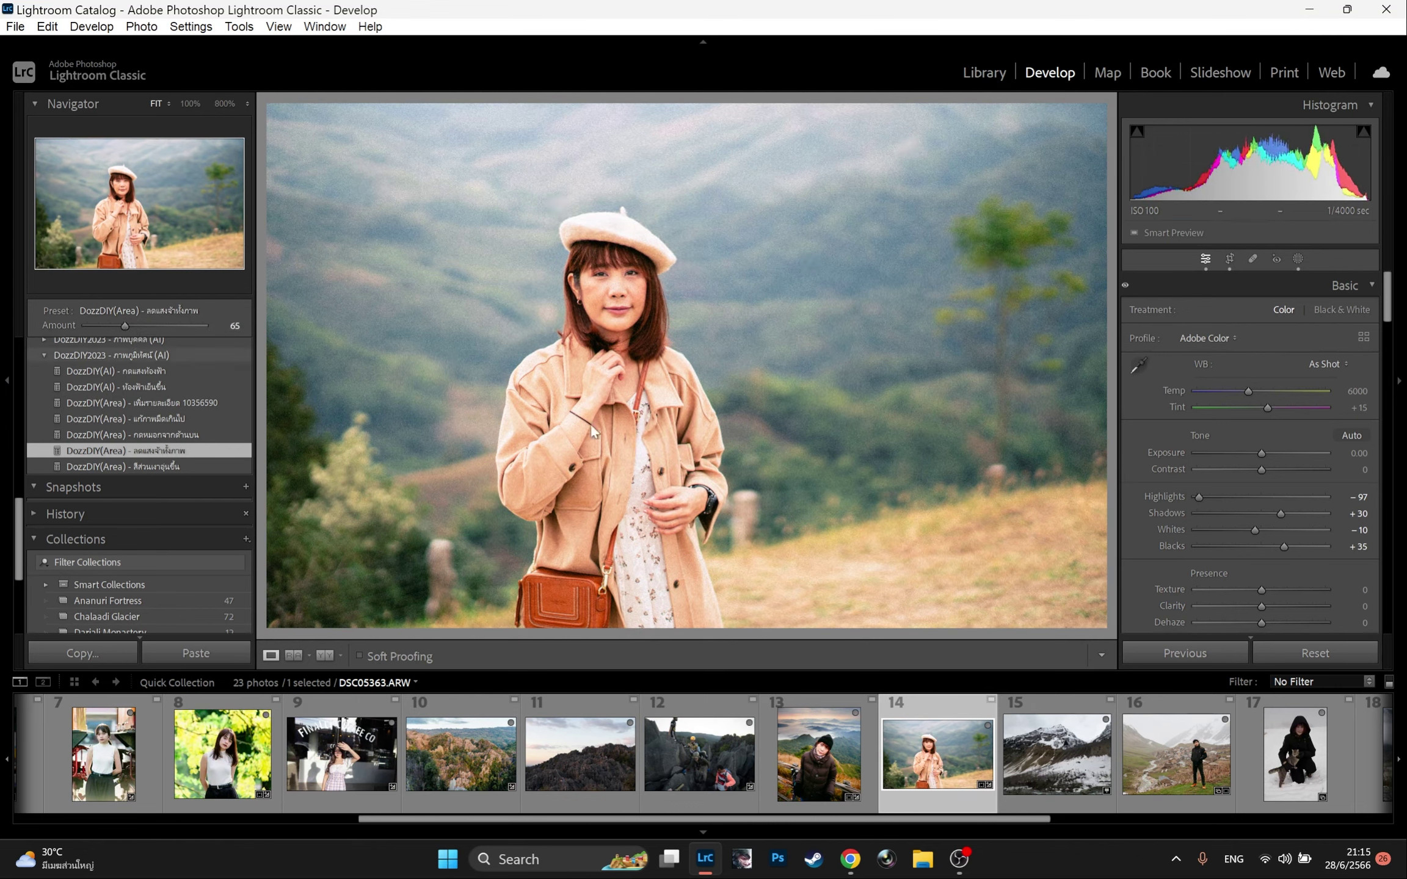
- Sample the white balance from the woman's floral dress and set the temperature to 5234
{"action": "left_click", "coordinate": [1140, 367]}
{"action": "left_click", "coordinate": [631, 548]}
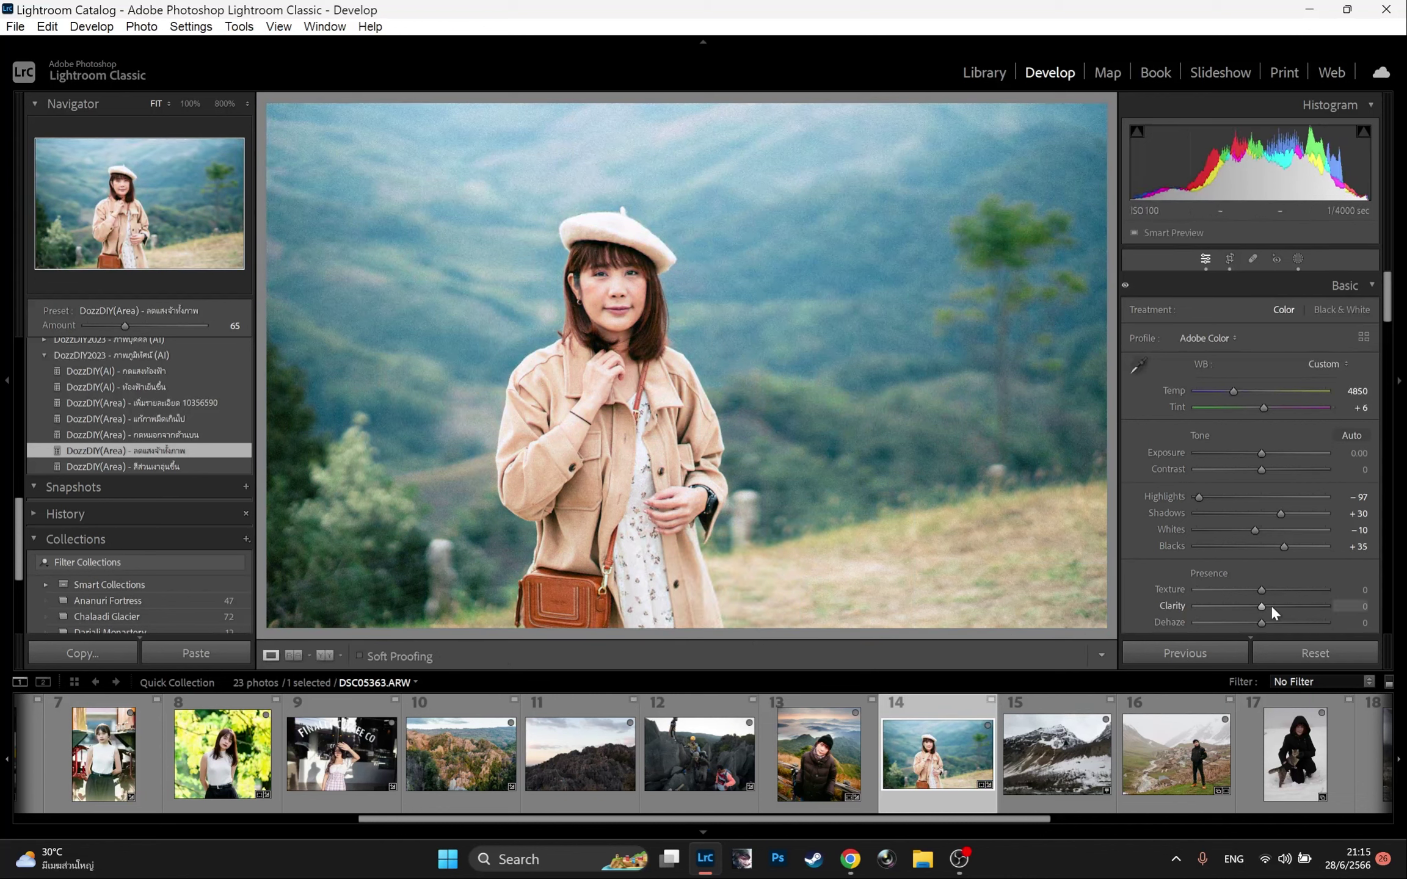
{"action": "left_click_drag", "start_coordinate": [1231, 395], "coordinate": [1237, 391]}
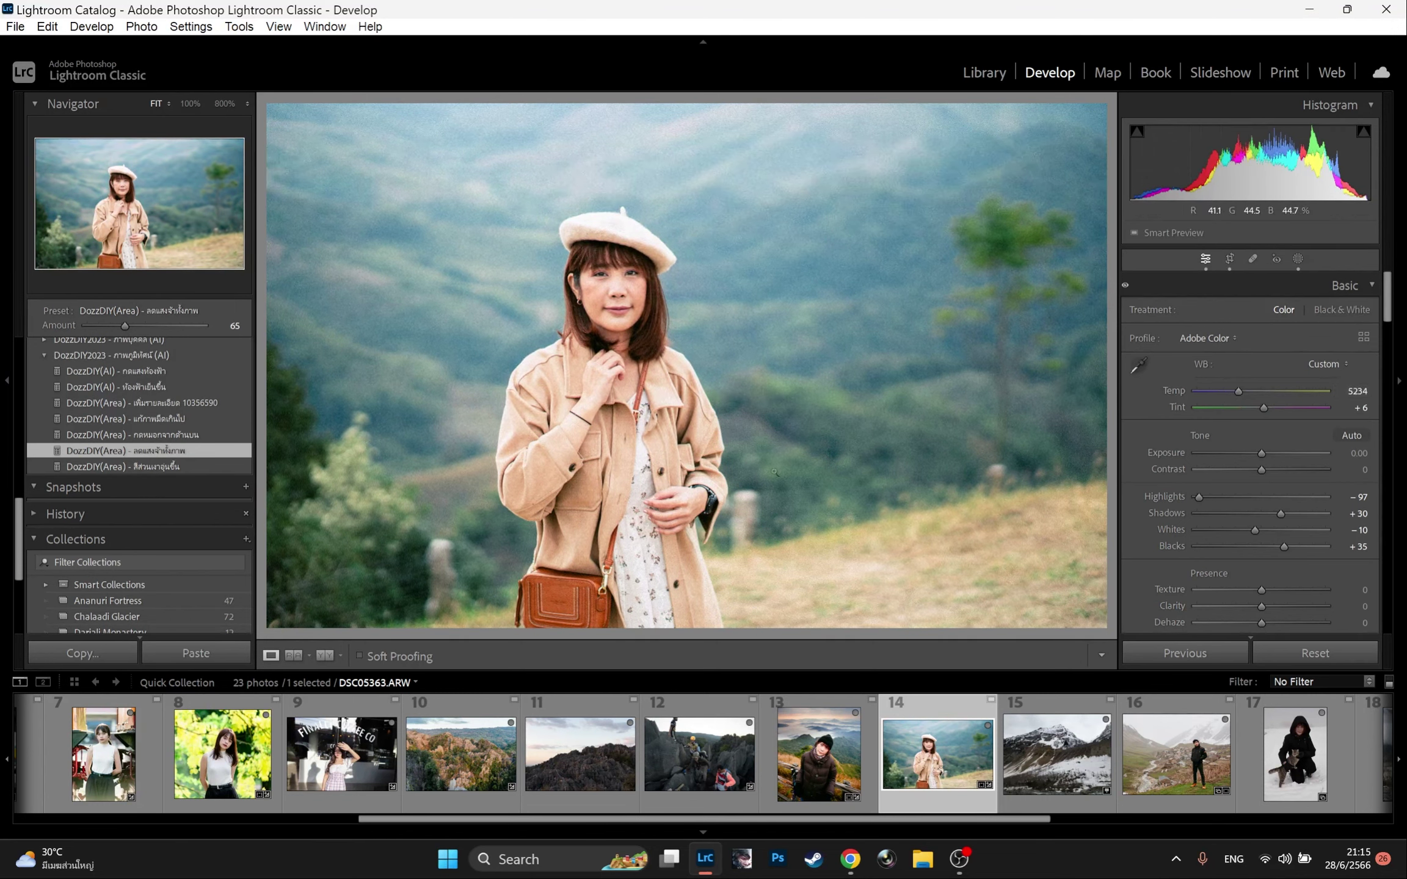
- Compare the edited portrait with its original version several times
{"action": "key", "text": "backslash"}
{"action": "key", "text": "backslash"}
{"action": "key", "text": "backslash"}
{"action": "key", "text": "backslash"}
{"action": "key", "text": "backslash"}
{"action": "key", "text": "backslash"}
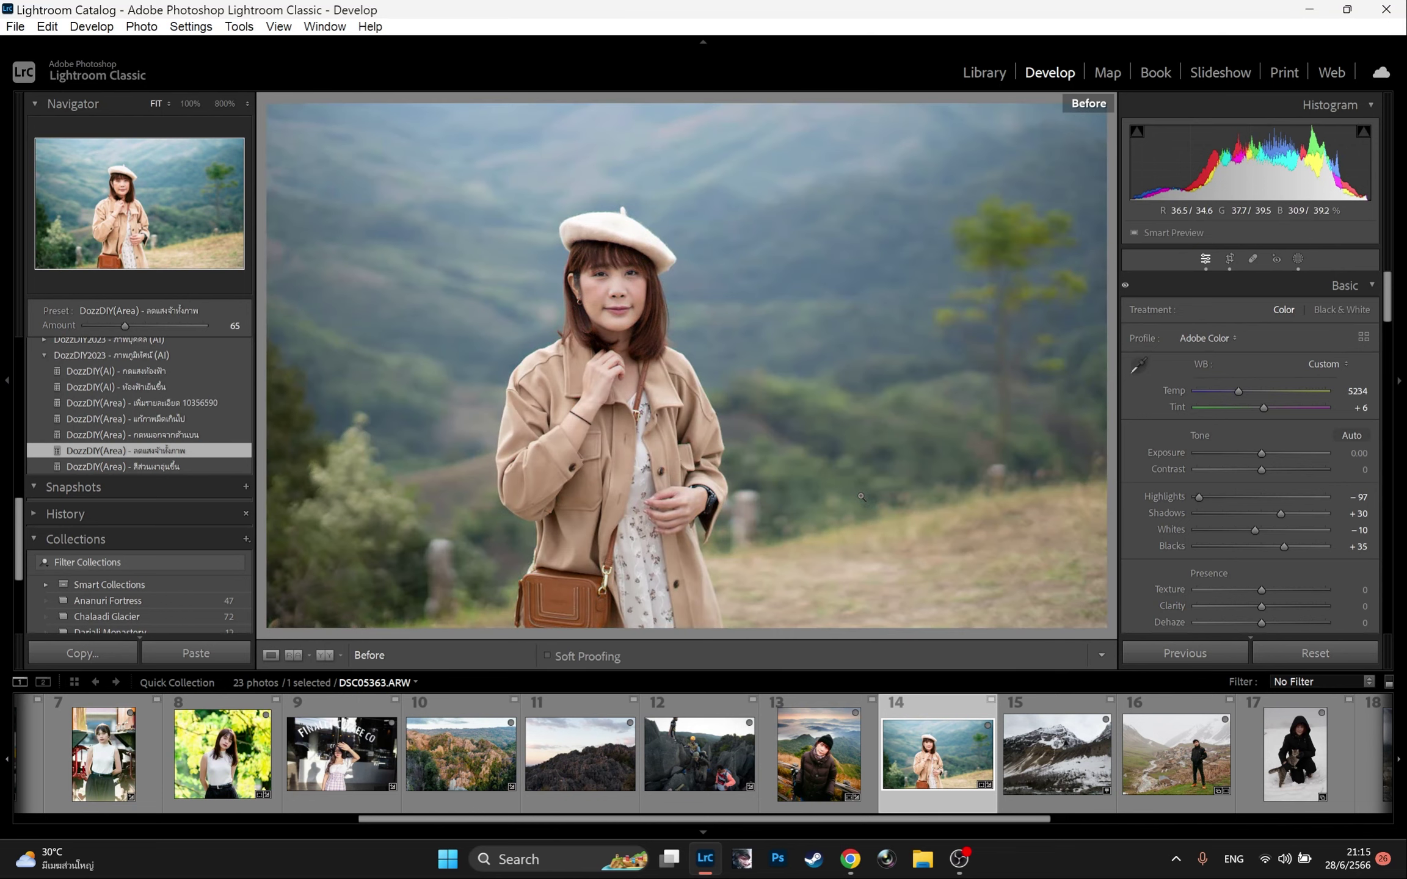
{"action": "key", "text": "backslash"}
{"action": "key", "text": "backslash"}
{"action": "key", "text": "backslash"}
- Switch to DJI_0398.DNG, hide the filmstrip and collapse the landscape AI preset group
{"action": "left_click", "coordinate": [1055, 751]}
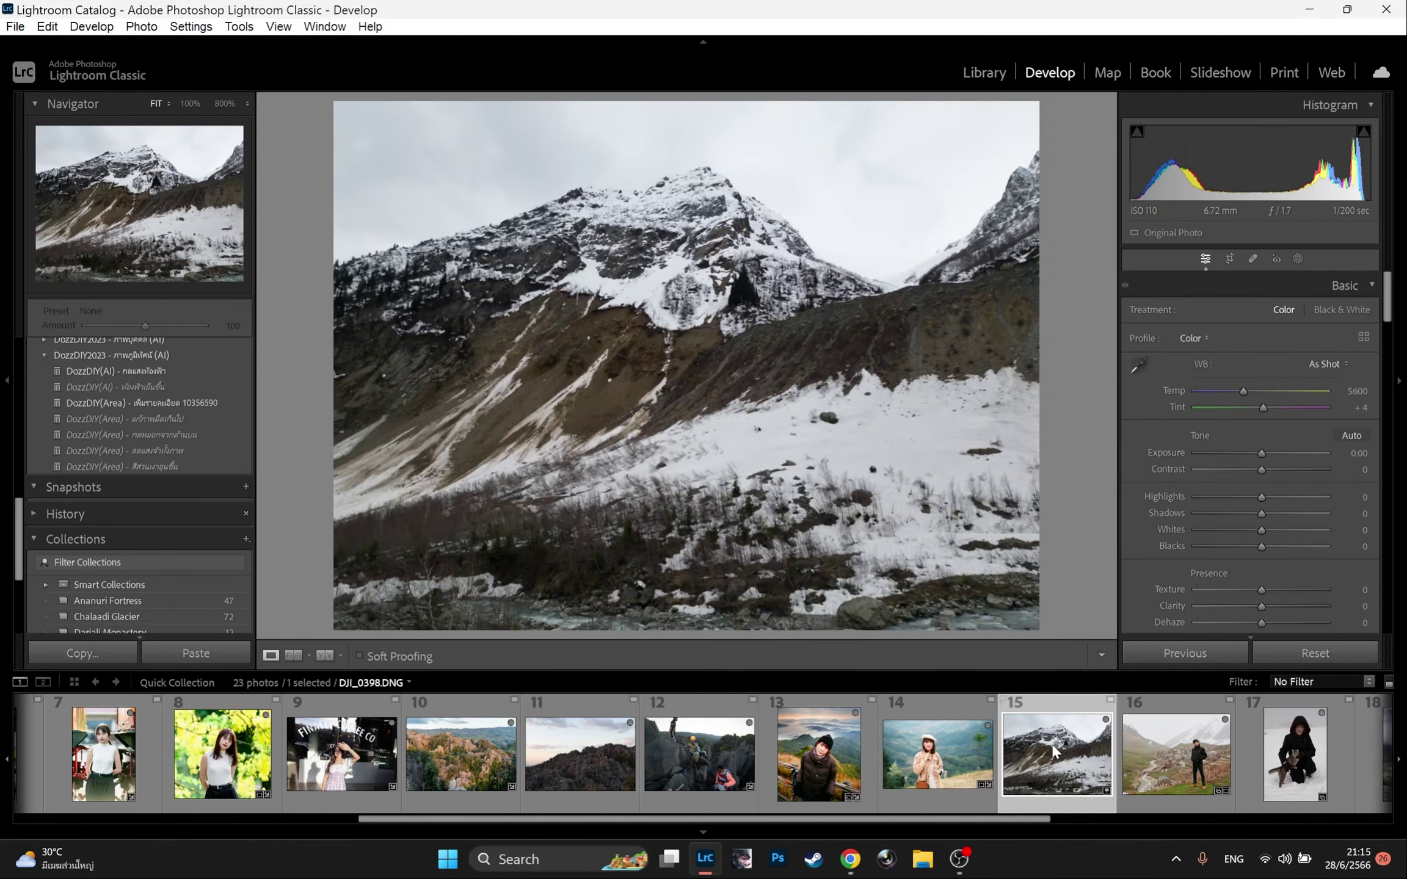
{"action": "left_click", "coordinate": [705, 829]}
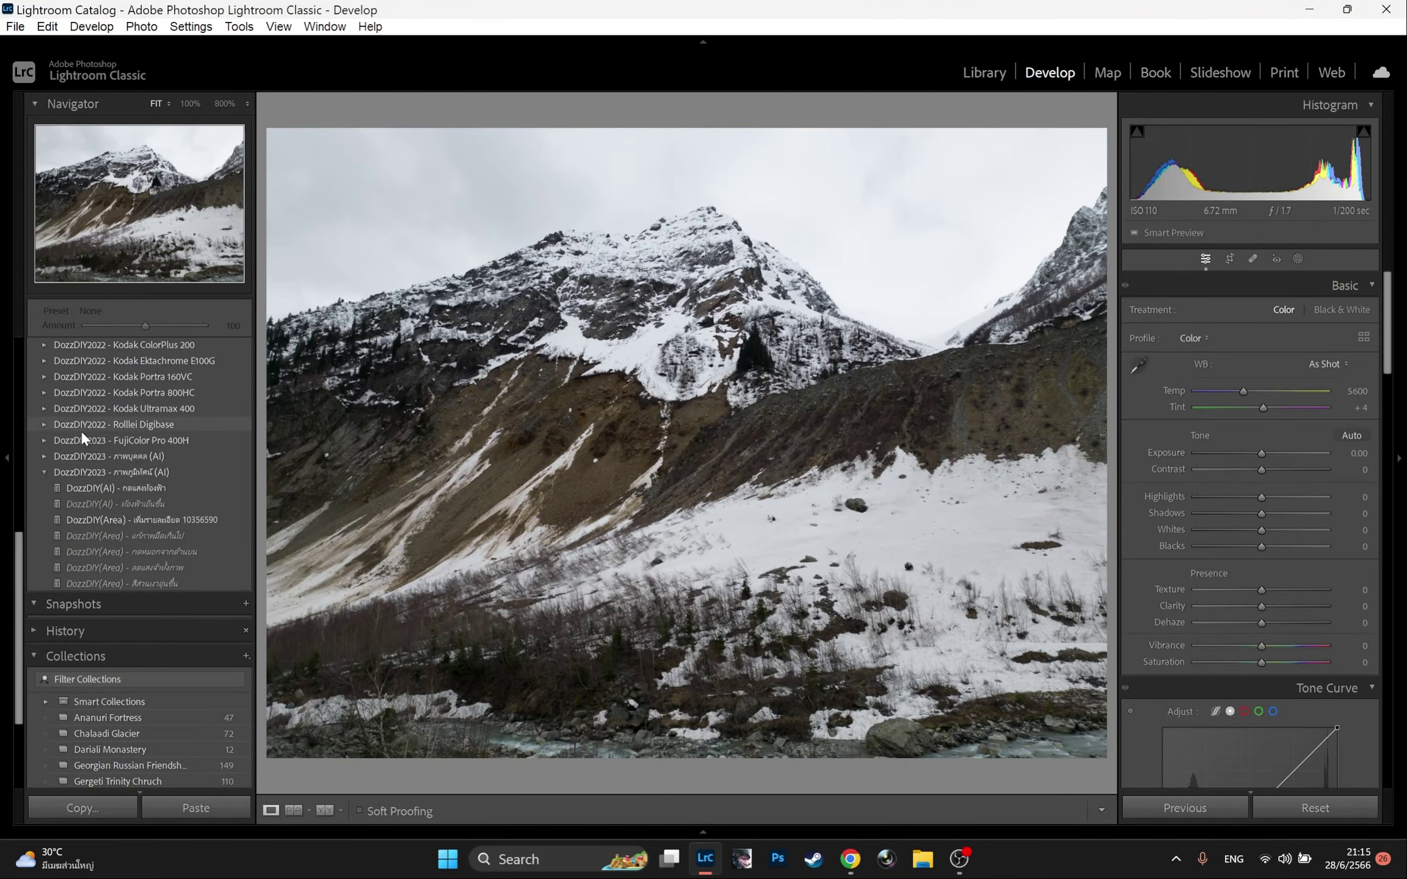
{"action": "left_click", "coordinate": [44, 473]}
- Collapse the FujiColor Superia 200 group and apply the DozzDIY - Agfacolor XPS 160 สีสด preset from the Film Legend group
{"action": "scroll", "coordinate": [43, 433], "scroll_direction": "up", "scroll_amount": 2}
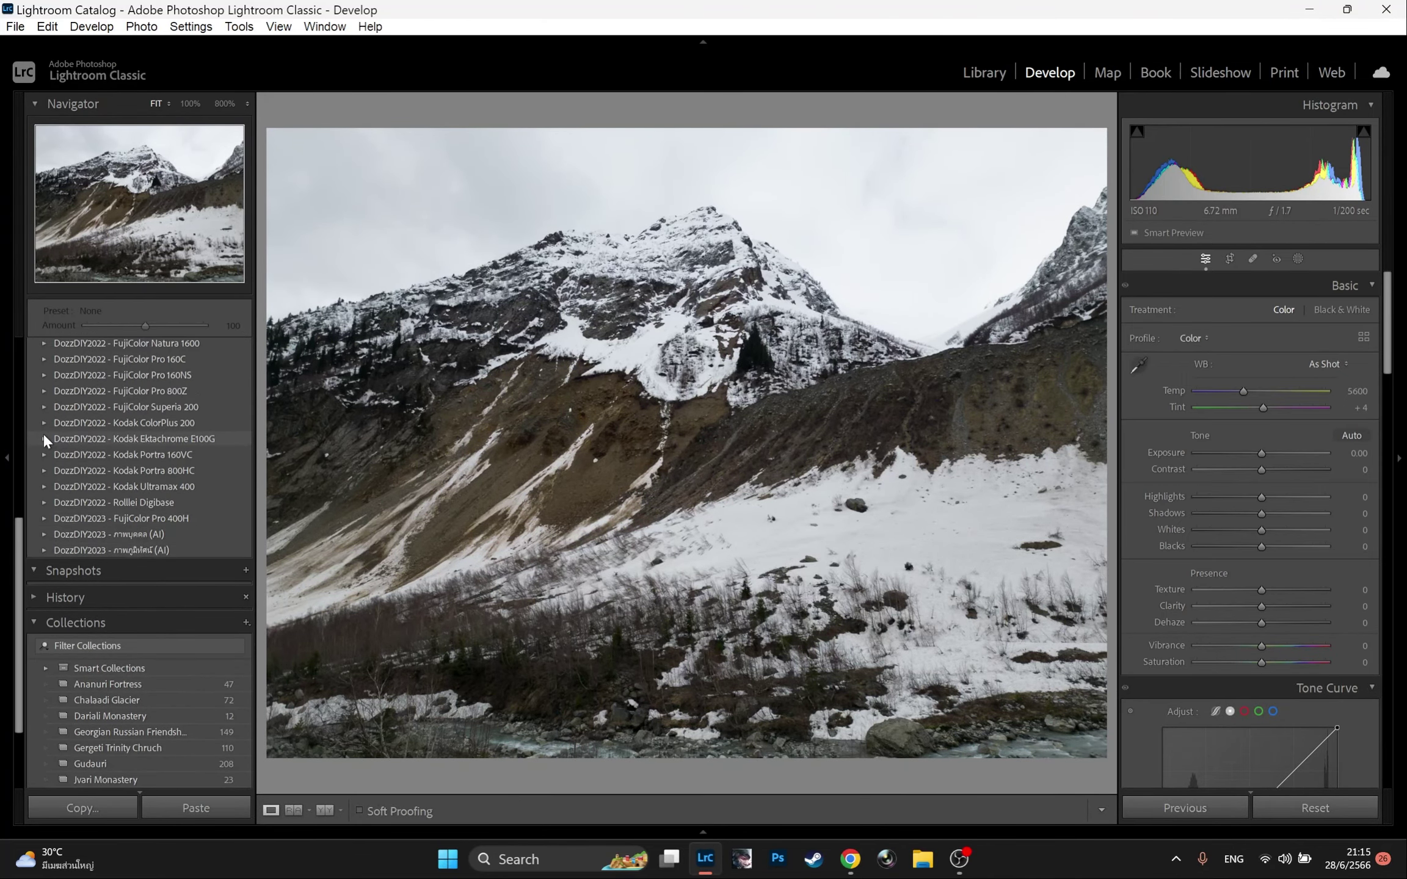
{"action": "scroll", "coordinate": [45, 407], "scroll_direction": "up", "scroll_amount": 3}
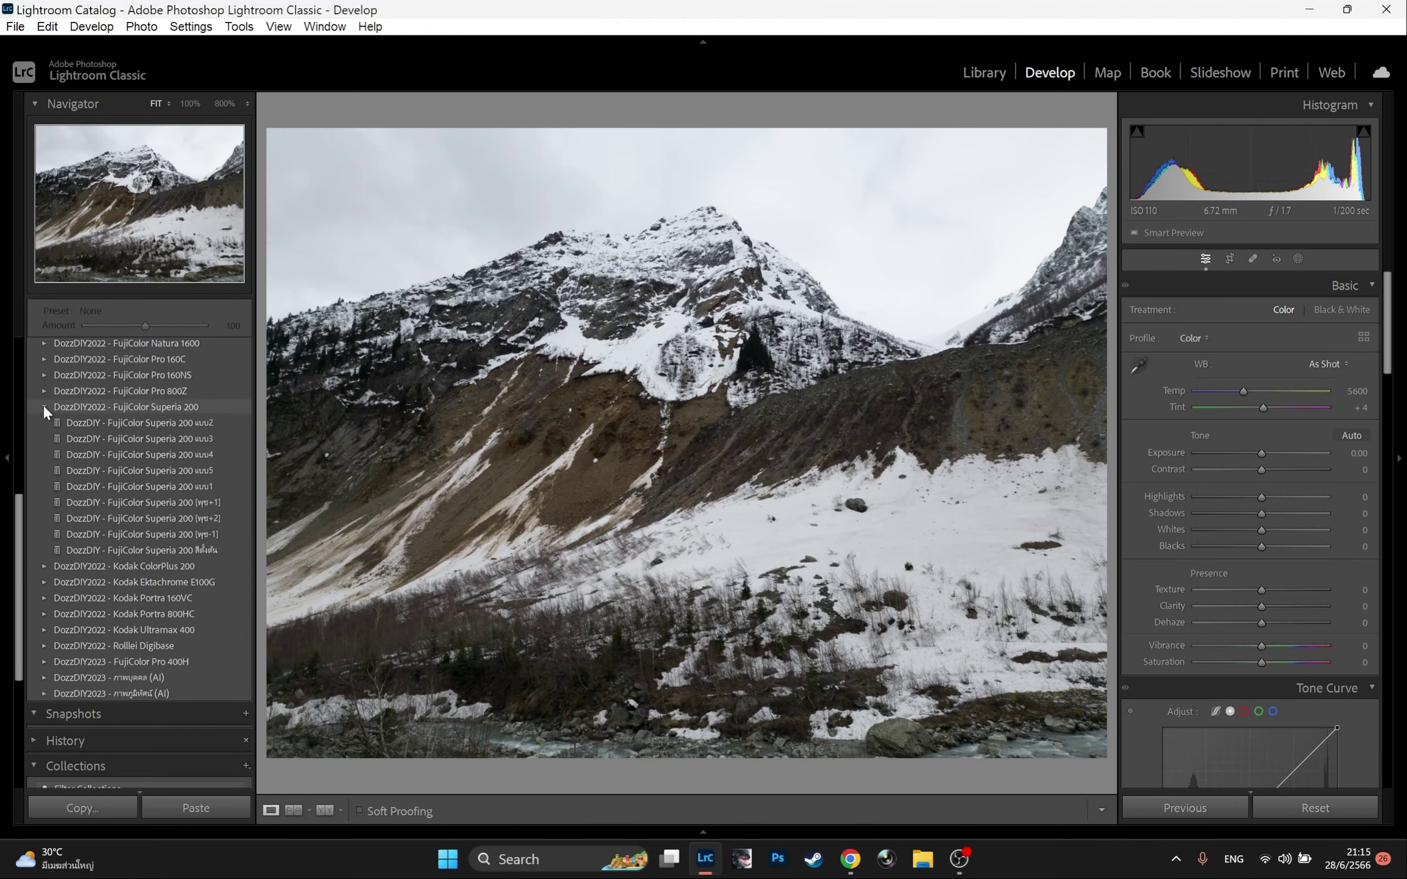
{"action": "left_click", "coordinate": [43, 406]}
{"action": "scroll", "coordinate": [43, 406], "scroll_direction": "up", "scroll_amount": 5}
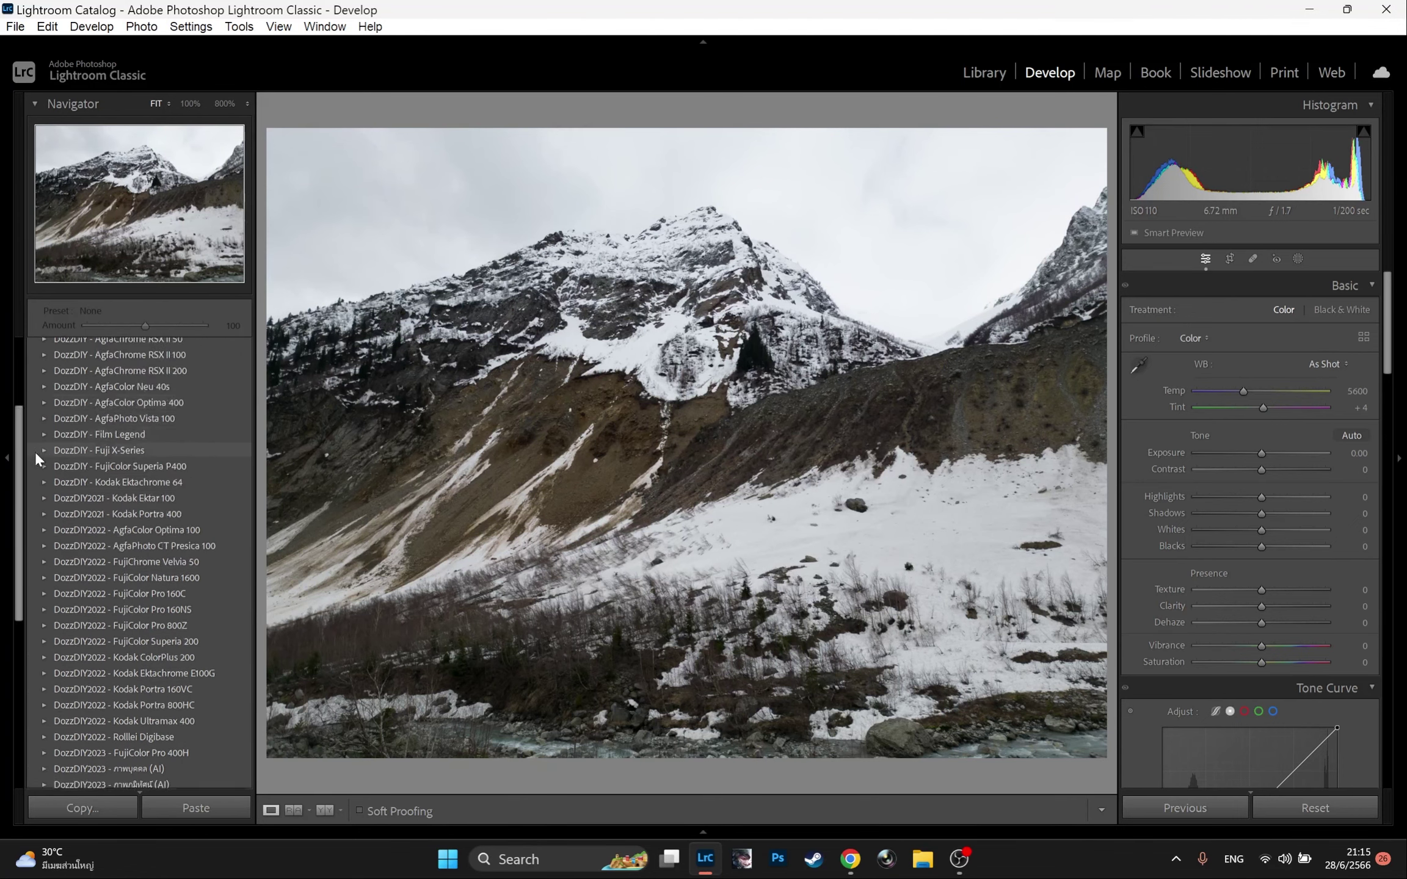
{"action": "left_click", "coordinate": [44, 434]}
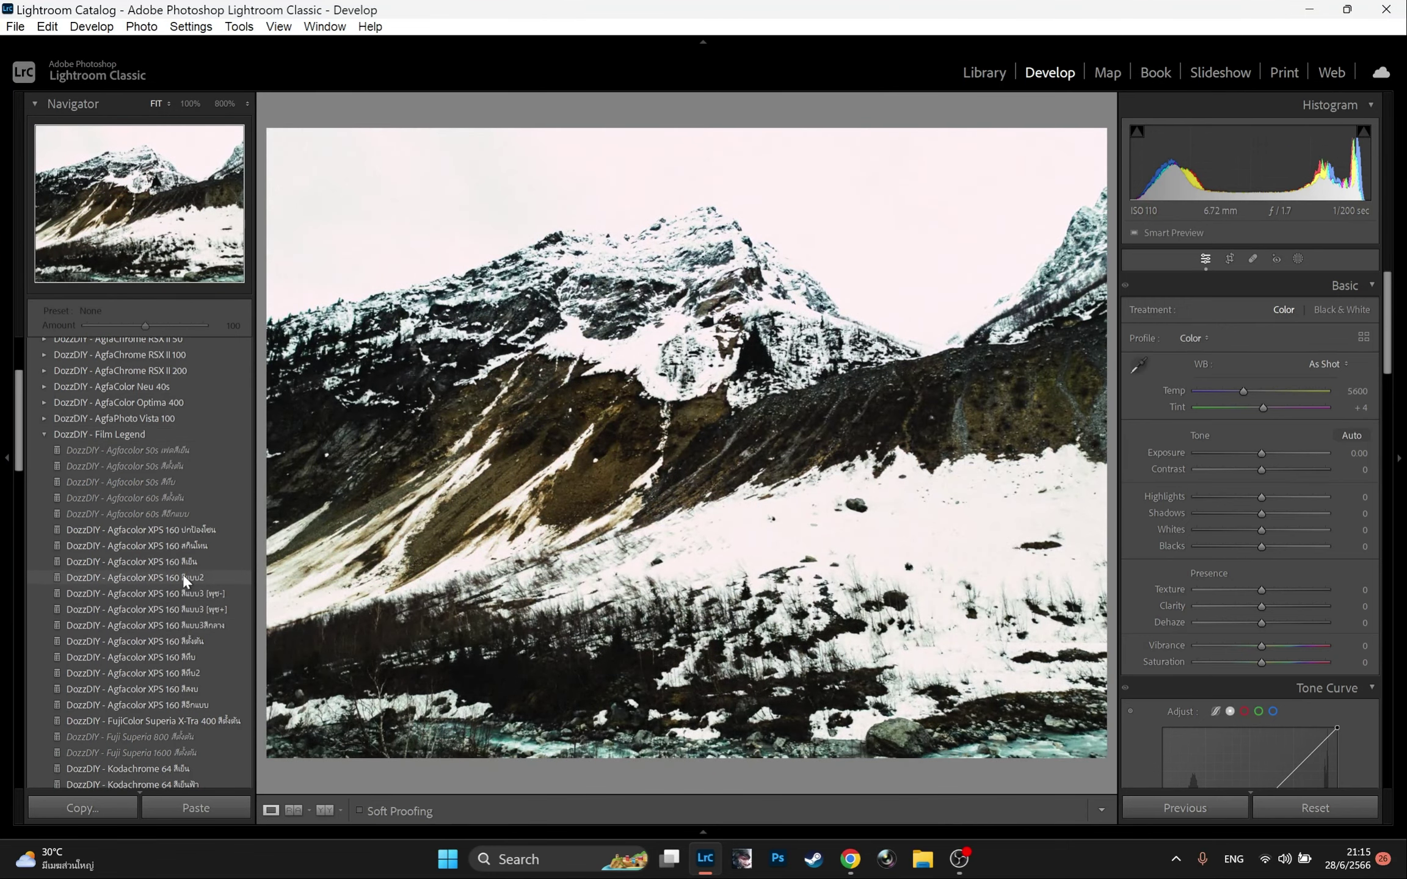
{"action": "left_click", "coordinate": [184, 688]}
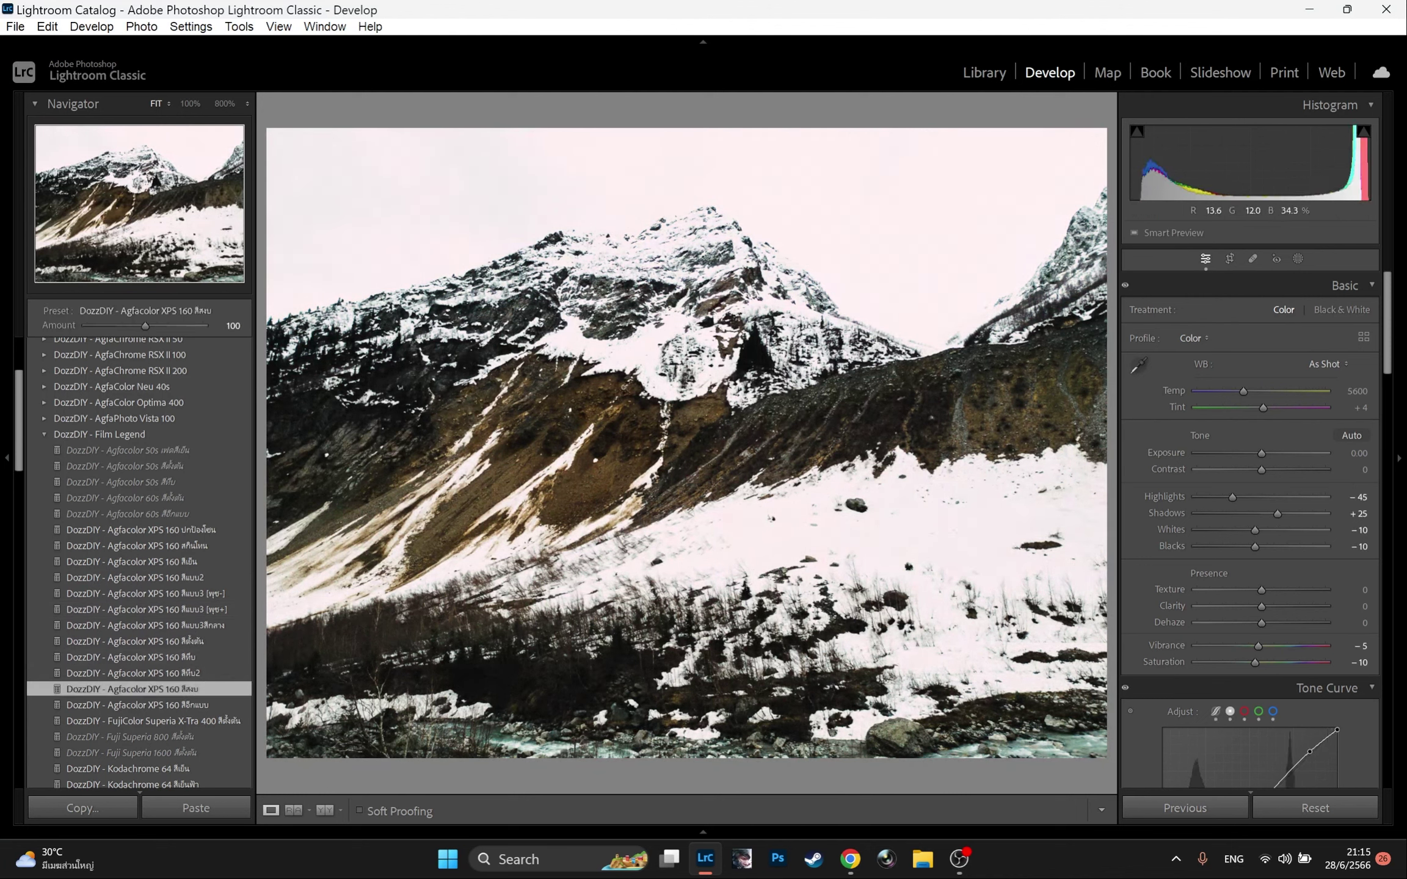
- Set the mountain photo's shadows to +57, whites to -100, contrast to -53 and exposure to -0.06
{"action": "left_click_drag", "start_coordinate": [1182, 177], "coordinate": [1219, 177]}
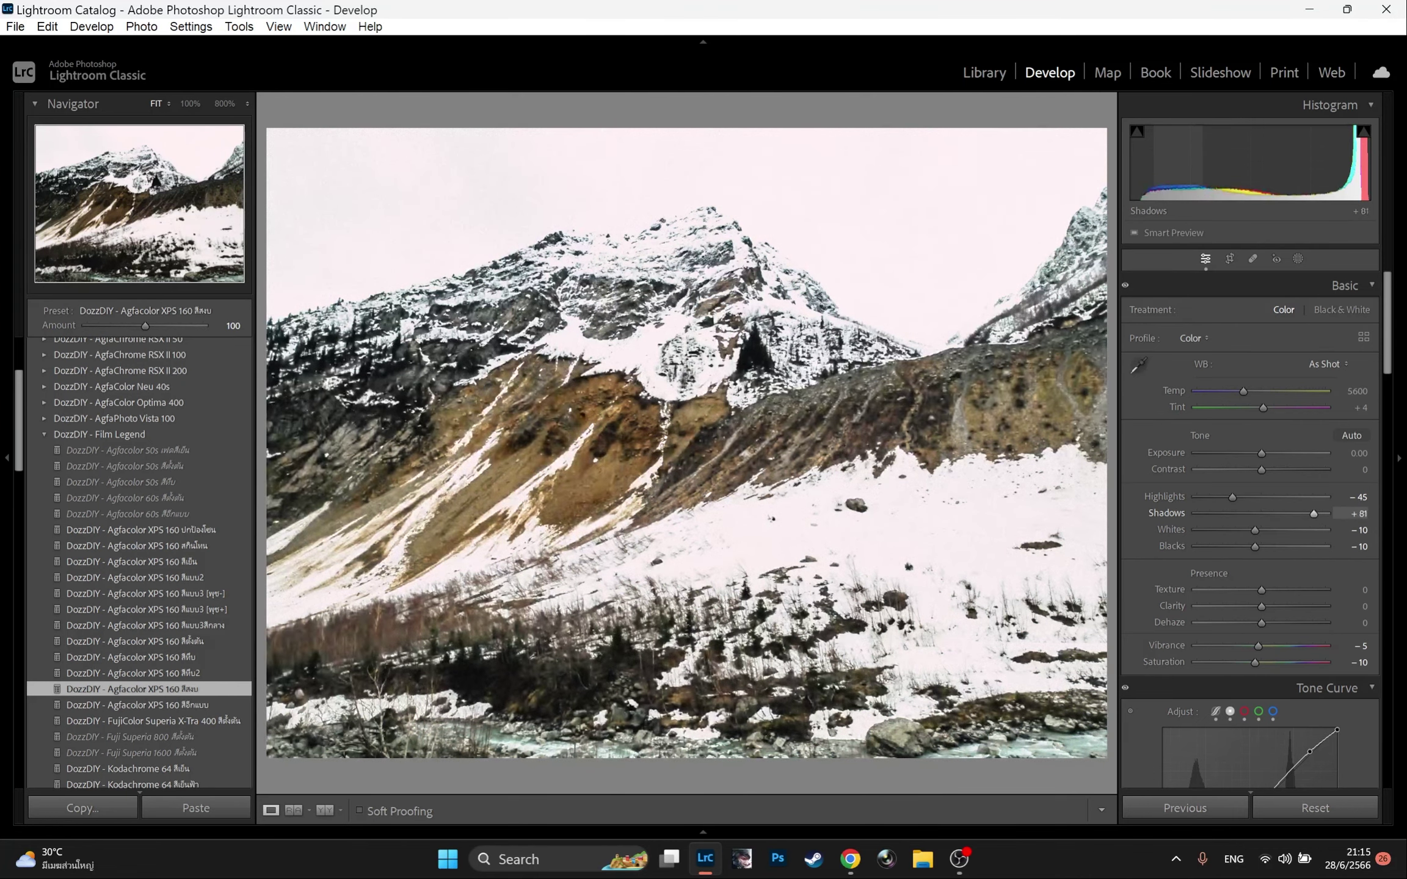
{"action": "left_click_drag", "start_coordinate": [1353, 168], "coordinate": [1246, 170]}
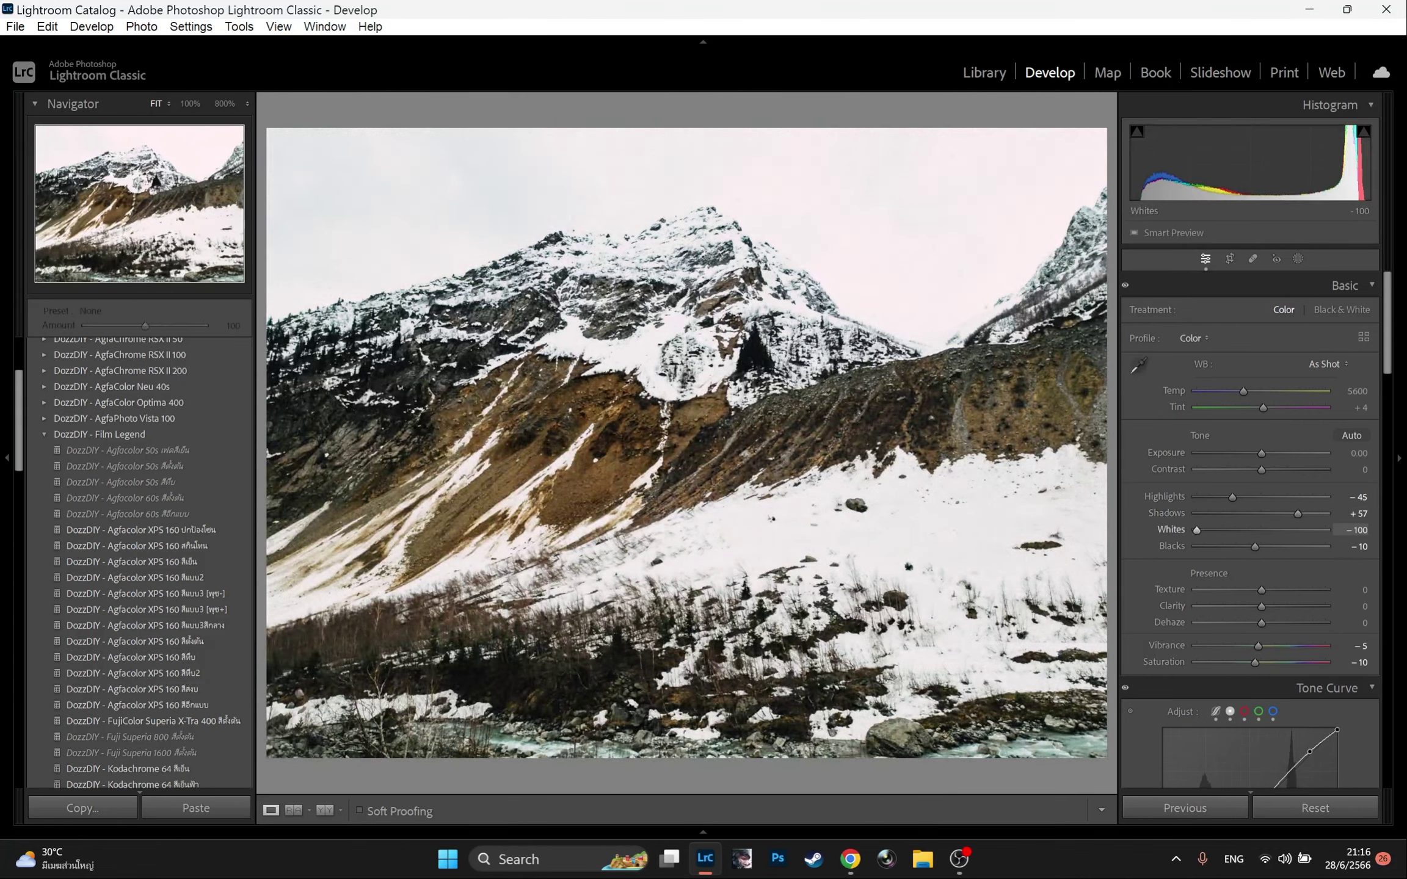
{"action": "mouse_move", "coordinate": [1261, 469]}
{"action": "left_mouse_down"}
{"action": "mouse_move", "coordinate": [1227, 469]}
{"action": "mouse_move", "coordinate": [1258, 449]}
{"action": "left_mouse_up"}
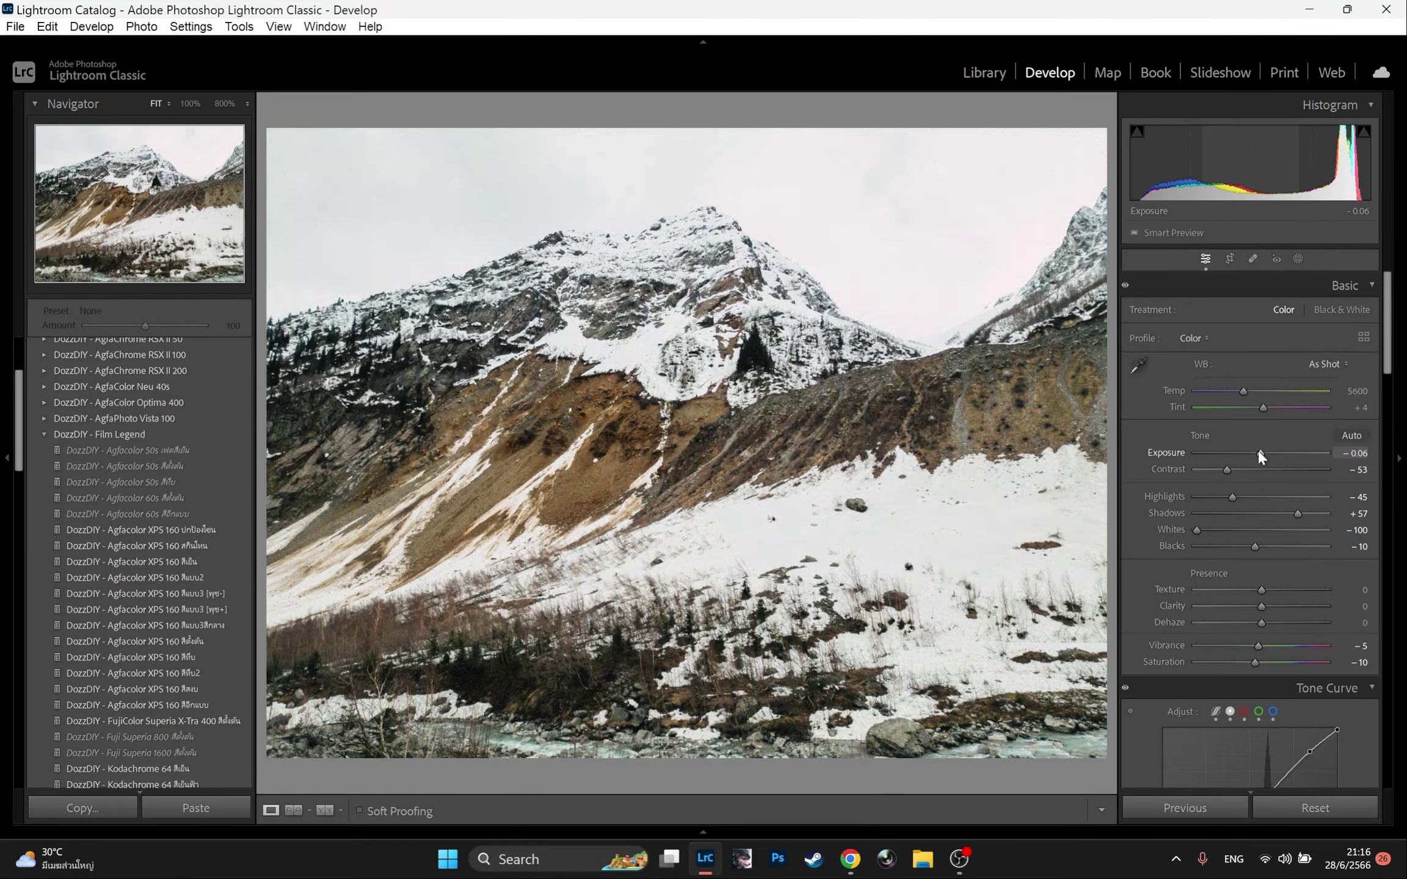
- Collapse the Film Legend group and apply the DozzDIY(Area) - ลดแสงจ้าทั้งภาพ preset from the landscape AI group
{"action": "left_click", "coordinate": [44, 434]}
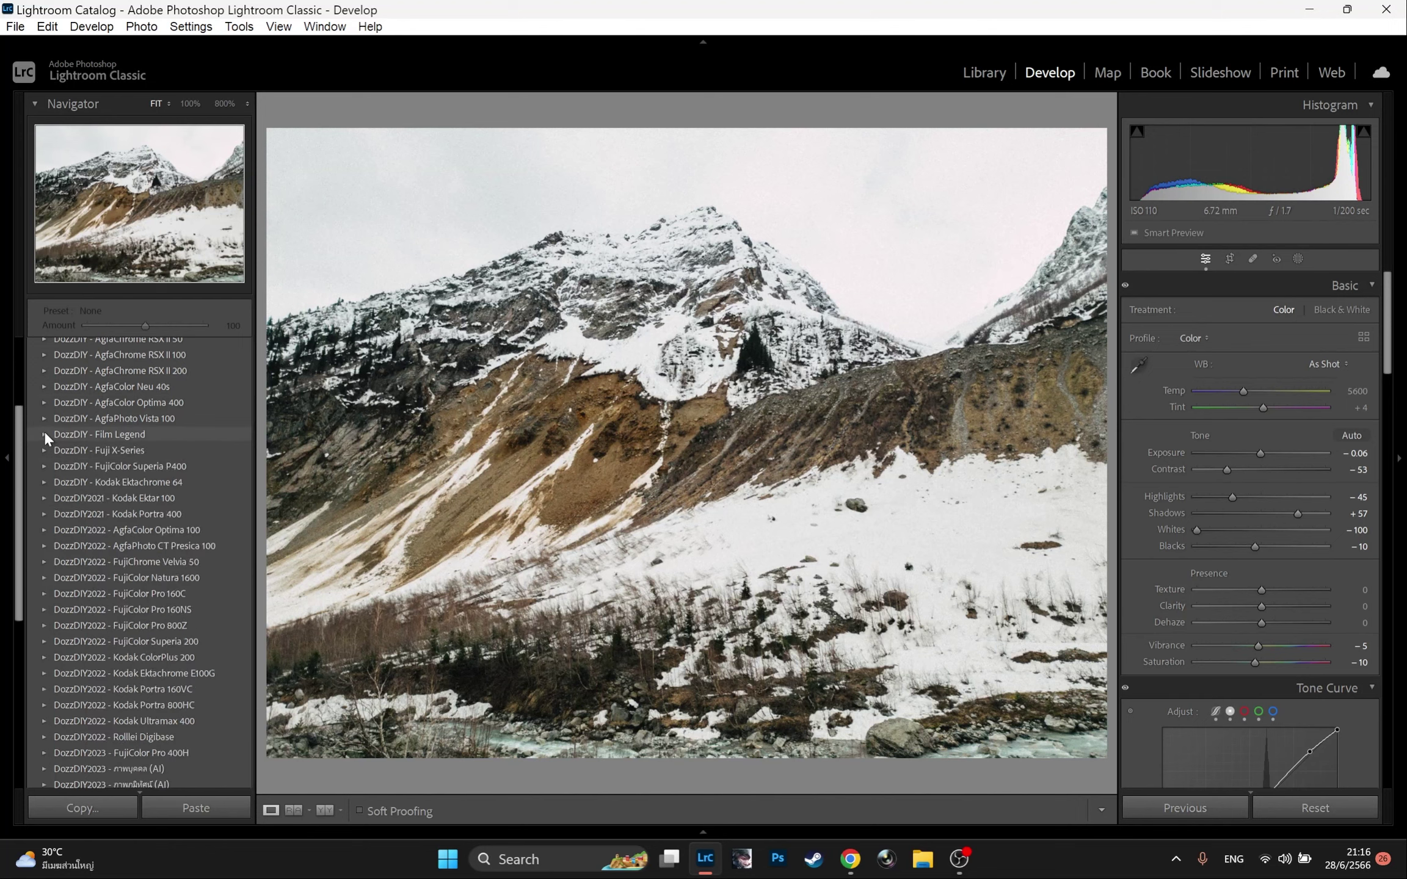
{"action": "scroll", "coordinate": [140, 475], "scroll_direction": "down", "scroll_amount": 4}
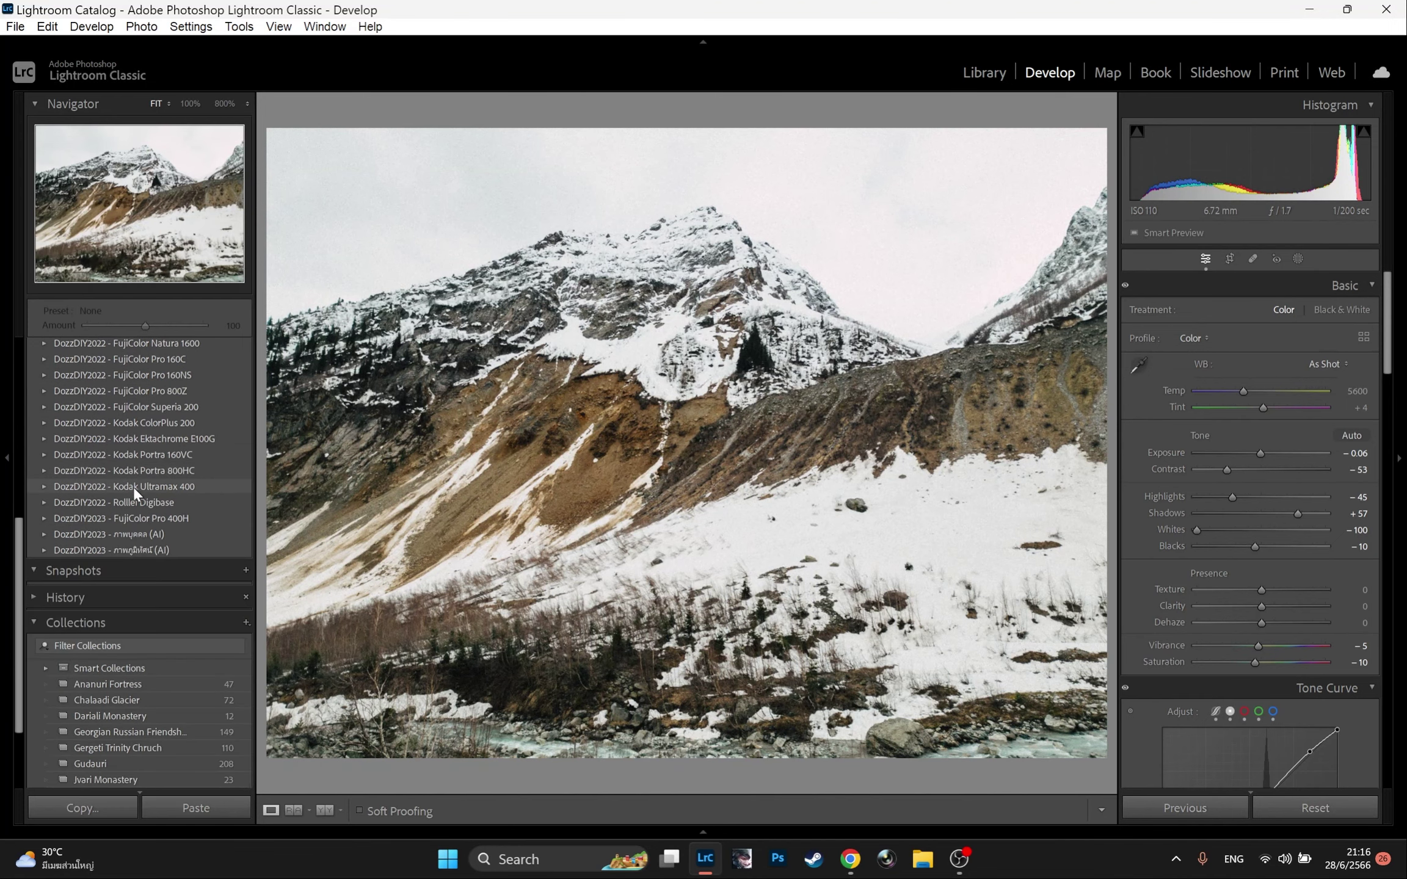
{"action": "left_click", "coordinate": [45, 542]}
{"action": "left_click", "coordinate": [91, 644]}
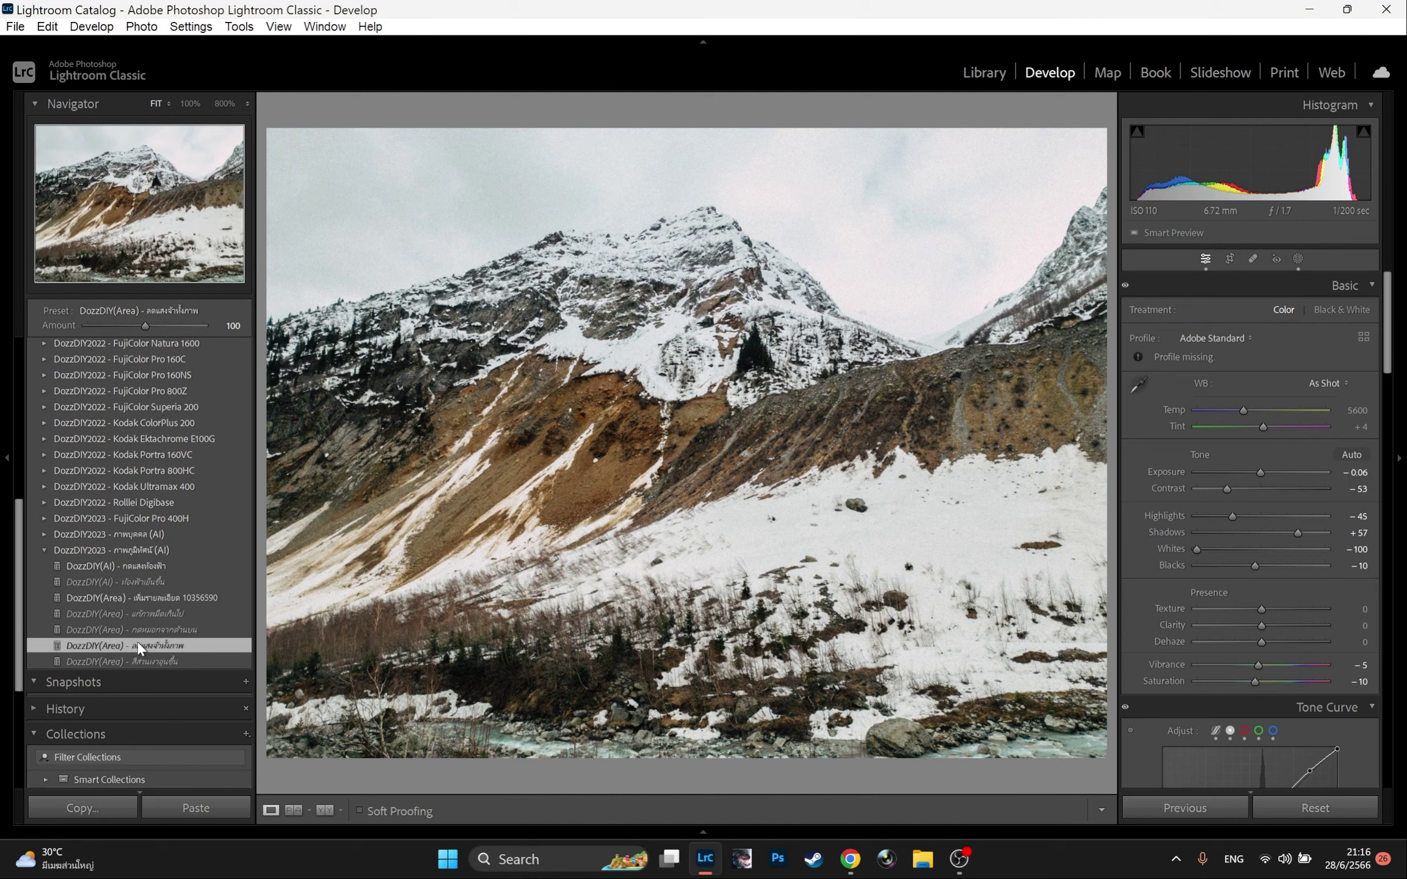
- Apply the DozzDIY(AI) - กดแสงท้องฟ้า and DozzDIY(Area) - กดหมอกจากด้านบน presets to the mountain photo
{"action": "left_click", "coordinate": [173, 568]}
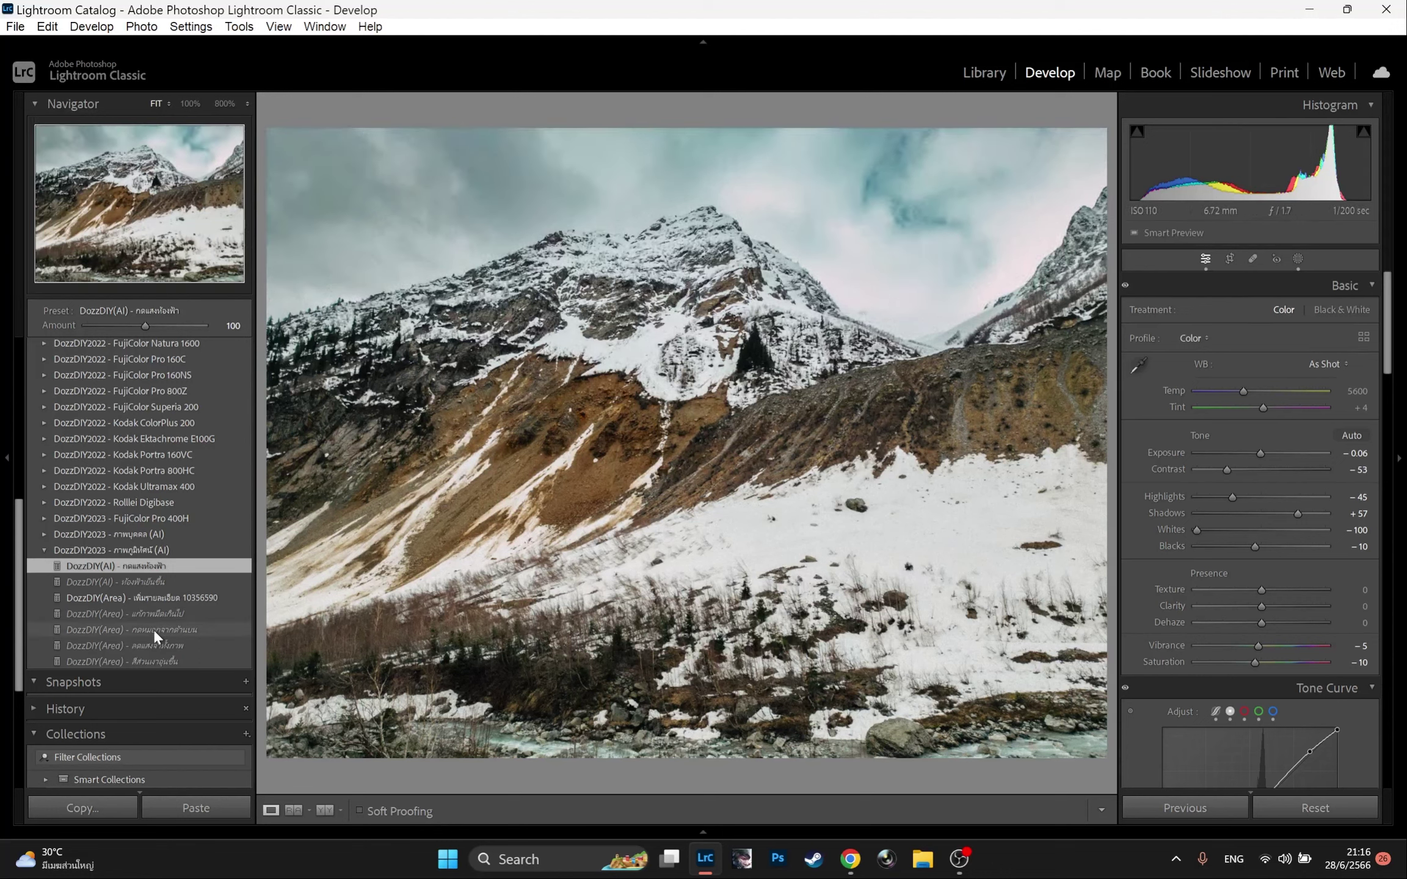
{"action": "left_click", "coordinate": [153, 629]}
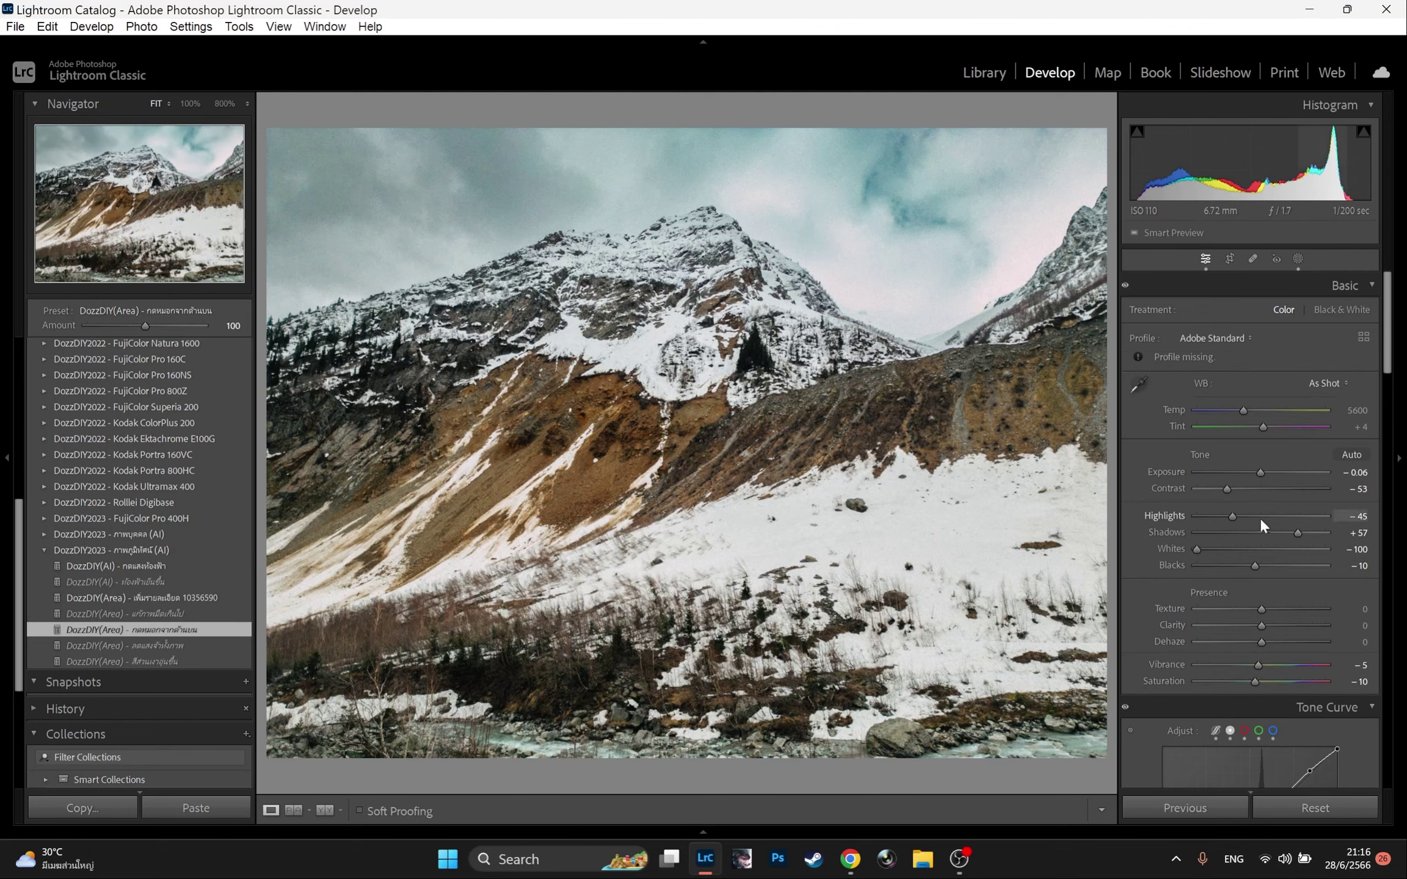
- Select Mask 1 among the photo's masks and reset its Dehaze to 0
{"action": "left_click", "coordinate": [1291, 256]}
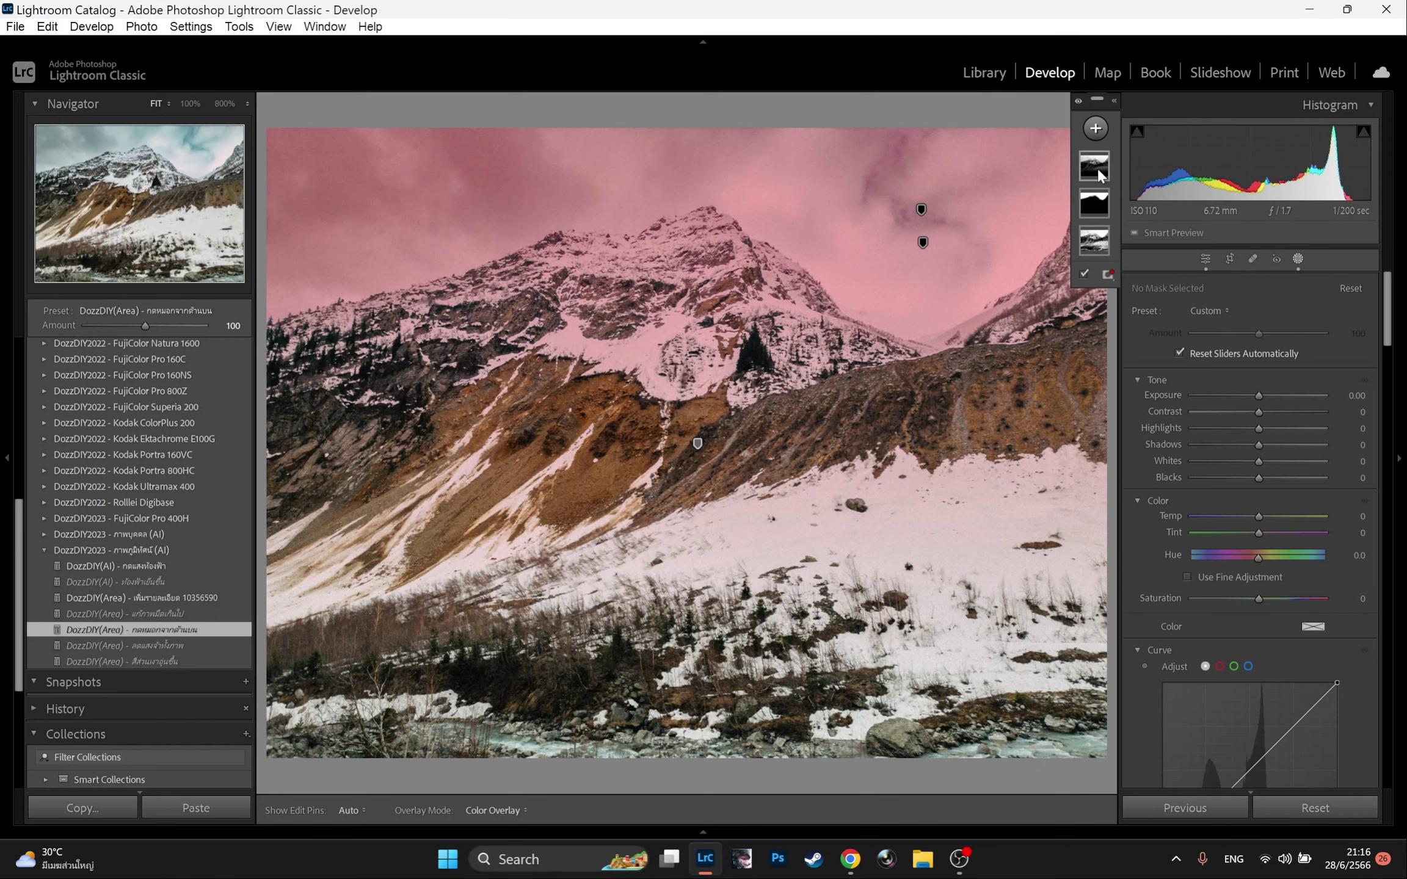
{"action": "left_click", "coordinate": [1097, 168]}
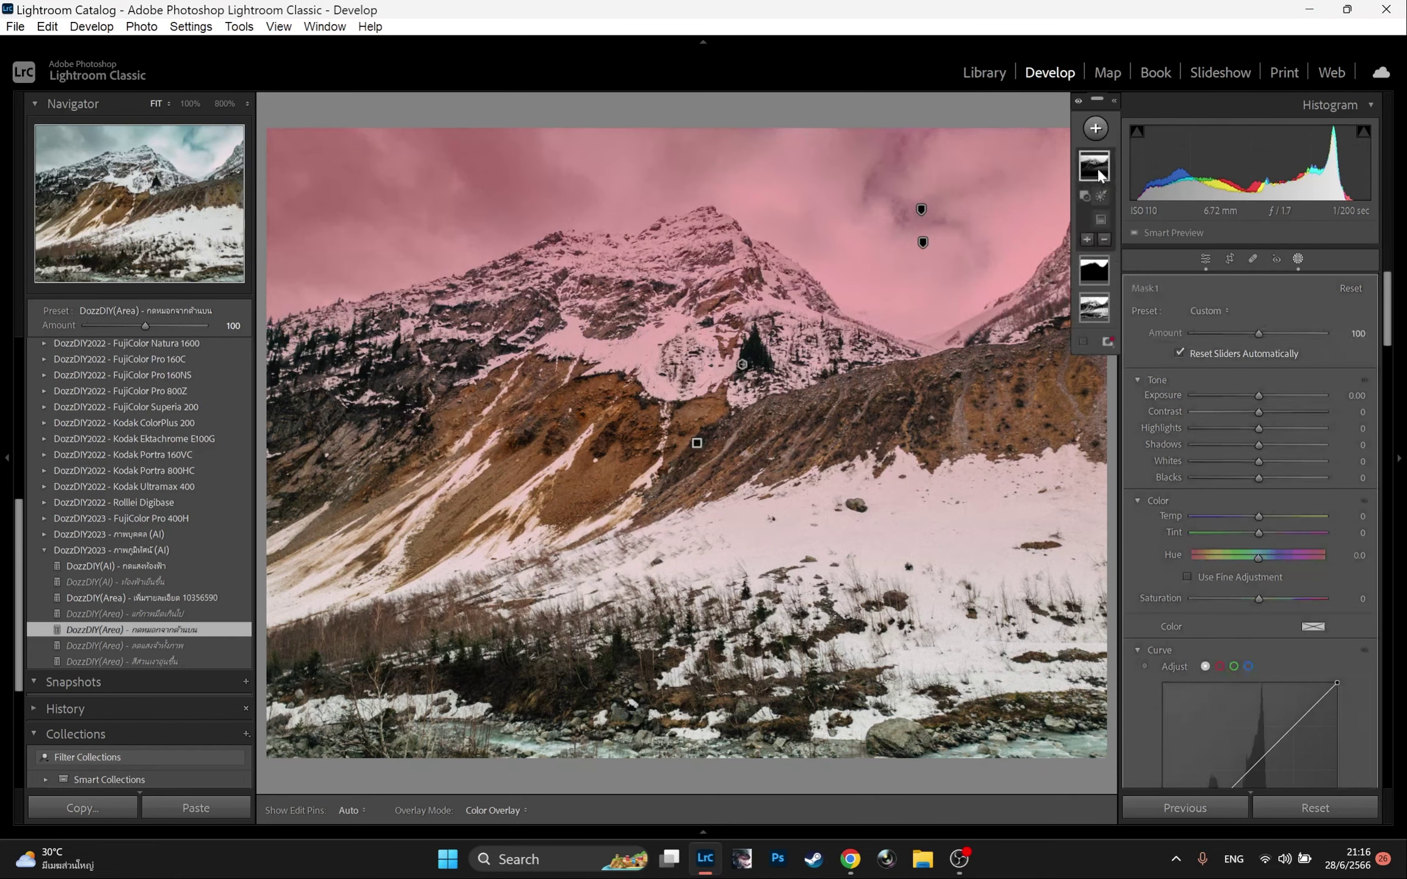
{"action": "scroll", "coordinate": [1288, 517], "scroll_direction": "down", "scroll_amount": 5}
{"action": "scroll", "coordinate": [1288, 517], "scroll_direction": "down", "scroll_amount": 5}
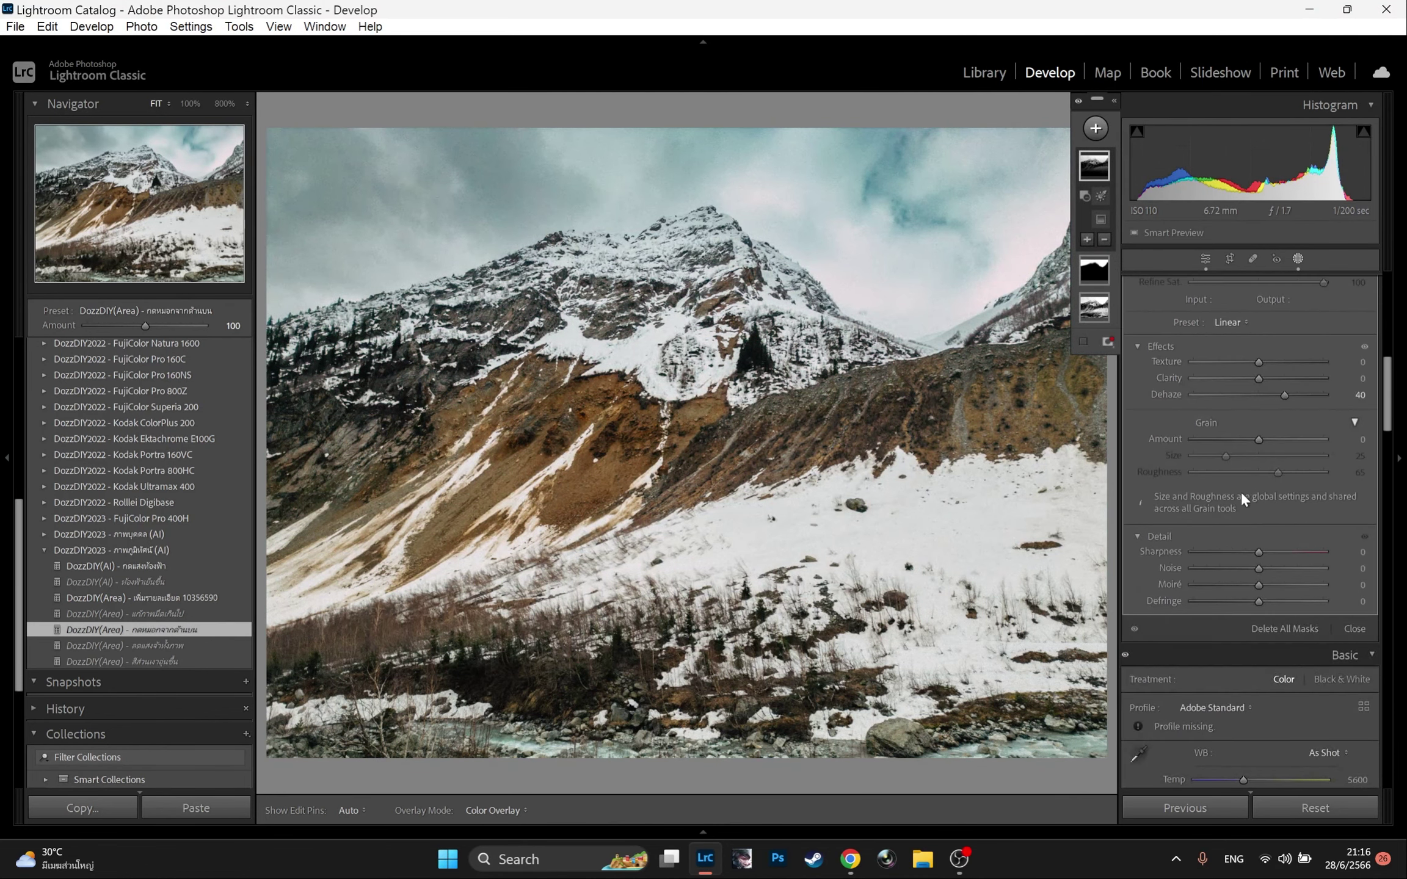
{"action": "scroll", "coordinate": [1240, 496], "scroll_direction": "up", "scroll_amount": 3}
{"action": "double_click", "coordinate": [1168, 541]}
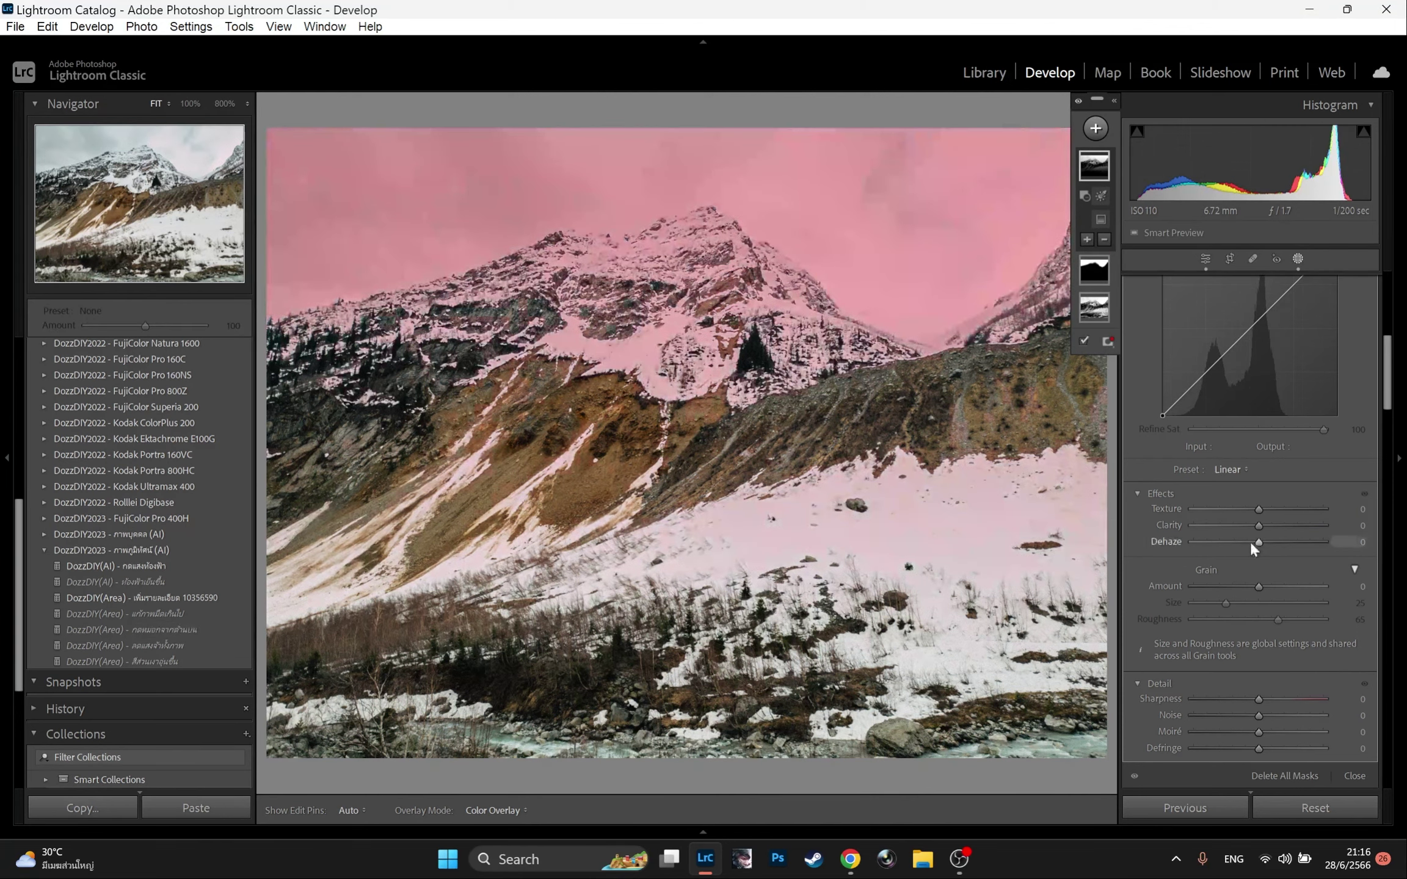
{"action": "left_click", "coordinate": [1264, 542]}
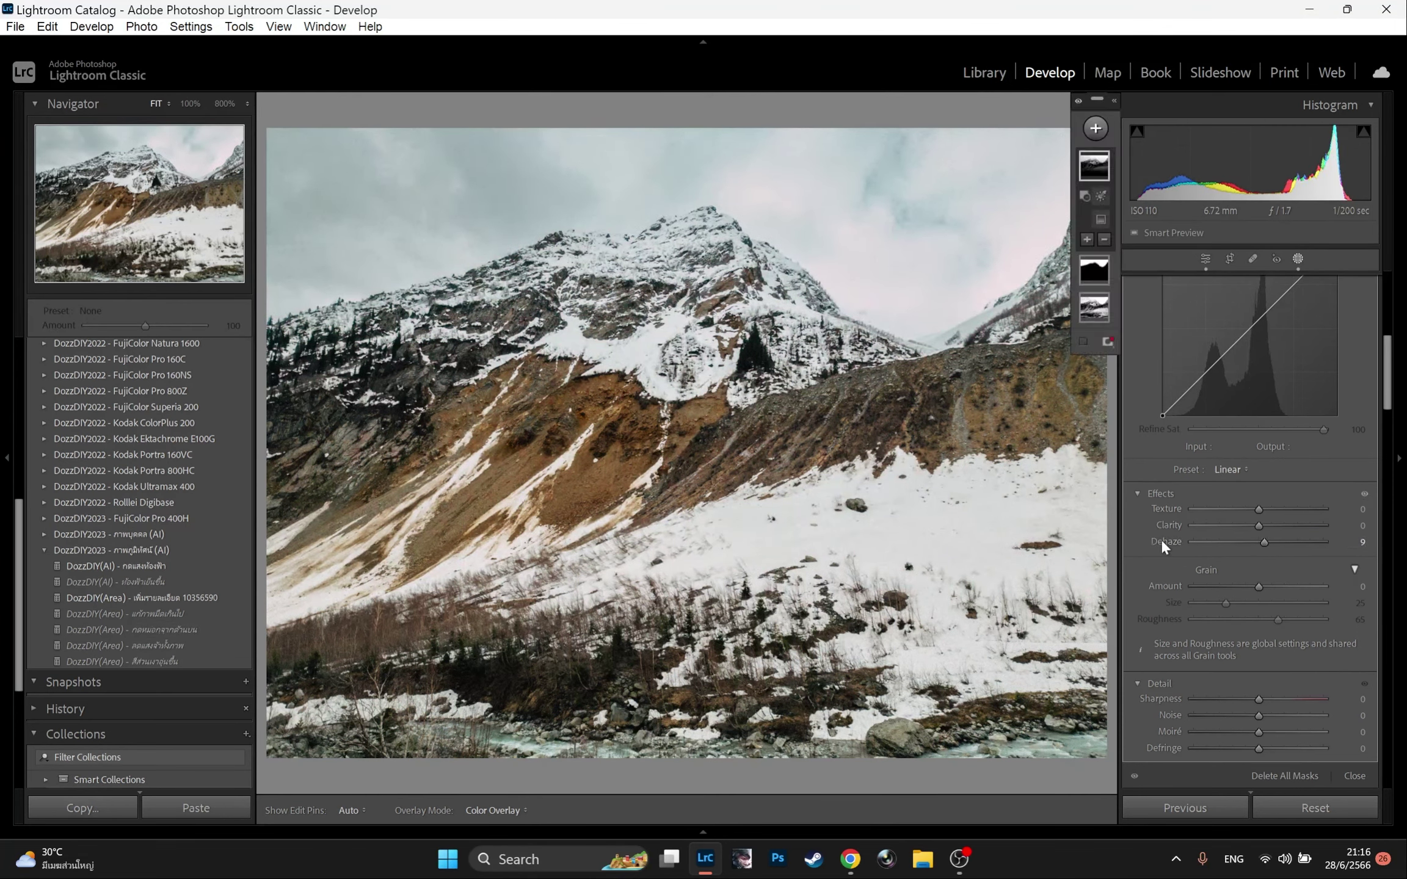
{"action": "double_click", "coordinate": [1161, 540]}
- Darken Mask 1 with a curve point at input 106, output 76, and set Refine Saturation to 0
{"action": "scroll", "coordinate": [1227, 432], "scroll_direction": "up", "scroll_amount": 3}
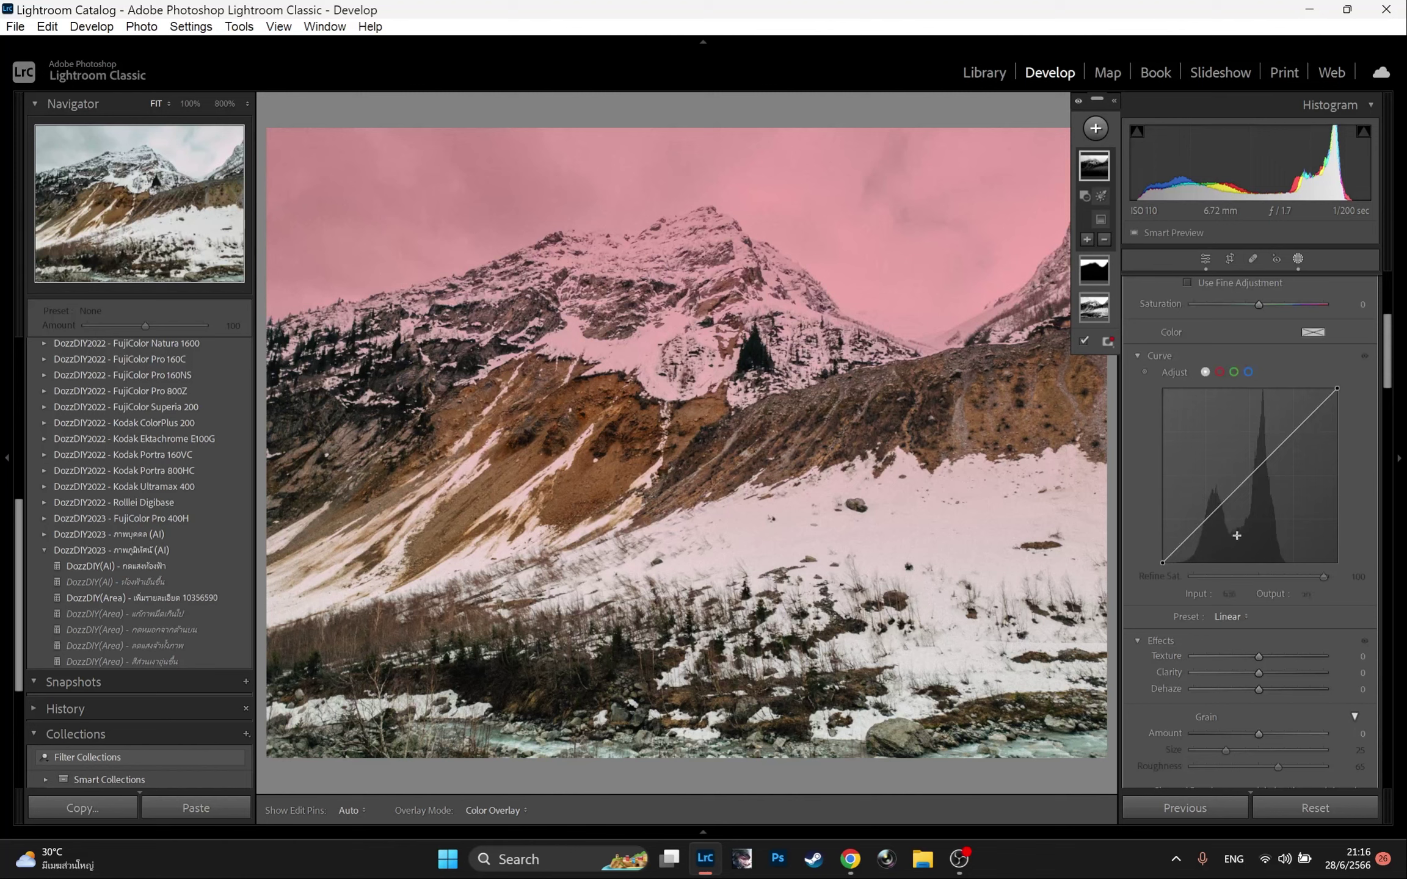
{"action": "left_click_drag", "start_coordinate": [1231, 496], "coordinate": [1190, 577]}
{"action": "left_click", "coordinate": [1249, 577]}
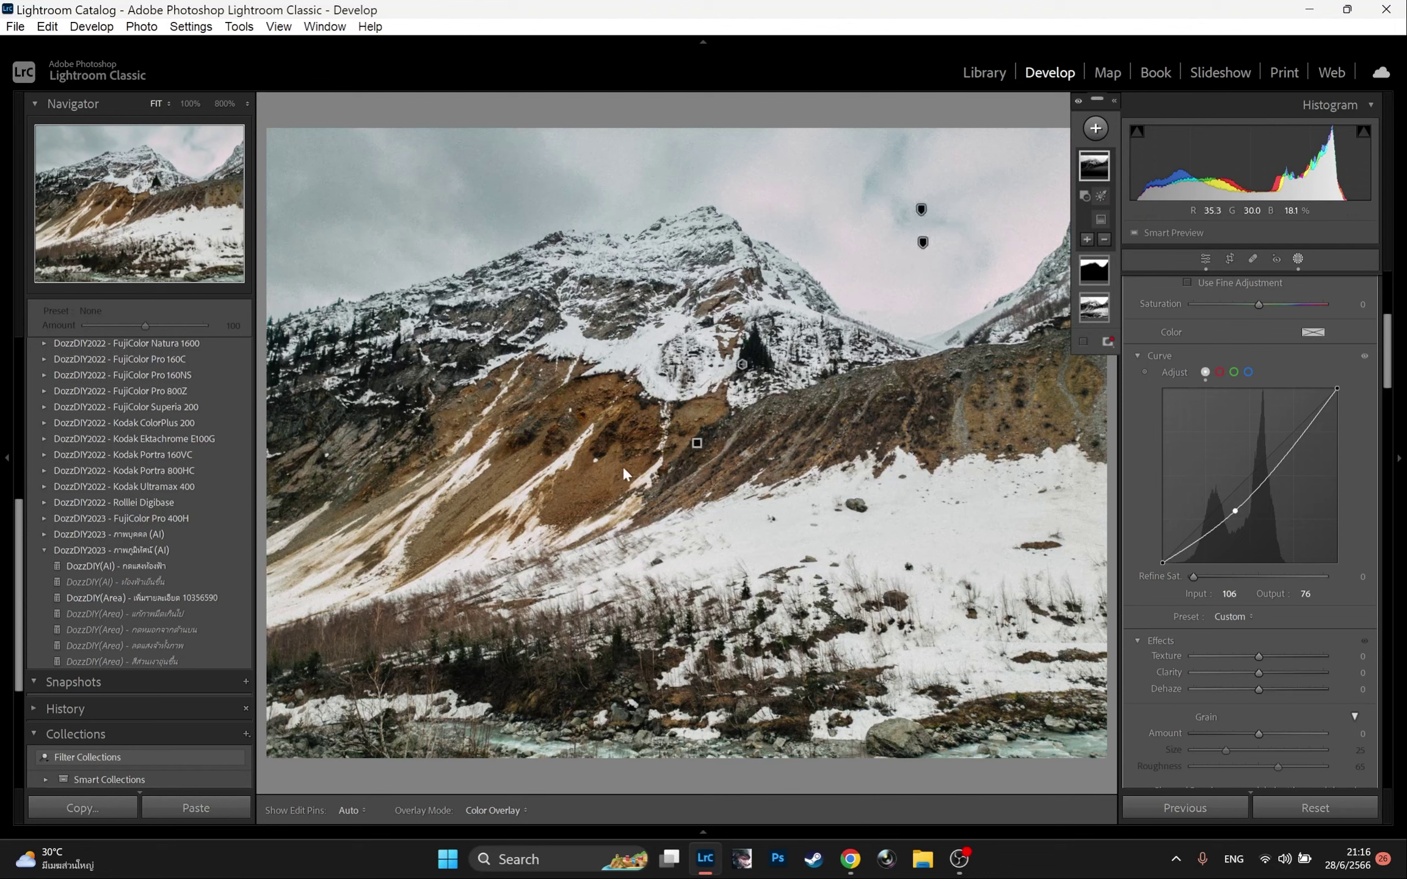
- Try a slightly warmer temperature on Mask 1 and reset it
{"action": "scroll", "coordinate": [1263, 482], "scroll_direction": "up", "scroll_amount": 5}
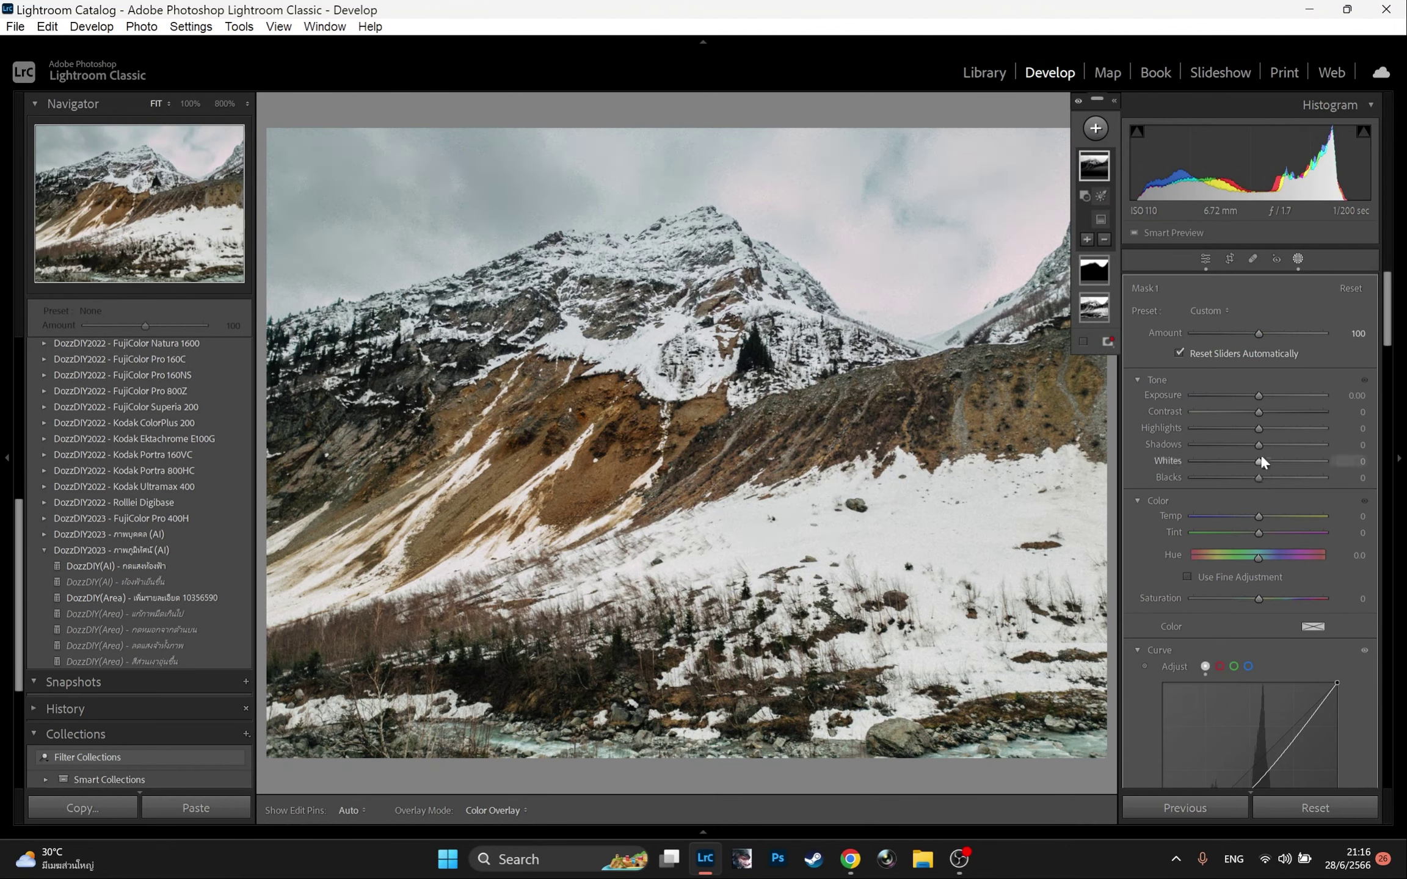
{"action": "left_click_drag", "start_coordinate": [1260, 516], "coordinate": [1265, 516]}
{"action": "double_click", "coordinate": [1167, 515]}
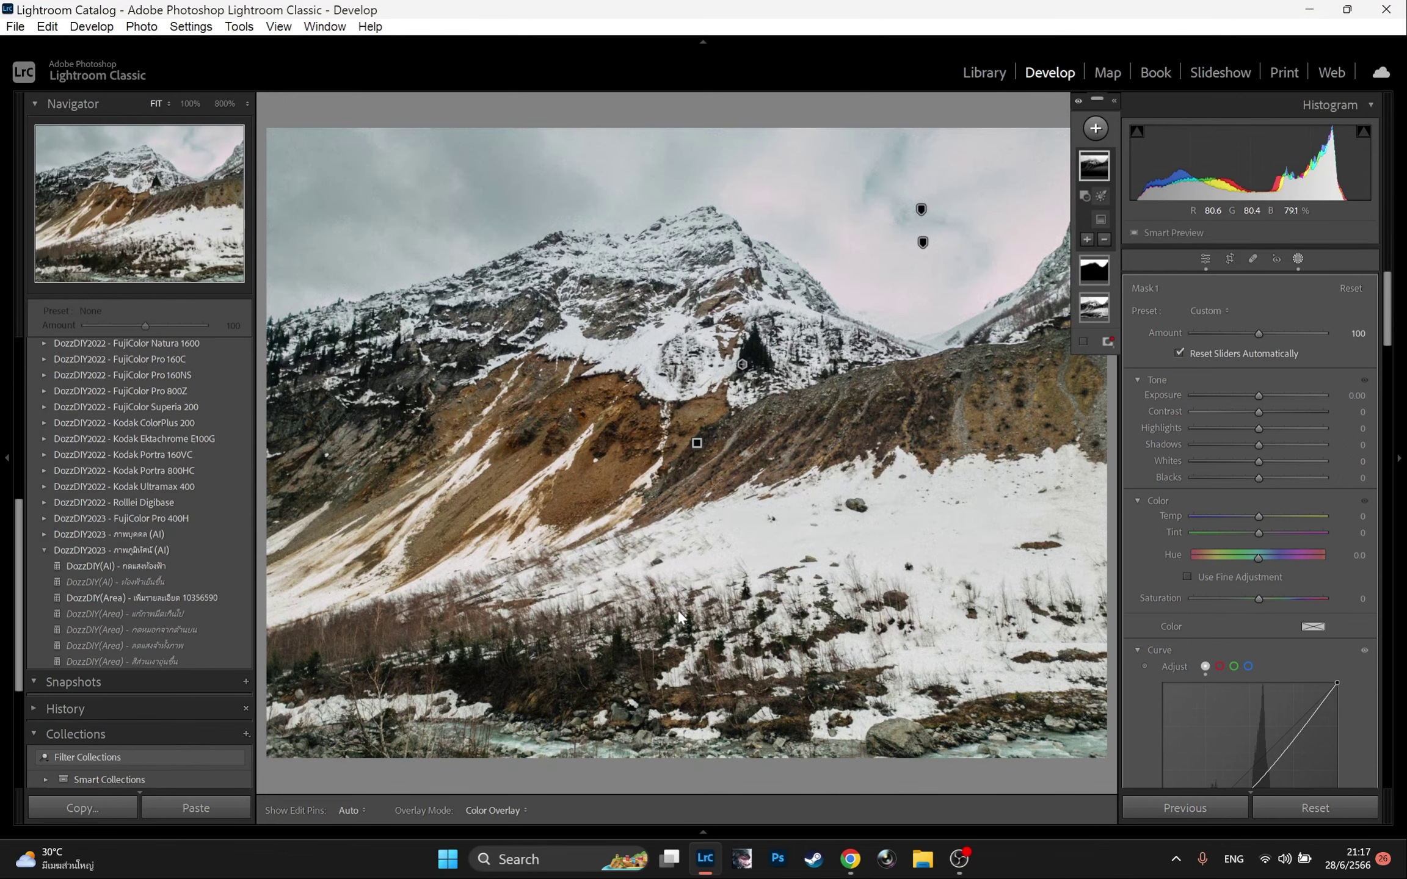
- Compare the edited mountain photo with its original version several times
{"action": "key", "text": "backslash"}
{"action": "key", "text": "backslash"}
{"action": "key", "text": "backslash"}
{"action": "key", "text": "backslash"}
{"action": "key", "text": "backslash"}
{"action": "key", "text": "backslash"}
{"action": "key", "text": "backslash"}
{"action": "key", "text": "backslash"}
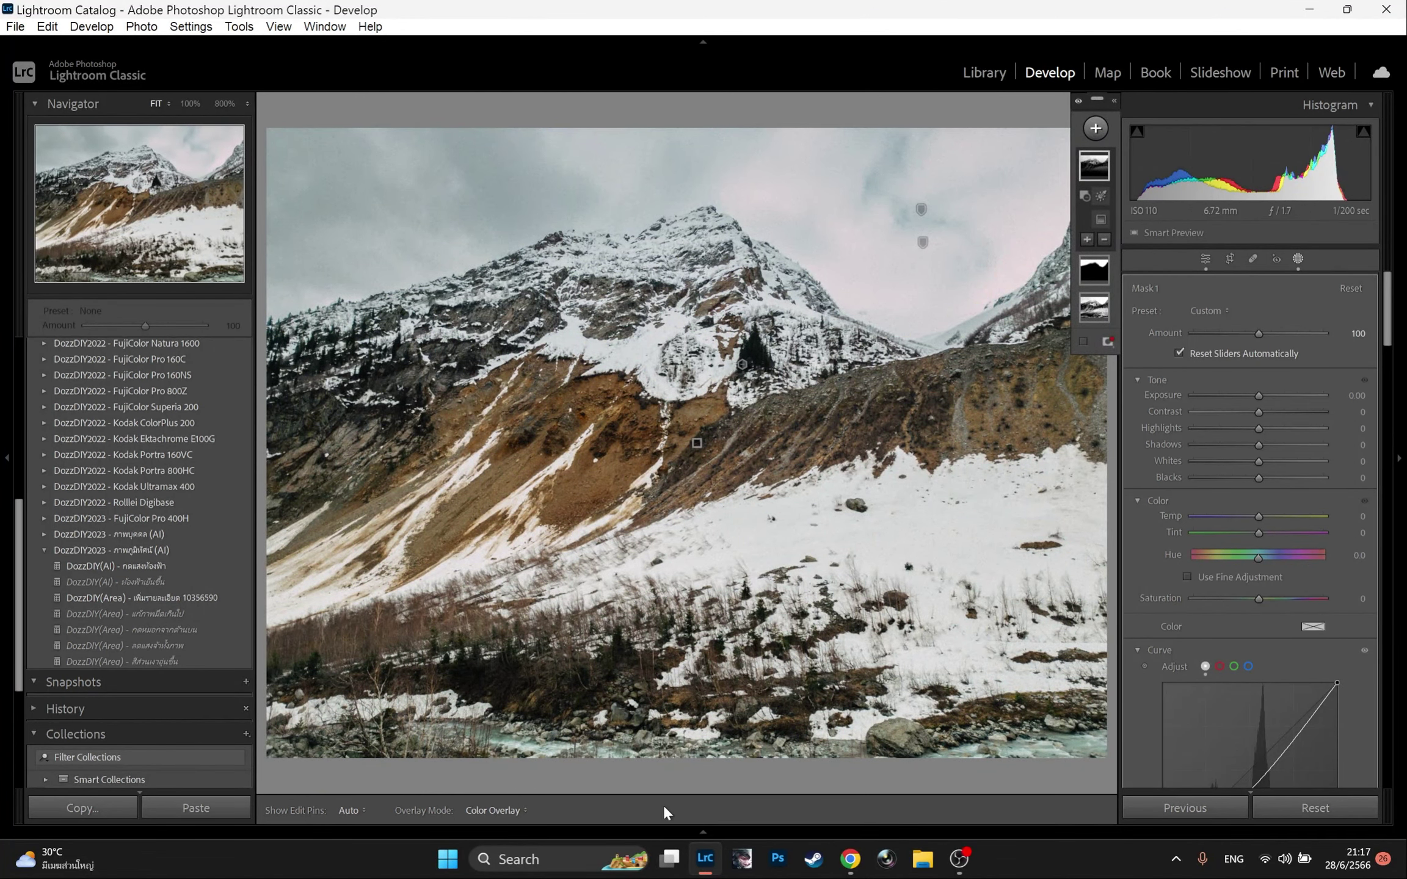
- Show the filmstrip, collapse the DozzDIY2023 landscape AI preset group and look through the DozzDIY film preset groups
{"action": "left_click", "coordinate": [703, 831]}
{"action": "scroll", "coordinate": [44, 394], "scroll_direction": "up", "scroll_amount": 5}
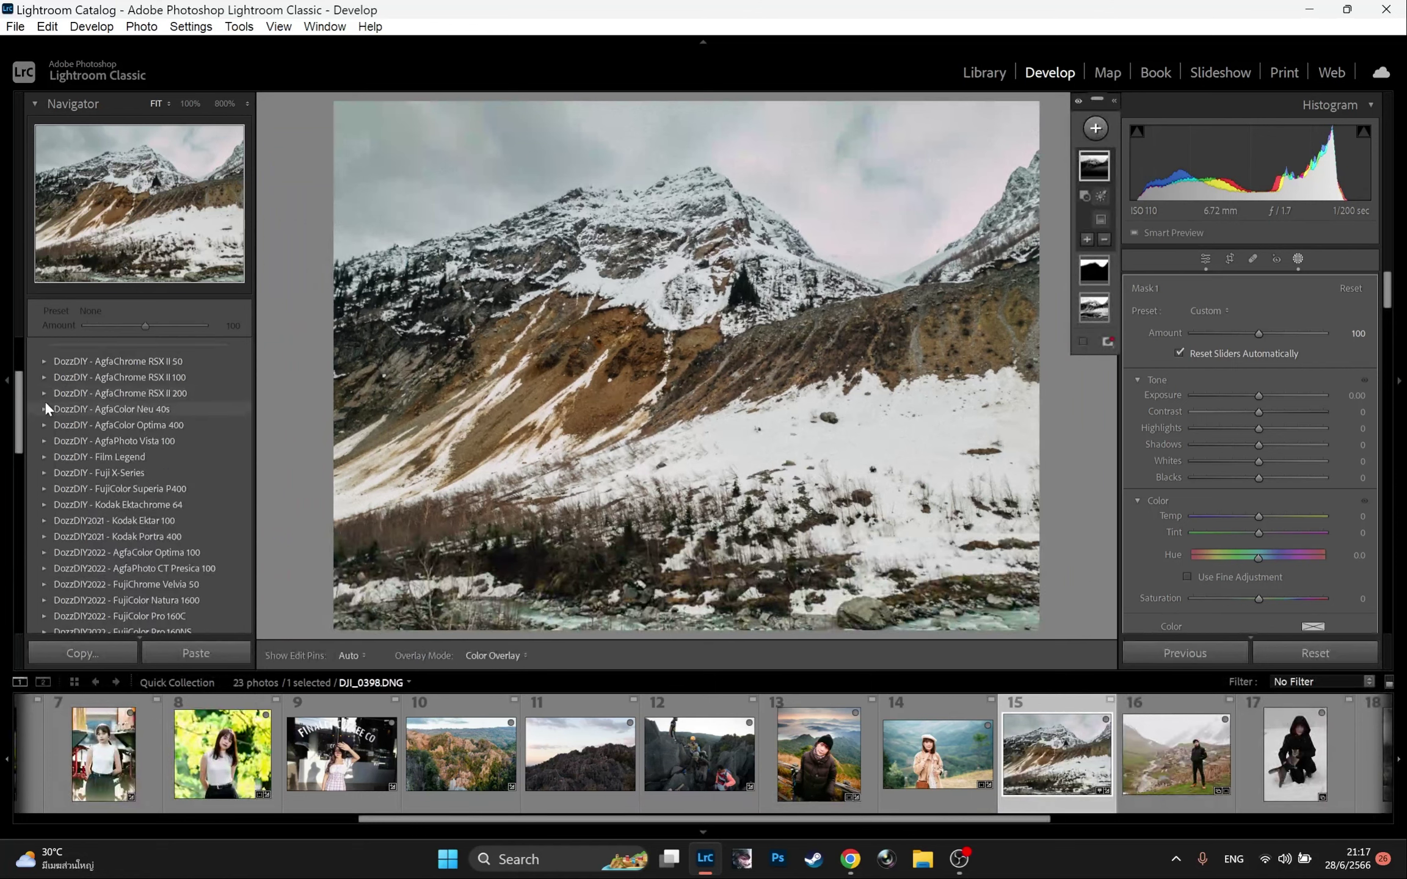
{"action": "scroll", "coordinate": [54, 441], "scroll_direction": "down", "scroll_amount": 3}
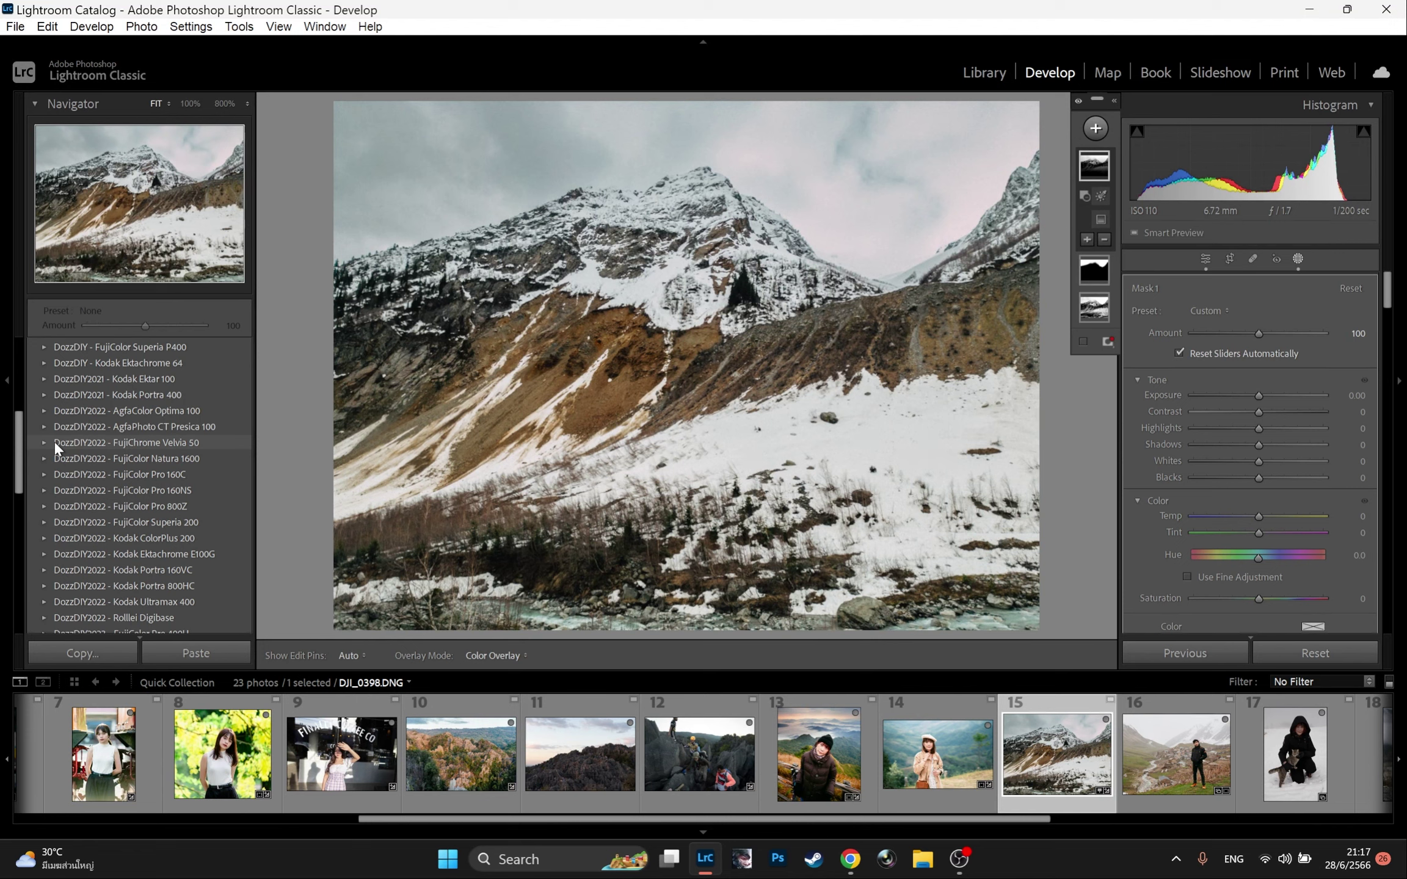
{"action": "scroll", "coordinate": [68, 403], "scroll_direction": "up", "scroll_amount": 2}
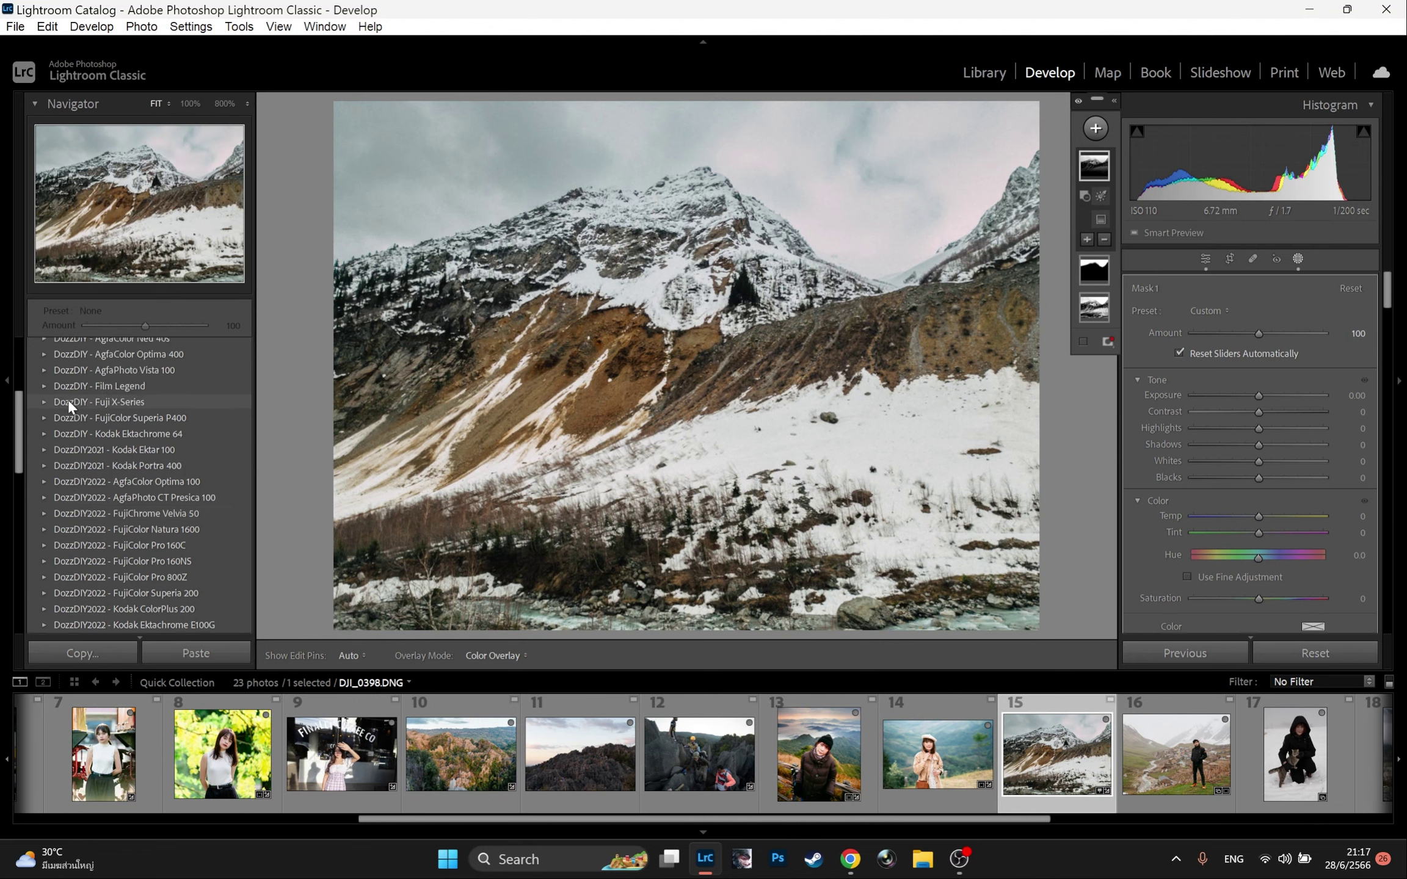
{"action": "scroll", "coordinate": [68, 398], "scroll_direction": "up", "scroll_amount": 3}
{"action": "scroll", "coordinate": [67, 399], "scroll_direction": "down", "scroll_amount": 4}
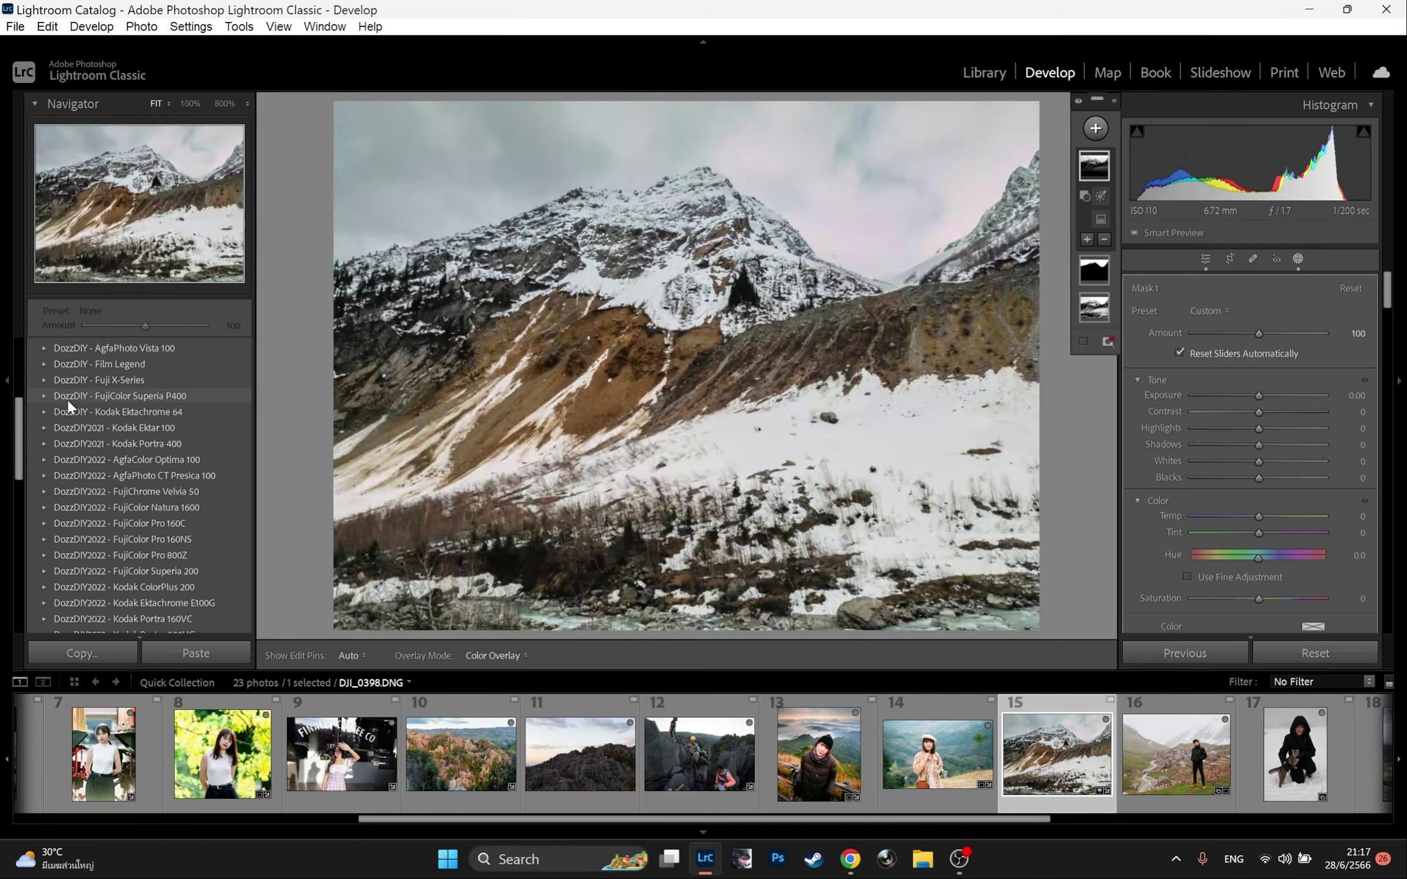
{"action": "scroll", "coordinate": [58, 432], "scroll_direction": "down", "scroll_amount": 5}
{"action": "left_click", "coordinate": [58, 432]}
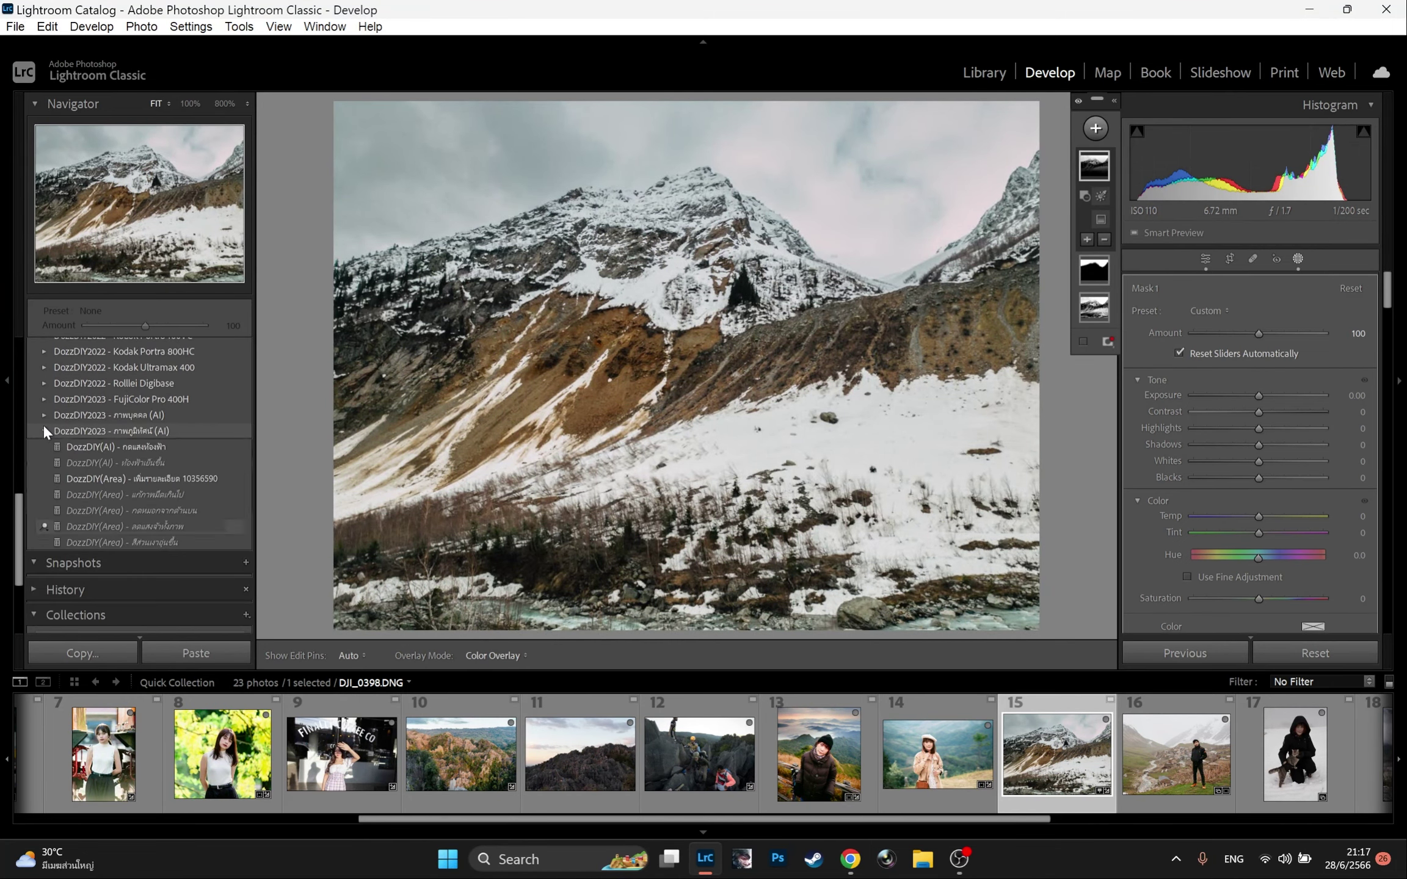
{"action": "scroll", "coordinate": [43, 424], "scroll_direction": "up", "scroll_amount": 15}
{"action": "scroll", "coordinate": [43, 424], "scroll_direction": "down", "scroll_amount": 3}
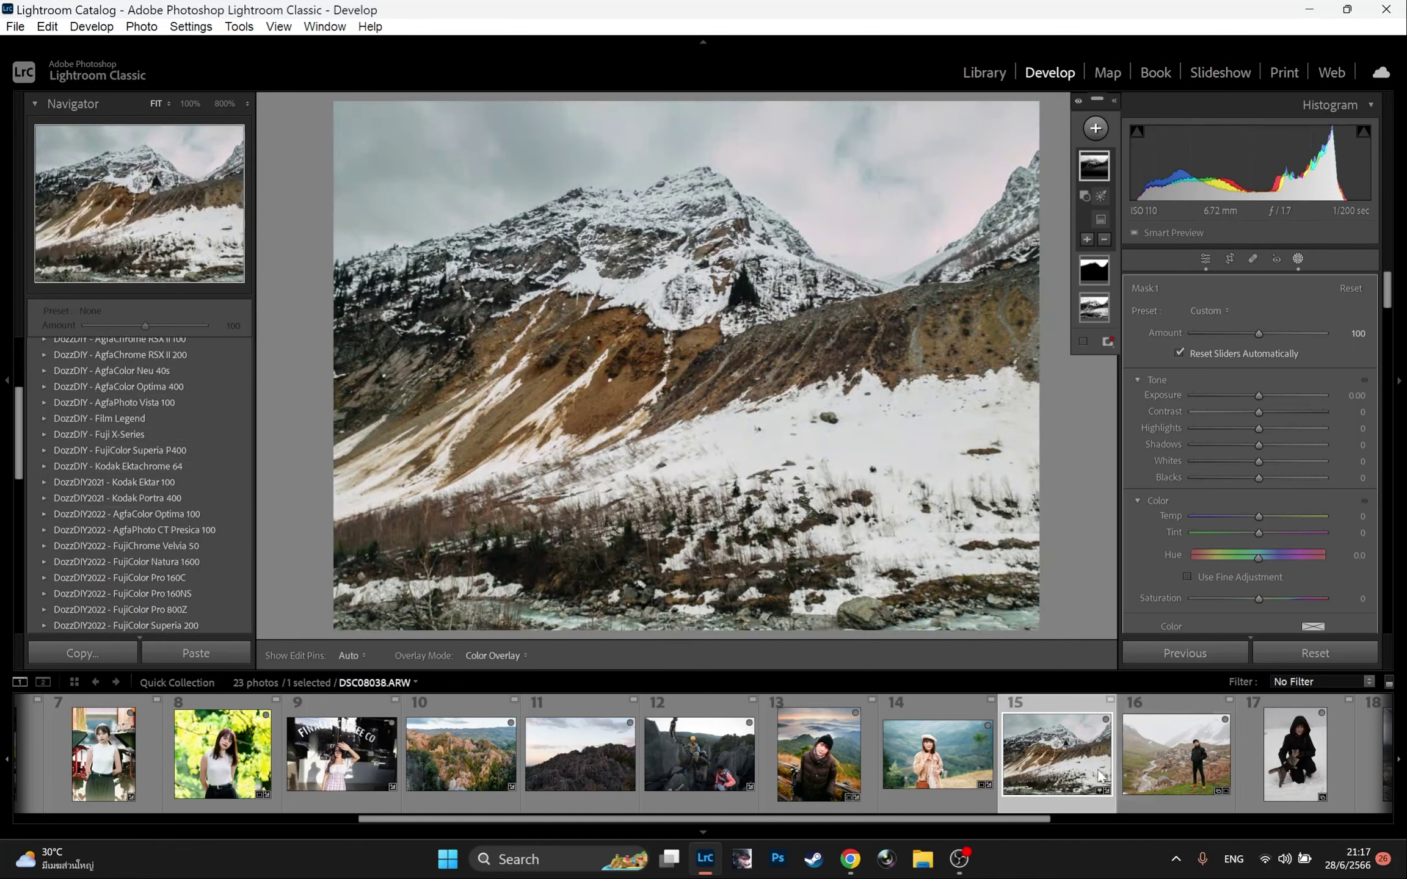
- Switch to photo DSC08038.ARW, delete its existing face mask and inspect the man at 100% before returning to the fitted view
{"action": "left_click", "coordinate": [1167, 755]}
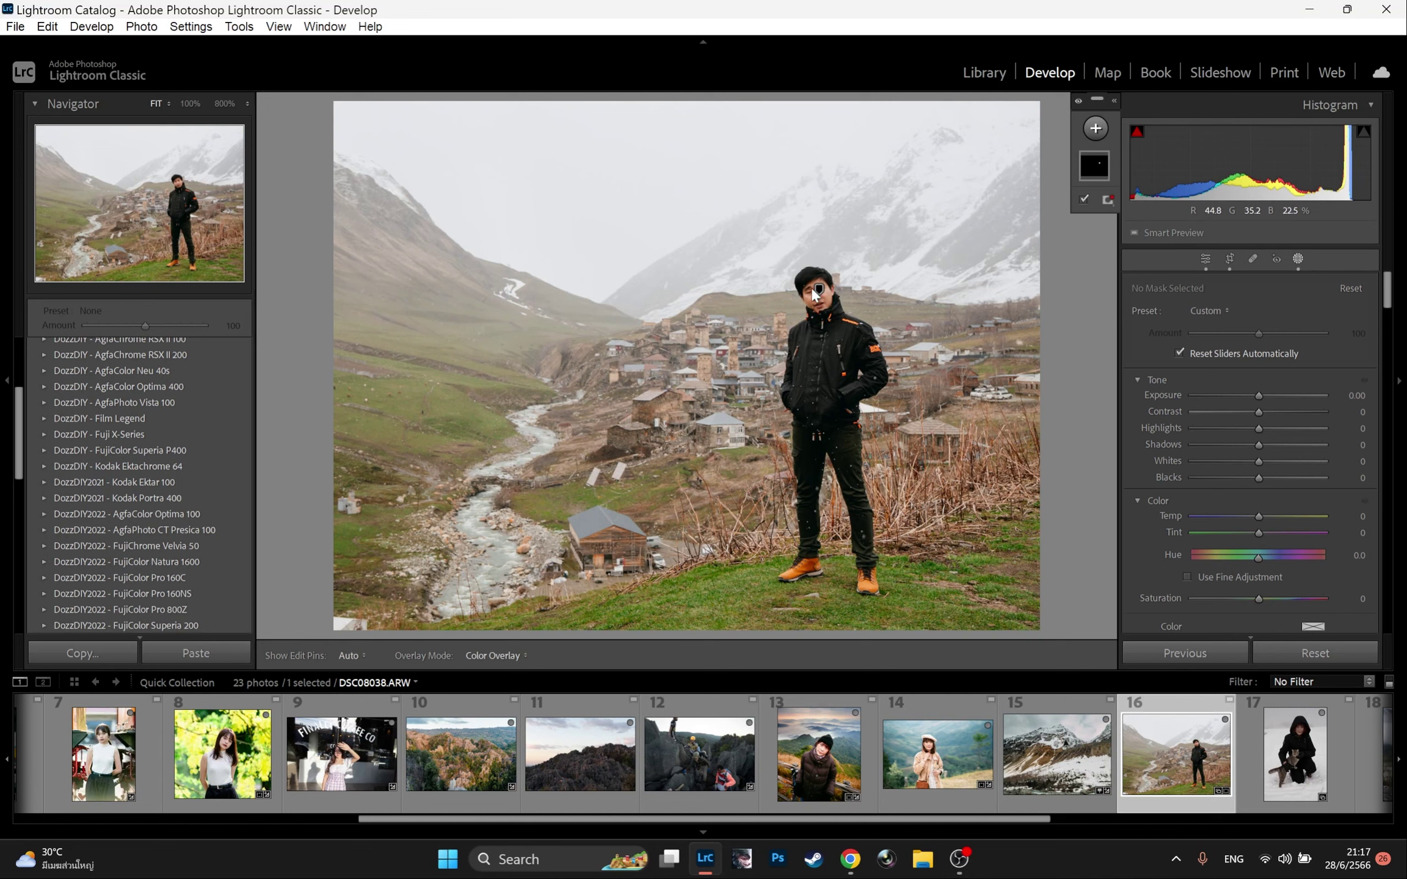
{"action": "left_click", "coordinate": [820, 291]}
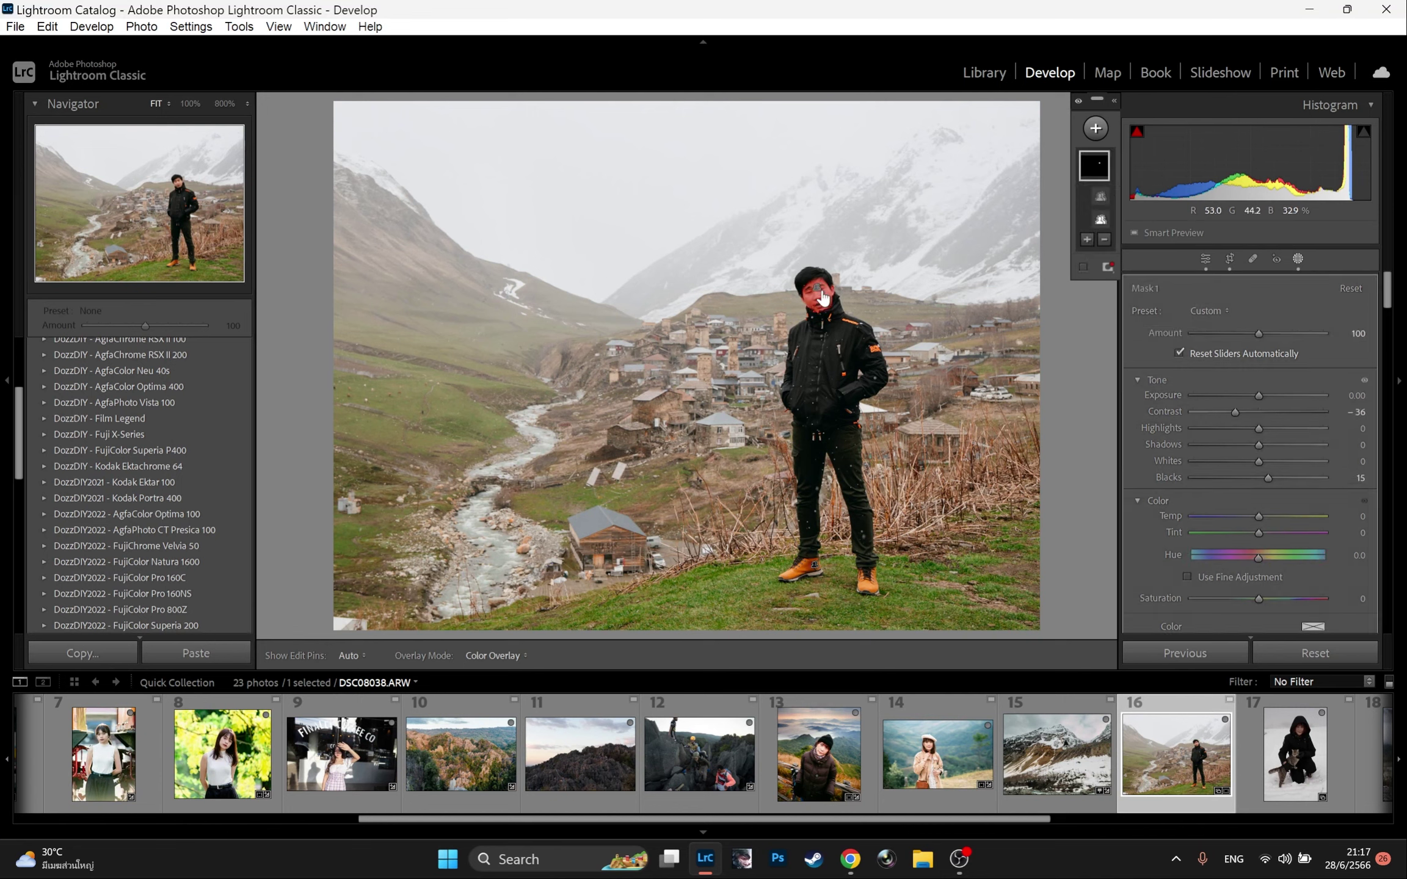
{"action": "left_click", "coordinate": [820, 292]}
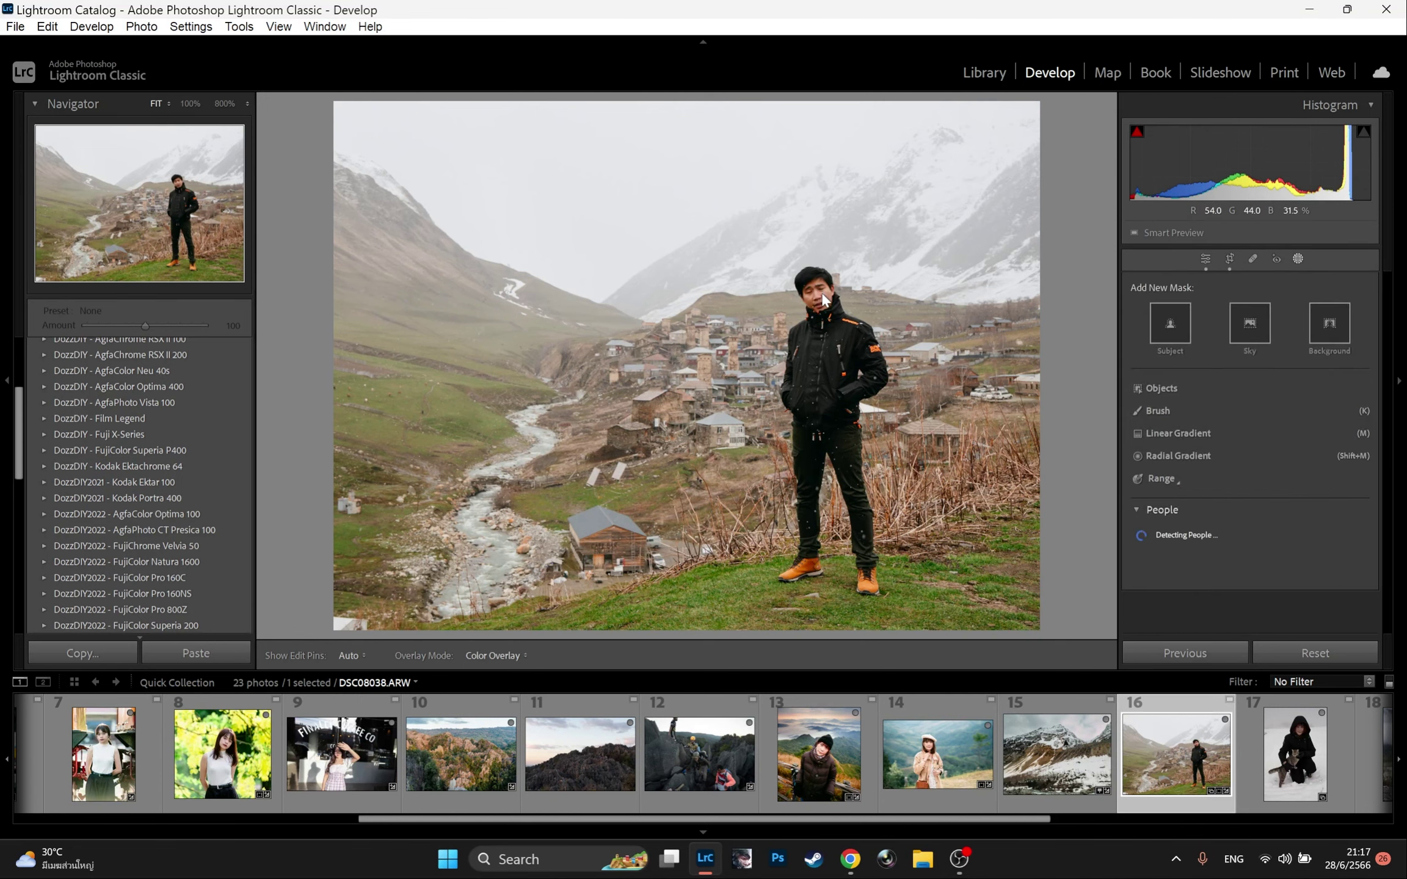
{"action": "left_click", "coordinate": [177, 178]}
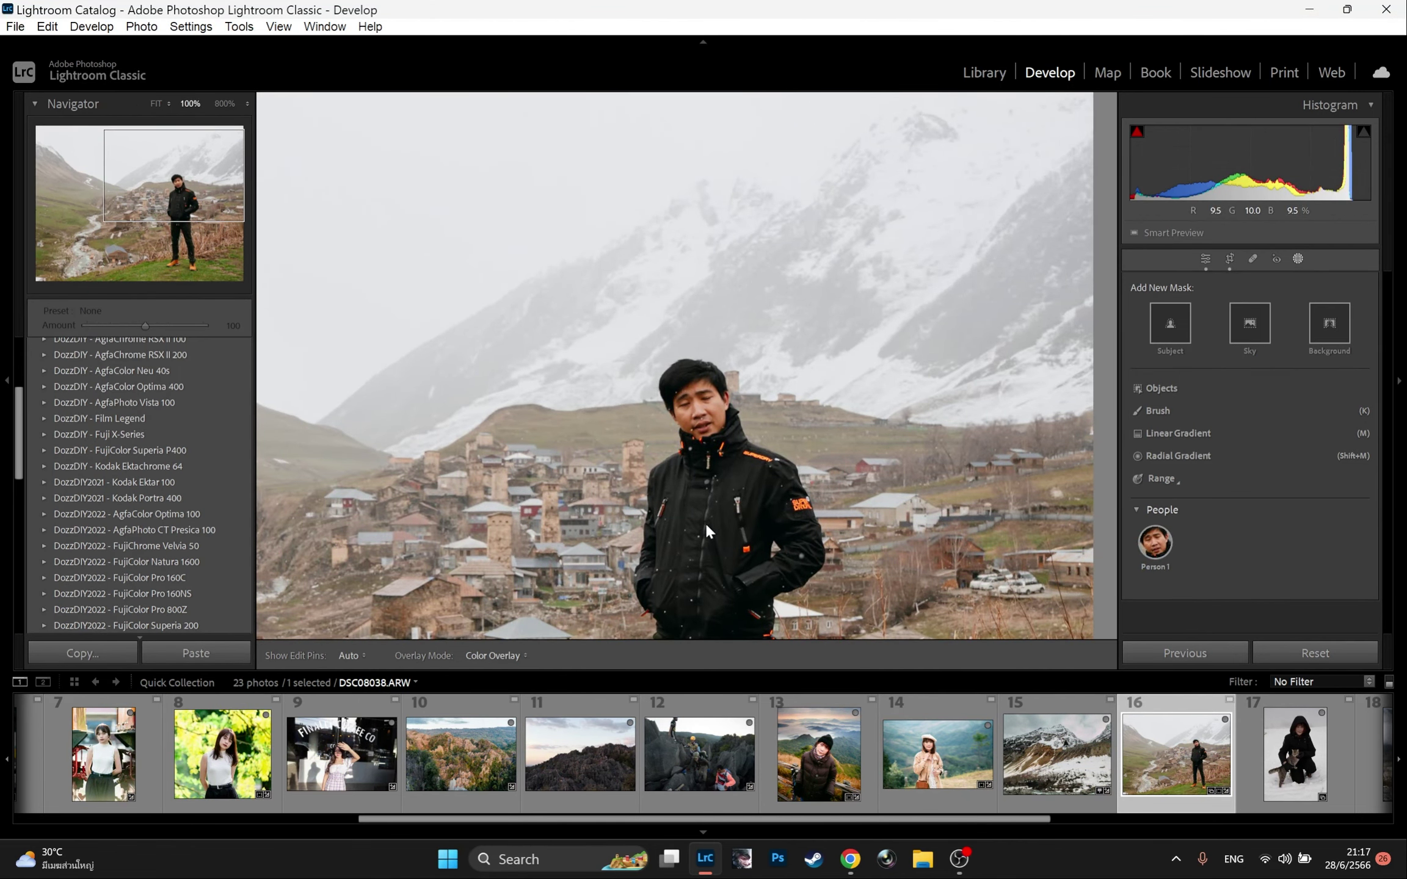
{"action": "left_click", "coordinate": [153, 103]}
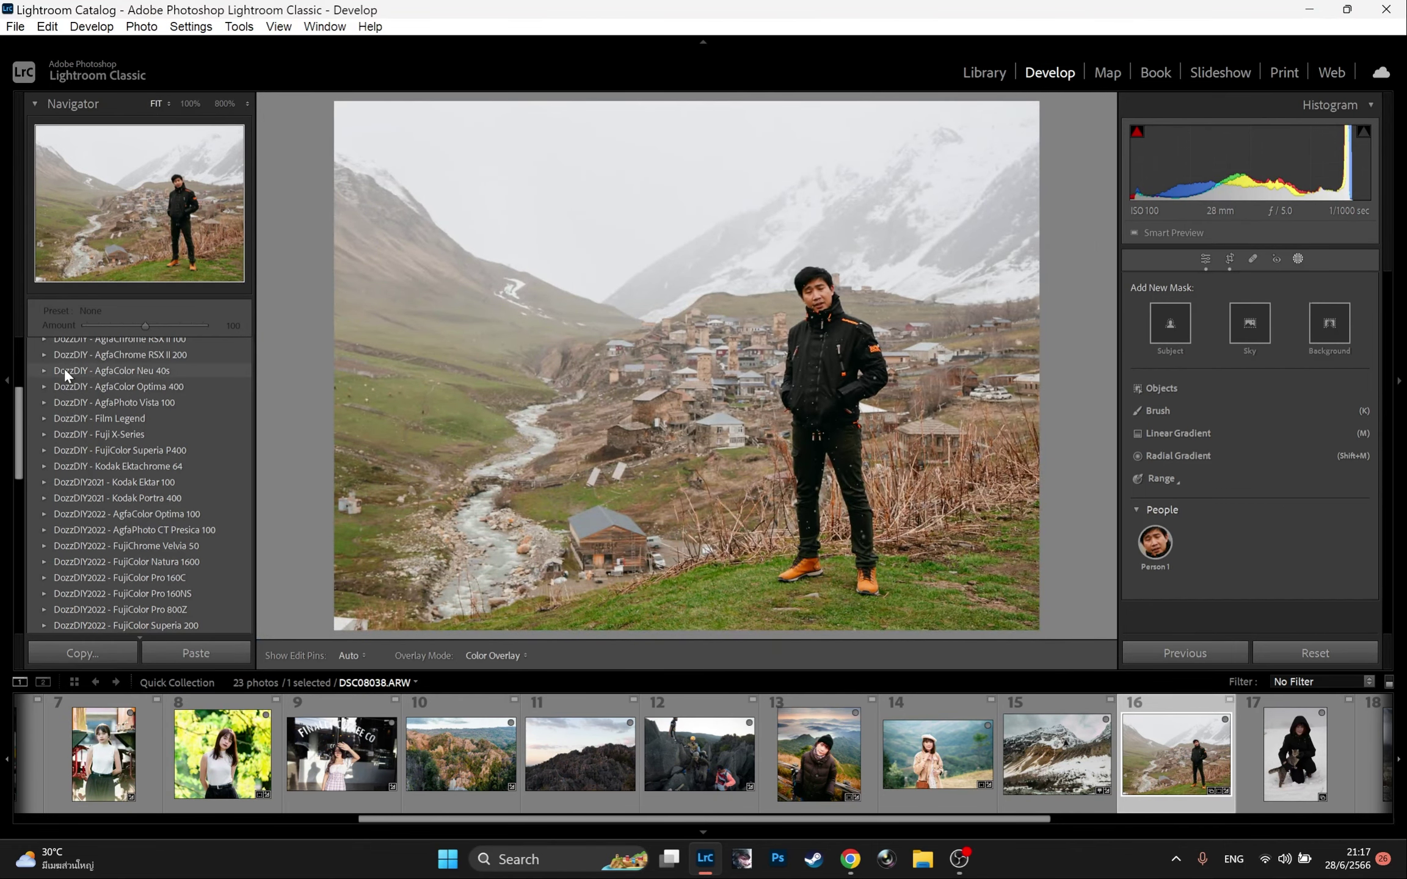
- Apply the film preset DozzDIY - Agfa Optima 400 [พุช+1] and set the photo's Exposure to +0.49
{"action": "scroll", "coordinate": [63, 367], "scroll_direction": "down", "scroll_amount": 2}
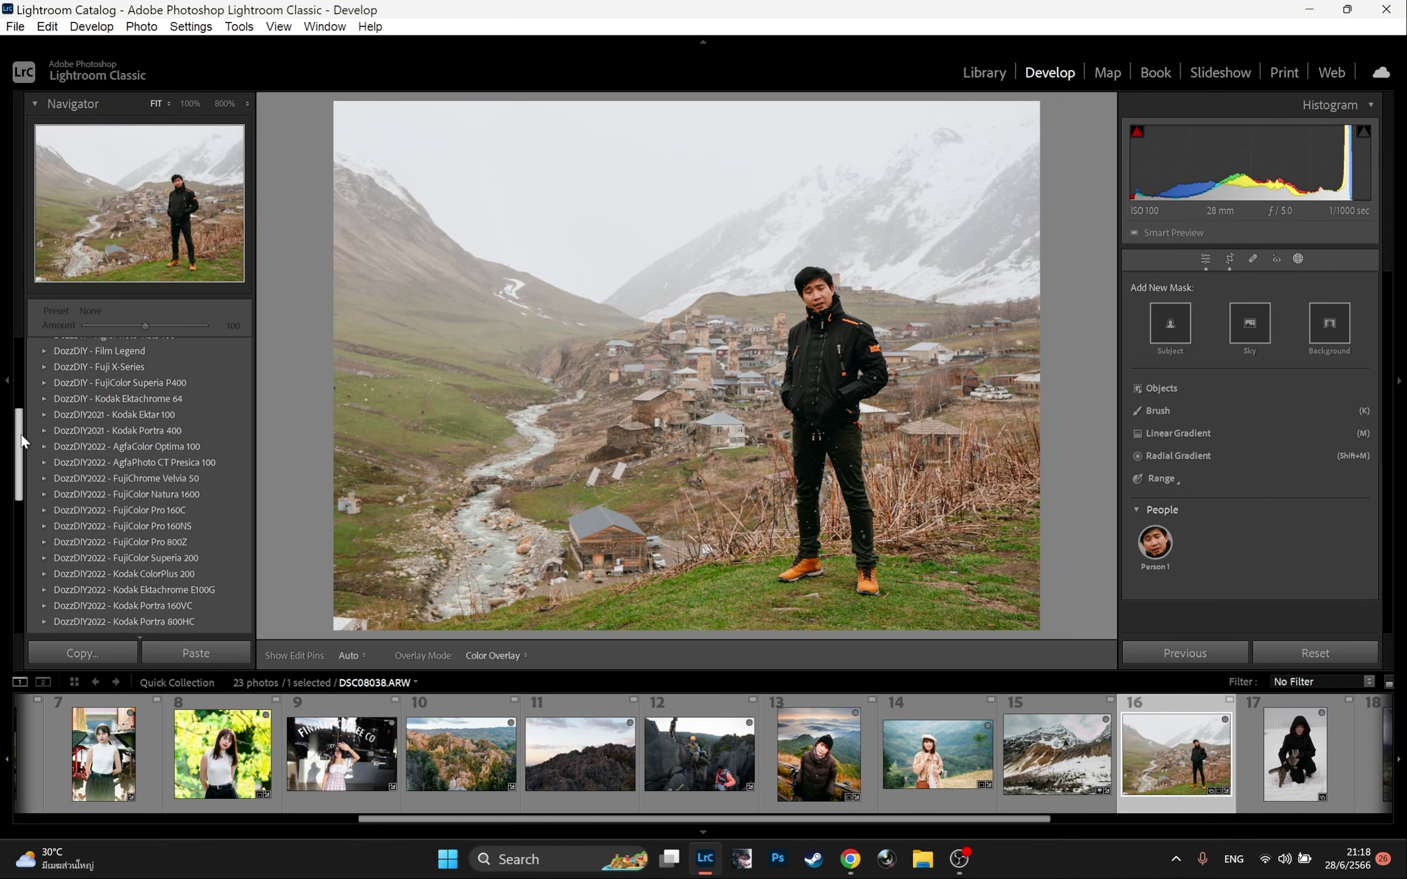
{"action": "scroll", "coordinate": [22, 439], "scroll_direction": "up", "scroll_amount": 3}
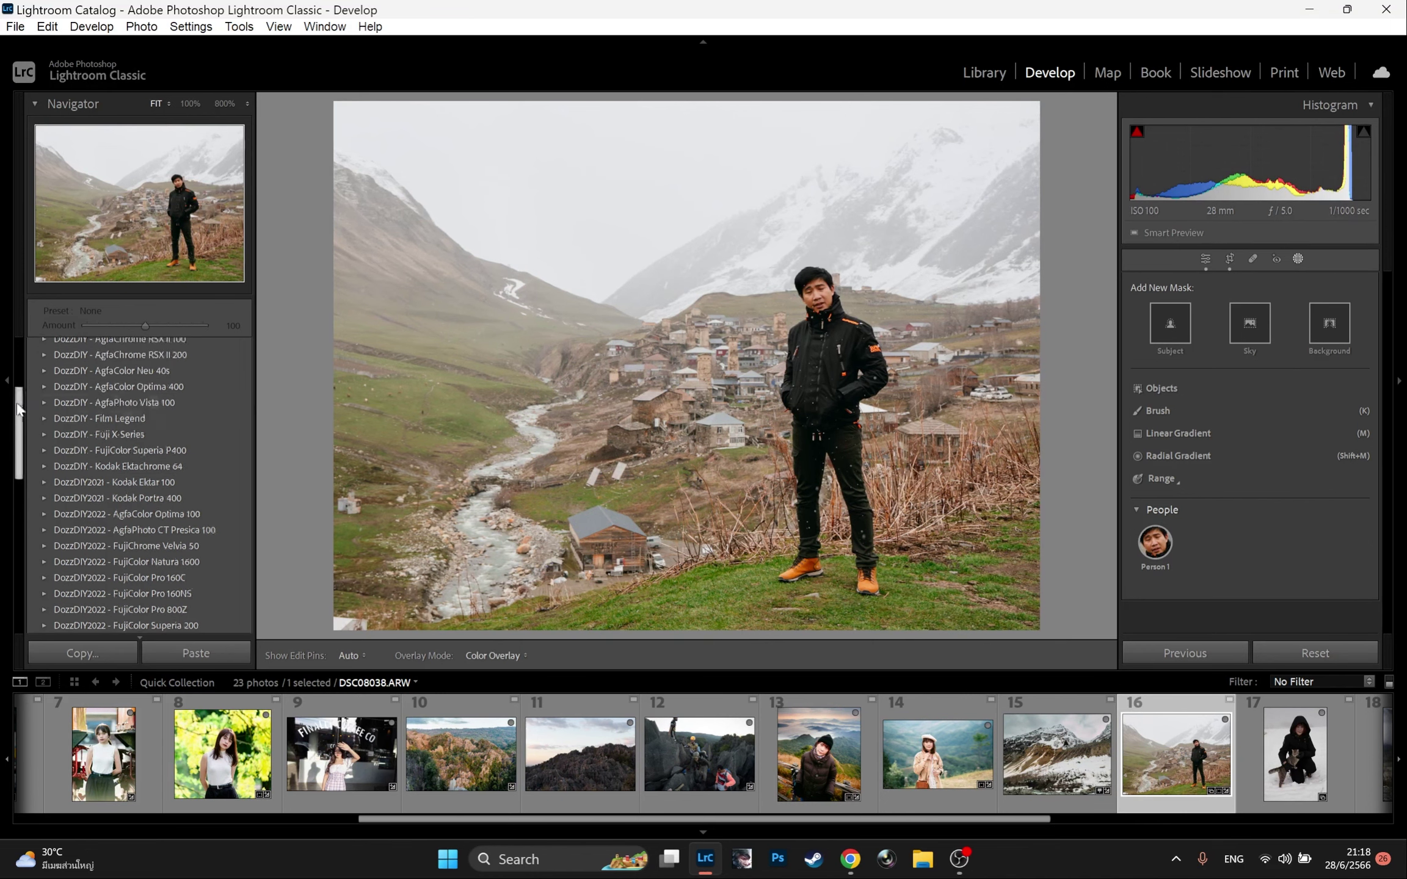
{"action": "left_click", "coordinate": [44, 387]}
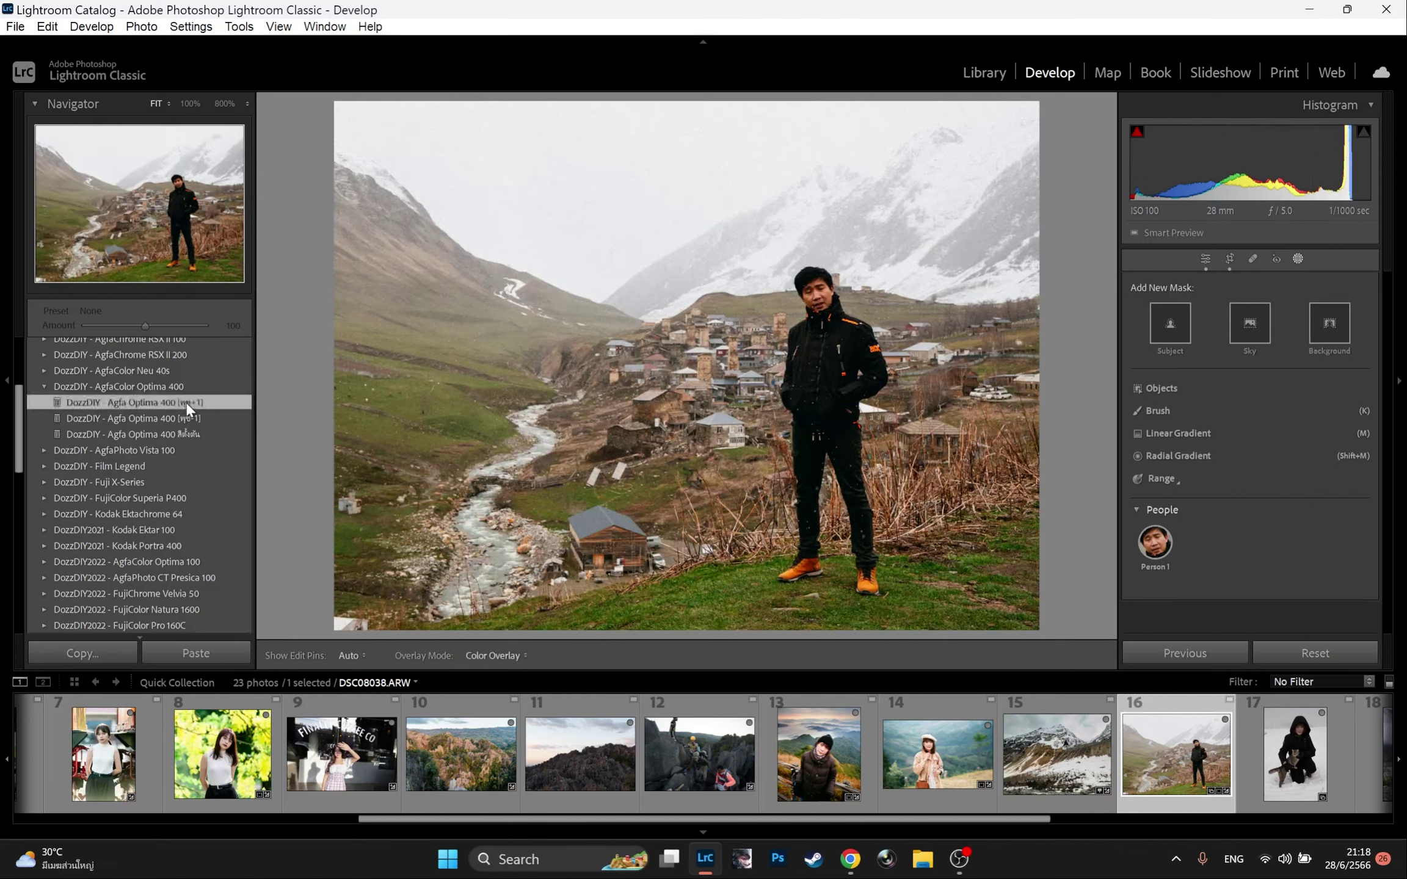
{"action": "left_click", "coordinate": [186, 403]}
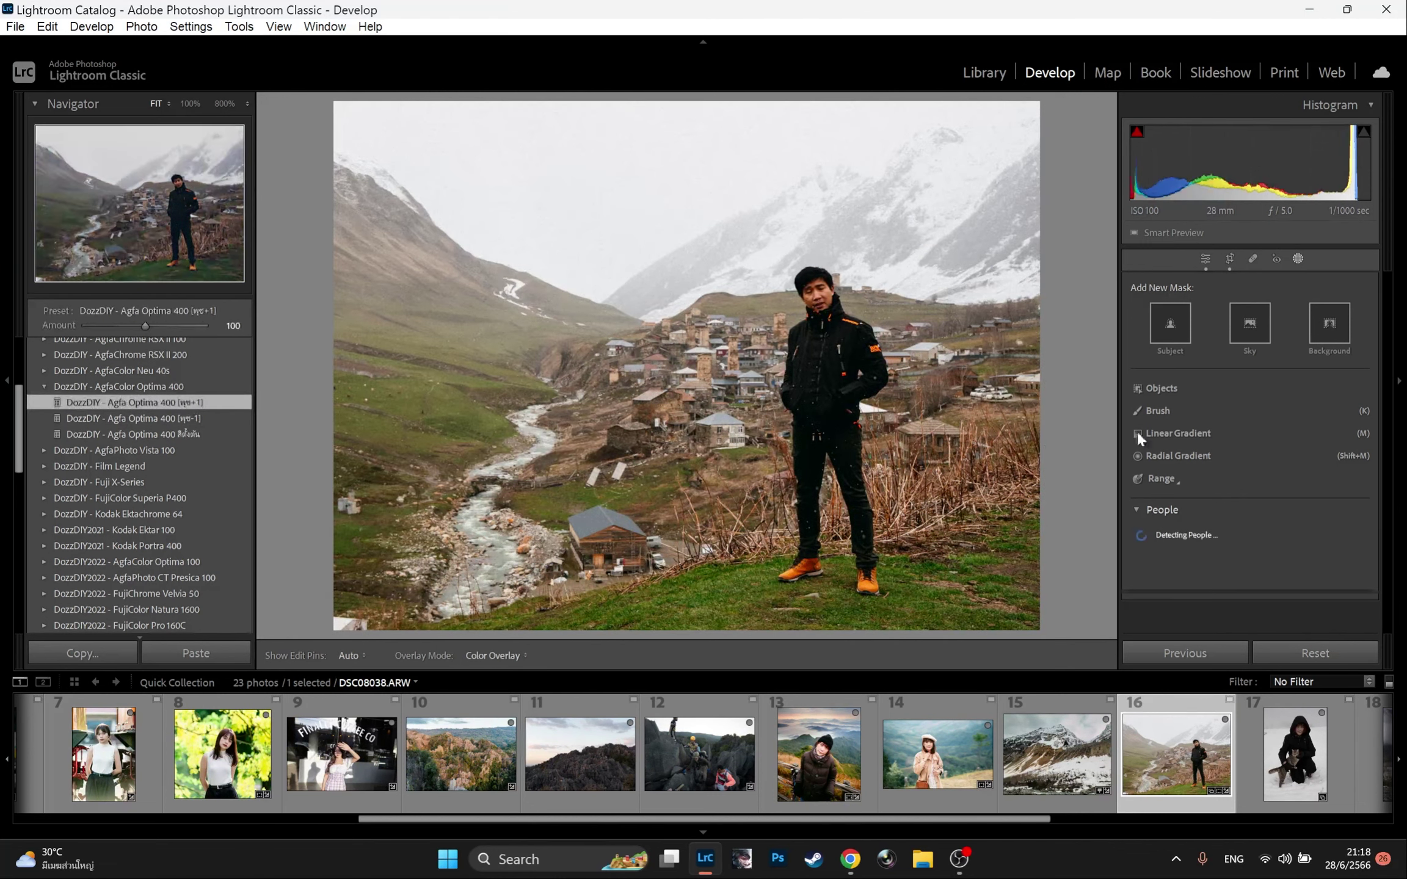
{"action": "left_click", "coordinate": [1206, 259]}
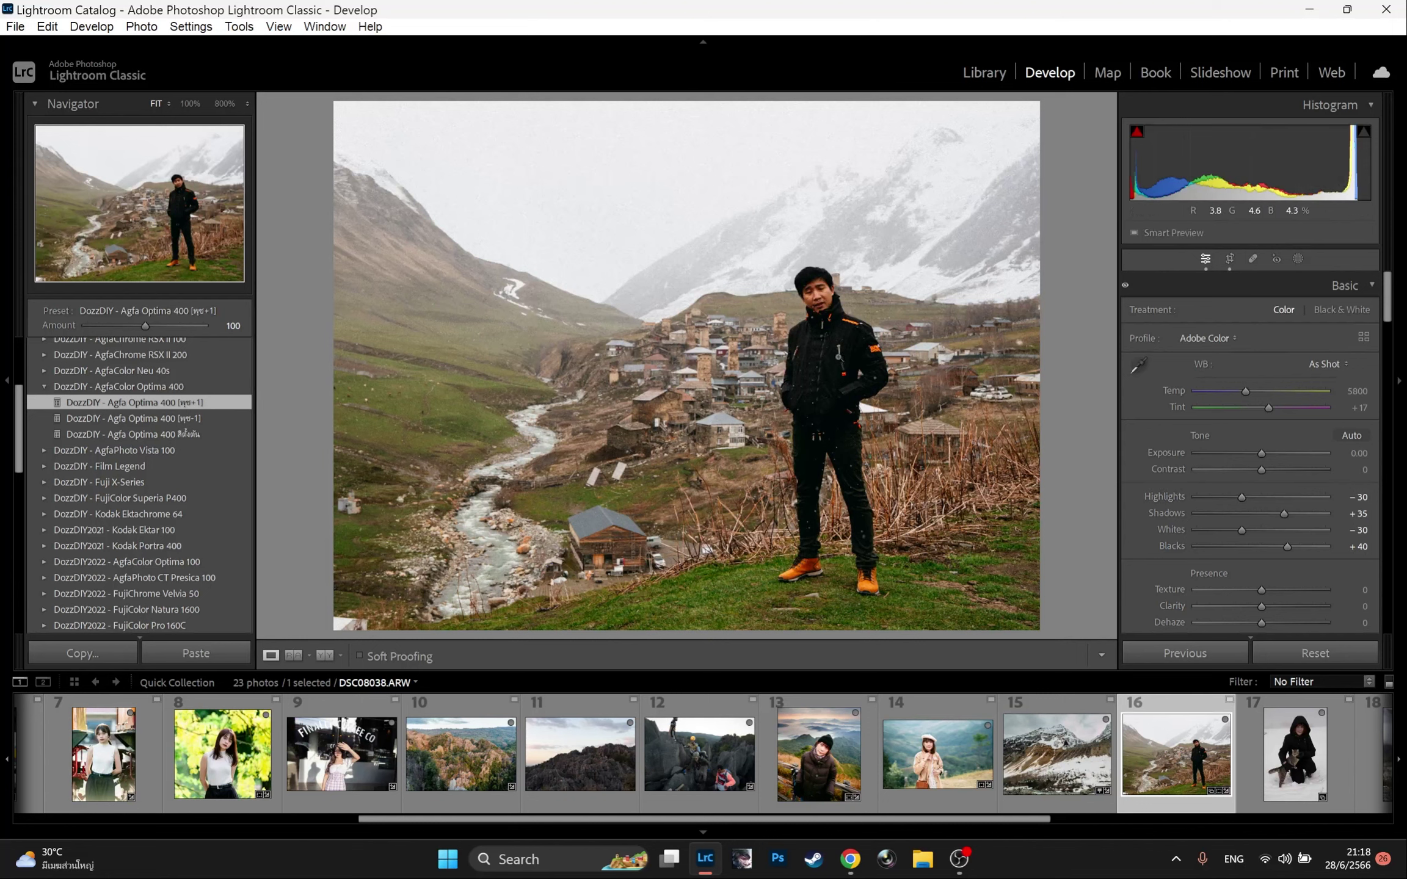
{"action": "left_click_drag", "start_coordinate": [1262, 455], "coordinate": [1268, 455]}
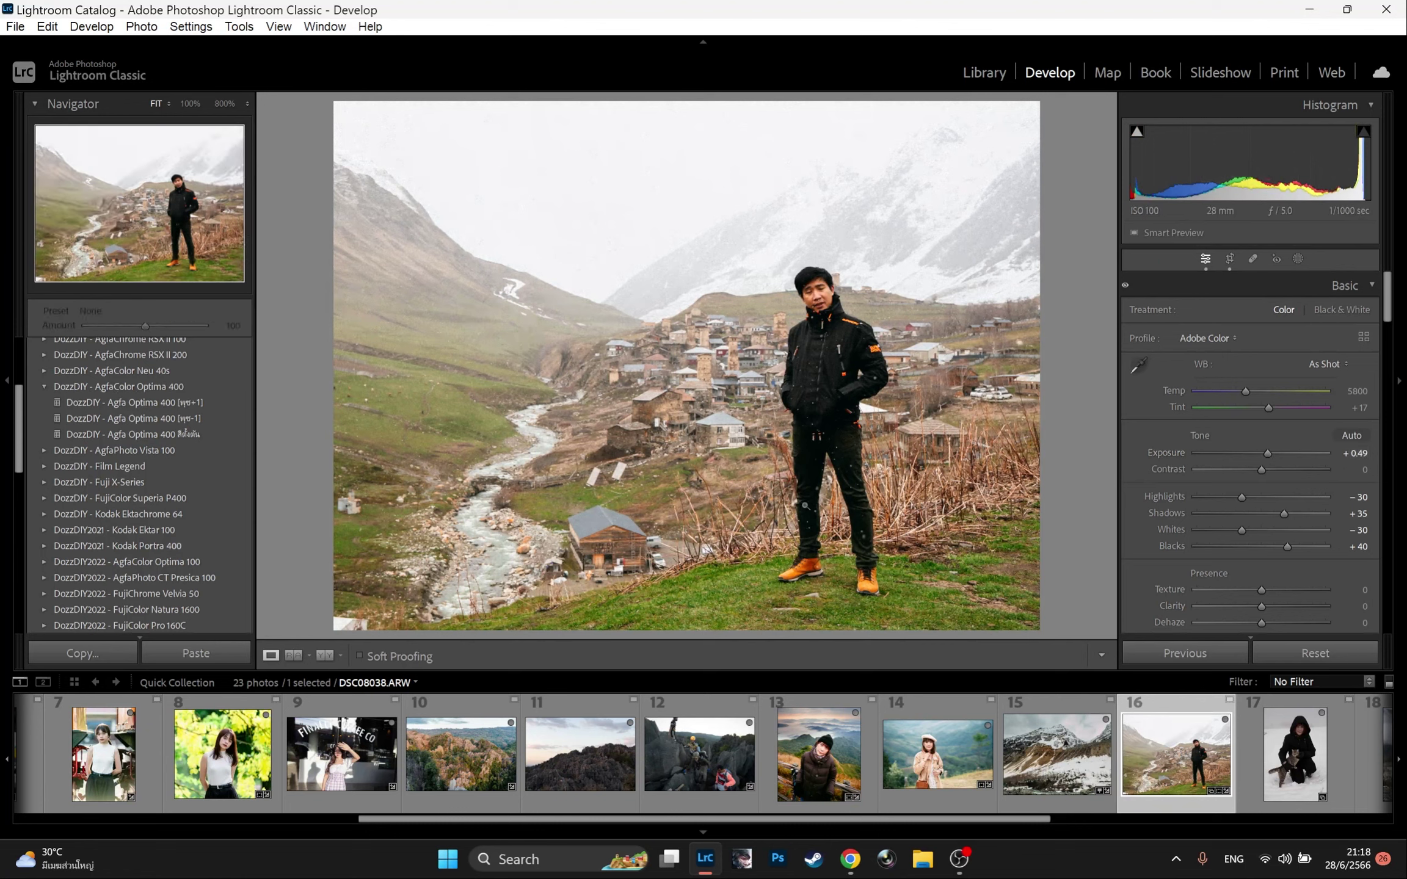
- Apply the landscape presets DozzDIY(AI) - กดแสงท้องฟ้า and DozzDIY(Area) - กดหมอกจากด้านบน to the photo
{"action": "scroll", "coordinate": [101, 565], "scroll_direction": "down", "scroll_amount": 10}
{"action": "scroll", "coordinate": [97, 552], "scroll_direction": "up", "scroll_amount": 5}
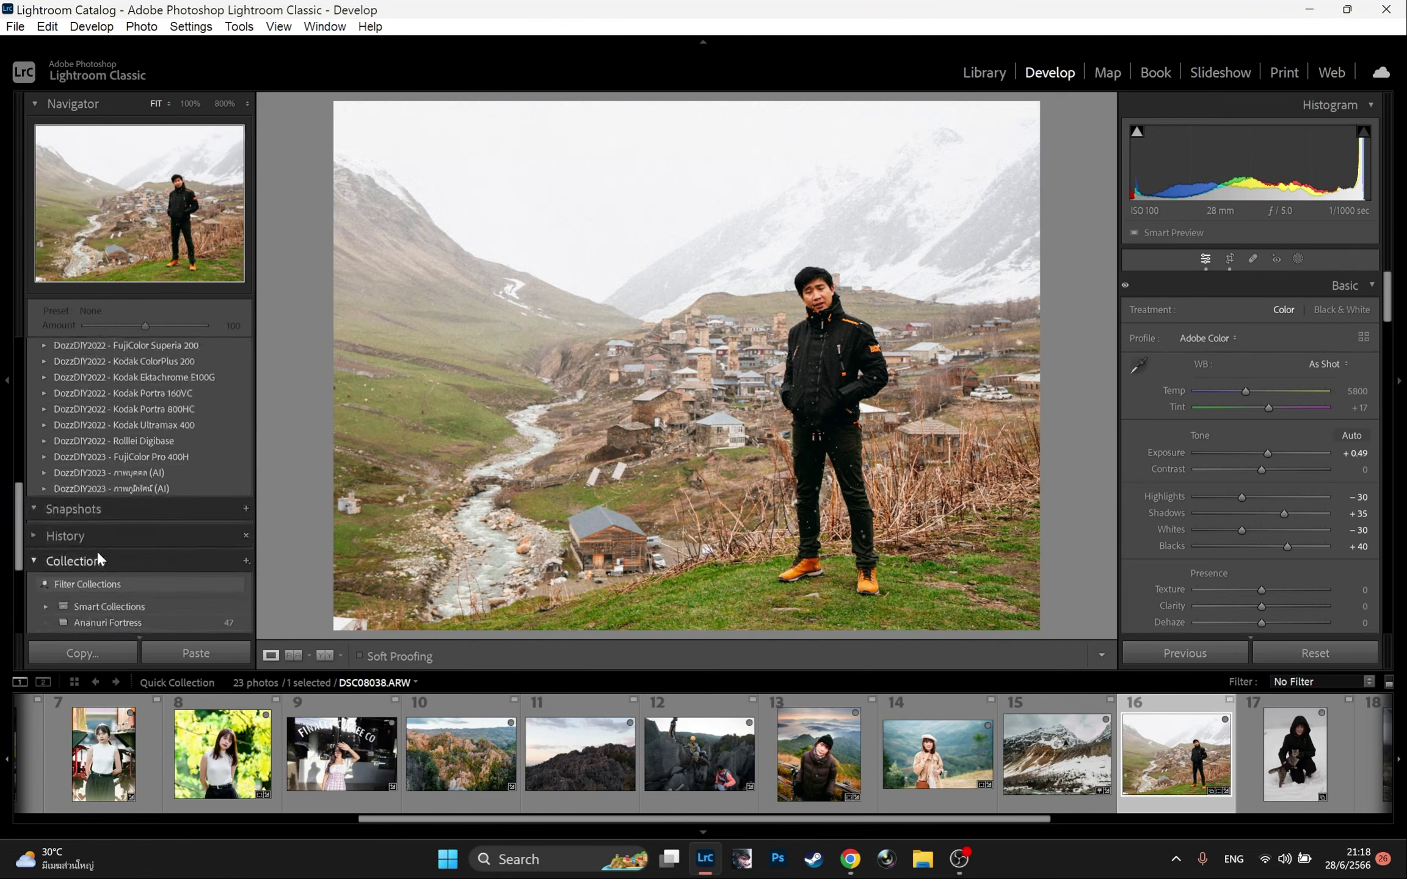
{"action": "left_click", "coordinate": [46, 487]}
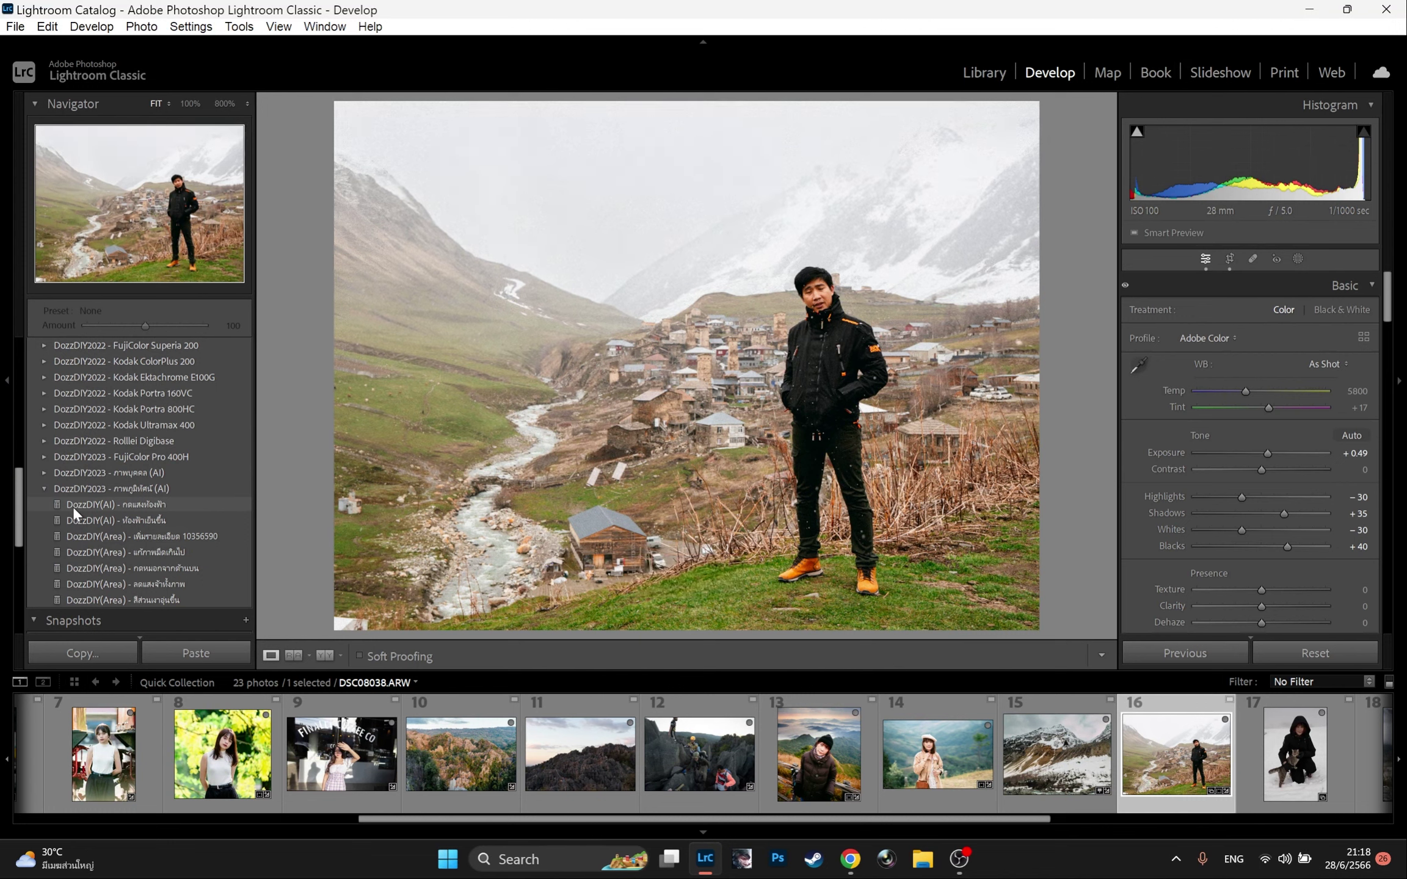
{"action": "left_click", "coordinate": [72, 507]}
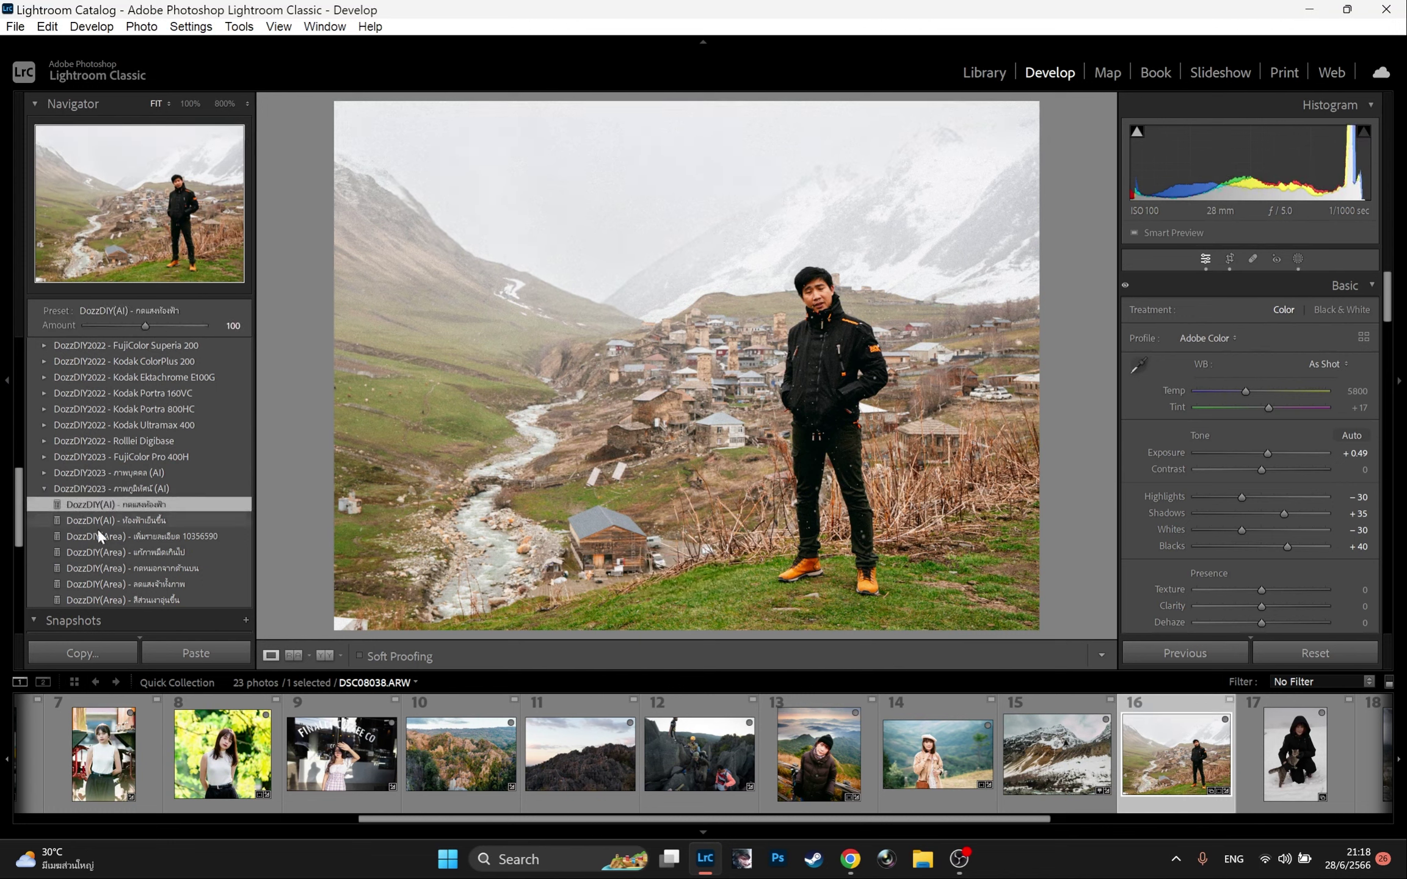
{"action": "left_click", "coordinate": [116, 568]}
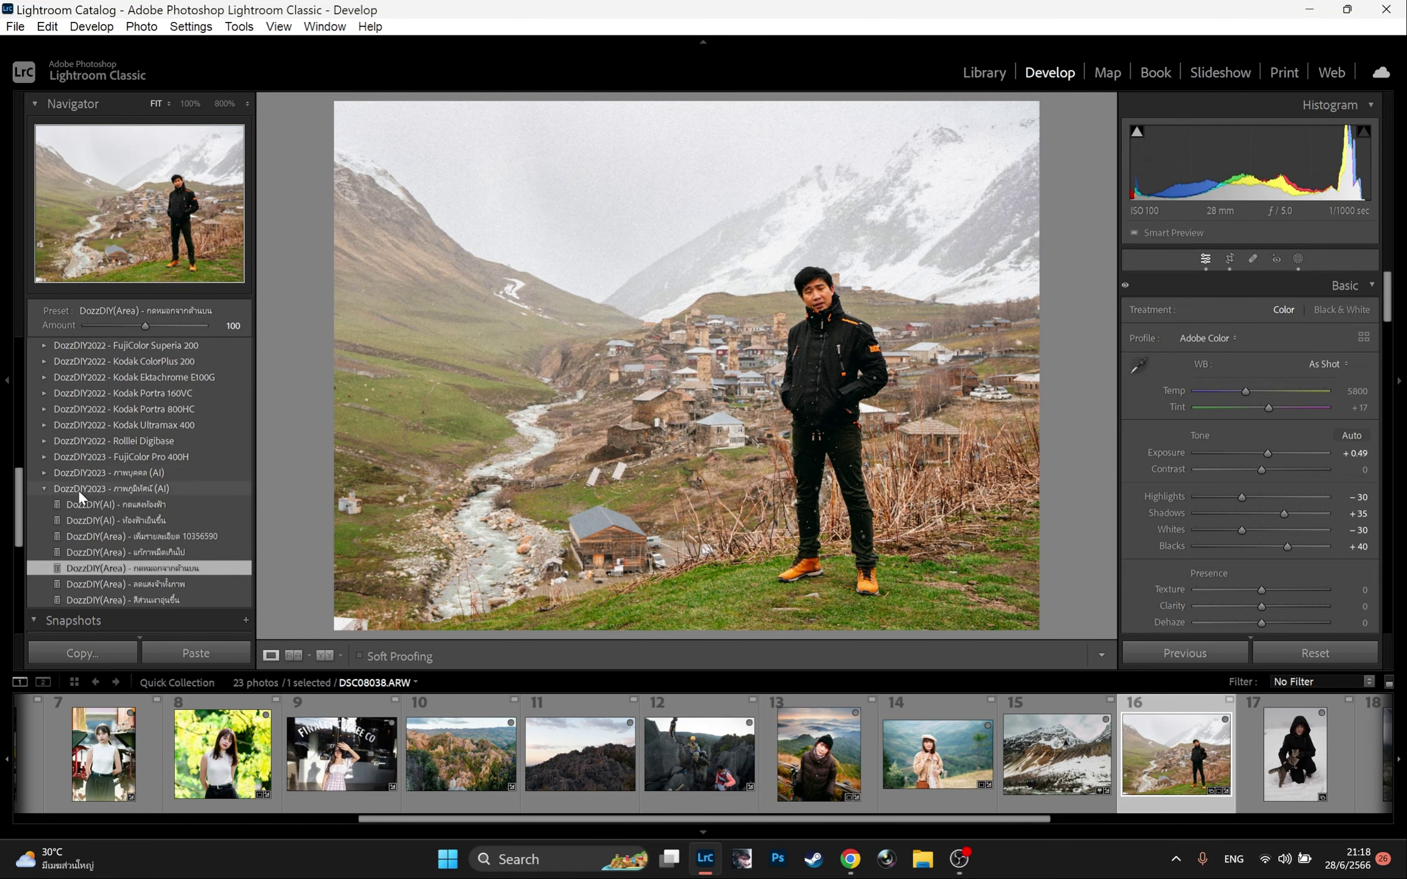
- Apply the portrait AI presets ตัวแบบเด่นขึ้น (P1) with Amount 31 and แก้สีทึบของเสื้อผ้า for the clothing
{"action": "left_click", "coordinate": [46, 489]}
{"action": "left_click", "coordinate": [48, 472]}
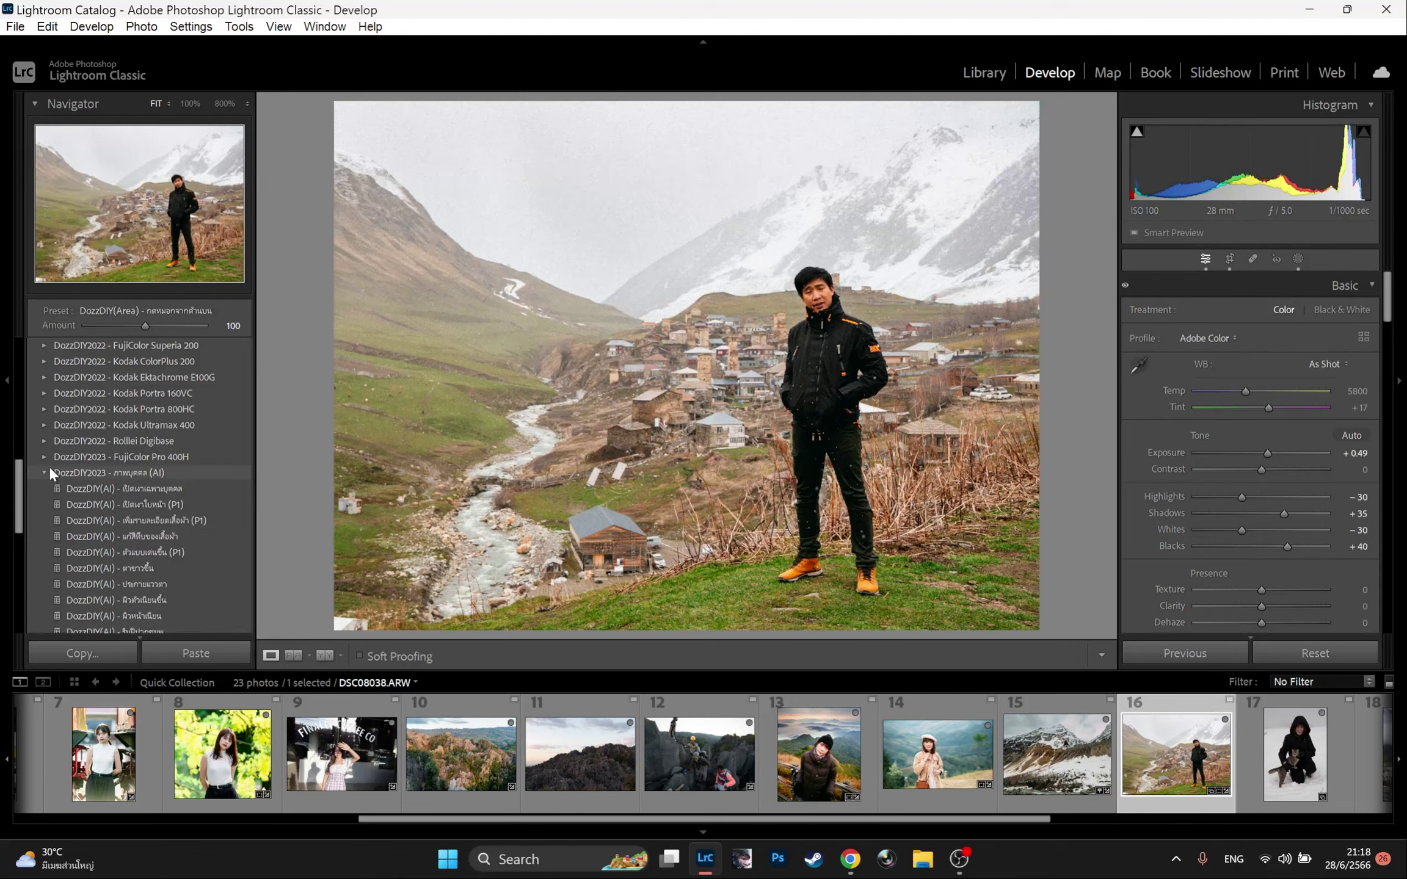
{"action": "left_click", "coordinate": [107, 553]}
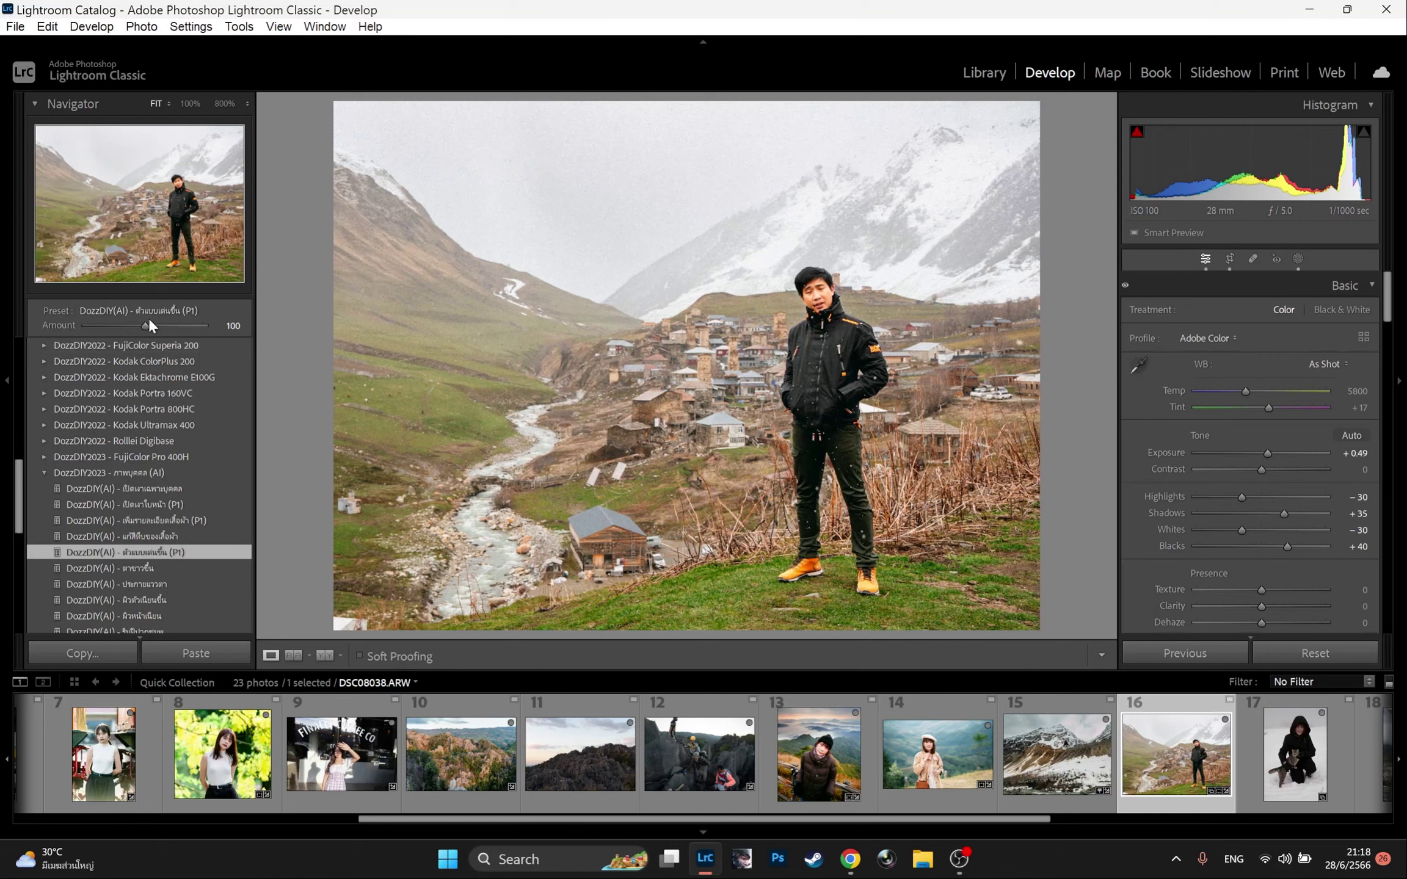
{"action": "left_click_drag", "start_coordinate": [145, 326], "coordinate": [105, 328]}
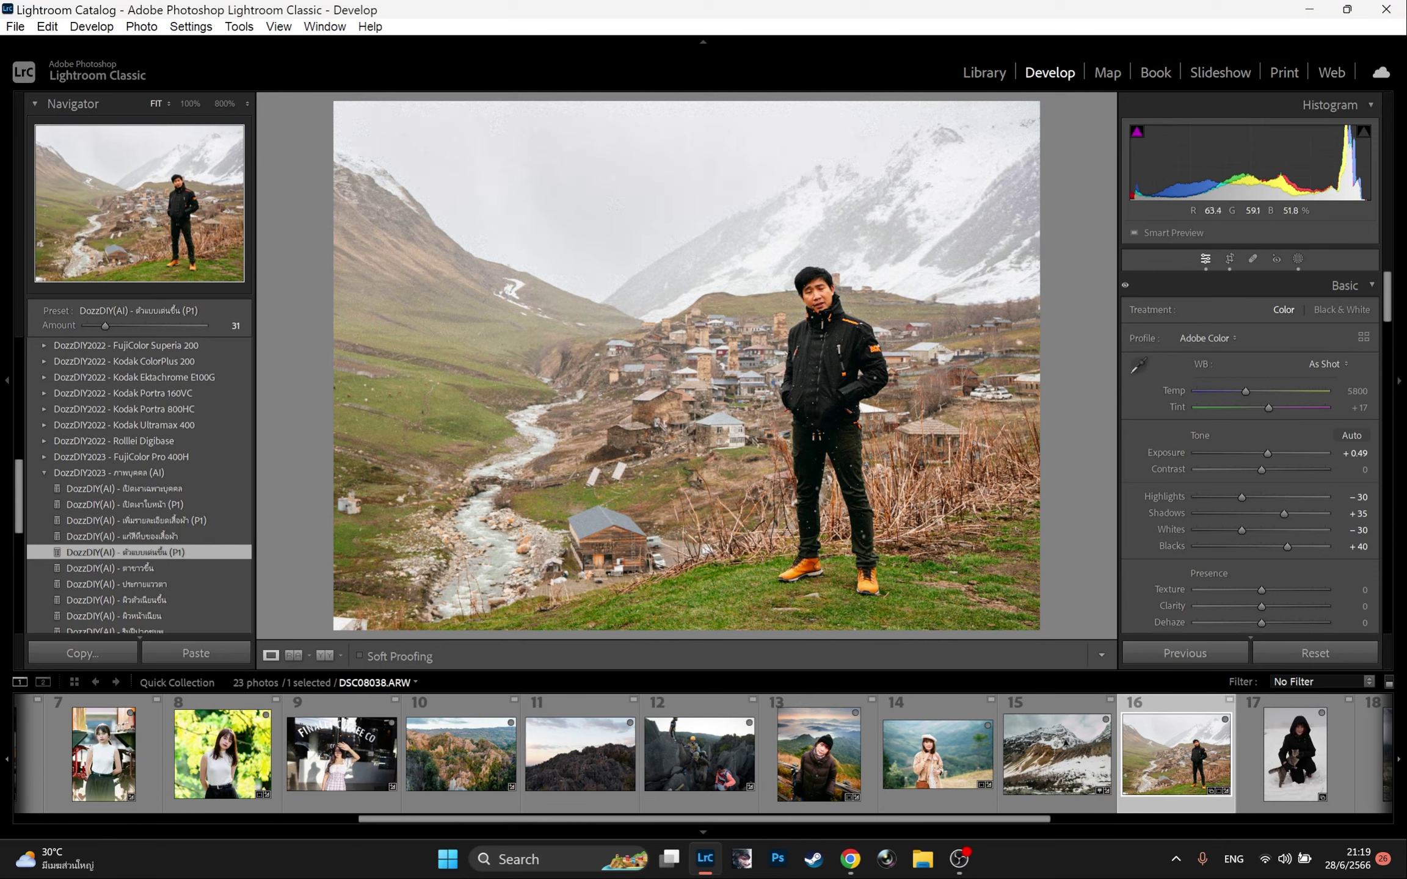
{"action": "left_click", "coordinate": [143, 538]}
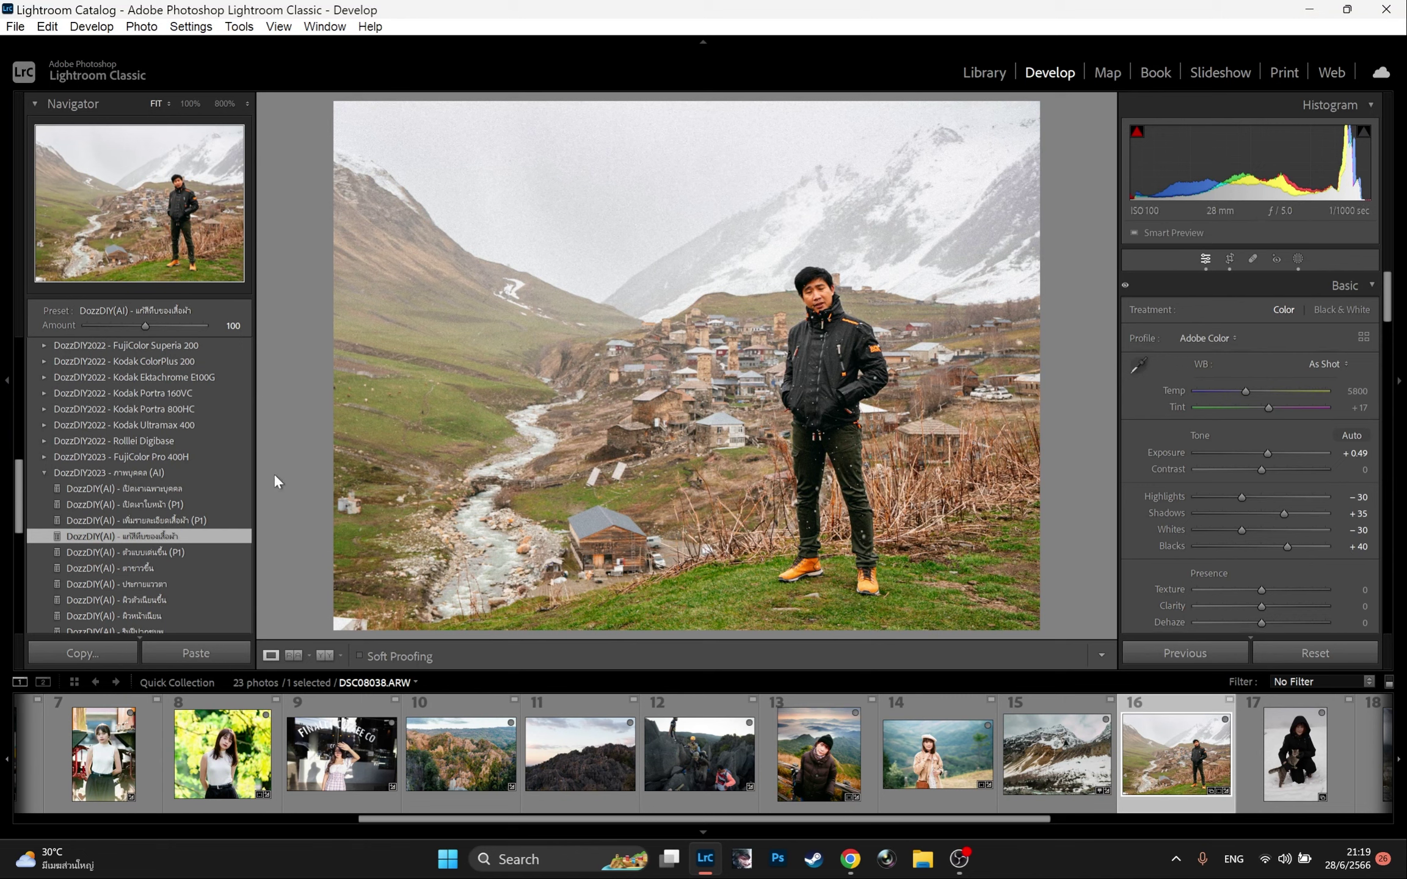
- Apply the AI preset ผิวหน้าเนียน with Amount 108, and set its face mask's Contrast to −27 and Highlights to 18
{"action": "left_click", "coordinate": [159, 612]}
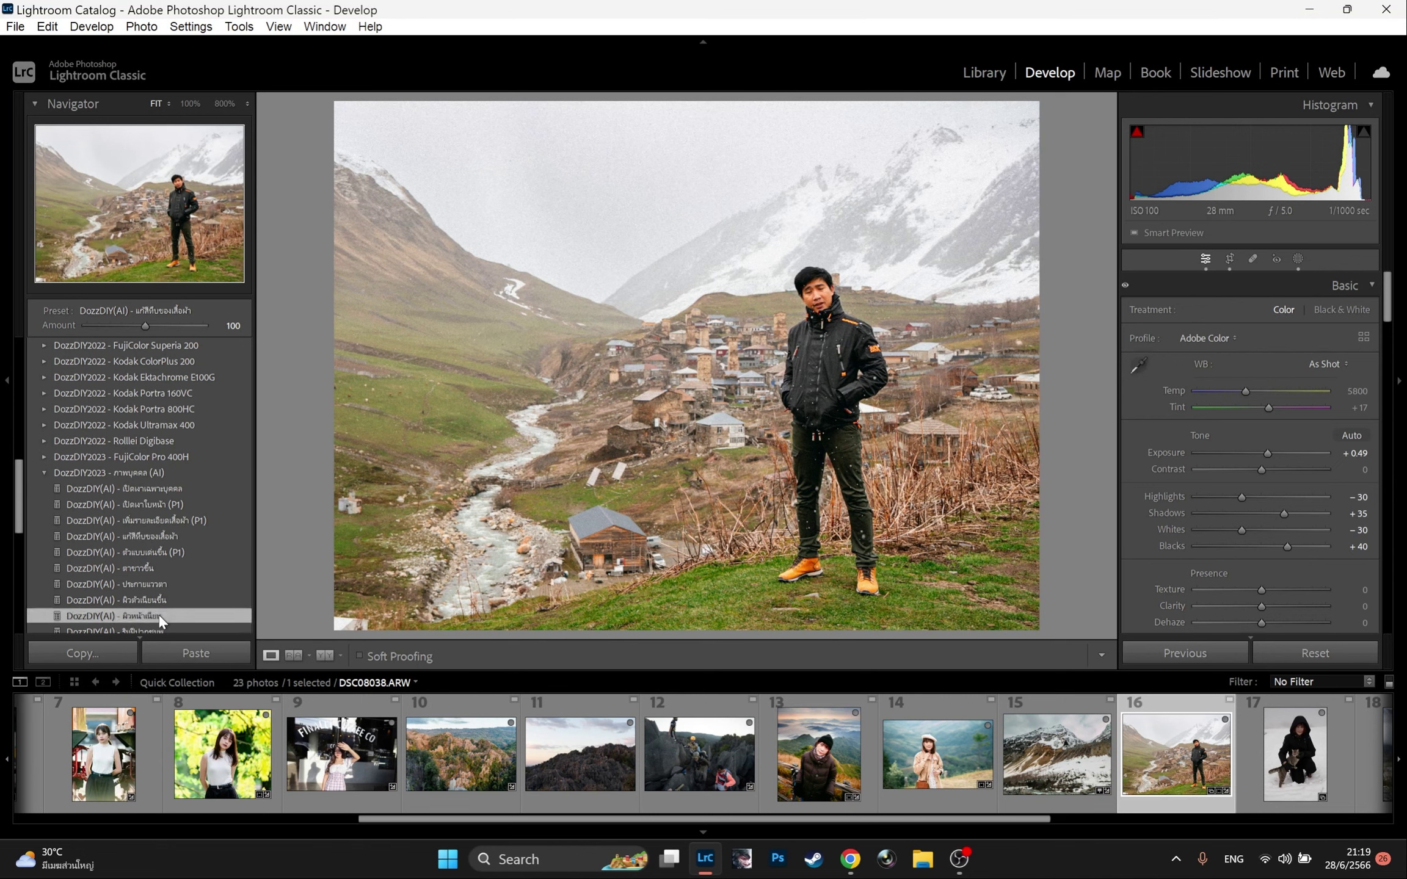
{"action": "scroll", "coordinate": [172, 600], "scroll_direction": "down", "scroll_amount": 3}
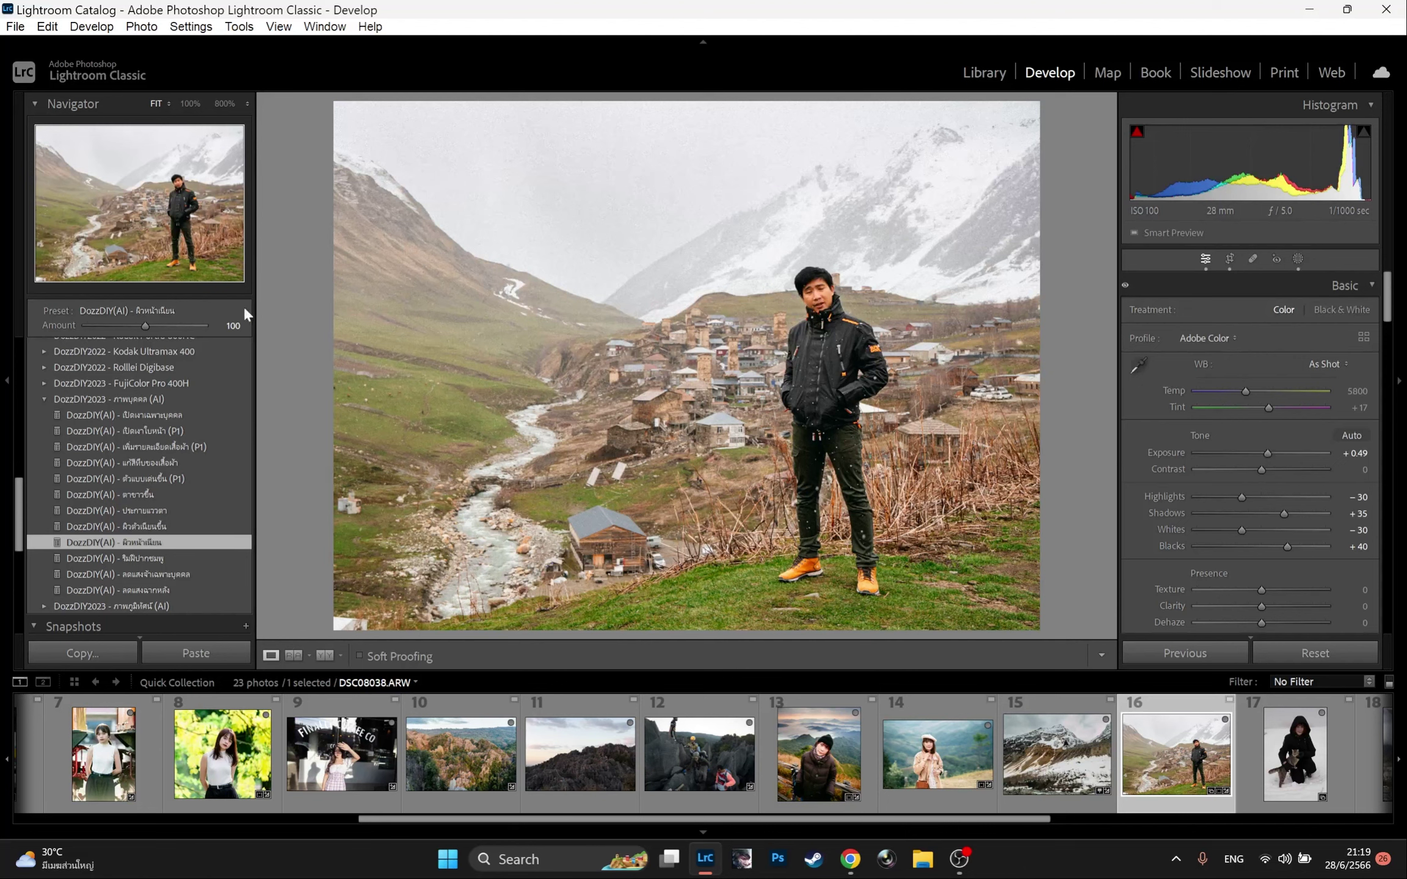
{"action": "left_click_drag", "start_coordinate": [145, 327], "coordinate": [149, 328]}
{"action": "left_click", "coordinate": [1297, 260]}
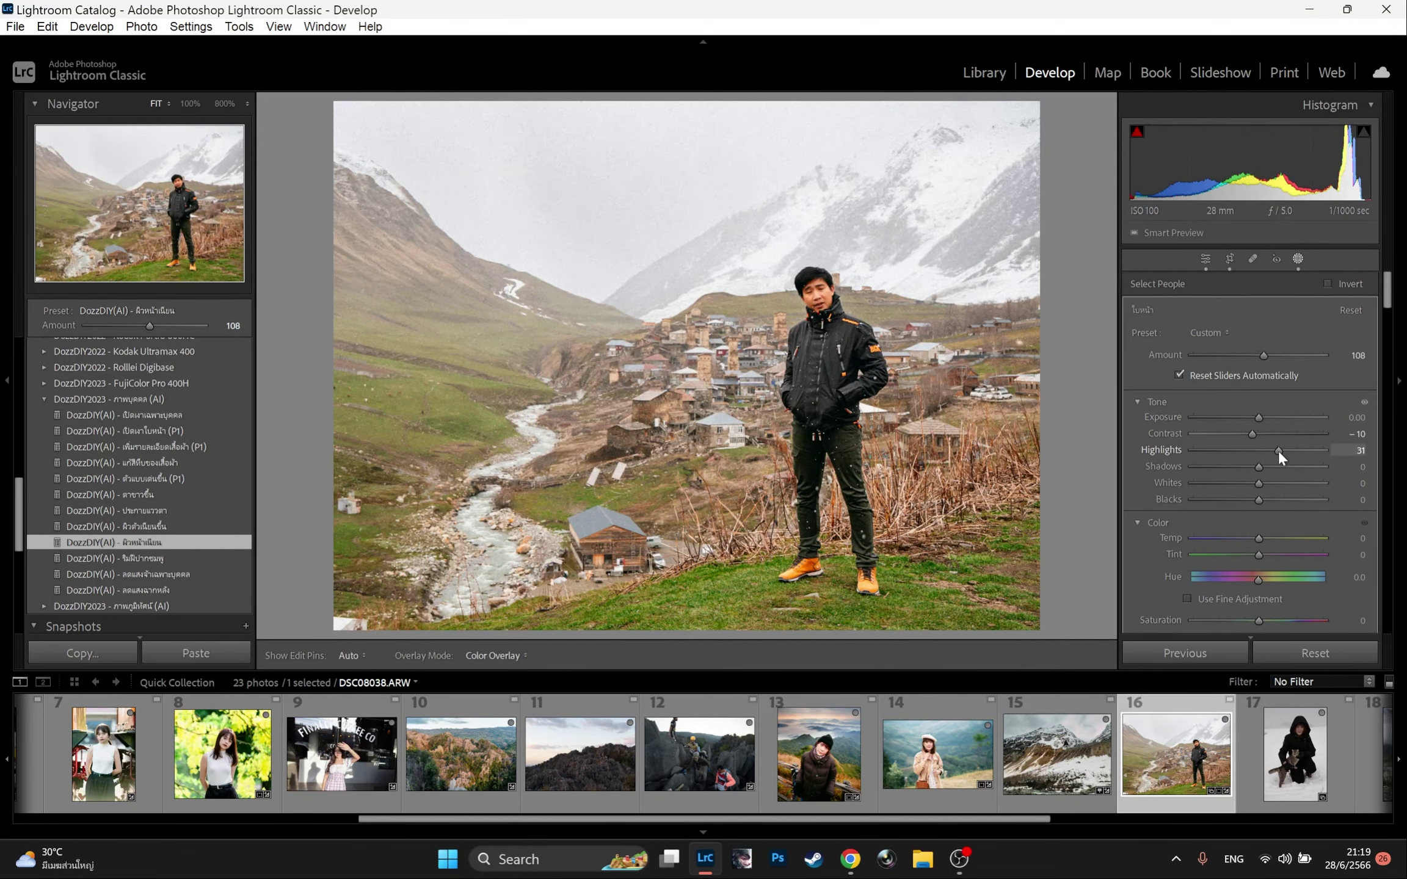
{"action": "left_click_drag", "start_coordinate": [1267, 448], "coordinate": [1241, 436]}
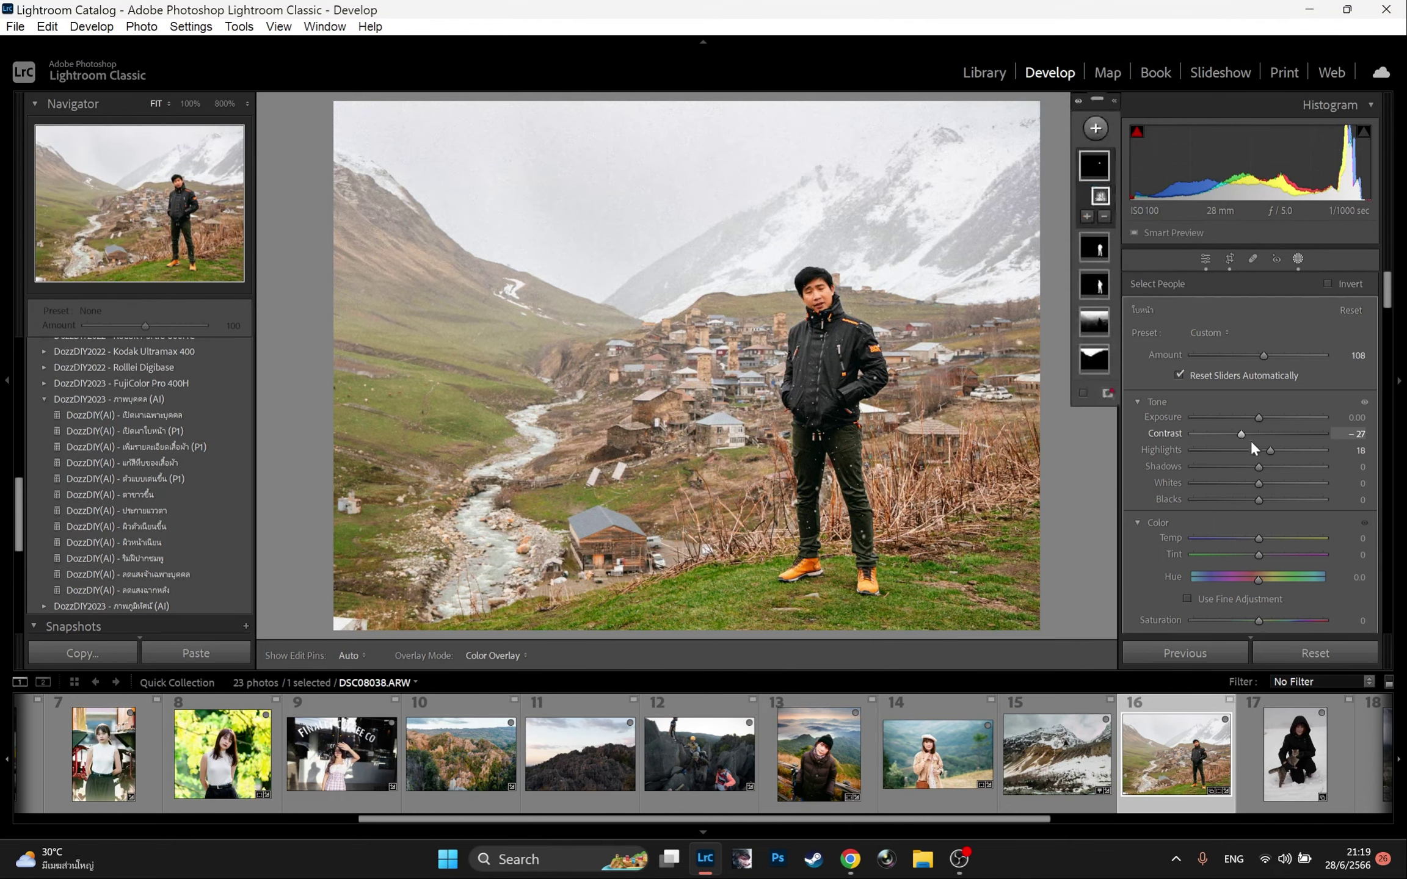
- Compare the edited photo of the man above the village with its original version several times
{"action": "key", "text": "backslash"}
{"action": "key", "text": "backslash"}
{"action": "key", "text": "backslash"}
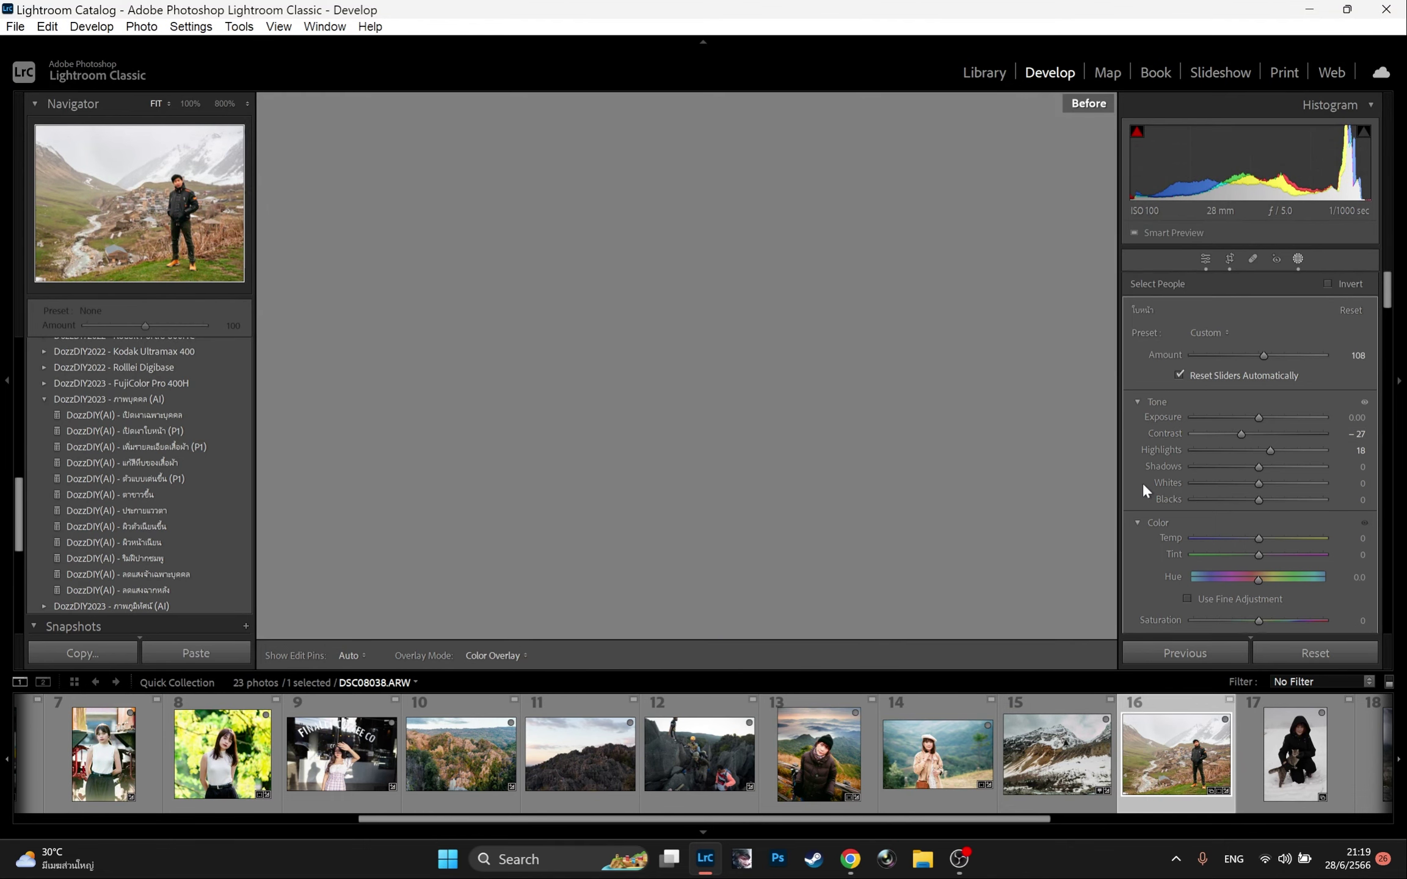
{"action": "key", "text": "backslash"}
{"action": "key", "text": "backslash"}
{"action": "key", "text": "backslash"}
{"action": "key", "text": "backslash"}
{"action": "key", "text": "backslash"}
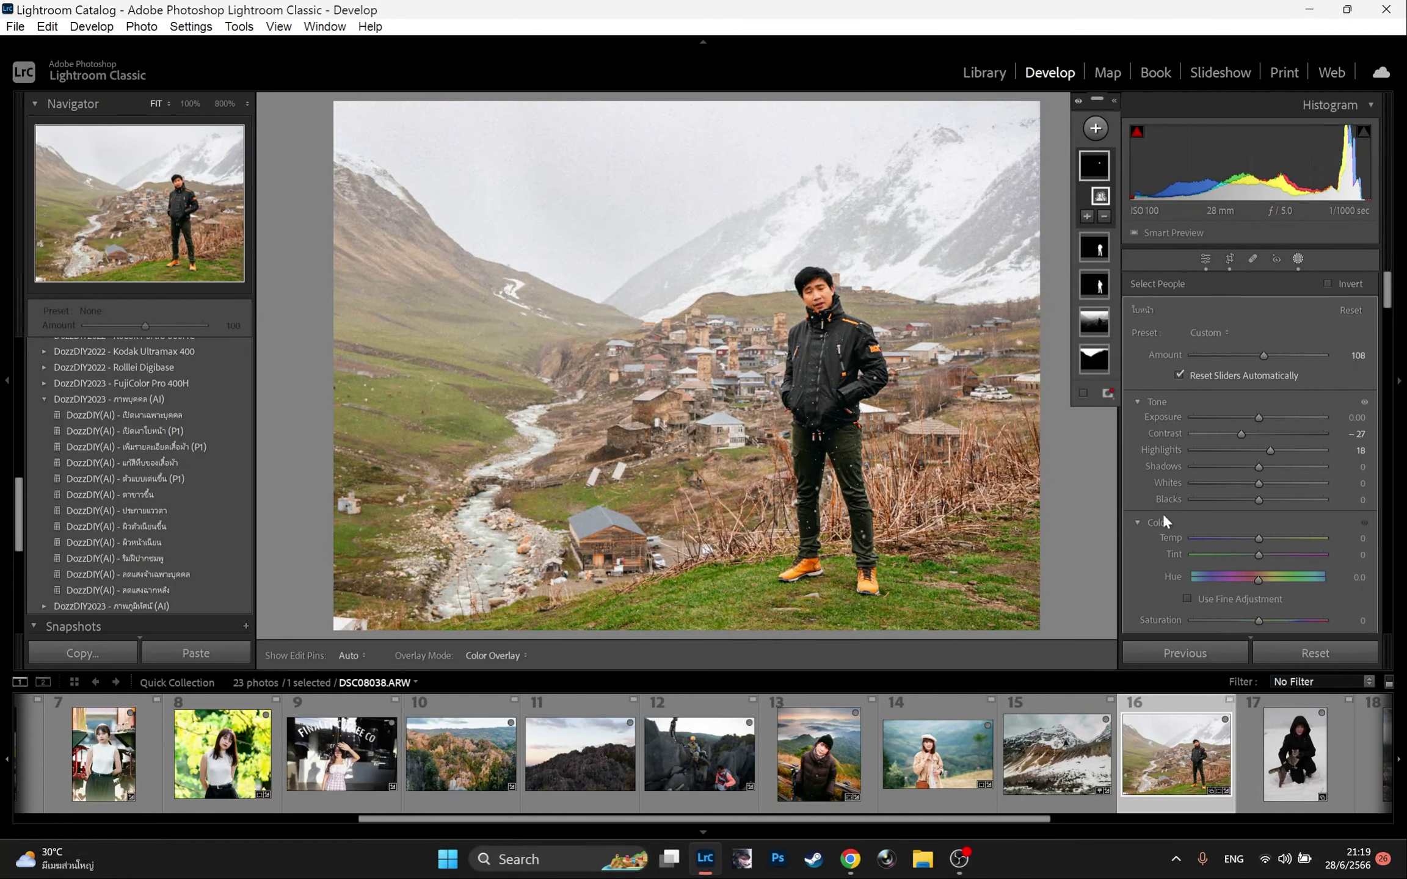
- Switch to photo DSC08304.ARW and apply the film preset DozzDIY - Agfa Optima 400 [พุช+1]
{"action": "left_click", "coordinate": [1288, 751]}
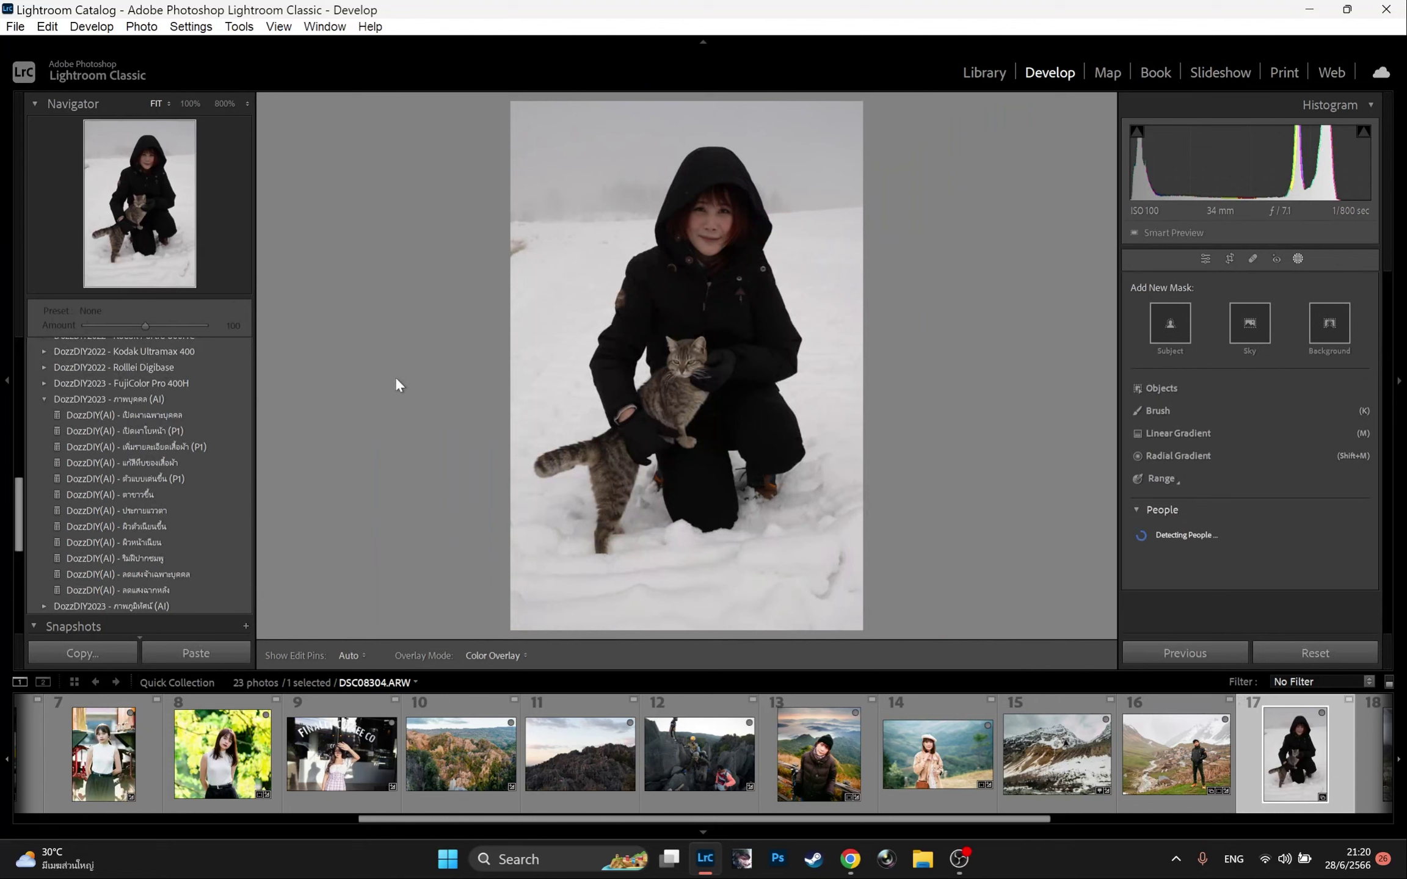
{"action": "left_click", "coordinate": [45, 398]}
{"action": "scroll", "coordinate": [70, 435], "scroll_direction": "up", "scroll_amount": 10}
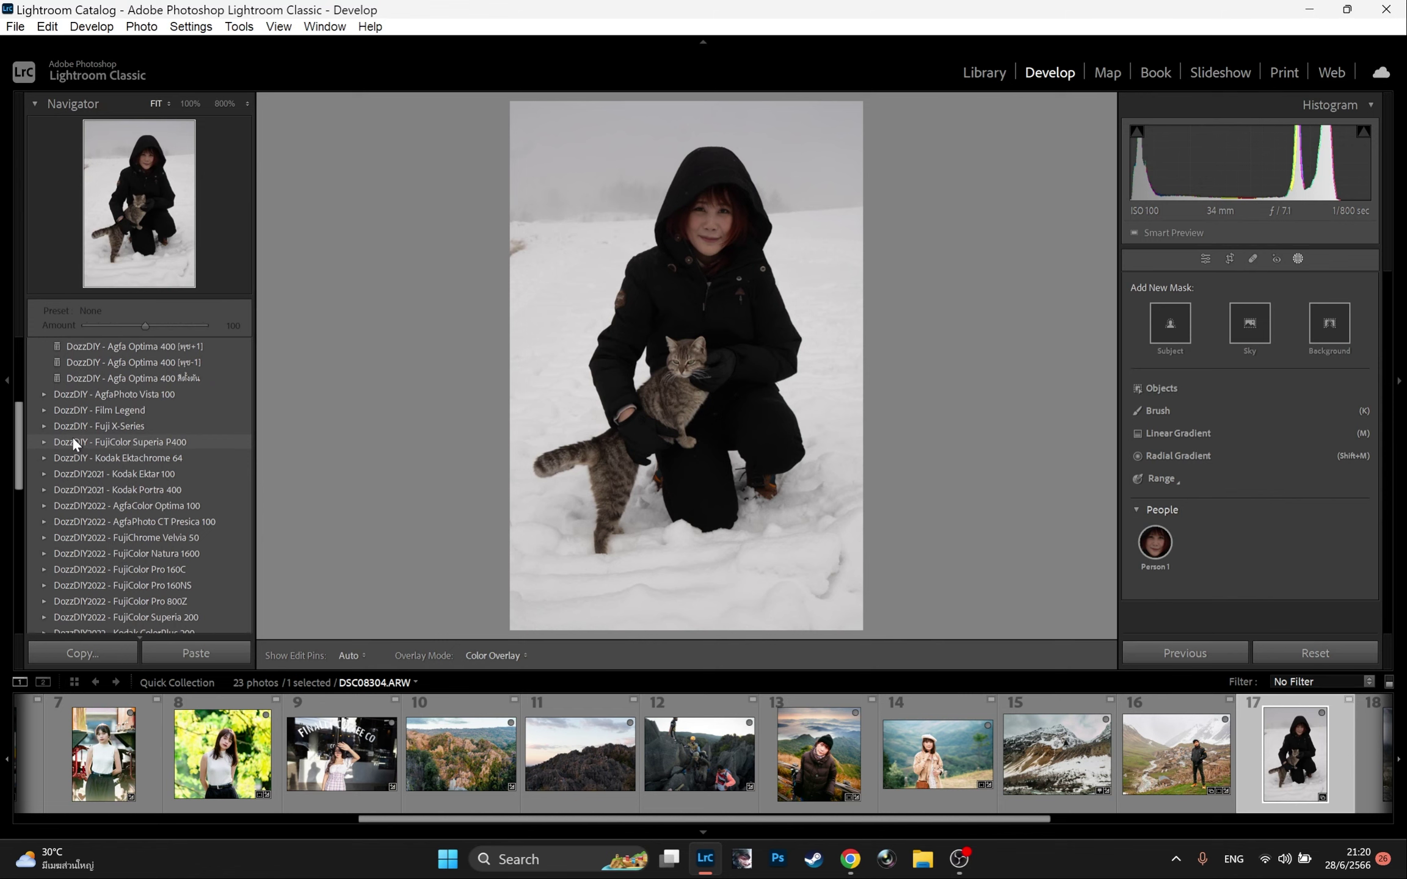
{"action": "scroll", "coordinate": [74, 440], "scroll_direction": "up", "scroll_amount": 3}
{"action": "left_click", "coordinate": [97, 486]}
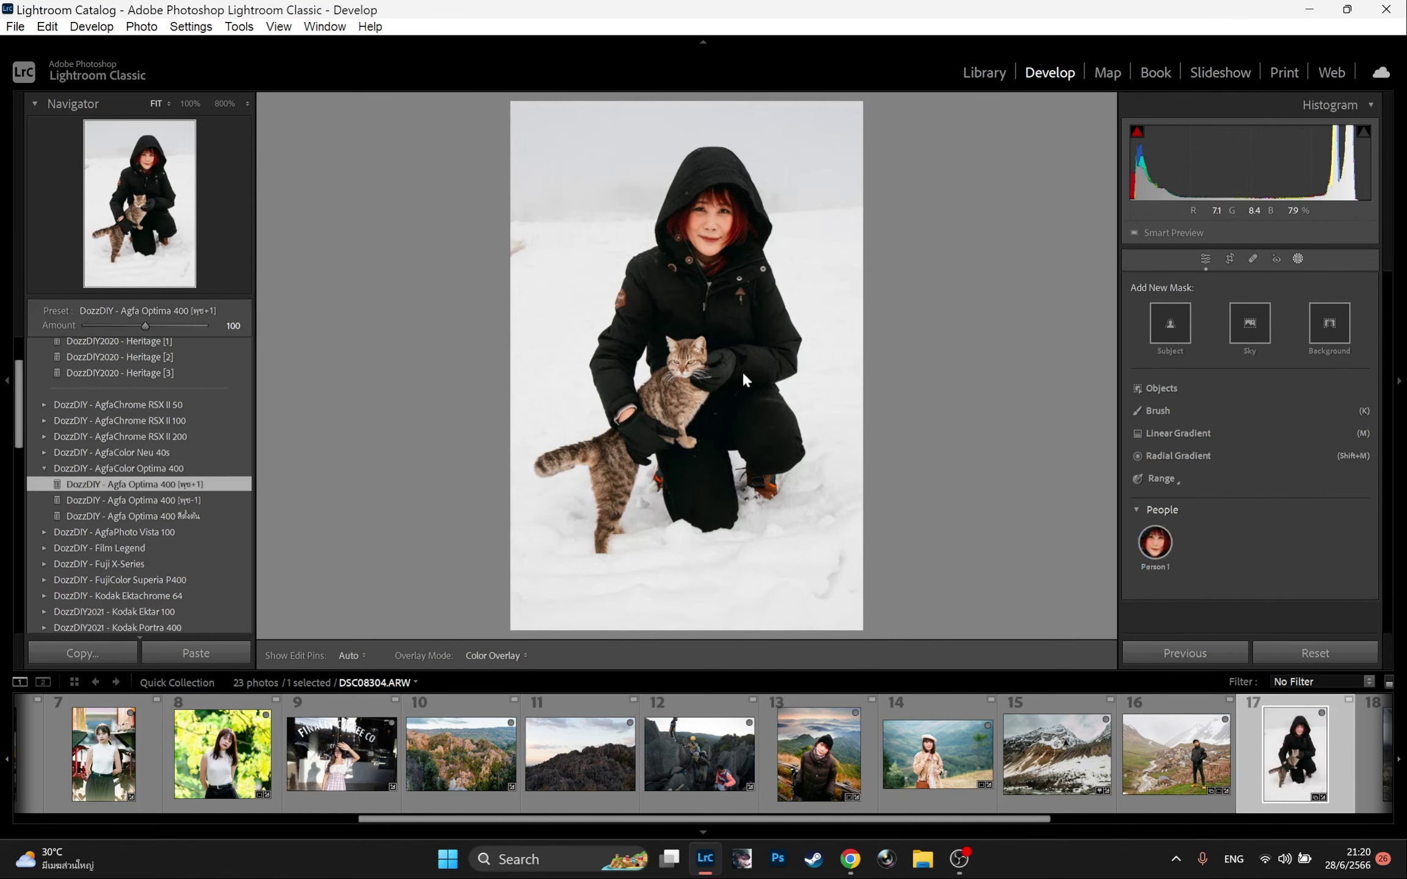
- Crop the portrait with the cat by trimming a strip of snow off its lower edge
{"action": "left_click", "coordinate": [1226, 258]}
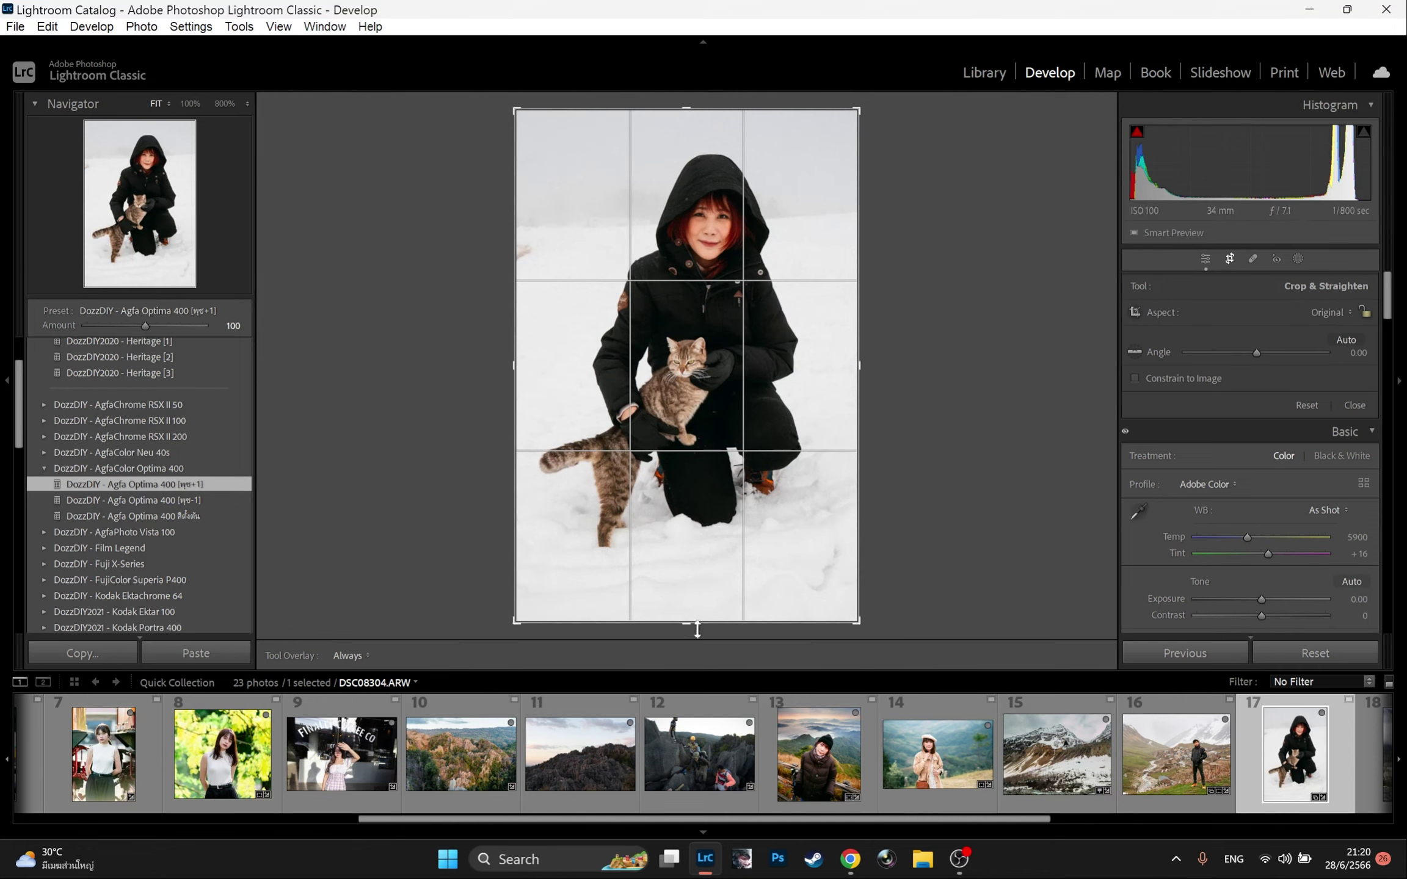
{"action": "left_click_drag", "start_coordinate": [686, 623], "coordinate": [687, 582]}
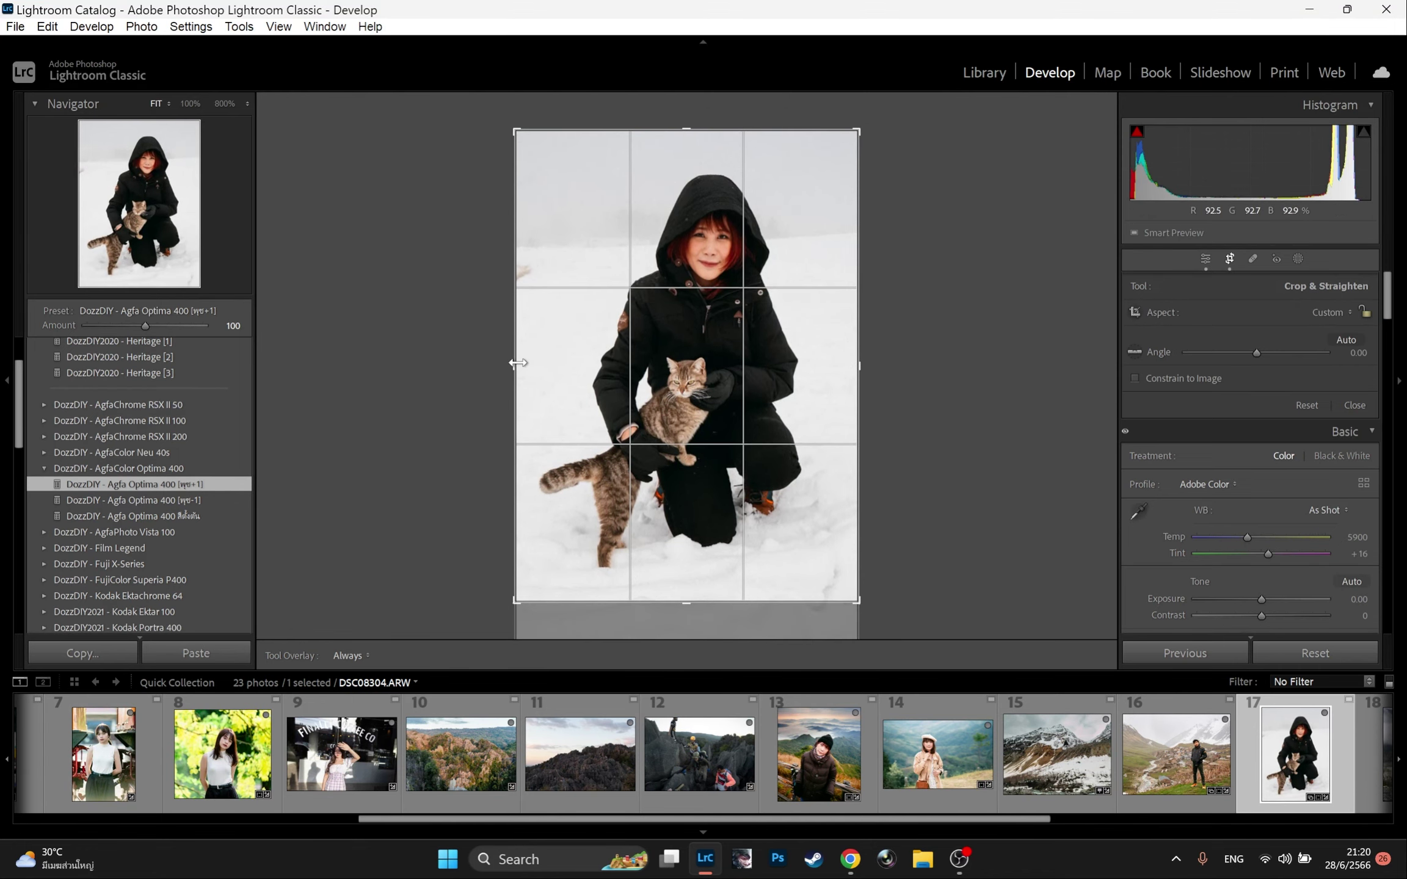
{"action": "key", "text": "Return"}
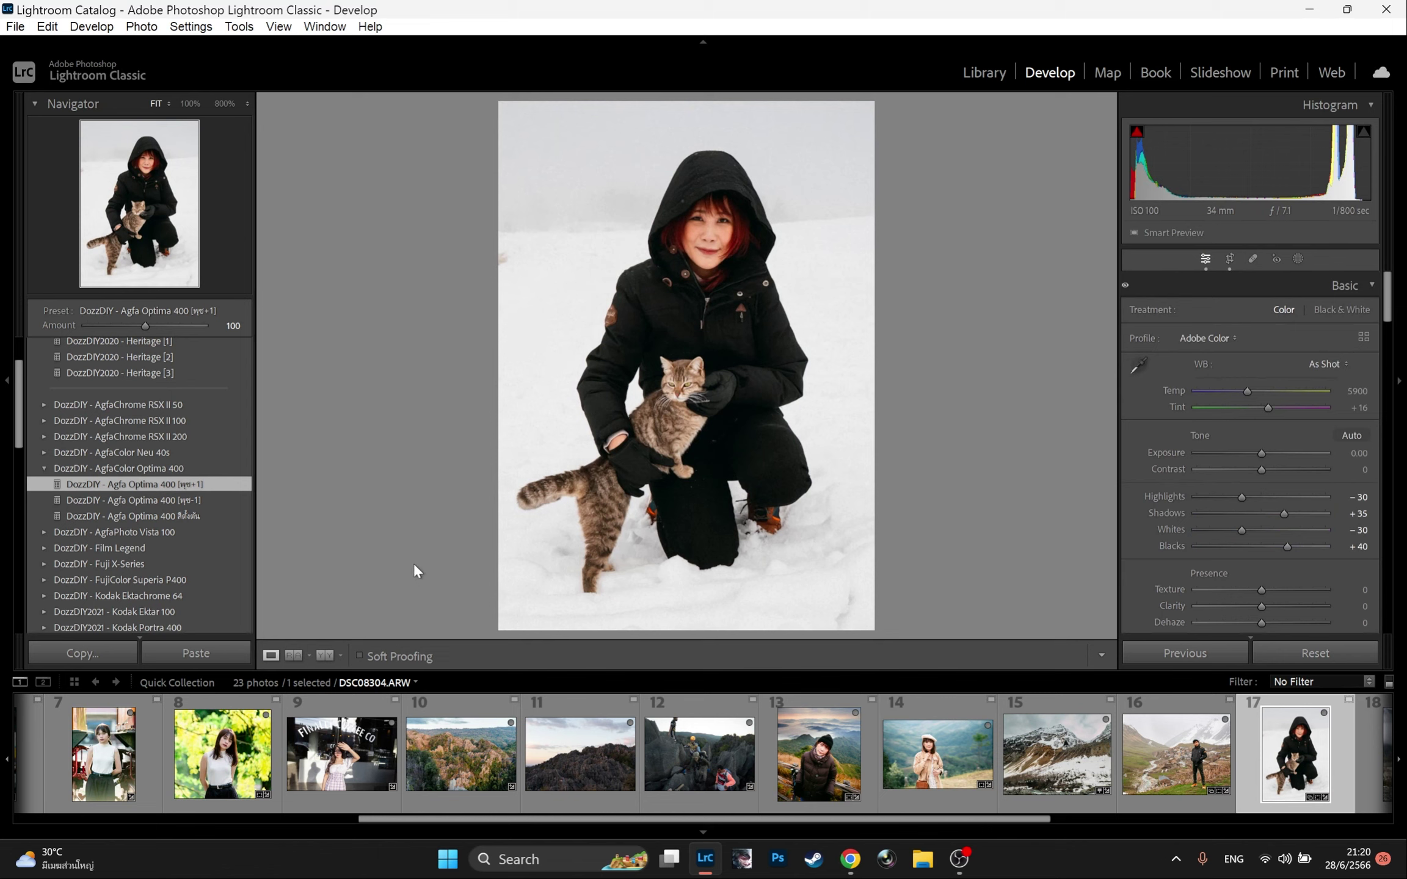
- Apply the portrait AI preset DozzDIY(AI) - แก้สีทึบของเสื้อผ้า to the black winter clothing
{"action": "left_click", "coordinate": [45, 468]}
{"action": "scroll", "coordinate": [116, 494], "scroll_direction": "down", "scroll_amount": 5}
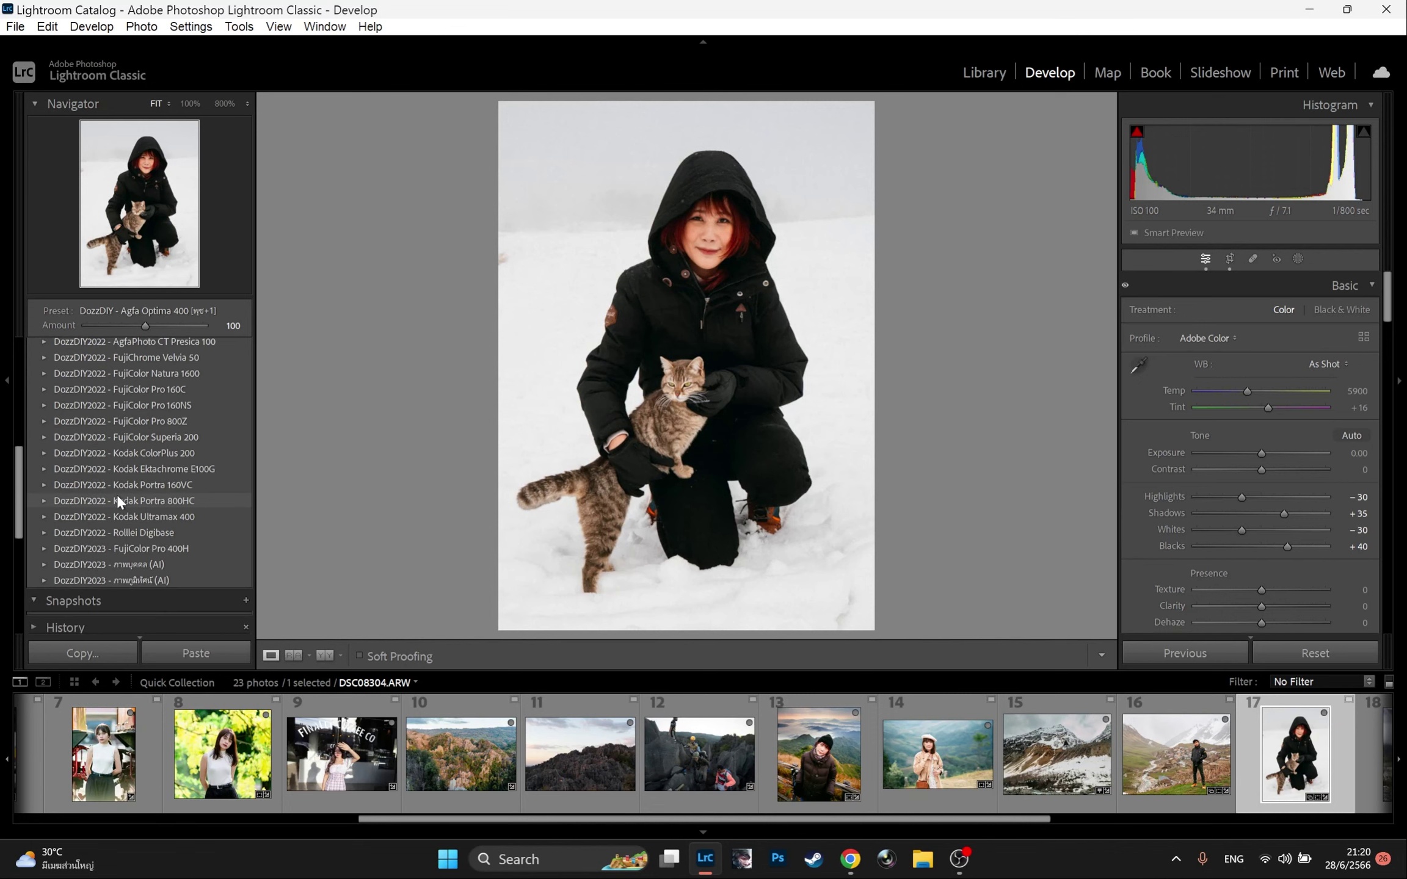
{"action": "left_click", "coordinate": [44, 565]}
{"action": "scroll", "coordinate": [157, 508], "scroll_direction": "down", "scroll_amount": 5}
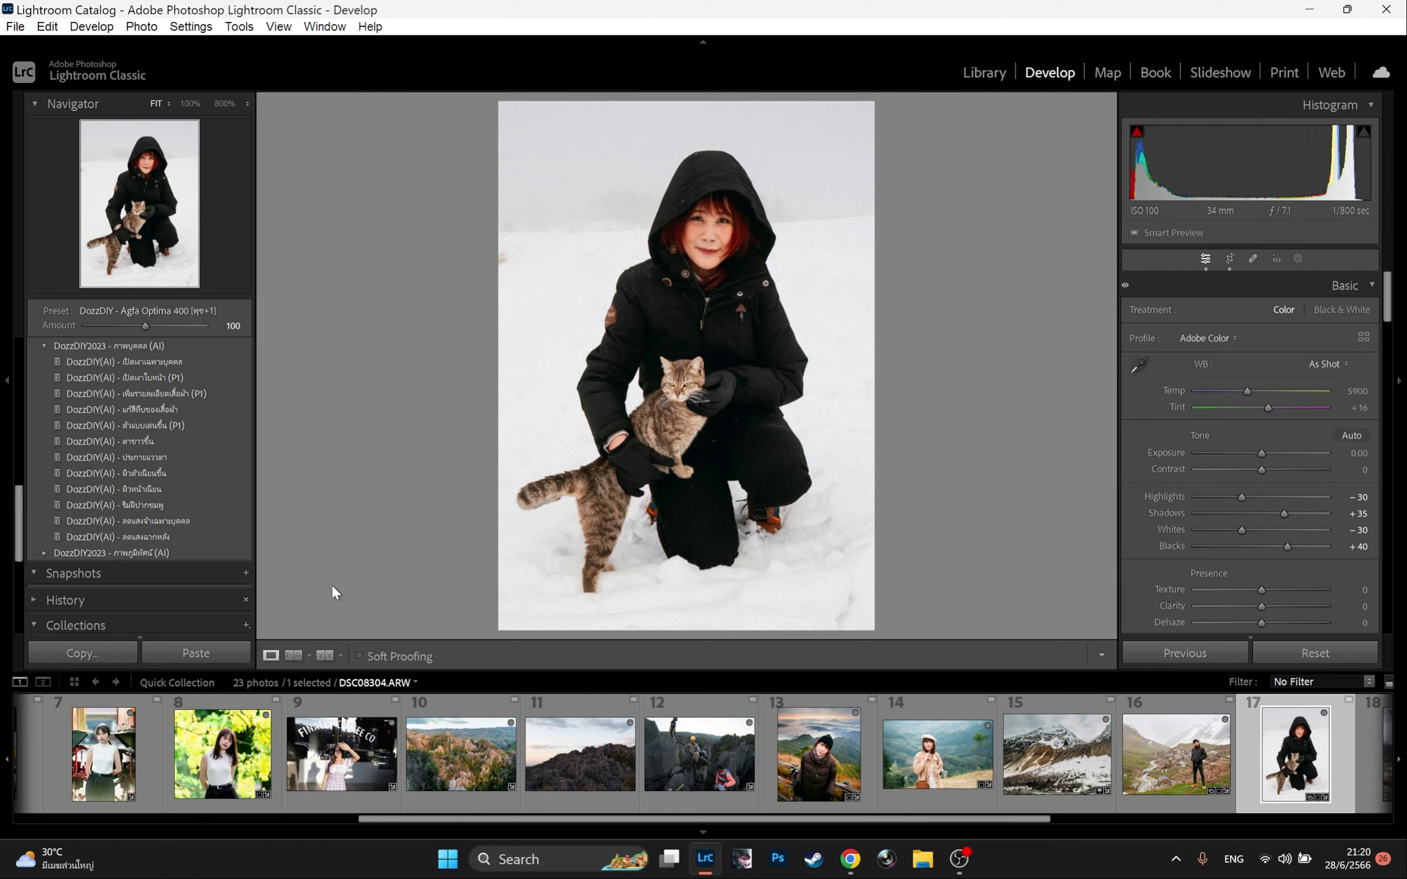
{"action": "left_click", "coordinate": [169, 408]}
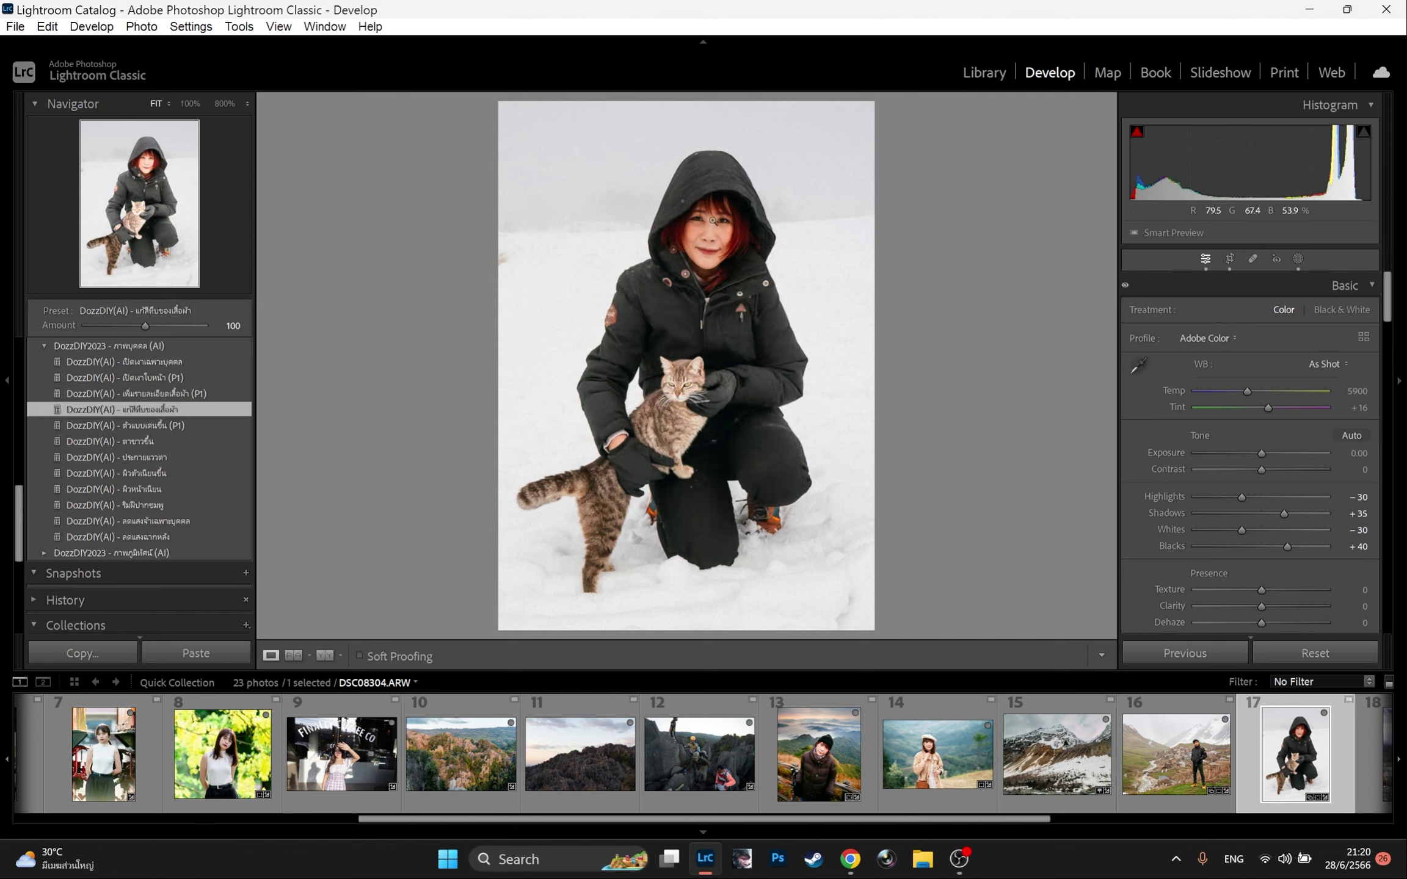
- Add a radial gradient mask around the woman's face with Feather 60 and set its Exposure to 0.29
{"action": "left_click", "coordinate": [1296, 259]}
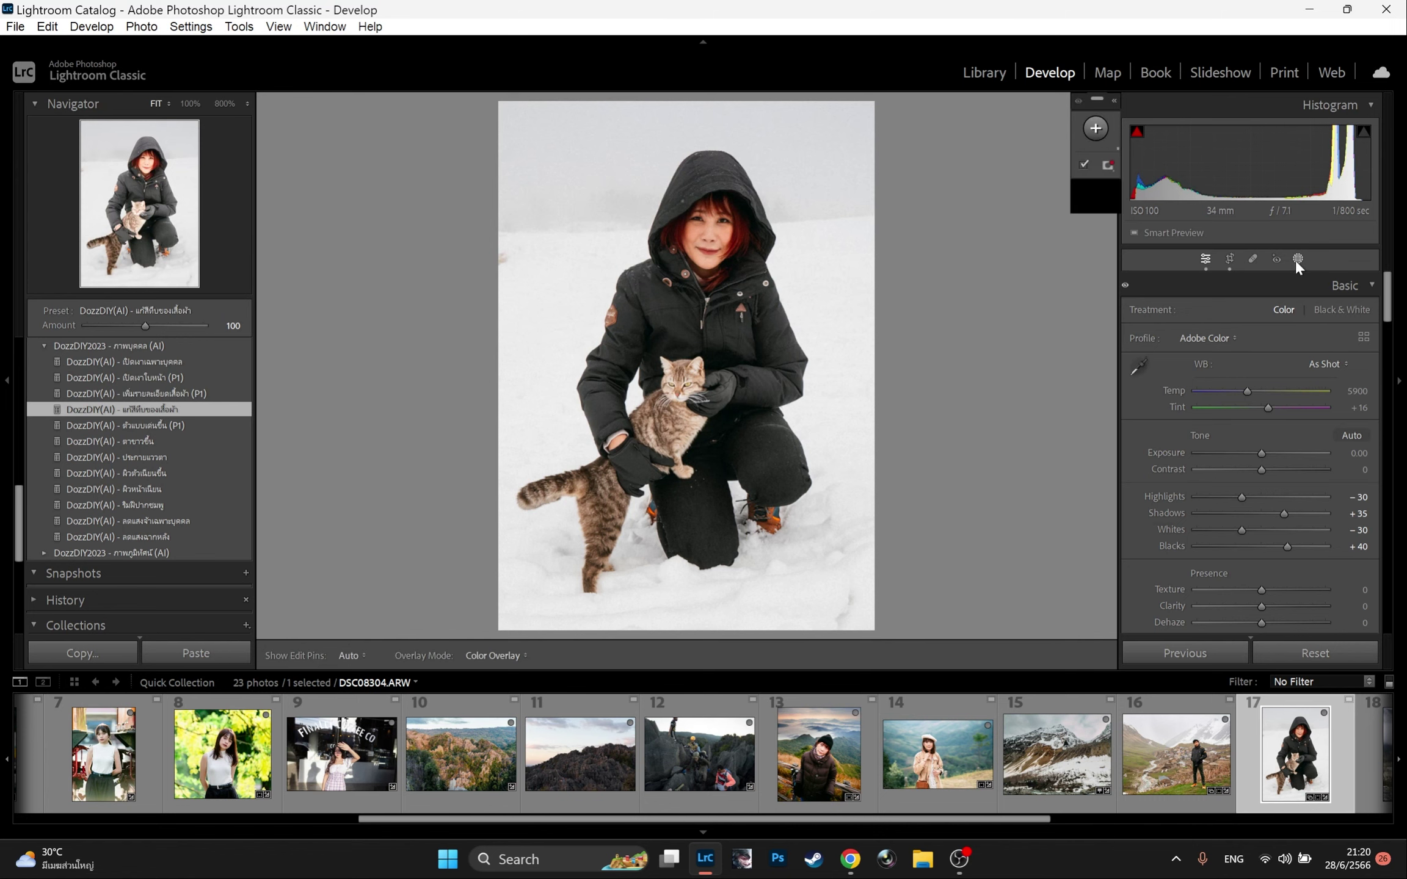
{"action": "left_click", "coordinate": [1095, 128]}
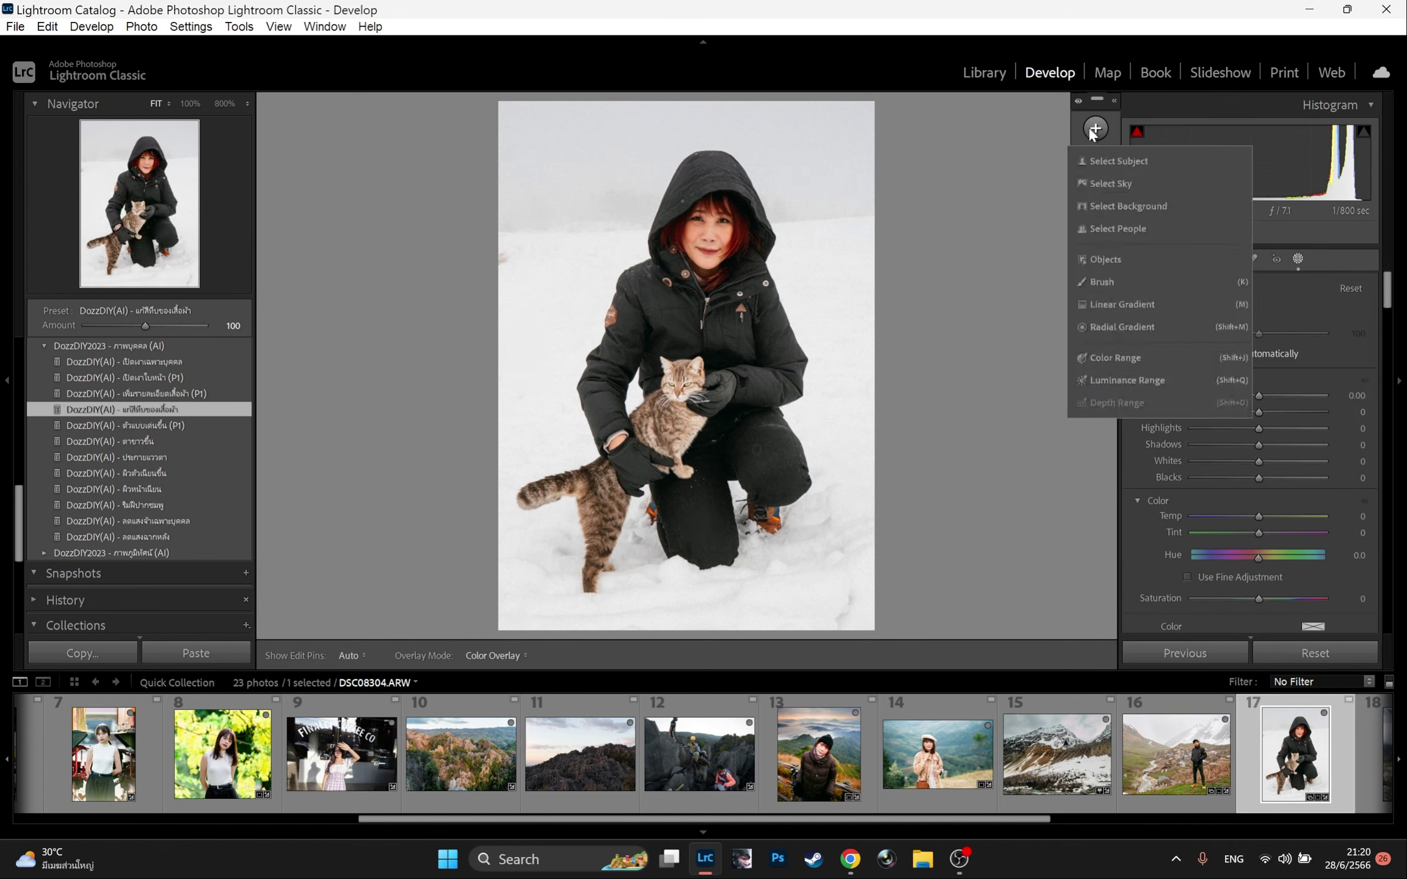
{"action": "left_click", "coordinate": [1098, 337]}
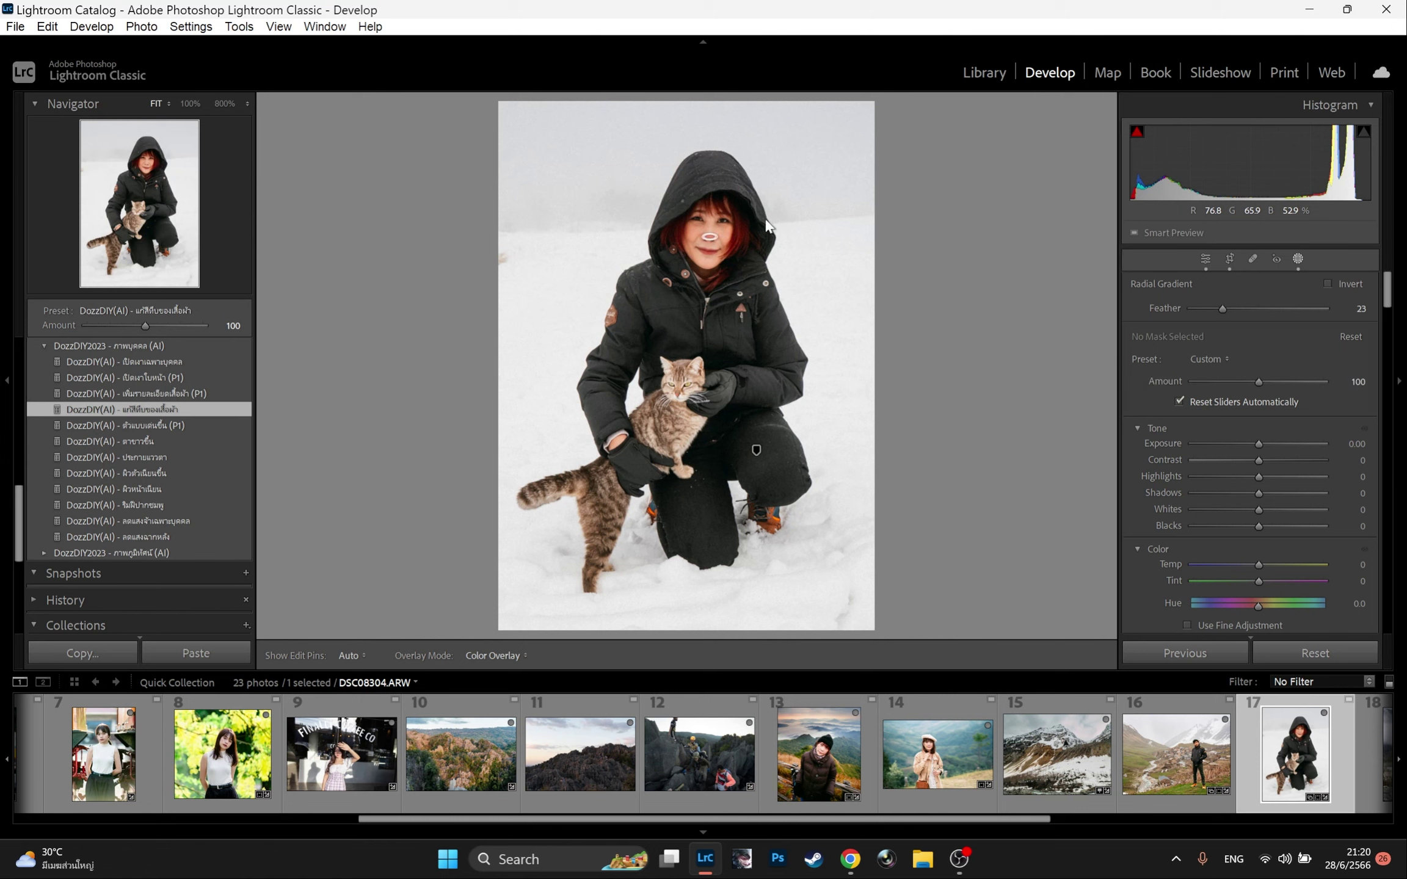
{"action": "left_click_drag", "start_coordinate": [767, 226], "coordinate": [783, 177]}
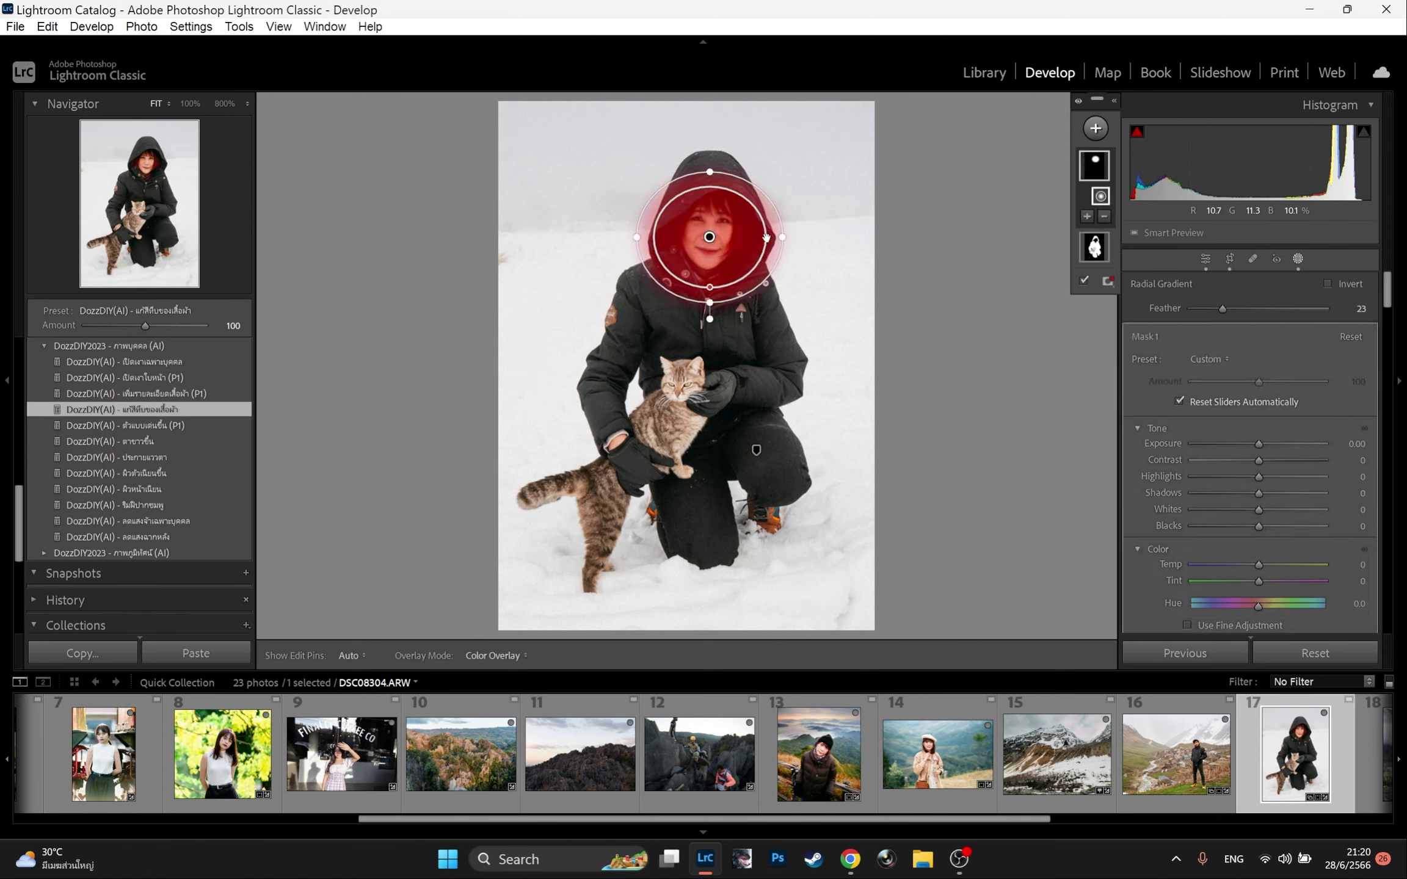
{"action": "left_click_drag", "start_coordinate": [710, 287], "coordinate": [709, 245]}
{"action": "left_click_drag", "start_coordinate": [712, 173], "coordinate": [707, 184]}
{"action": "left_click_drag", "start_coordinate": [786, 239], "coordinate": [768, 238]}
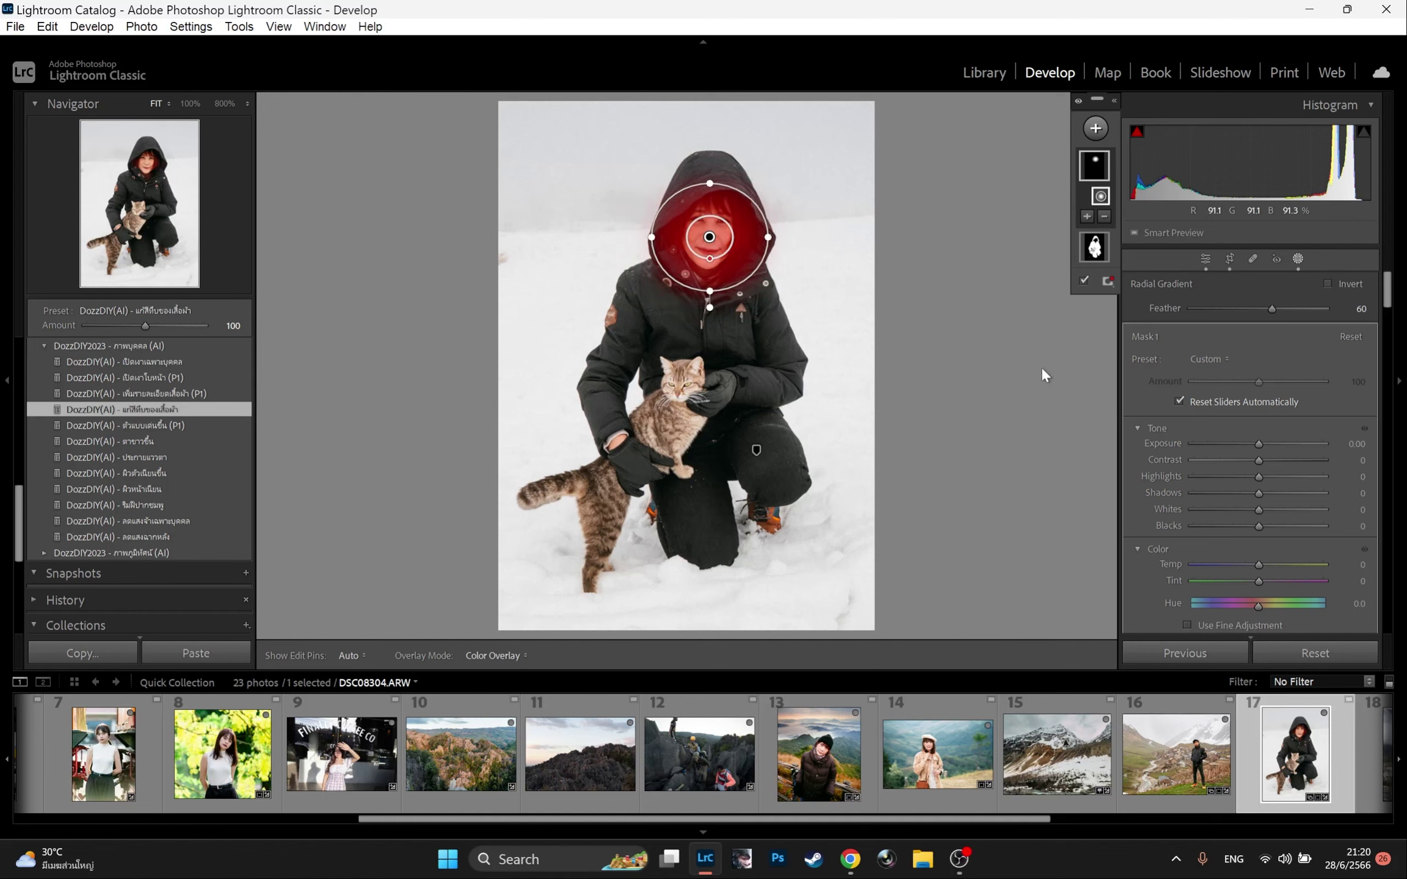
{"action": "left_click_drag", "start_coordinate": [1258, 444], "coordinate": [1263, 444]}
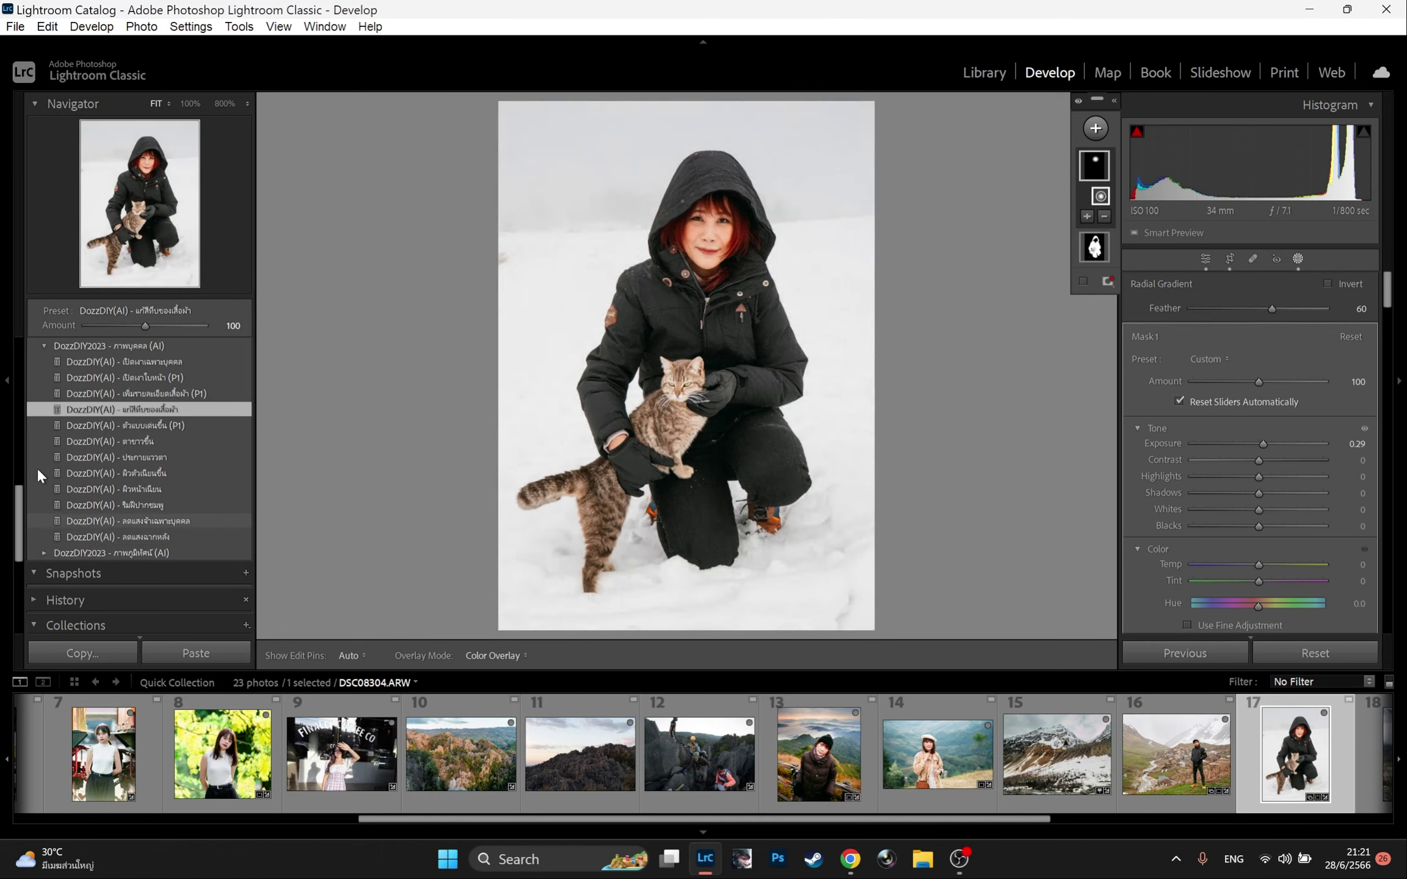
- Apply the landscape preset DozzDIY(Area) - ลดแสงจ้าทั้งภาพ to the snow photo
{"action": "left_click", "coordinate": [42, 346]}
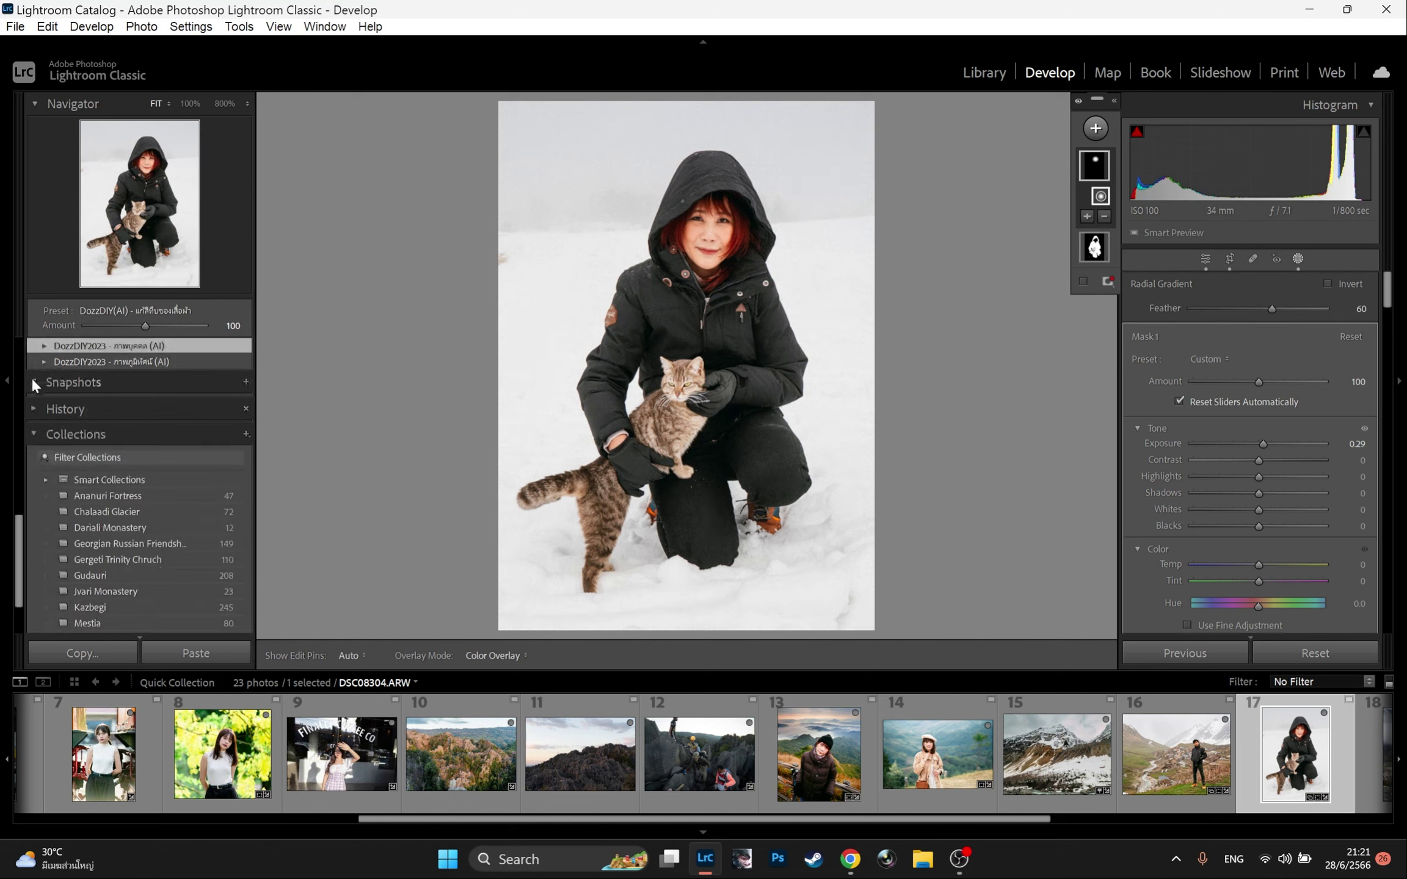
{"action": "left_click", "coordinate": [43, 362]}
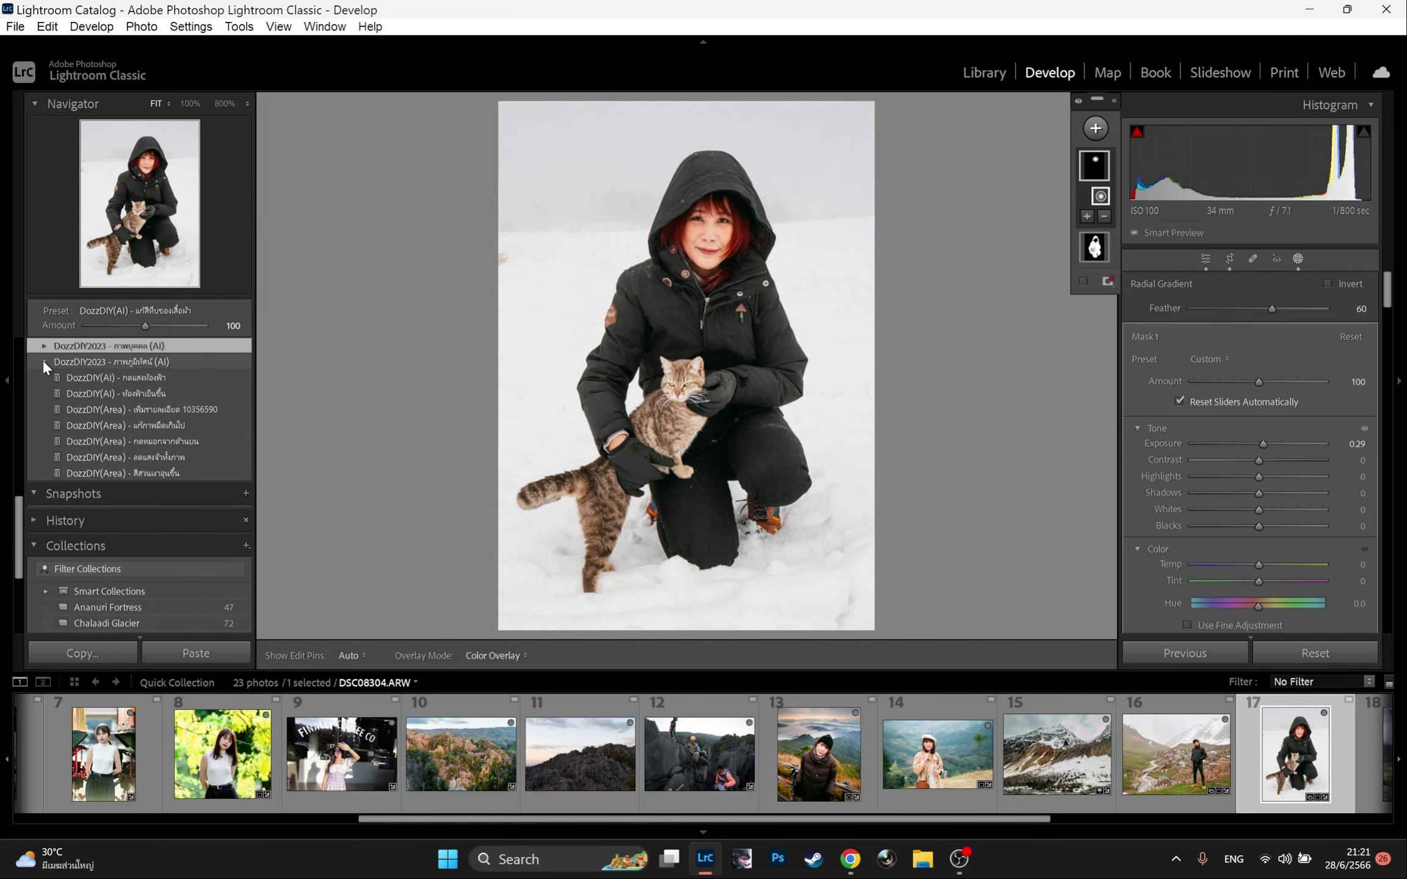
{"action": "left_click", "coordinate": [89, 457]}
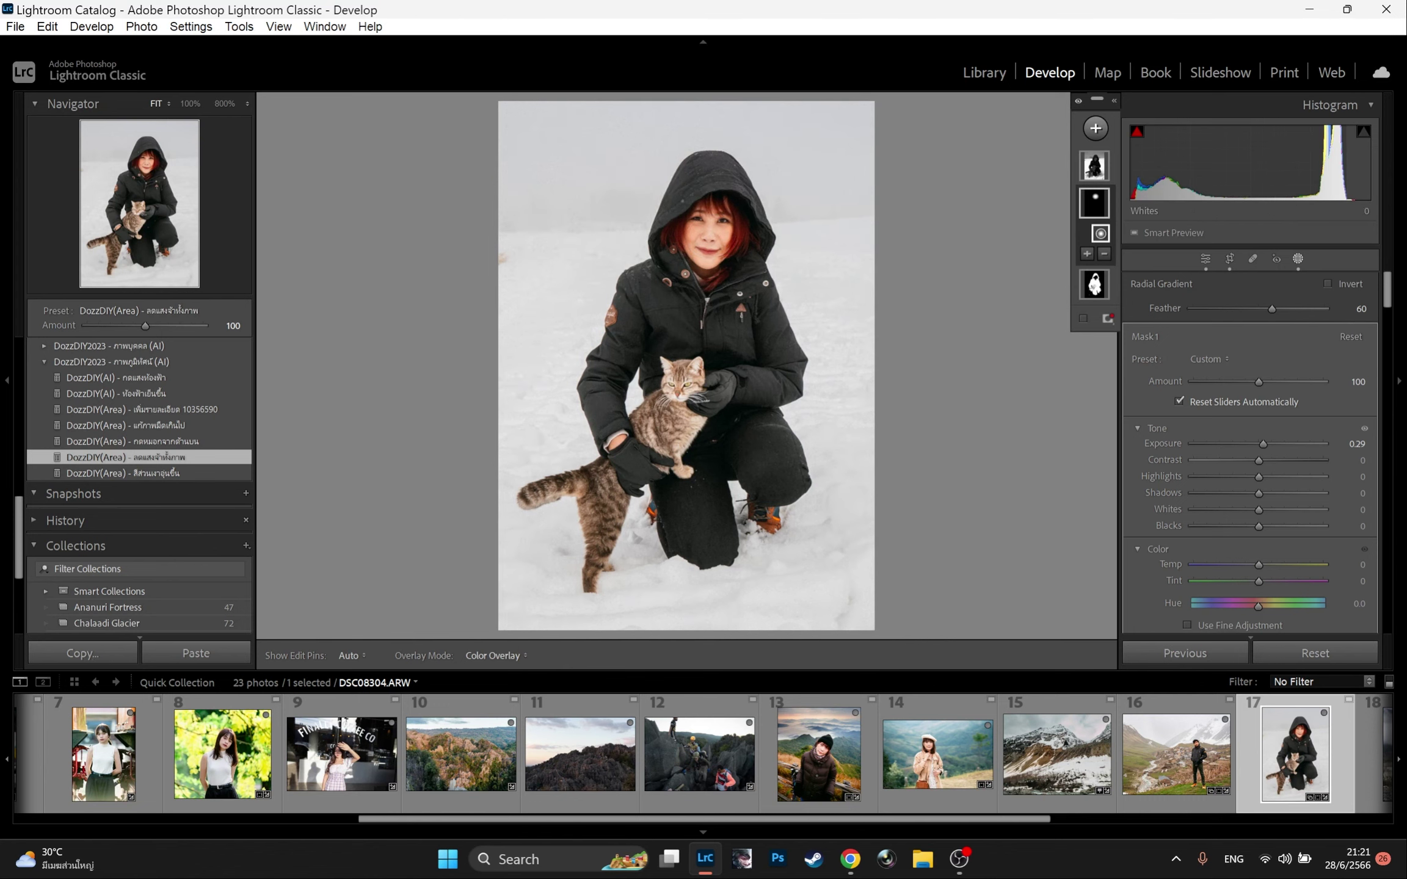
- Switch to photo DSC08535.ARW and apply the film preset DozzDIY - Agfa Optima 400 [พุช+1]
{"action": "scroll", "coordinate": [1216, 736], "scroll_direction": "down", "scroll_amount": 3}
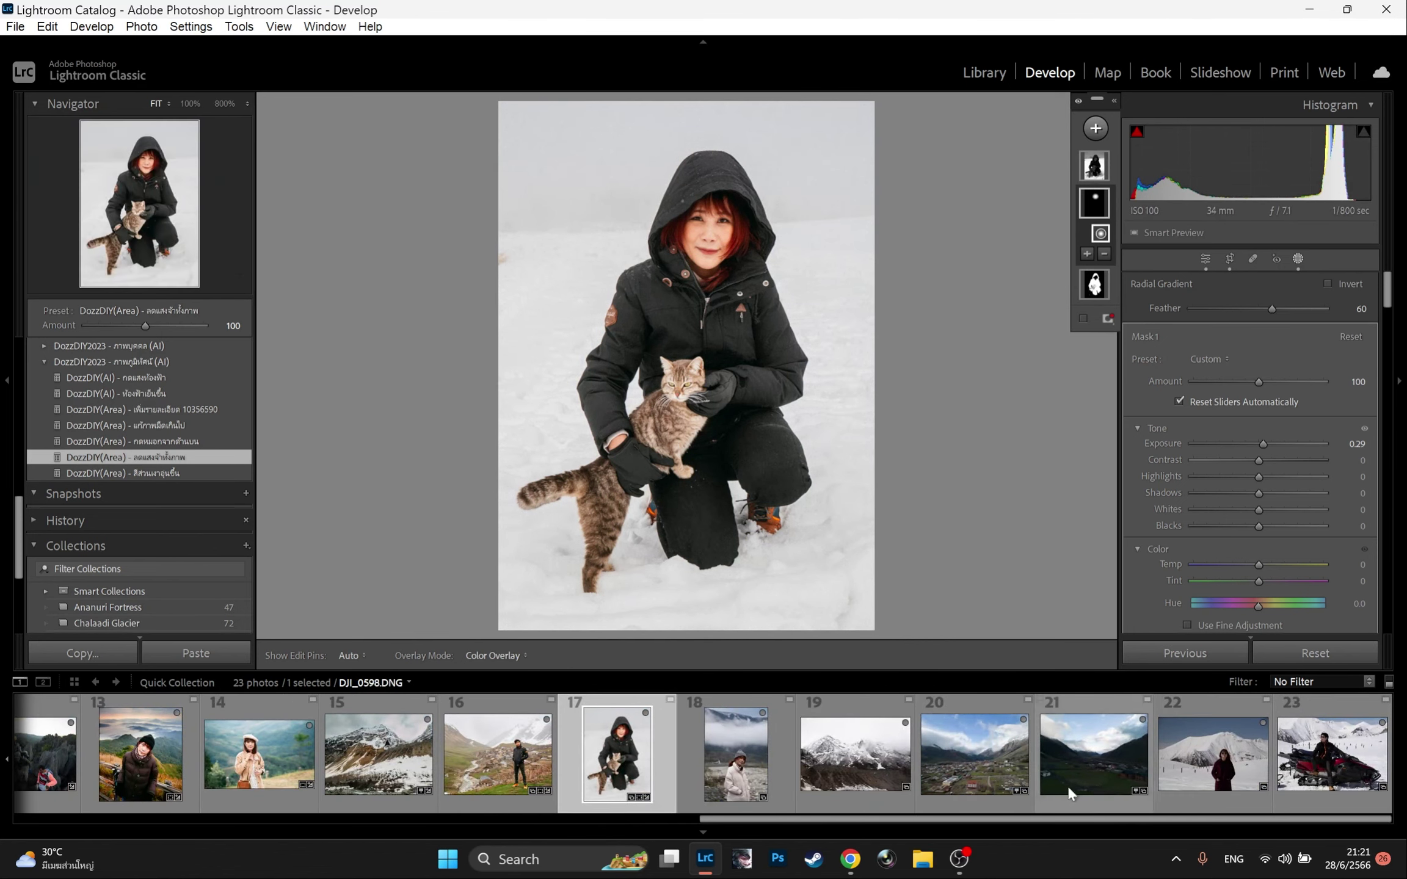
{"action": "left_click", "coordinate": [726, 774]}
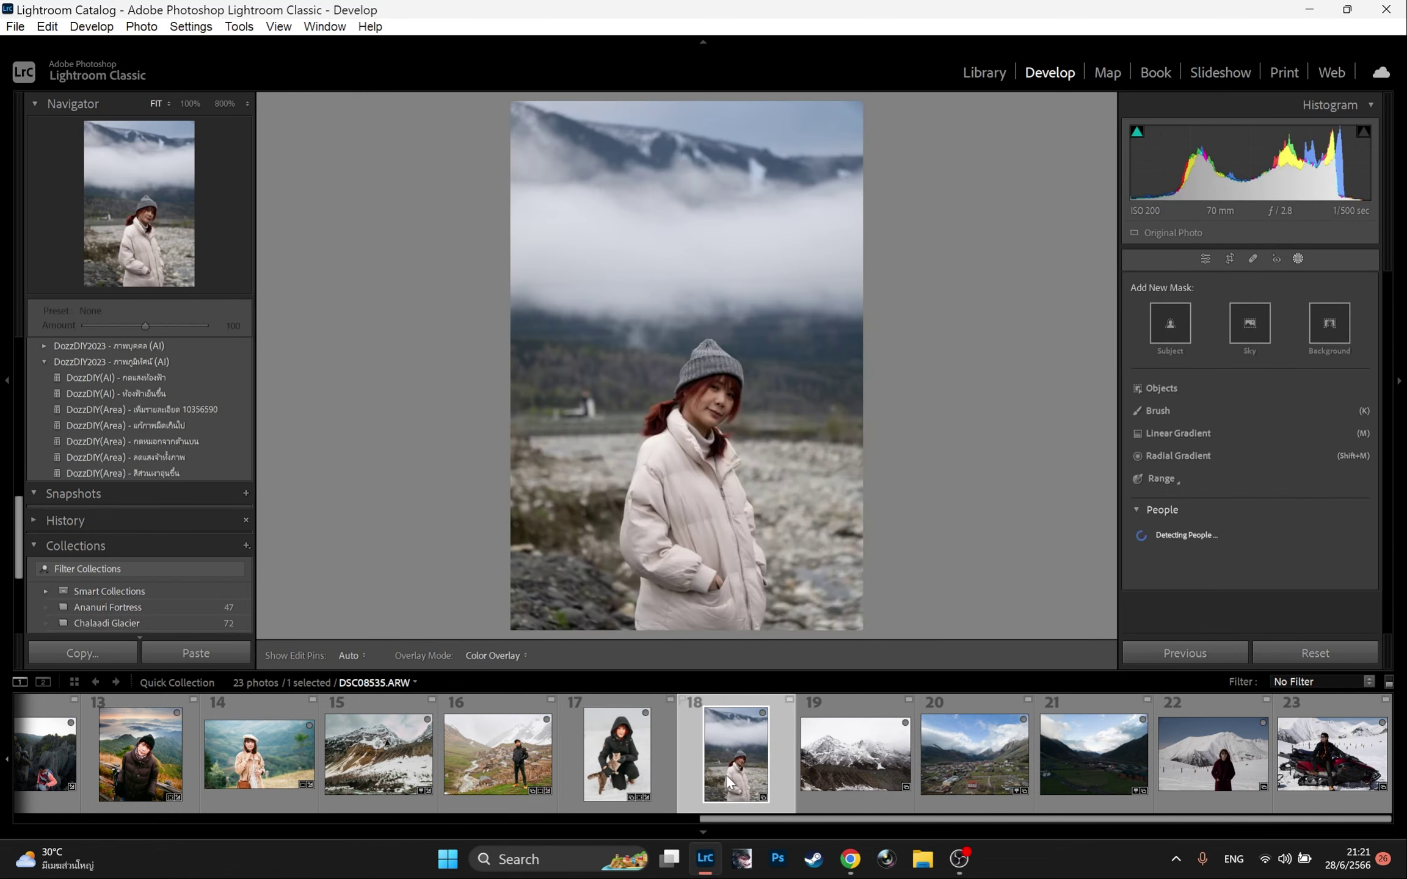
{"action": "scroll", "coordinate": [96, 338], "scroll_direction": "up", "scroll_amount": 2}
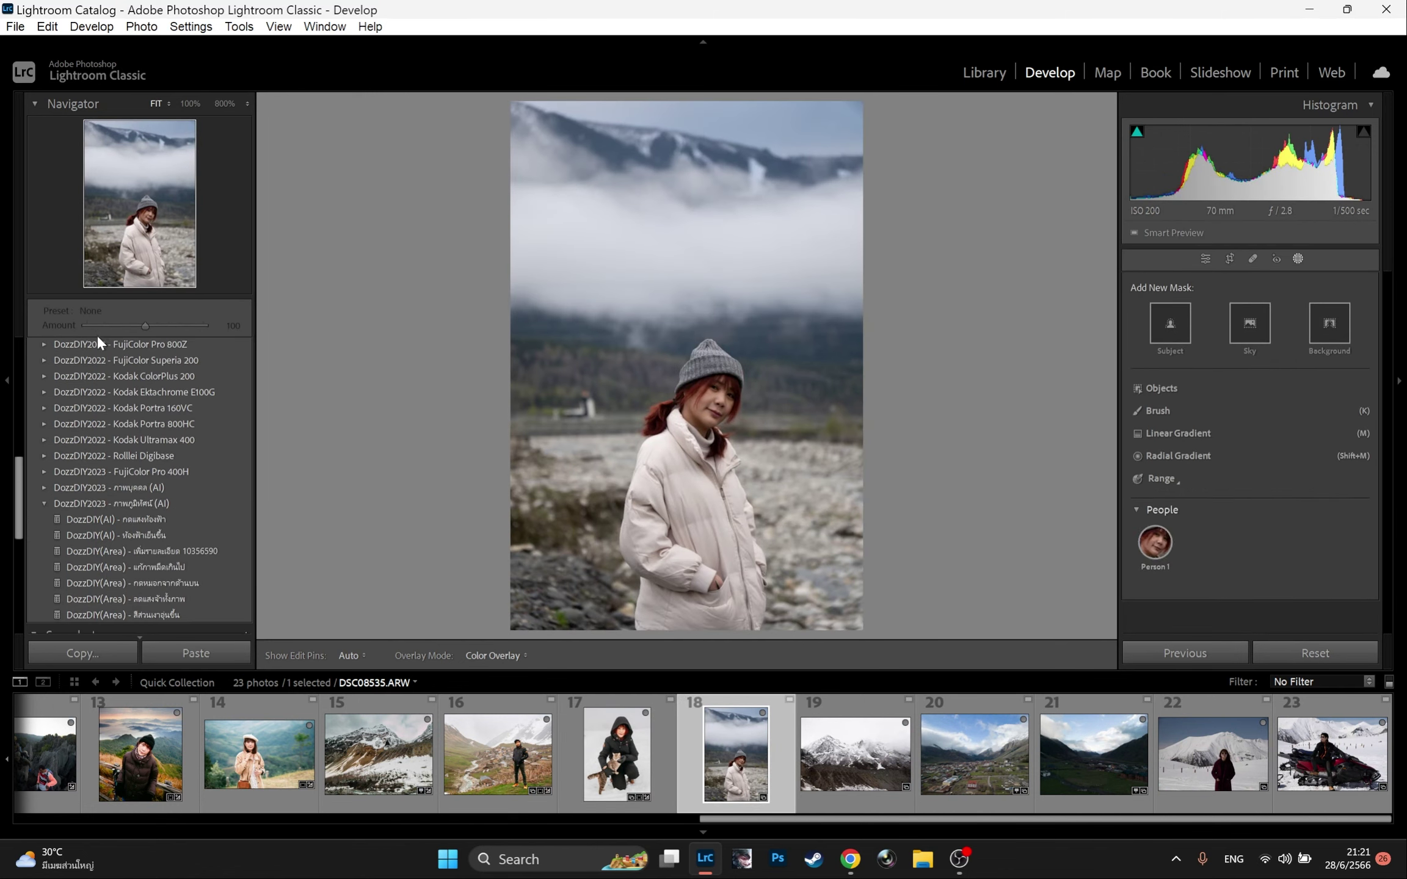
{"action": "scroll", "coordinate": [97, 354], "scroll_direction": "up", "scroll_amount": 5}
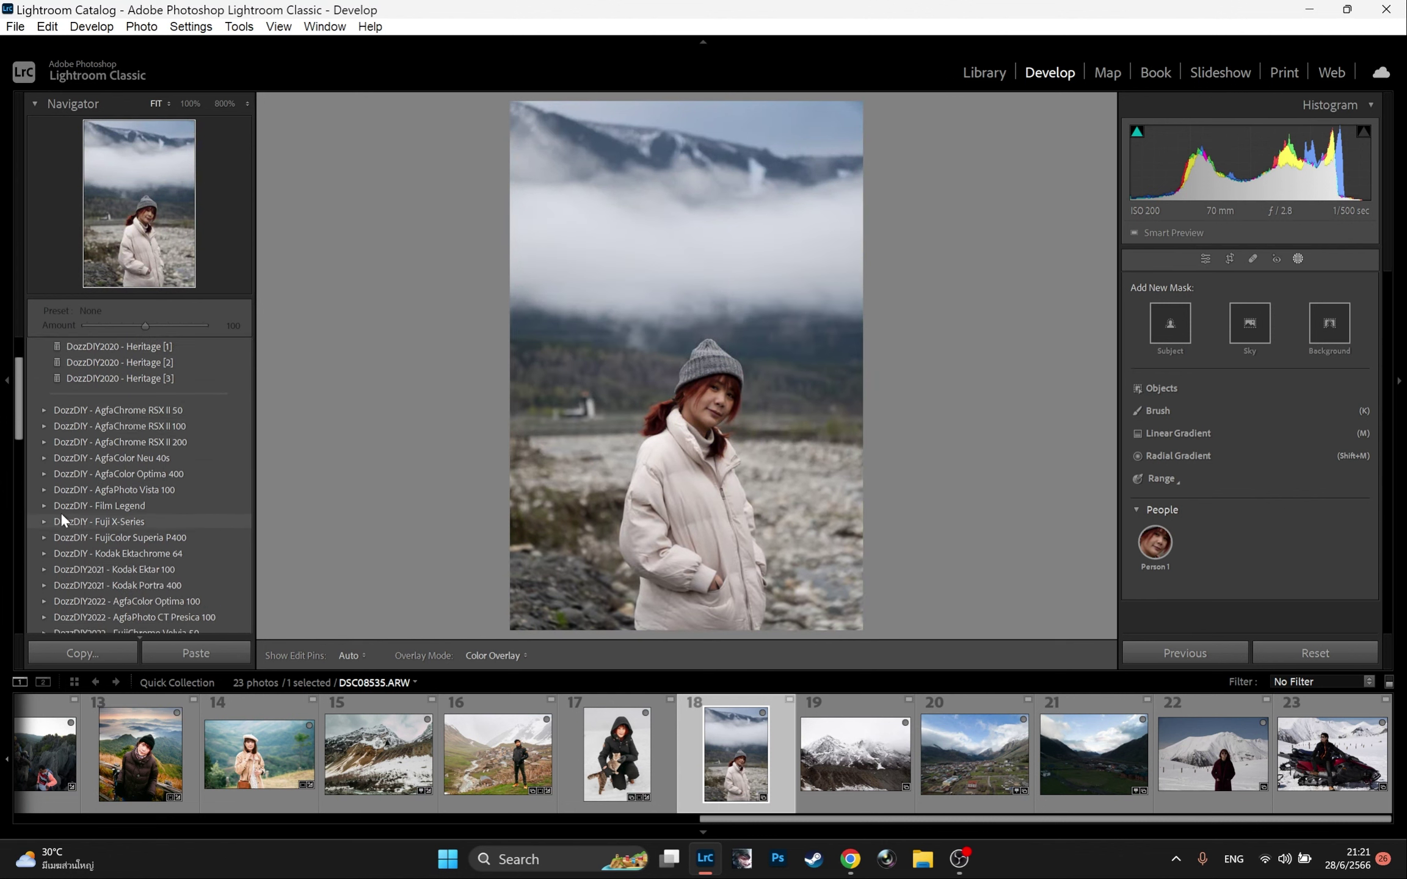
{"action": "scroll", "coordinate": [62, 516], "scroll_direction": "down", "scroll_amount": 2}
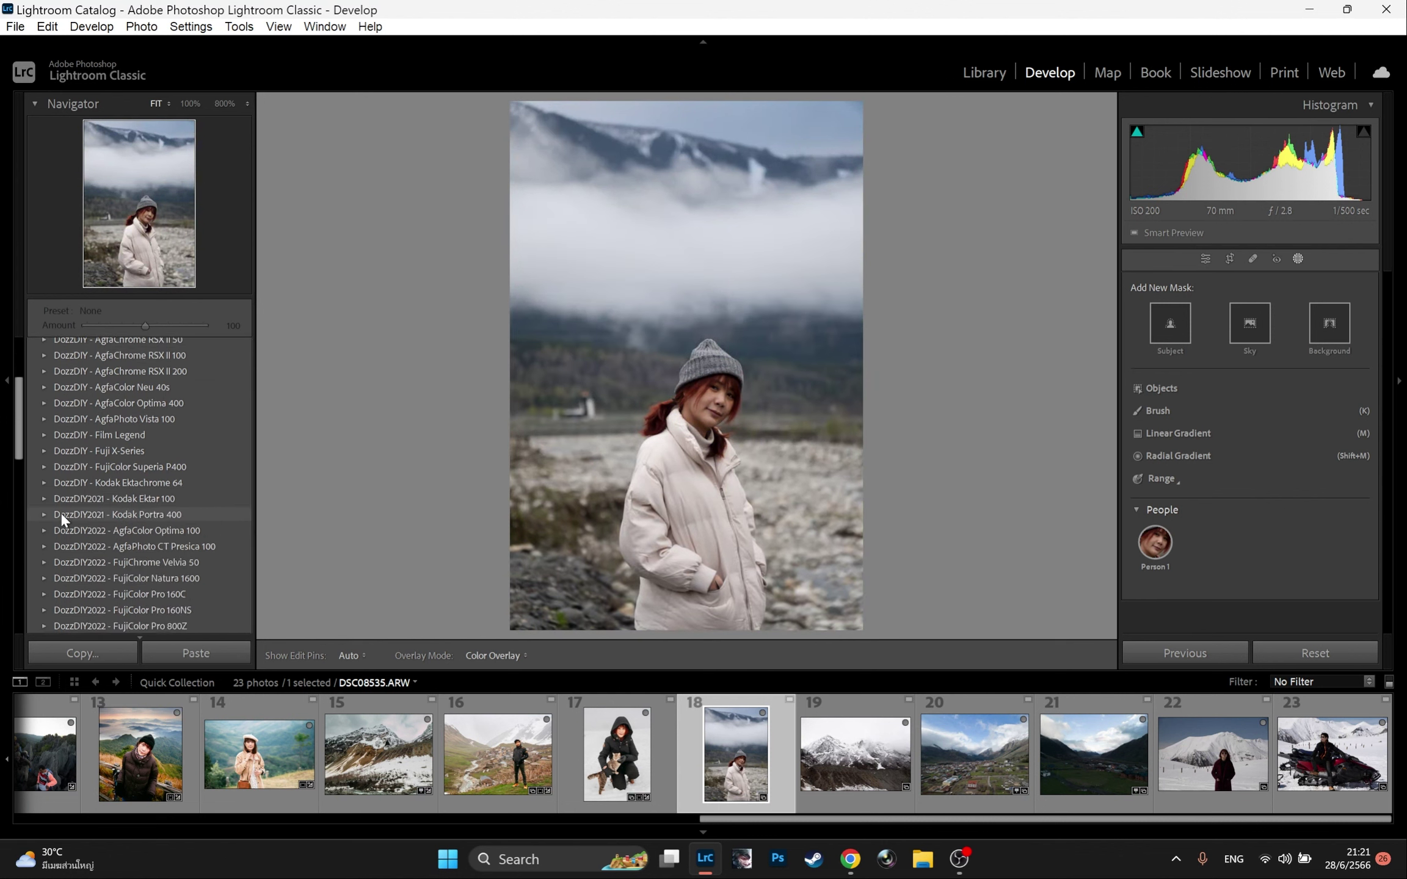
{"action": "left_click", "coordinate": [41, 401]}
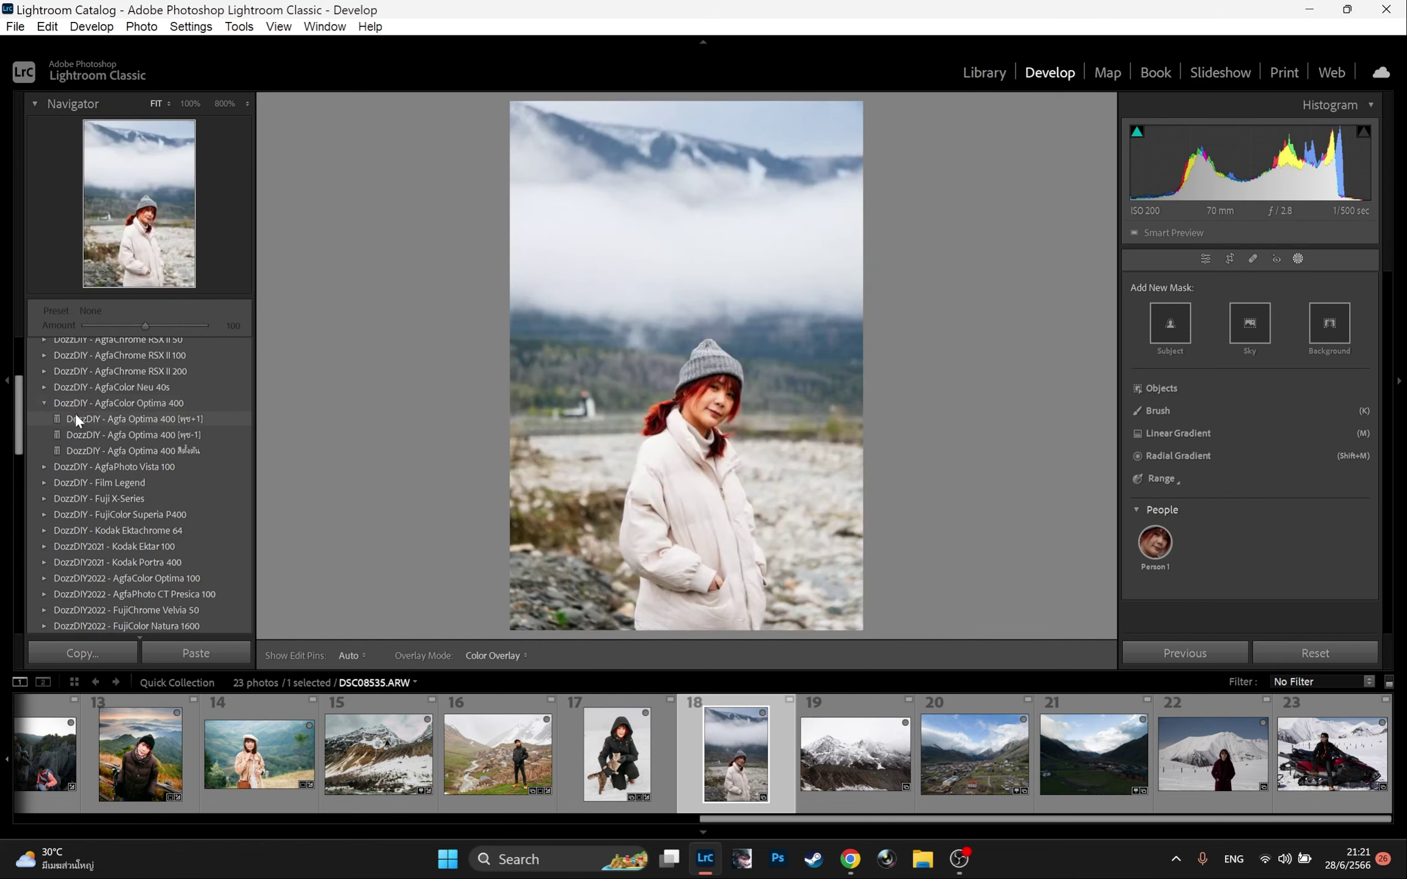
{"action": "left_click", "coordinate": [94, 418]}
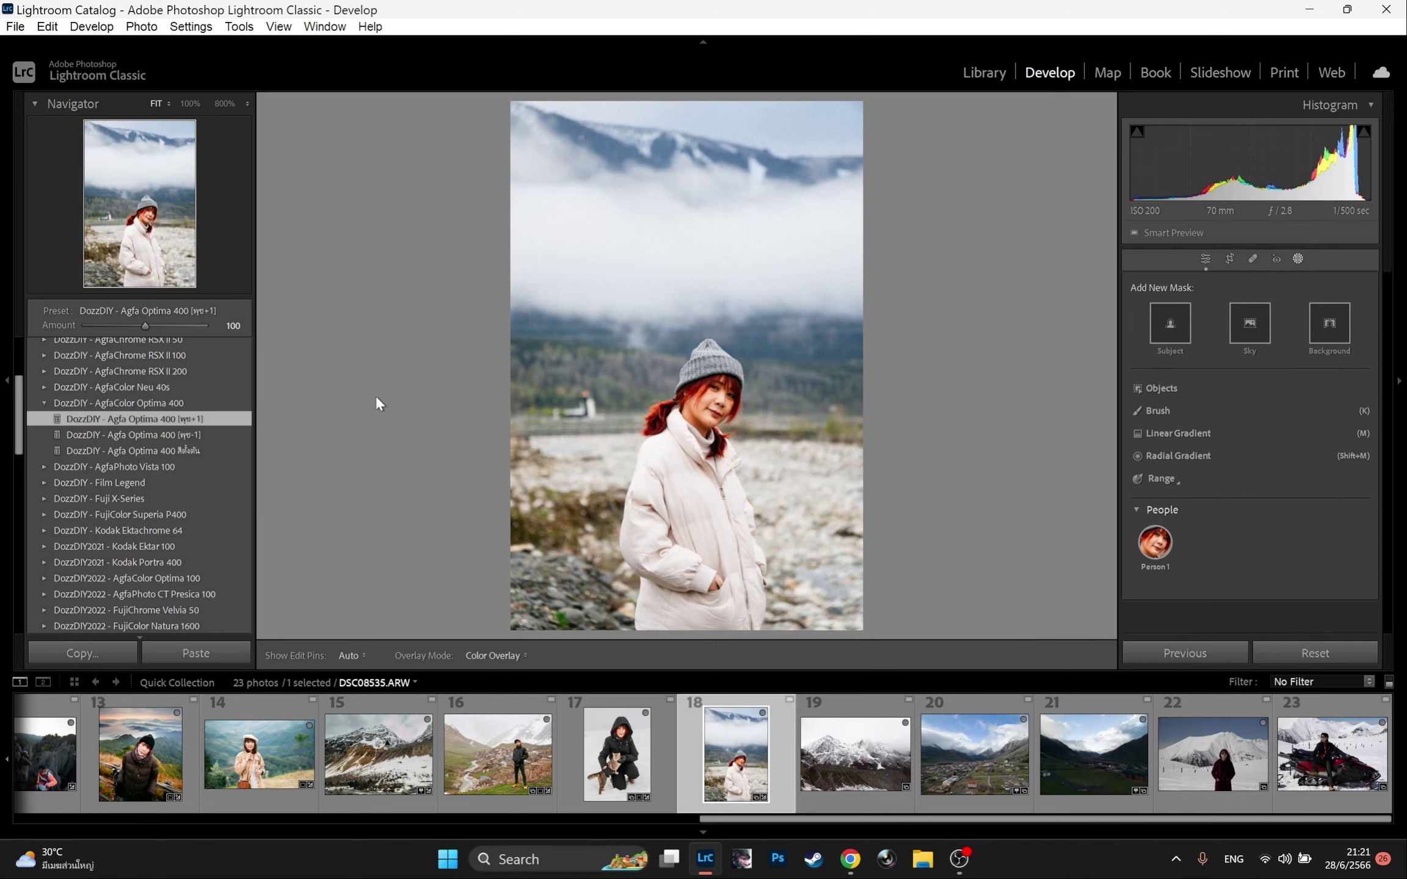
- Crop the photo to a 4 x 3 aspect, framing the woman more tightly and removing the mountains and upper clouds
{"action": "left_click", "coordinate": [1229, 259]}
{"action": "left_click", "coordinate": [1337, 312]}
{"action": "left_click", "coordinate": [1197, 498]}
{"action": "left_click_drag", "start_coordinate": [764, 428], "coordinate": [764, 399]}
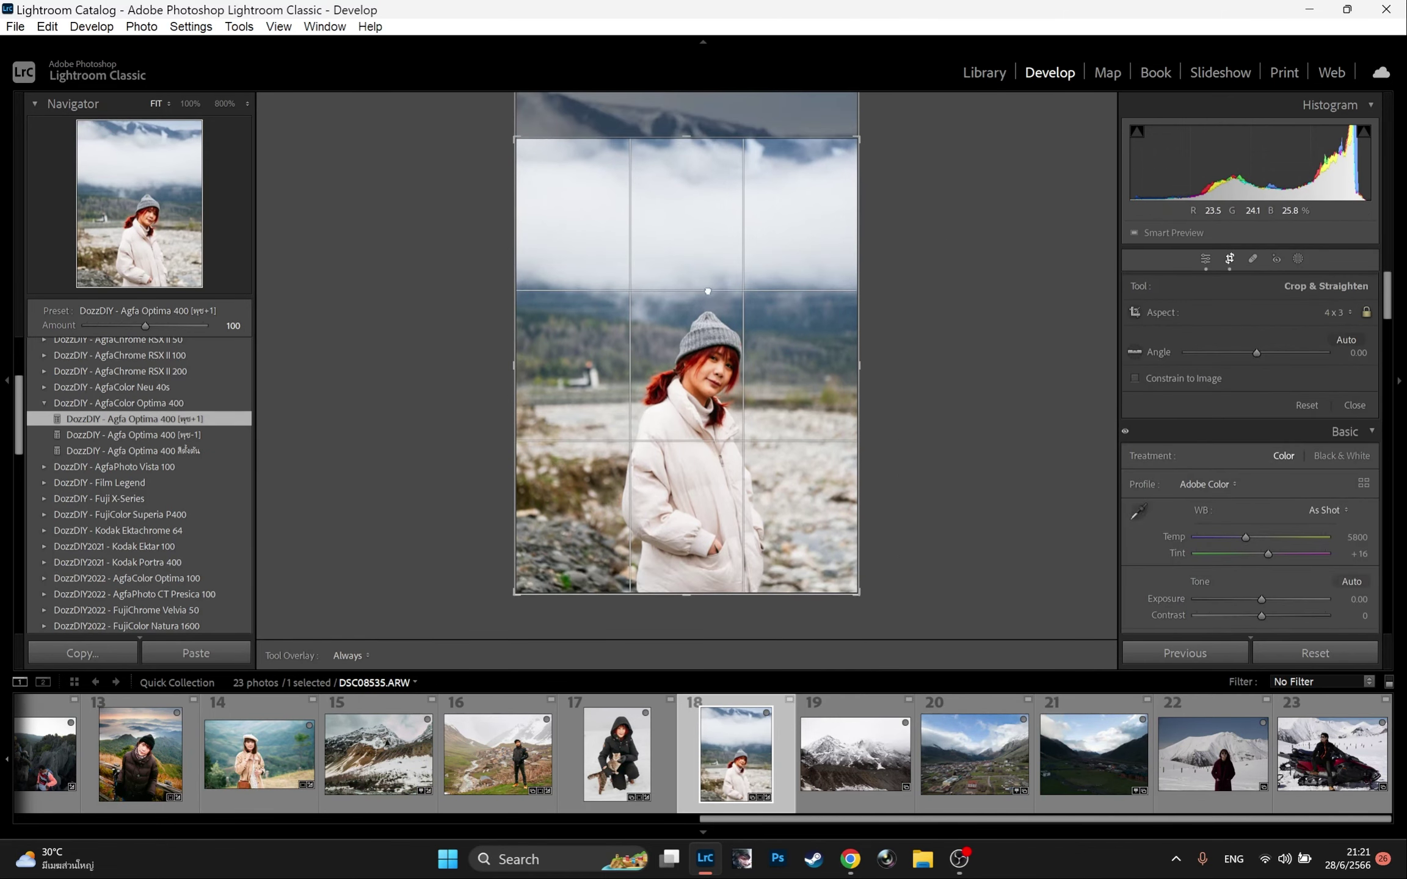
{"action": "left_click_drag", "start_coordinate": [516, 365], "coordinate": [546, 365]}
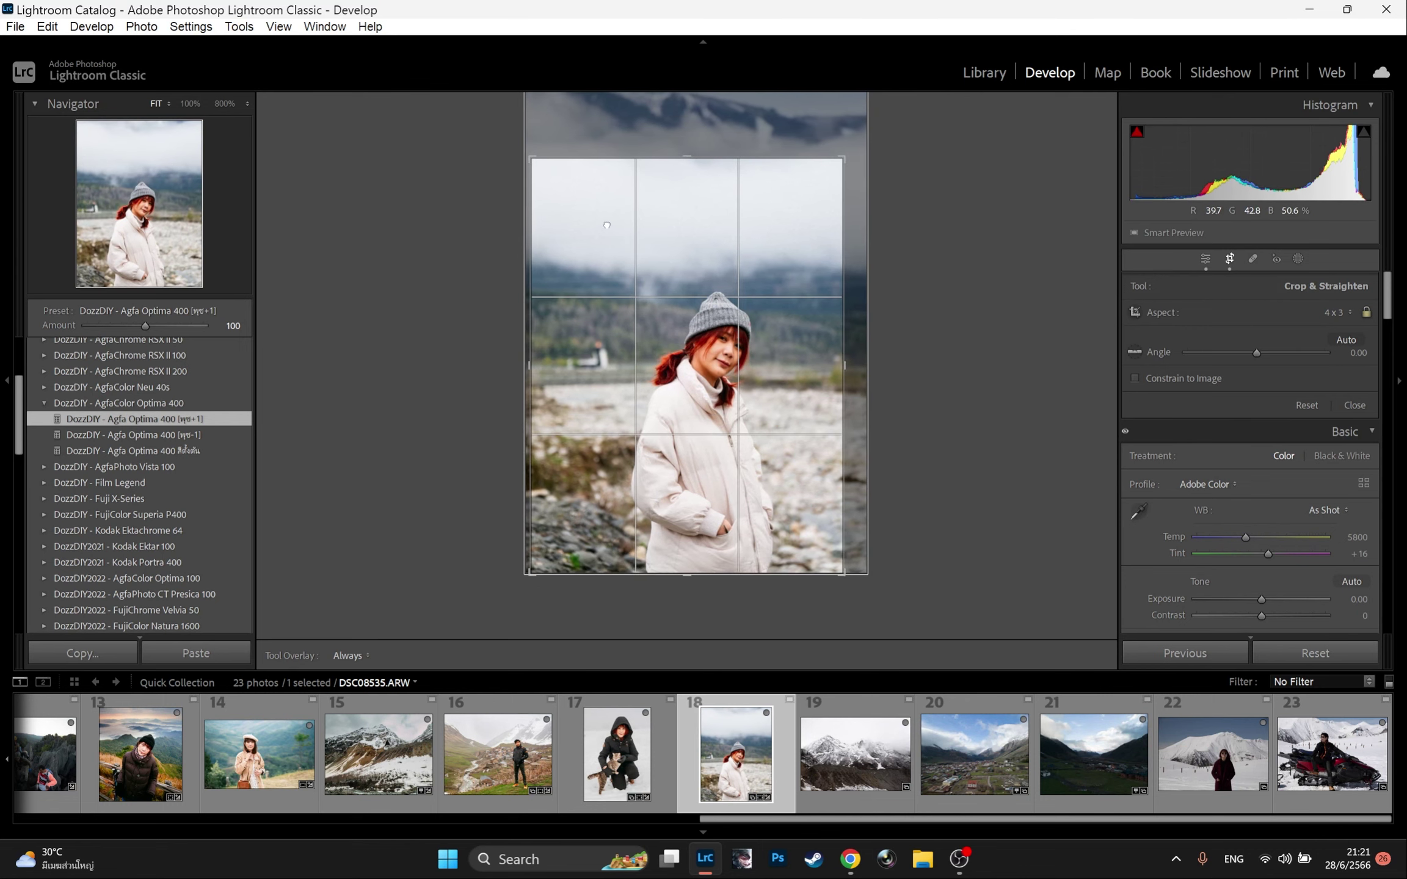
{"action": "left_click_drag", "start_coordinate": [689, 151], "coordinate": [692, 165]}
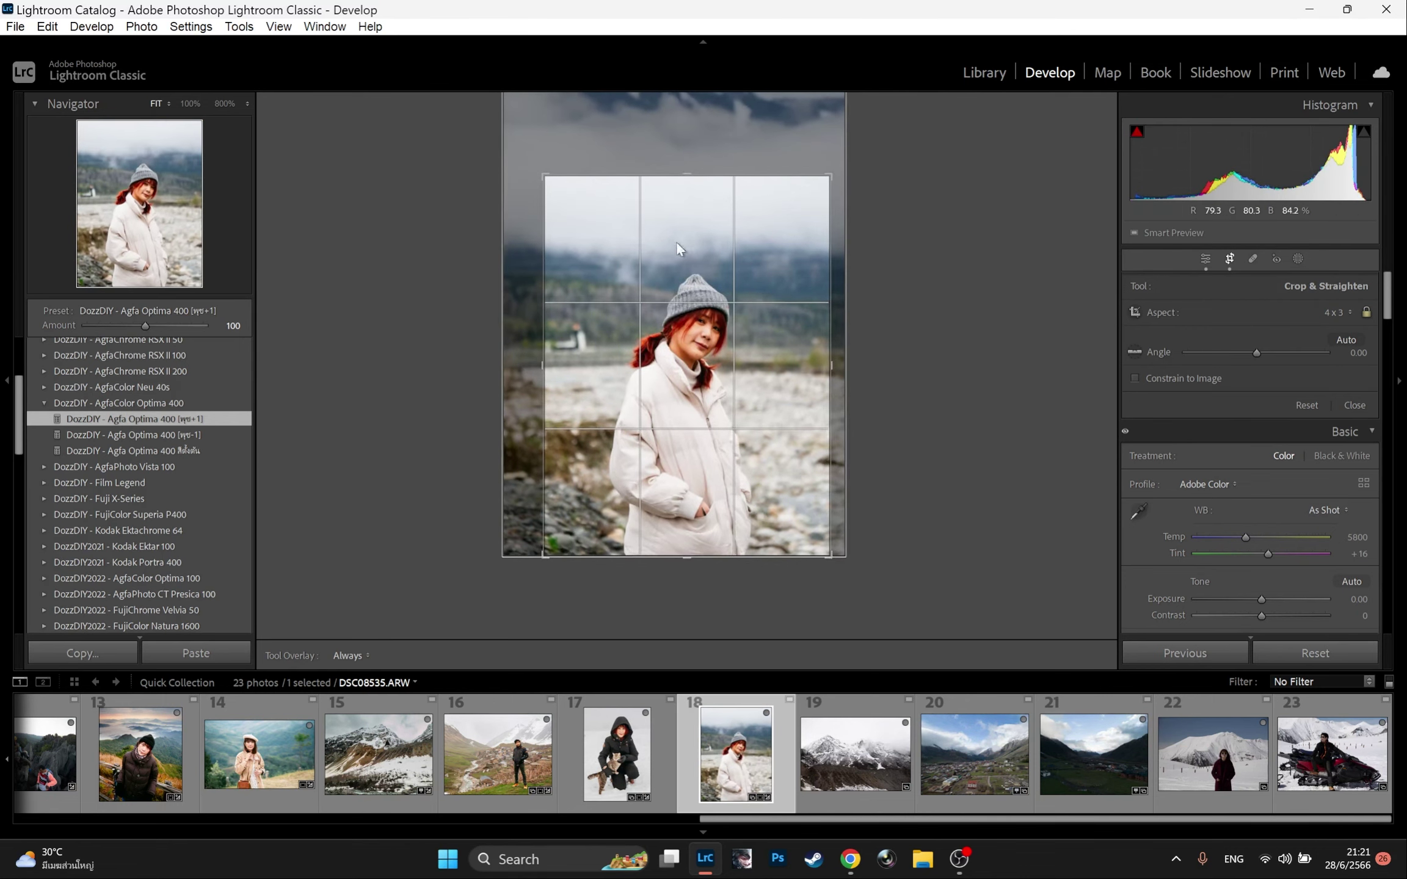
{"action": "key", "text": "Return"}
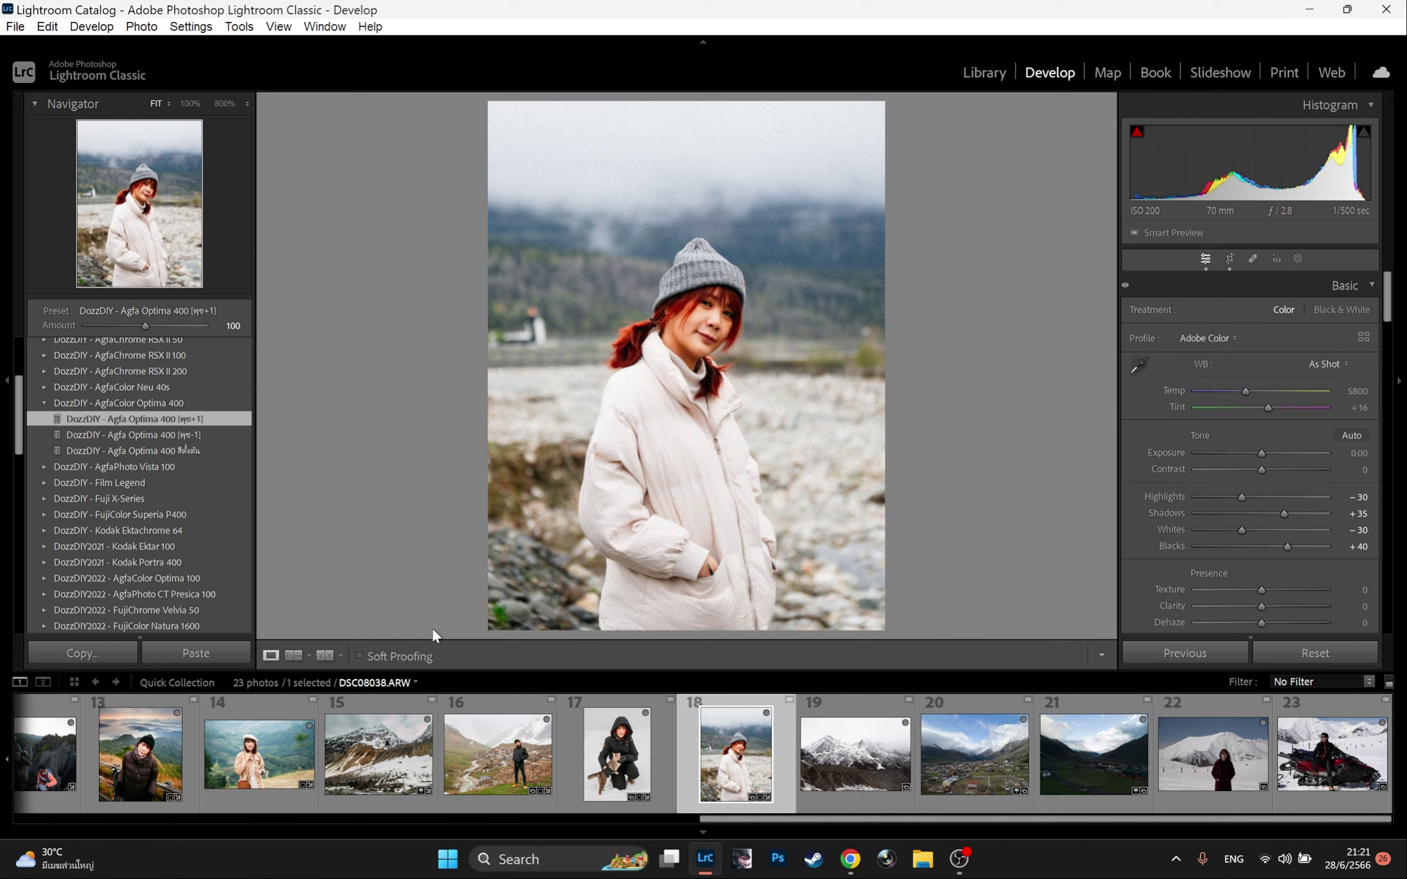
- Apply the portrait AI presets เปิดเงาเฉพาะบุคคล and ลดแสงฉากหลัง, giving the background preset an Amount of 59
{"action": "scroll", "coordinate": [174, 461], "scroll_direction": "down", "scroll_amount": 10}
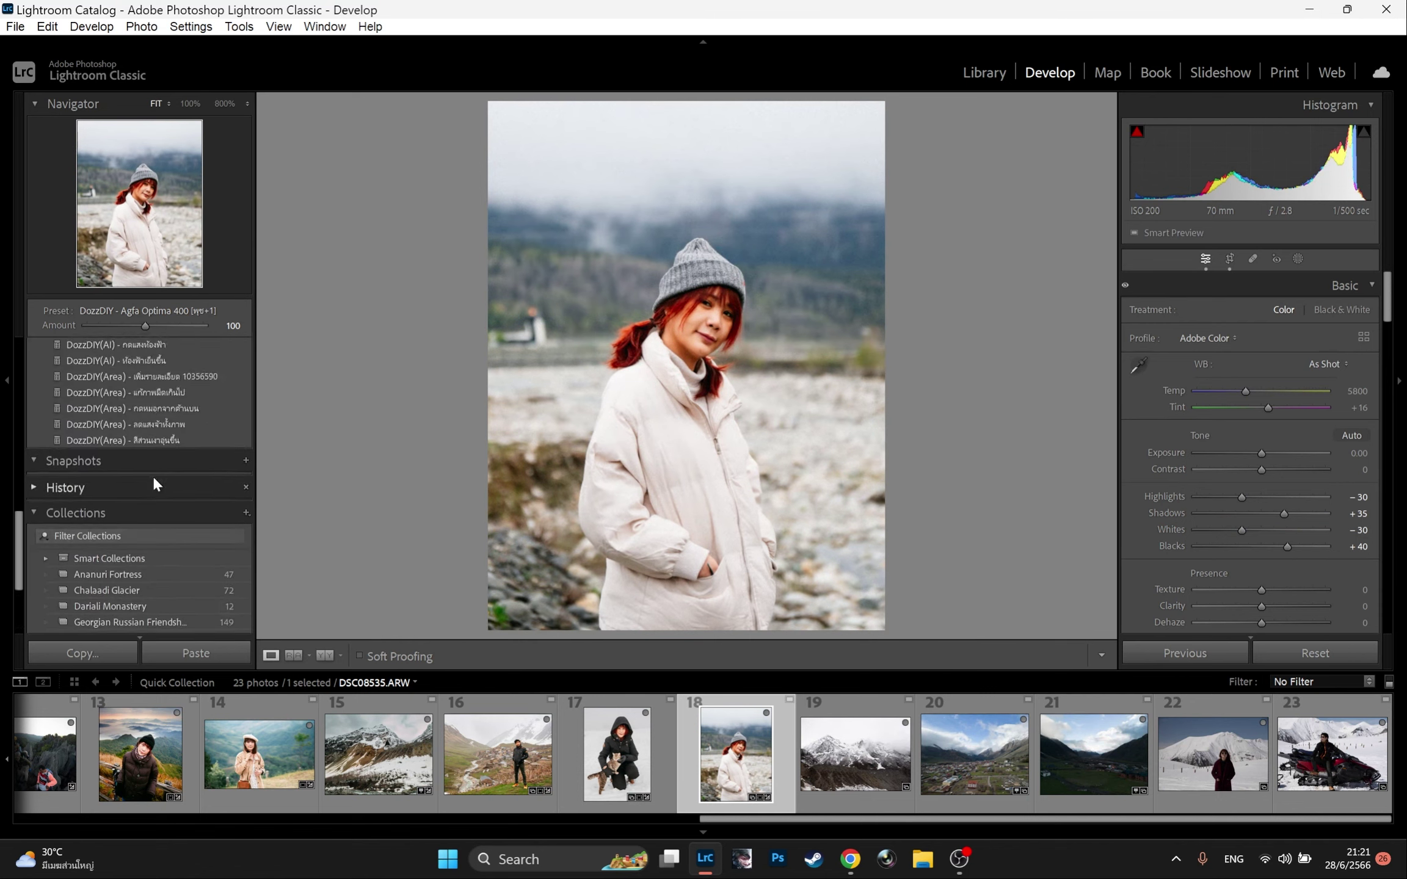
{"action": "scroll", "coordinate": [66, 455], "scroll_direction": "up", "scroll_amount": 2}
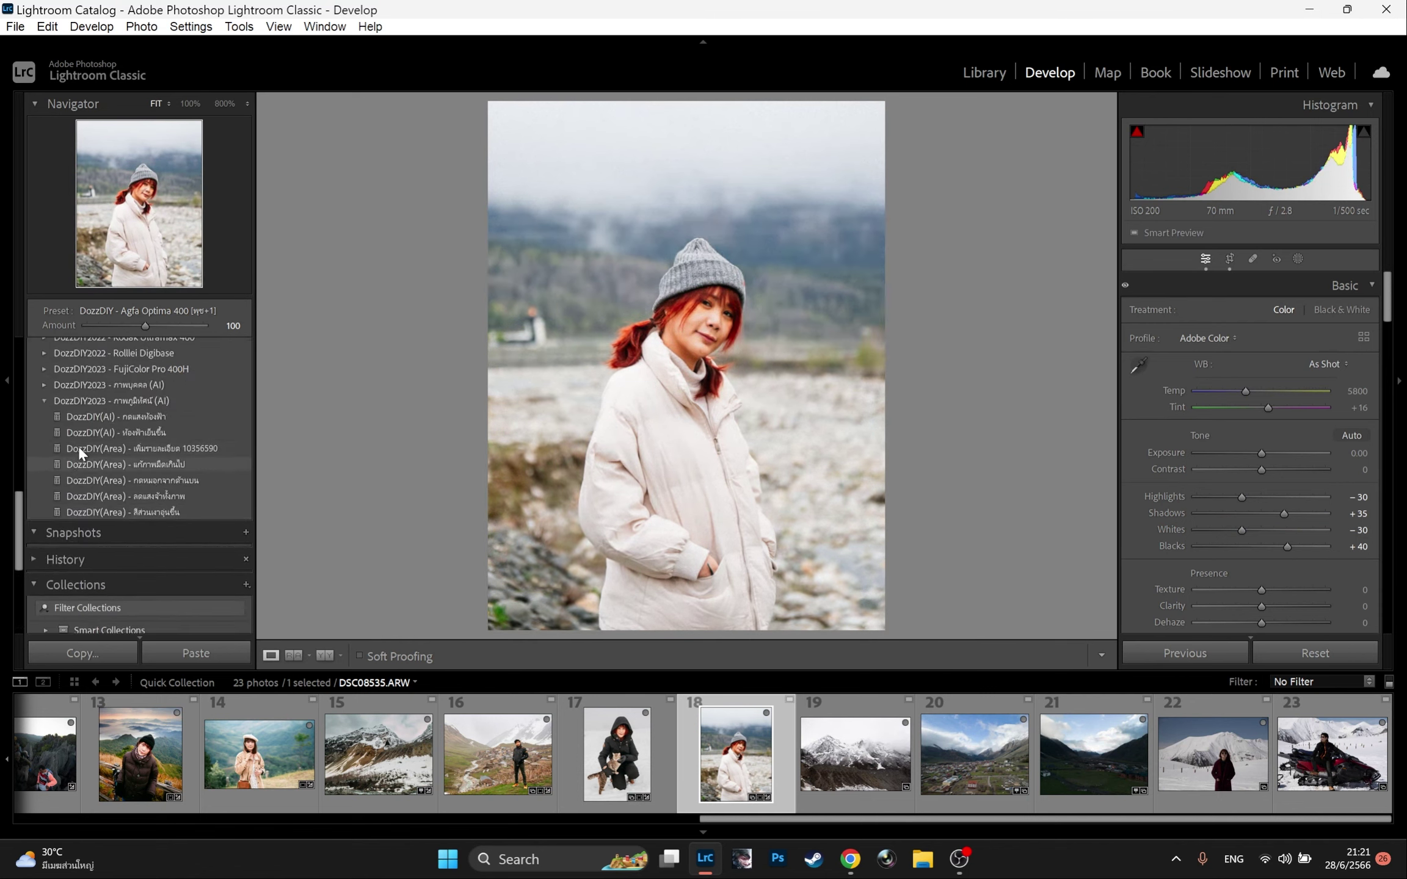
{"action": "left_click", "coordinate": [44, 384]}
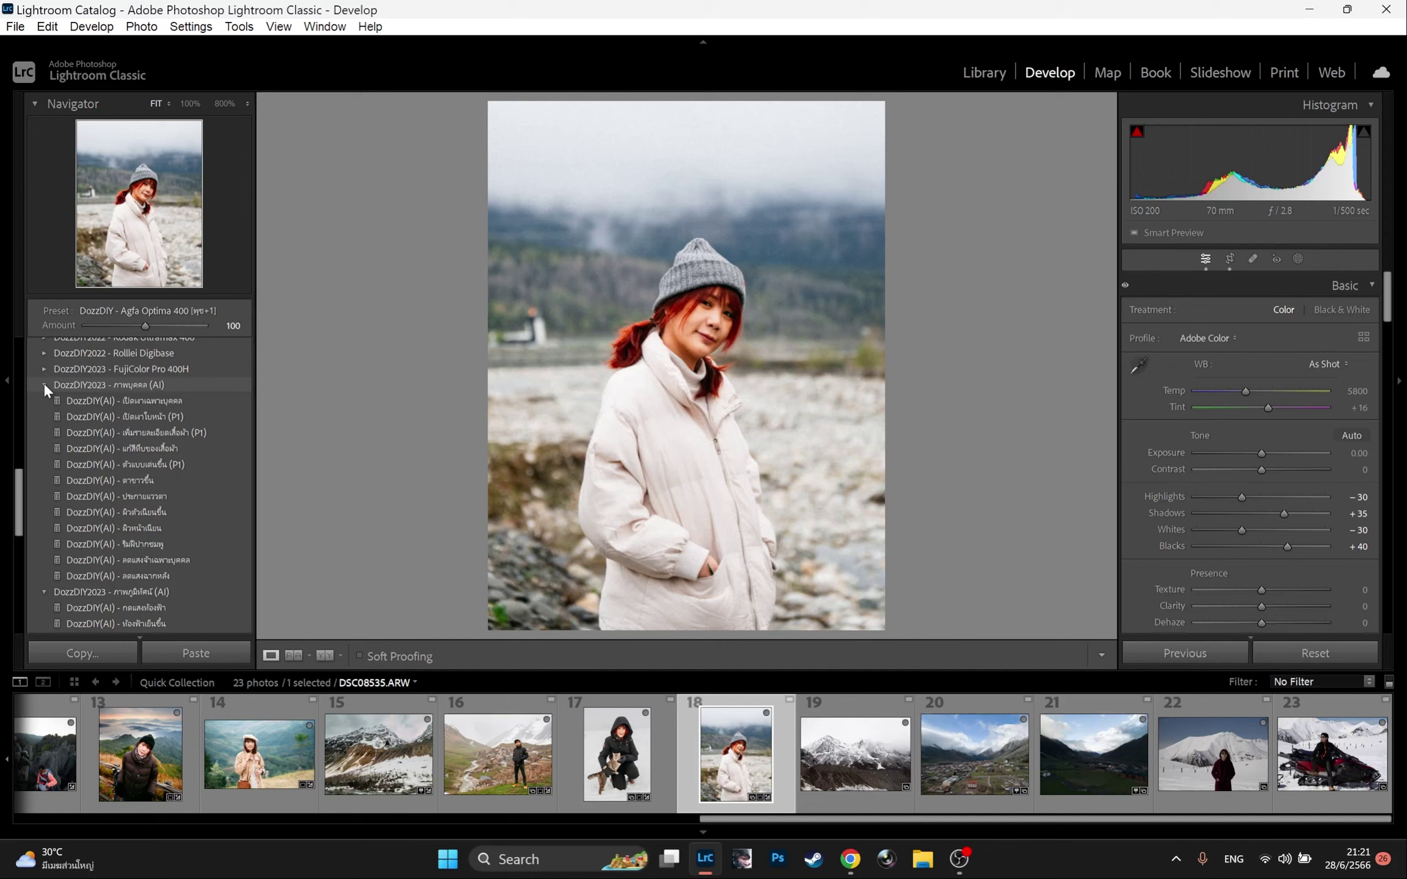
{"action": "left_click", "coordinate": [96, 403]}
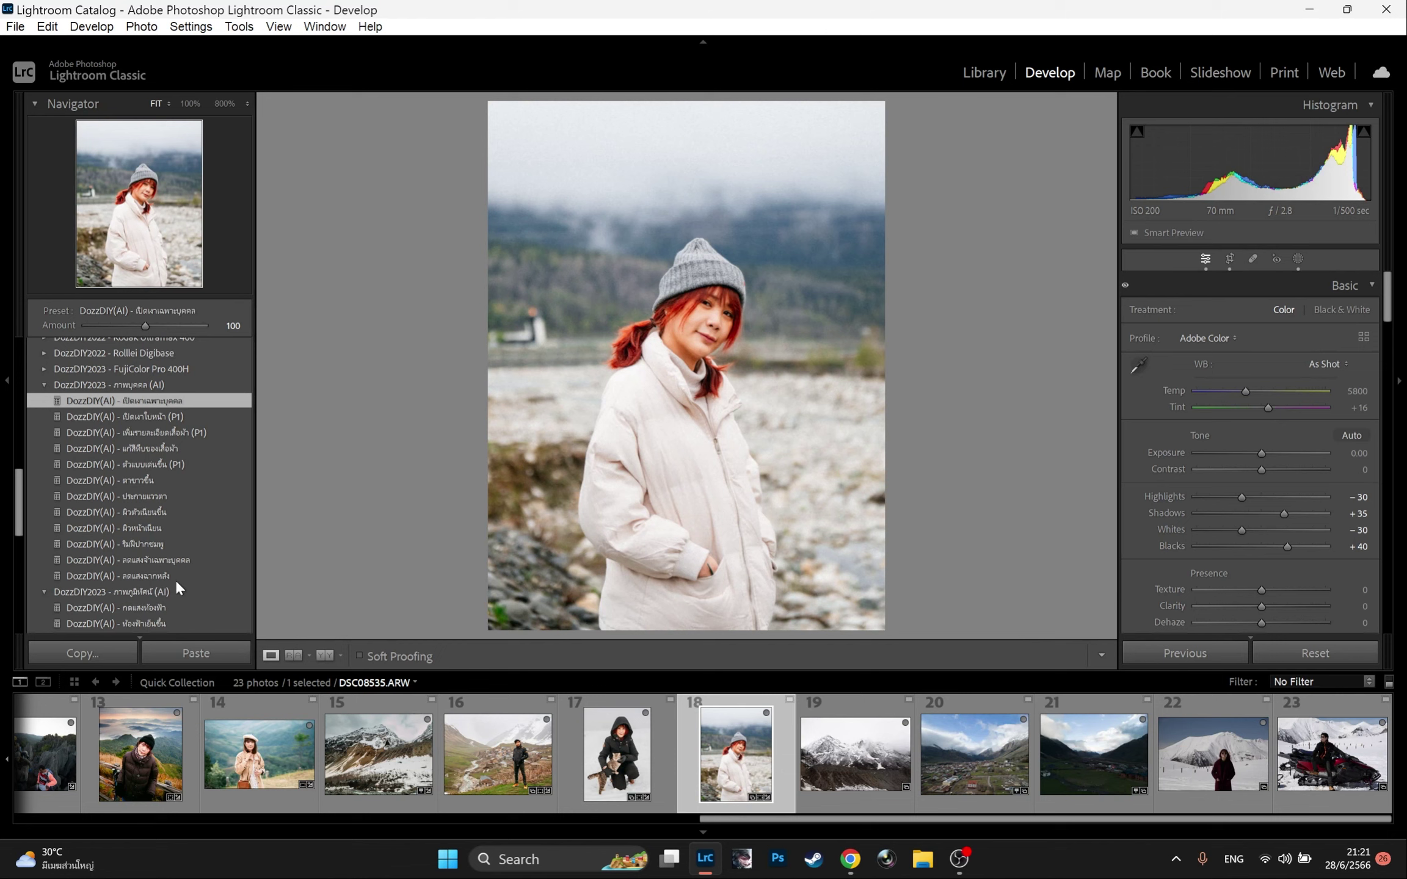
{"action": "left_click", "coordinate": [155, 576]}
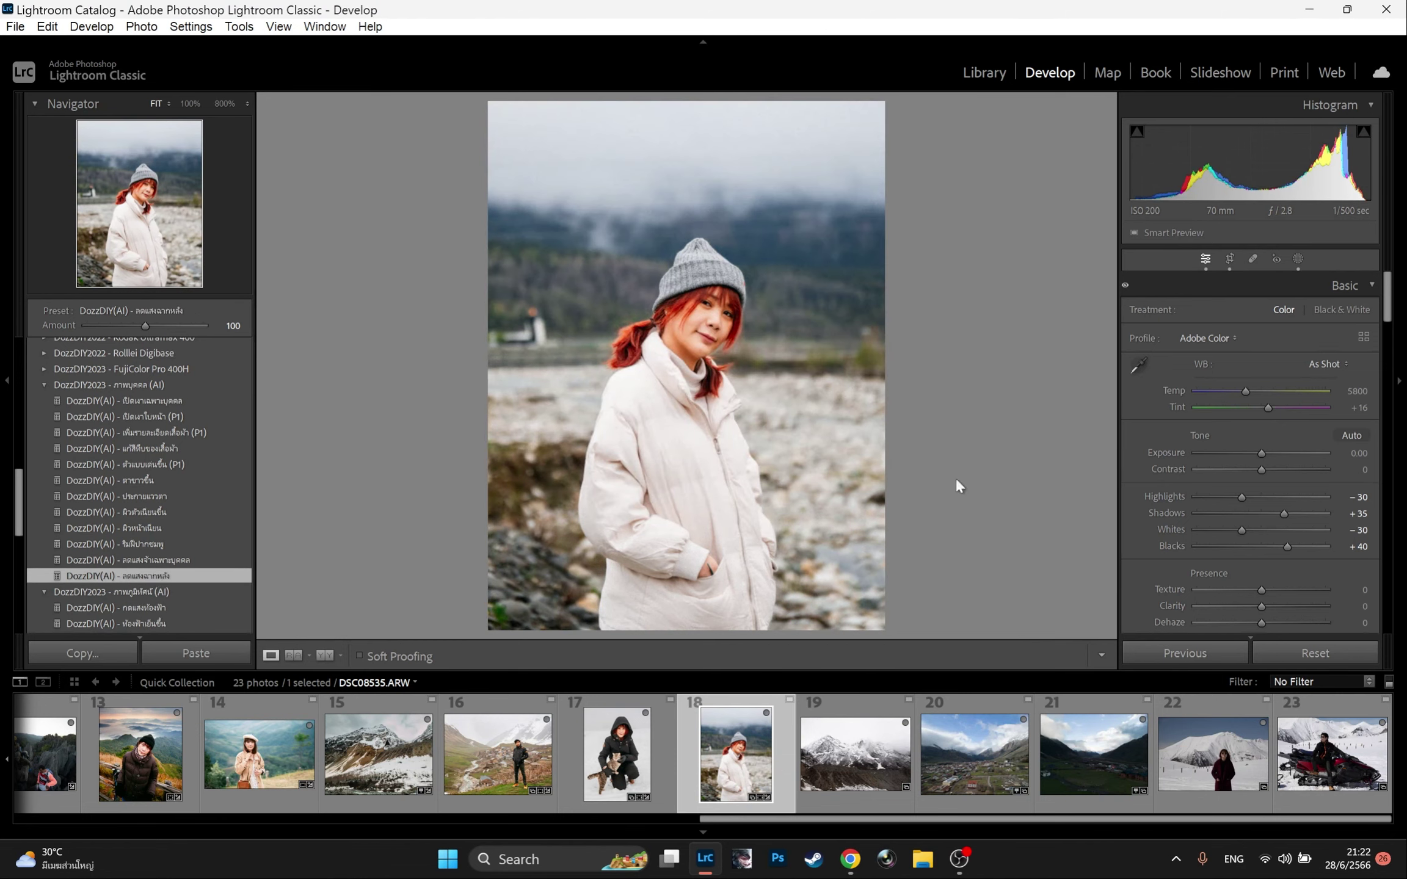
{"action": "left_click_drag", "start_coordinate": [145, 326], "coordinate": [121, 330]}
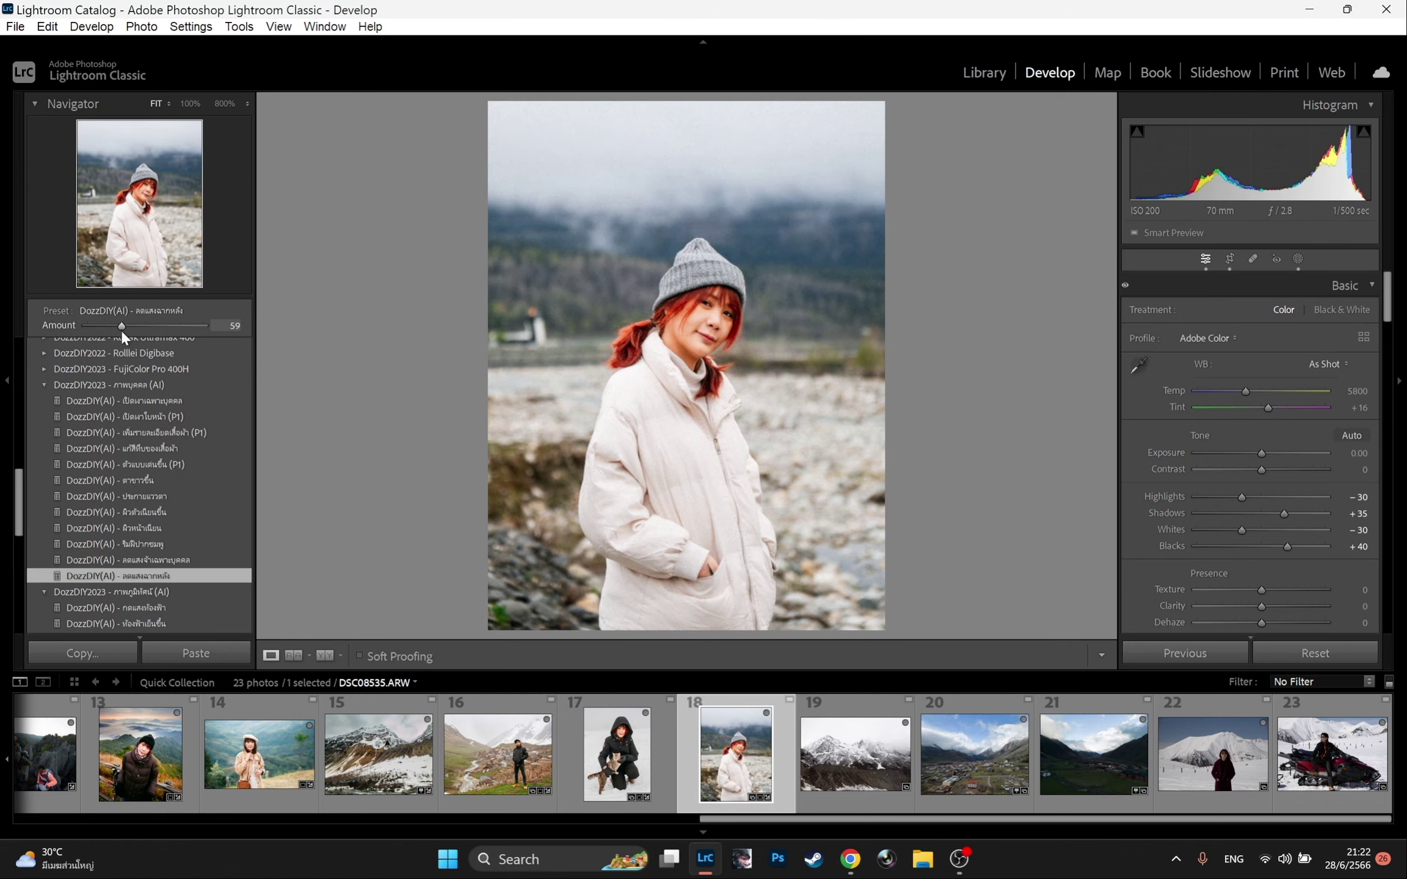
- Compare the edited photo of the woman in the beanie with its original version
{"action": "key", "text": "backslash"}
{"action": "key", "text": "backslash"}
{"action": "key", "text": "backslash"}
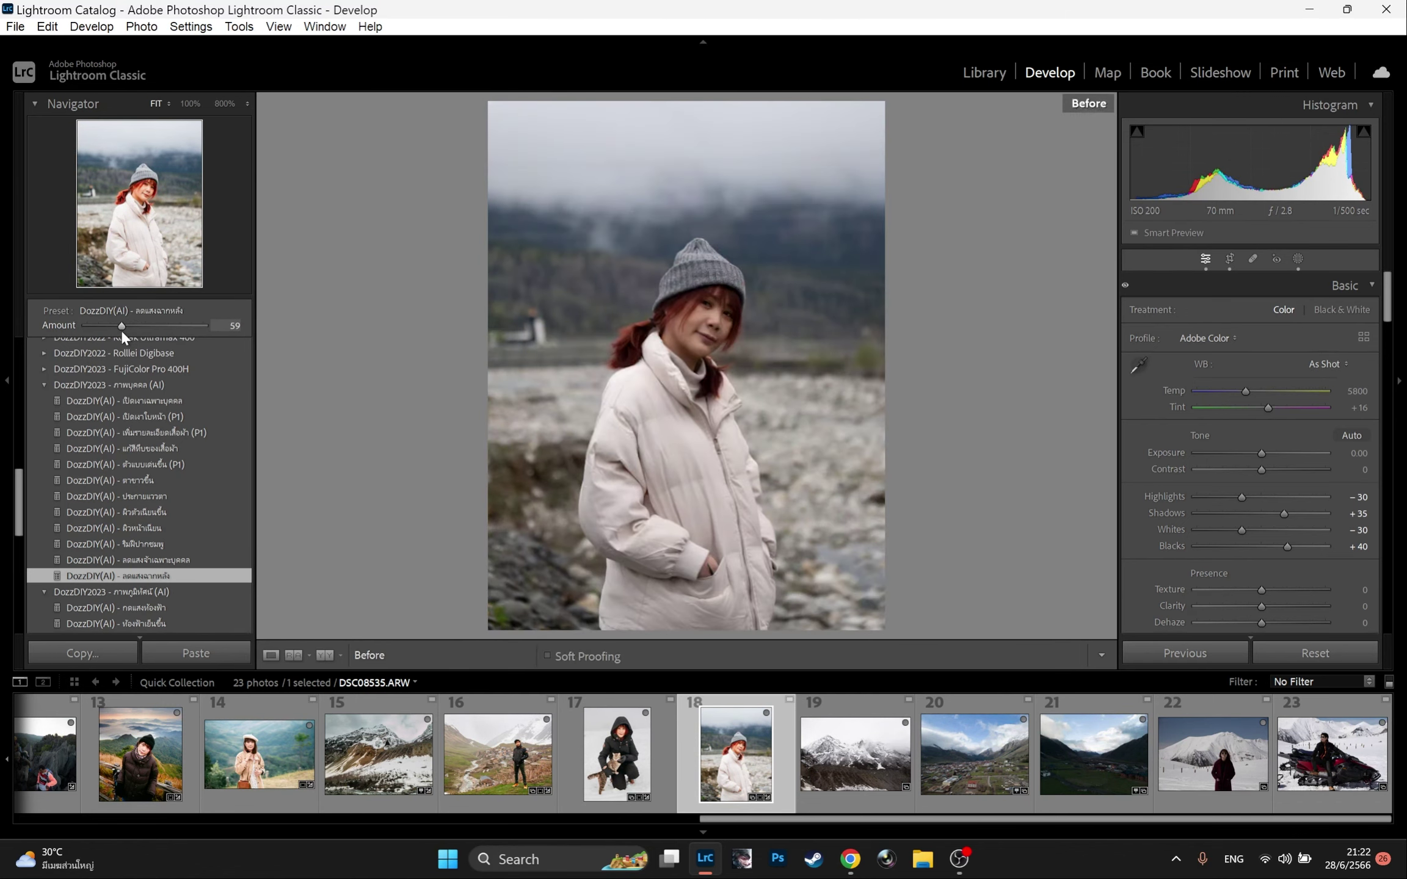
{"action": "key", "text": "backslash"}
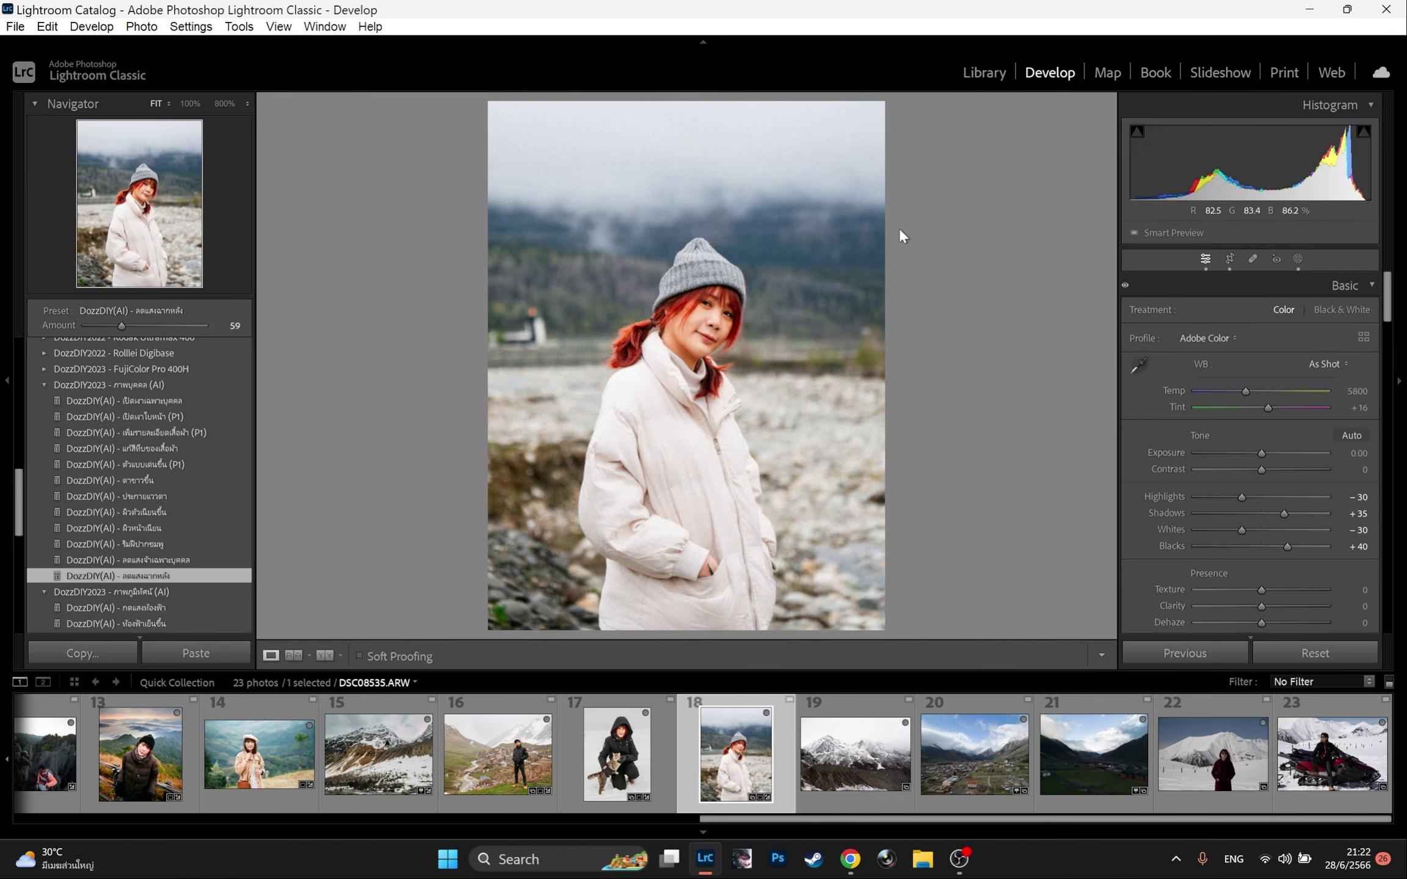
- Refine the sharpening of the beanie portrait, with Amount at 47, Detail at 36 and Masking at 28
{"action": "scroll", "coordinate": [1201, 411], "scroll_direction": "down", "scroll_amount": 10}
{"action": "scroll", "coordinate": [1229, 440], "scroll_direction": "down", "scroll_amount": 10}
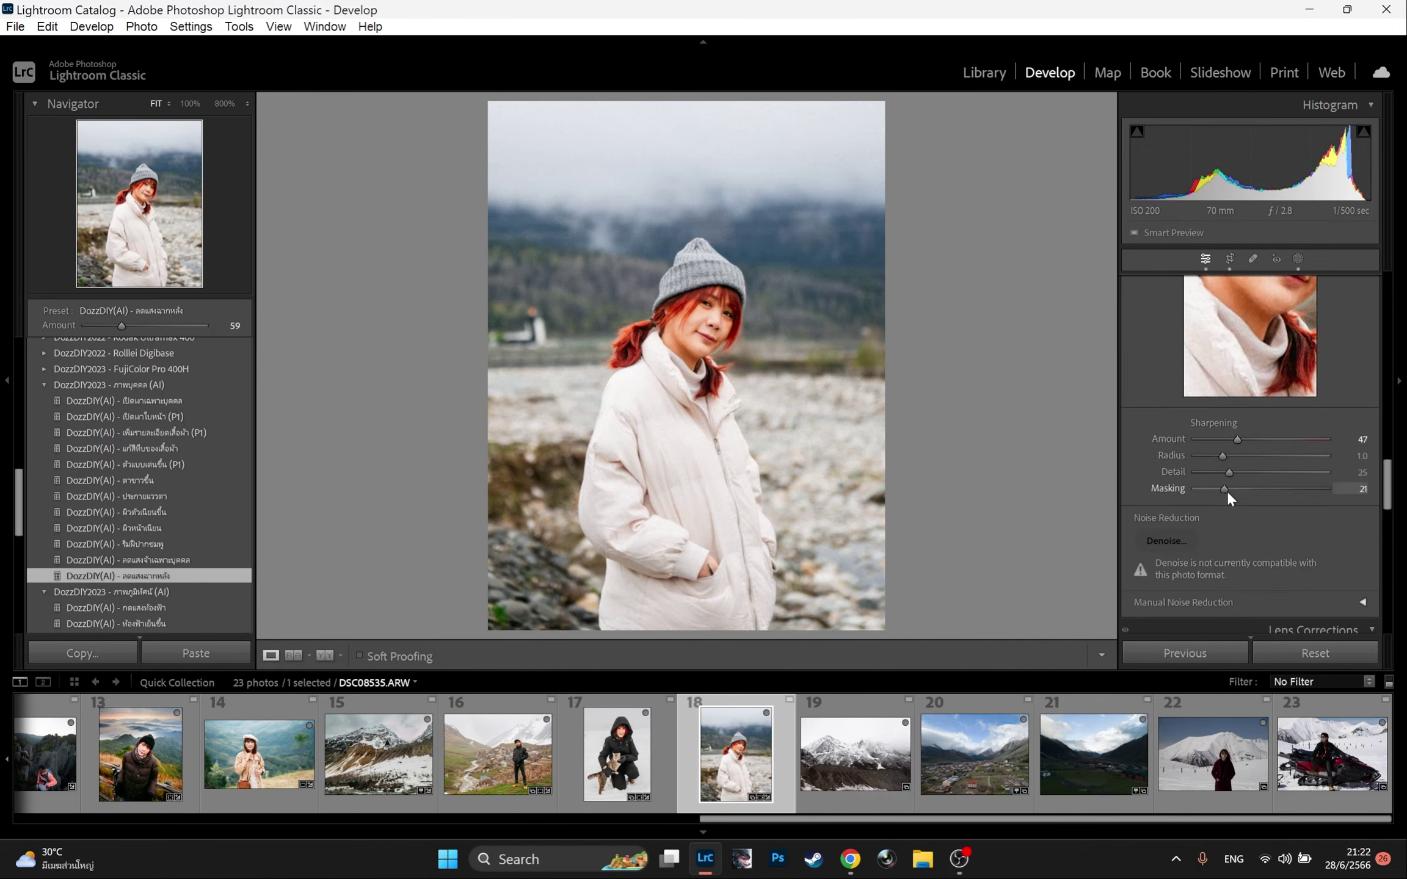
{"action": "left_click_drag", "start_coordinate": [1226, 490], "coordinate": [1243, 471]}
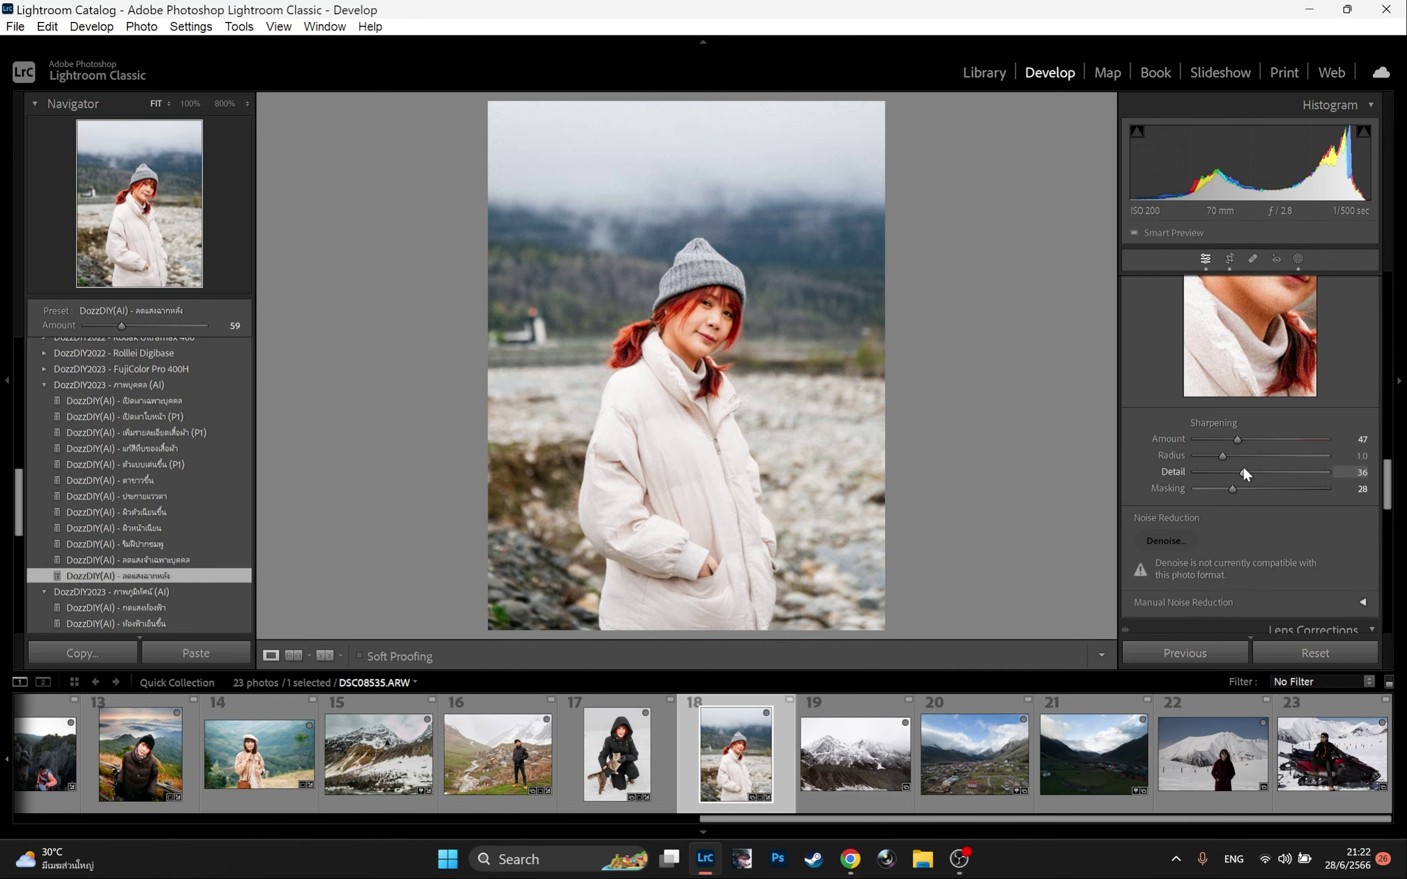
- Compare the sharpened portrait with its unedited version, toggling between before and after several times
{"action": "key", "text": "backslash"}
{"action": "key", "text": "backslash"}
{"action": "key", "text": "backslash"}
{"action": "key", "text": "backslash"}
{"action": "key", "text": "backslash"}
{"action": "key", "text": "backslash"}
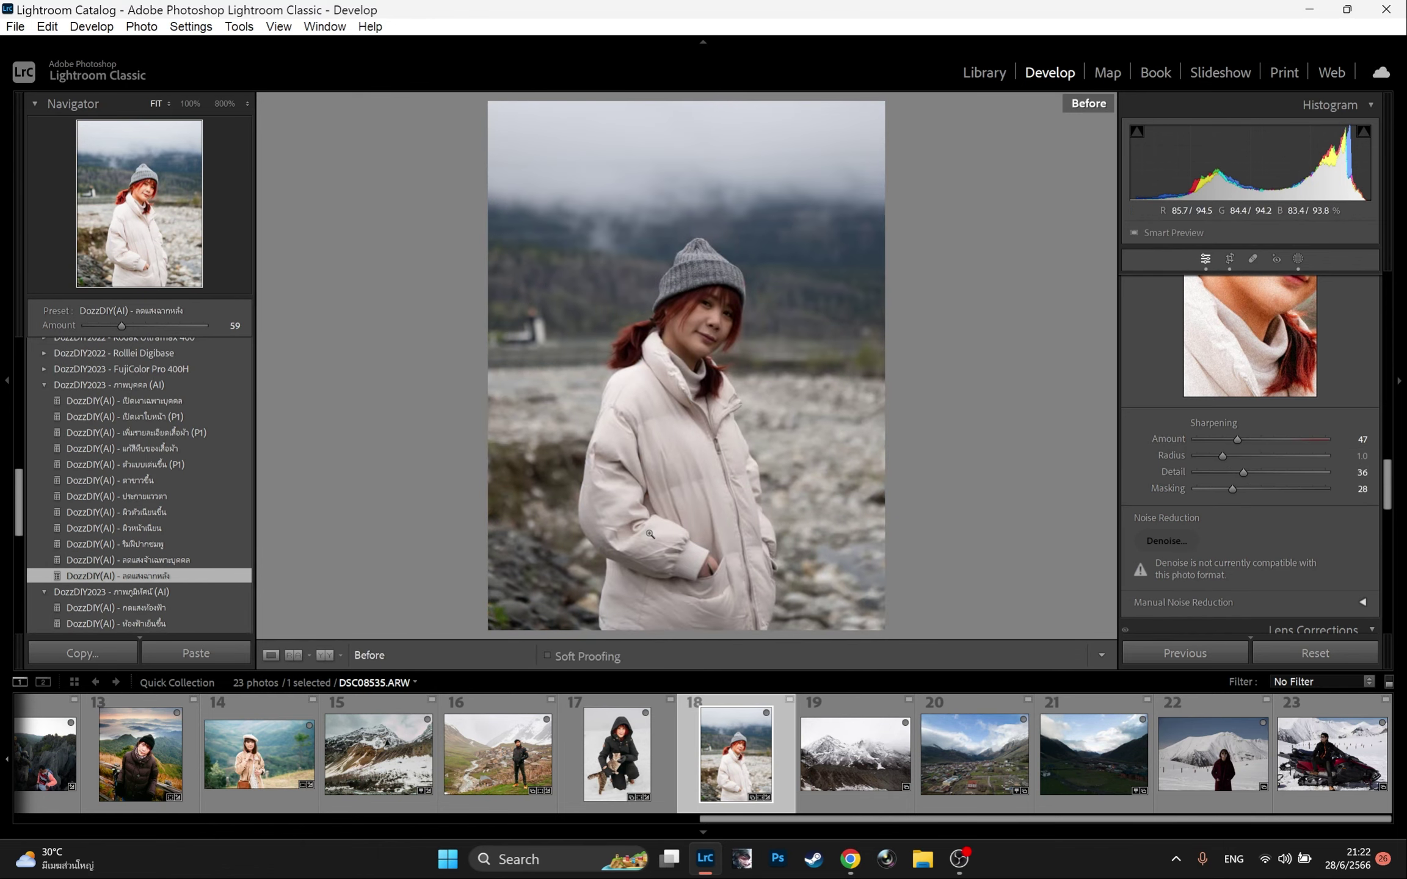
{"action": "key", "text": "backslash"}
{"action": "key", "text": "backslash"}
{"action": "key", "text": "backslash"}
{"action": "key", "text": "backslash"}
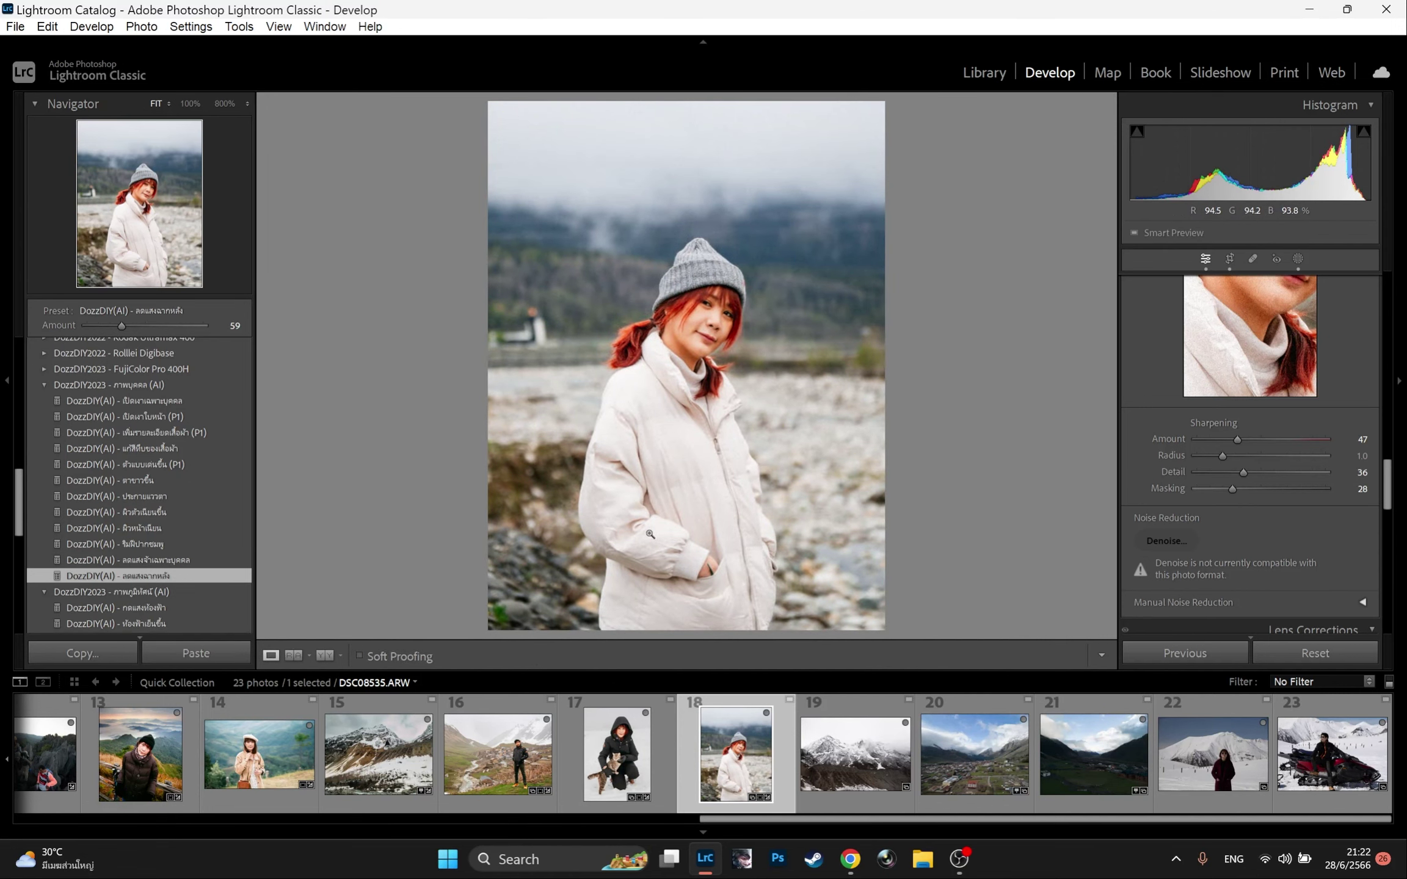
- Switch to the village landscape DJI_0591.DNG and apply the film preset DozzDIY - Agfa Optima 400 [พุช+1]
{"action": "left_click", "coordinate": [850, 764]}
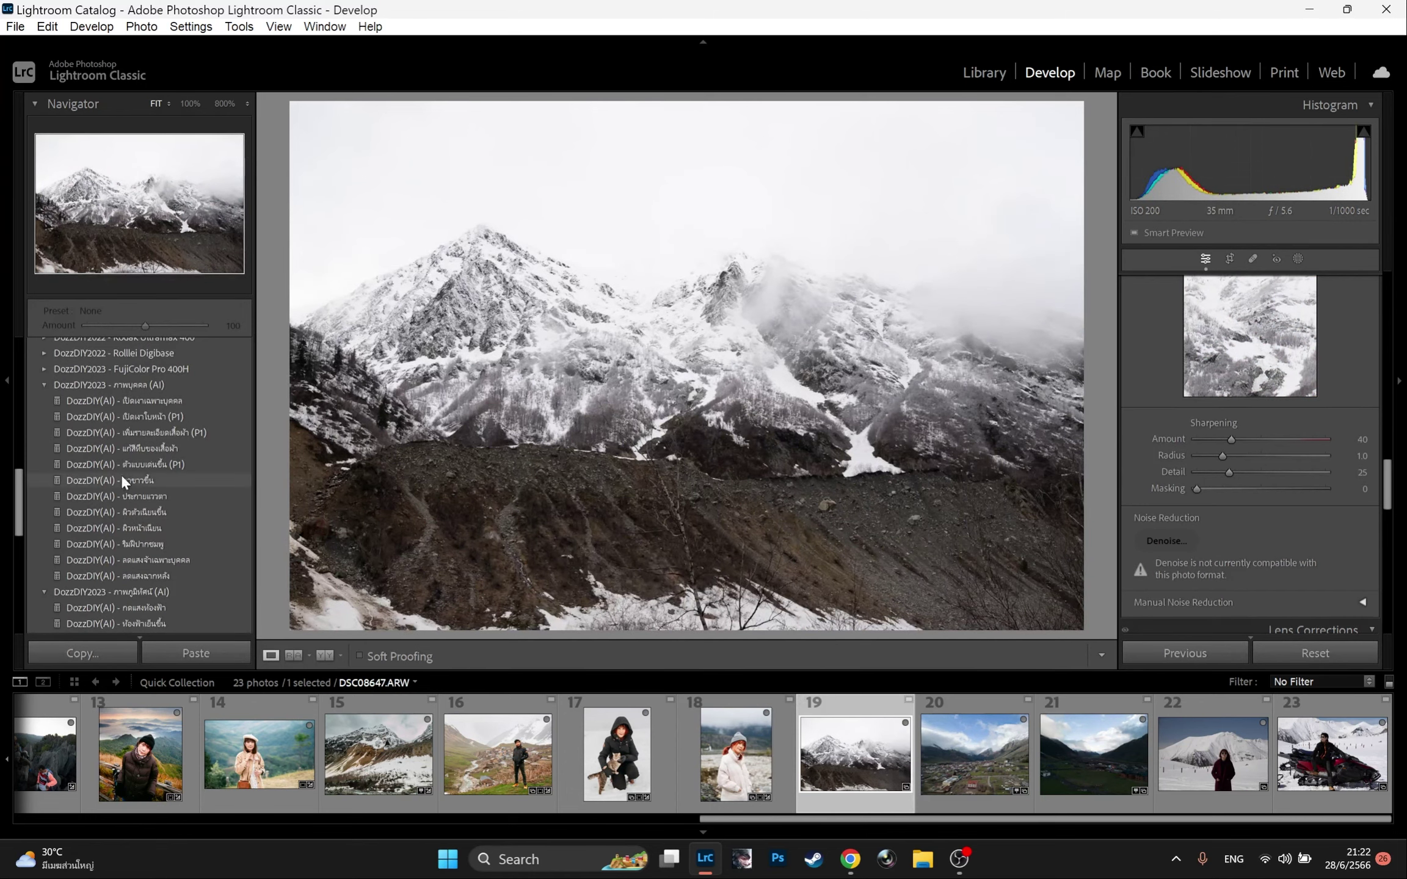
{"action": "left_click", "coordinate": [44, 385]}
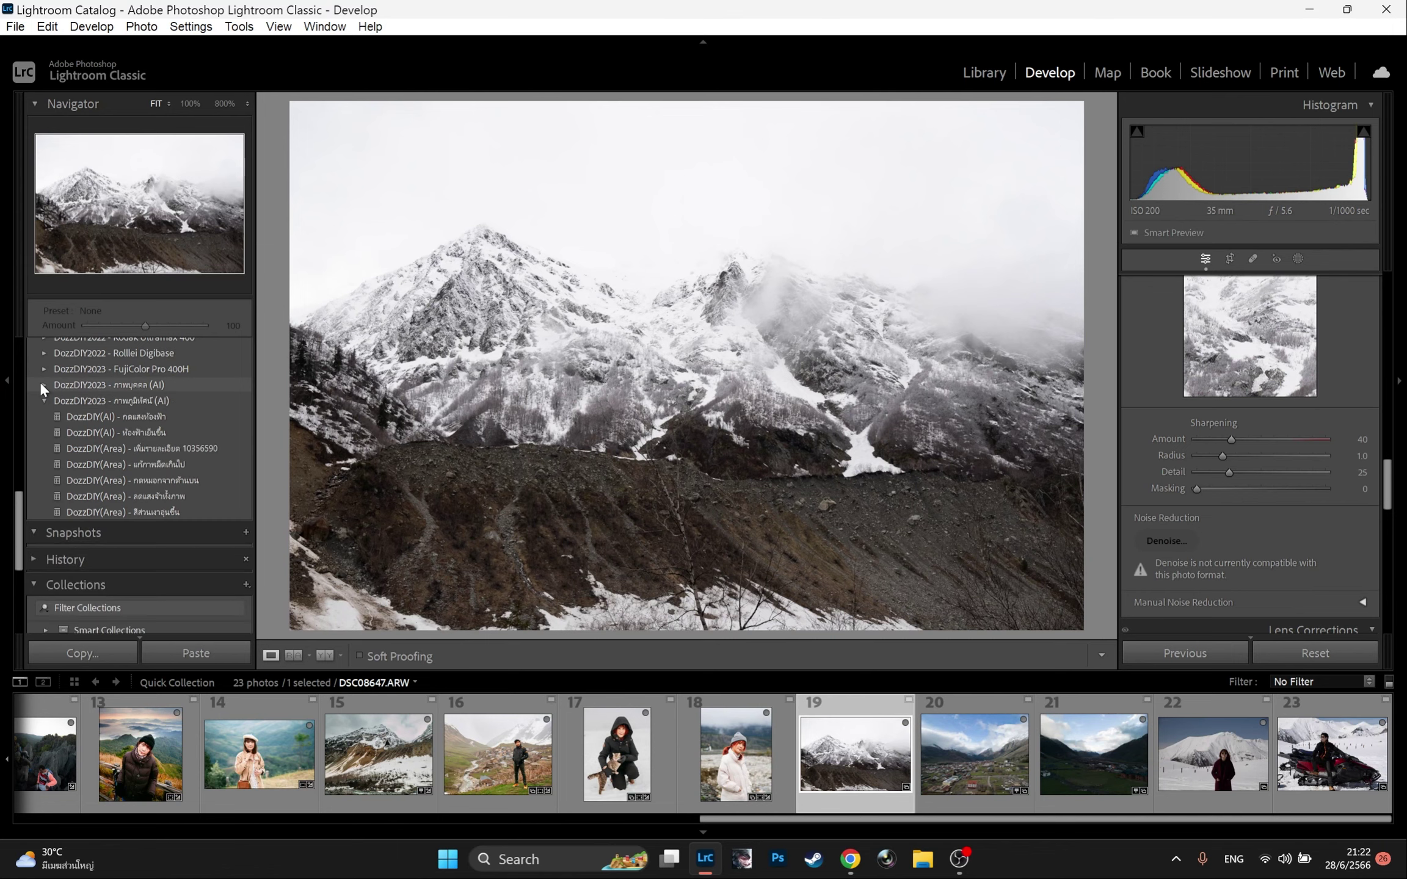
{"action": "left_click", "coordinate": [966, 771]}
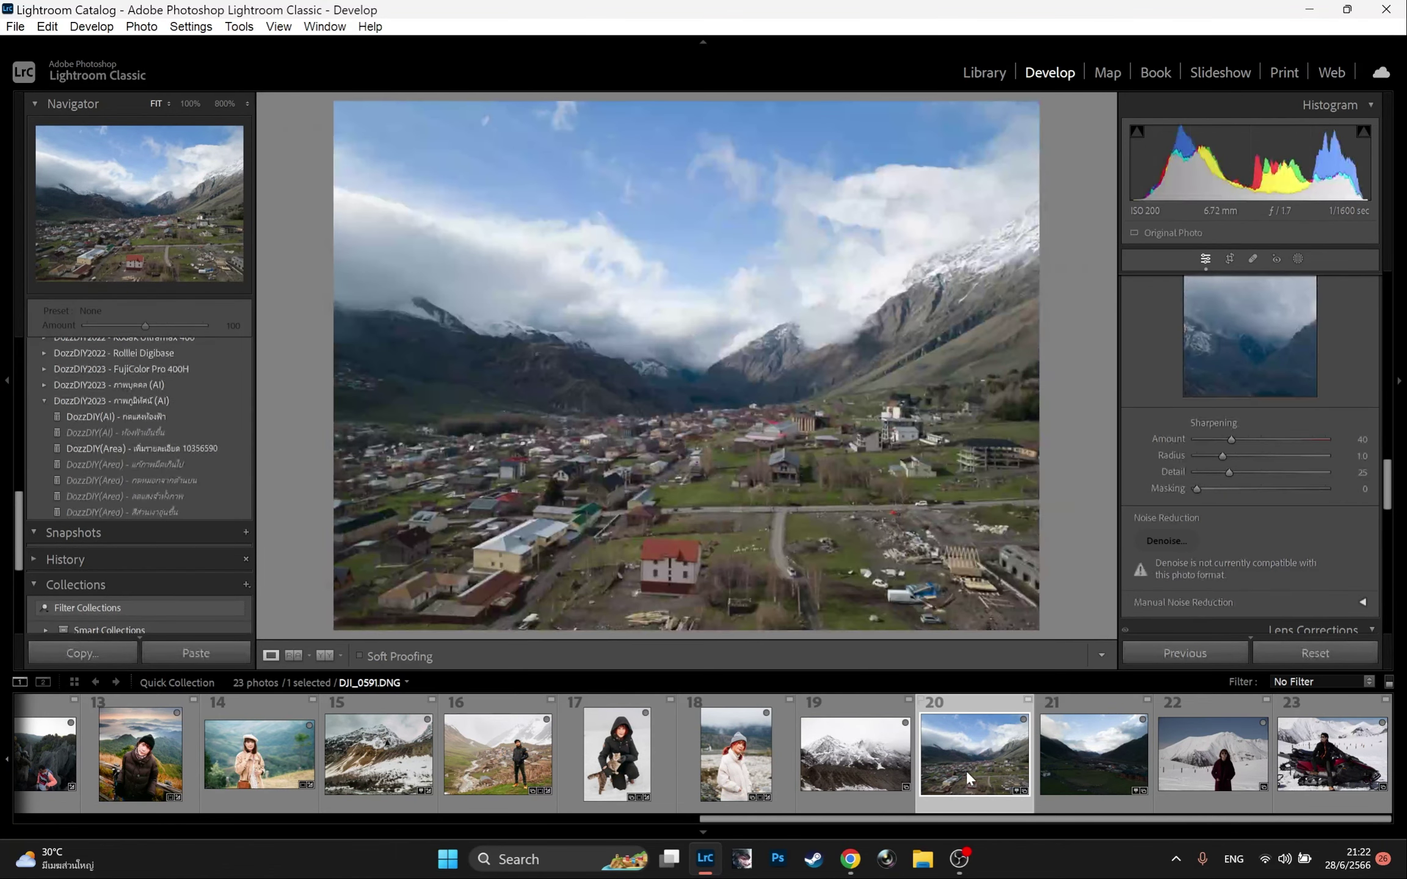
{"action": "scroll", "coordinate": [155, 387], "scroll_direction": "up", "scroll_amount": 10}
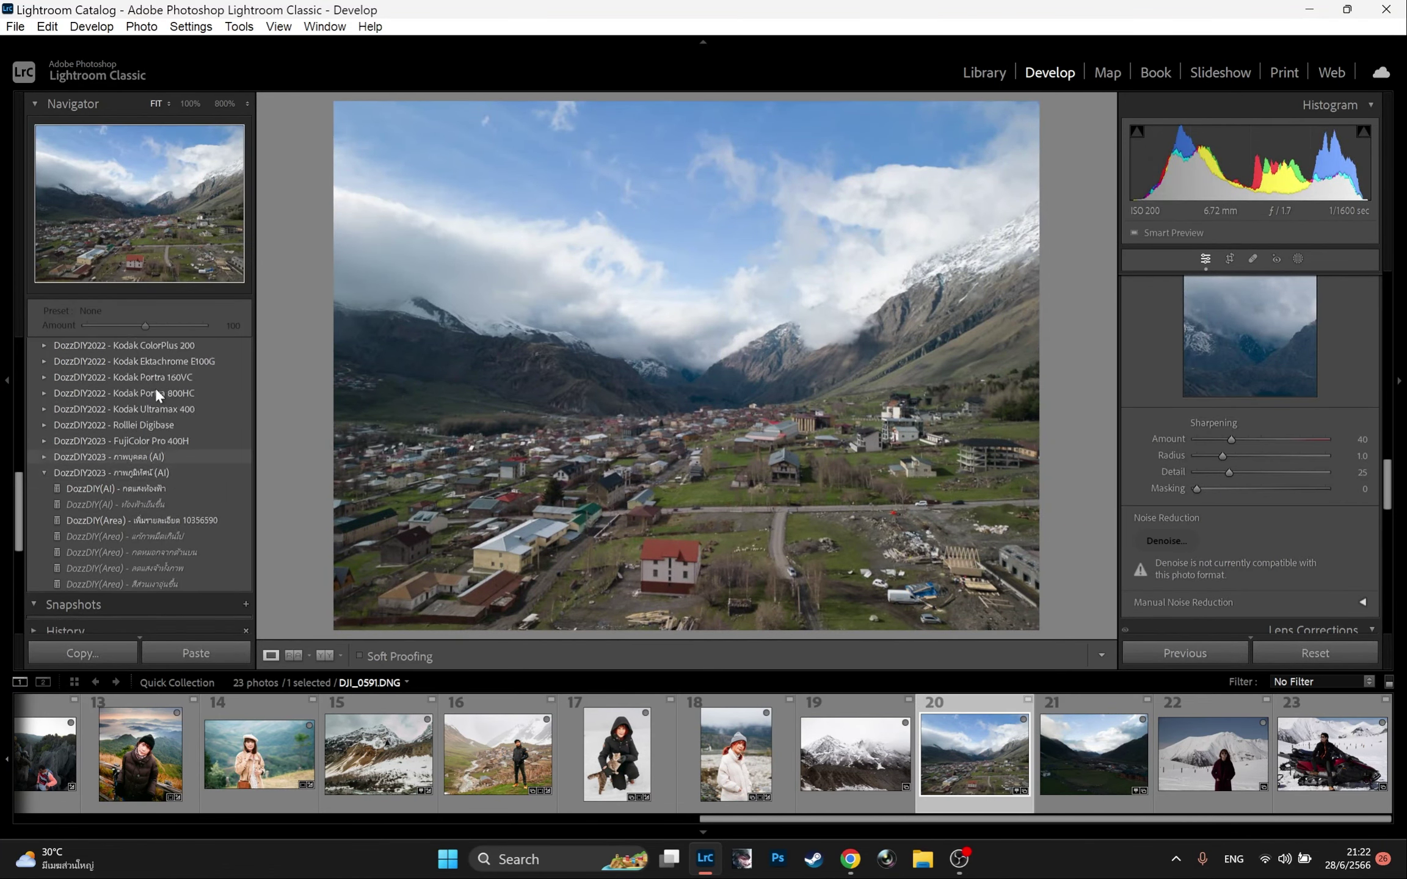
{"action": "scroll", "coordinate": [101, 468], "scroll_direction": "down", "scroll_amount": 3}
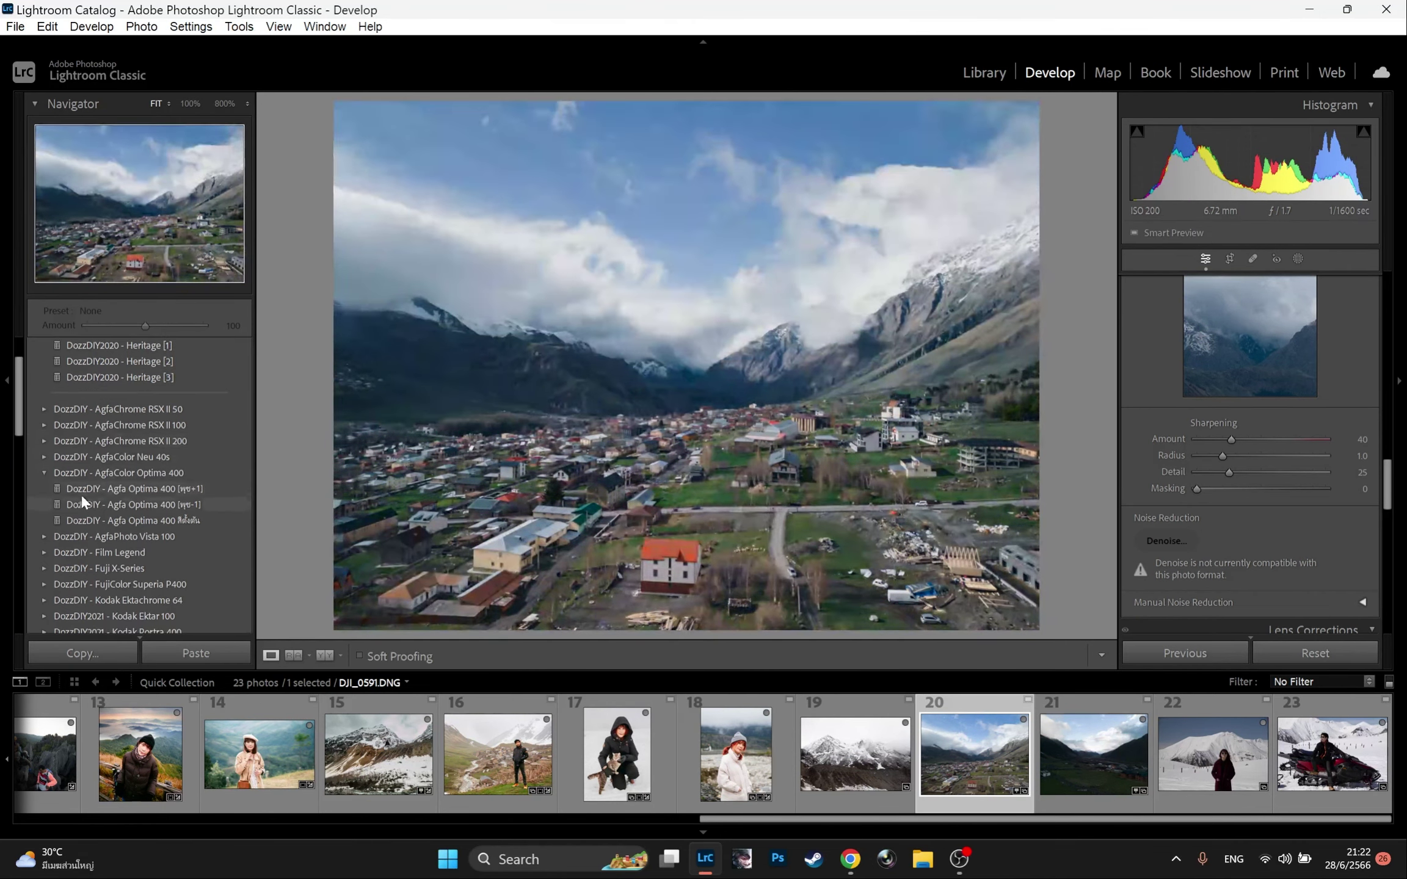
{"action": "left_click", "coordinate": [82, 489]}
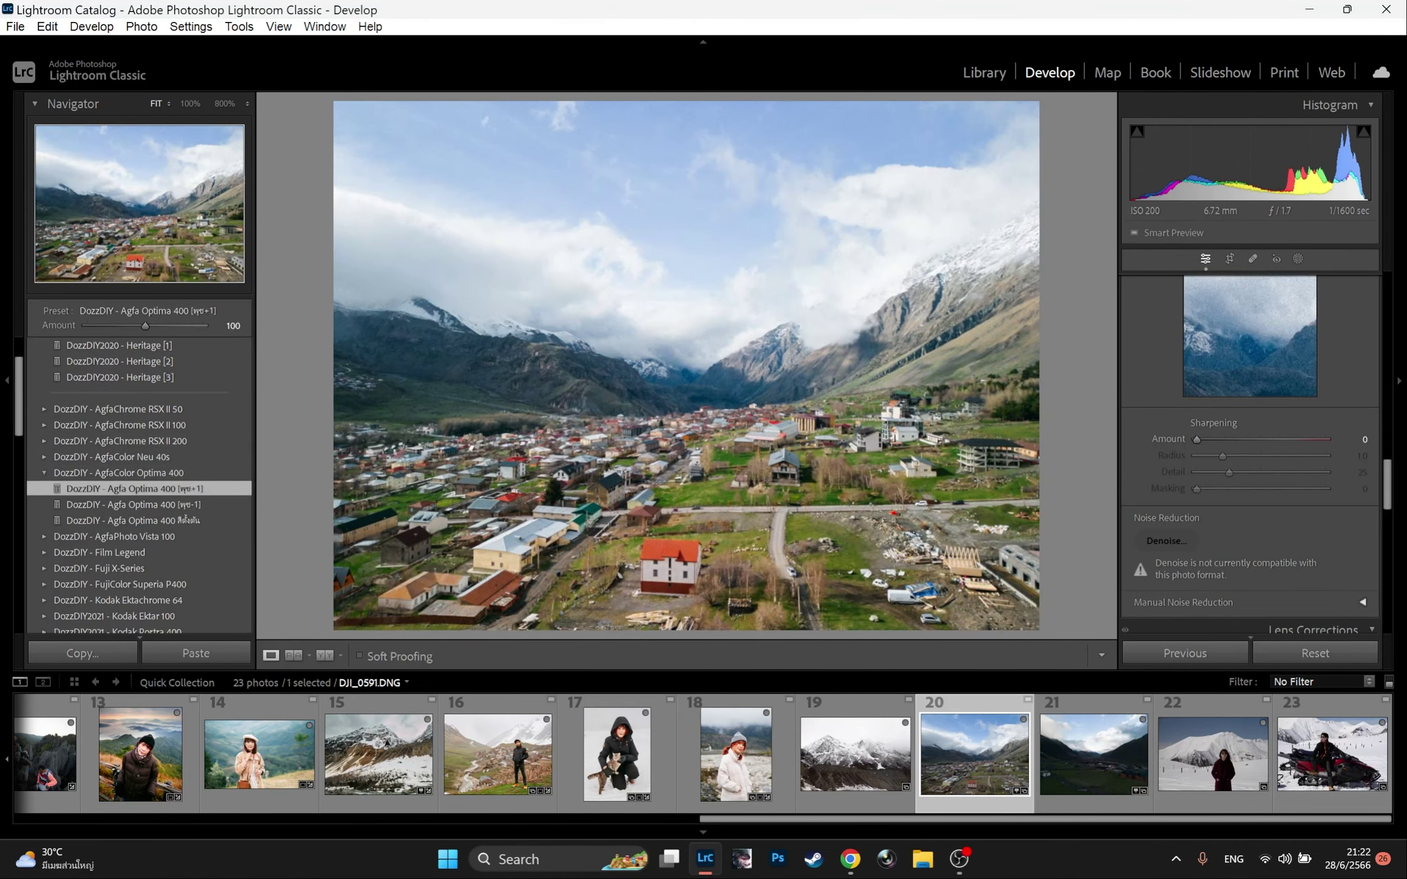
- Apply the landscape AI preset กดแสงท้องฟ้า to the village photo with an Amount of 148
{"action": "scroll", "coordinate": [128, 514], "scroll_direction": "down", "scroll_amount": 8}
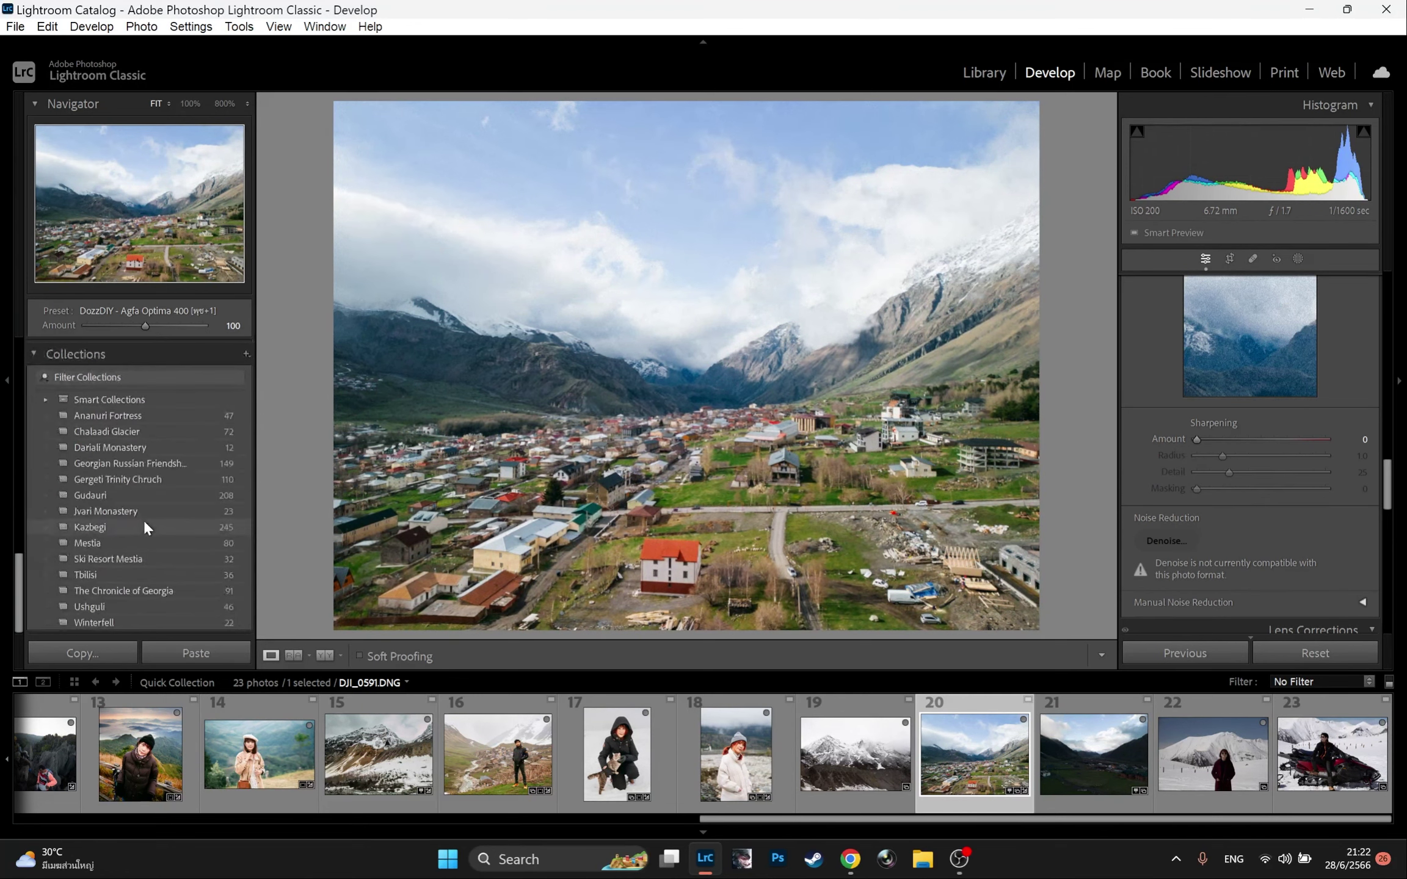
{"action": "scroll", "coordinate": [143, 518], "scroll_direction": "up", "scroll_amount": 3}
{"action": "scroll", "coordinate": [143, 518], "scroll_direction": "up", "scroll_amount": 2}
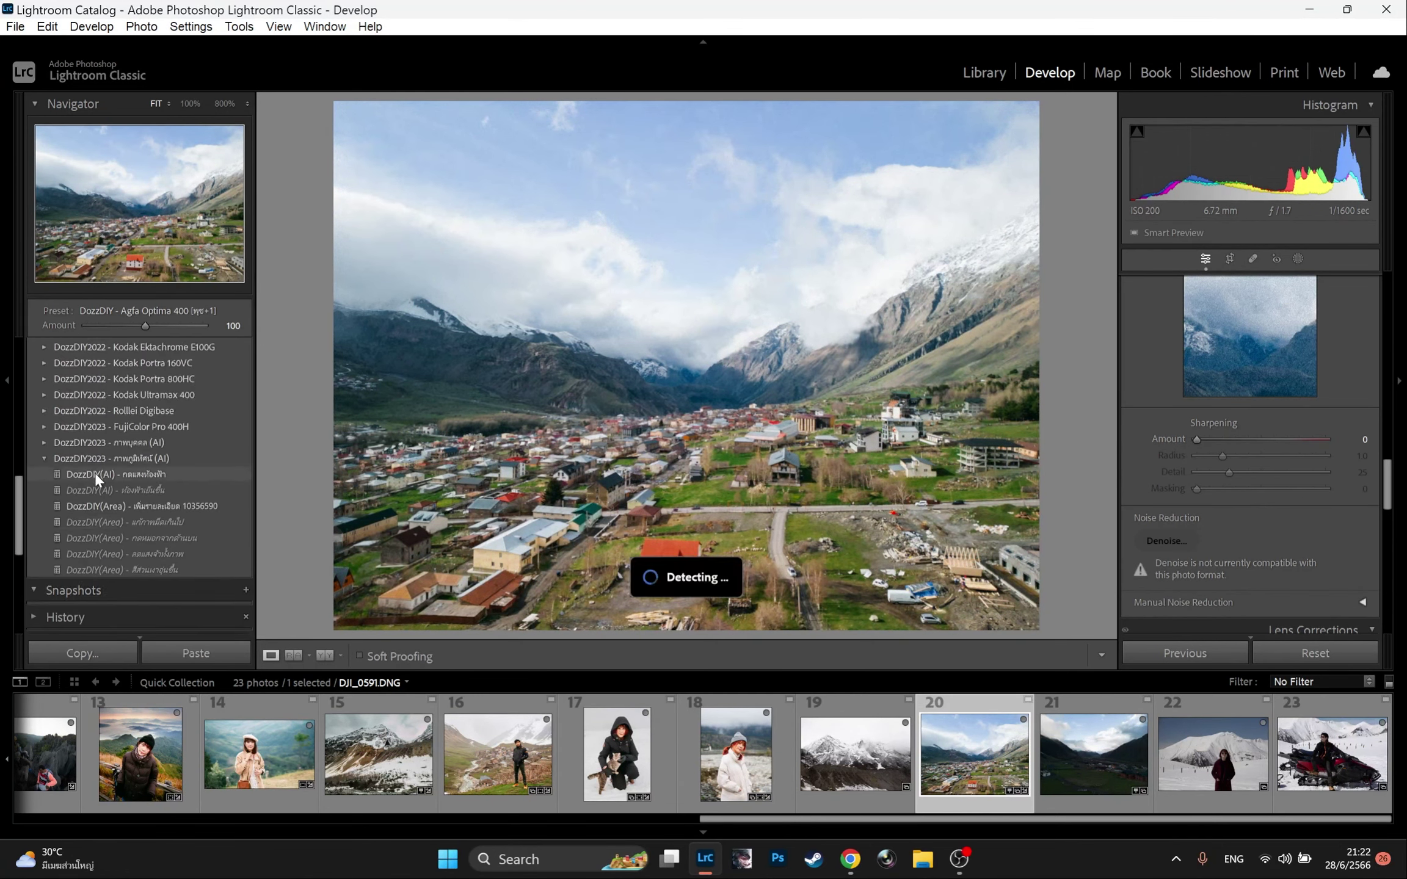
{"action": "left_click", "coordinate": [96, 473]}
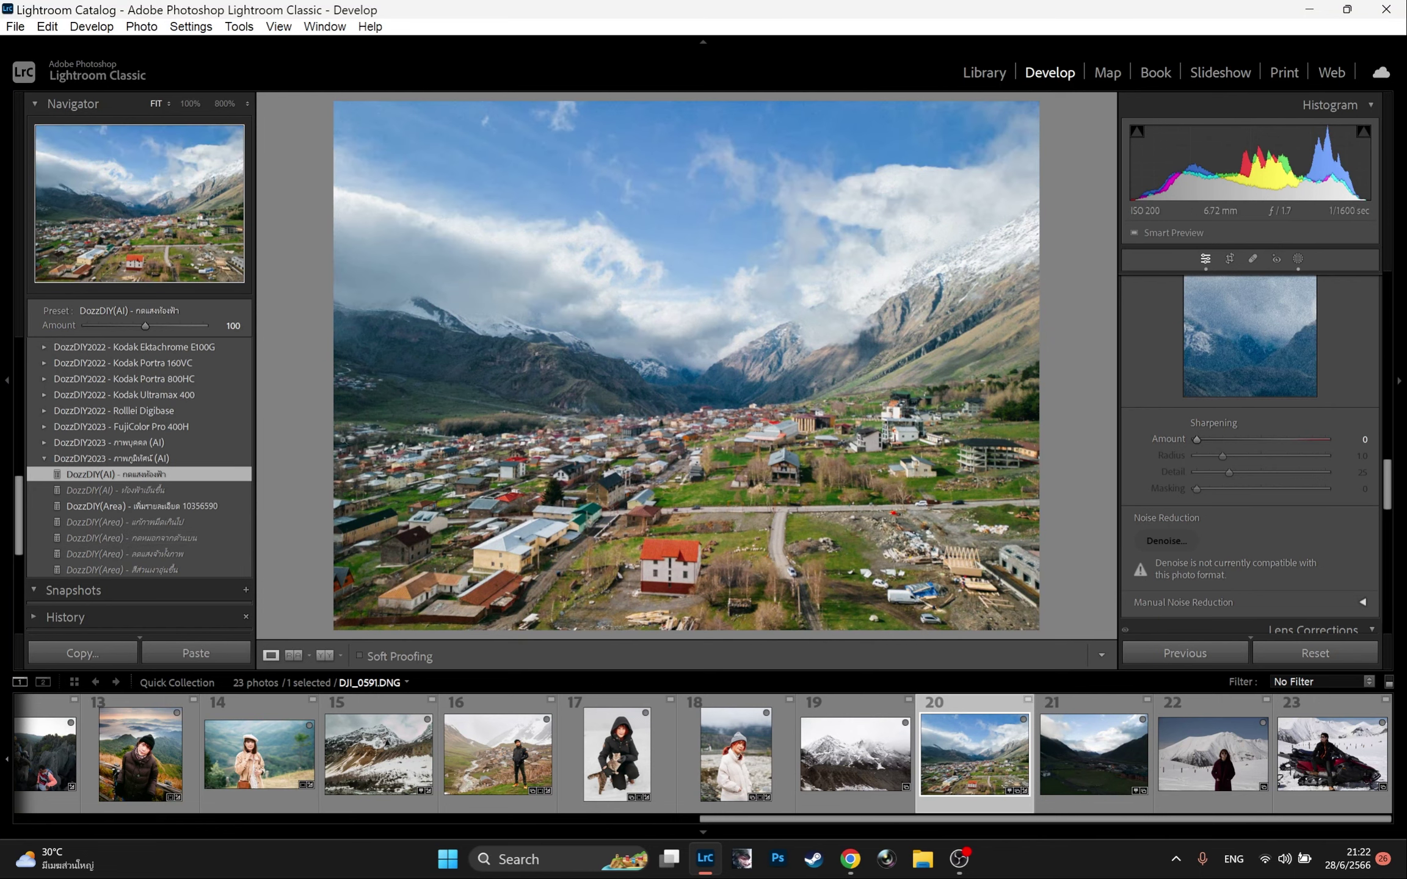
{"action": "mouse_move", "coordinate": [162, 323]}
{"action": "left_mouse_down"}
{"action": "mouse_move", "coordinate": [178, 328]}
{"action": "mouse_move", "coordinate": [101, 328]}
{"action": "mouse_move", "coordinate": [191, 331]}
{"action": "mouse_move", "coordinate": [173, 329]}
{"action": "left_mouse_up"}
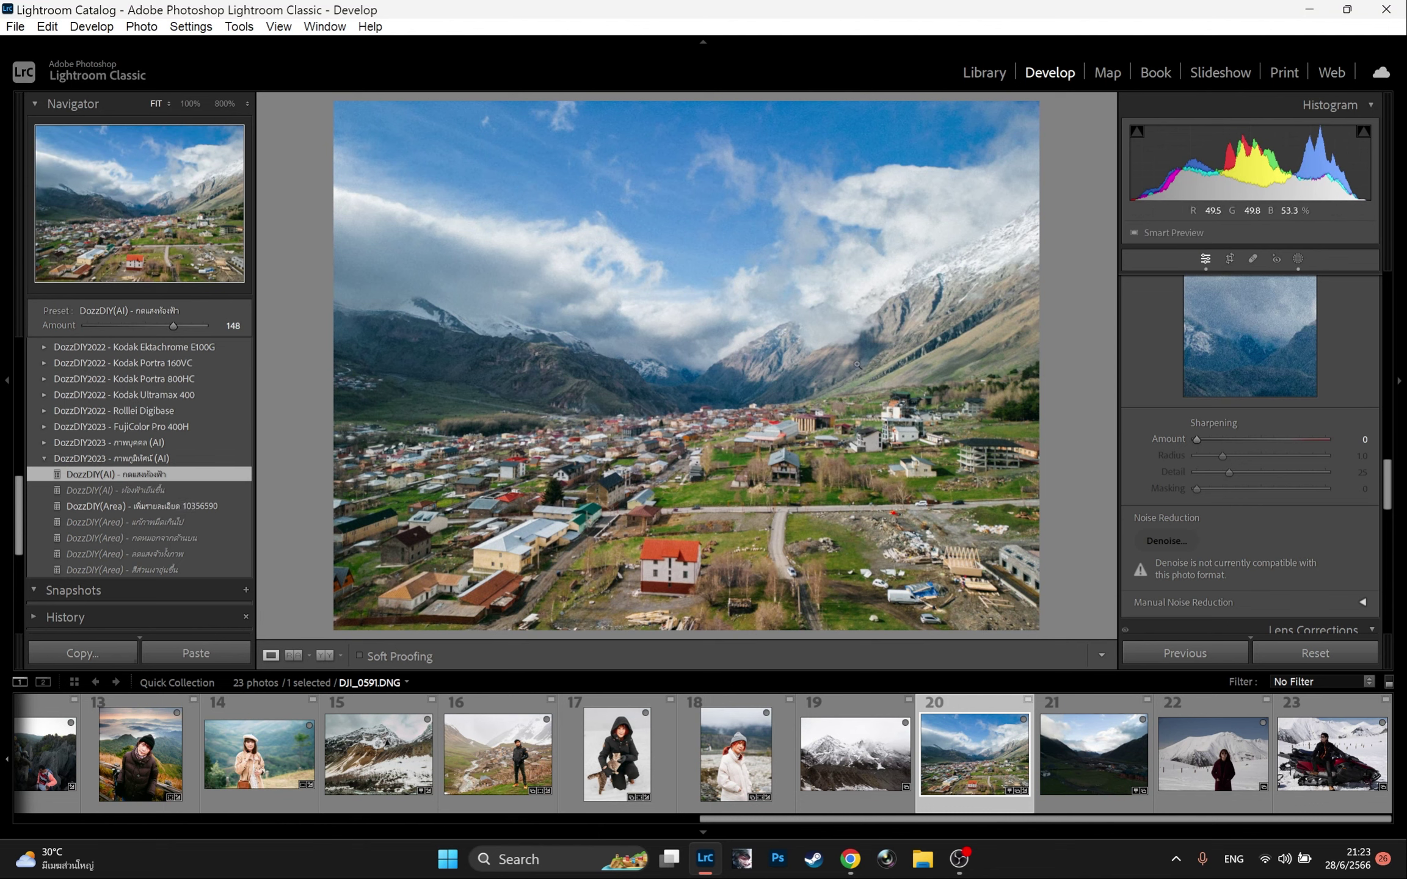
- Apply the landscape area presets เพิ่มรายละเอียด 10356590 and ลดแสงจ้าทั้งภาพ, and compare the village photo with its original
{"action": "left_click", "coordinate": [171, 506]}
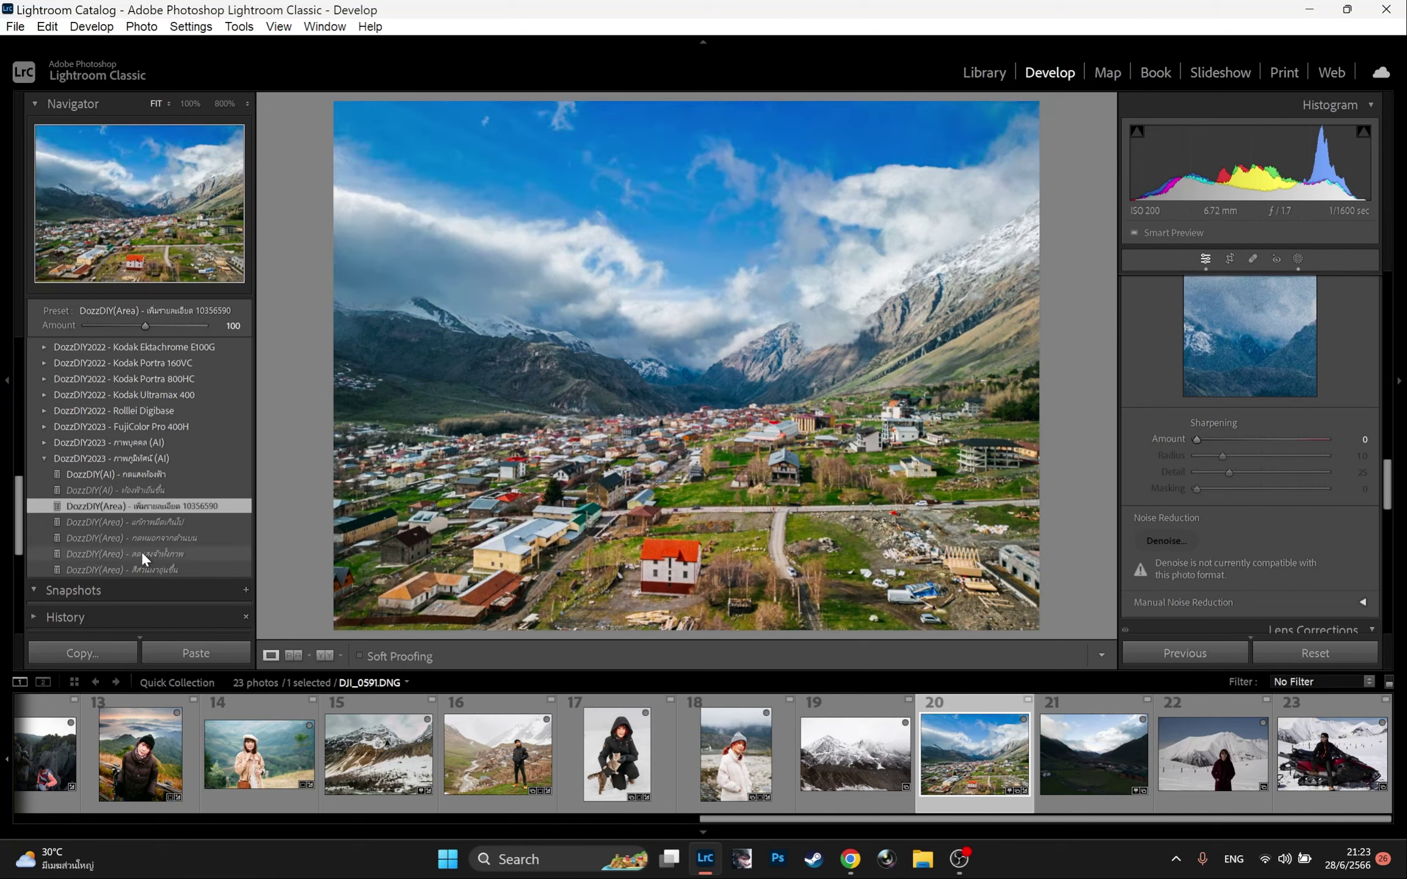
{"action": "left_click", "coordinate": [141, 552]}
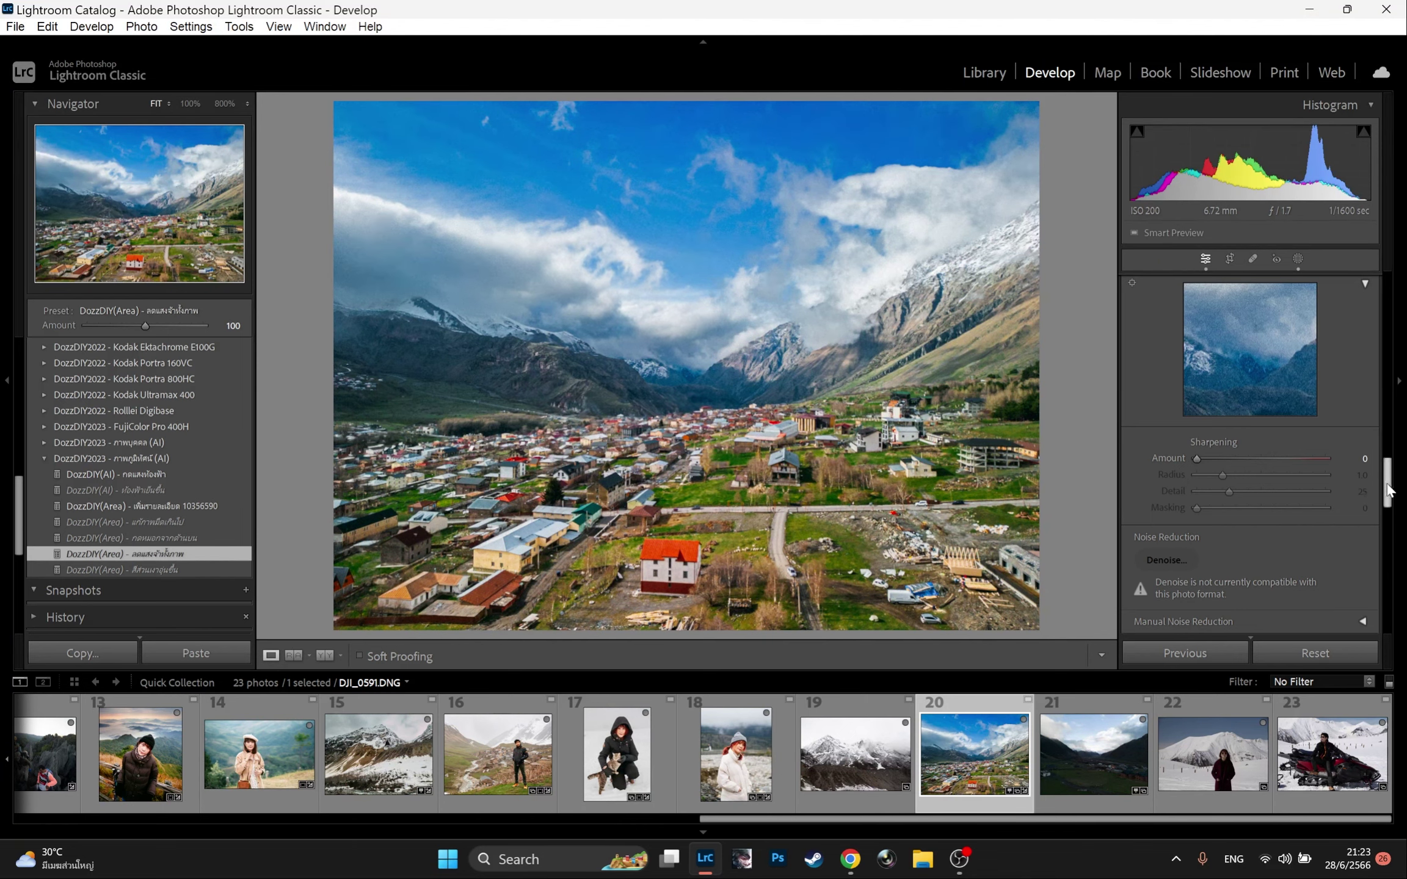
{"action": "mouse_move", "coordinate": [1386, 489]}
{"action": "left_mouse_down"}
{"action": "mouse_move", "coordinate": [1390, 363]}
{"action": "mouse_move", "coordinate": [1396, 482]}
{"action": "left_mouse_up"}
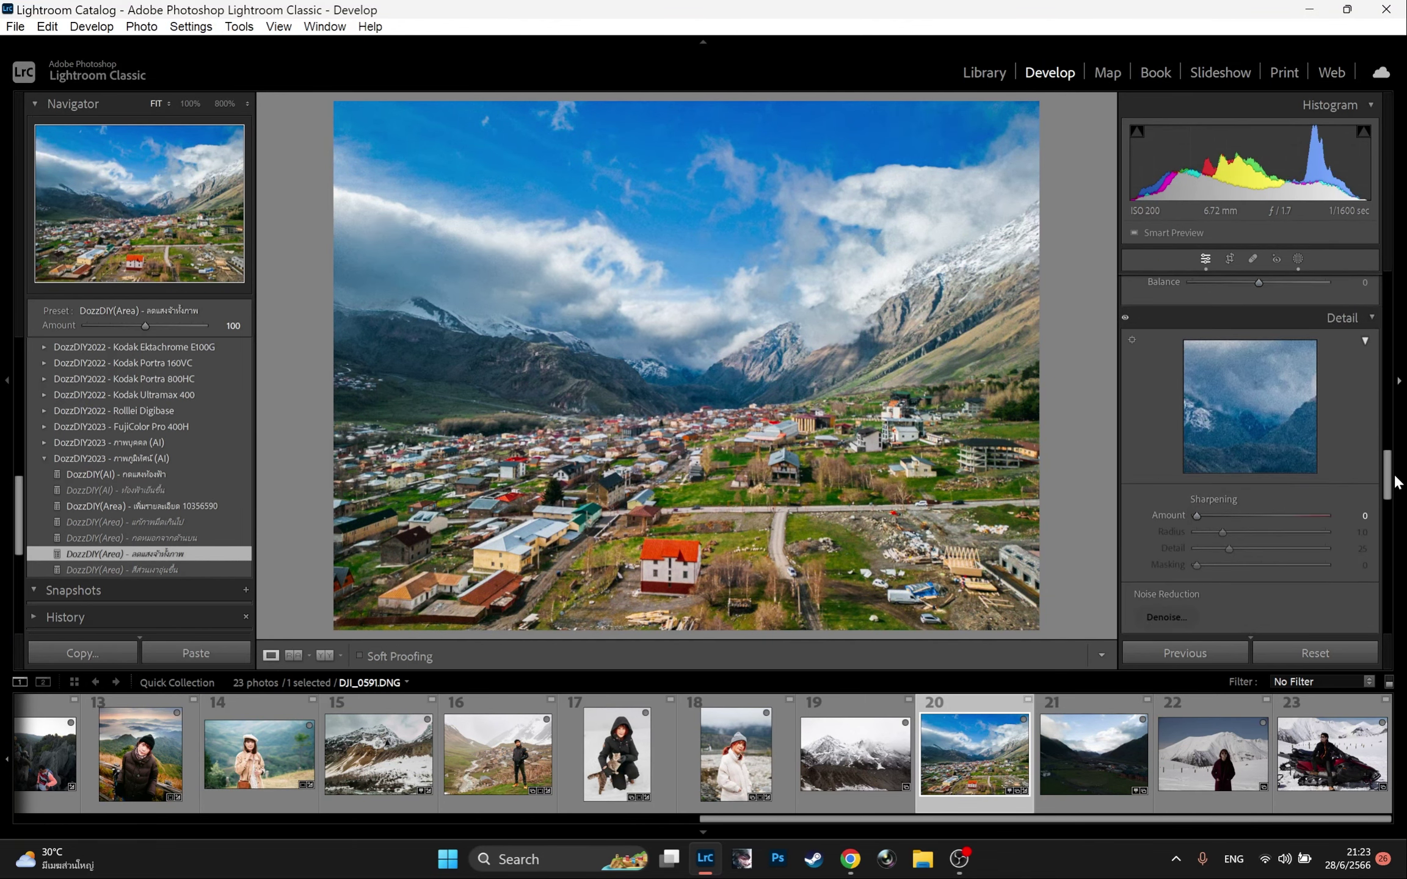
{"action": "key", "text": "backslash"}
{"action": "key", "text": "backslash"}
- Reshape the tone curve by removing the shadow point, placing points at 199/219 and 34/32, and setting Refine Saturation to 22
{"action": "scroll", "coordinate": [1167, 452], "scroll_direction": "up", "scroll_amount": 10}
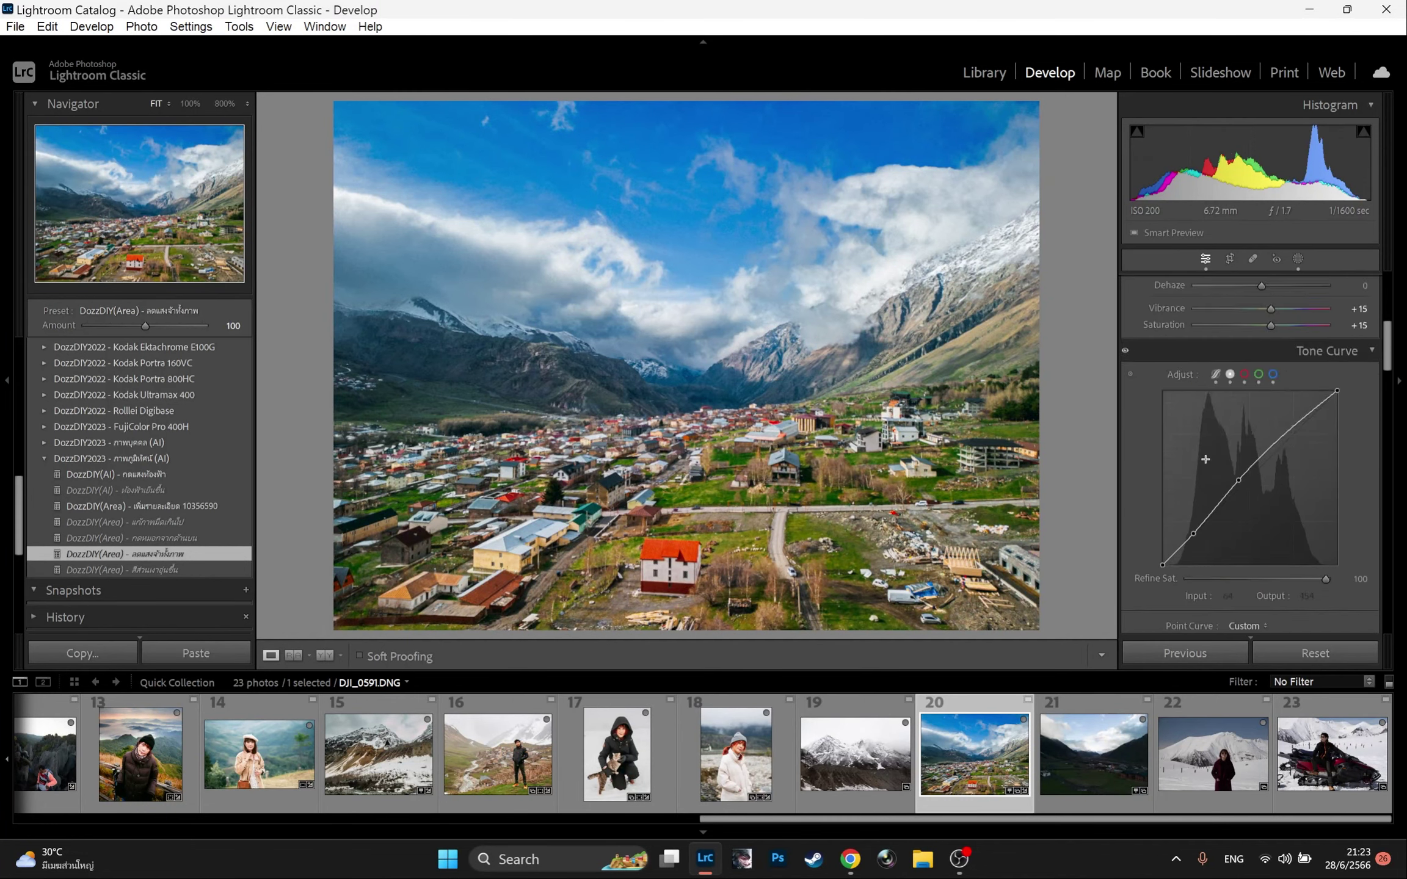
{"action": "right_click", "coordinate": [1194, 535]}
{"action": "left_click", "coordinate": [1233, 551]}
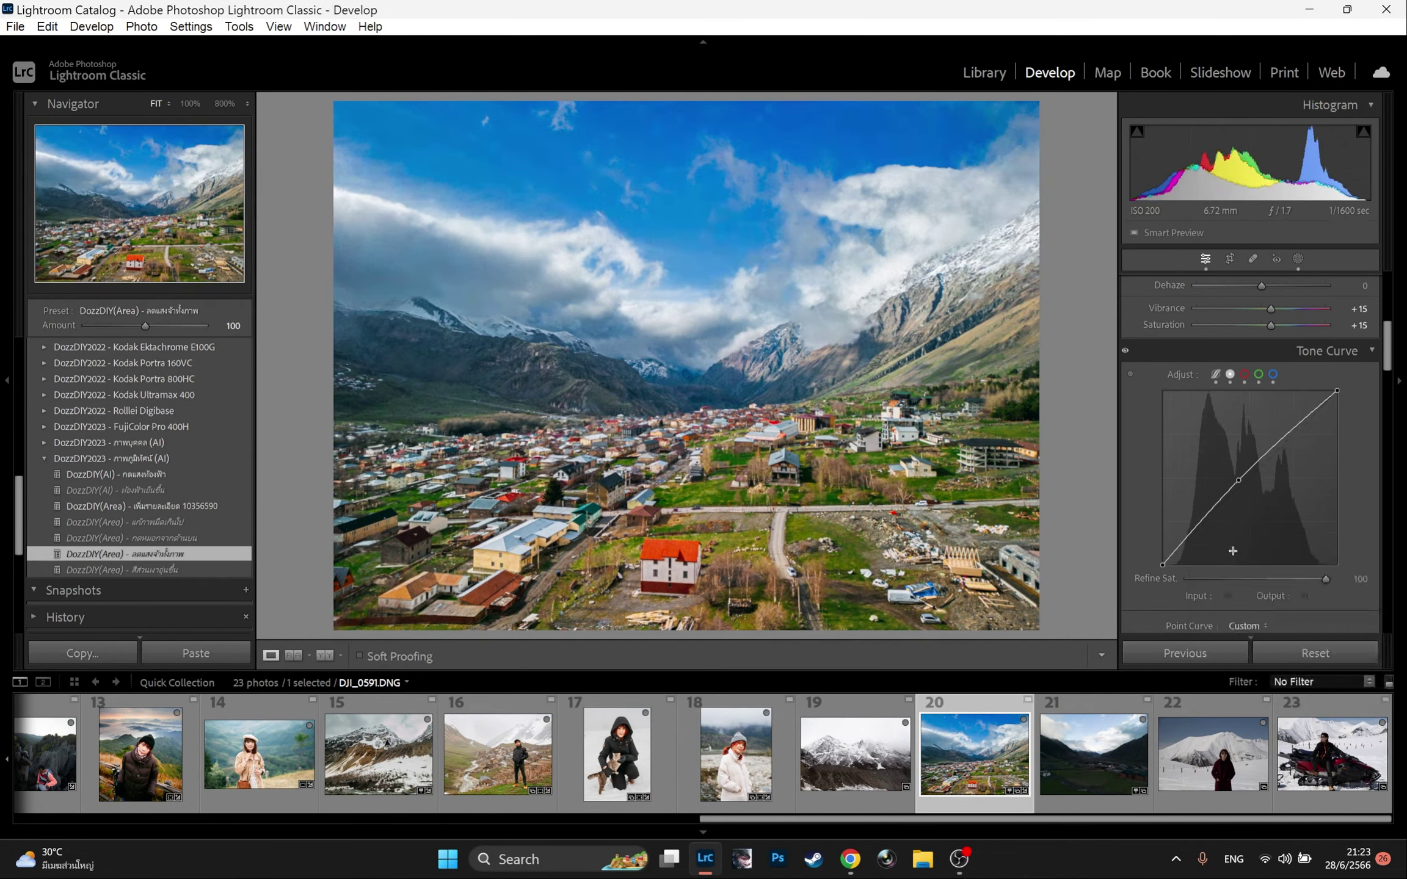
{"action": "left_click_drag", "start_coordinate": [1238, 481], "coordinate": [1299, 414]}
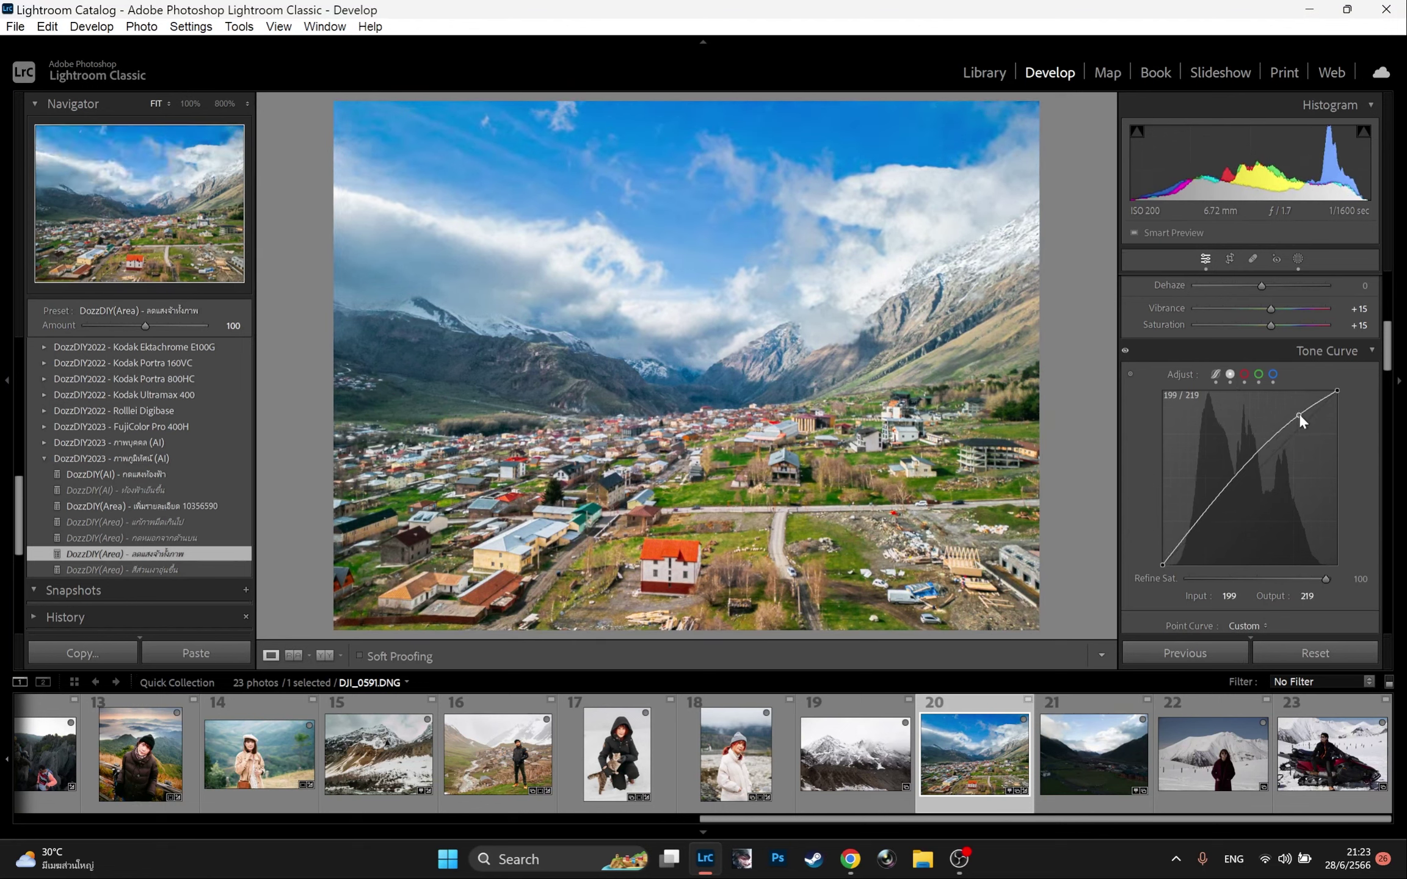
{"action": "left_click_drag", "start_coordinate": [1182, 535], "coordinate": [1186, 543]}
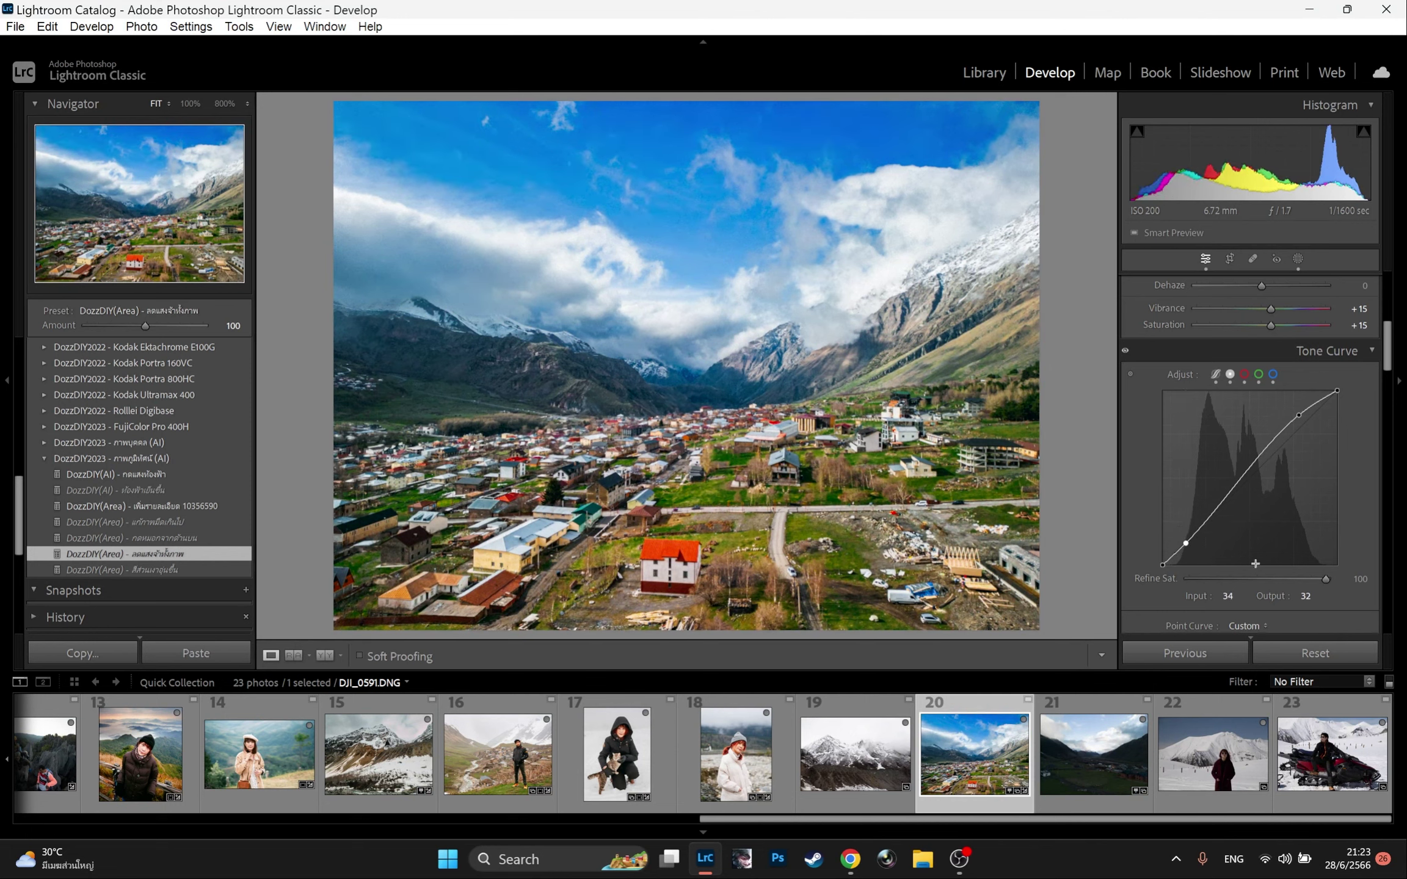
{"action": "left_click_drag", "start_coordinate": [1299, 578], "coordinate": [1219, 578]}
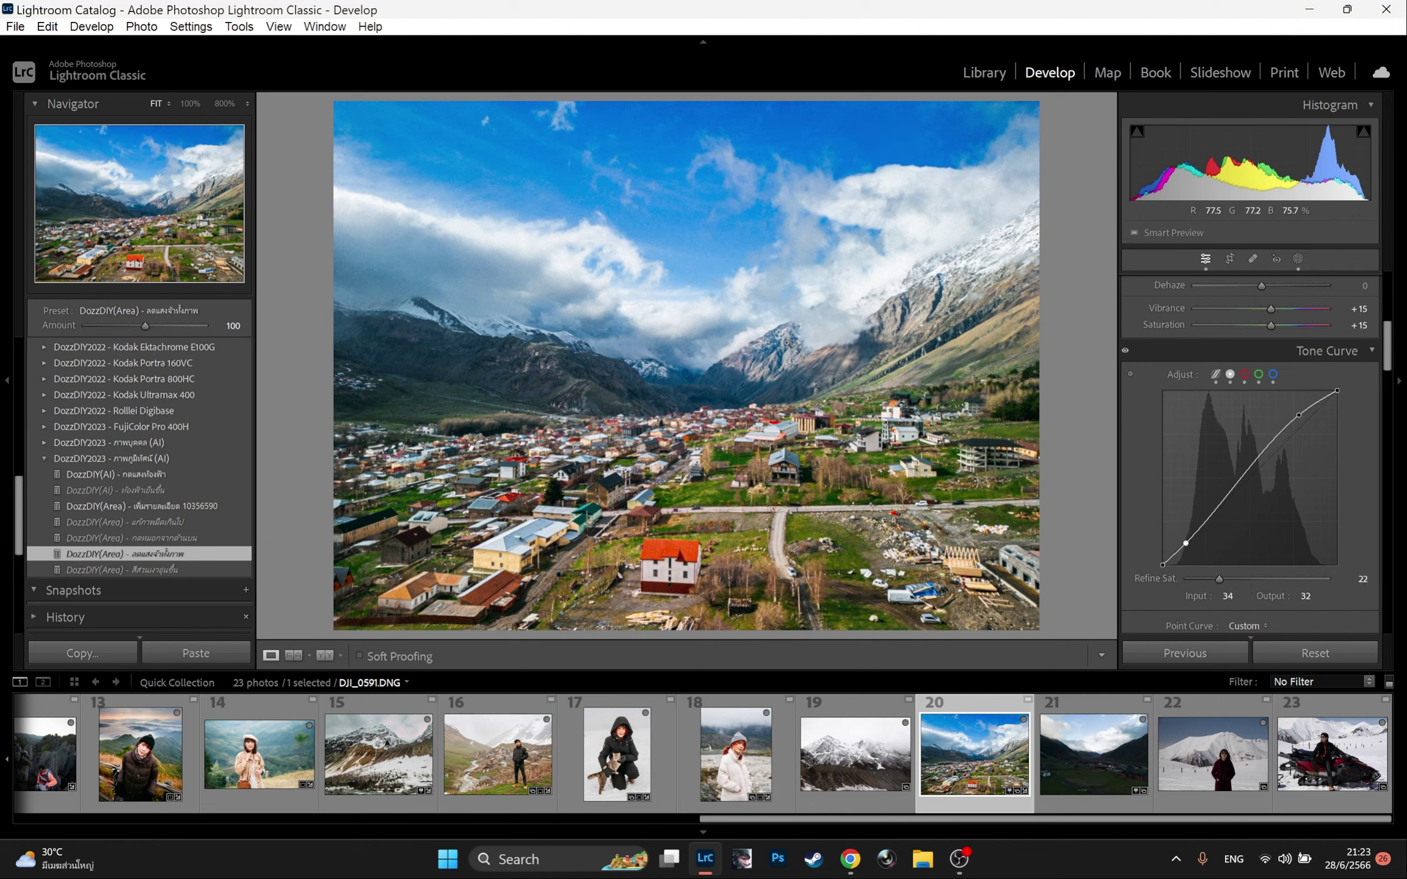
- Switch to the snowmobile photo DSC00528.ARW and crop it to a 16 x 10 aspect, framing the man more tightly
{"action": "key", "text": "Right"}
{"action": "left_click", "coordinate": [1164, 751]}
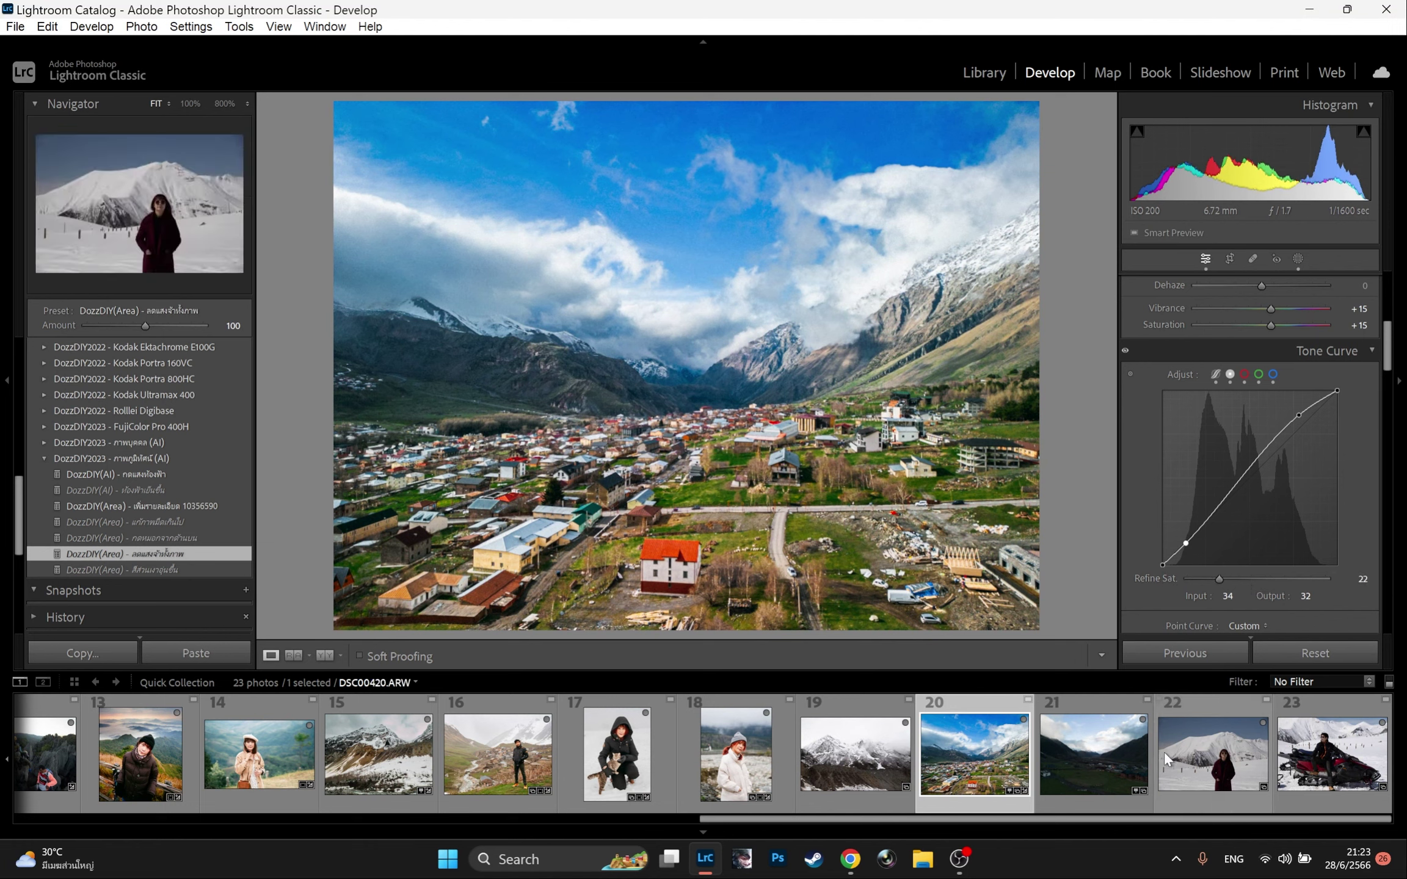
{"action": "left_click", "coordinate": [1332, 753]}
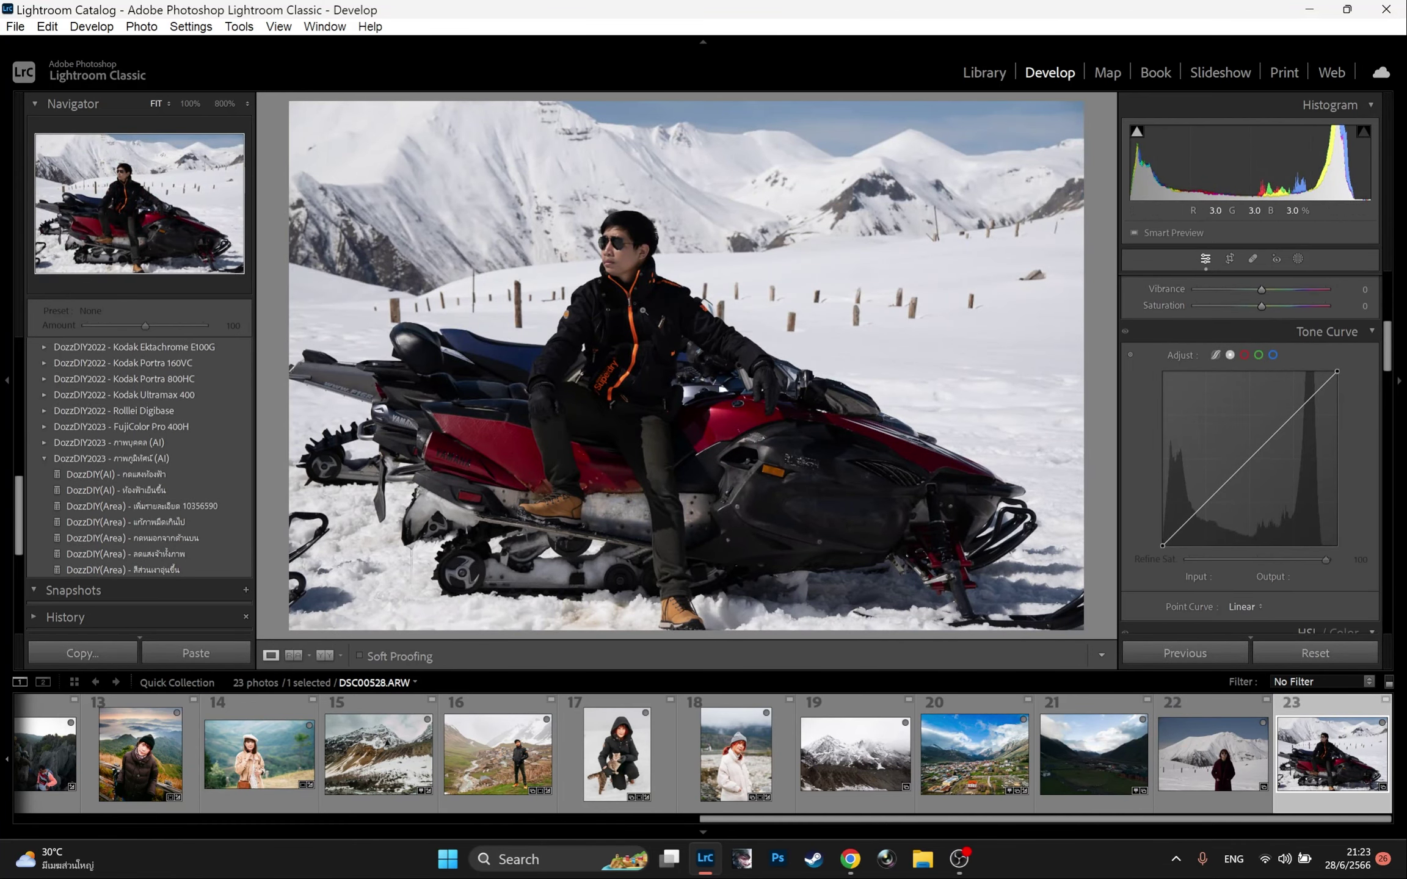
{"action": "left_click", "coordinate": [1229, 259]}
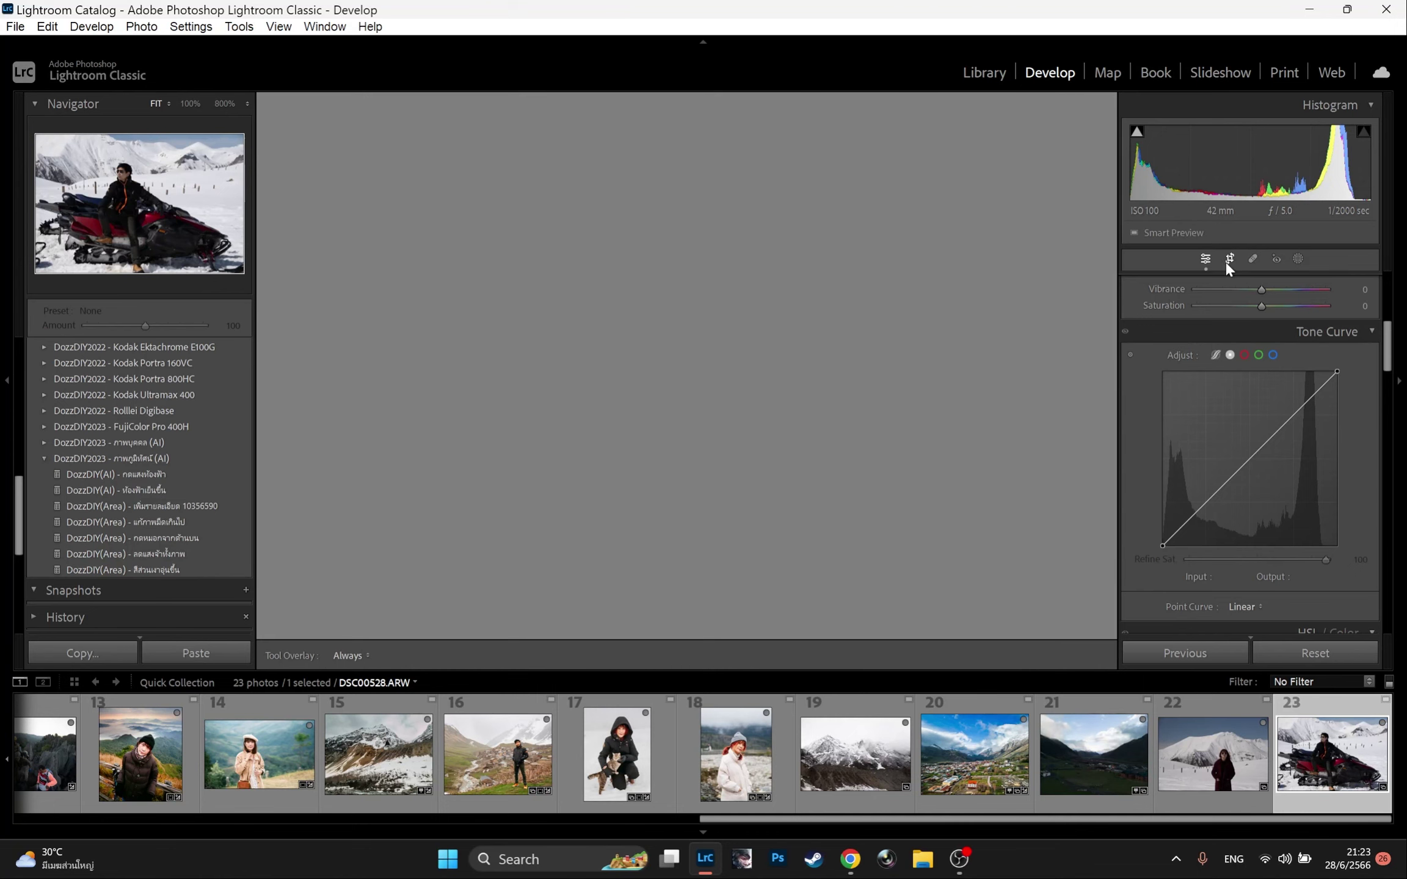
{"action": "left_click", "coordinate": [1335, 313]}
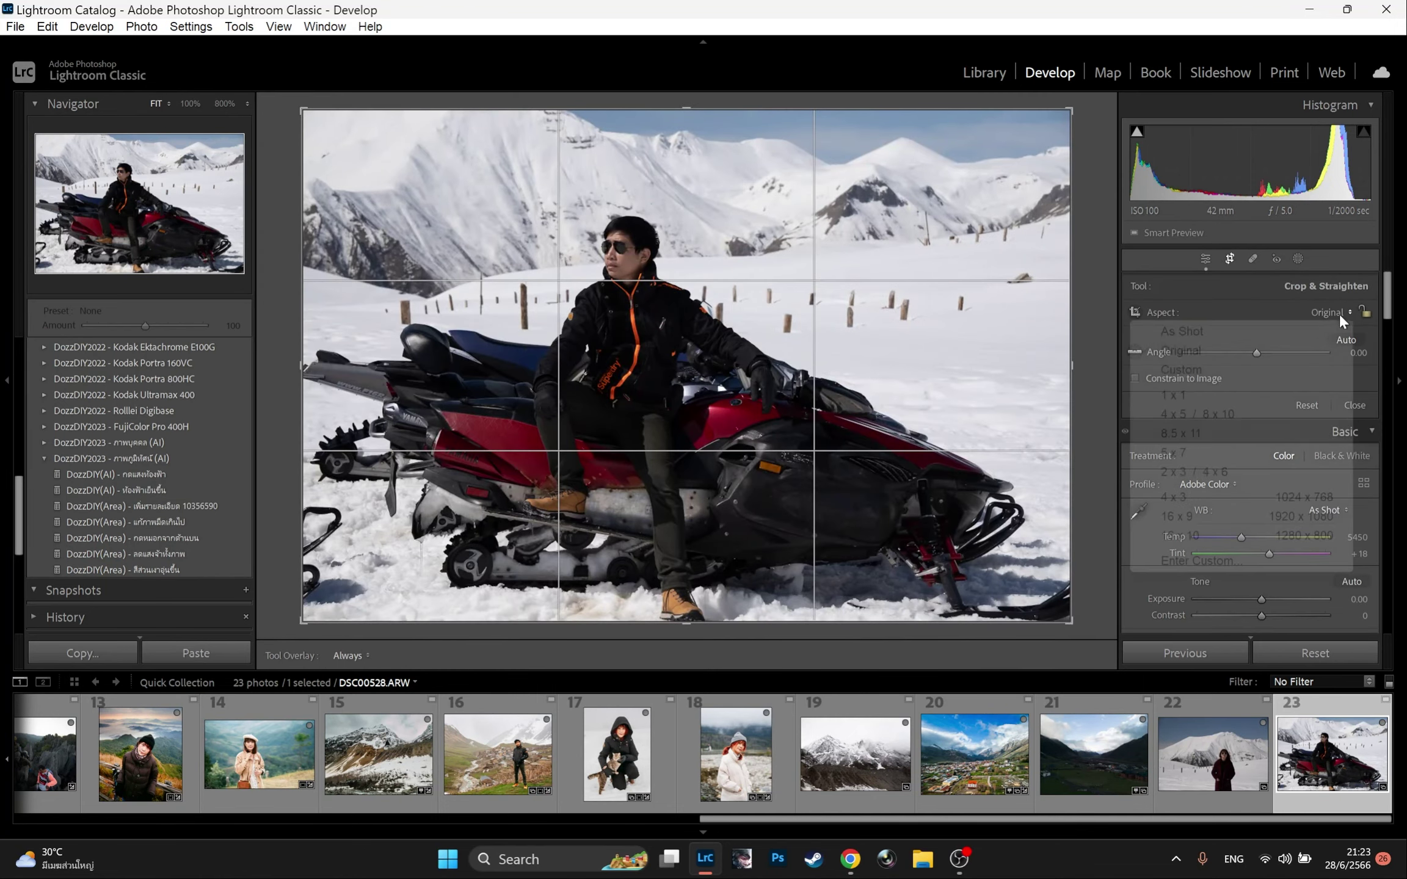
{"action": "left_click", "coordinate": [1197, 537]}
{"action": "left_click_drag", "start_coordinate": [1071, 477], "coordinate": [1032, 476]}
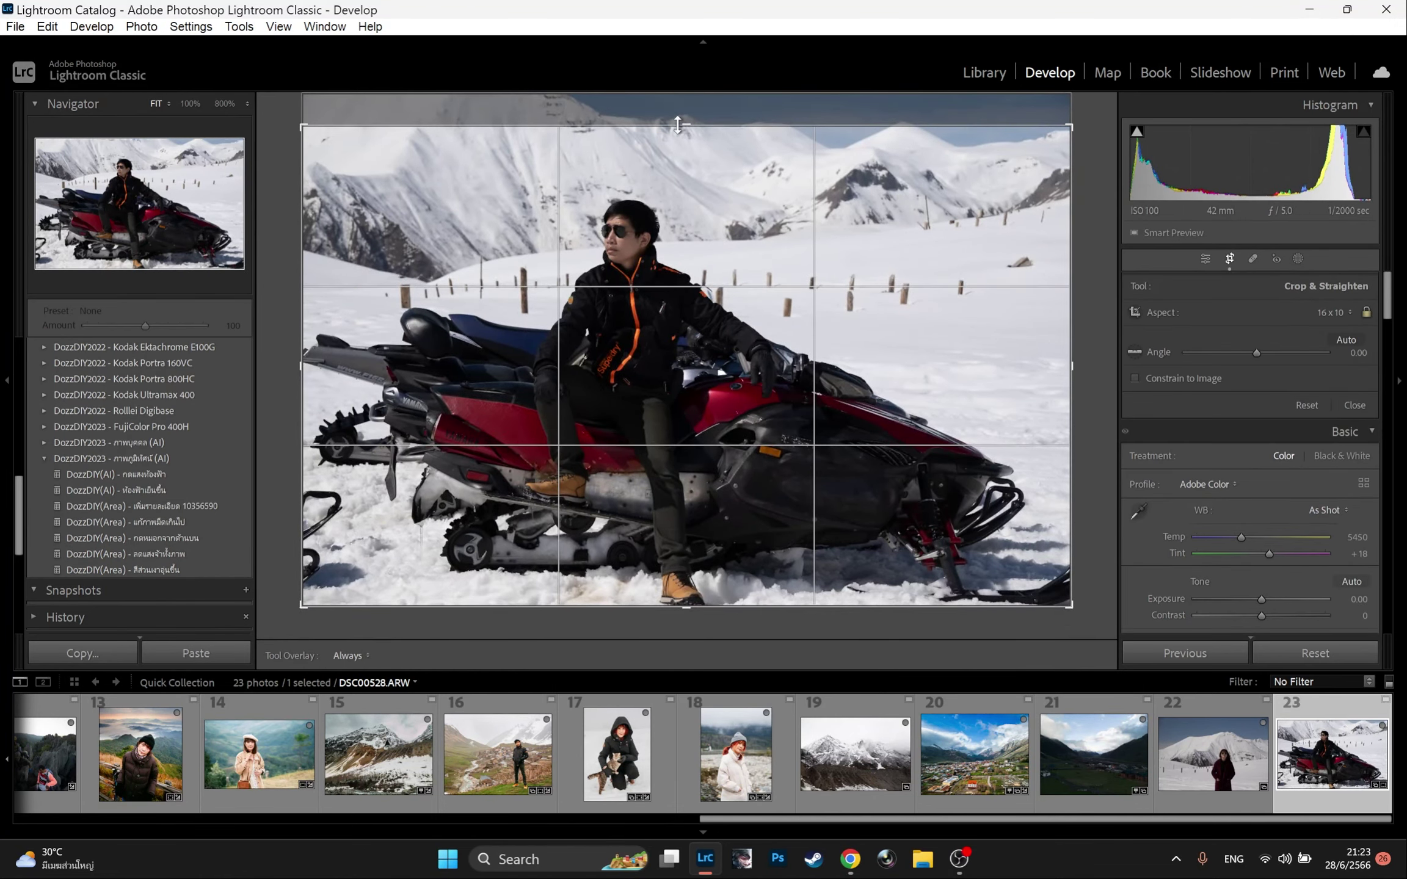
{"action": "key", "text": "Return"}
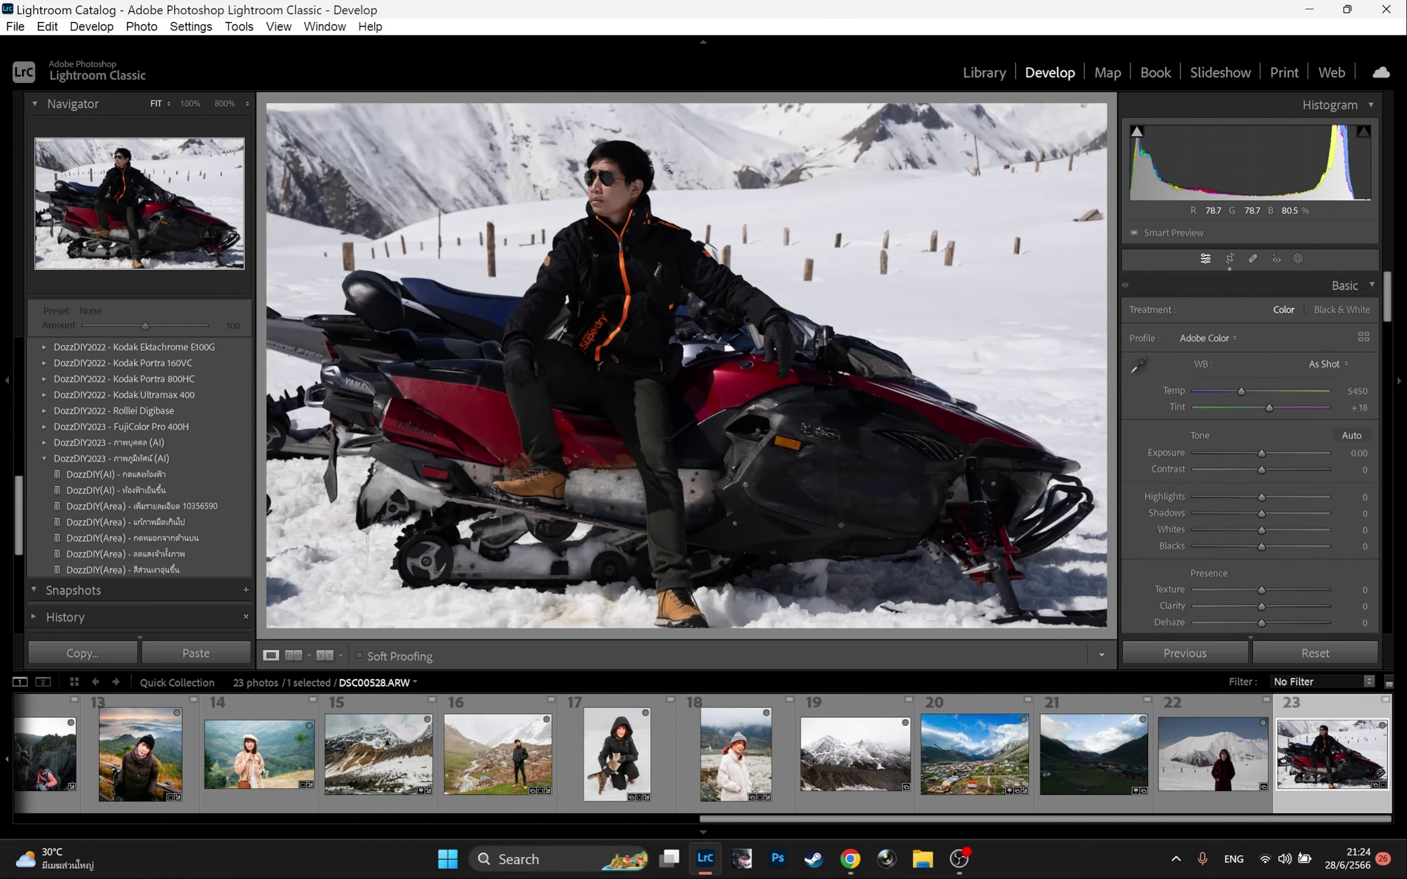
- Change the crop of the snowmobile photo to a 4 x 3 aspect and reposition the man within the frame
{"action": "left_click", "coordinate": [1229, 259]}
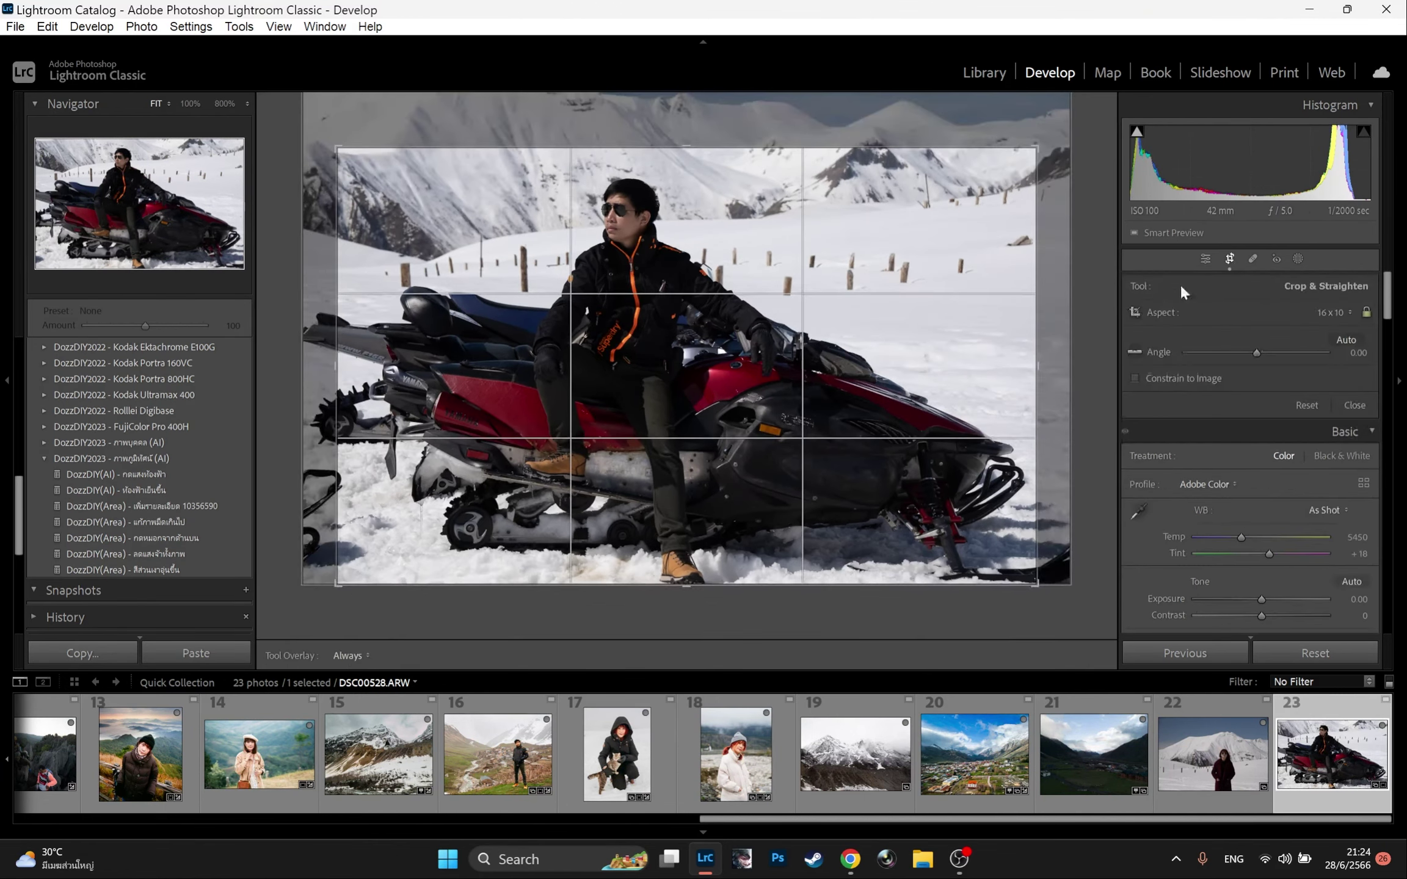
{"action": "left_click", "coordinate": [1335, 313]}
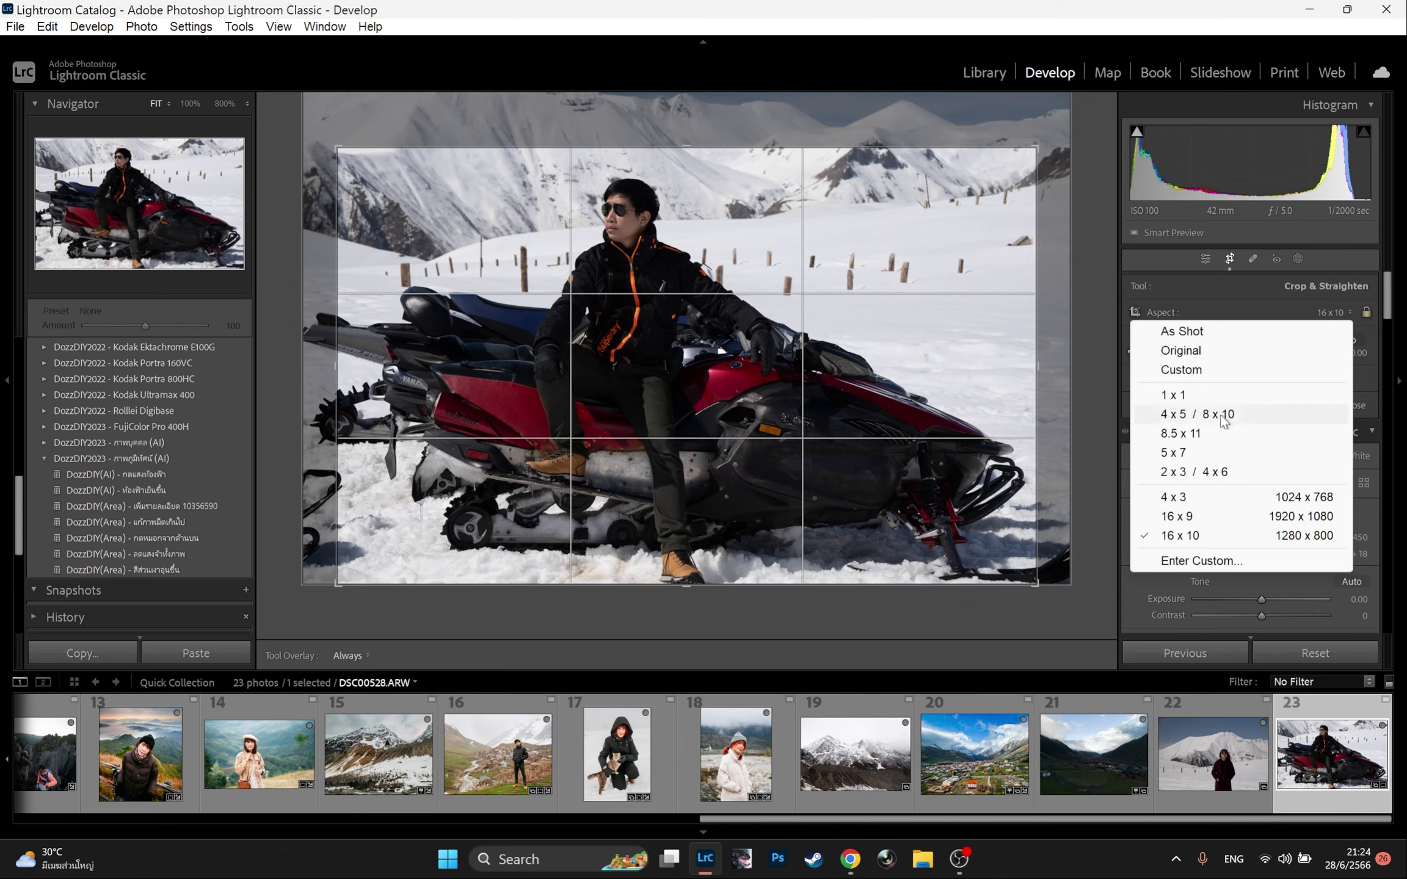
{"action": "left_click", "coordinate": [1191, 498]}
{"action": "left_click_drag", "start_coordinate": [788, 367], "coordinate": [840, 380]}
{"action": "key", "text": "Return"}
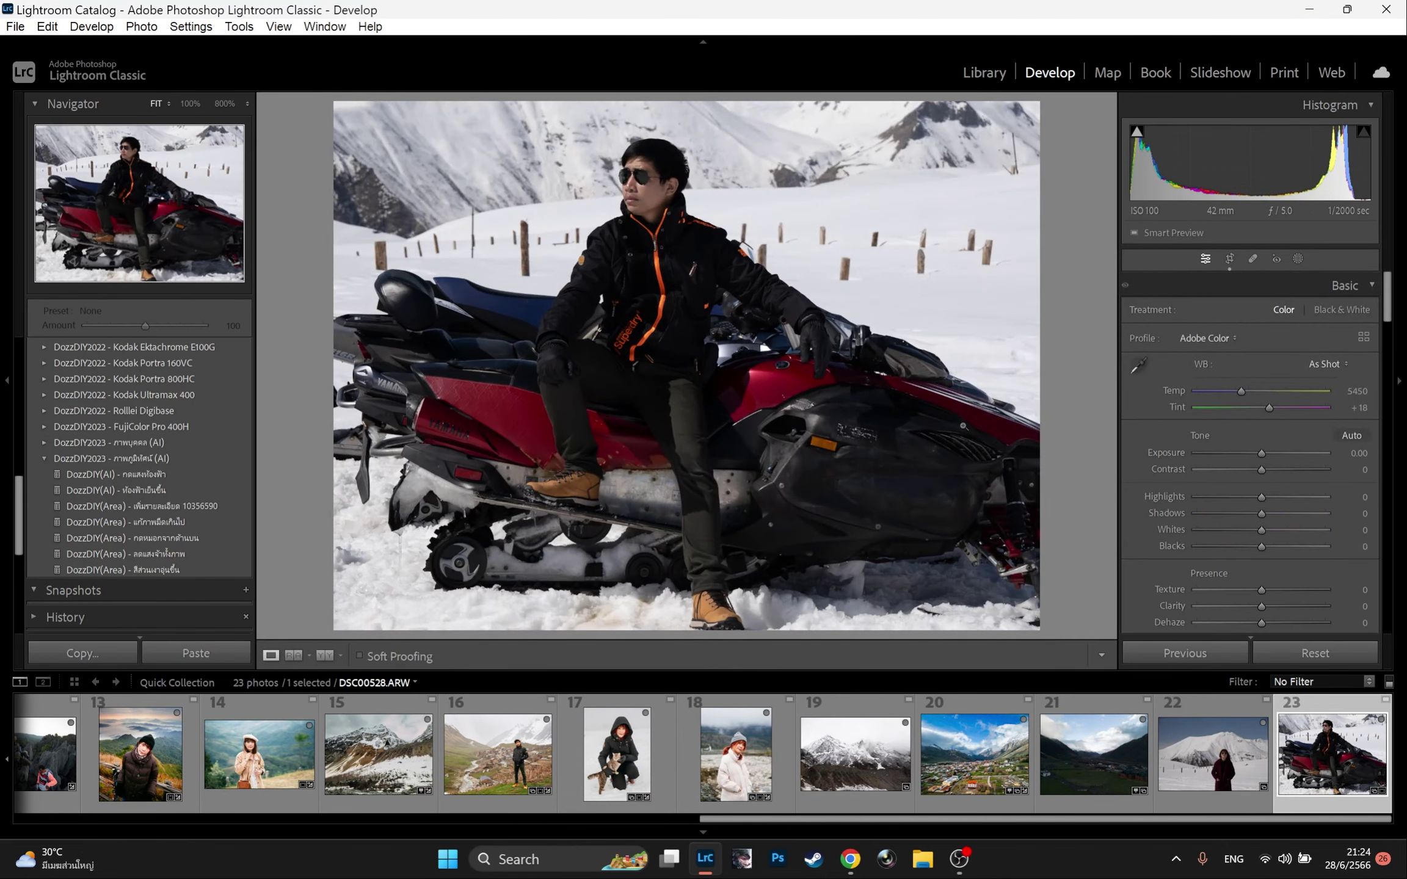
- Apply the film preset DozzDIY - Agfa Optima 400 [พุช+1] and expand the portrait preset group DozzDIY2023 - ภาพบุคคล (AI)
{"action": "scroll", "coordinate": [155, 378], "scroll_direction": "up", "scroll_amount": 10}
{"action": "left_click", "coordinate": [146, 403]}
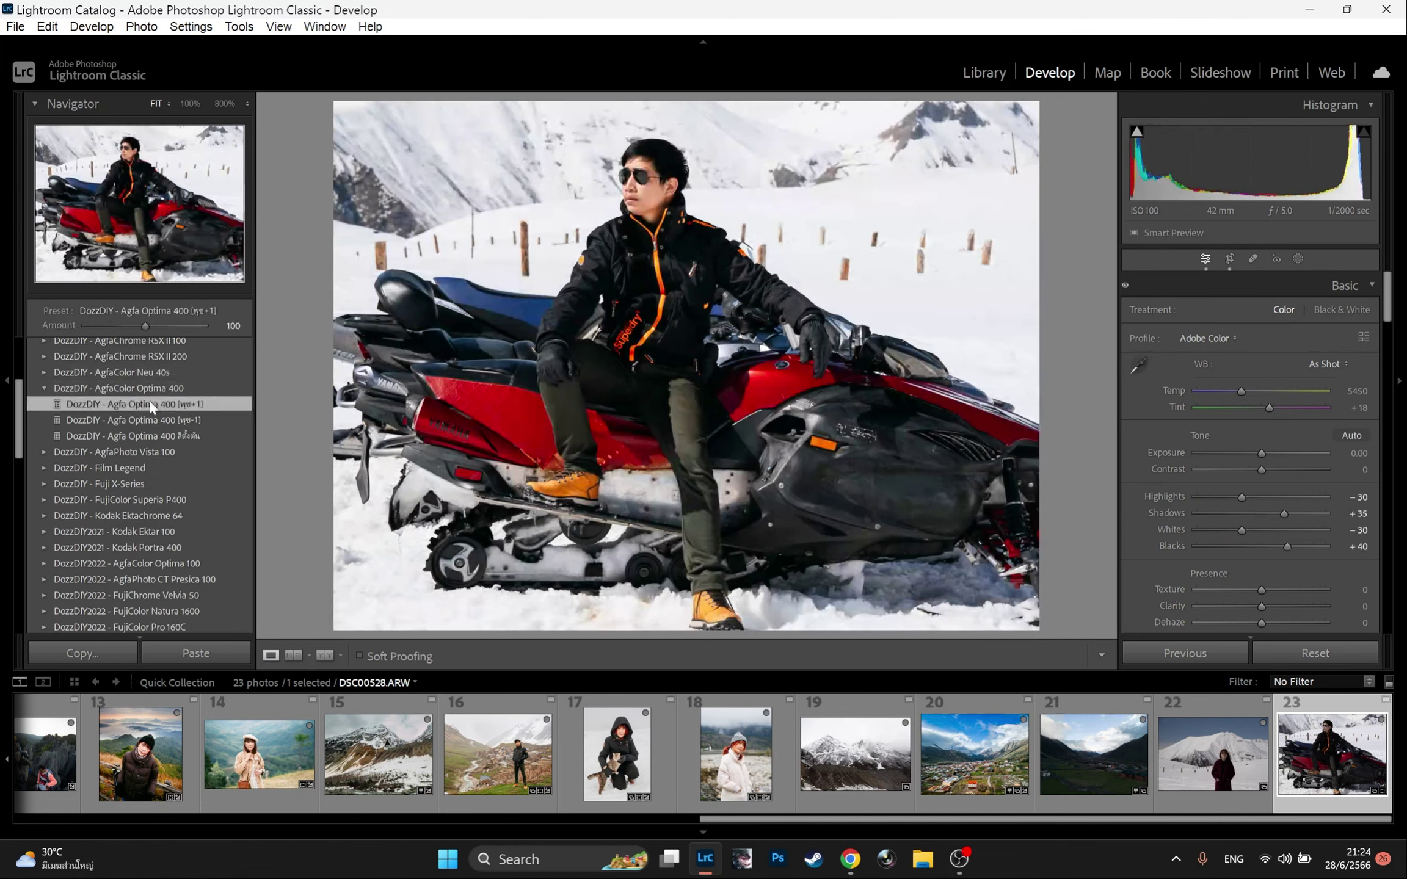
{"action": "left_click", "coordinate": [43, 388]}
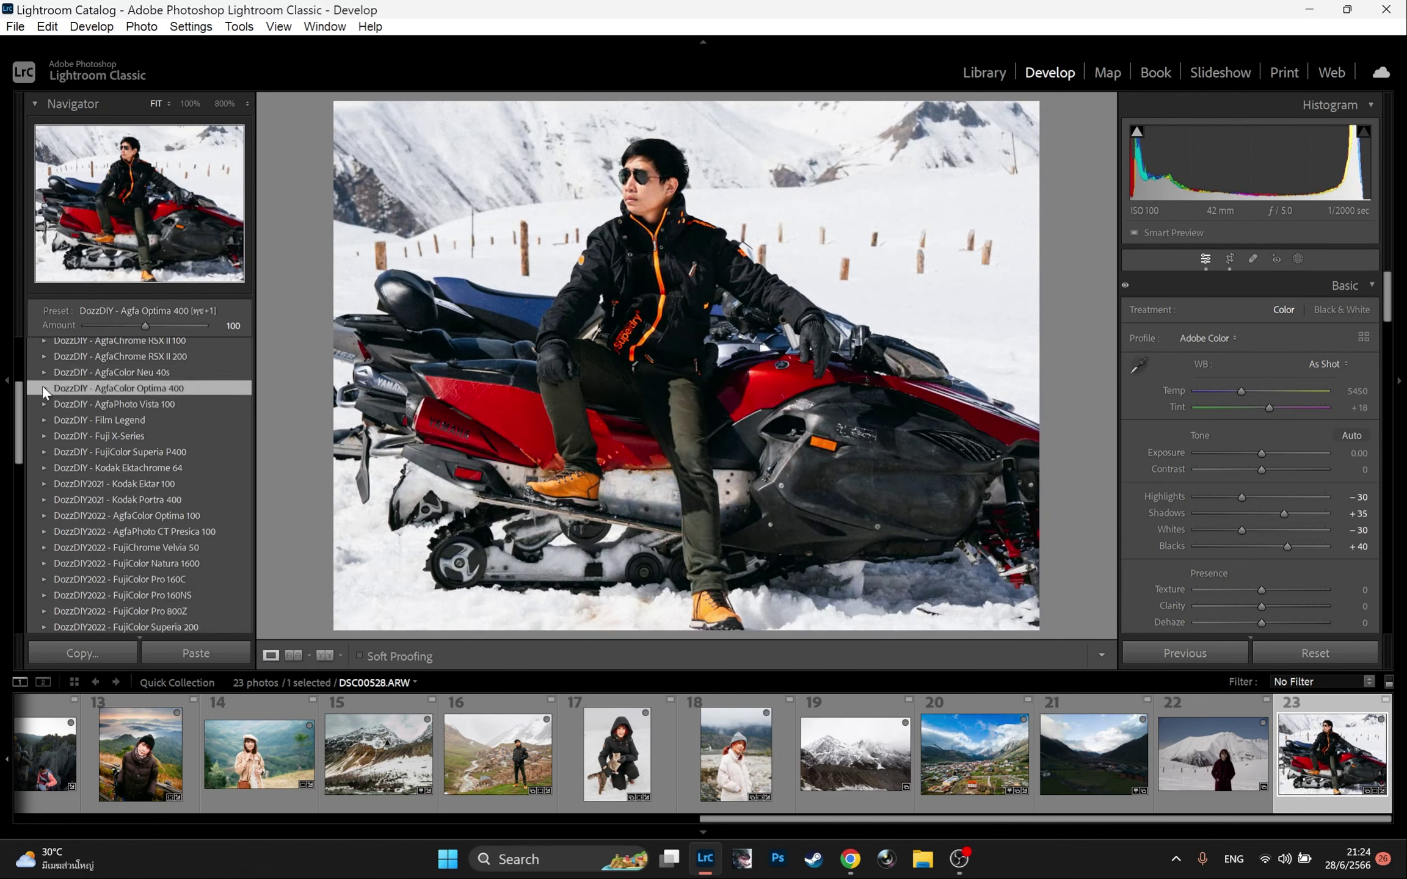
{"action": "scroll", "coordinate": [238, 463], "scroll_direction": "down", "scroll_amount": 5}
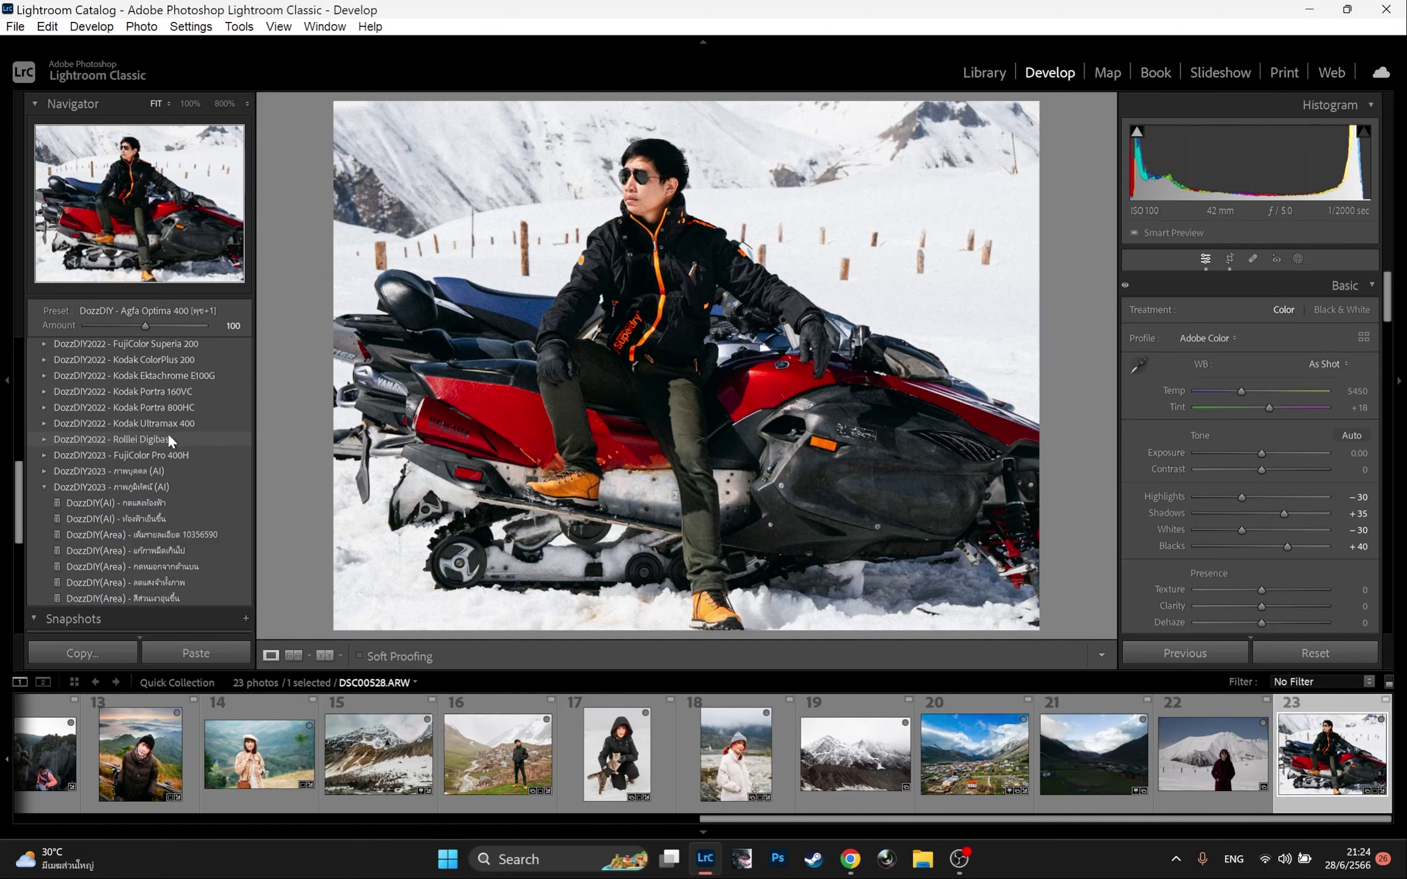
{"action": "left_click", "coordinate": [39, 471]}
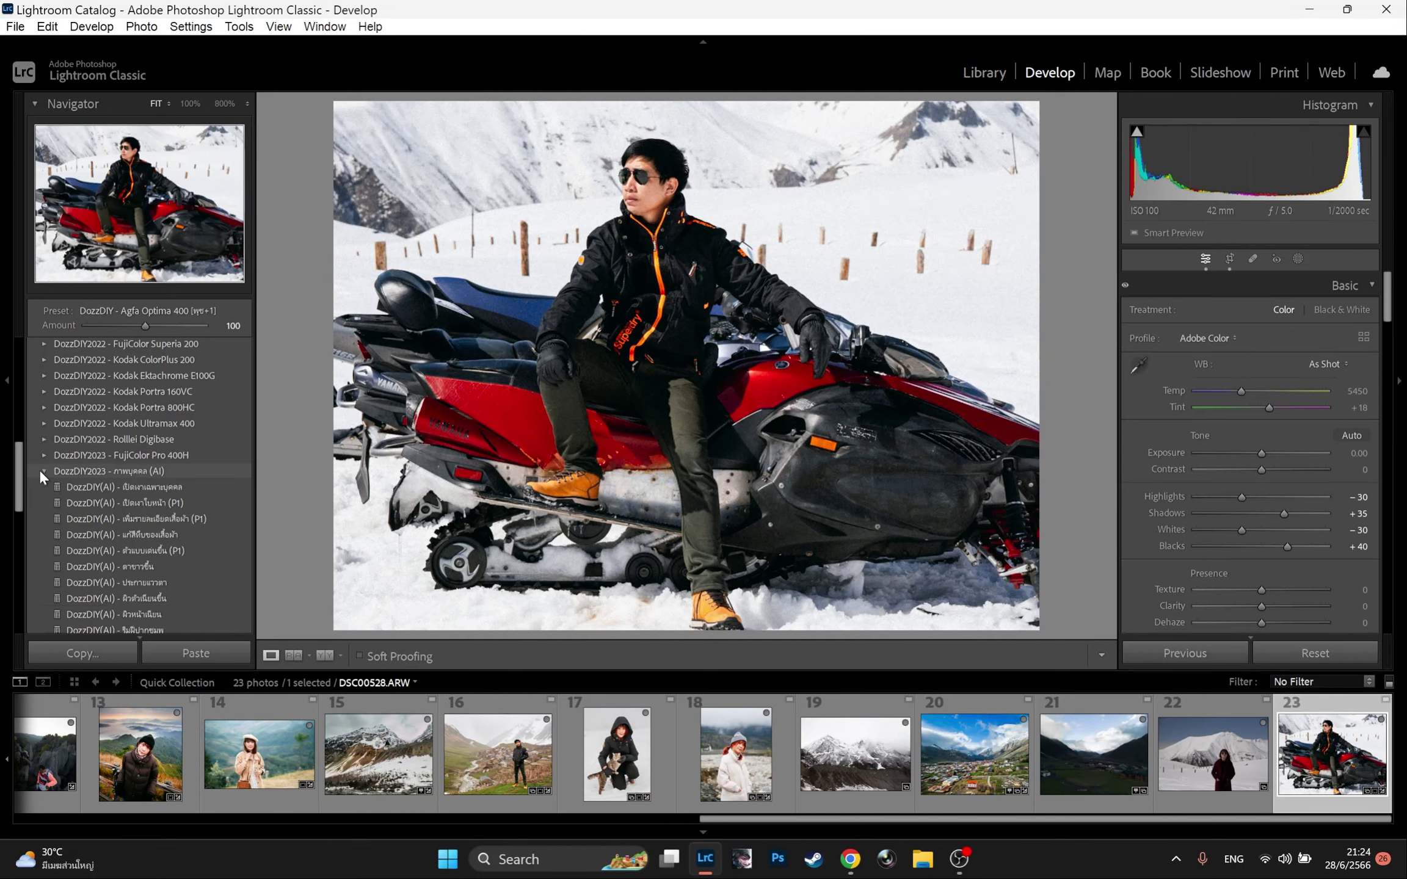
- Apply the DozzDIY(AI) presets แก้สีทึบของเสื้อผ้า, ลดแสงฉากหลัง and ผิวหน้าเนียน to the snowmobile portrait, comparing before and after along the way
{"action": "left_click", "coordinate": [90, 534]}
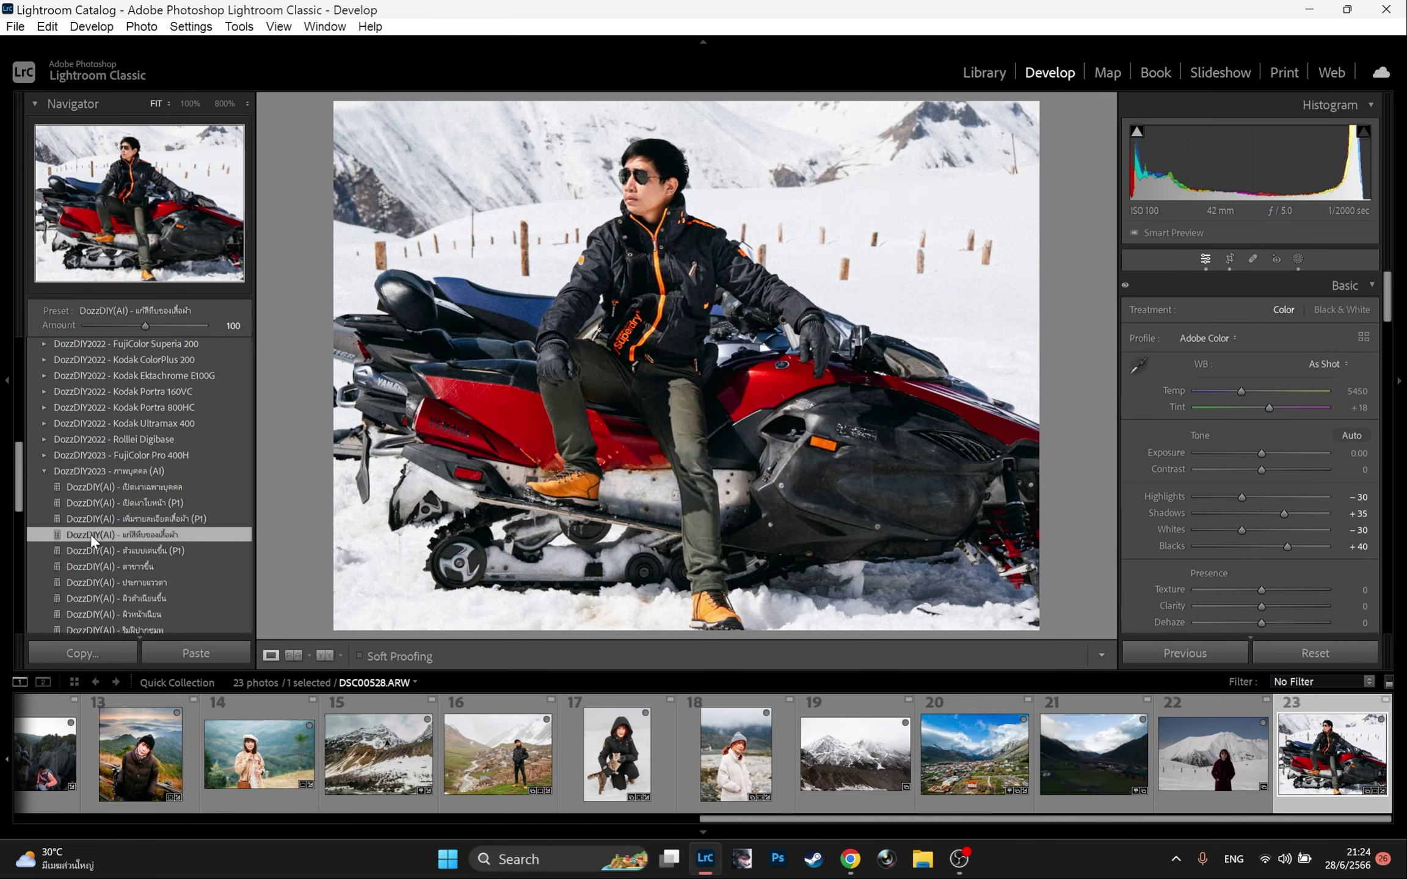
{"action": "scroll", "coordinate": [90, 530], "scroll_direction": "down", "scroll_amount": 3}
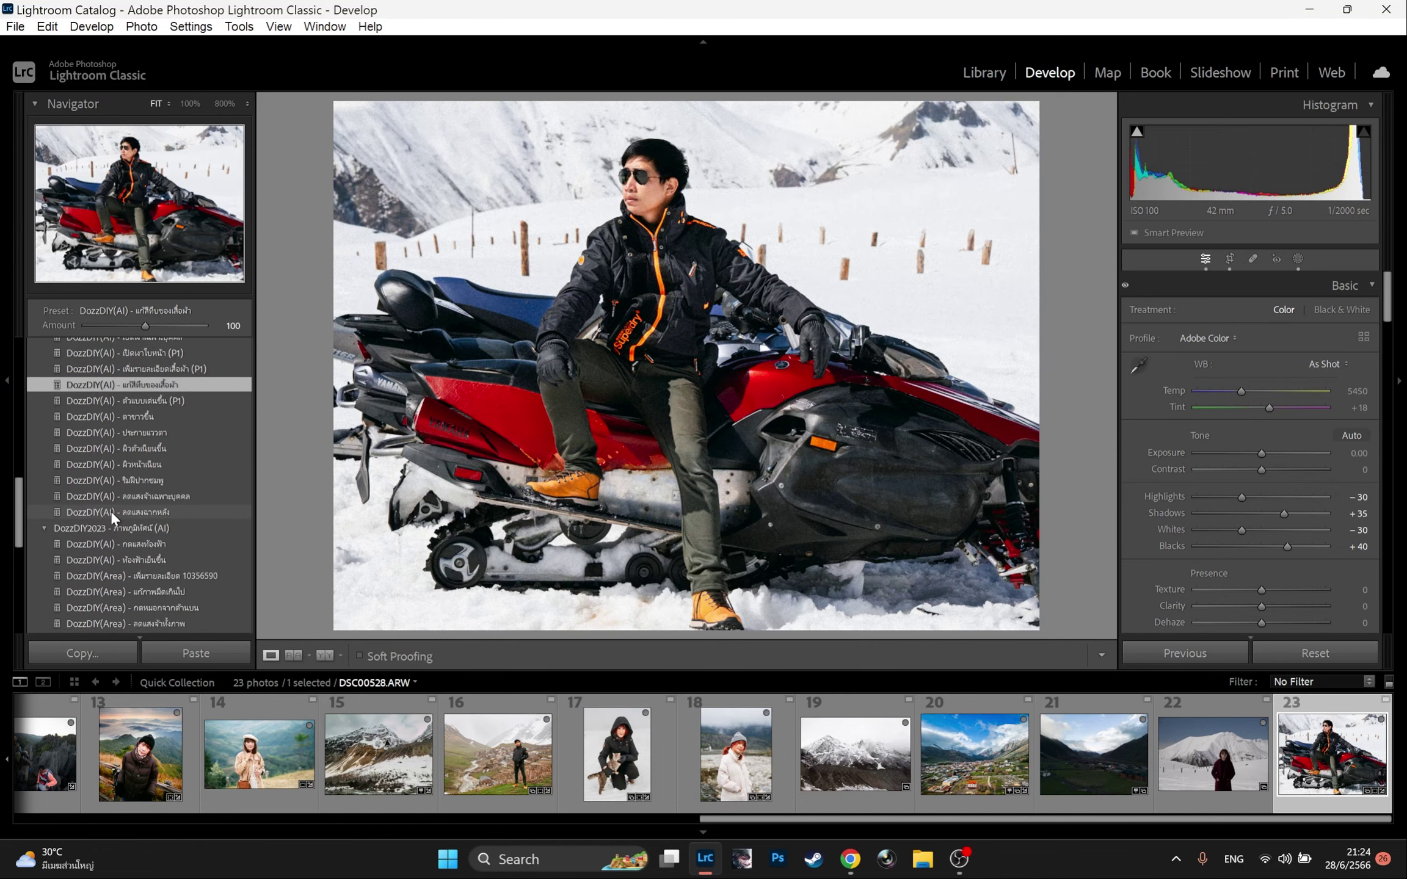
{"action": "left_click", "coordinate": [112, 513]}
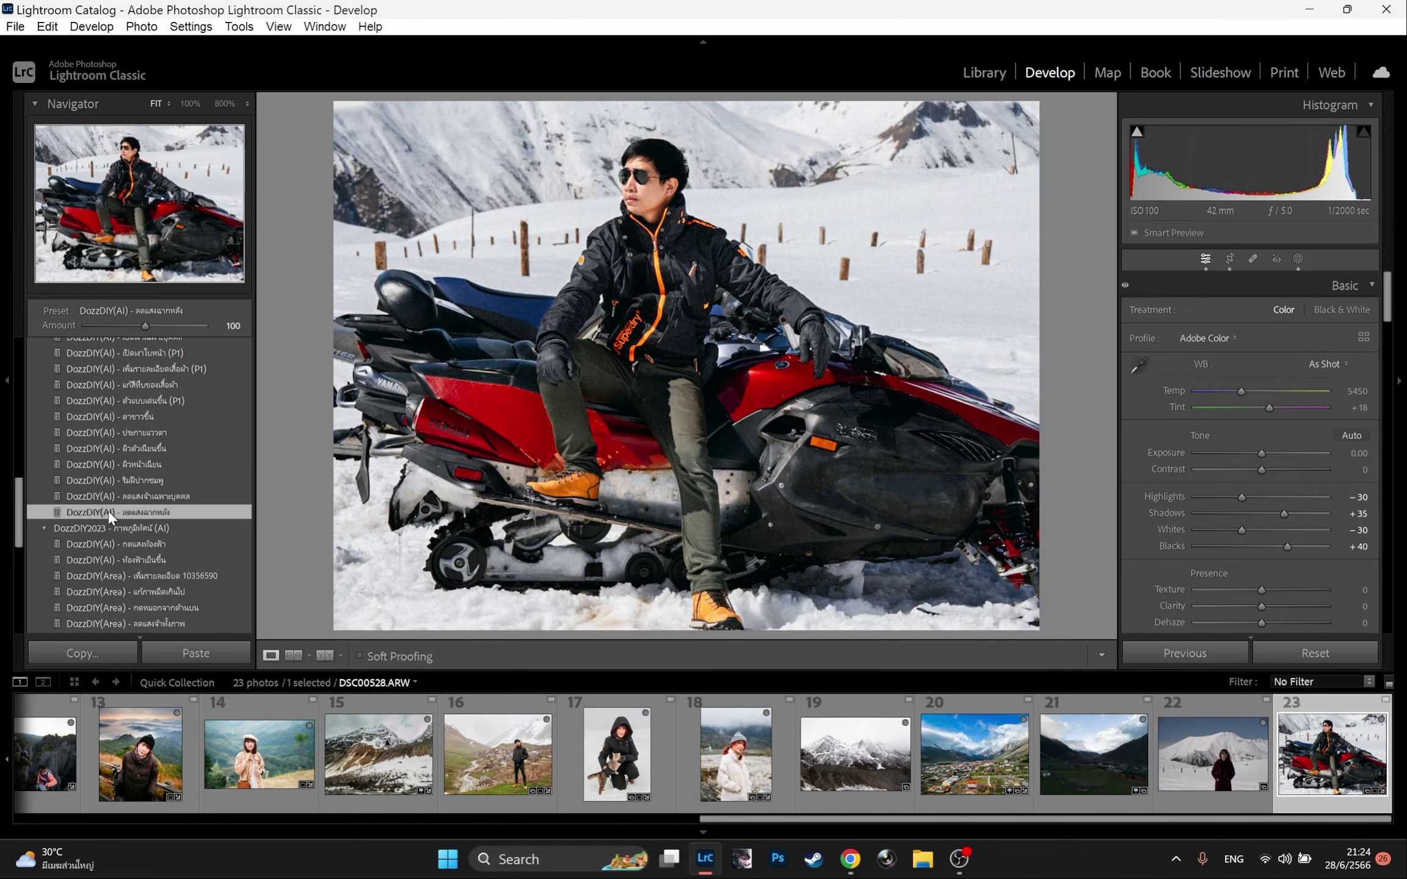
{"action": "key", "text": "backslash"}
{"action": "key", "text": "backslash"}
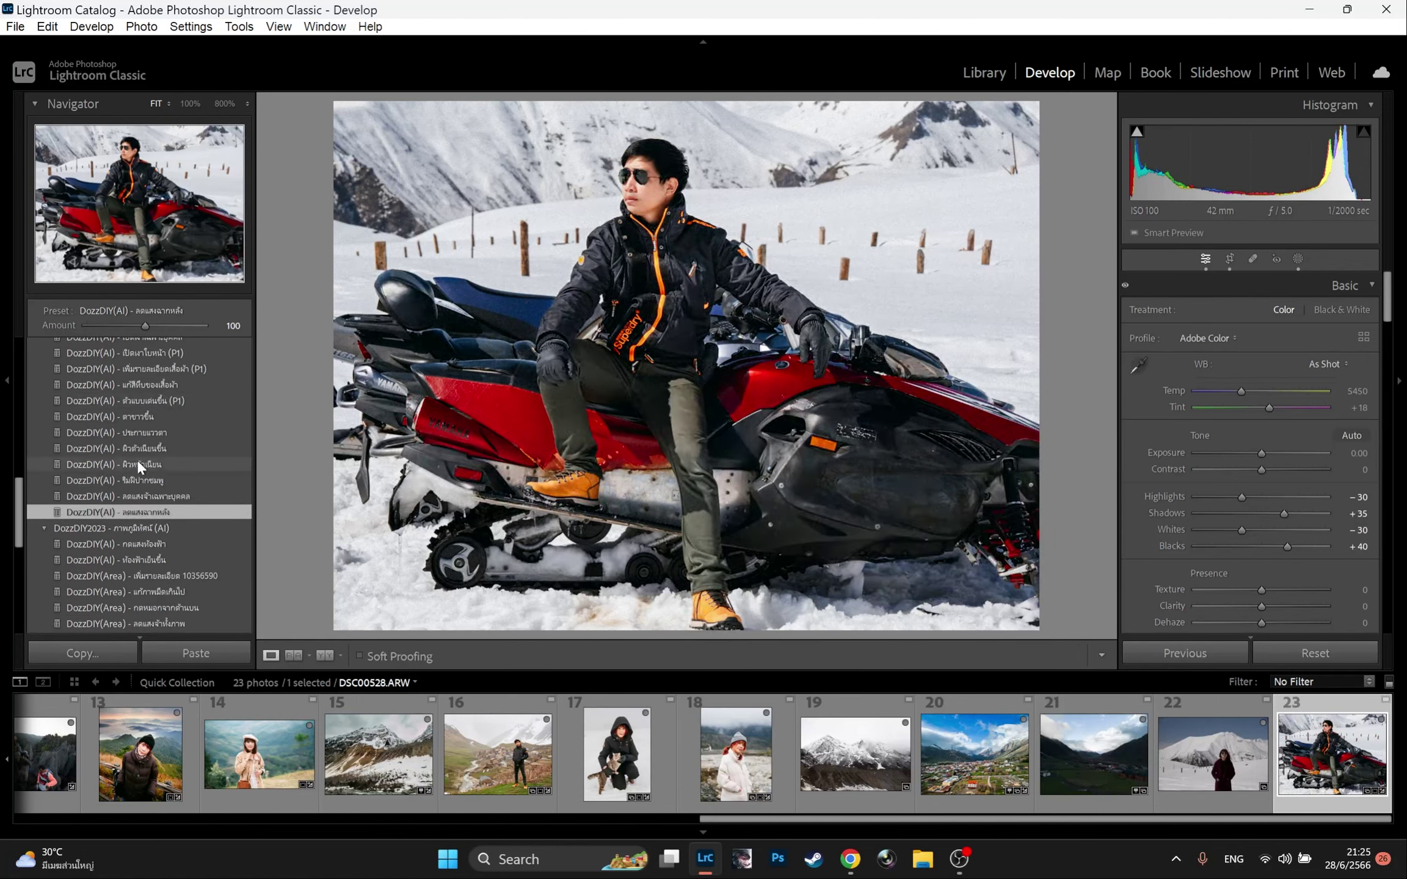
{"action": "left_click", "coordinate": [137, 459]}
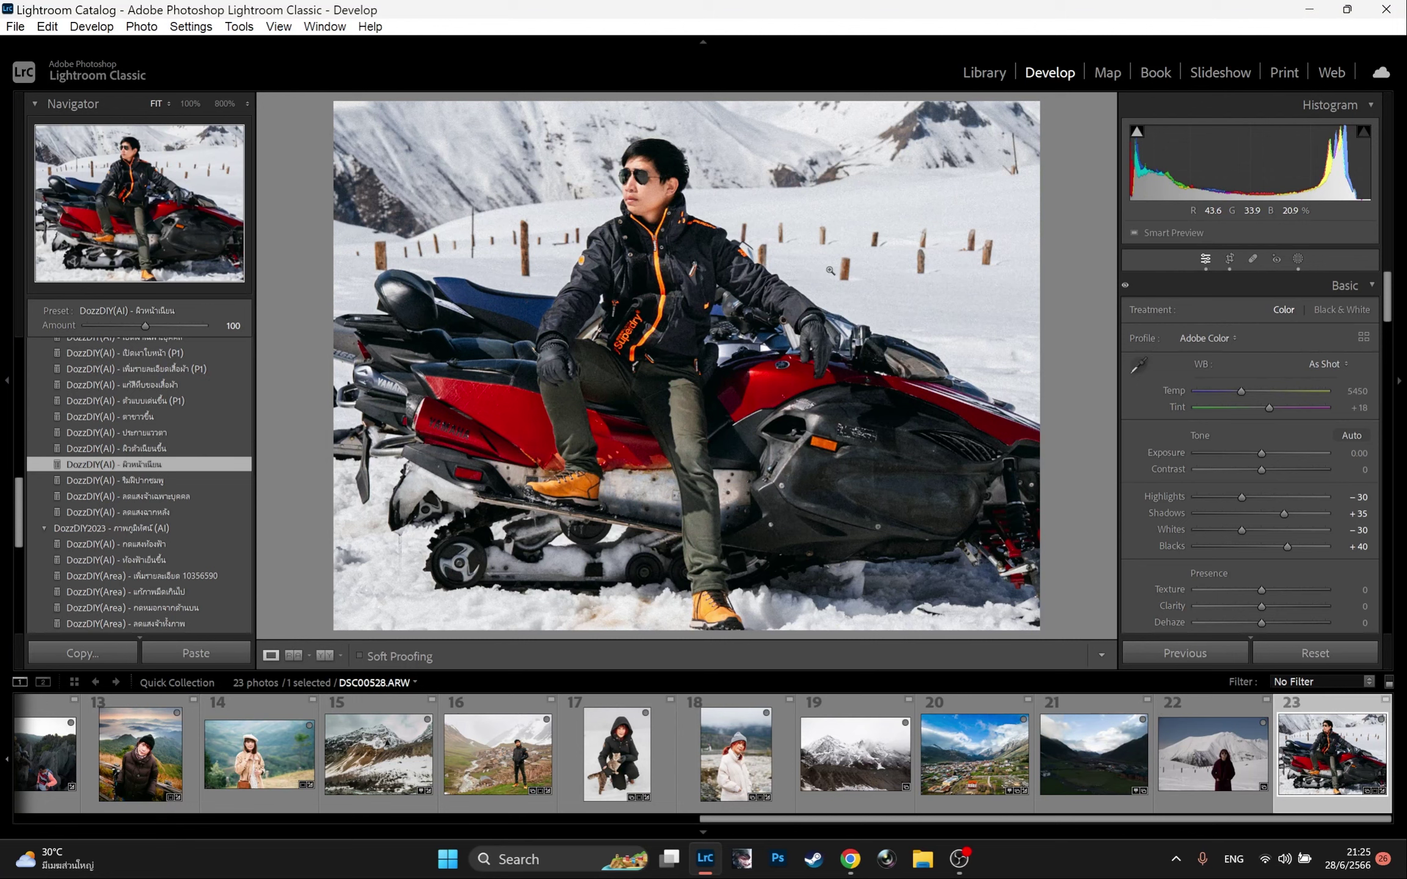
- Set the white balance by sampling the snow beside the man, and inspect his face at 100% zoom
{"action": "left_click", "coordinate": [1138, 365]}
{"action": "left_click", "coordinate": [875, 328]}
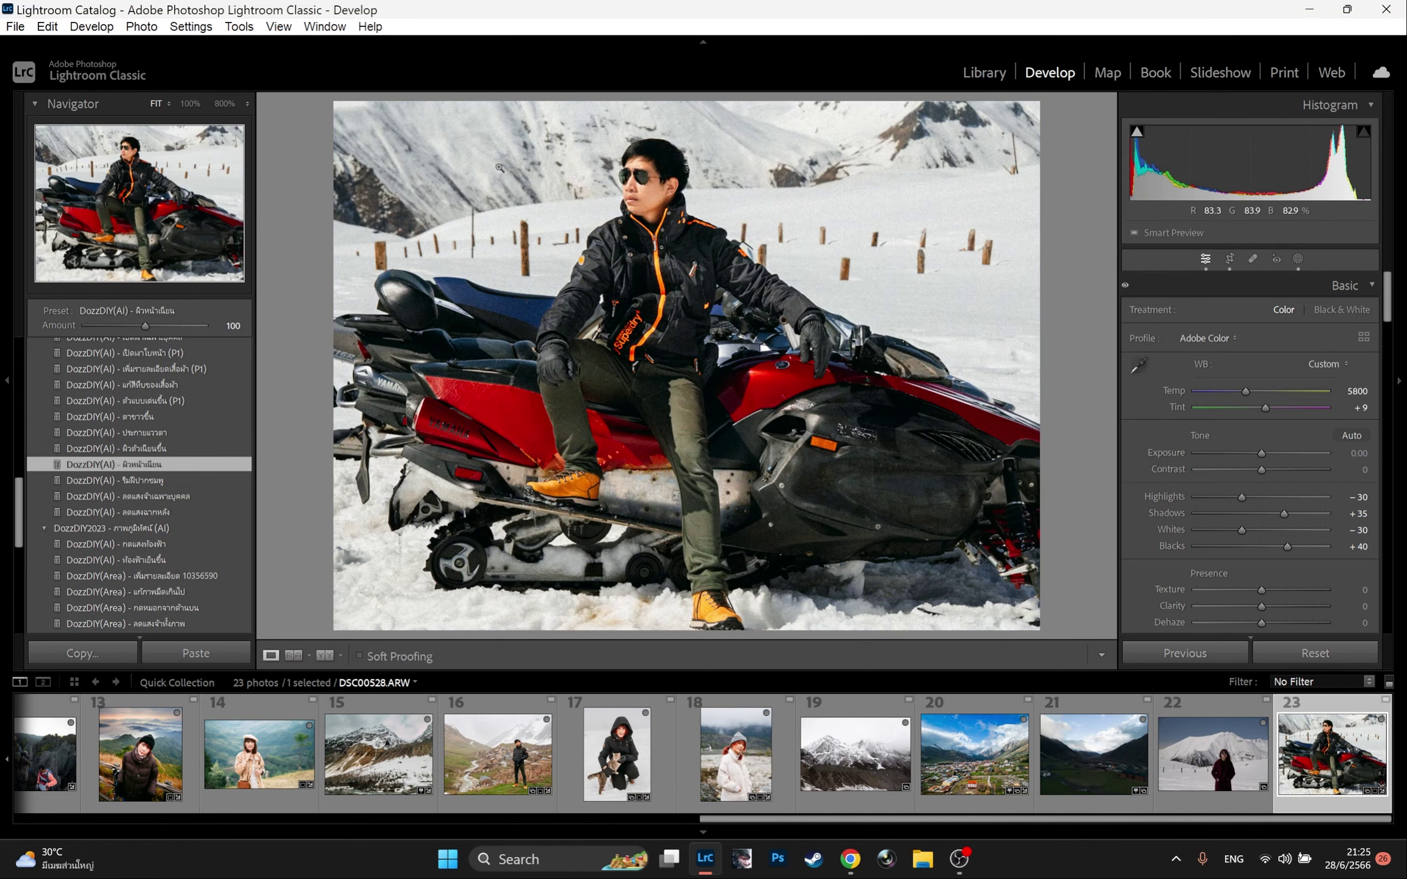
{"action": "left_click", "coordinate": [652, 255]}
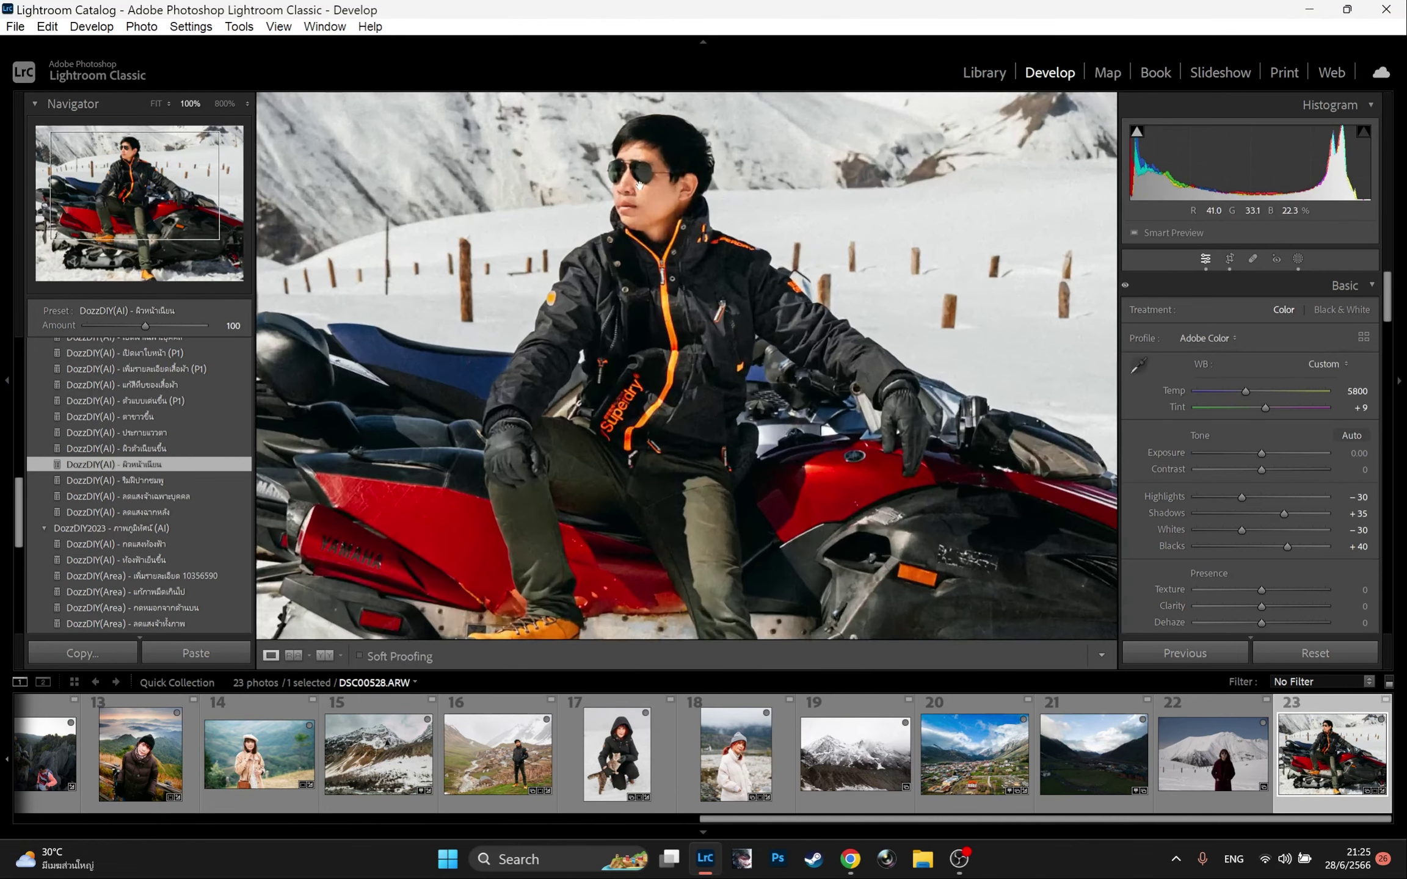
{"action": "left_click", "coordinate": [652, 256]}
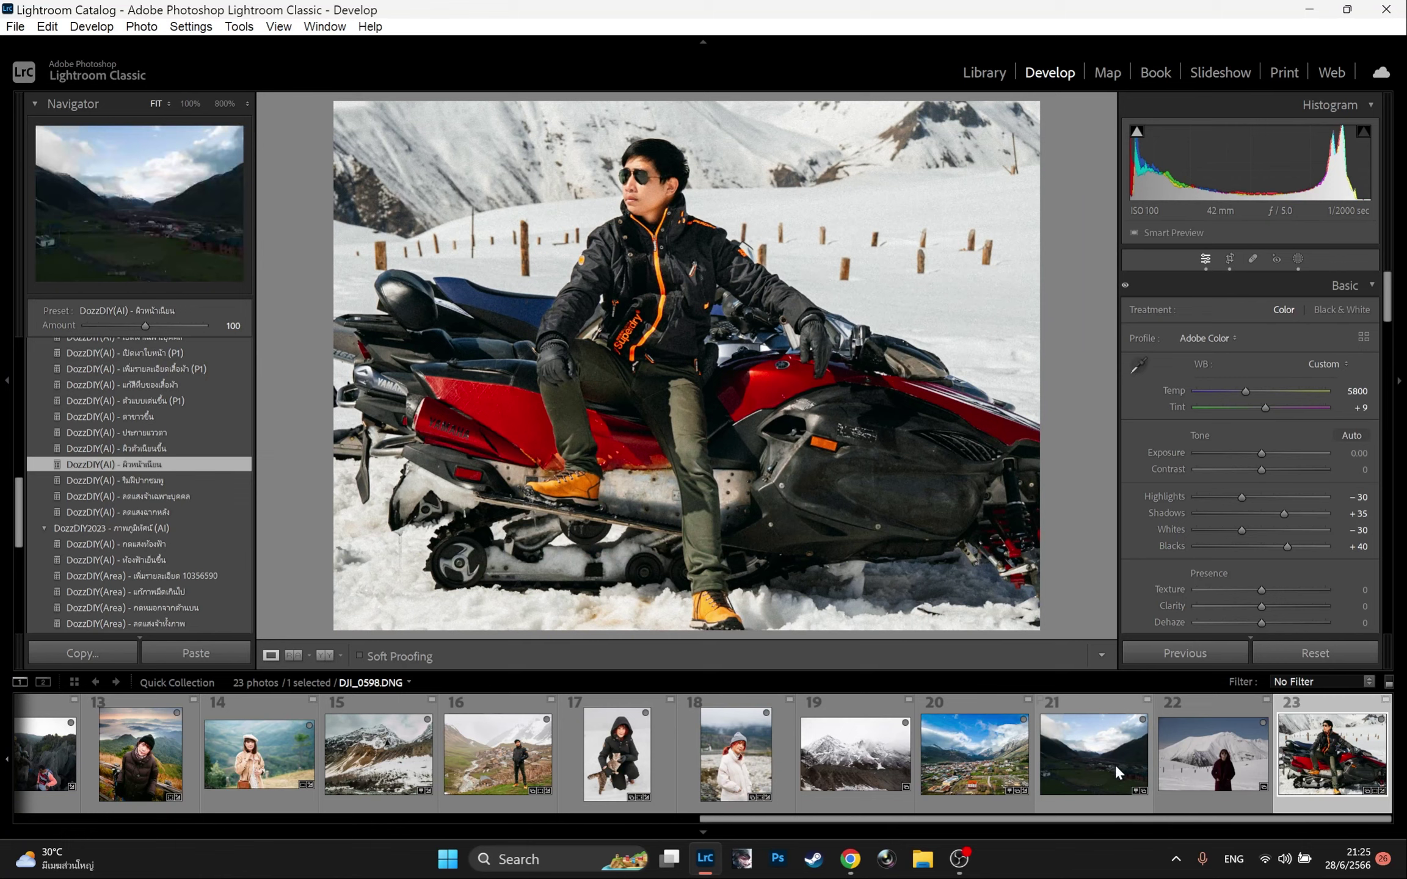
- Switch to the snowy mountain photo DSC08647.ARW and browse to the landscape preset group DozzDIY2023 - ภาพภูมิทัศน์ (AI)
{"action": "left_click", "coordinate": [855, 774]}
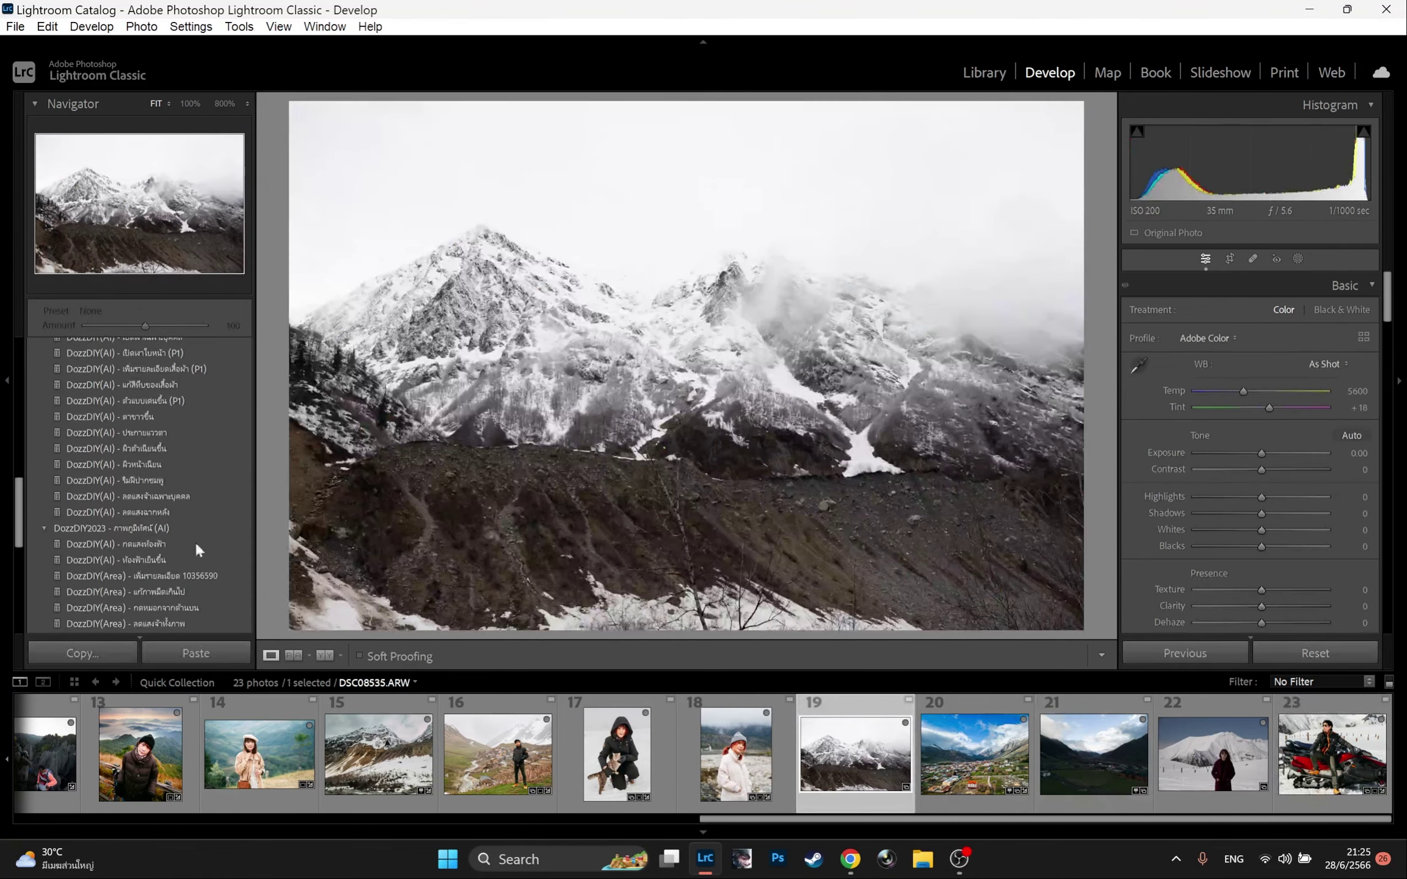
{"action": "scroll", "coordinate": [122, 549], "scroll_direction": "down", "scroll_amount": 2}
{"action": "scroll", "coordinate": [119, 550], "scroll_direction": "down", "scroll_amount": 3}
{"action": "scroll", "coordinate": [122, 545], "scroll_direction": "up", "scroll_amount": 3}
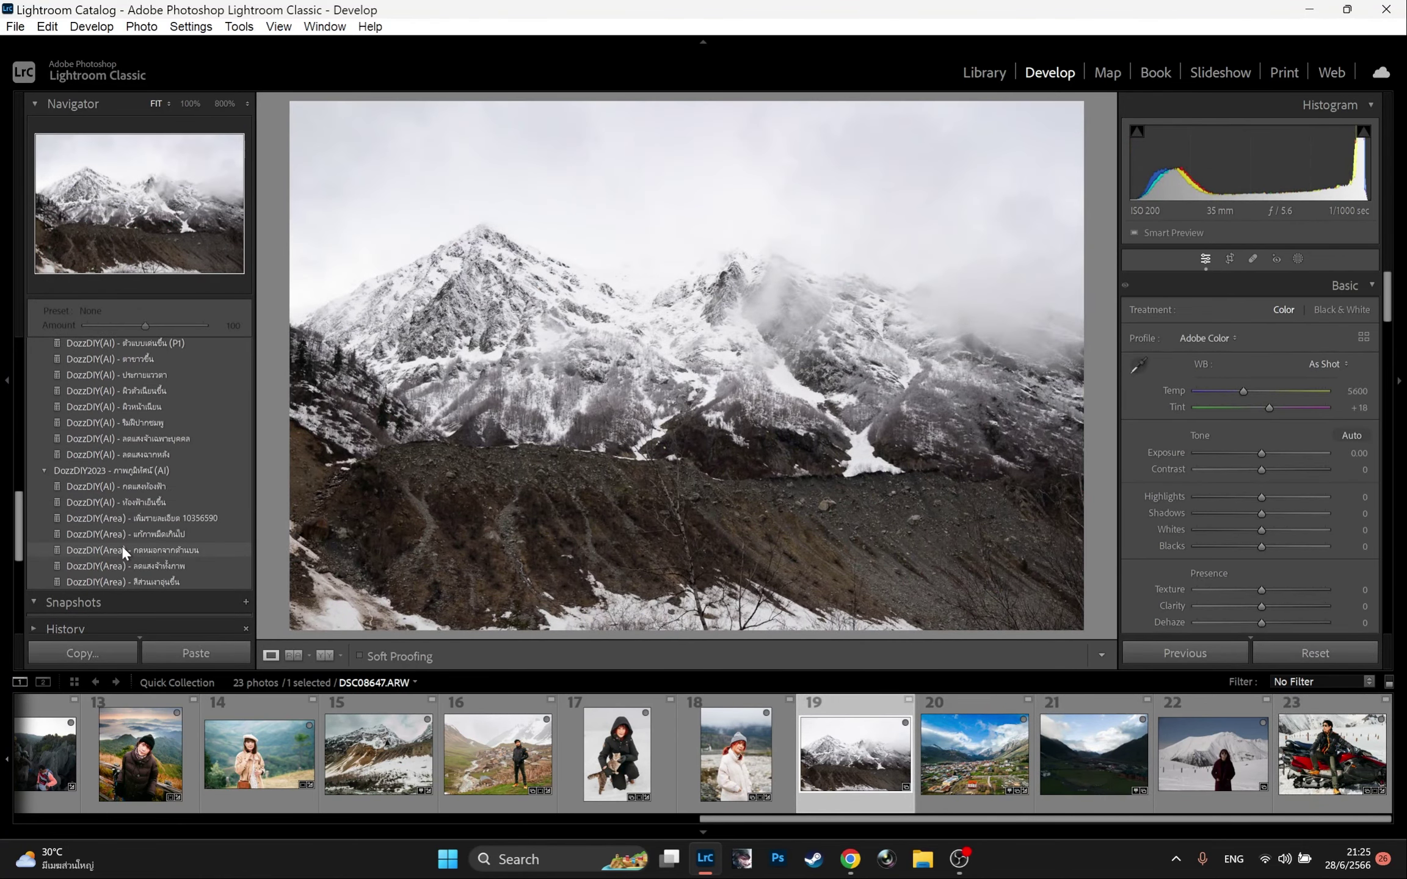
- Review the contents of the DozzDIY2023 portrait and landscape AI preset groups with the filmstrip temporarily hidden, collapsing and re-expanding both groups
{"action": "left_click", "coordinate": [700, 831]}
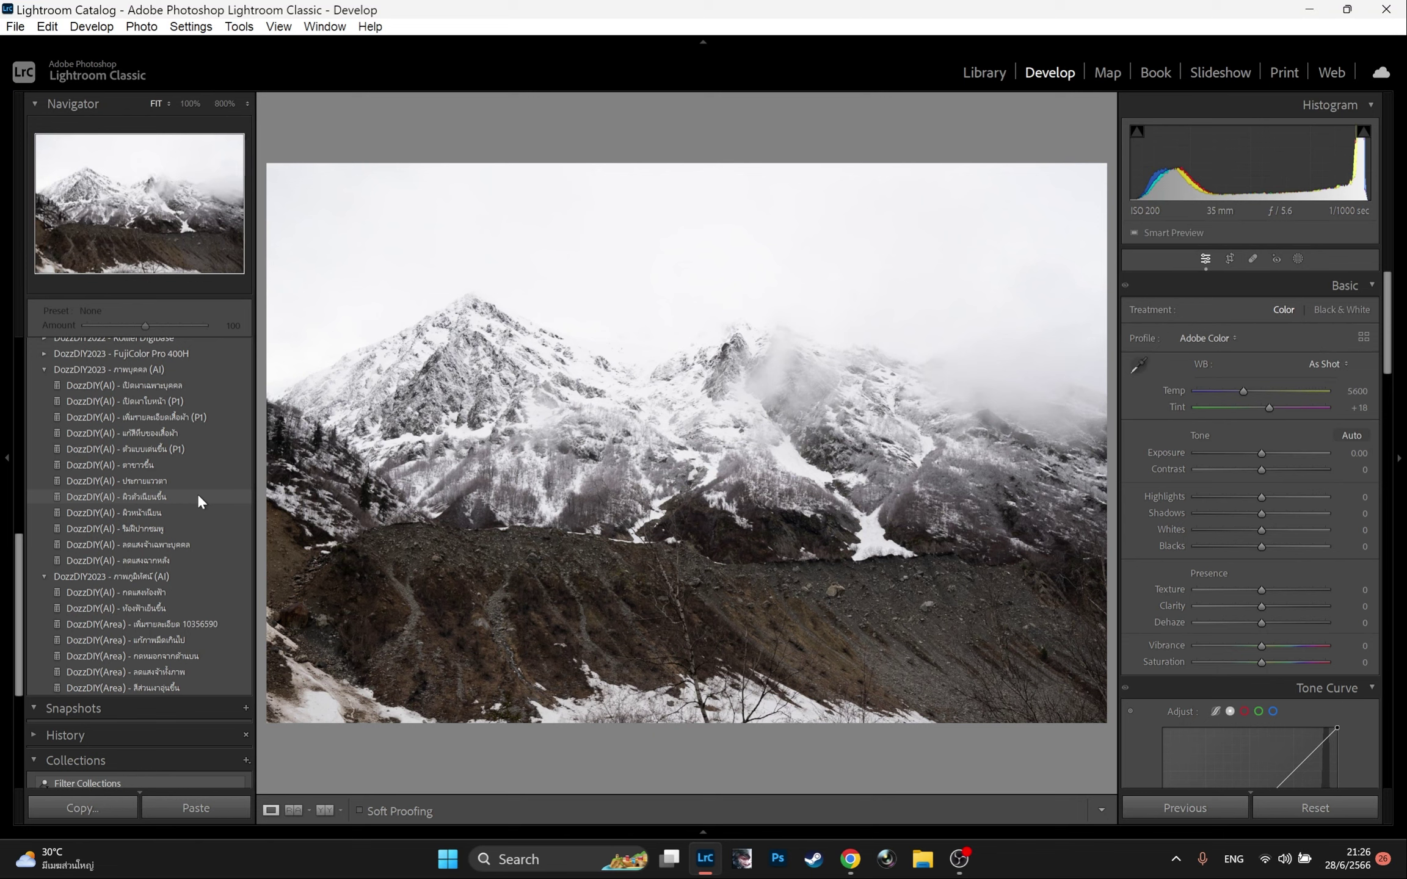
{"action": "left_click", "coordinate": [42, 576]}
{"action": "left_click", "coordinate": [43, 369]}
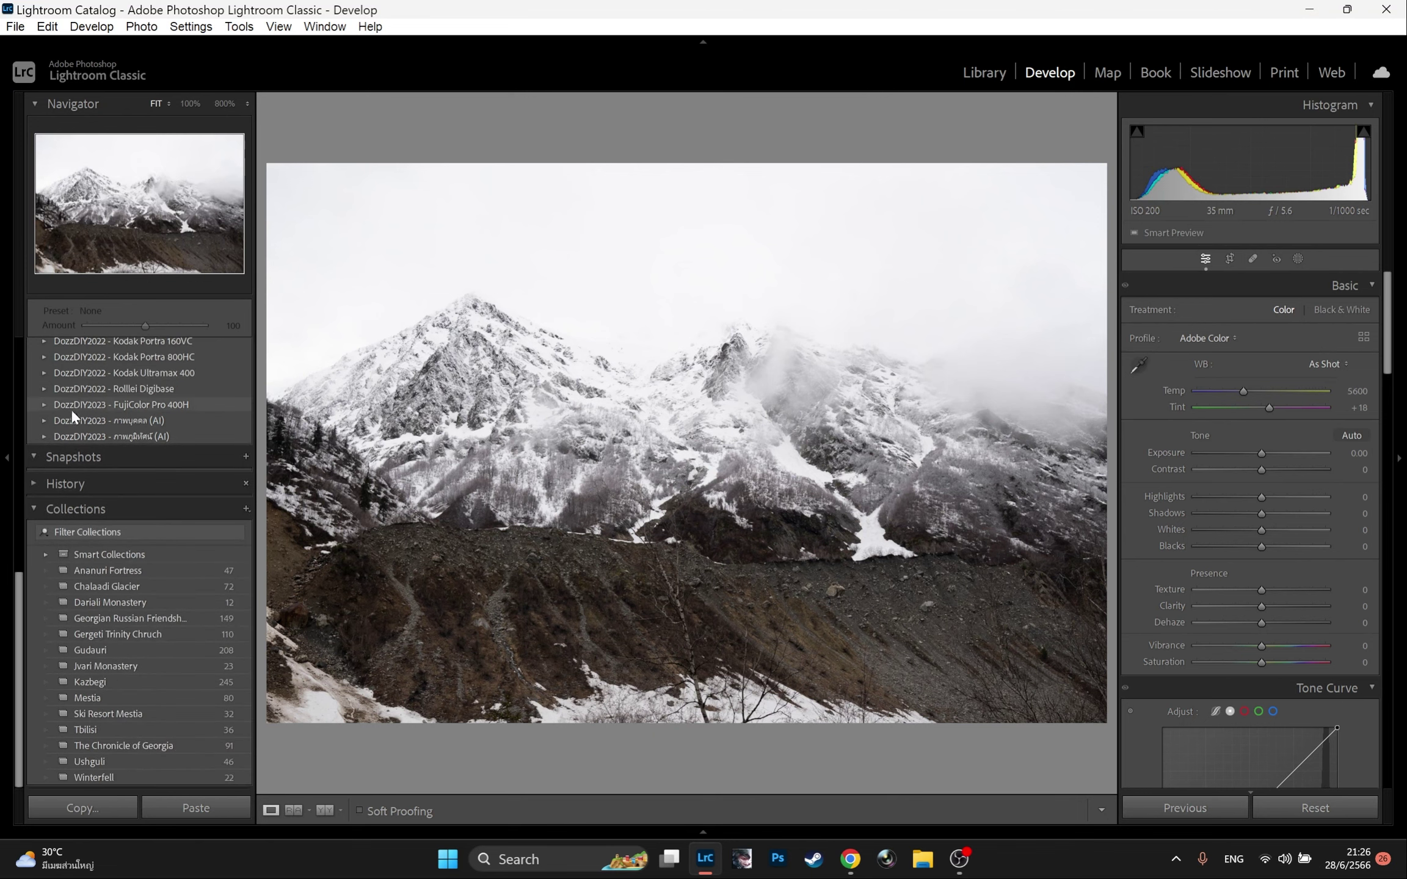
{"action": "left_click", "coordinate": [46, 420]}
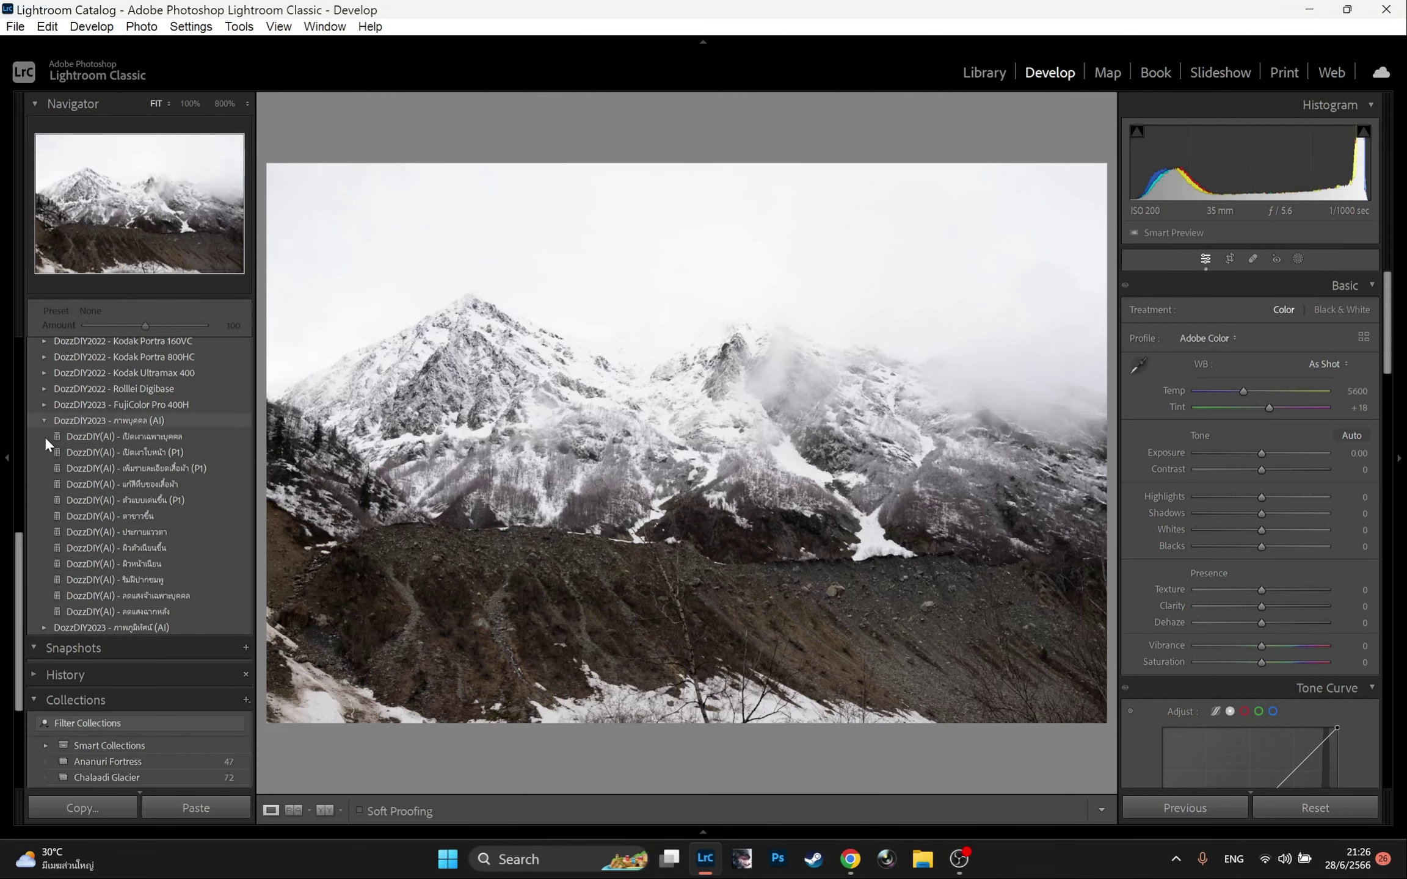
{"action": "left_click", "coordinate": [43, 628]}
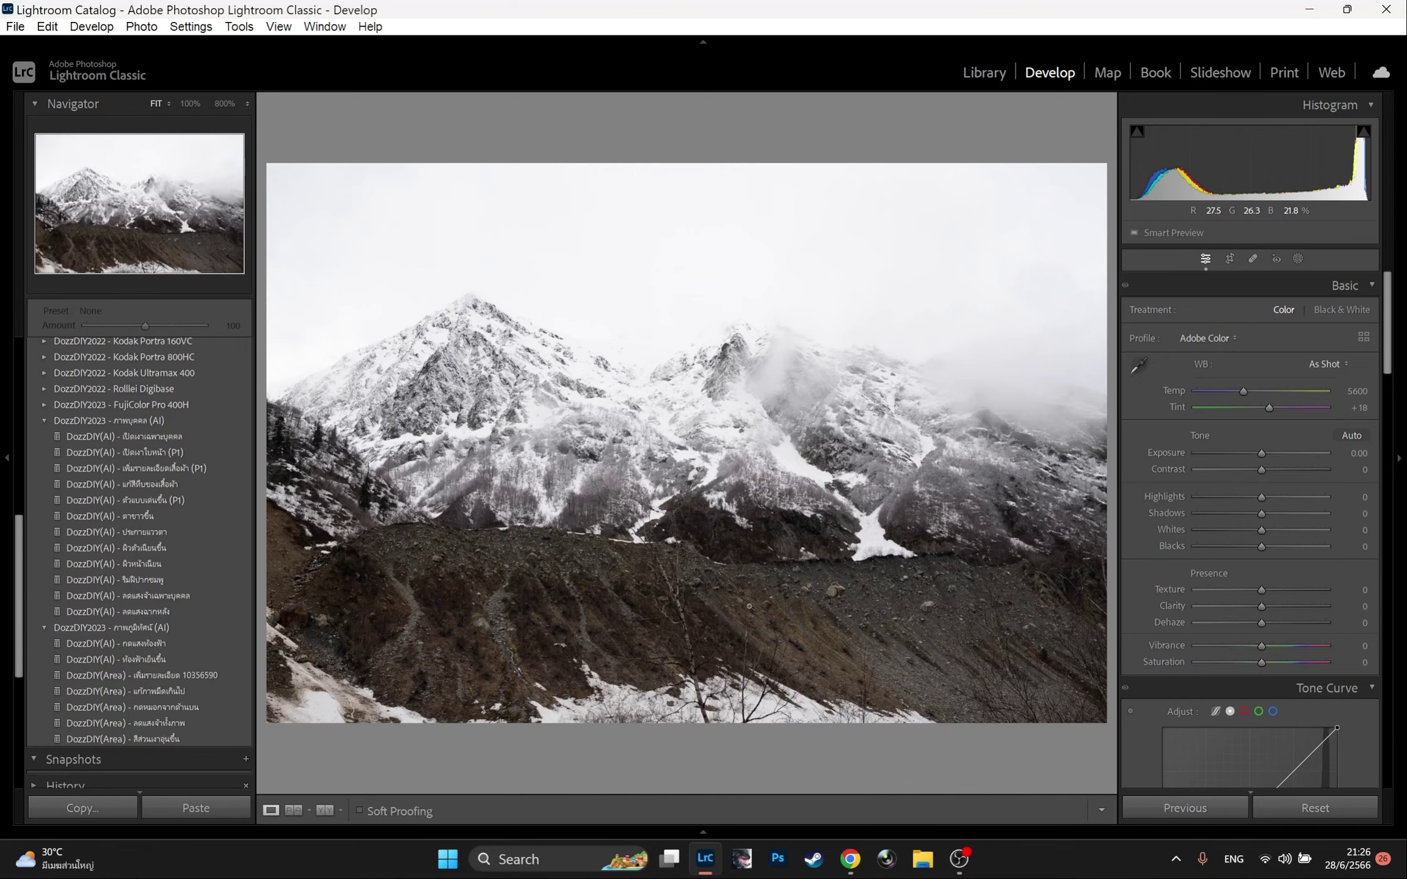
{"action": "left_click", "coordinate": [713, 824]}
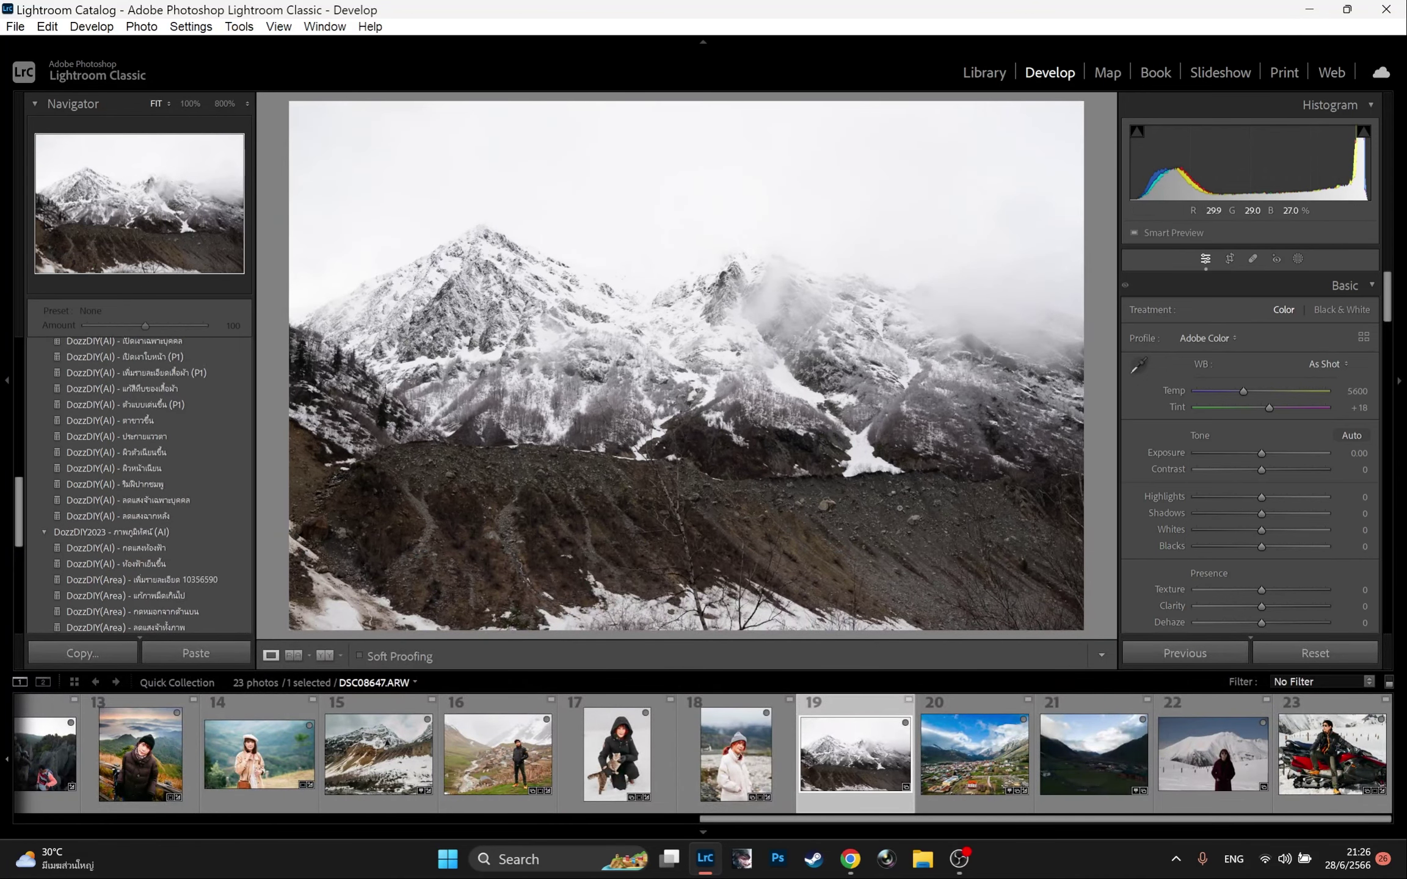